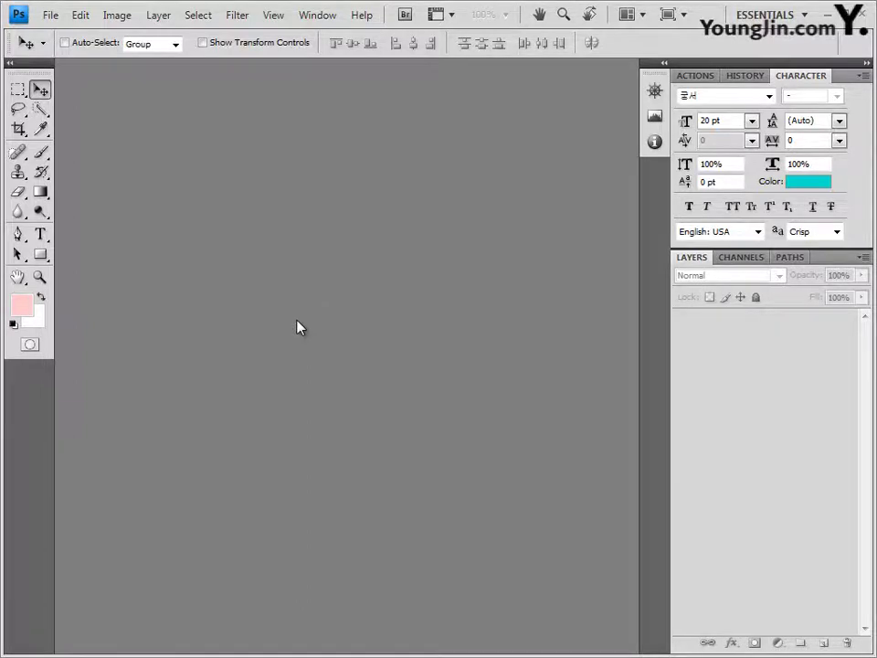
Step: Create a new 400 x 500 pixel document at 72 pixels/inch in RGB Color with a white background
{"action": "key", "text": "ctrl+n"}
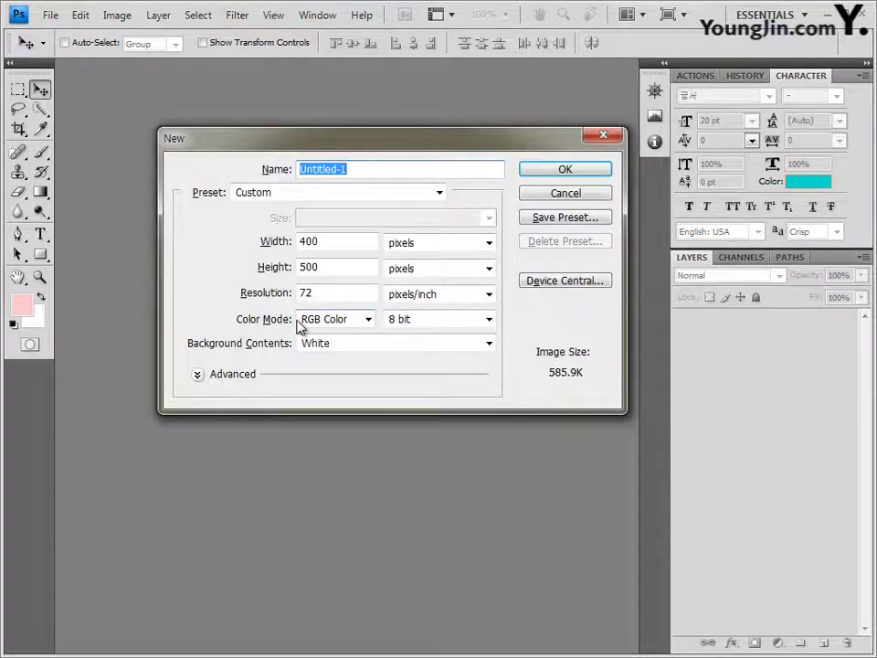
{"action": "double_click", "coordinate": [334, 240]}
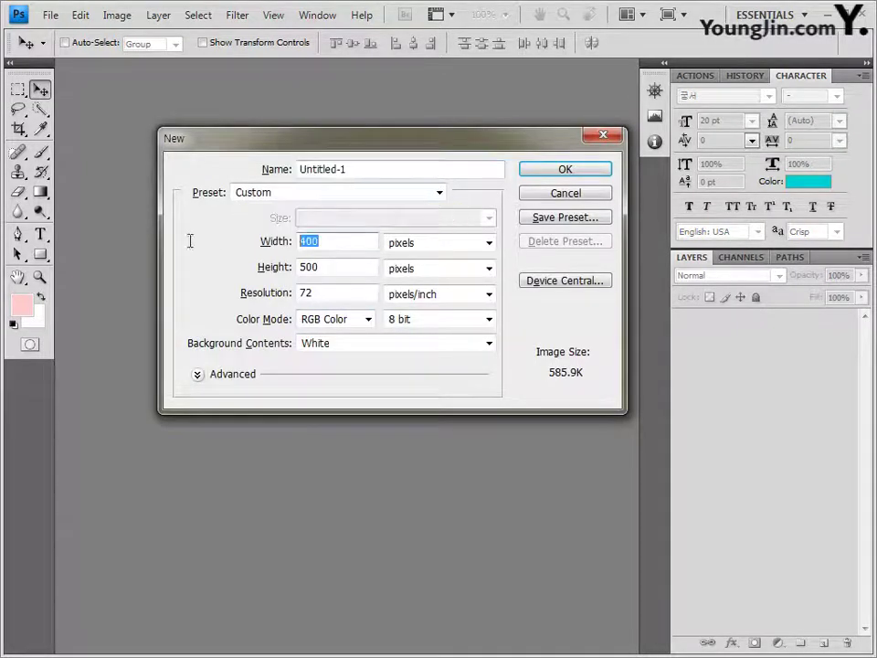
{"action": "left_click", "coordinate": [324, 268]}
{"action": "double_click", "coordinate": [321, 270]}
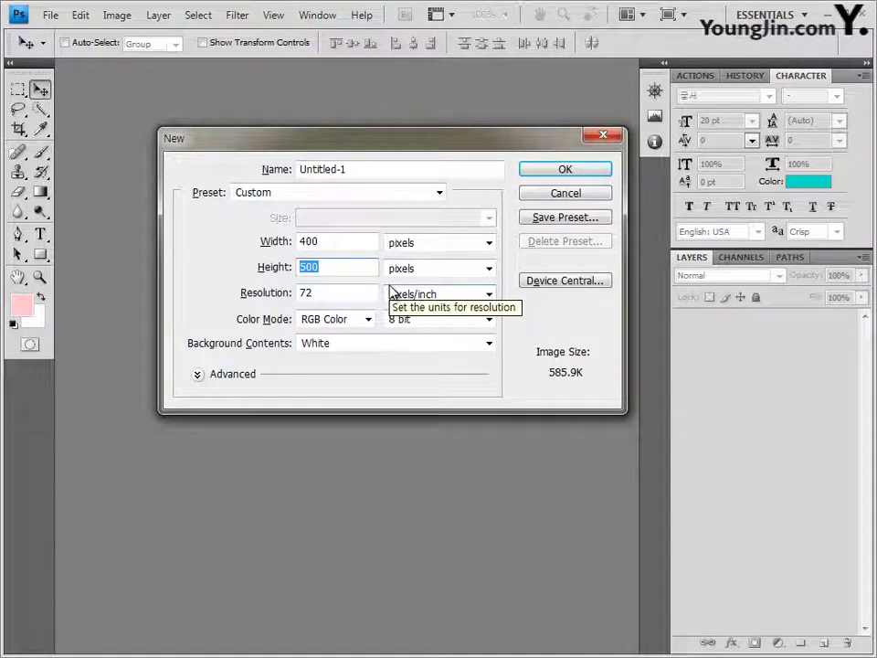
{"action": "left_click", "coordinate": [576, 172]}
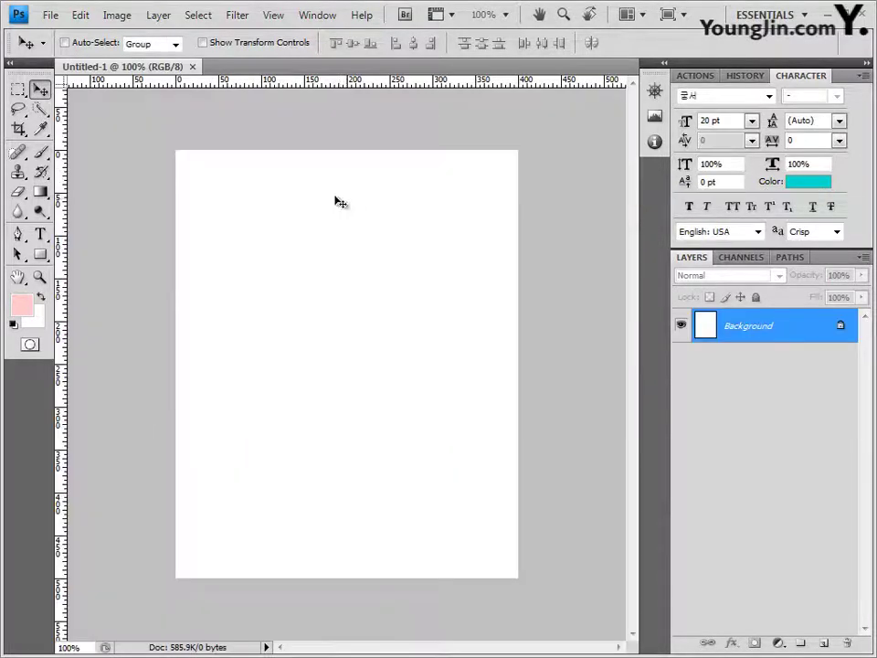
Step: Float the new document in its own window and show the grid over the canvas
{"action": "left_click_drag", "start_coordinate": [120, 69], "coordinate": [209, 136]}
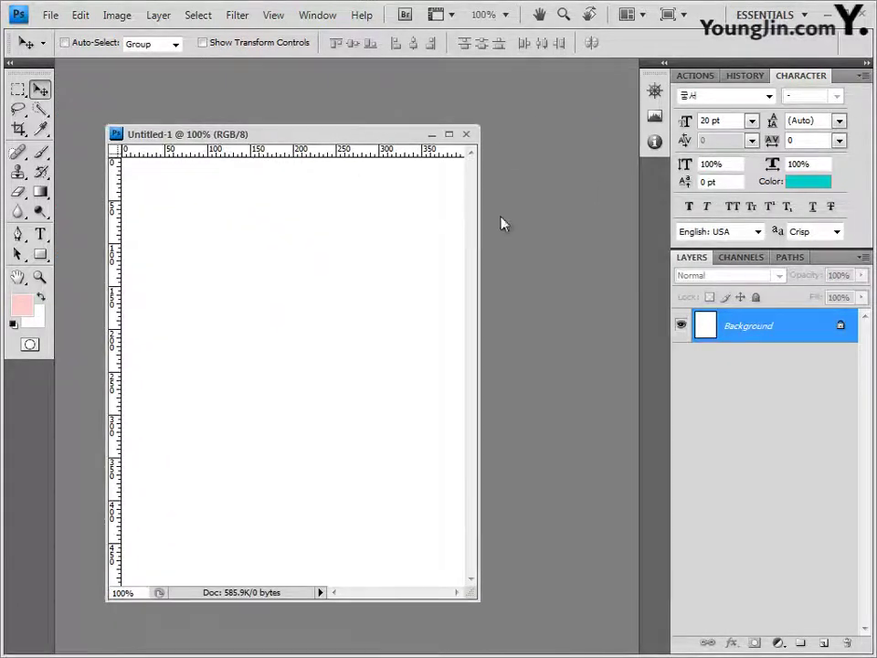
{"action": "left_click", "coordinate": [447, 228]}
{"action": "key", "text": "ctrl+apostrophe"}
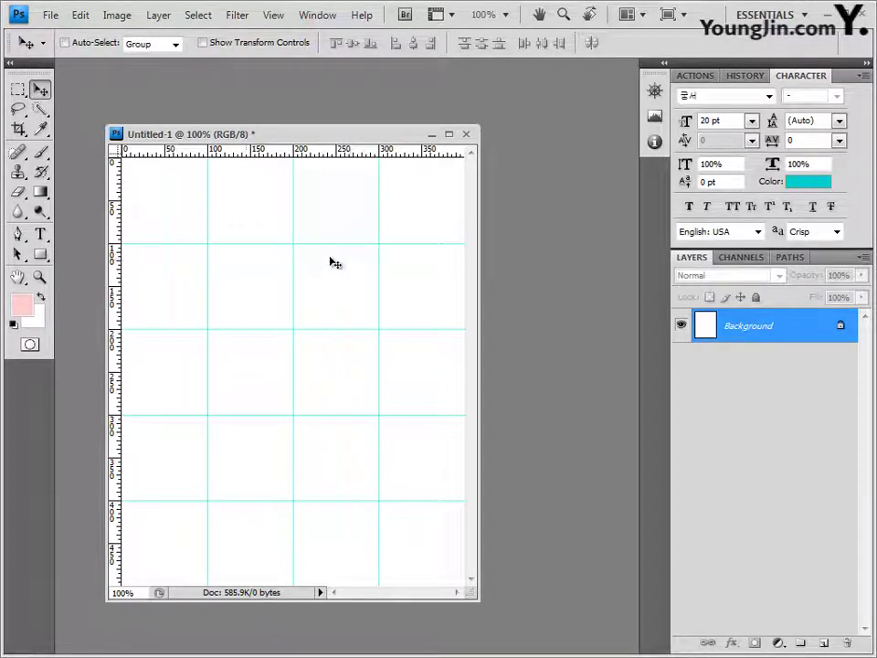
Step: Save the document in Photoshop format as 1.psd in the GTQ folder
{"action": "left_click", "coordinate": [50, 15]}
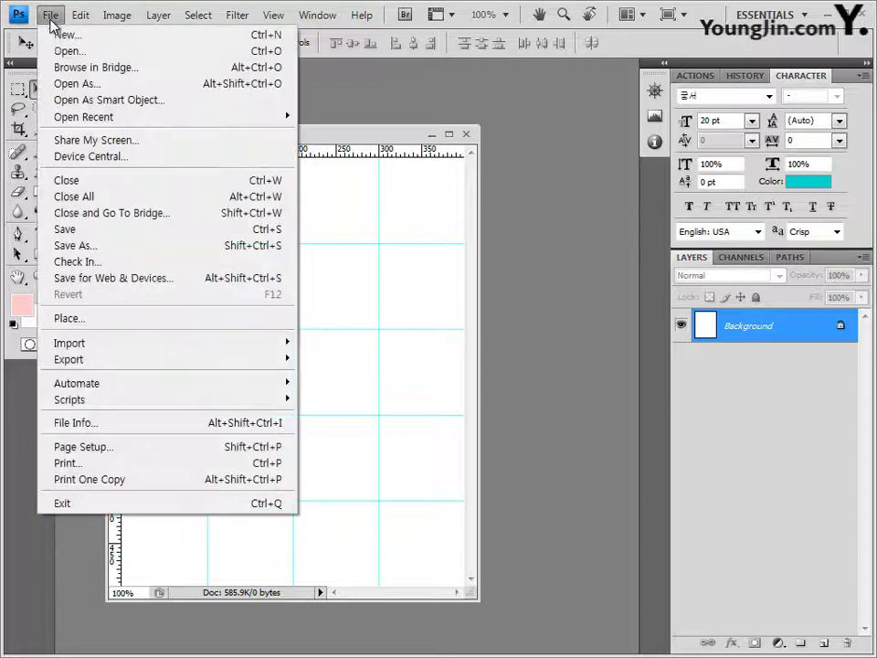
{"action": "left_click", "coordinate": [498, 311]}
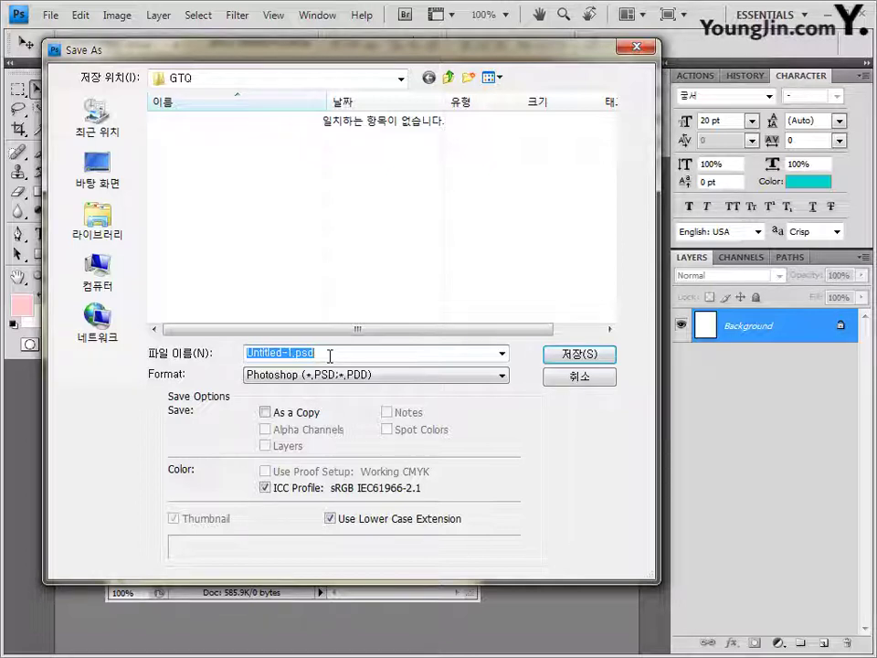
{"action": "type", "text": "1"}
{"action": "key", "text": "Return"}
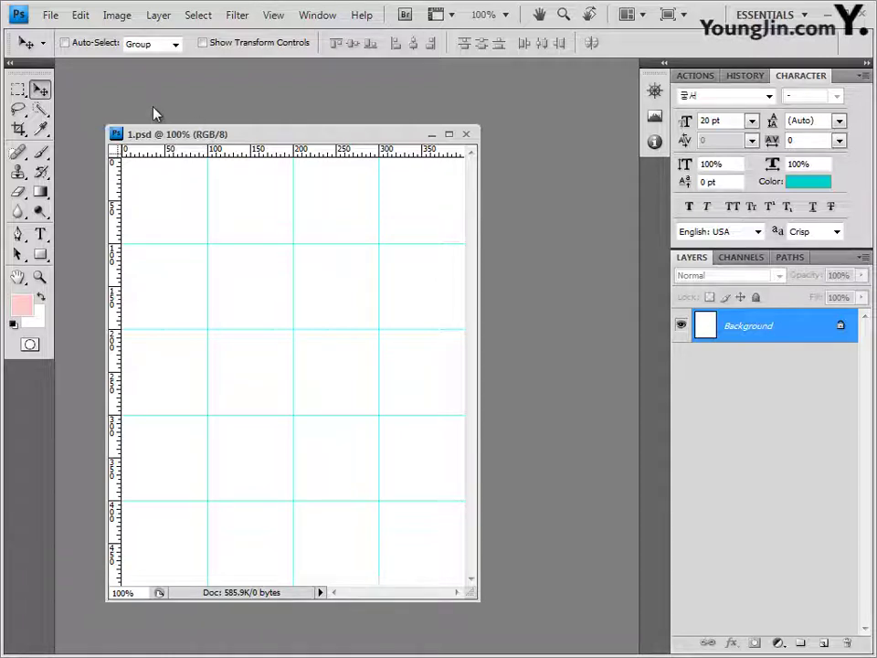
Step: Switch to the file explorer, open 2급-1.JPG from the 기출문제05 folder in Photoshop, and float it in its own window
{"action": "key", "text": "alt+Tab"}
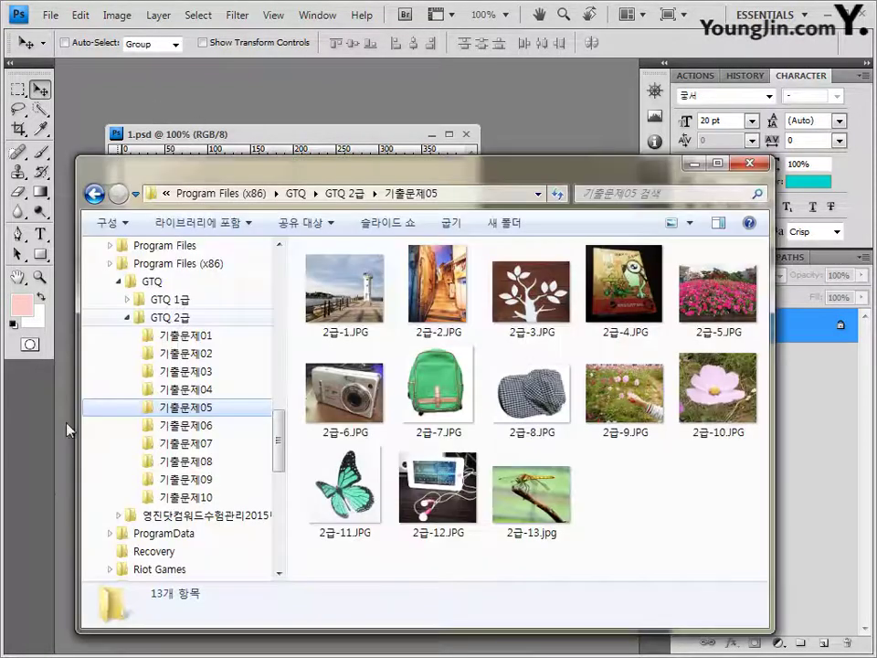
{"action": "left_click", "coordinate": [387, 306]}
{"action": "left_click_drag", "start_coordinate": [364, 311], "coordinate": [327, 109]}
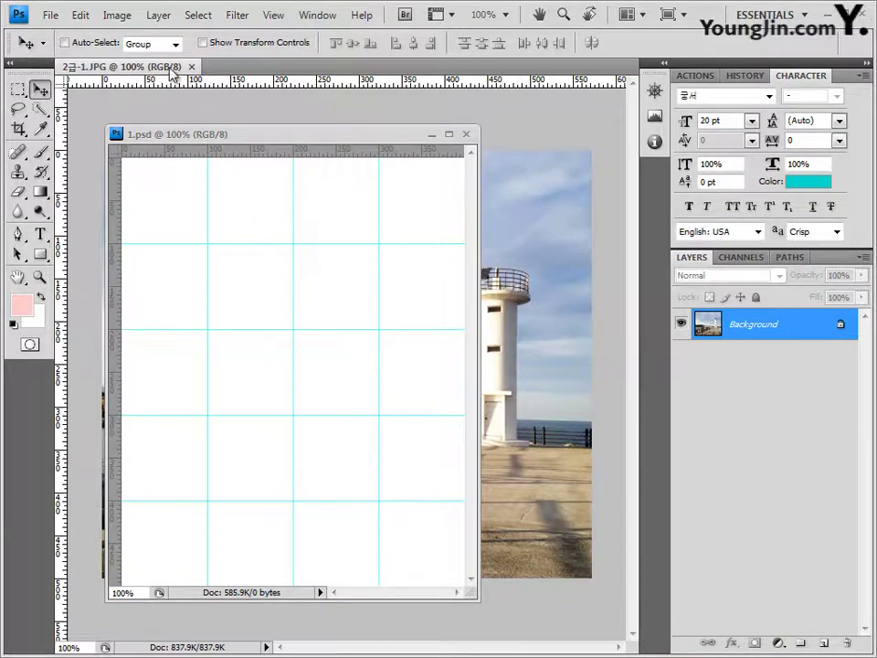
{"action": "left_click_drag", "start_coordinate": [172, 75], "coordinate": [342, 108]}
Step: Copy the entire lighthouse photo into 1.psd, close the source image, and shift the pasted layer left until the lighthouse is inside the canvas
{"action": "key", "text": "ctrl+a"}
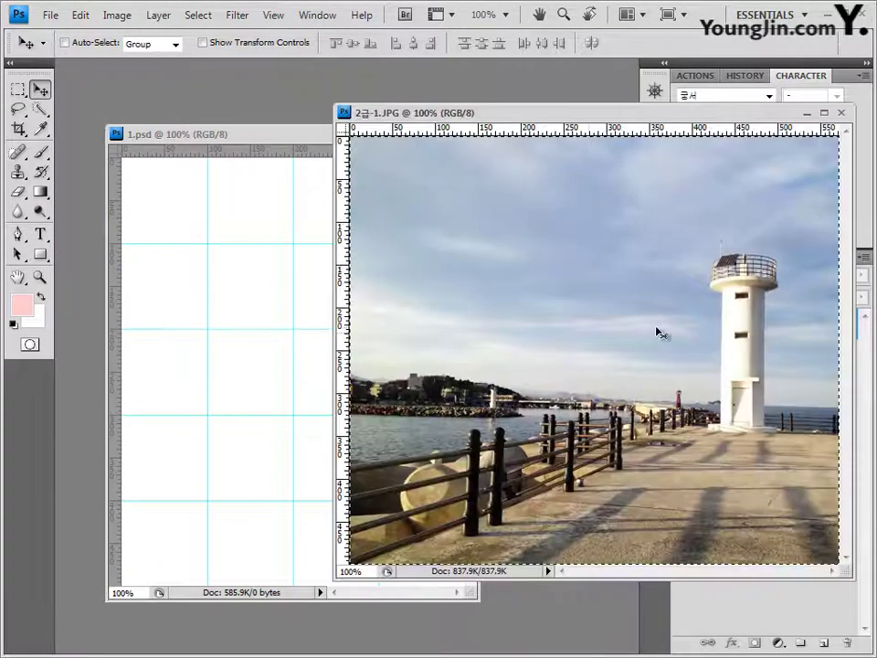
{"action": "left_click", "coordinate": [842, 113]}
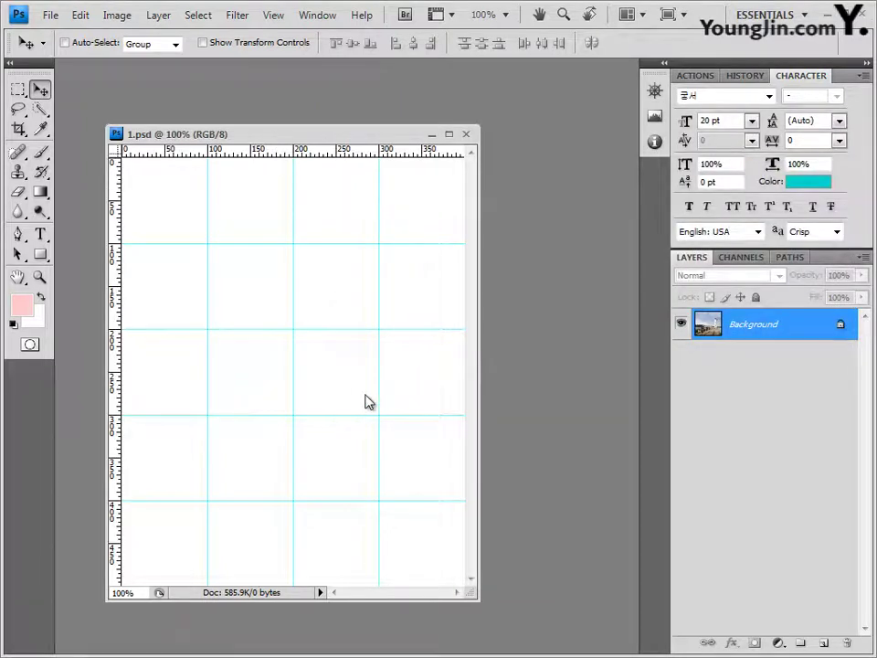
{"action": "key", "text": "ctrl+v"}
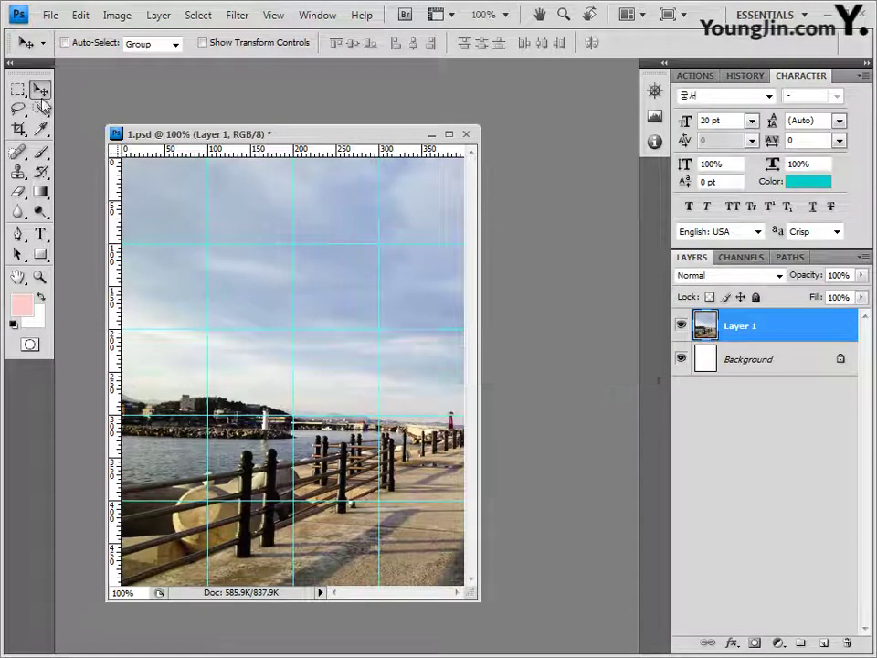
{"action": "left_click_drag", "start_coordinate": [433, 356], "coordinate": [350, 348]}
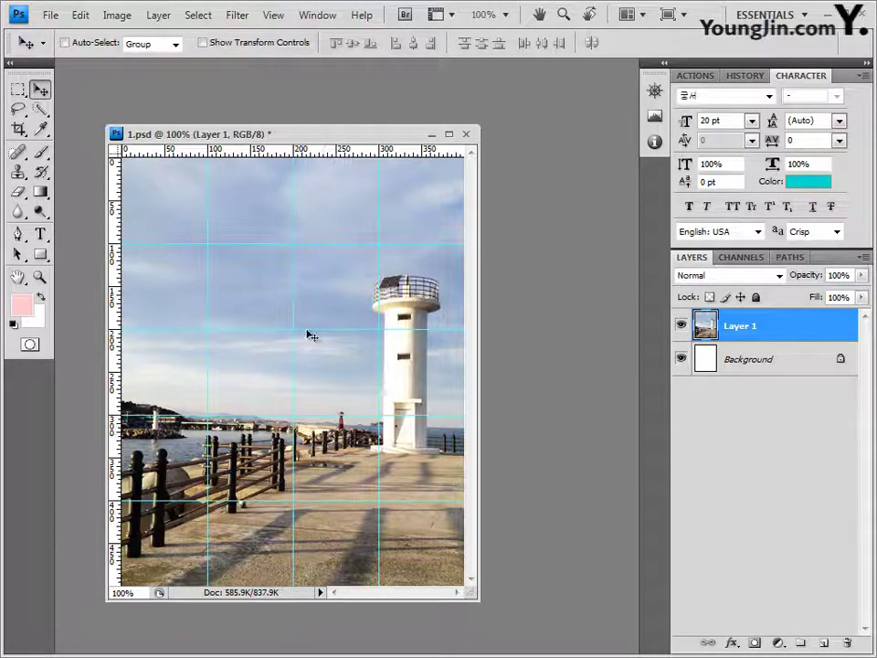
Step: Choose the Quick Selection Tool and set its brush diameter to 15 px
{"action": "left_click", "coordinate": [42, 111]}
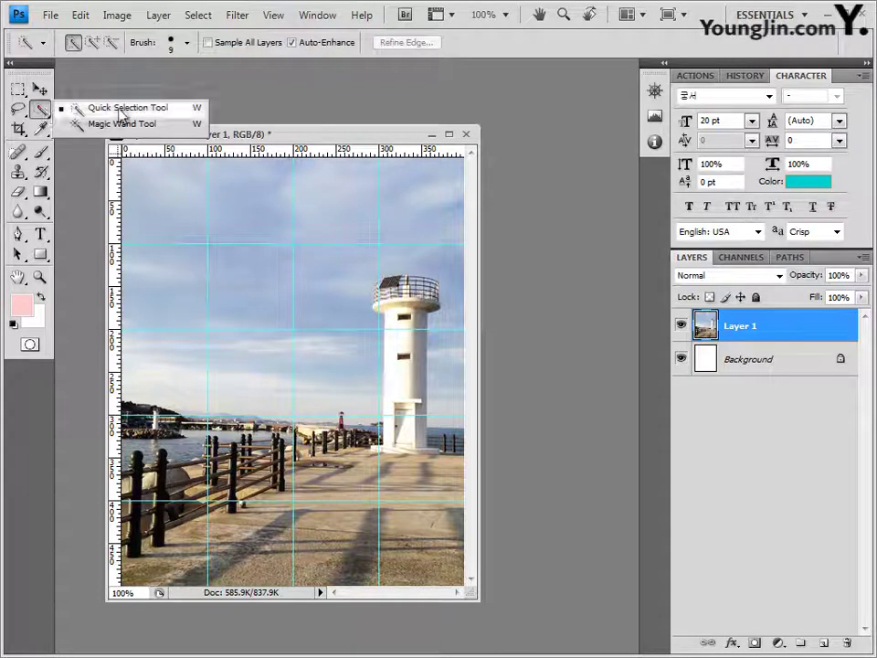
{"action": "left_click", "coordinate": [63, 107]}
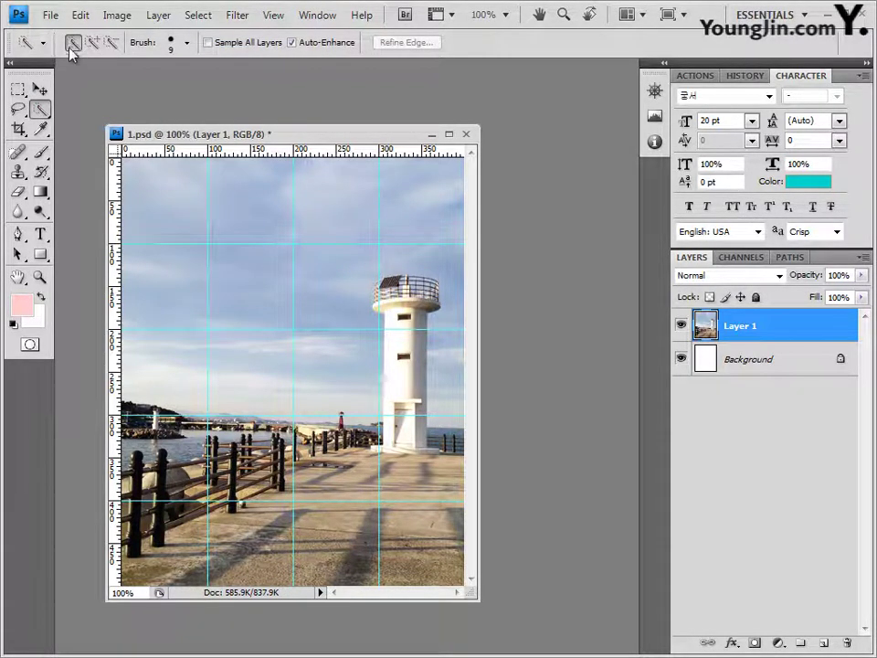
{"action": "left_click", "coordinate": [187, 43]}
{"action": "left_click", "coordinate": [245, 73]}
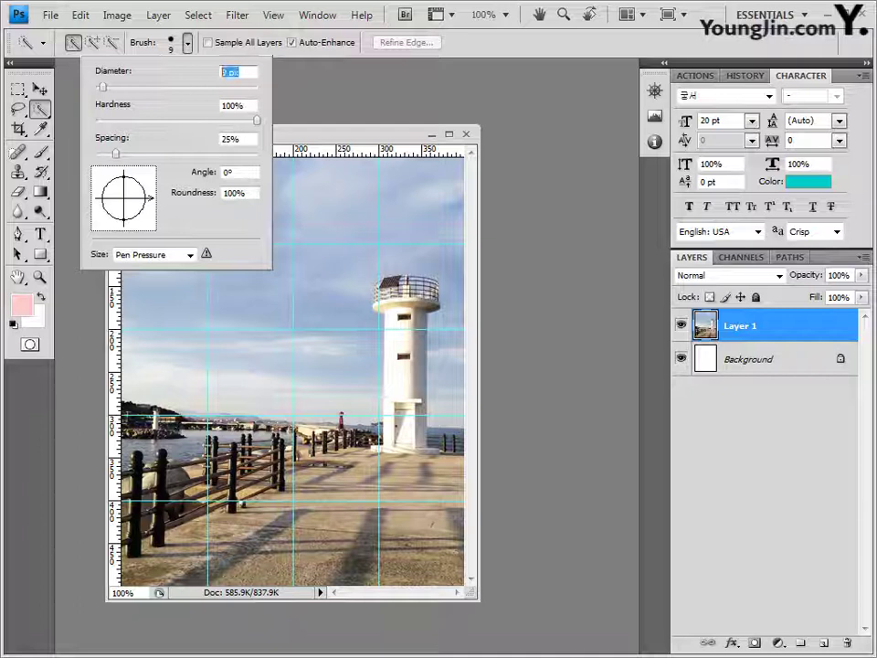
{"action": "type", "text": "15"}
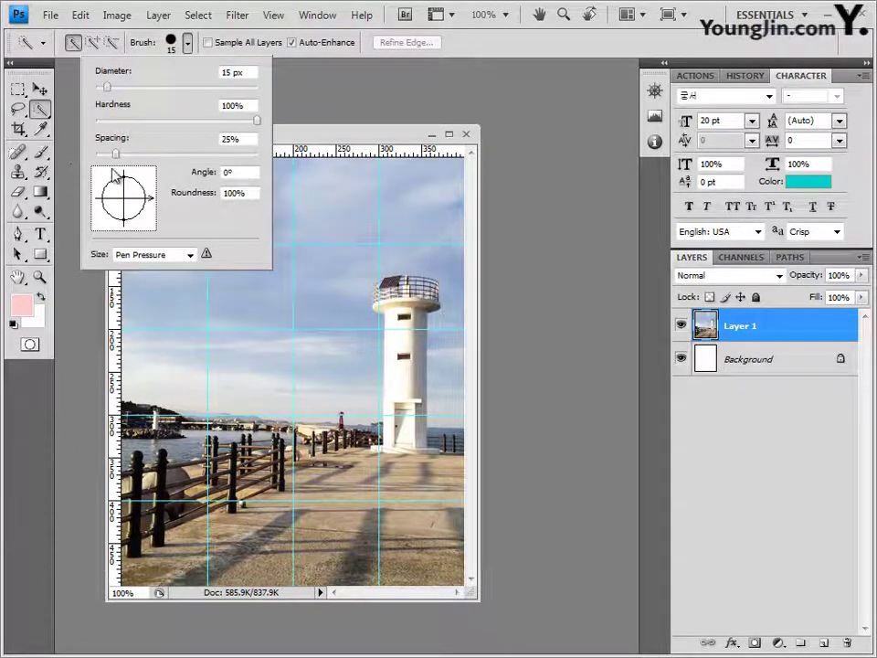
{"action": "left_click", "coordinate": [370, 143]}
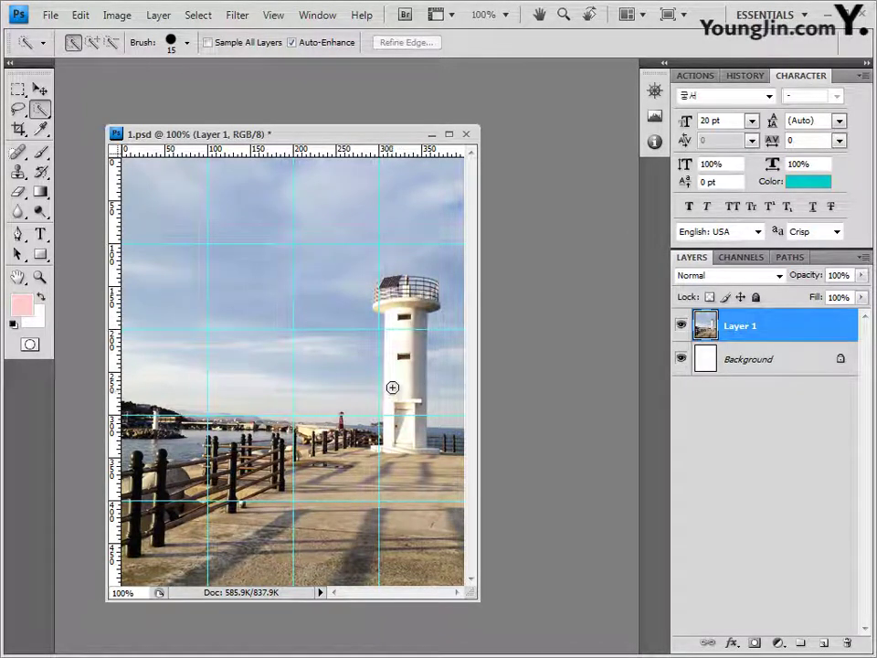
Step: Select the lighthouse from its top railing to its base, undoing the stroke that spills onto the fence beside it
{"action": "left_click_drag", "start_coordinate": [392, 388], "coordinate": [395, 326]}
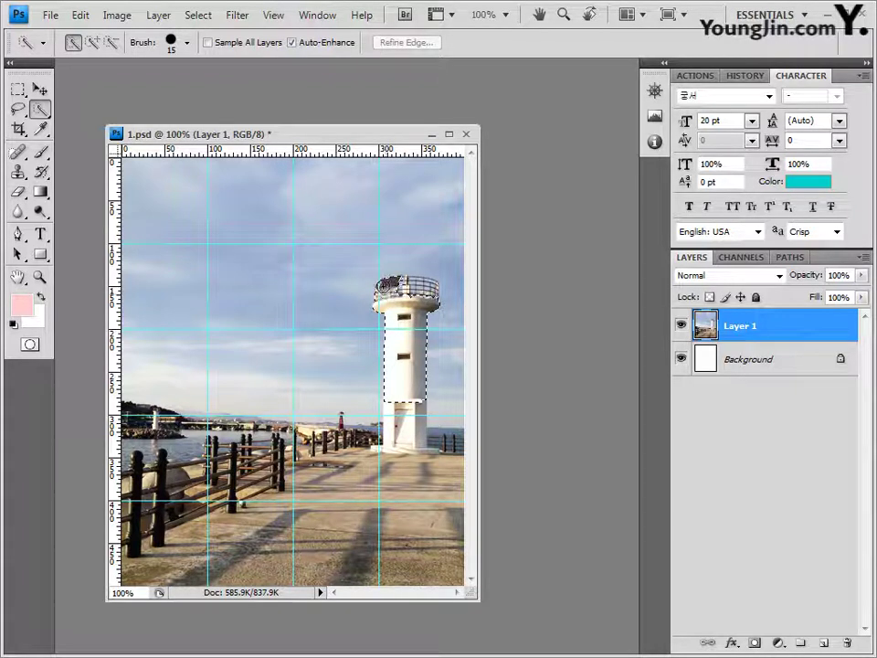
{"action": "left_click_drag", "start_coordinate": [385, 285], "coordinate": [435, 288]}
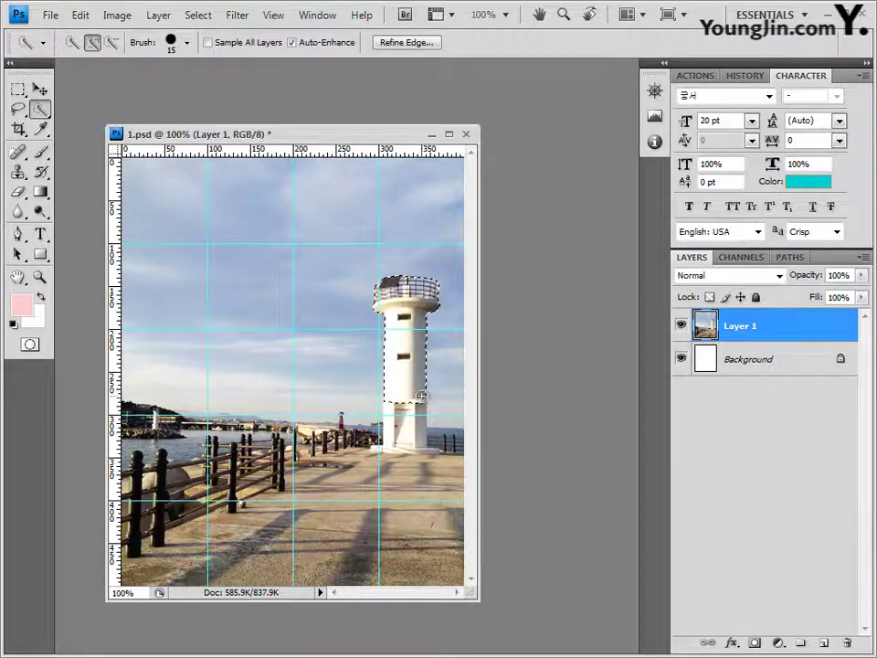
{"action": "mouse_move", "coordinate": [422, 397]}
{"action": "left_mouse_down"}
{"action": "mouse_move", "coordinate": [413, 440]}
{"action": "mouse_move", "coordinate": [398, 443]}
{"action": "mouse_move", "coordinate": [445, 444]}
{"action": "left_mouse_up"}
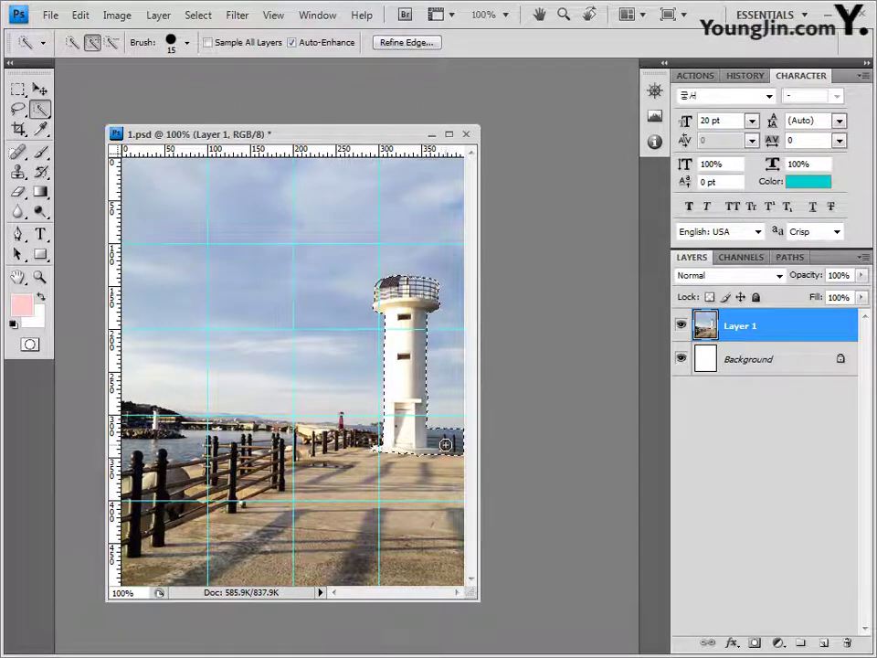
{"action": "key", "text": "ctrl+z"}
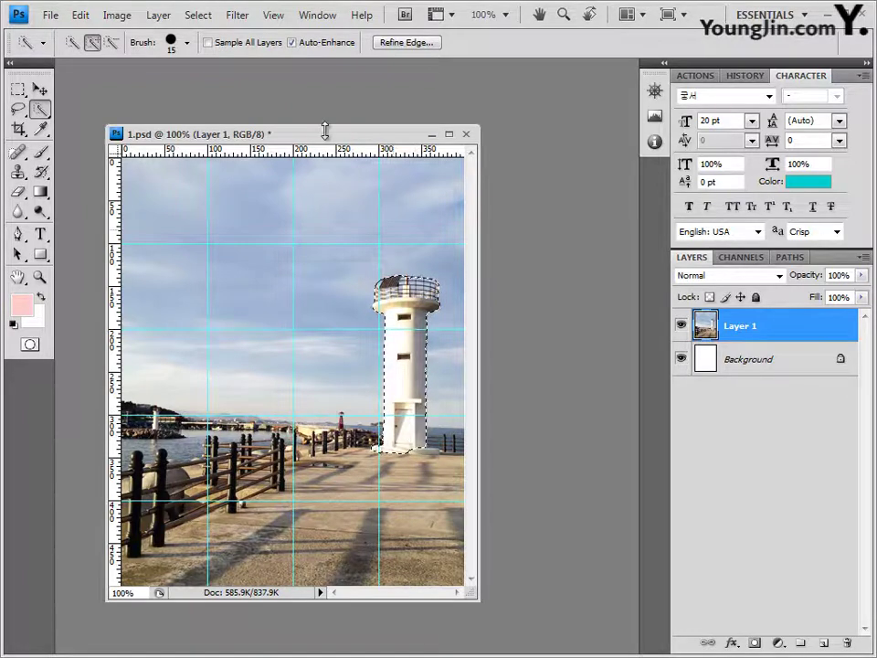
Step: Refine the lighthouse selection with a 2 px brush, adding the rest of its base and subtracting the fence and sea beside it
{"action": "left_click", "coordinate": [187, 42]}
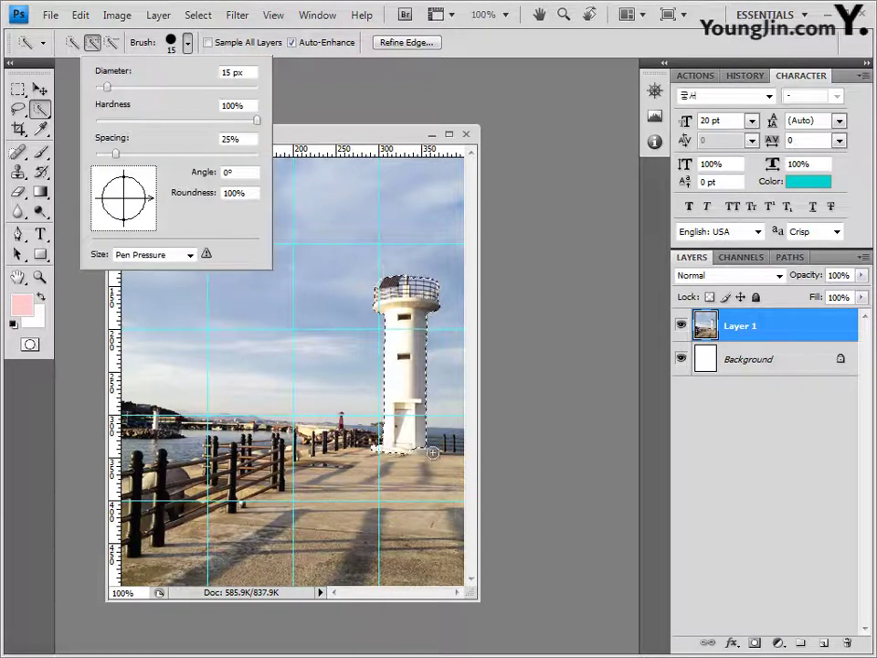
{"action": "mouse_move", "coordinate": [107, 88]}
{"action": "left_mouse_down"}
{"action": "mouse_move", "coordinate": [102, 95]}
{"action": "mouse_move", "coordinate": [86, 67]}
{"action": "left_mouse_up"}
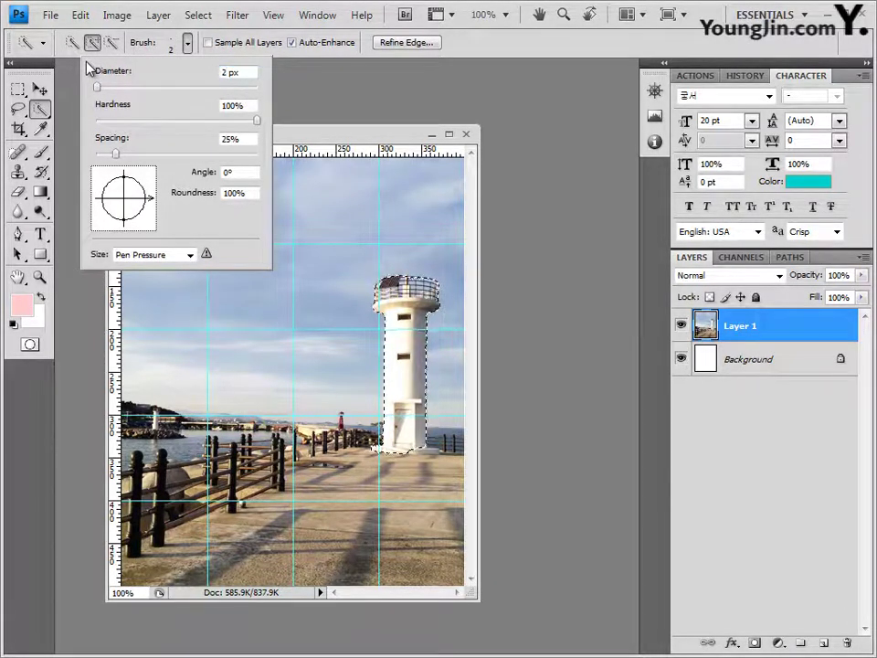
{"action": "key", "text": "Return"}
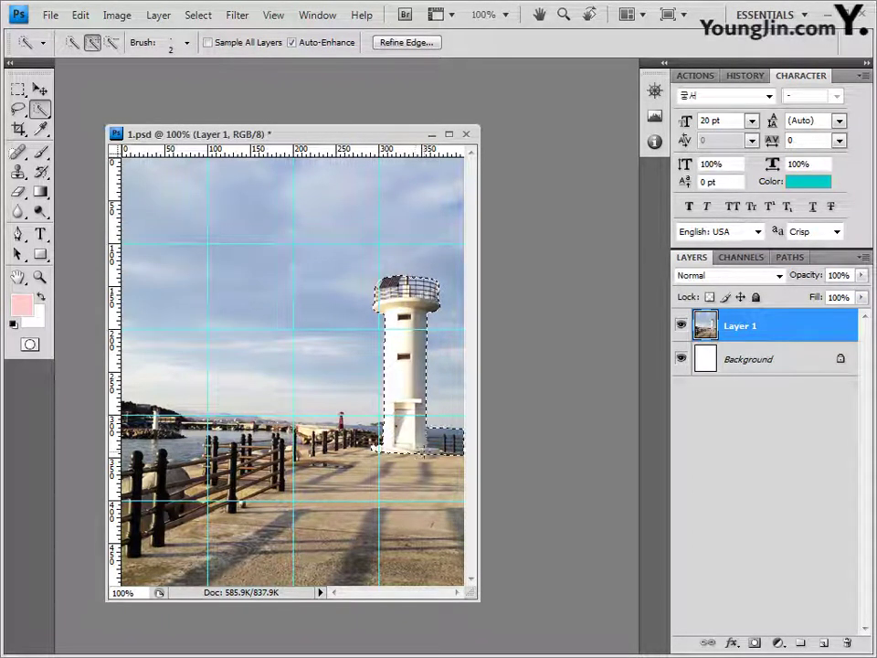
{"action": "mouse_move", "coordinate": [374, 448]}
{"action": "left_mouse_down"}
{"action": "mouse_move", "coordinate": [423, 454]}
{"action": "mouse_move", "coordinate": [375, 450]}
{"action": "left_mouse_up"}
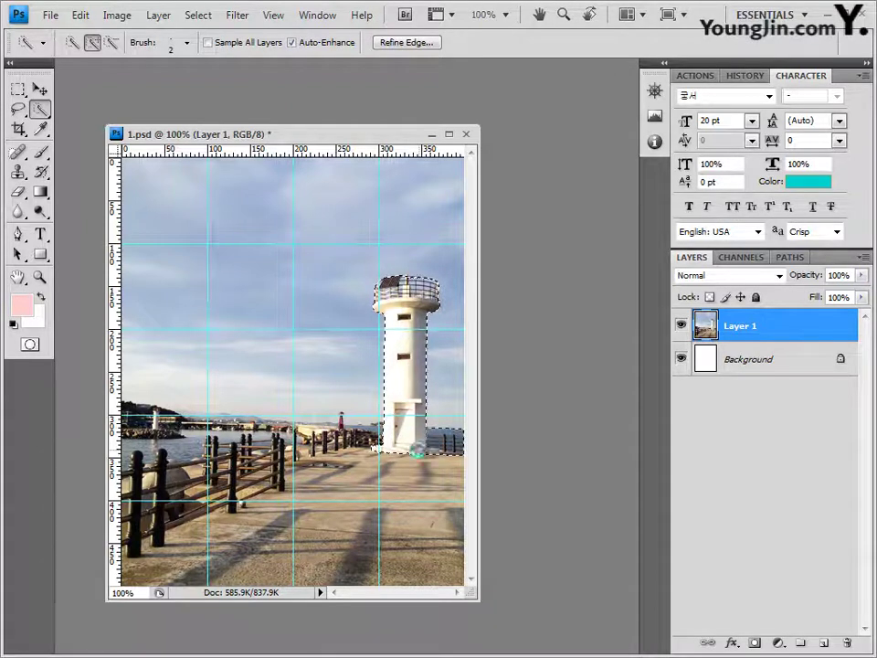
{"action": "left_click_drag", "start_coordinate": [416, 449], "coordinate": [463, 444]}
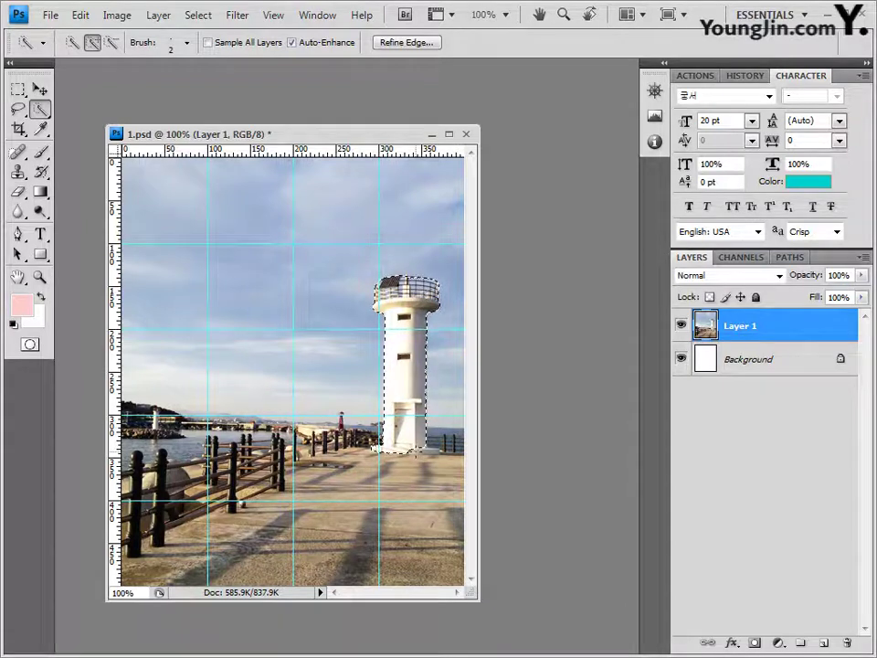
{"action": "left_click_drag", "start_coordinate": [418, 445], "coordinate": [460, 440]}
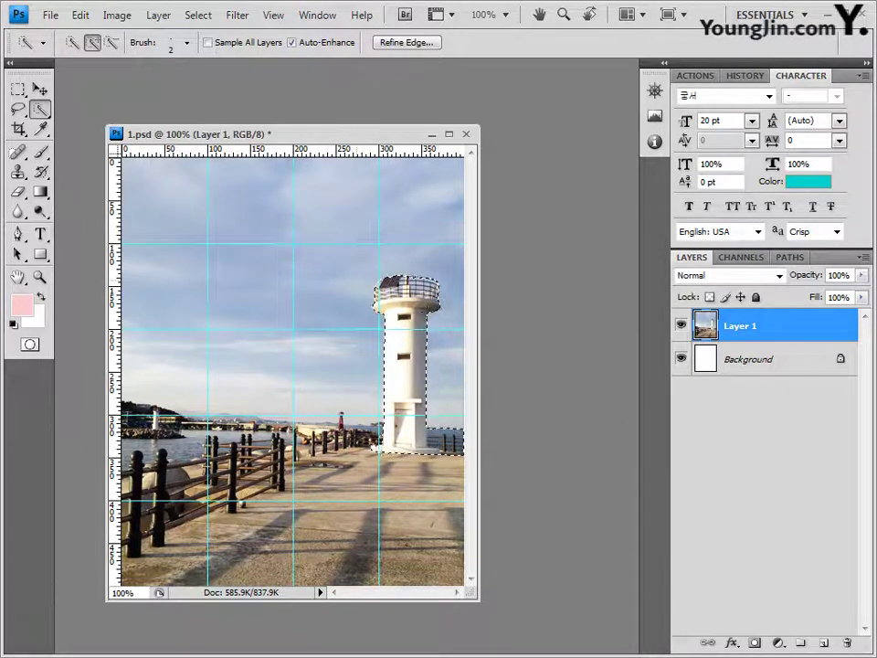
{"action": "left_click", "coordinate": [111, 42]}
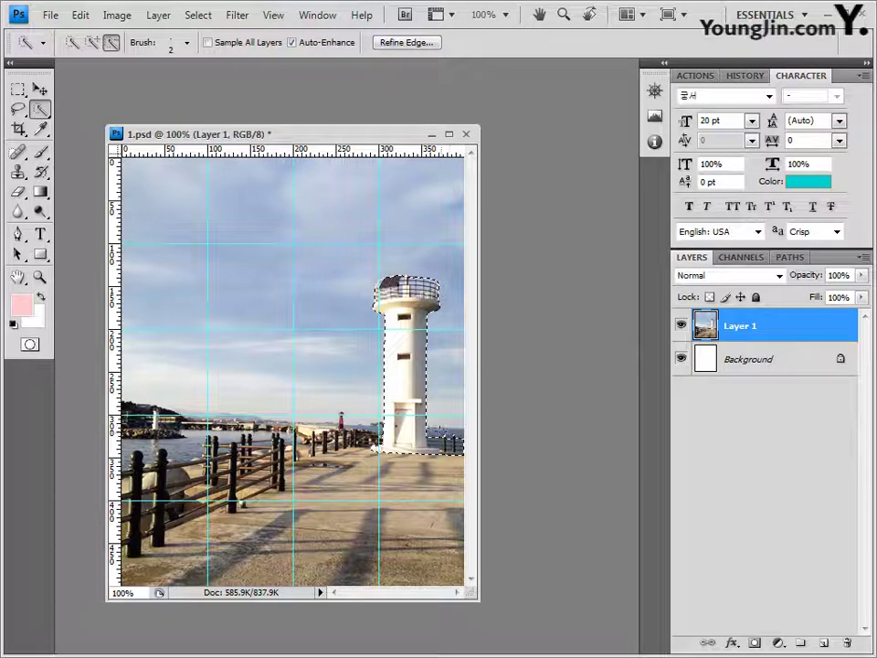
{"action": "left_click", "coordinate": [453, 445]}
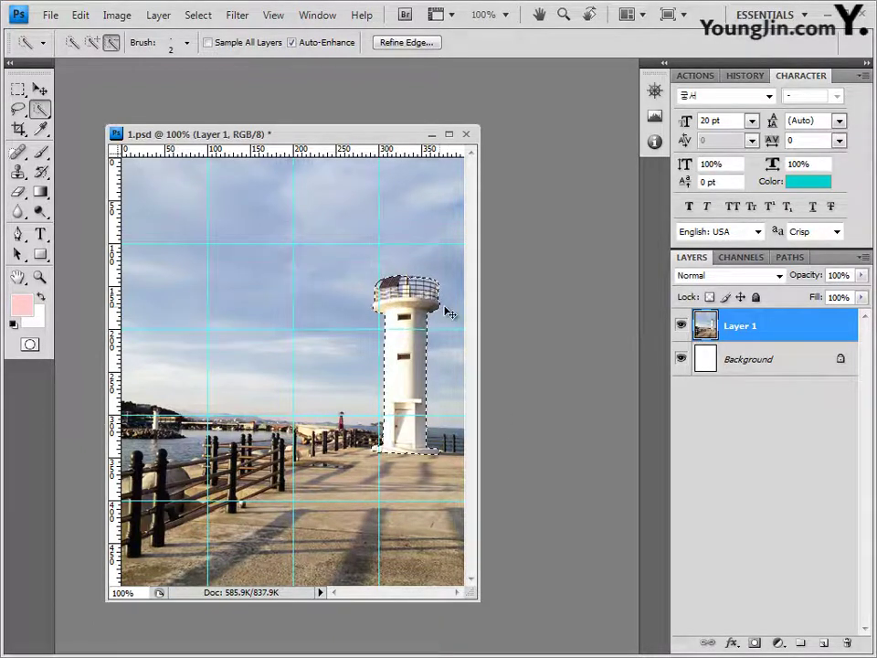
Step: Copy the selected lighthouse to a new layer and move the copy to the left of the original
{"action": "left_click", "coordinate": [40, 89]}
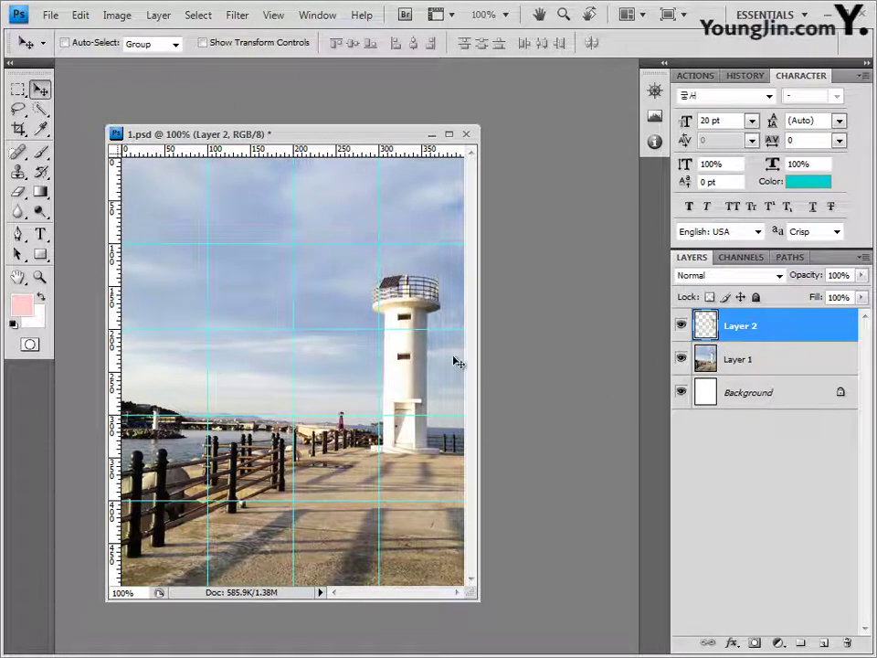
{"action": "left_click_drag", "start_coordinate": [406, 352], "coordinate": [317, 350]}
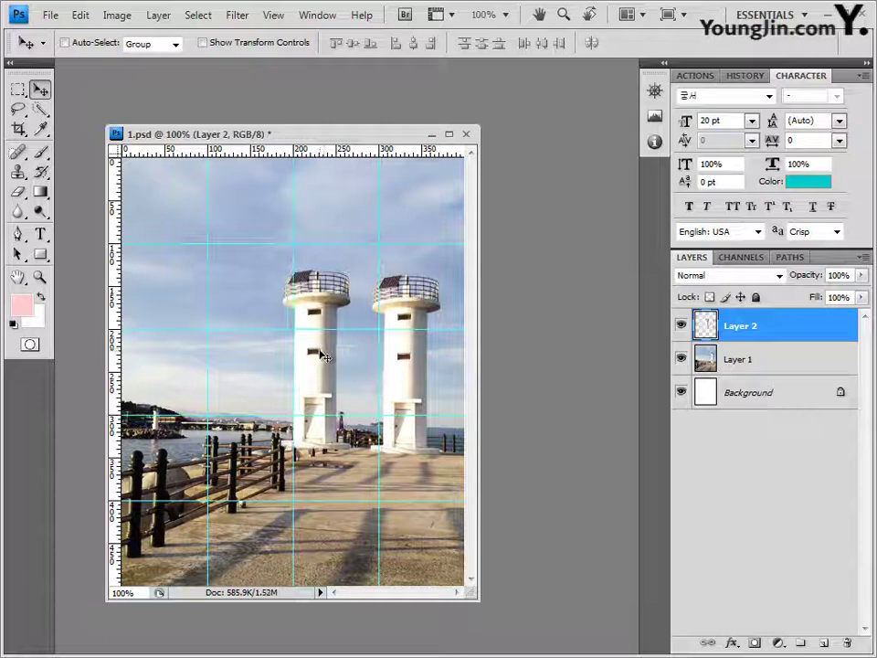
Step: Scale the lighthouse copy down proportionally to about 59% so it stands smaller in the distance behind the railing
{"action": "key", "text": "ctrl+t"}
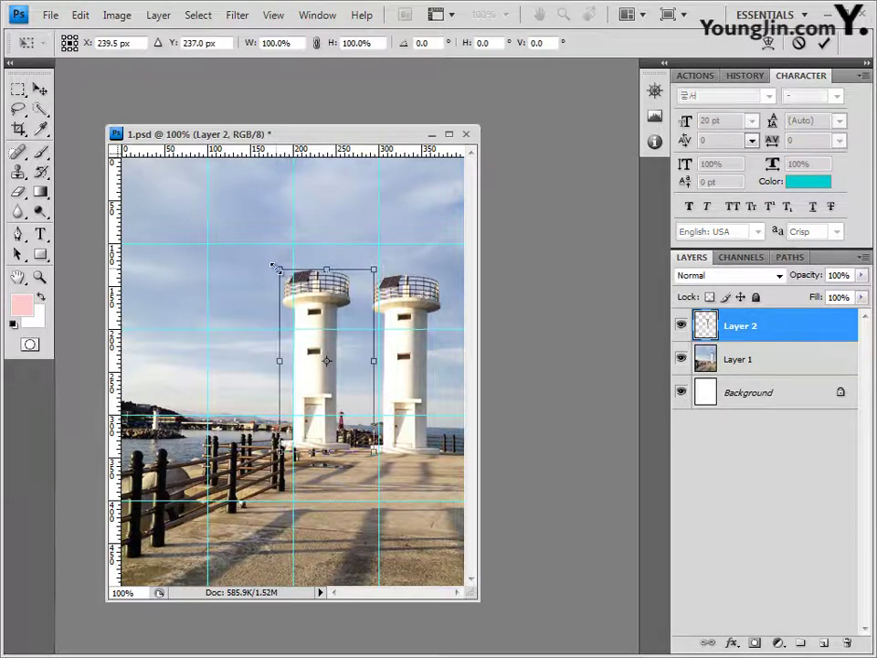
{"action": "left_click_drag", "start_coordinate": [277, 270], "coordinate": [313, 366]}
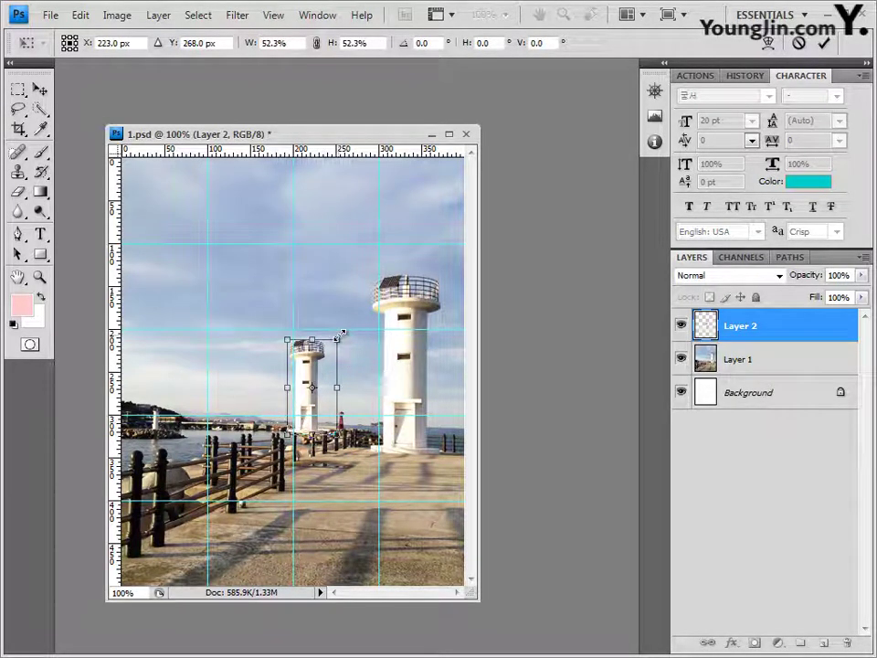
{"action": "left_click_drag", "start_coordinate": [340, 334], "coordinate": [349, 323]}
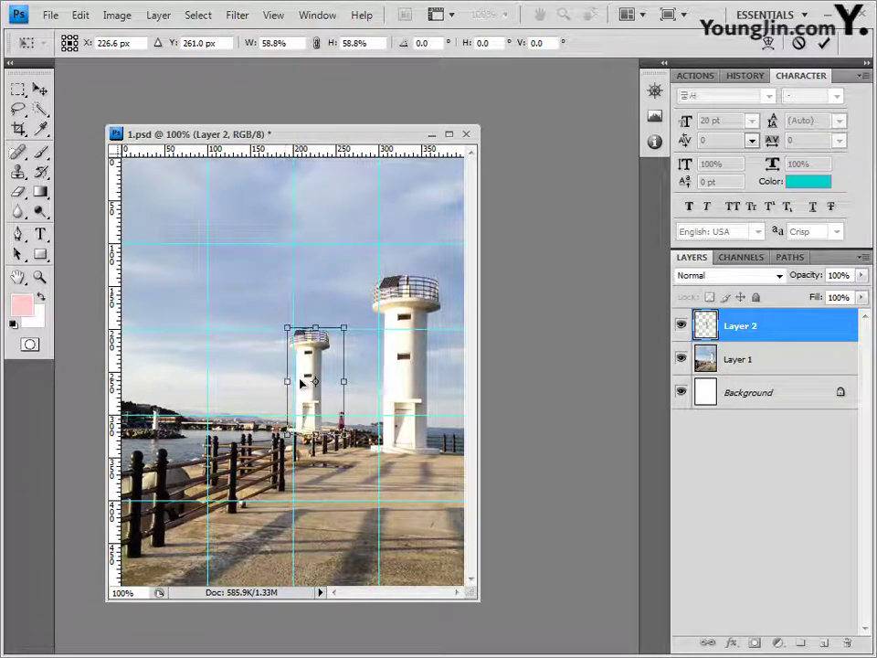
{"action": "key", "text": "Return"}
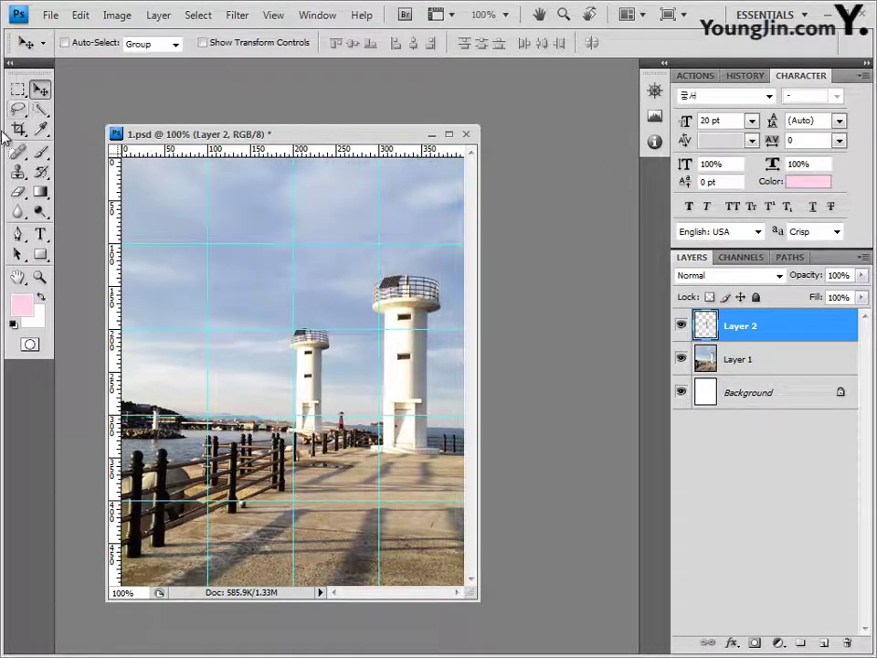
Step: Choose the Custom Shape Tool, replace its shapes with the Animals set and pick the flying bird shape
{"action": "left_click", "coordinate": [42, 255]}
{"action": "left_click", "coordinate": [43, 255]}
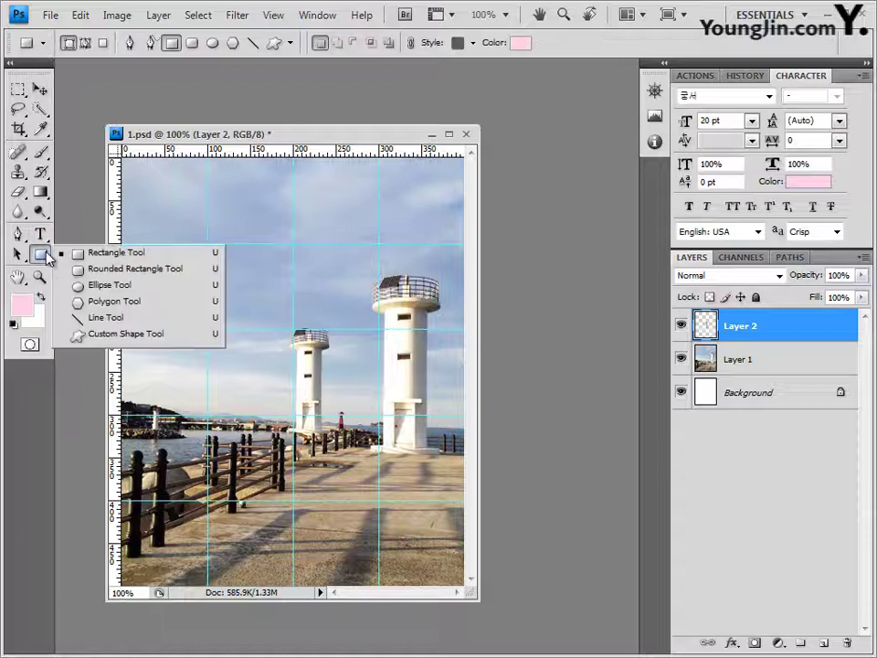
{"action": "left_click", "coordinate": [108, 333]}
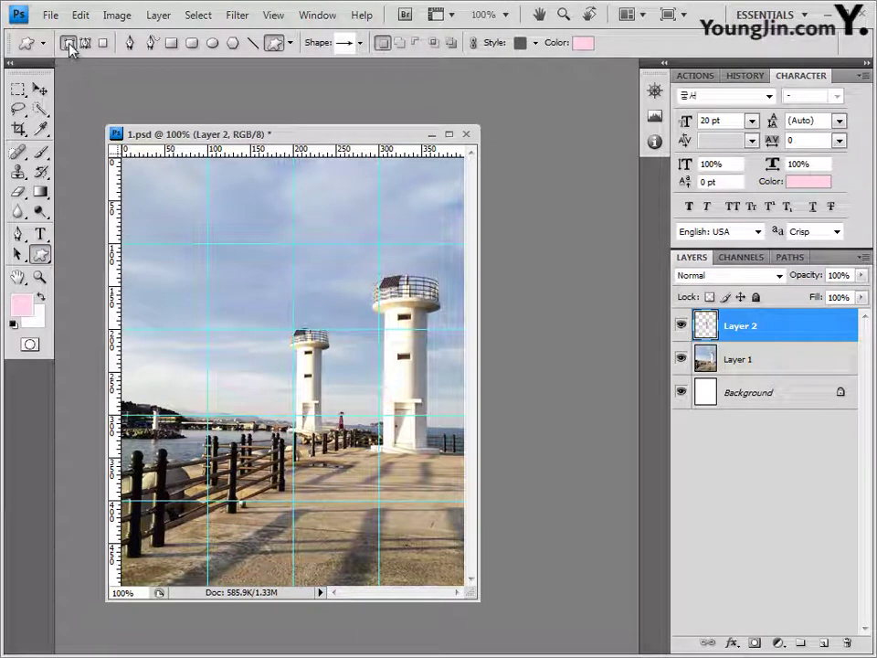
{"action": "left_click", "coordinate": [361, 43]}
{"action": "left_click", "coordinate": [442, 72]}
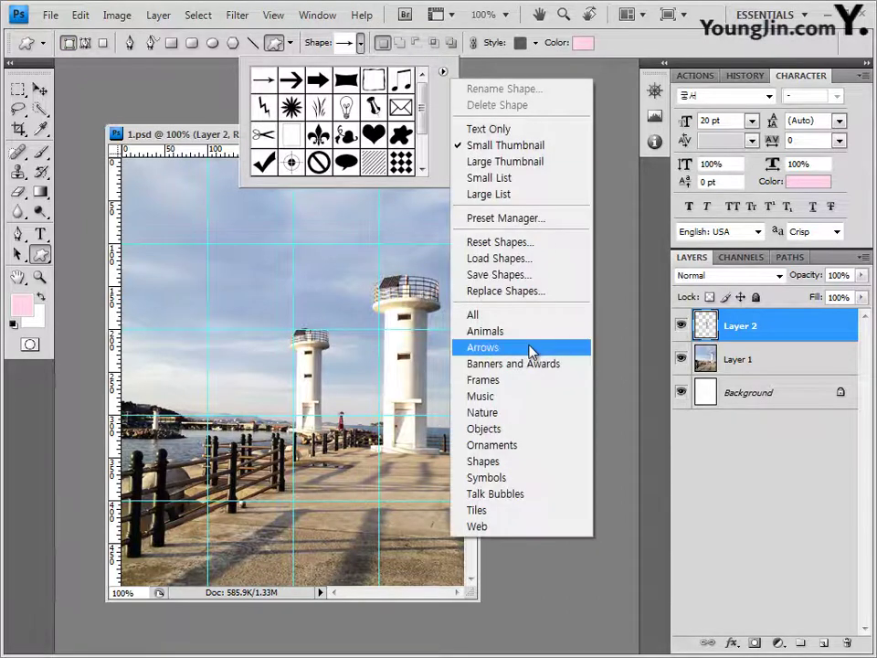
{"action": "left_click", "coordinate": [530, 330]}
{"action": "left_click", "coordinate": [418, 366]}
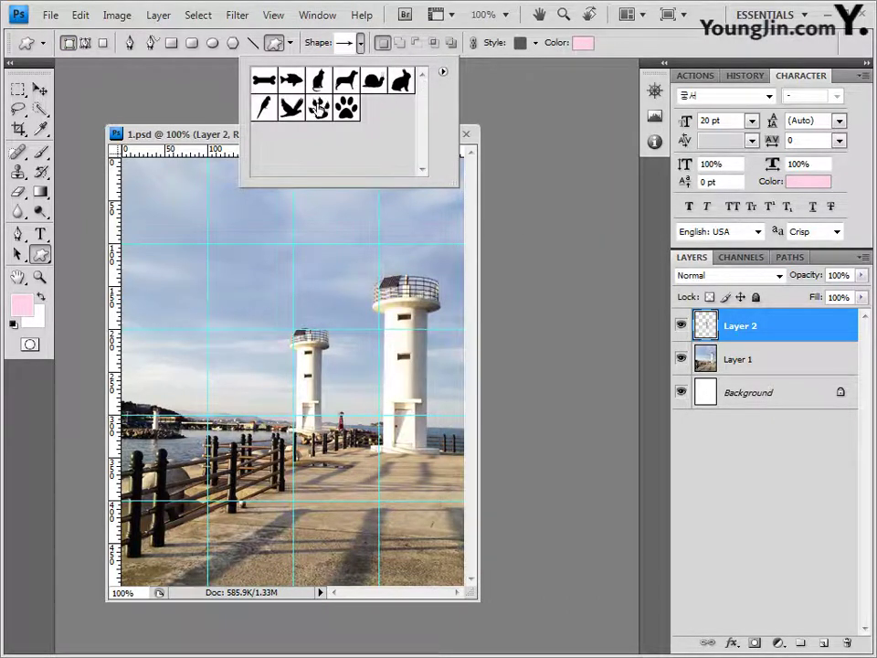
{"action": "left_click", "coordinate": [291, 111]}
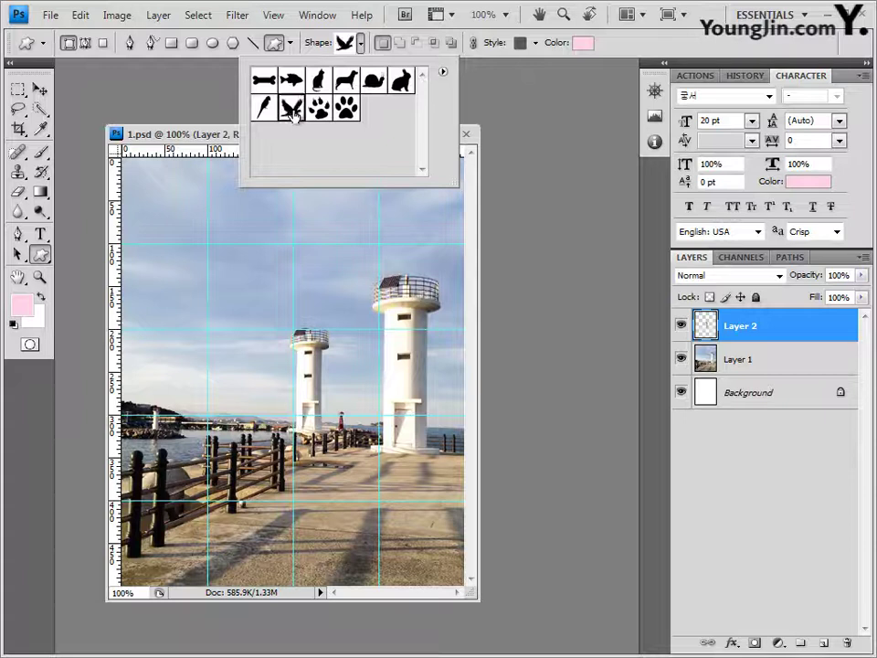
{"action": "left_click", "coordinate": [226, 137]}
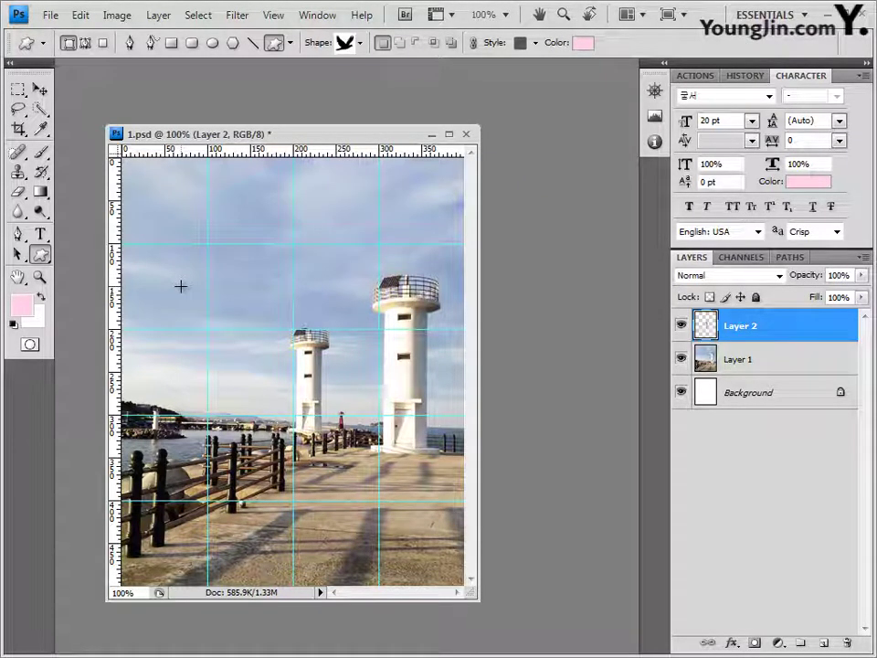
Step: Draw a small bird about 30 px wide in the sky left of the lighthouses and remove its layer style
{"action": "left_click_drag", "start_coordinate": [201, 286], "coordinate": [225, 312]}
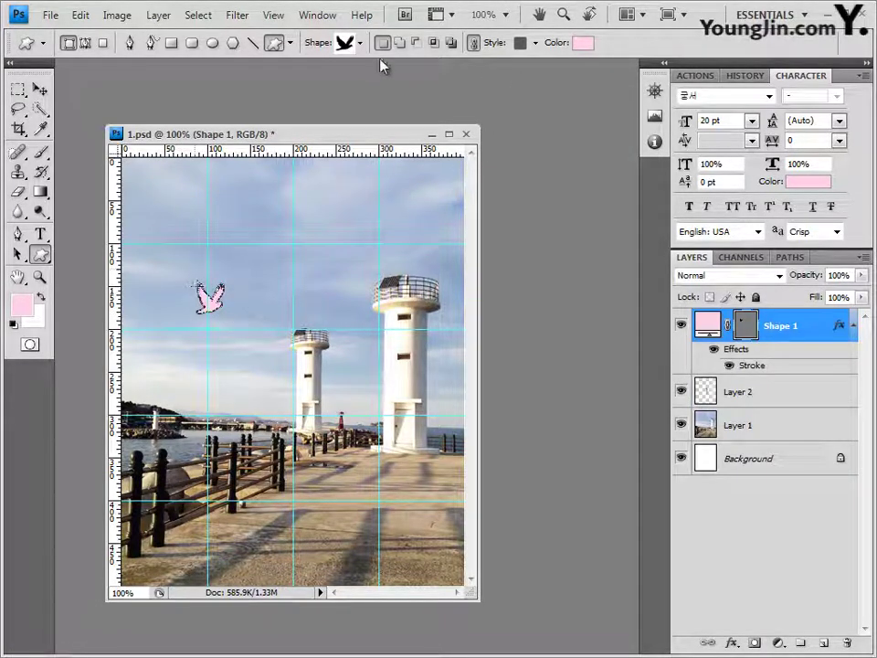
{"action": "left_click", "coordinate": [535, 43]}
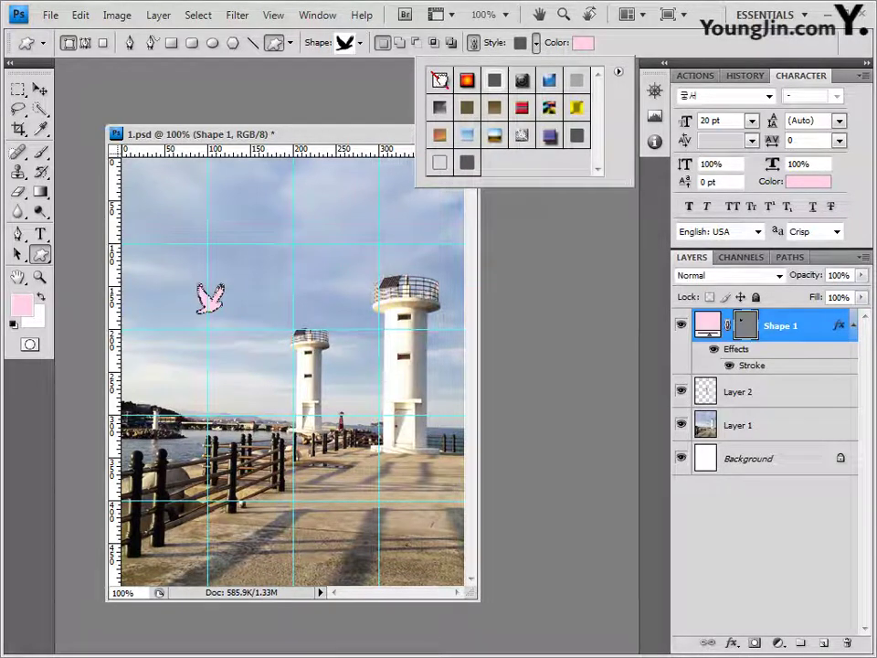
{"action": "left_click", "coordinate": [439, 81]}
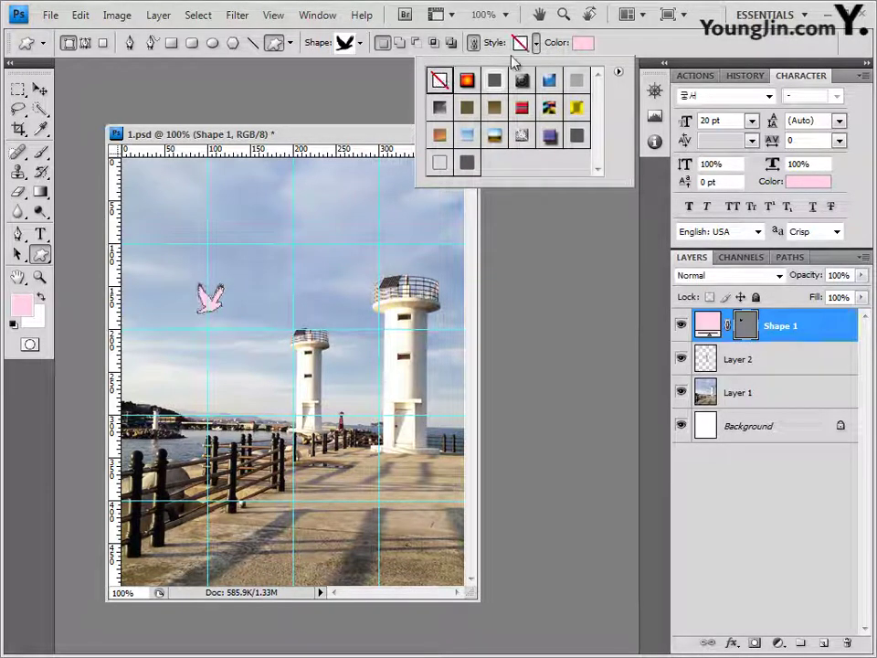
Step: Set the bird shape's fill color to #ffeb61
{"action": "left_click", "coordinate": [585, 49]}
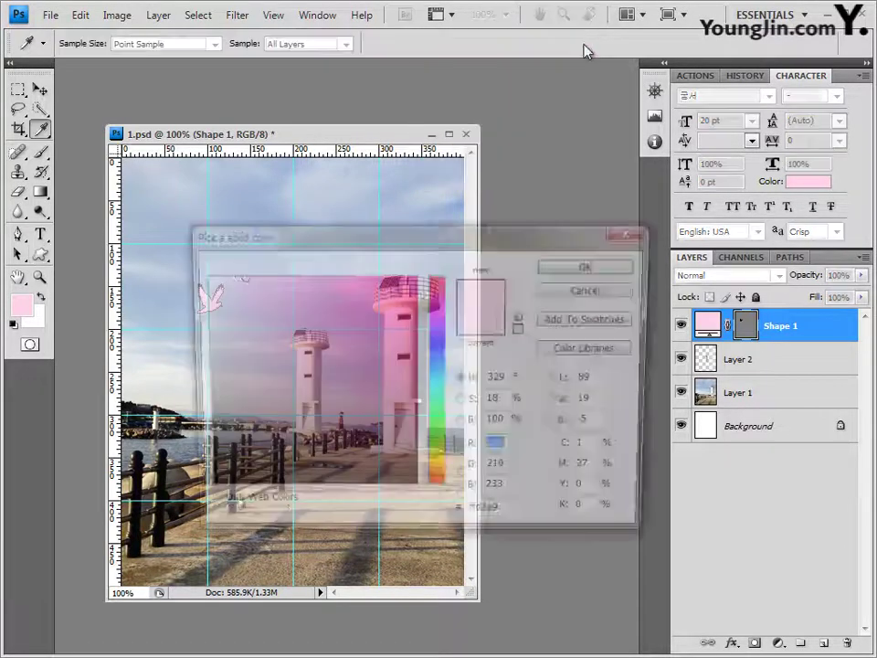
{"action": "left_click", "coordinate": [499, 520]}
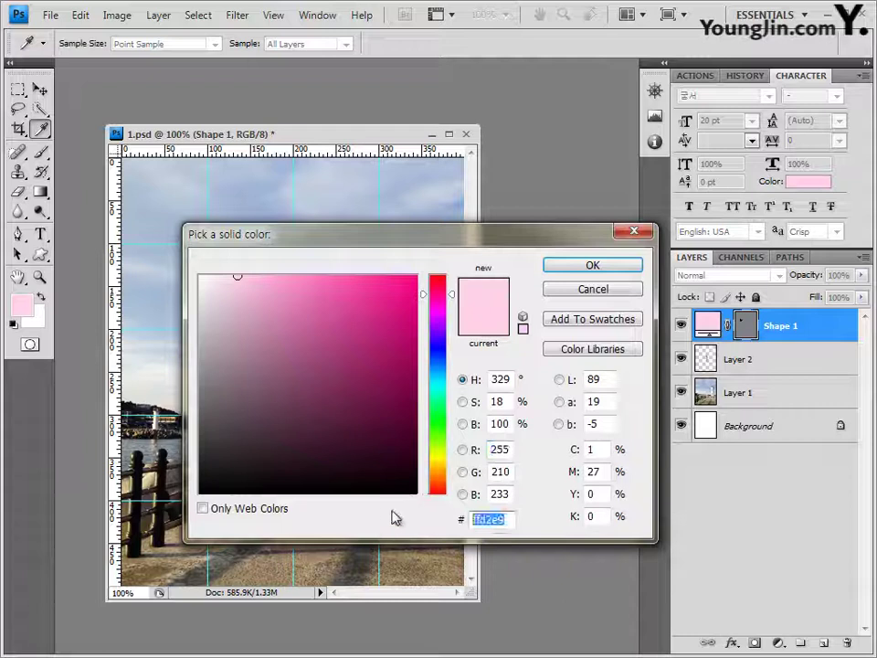
{"action": "type", "text": "ffeb"}
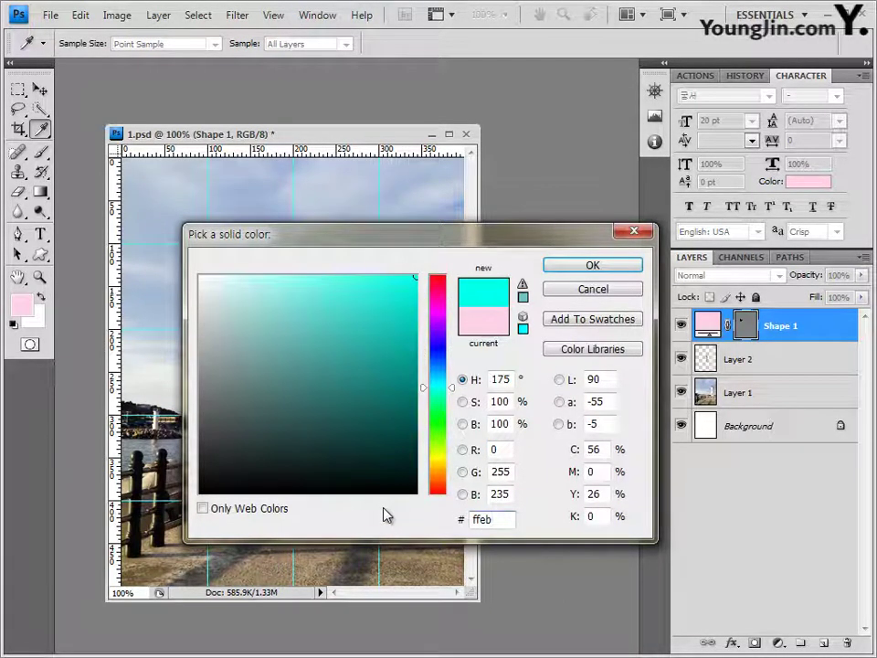
{"action": "type", "text": "61"}
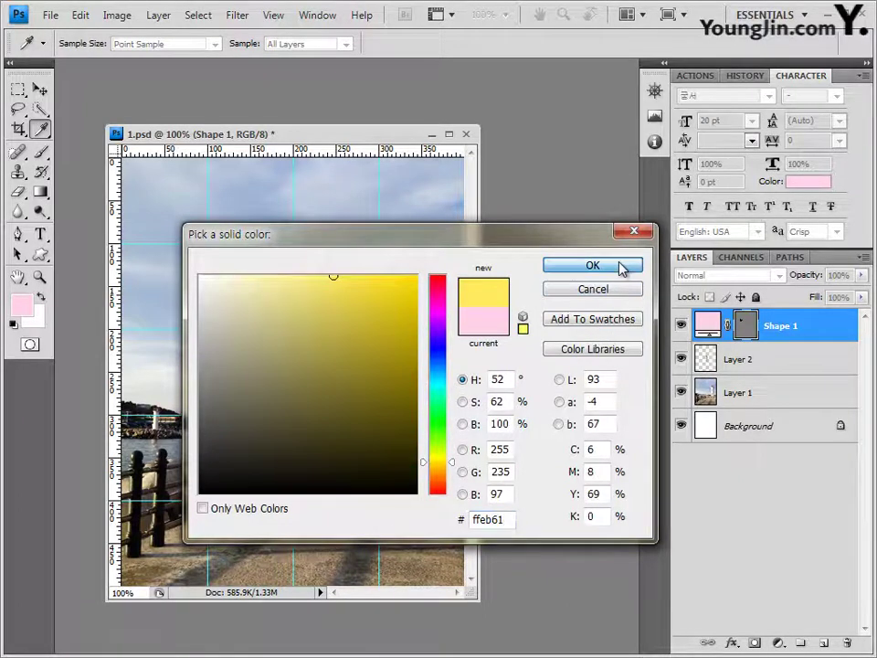
{"action": "left_click", "coordinate": [621, 266]}
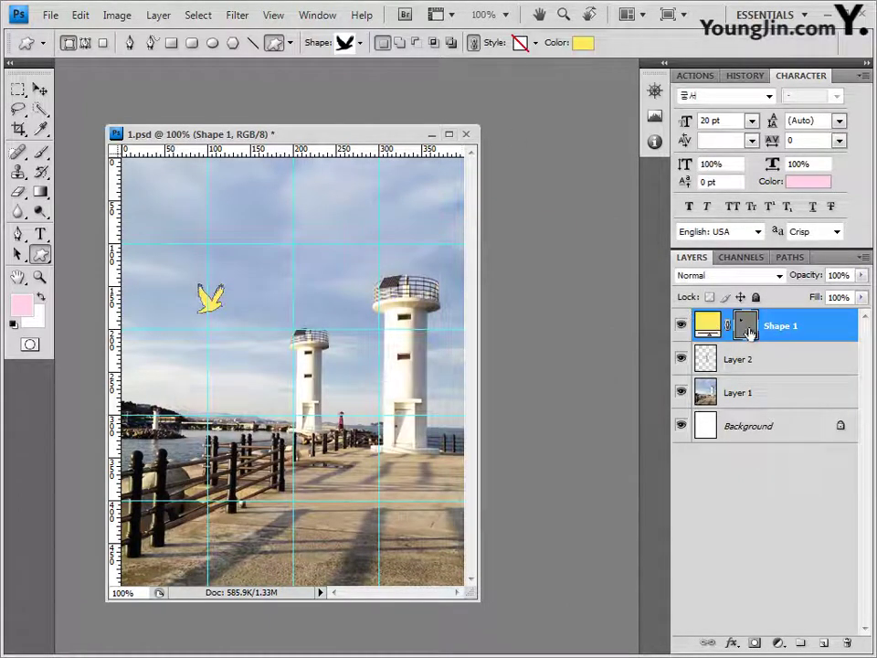
Step: Add an Outer Glow layer style with default settings to the bird shape
{"action": "left_click", "coordinate": [731, 641]}
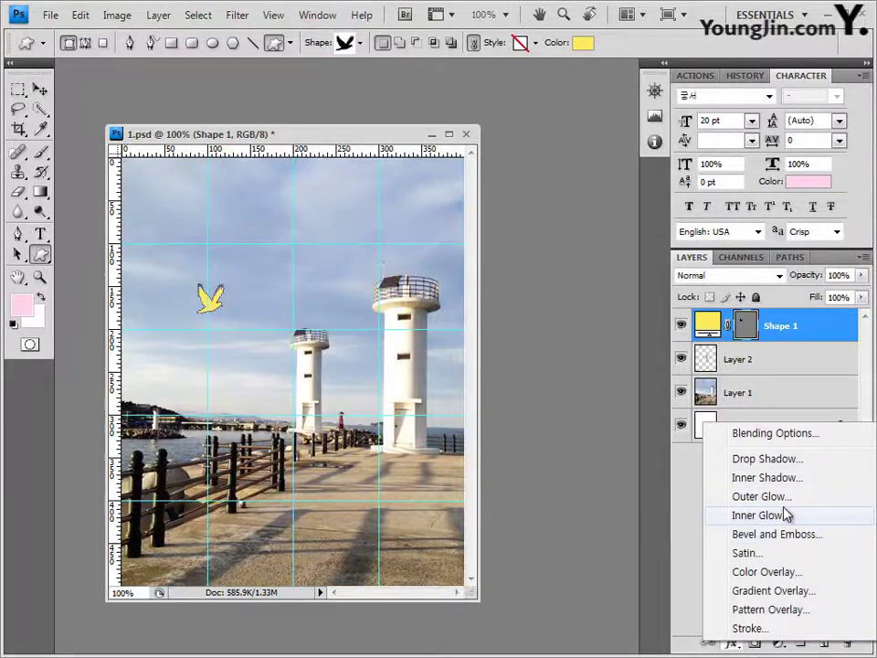
{"action": "left_click", "coordinate": [761, 497]}
{"action": "left_click", "coordinate": [738, 242]}
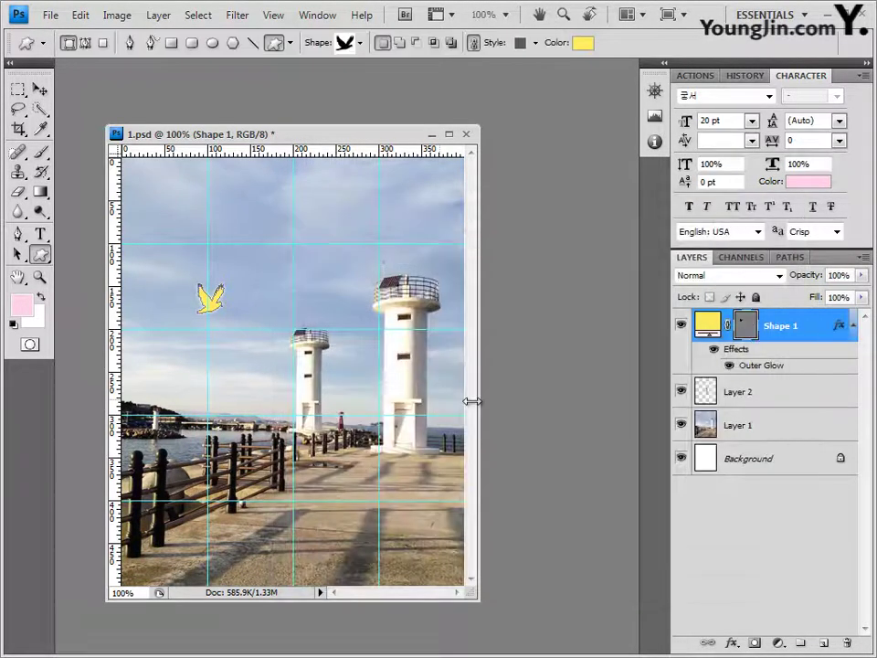
Step: Duplicate the bird up and to the right of the original and set the copy's fill color to #ffc90e
{"action": "left_click", "coordinate": [41, 89]}
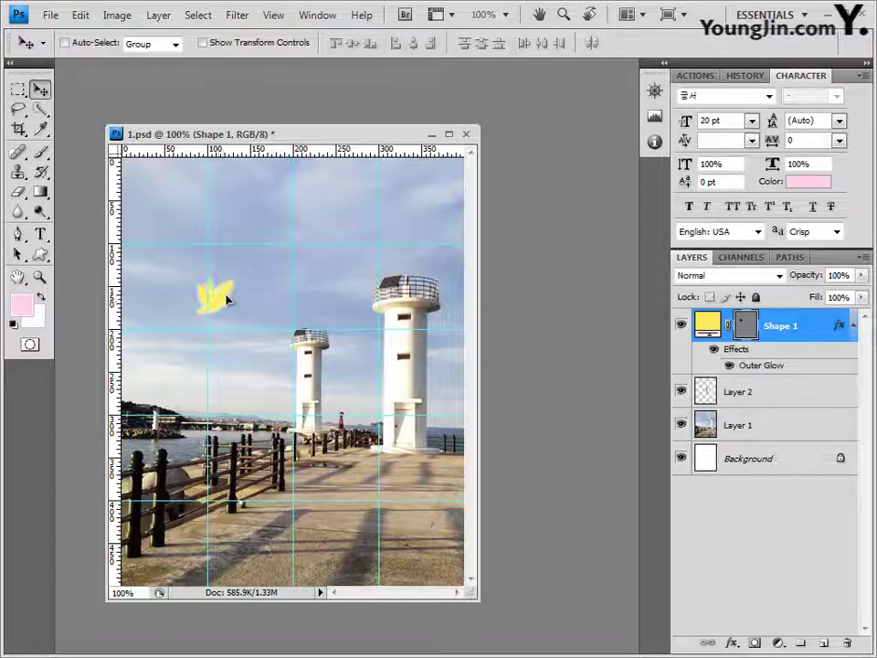
{"action": "left_click_drag", "start_coordinate": [215, 306], "coordinate": [255, 255]}
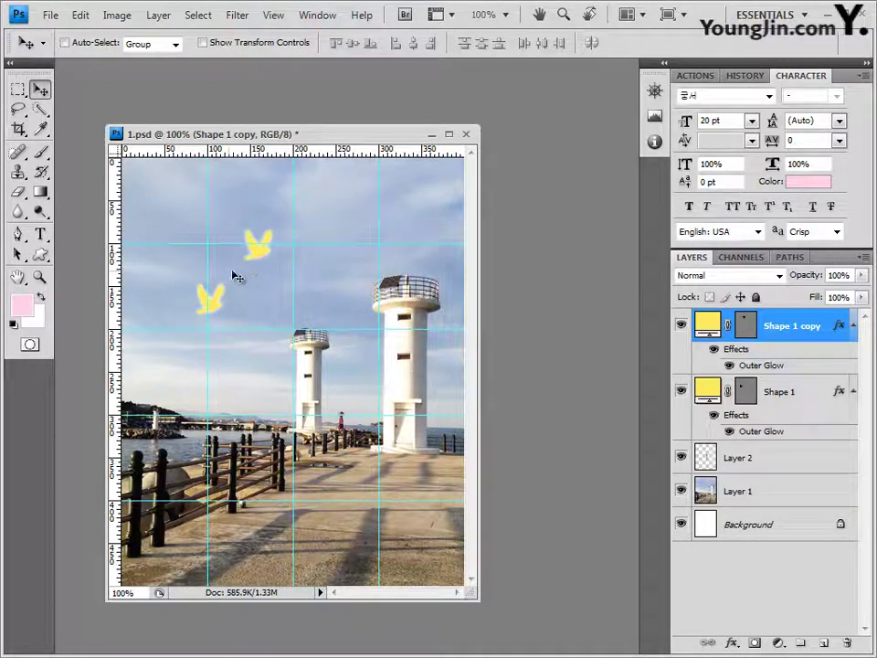
{"action": "left_click", "coordinate": [745, 327]}
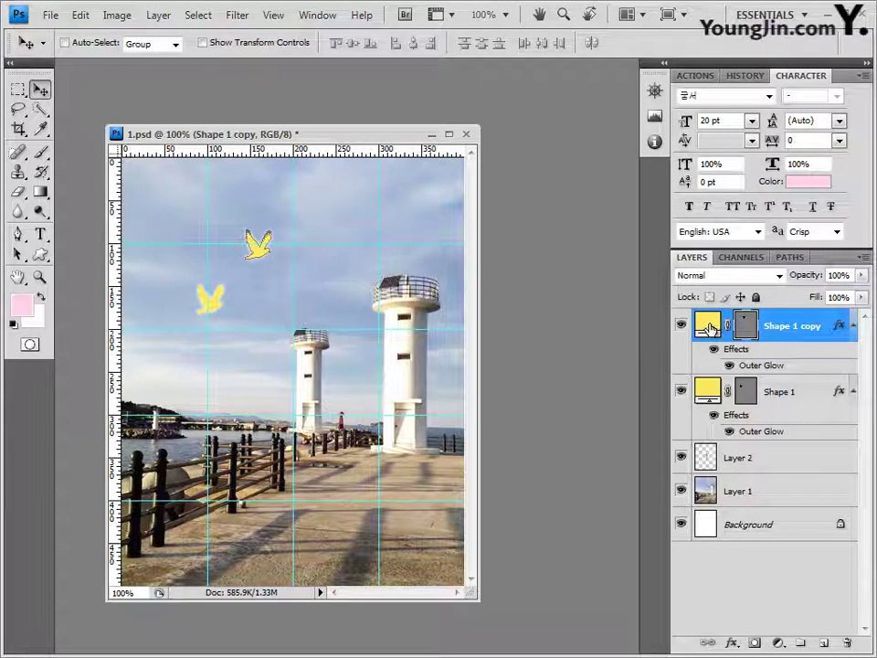
{"action": "double_click", "coordinate": [726, 327]}
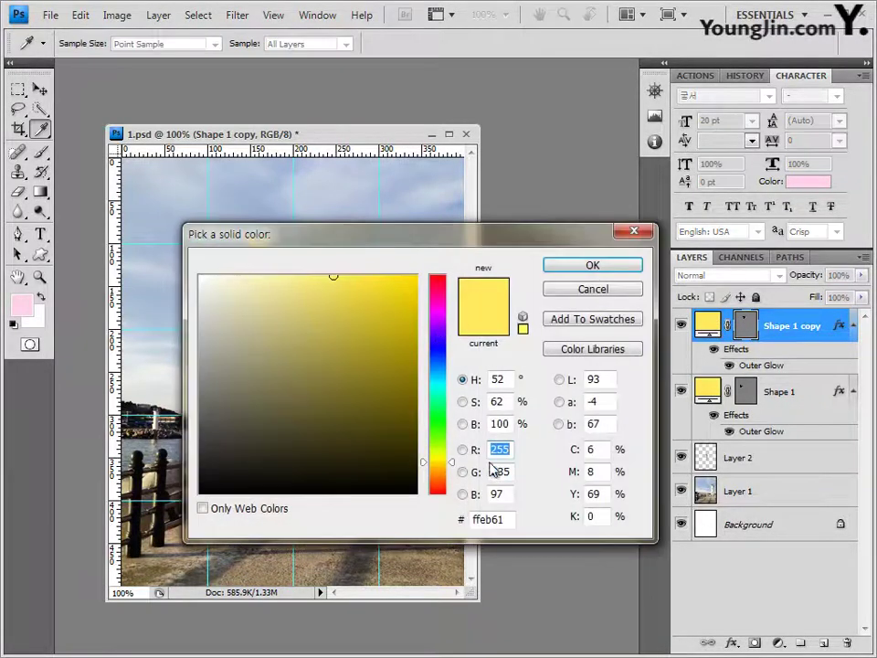
{"action": "double_click", "coordinate": [510, 521]}
{"action": "type", "text": "f"}
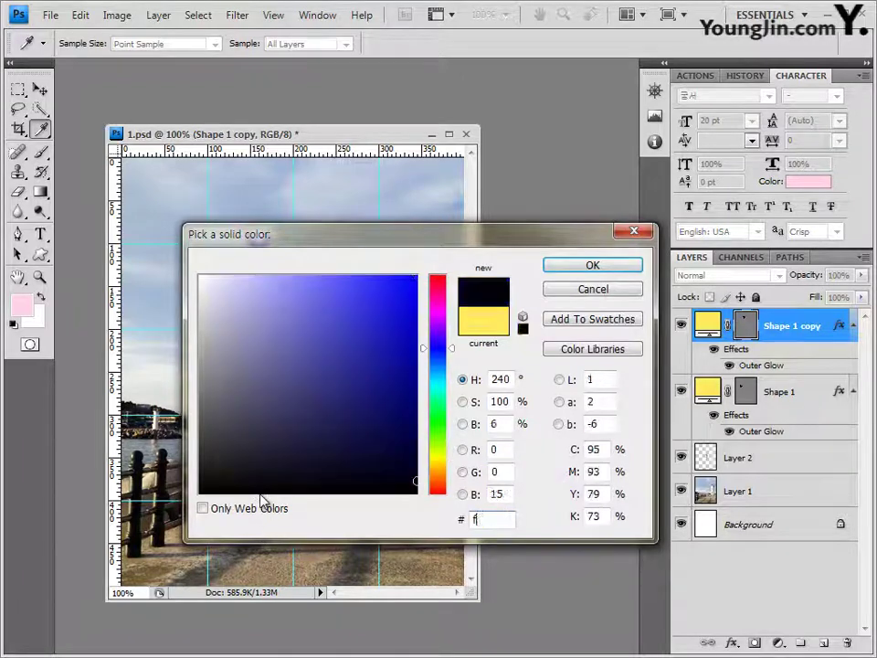
{"action": "type", "text": "fc90e"}
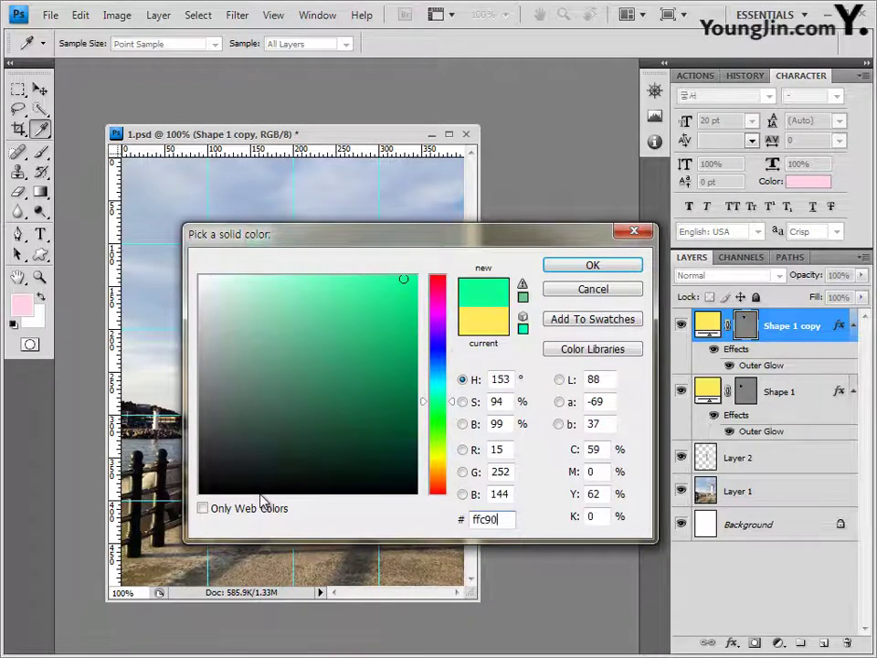
{"action": "left_click", "coordinate": [593, 265]}
{"action": "key", "text": "v"}
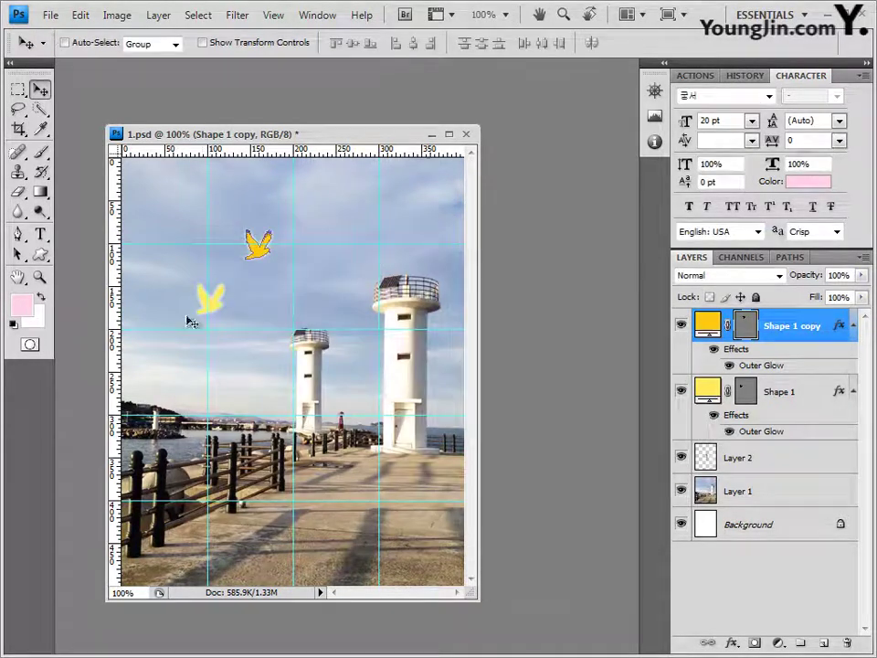
Step: With the bird copy's layer selected, replace the custom shapes with the Nature set and pick the many-rayed sun shape
{"action": "left_click", "coordinate": [709, 391]}
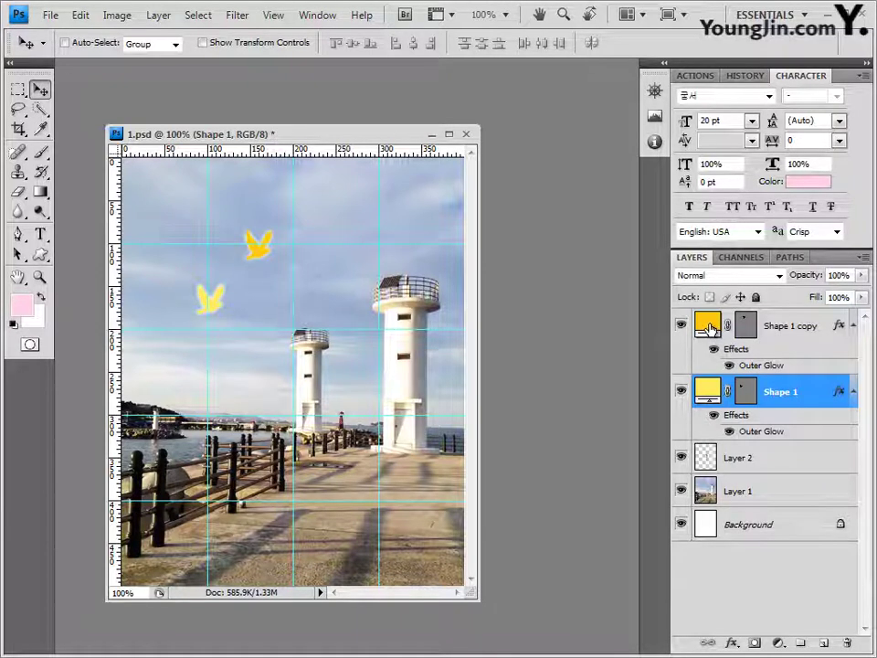
{"action": "left_click", "coordinate": [719, 329]}
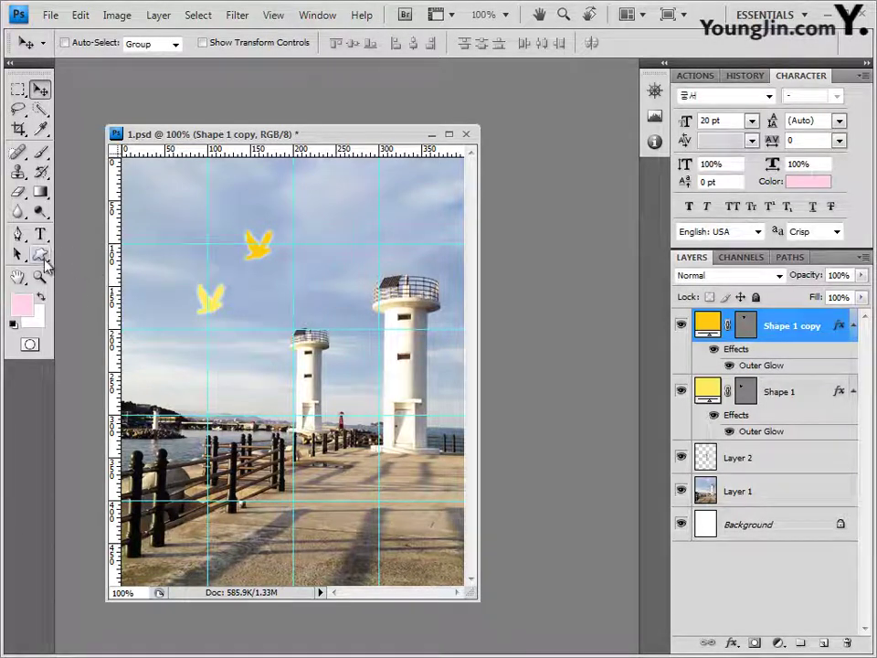
{"action": "left_click", "coordinate": [43, 261]}
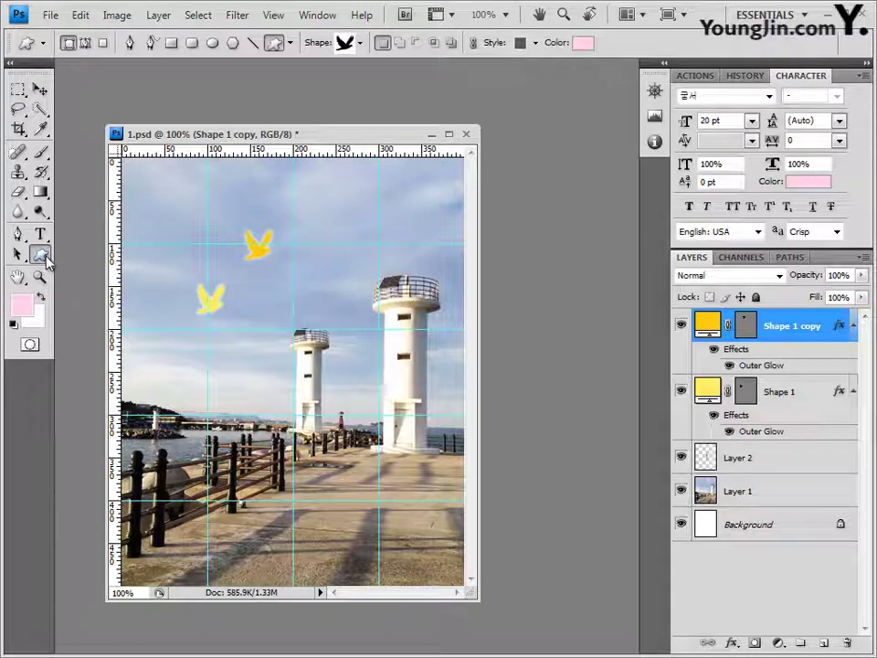
{"action": "left_click", "coordinate": [361, 43]}
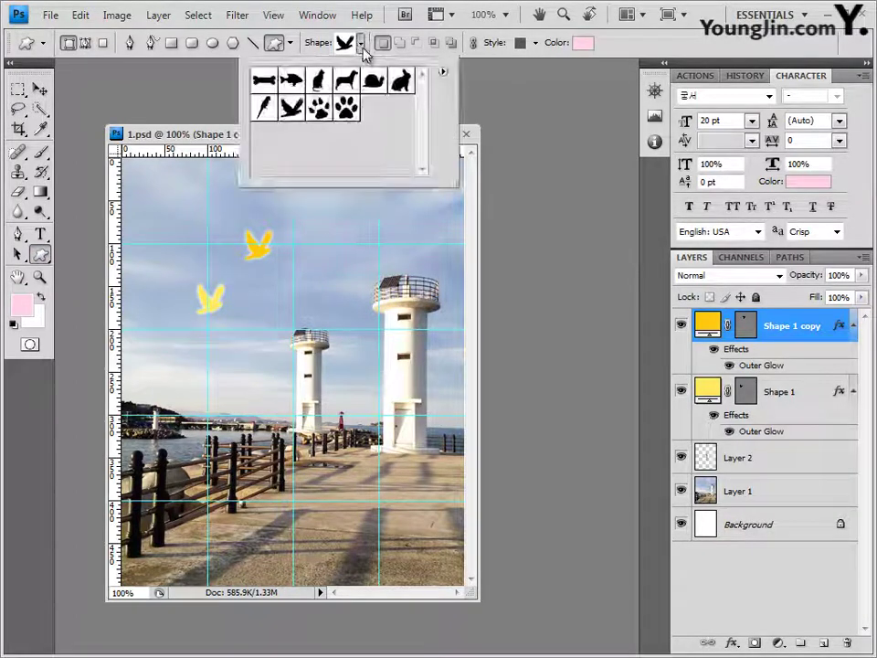
{"action": "left_click", "coordinate": [442, 73]}
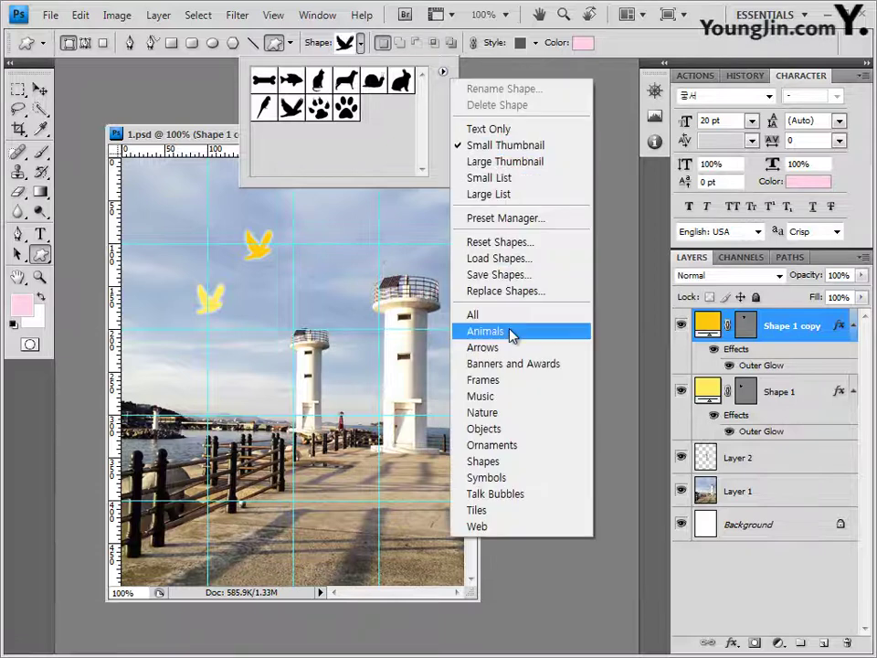
{"action": "left_click", "coordinate": [509, 424]}
{"action": "left_click", "coordinate": [414, 365]}
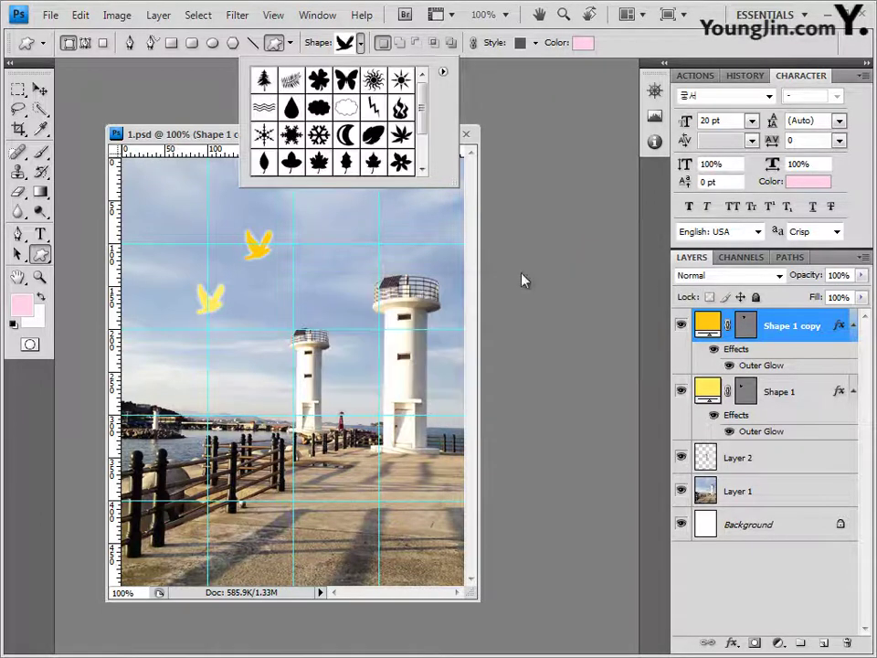
{"action": "left_click", "coordinate": [374, 82]}
{"action": "left_click", "coordinate": [228, 137]}
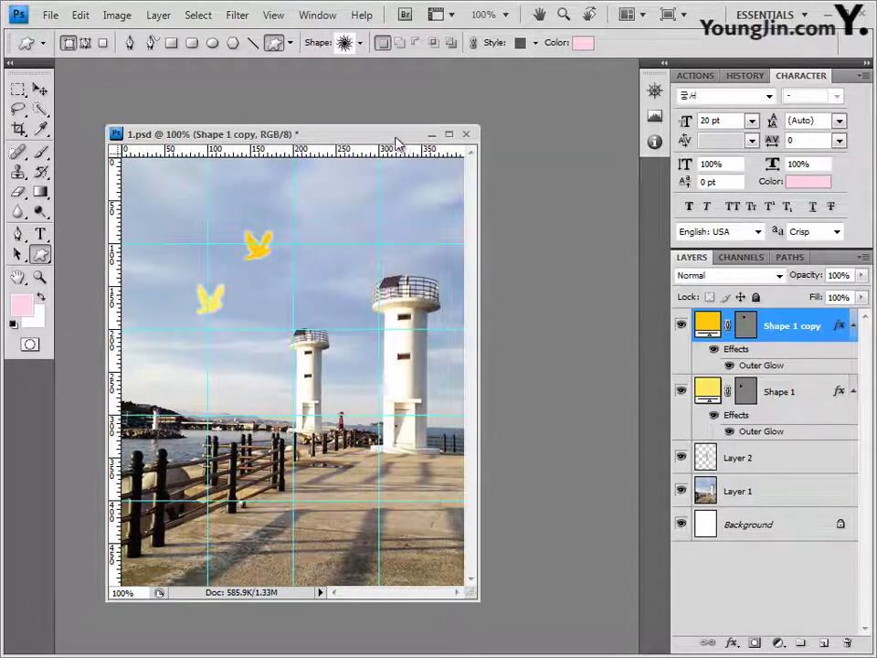
{"action": "left_click_drag", "start_coordinate": [399, 137], "coordinate": [418, 131]}
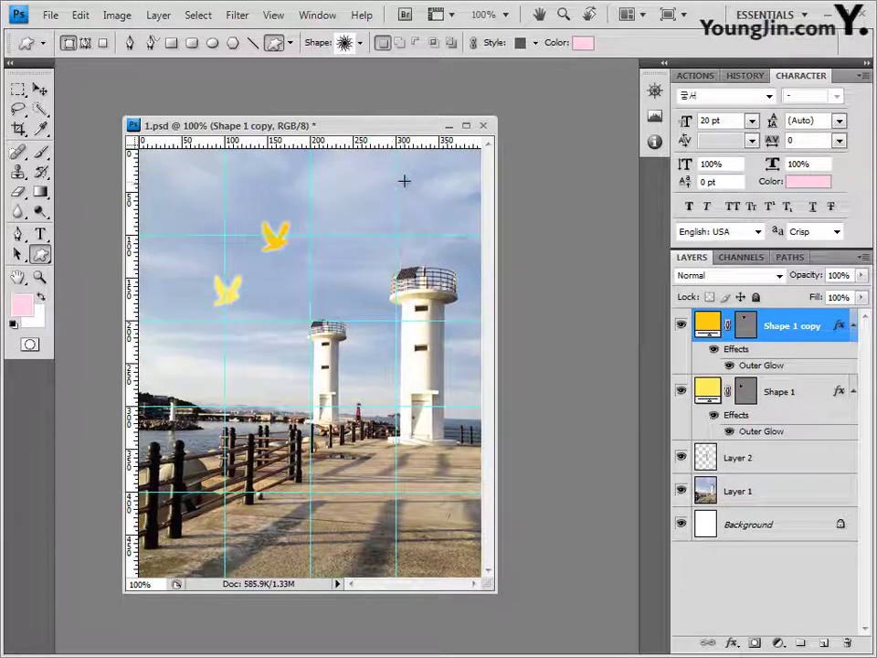
Step: Draw the sun shape about 65 px wide in the sky above the large lighthouse and remove its inherited layer style
{"action": "left_click_drag", "start_coordinate": [405, 181], "coordinate": [460, 237]}
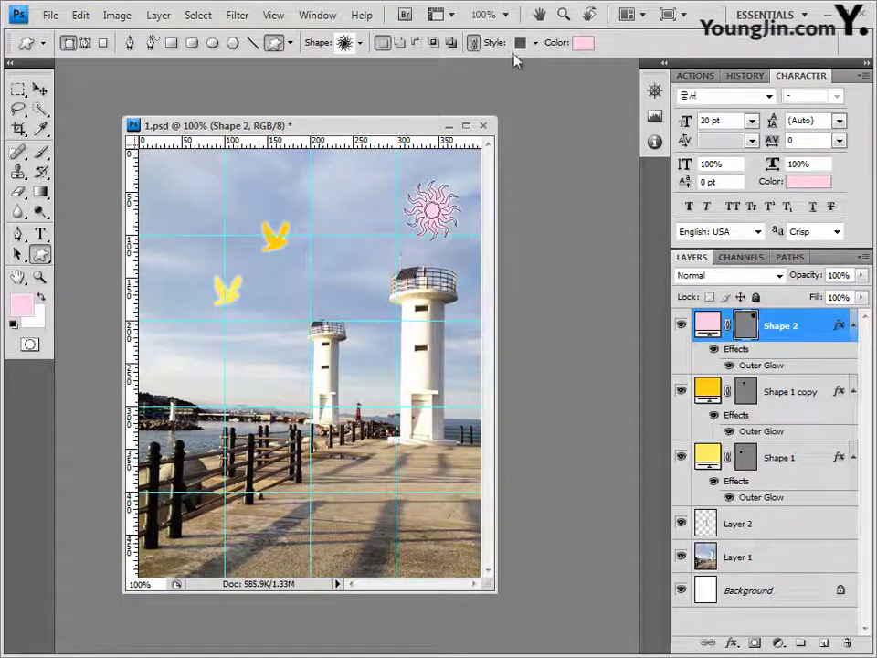
{"action": "left_click", "coordinate": [536, 42]}
{"action": "left_click", "coordinate": [440, 80]}
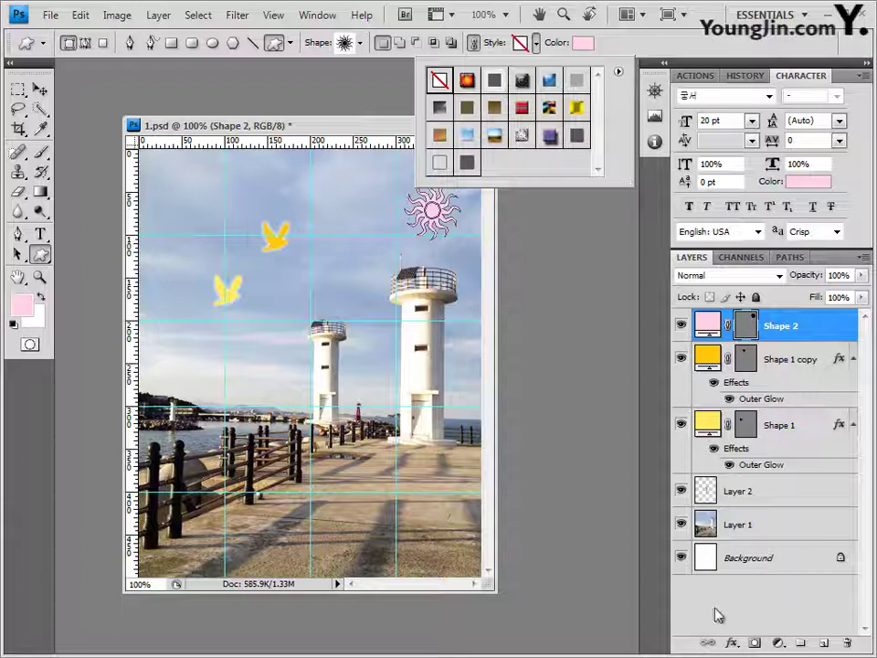
{"action": "left_click", "coordinate": [628, 91]}
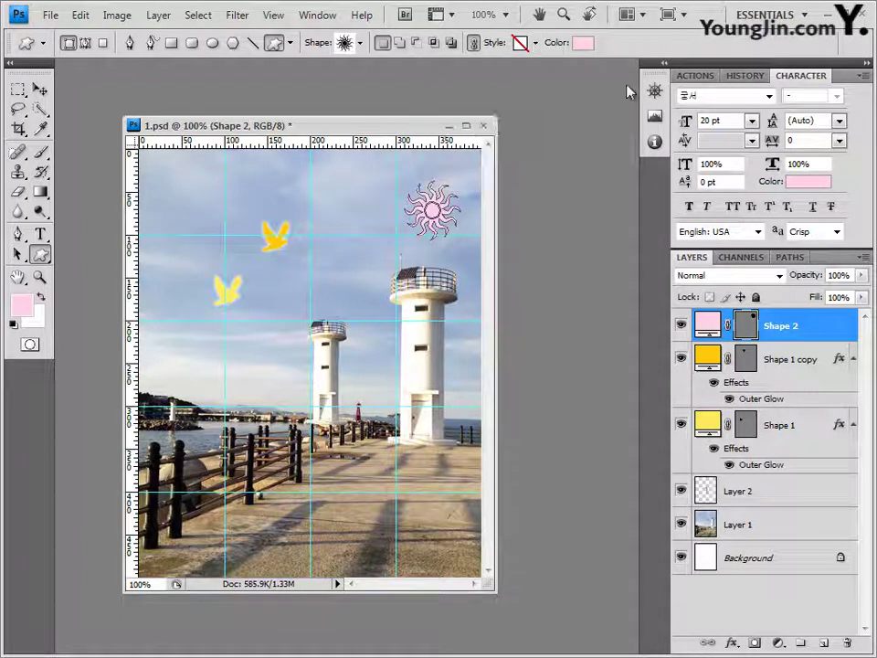
Step: Add a Gradient Overlay to the sun shape and set the gradient's starting color stop to #ff6e02
{"action": "left_click", "coordinate": [734, 643]}
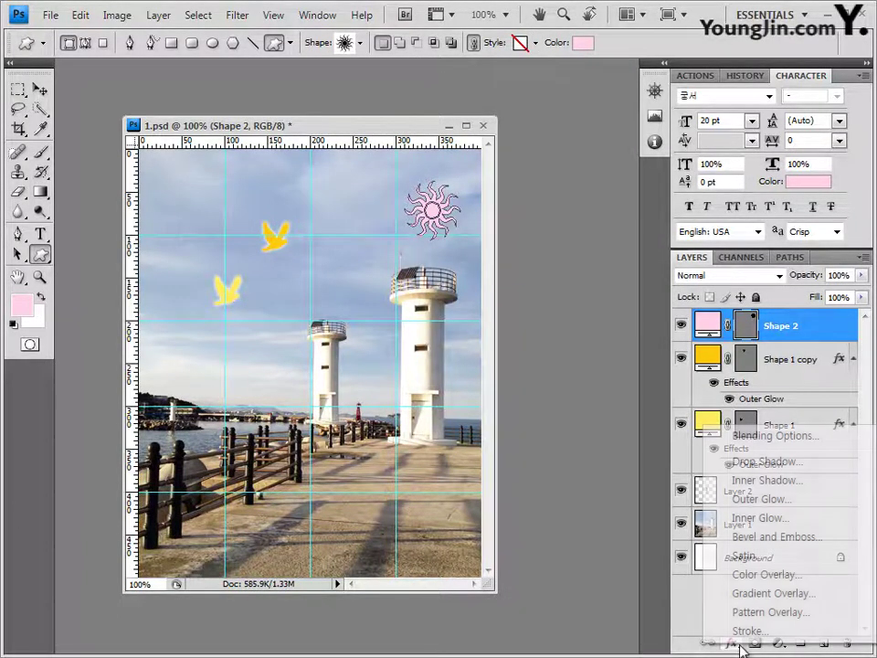
{"action": "left_click", "coordinate": [775, 593]}
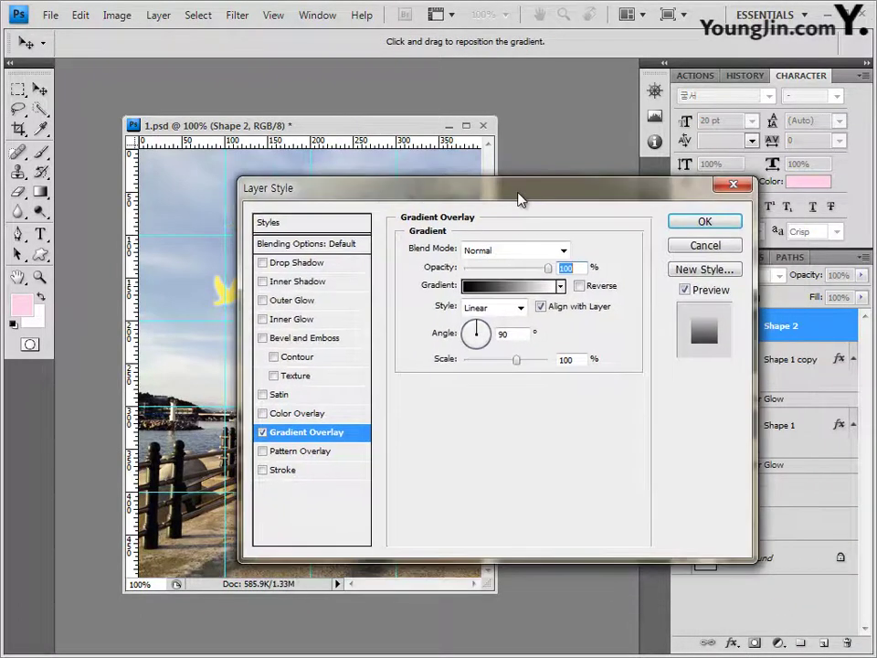
{"action": "left_click", "coordinate": [516, 291]}
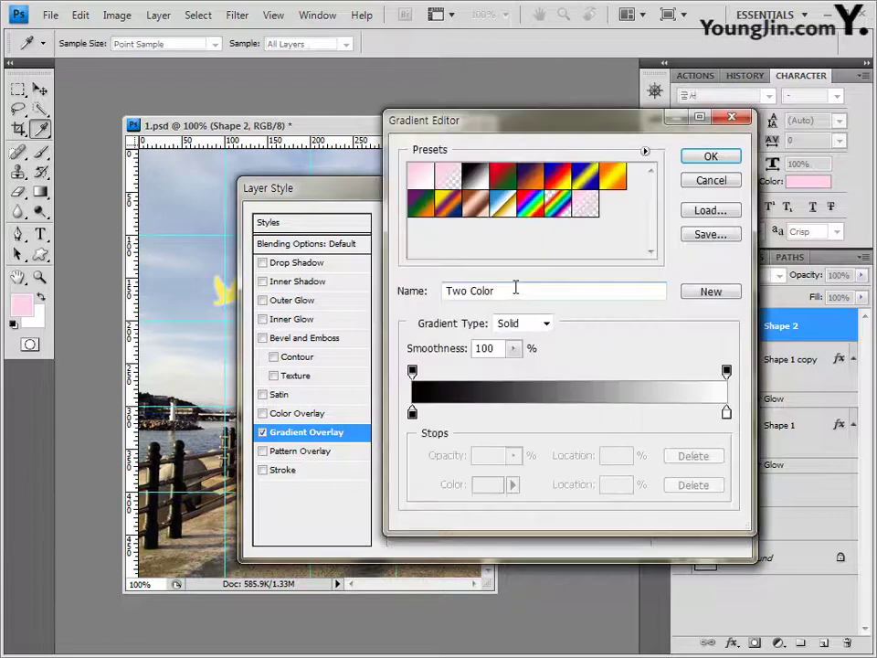
{"action": "double_click", "coordinate": [412, 413]}
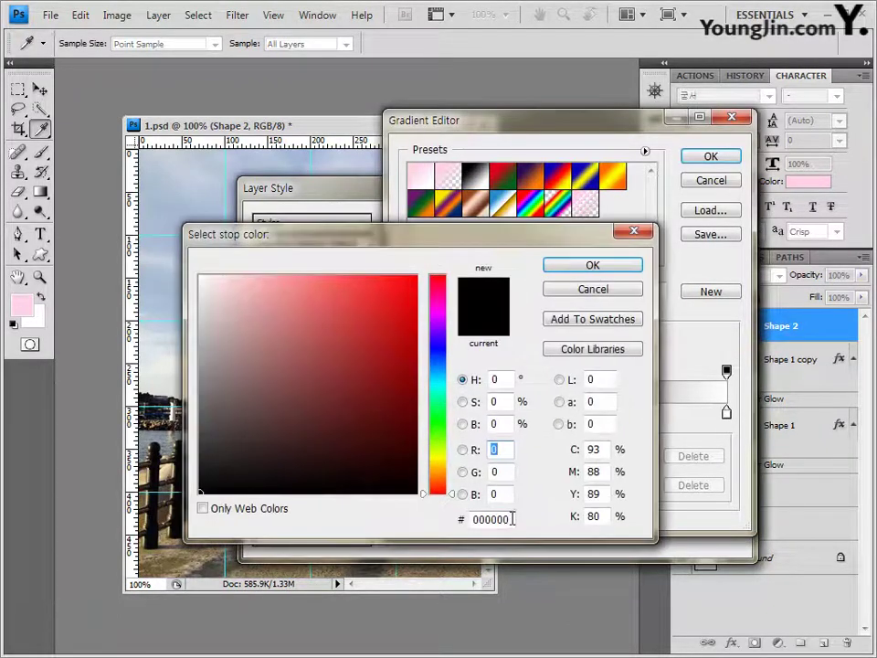
{"action": "left_click", "coordinate": [508, 520]}
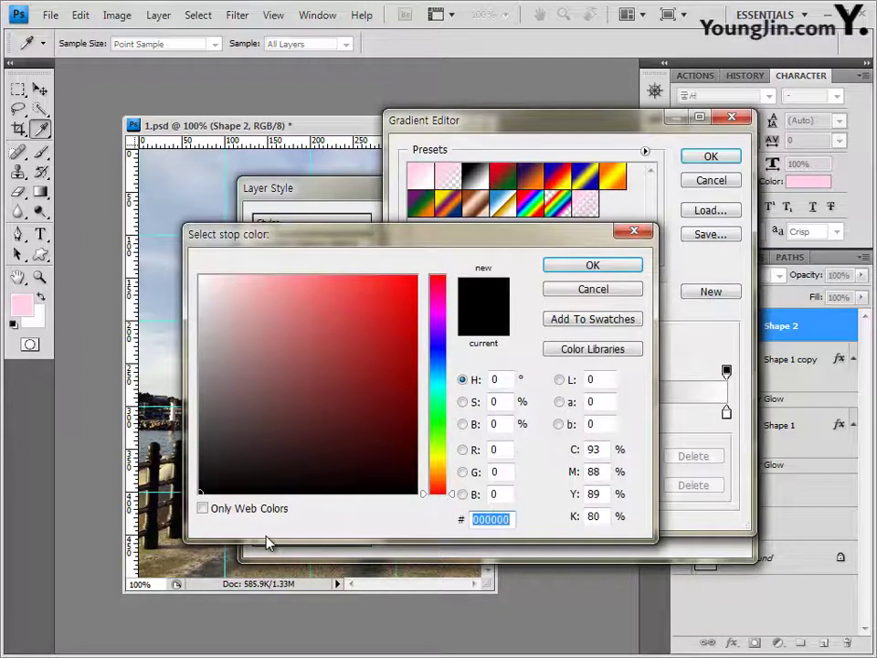
{"action": "type", "text": "ff6e02"}
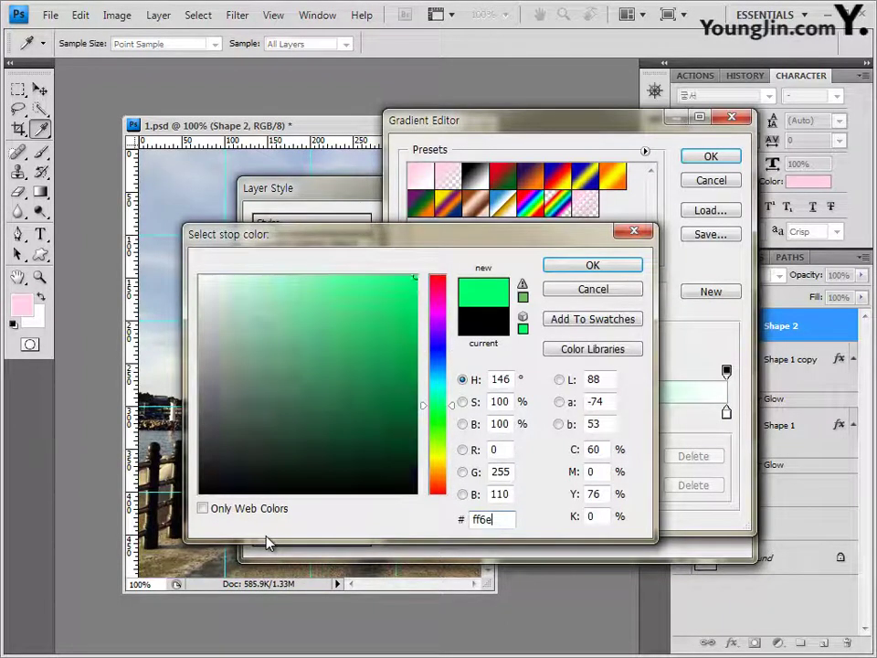
{"action": "left_click", "coordinate": [613, 263]}
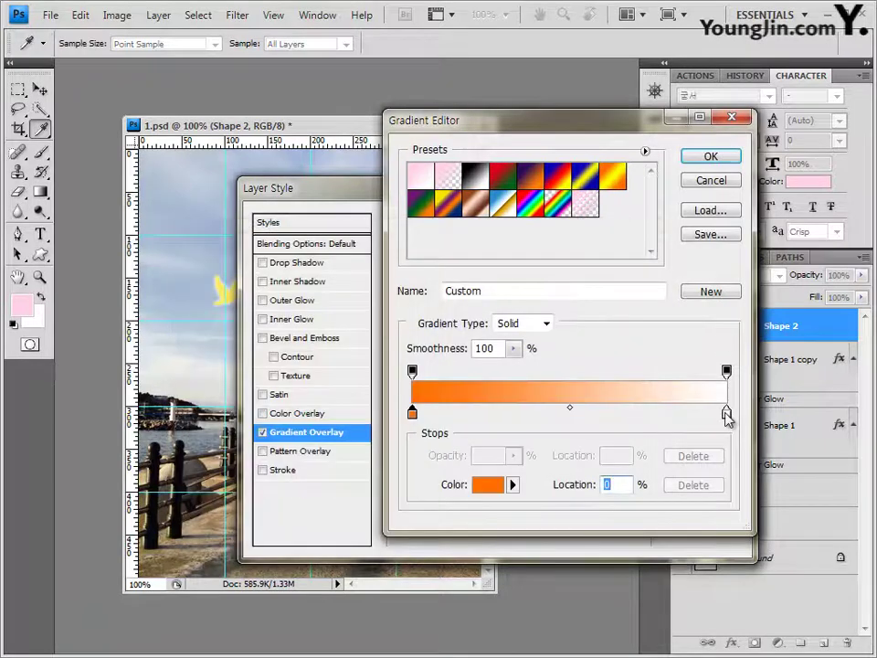
Step: Set the sun gradient's ending color stop to #ffff00 and apply the Gradient Overlay
{"action": "double_click", "coordinate": [727, 413]}
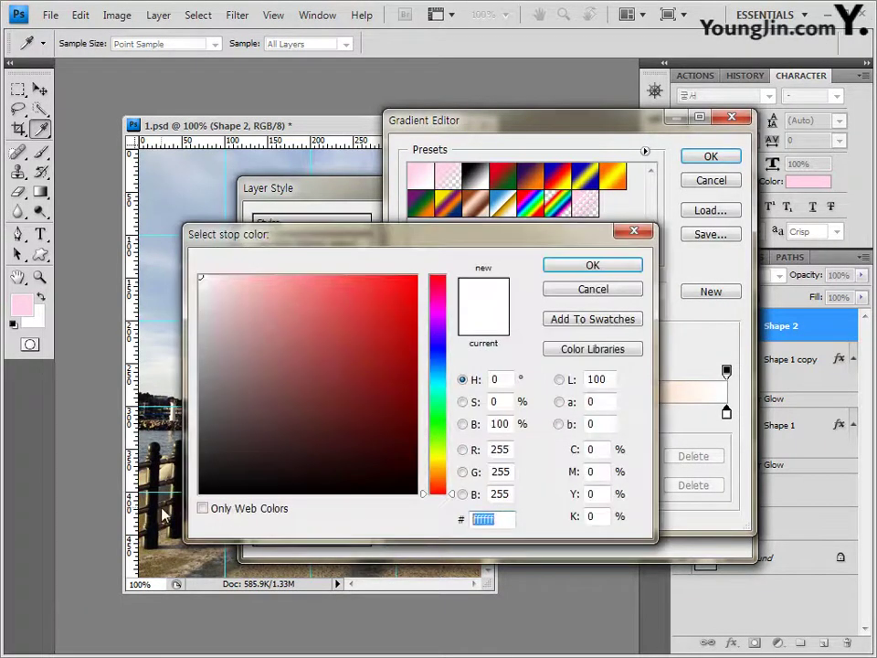
{"action": "type", "text": "ffff"}
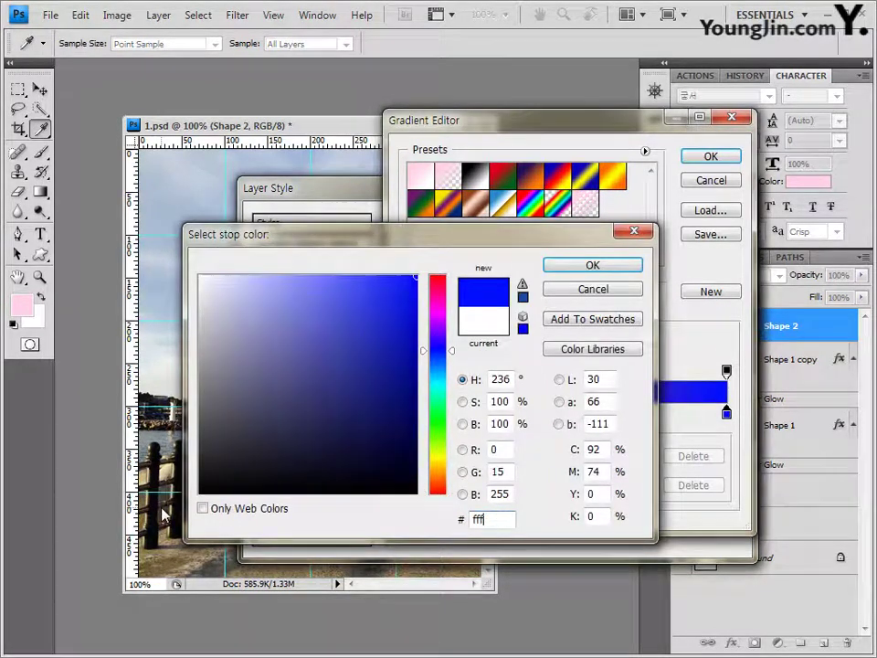
{"action": "type", "text": "00"}
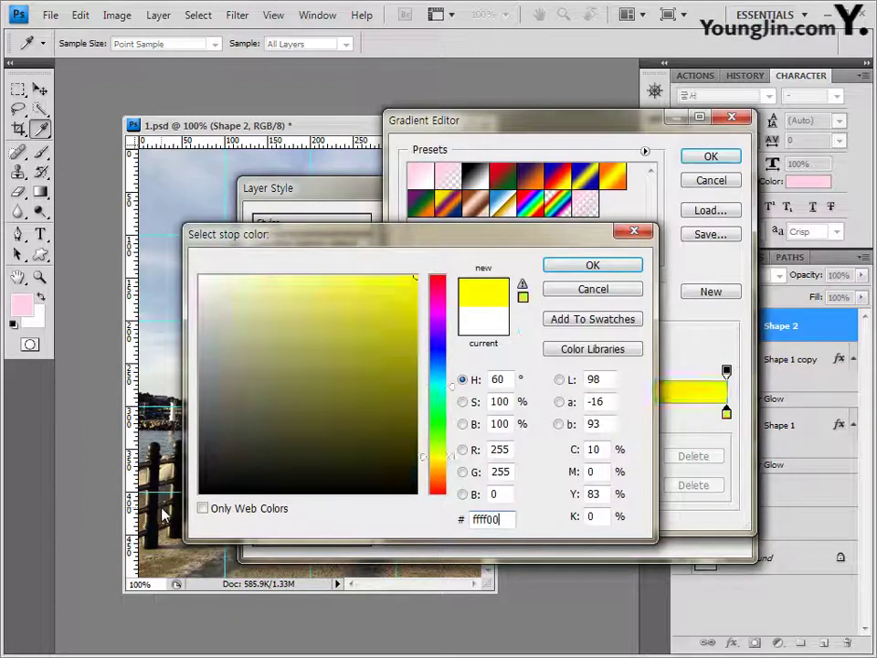
{"action": "left_click", "coordinate": [594, 266]}
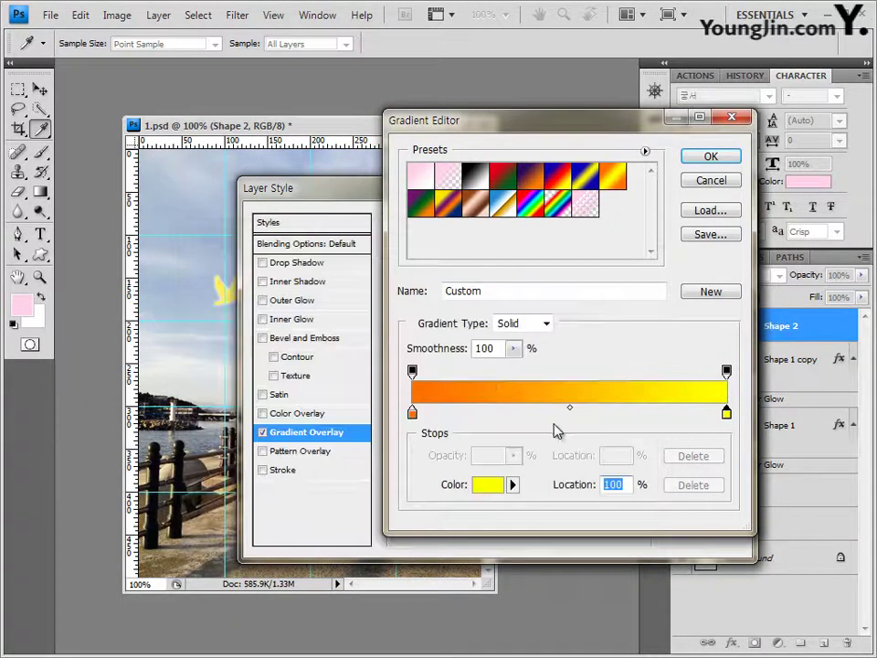
{"action": "left_click", "coordinate": [710, 158]}
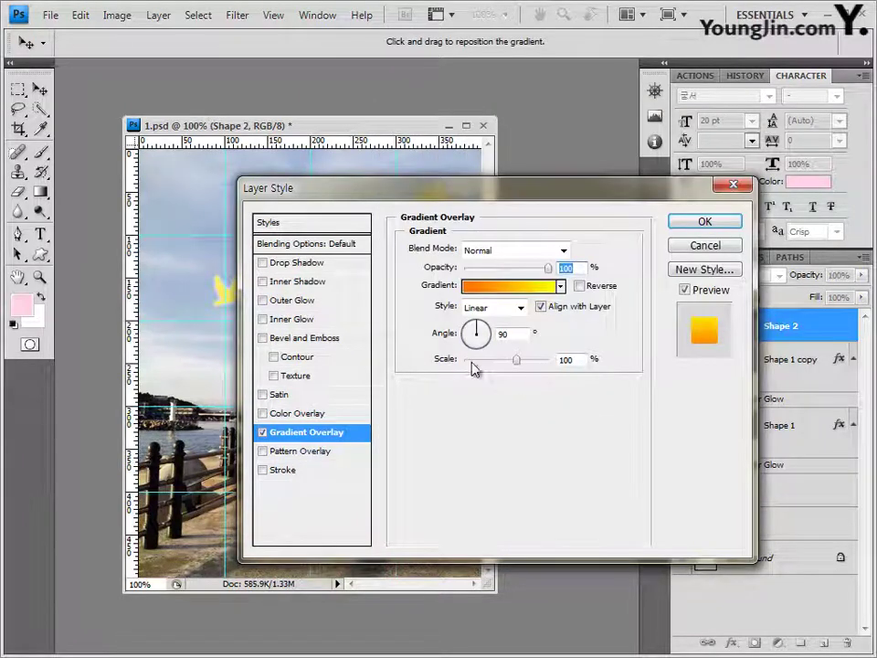
{"action": "left_click", "coordinate": [716, 227]}
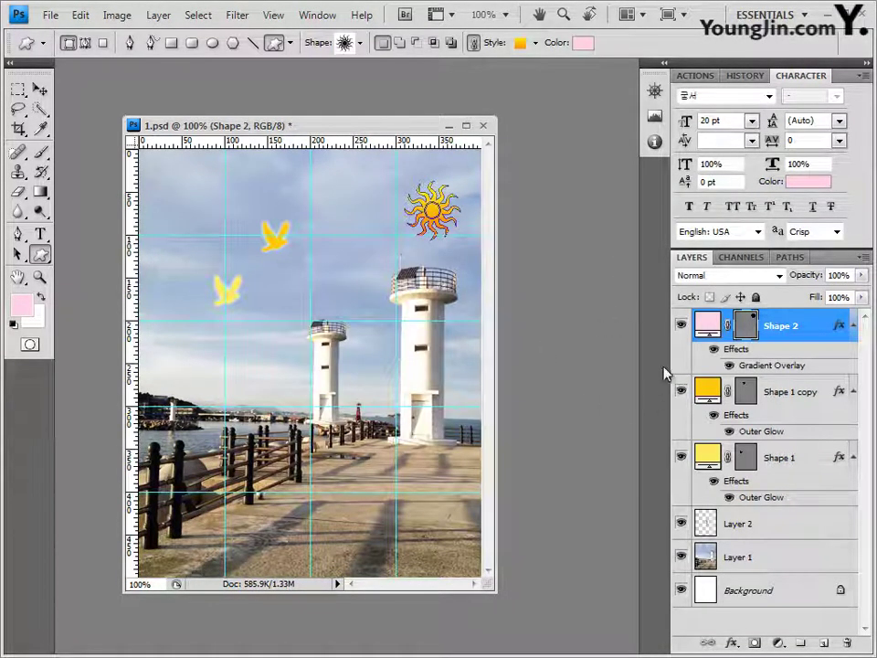
Step: Compare the Linear and Radial styles for the sun's Gradient Overlay and apply Radial
{"action": "double_click", "coordinate": [784, 367]}
{"action": "left_click_drag", "start_coordinate": [554, 189], "coordinate": [535, 182]}
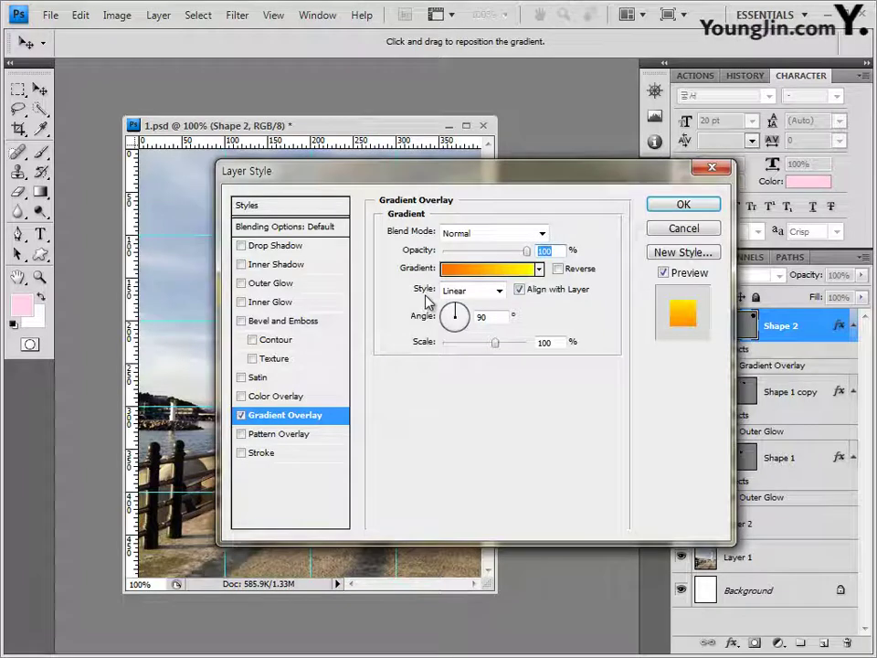
{"action": "left_click", "coordinate": [499, 291]}
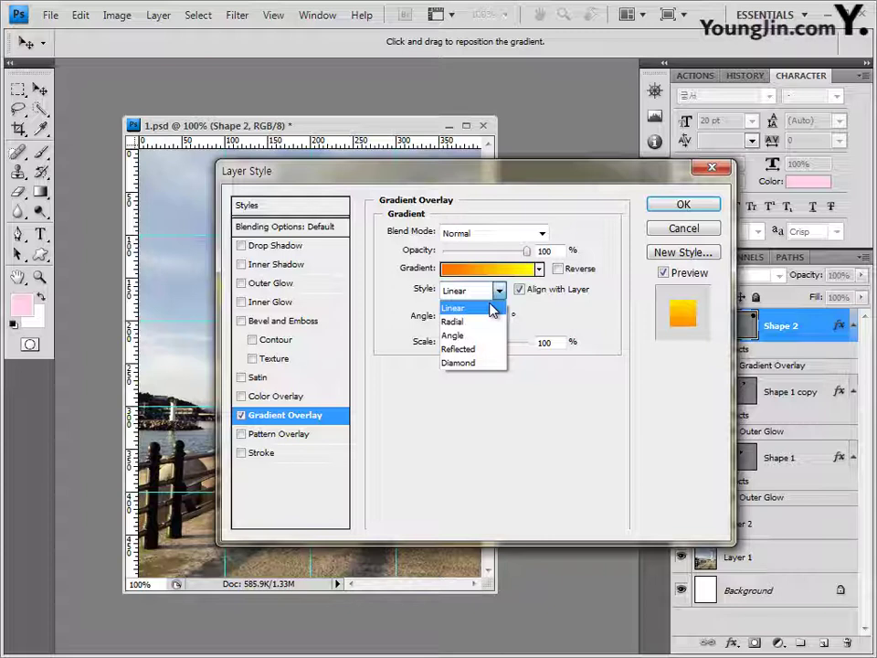
{"action": "left_click", "coordinate": [474, 323]}
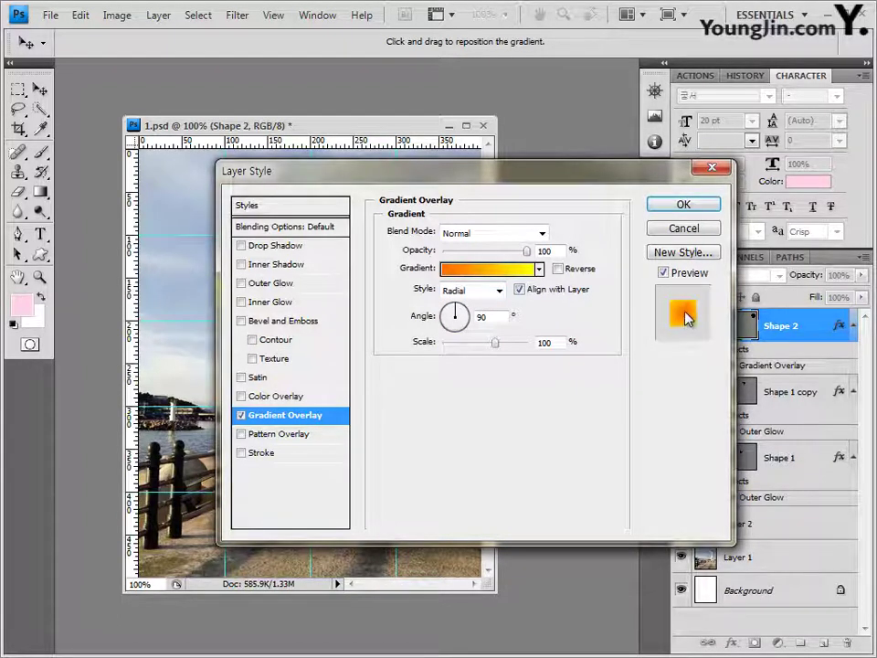
{"action": "left_click", "coordinate": [500, 291]}
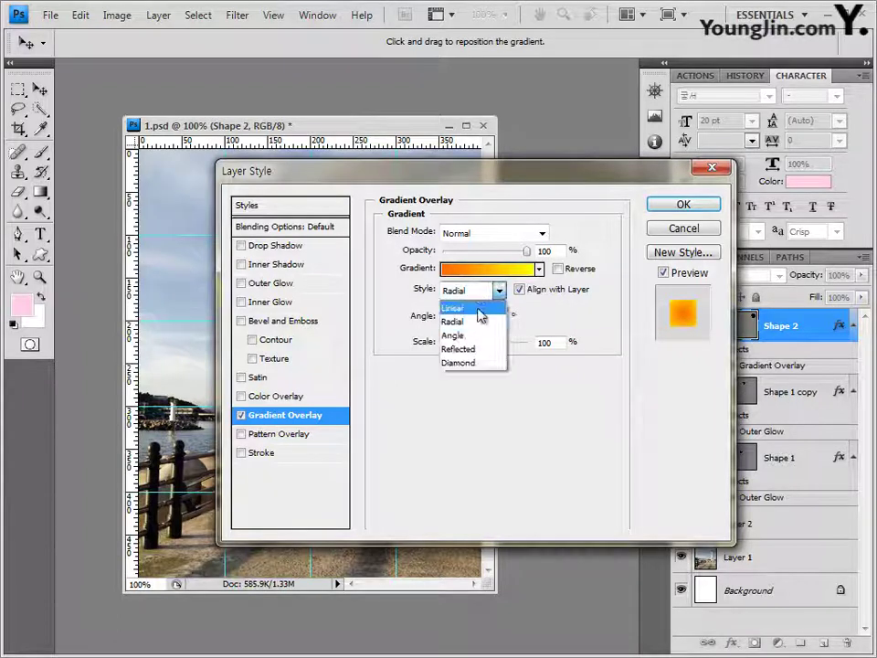
{"action": "left_click", "coordinate": [504, 308]}
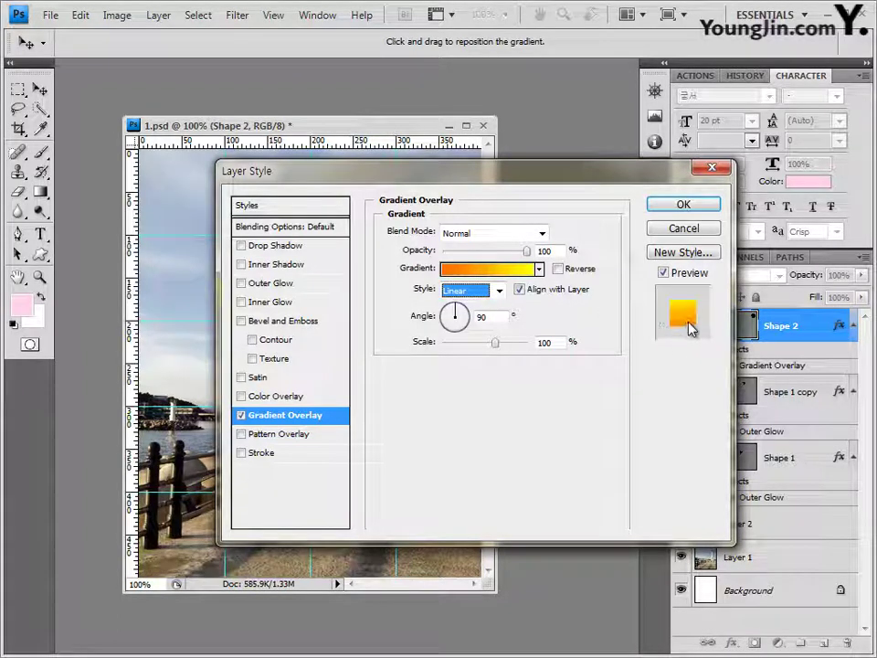
{"action": "left_click", "coordinate": [500, 290]}
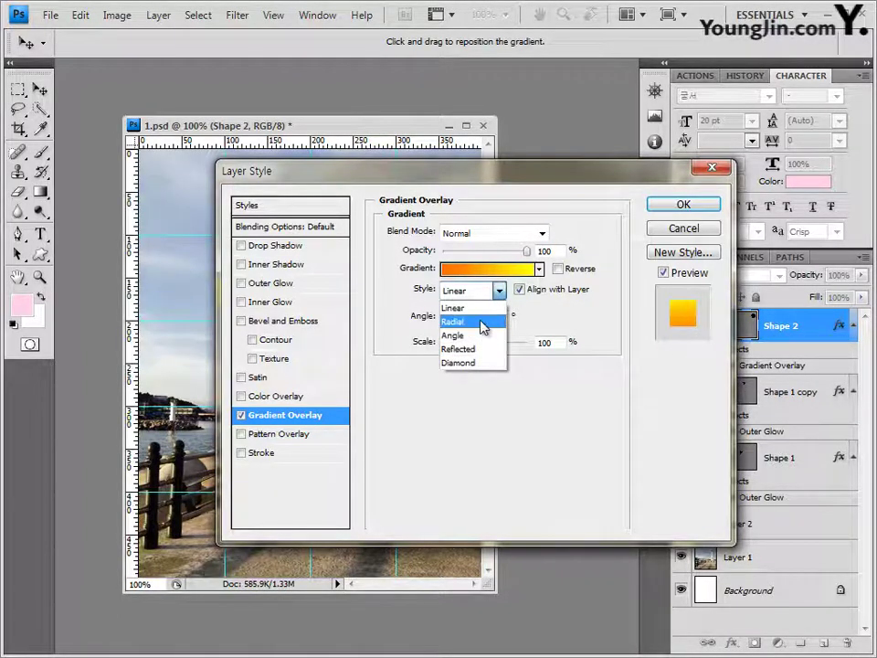
{"action": "left_click", "coordinate": [482, 324]}
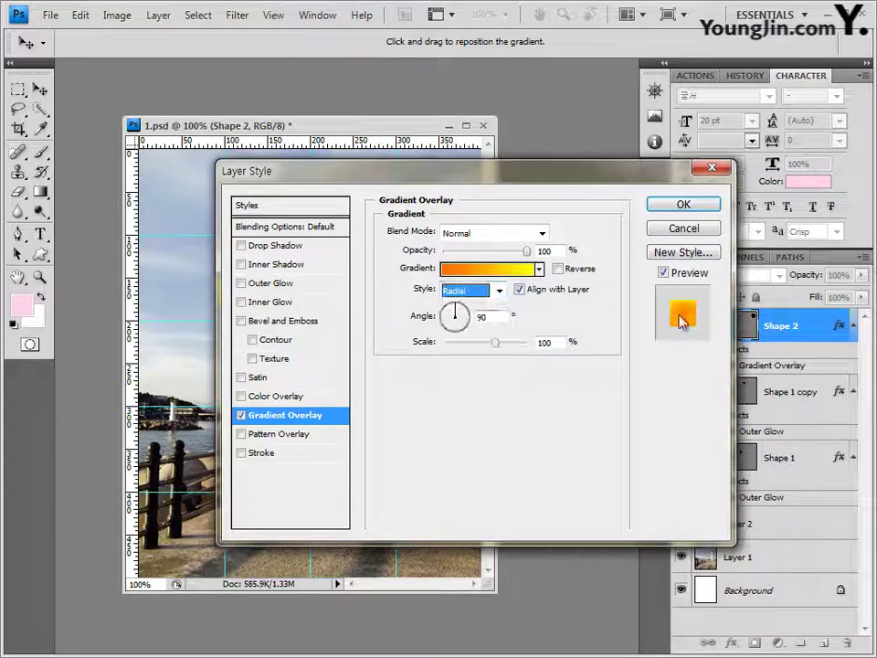
{"action": "left_click", "coordinate": [686, 204]}
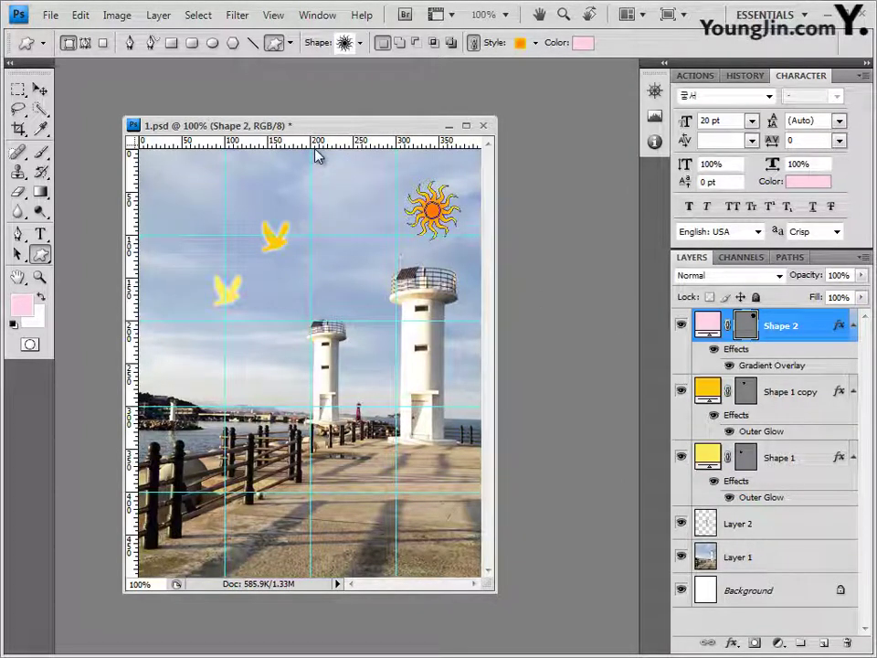
Step: Start a horizontal text layer over the fence and set its font to Times New Roman at 45 pt
{"action": "left_click", "coordinate": [44, 234]}
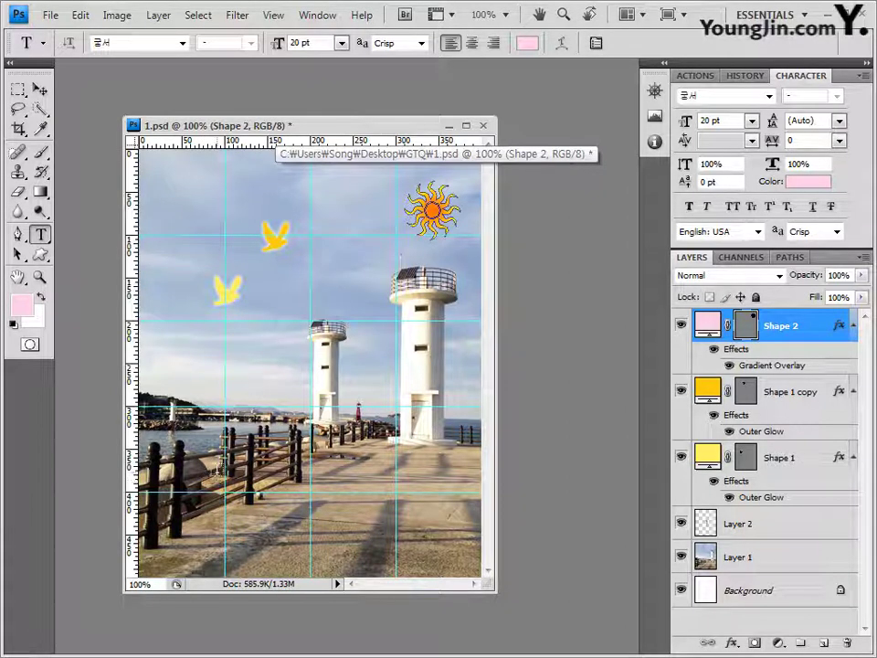
{"action": "left_click", "coordinate": [184, 215]}
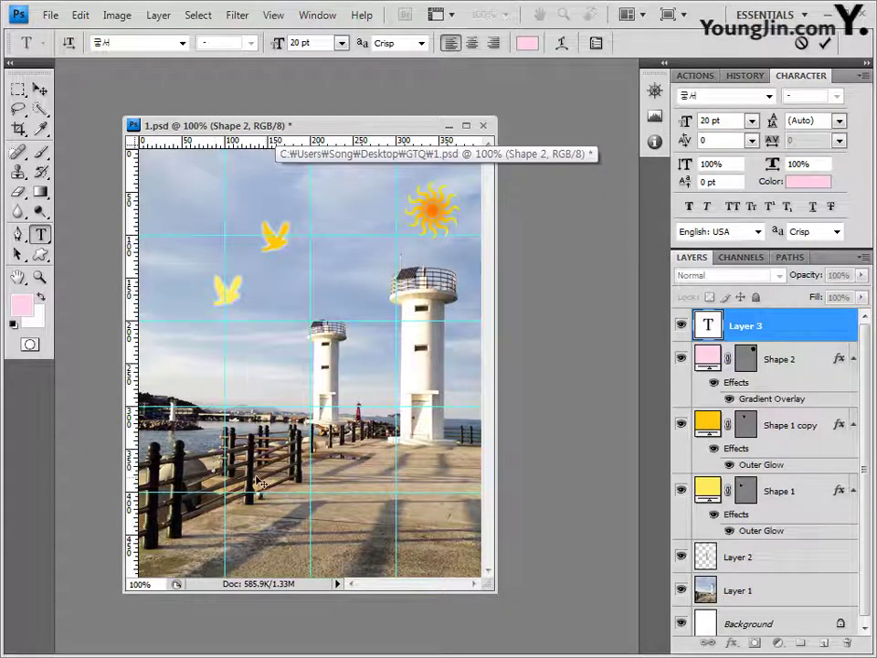
{"action": "left_click", "coordinate": [184, 46]}
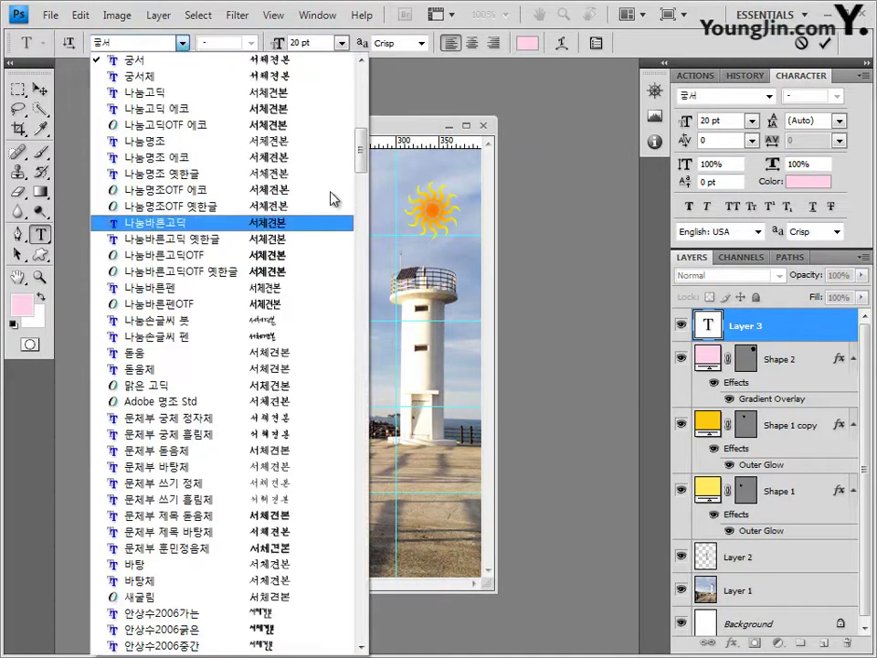
{"action": "left_click_drag", "start_coordinate": [361, 139], "coordinate": [353, 517]}
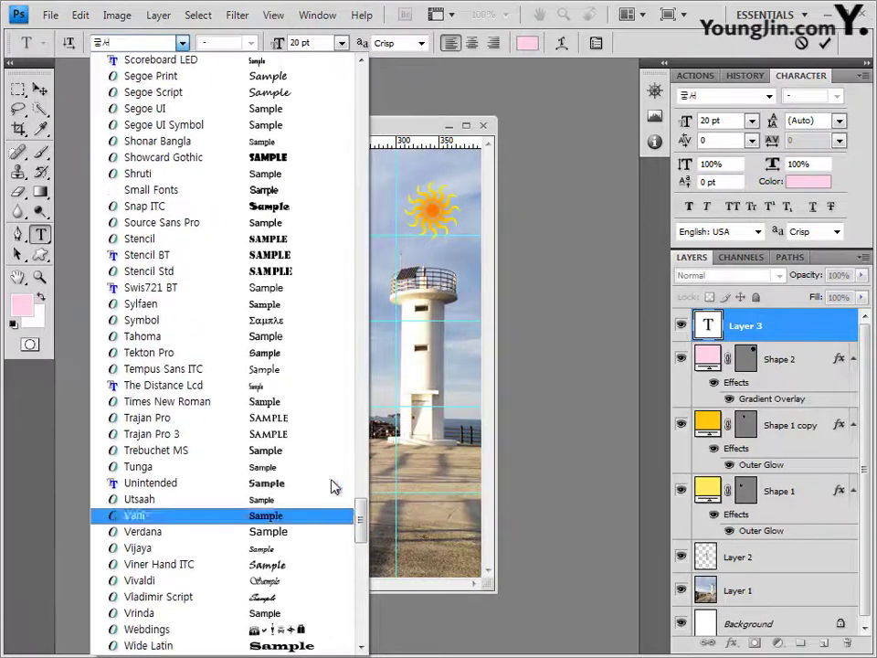
{"action": "left_click", "coordinate": [195, 404]}
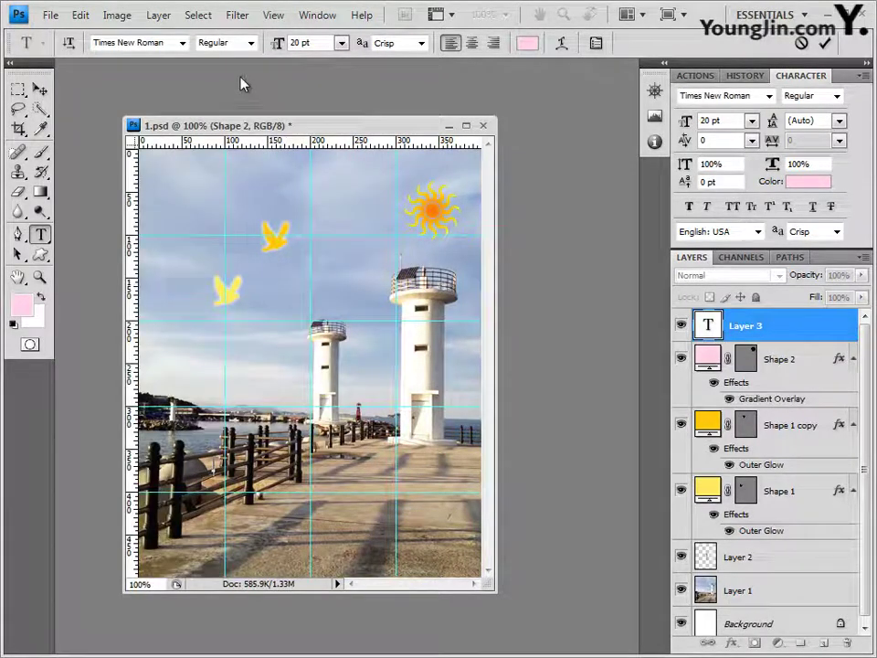
{"action": "left_click", "coordinate": [302, 43]}
{"action": "type", "text": "45"}
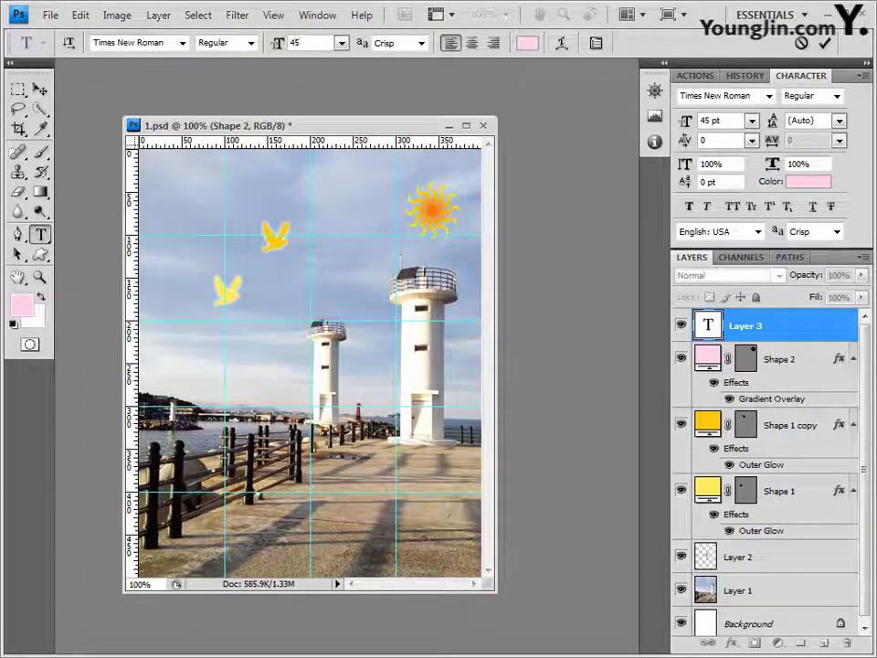
Step: Set the text color to #d2d2d2 and enter BEAUTIFUL SIGHT on two lines over the fence
{"action": "left_click", "coordinate": [527, 43]}
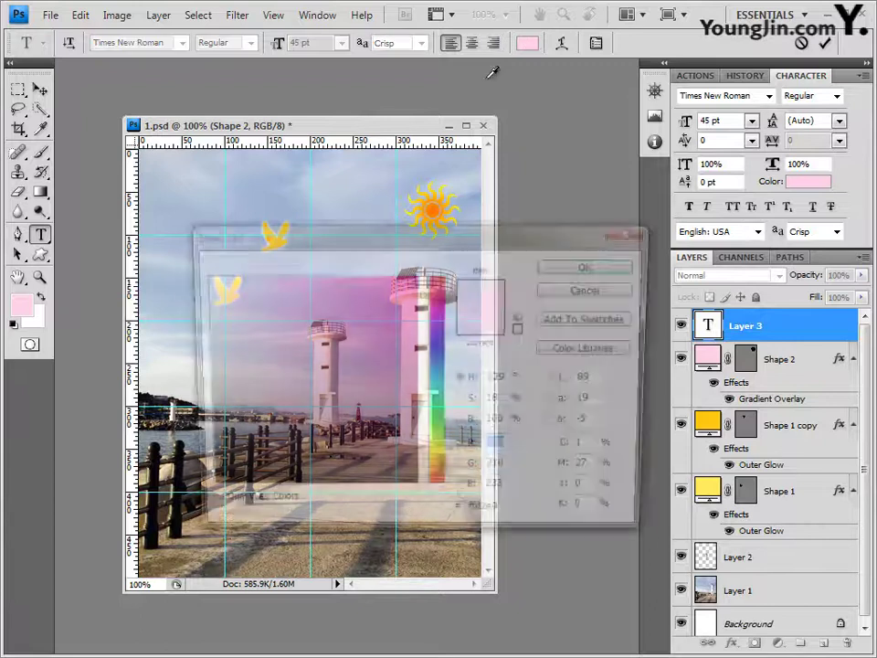
{"action": "left_click_drag", "start_coordinate": [505, 520], "coordinate": [338, 530]}
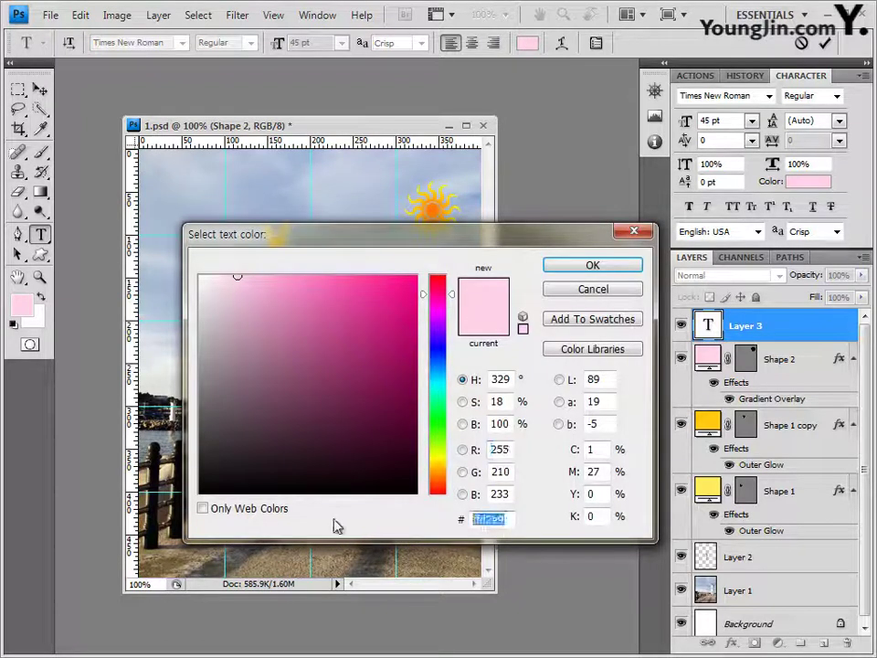
{"action": "type", "text": "d"}
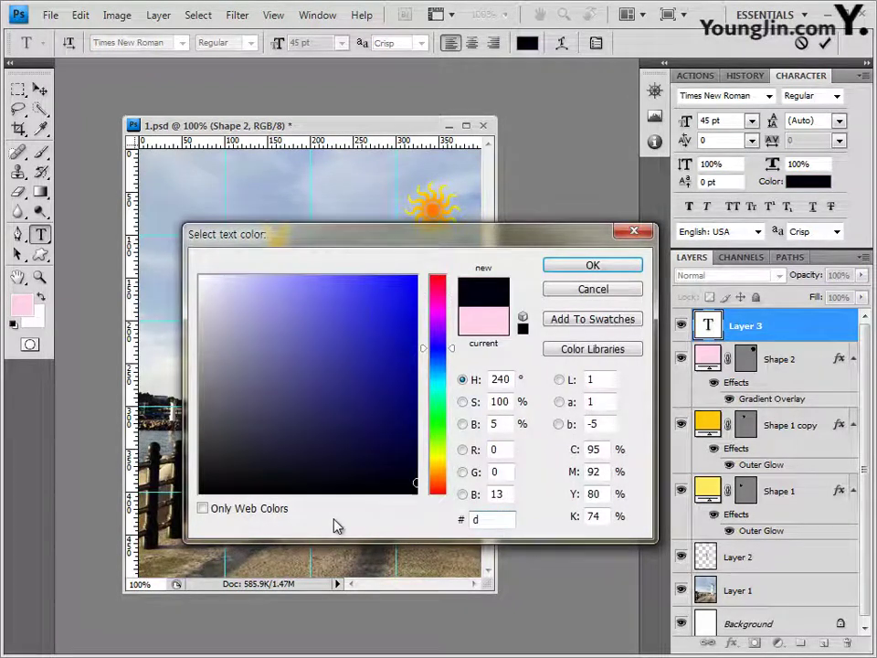
{"action": "type", "text": "2d2"}
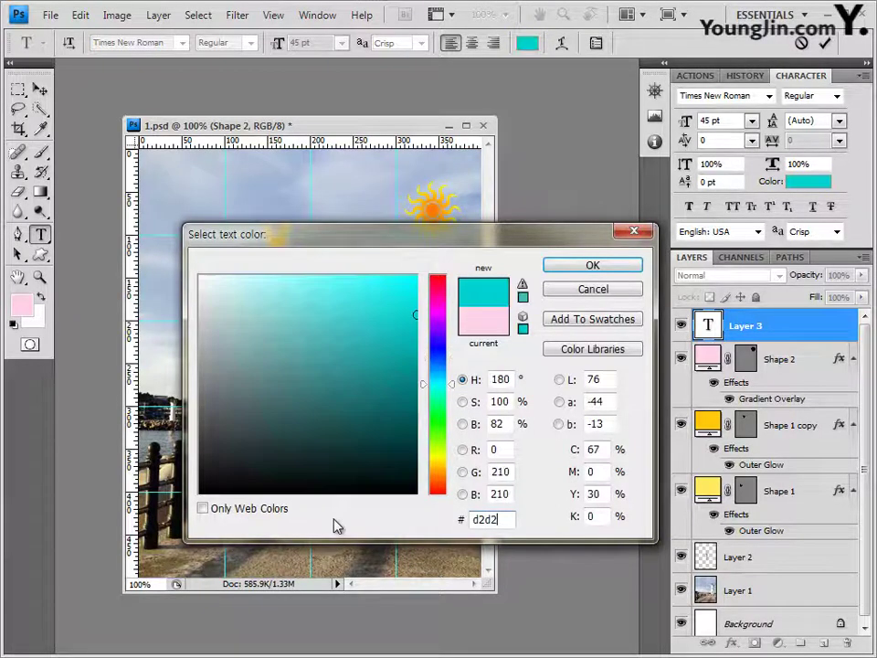
{"action": "type", "text": "d2"}
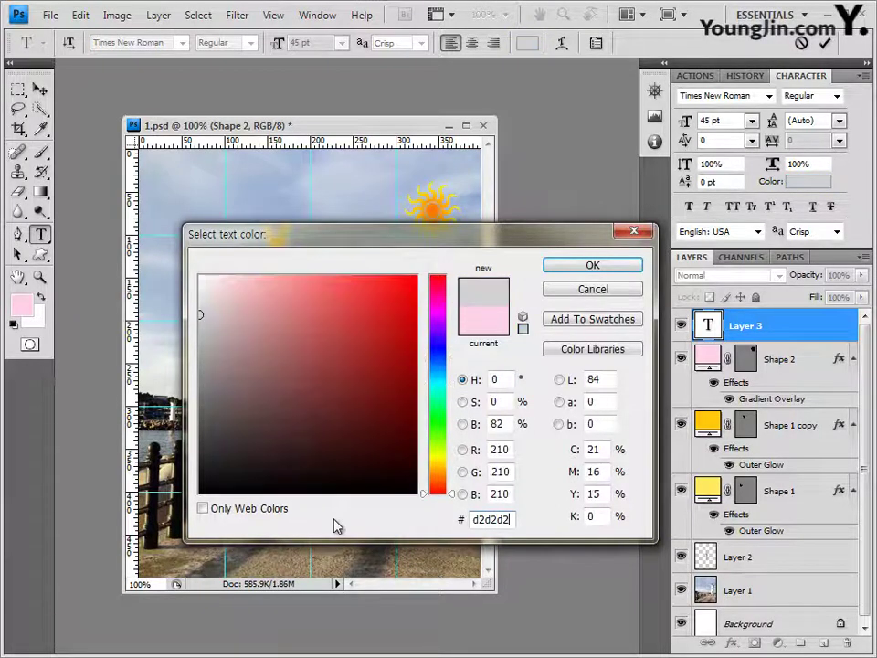
{"action": "left_click", "coordinate": [620, 268]}
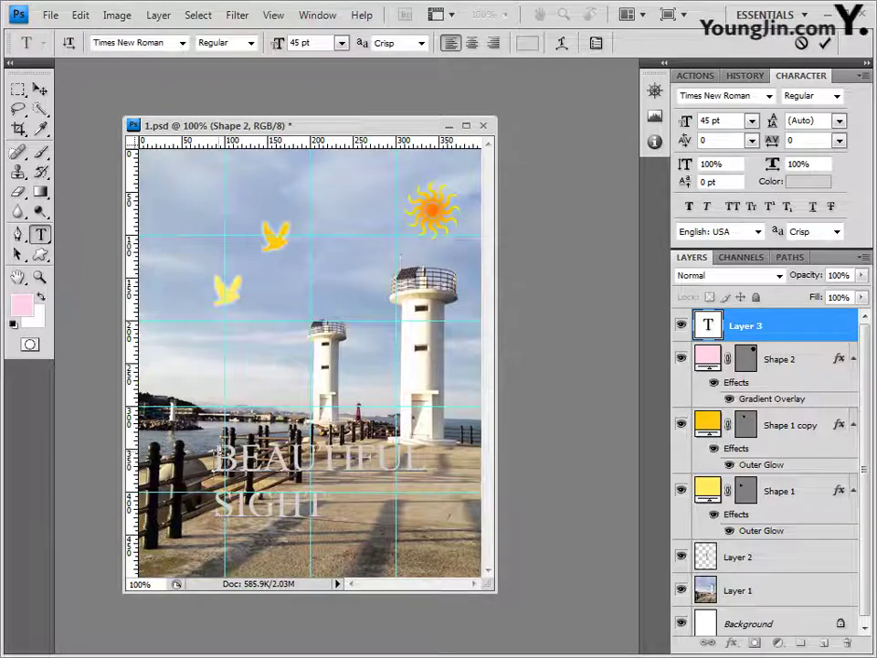
Step: Center-align both lines of the BEAUTIFUL SIGHT text and commit the text layer
{"action": "left_click_drag", "start_coordinate": [216, 451], "coordinate": [418, 491]}
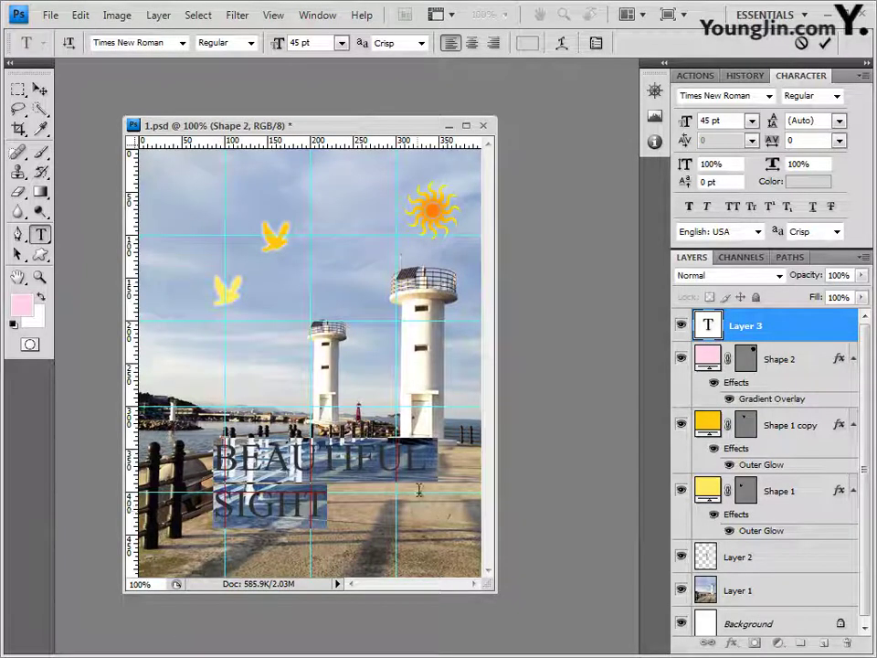
{"action": "left_click", "coordinate": [474, 45]}
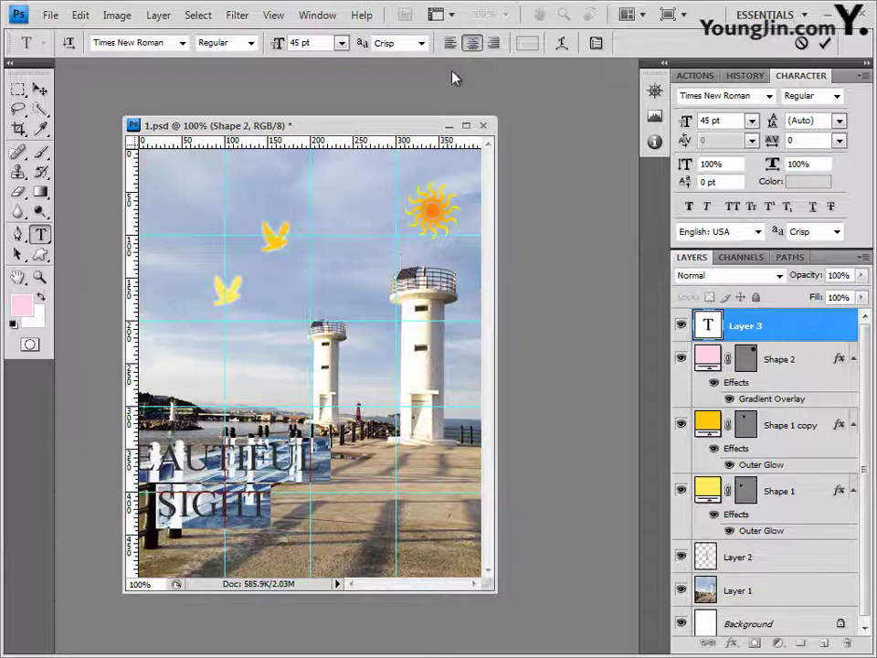
{"action": "left_click", "coordinate": [797, 332]}
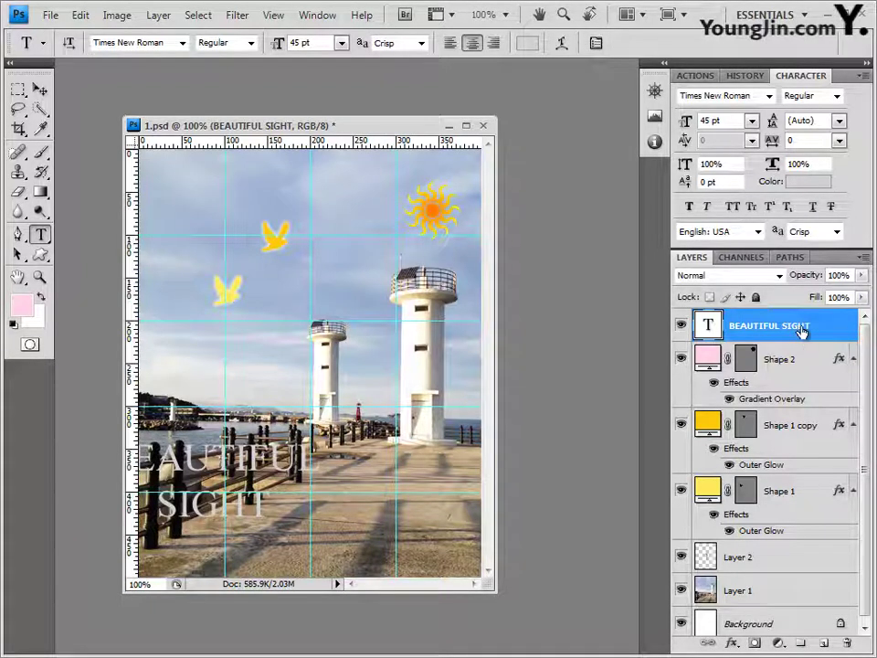
Step: Add a default Drop Shadow to the BEAUTIFUL SIGHT text and move it down to the pier's lower center
{"action": "left_click", "coordinate": [732, 645]}
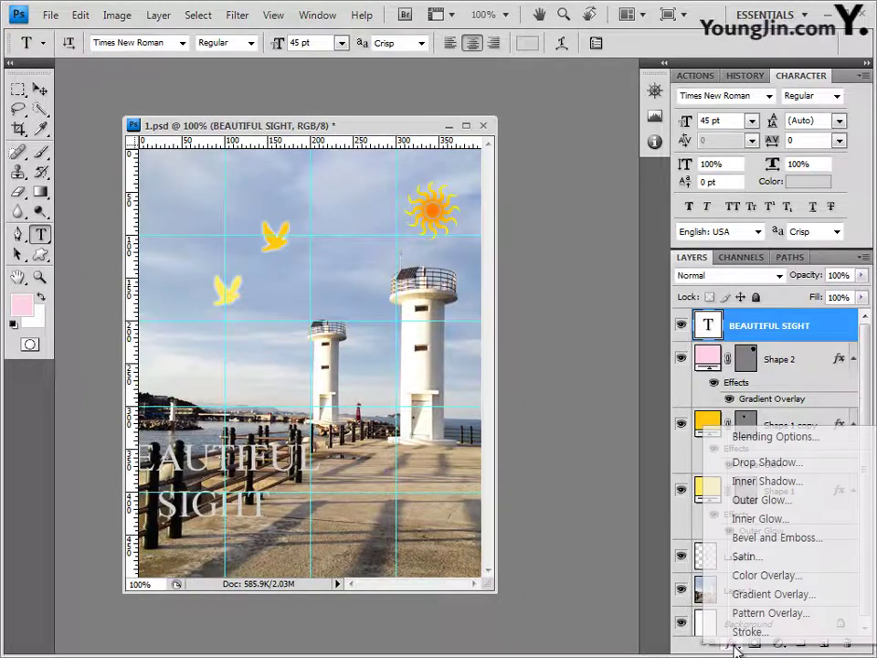
{"action": "left_click", "coordinate": [770, 462]}
{"action": "left_click", "coordinate": [682, 204]}
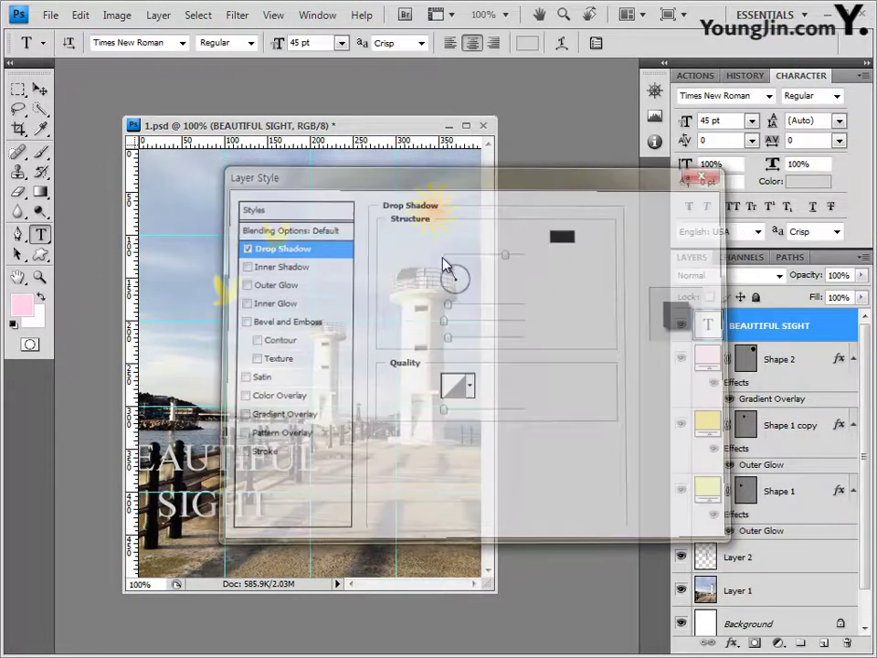
{"action": "left_click", "coordinate": [40, 89]}
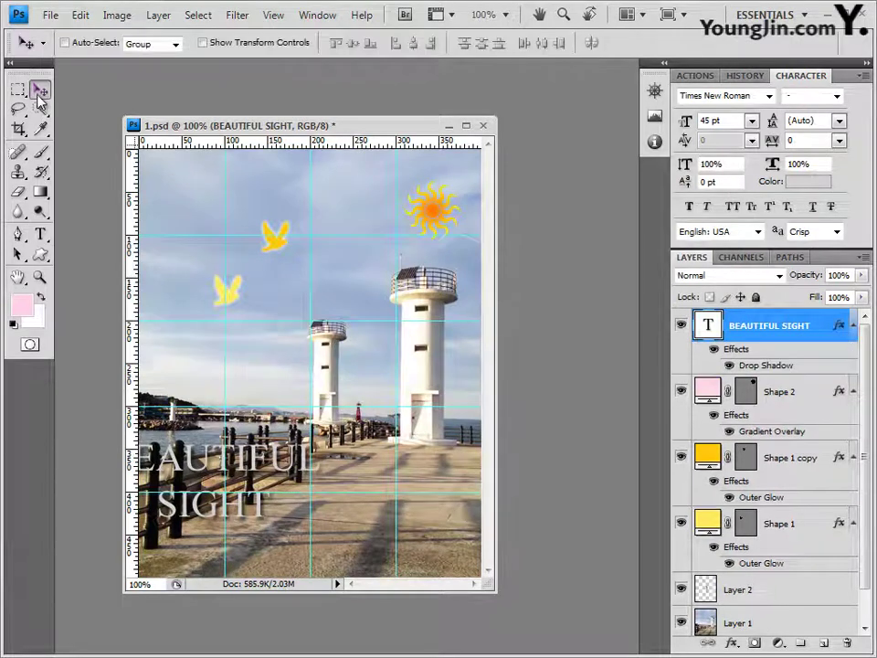
{"action": "left_click_drag", "start_coordinate": [206, 468], "coordinate": [300, 501]}
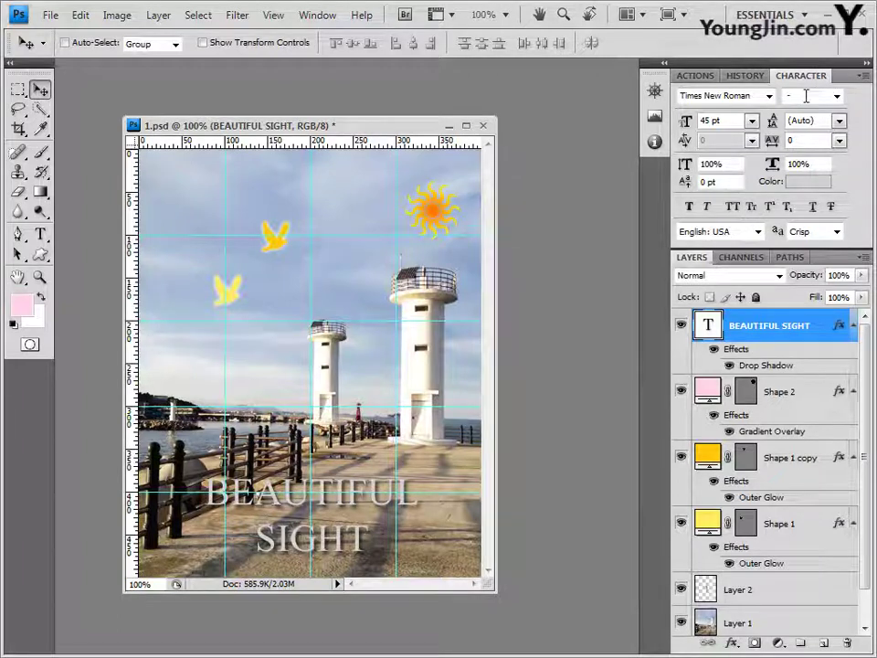
Step: Try 8 pt leading on the BEAUTIFUL SIGHT text and set the leading back to Auto
{"action": "left_click", "coordinate": [326, 15]}
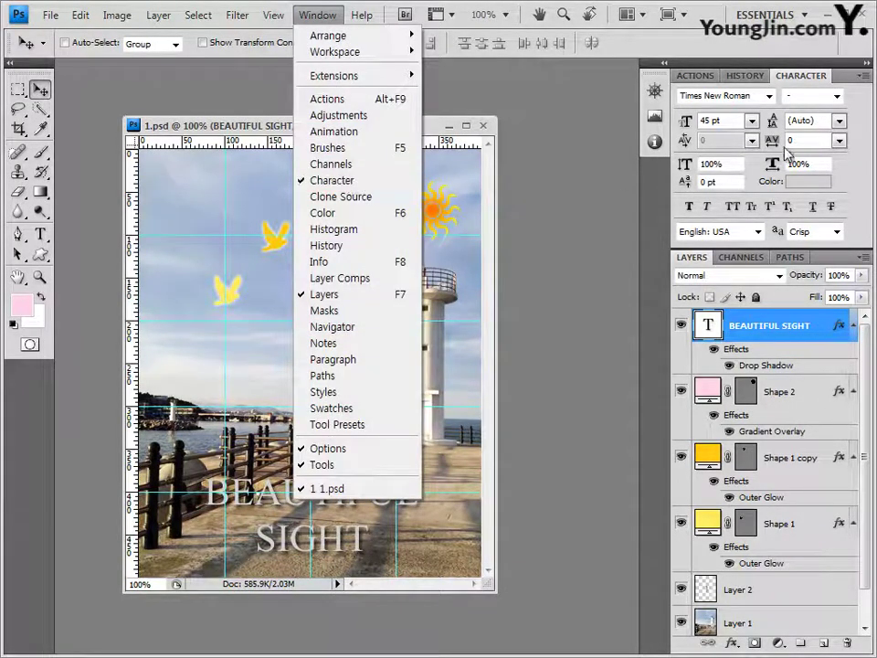
{"action": "left_click", "coordinate": [865, 167]}
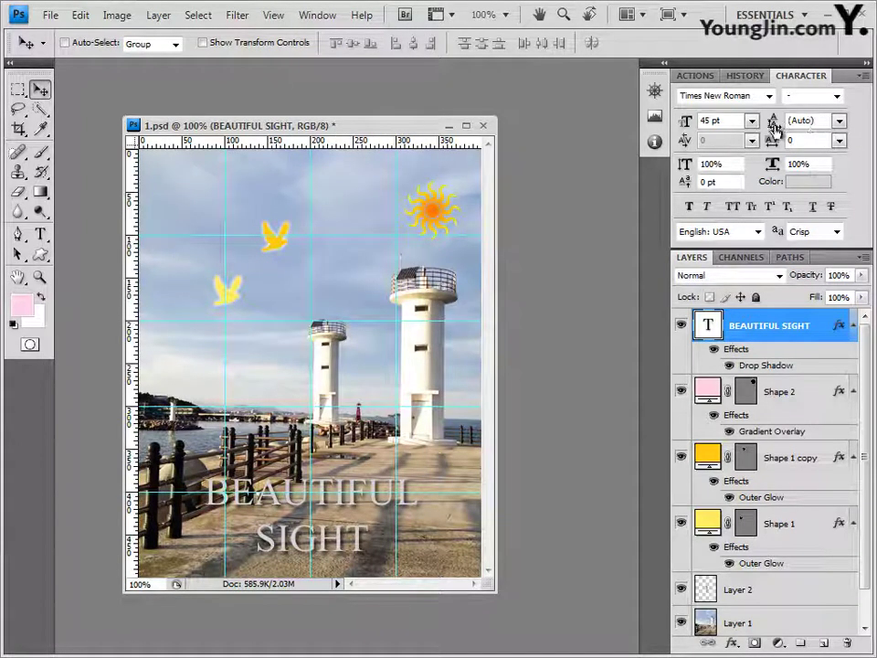
{"action": "left_click", "coordinate": [839, 121]}
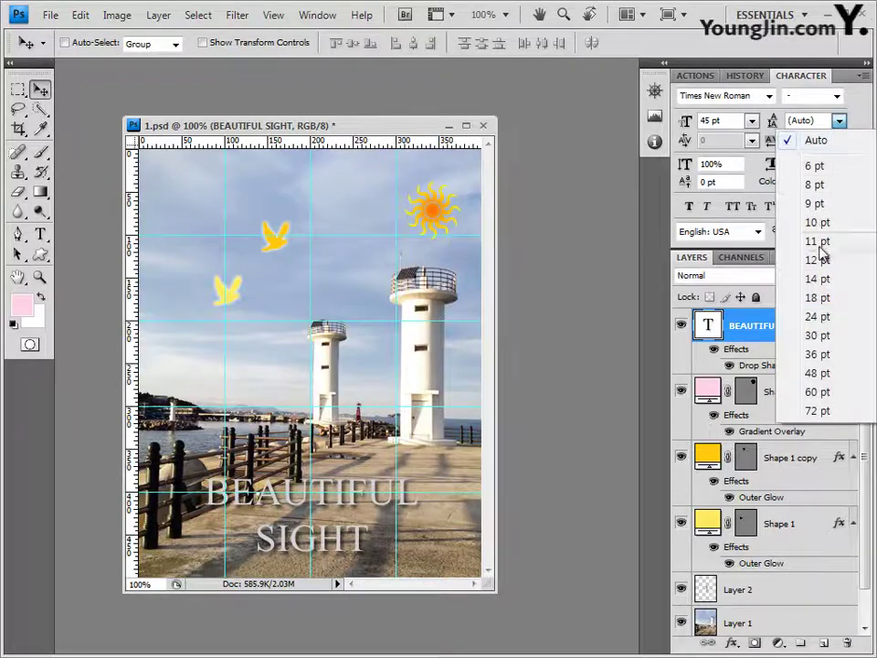
{"action": "left_click", "coordinate": [822, 187]}
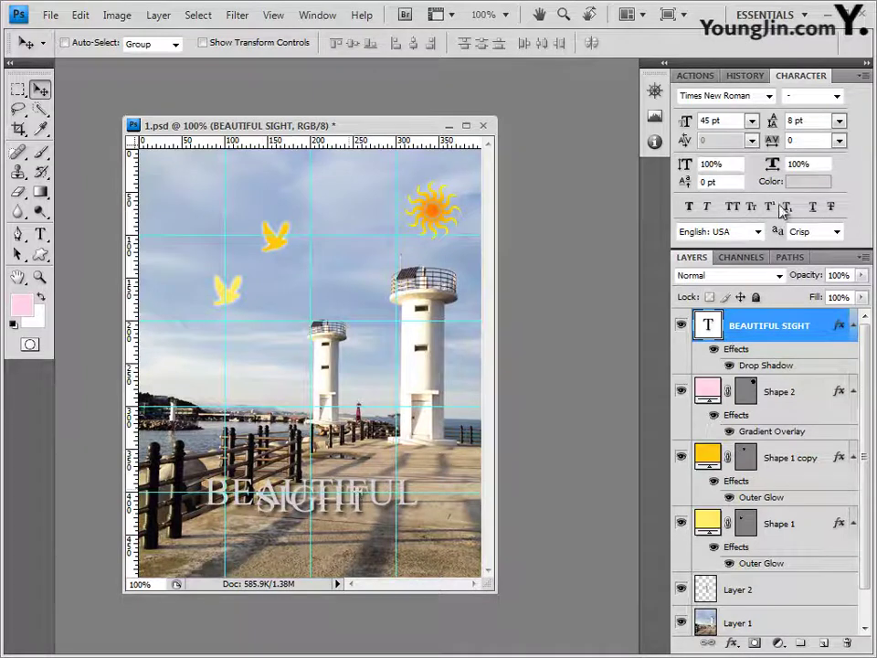
{"action": "left_click", "coordinate": [840, 121]}
{"action": "left_click", "coordinate": [842, 143]}
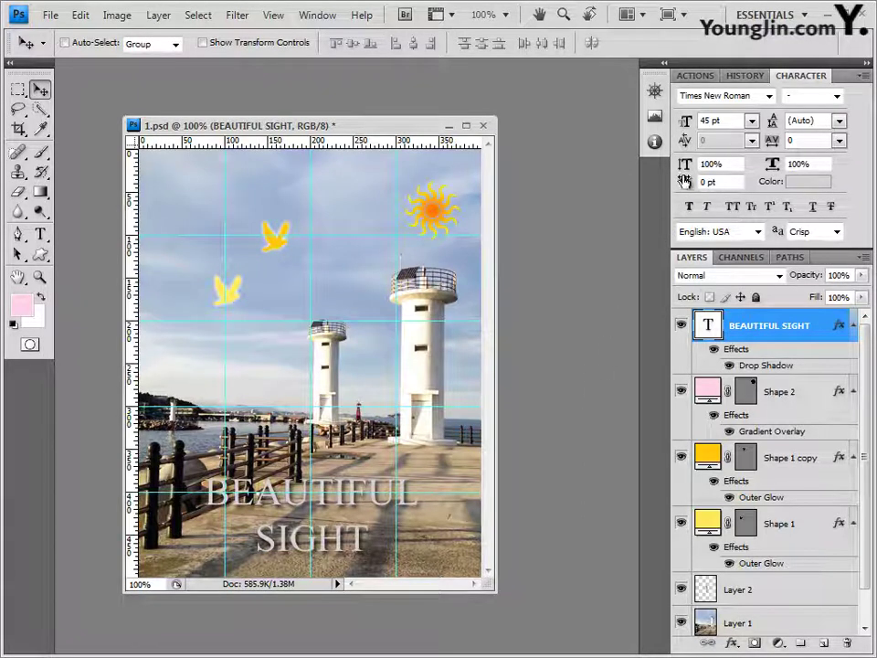
{"action": "left_click", "coordinate": [713, 164]}
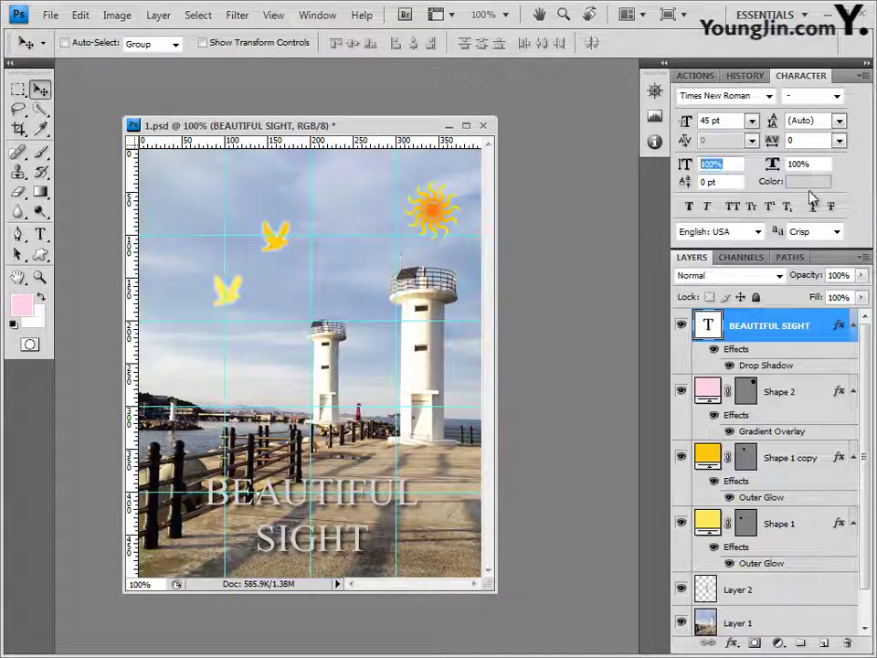
{"action": "key", "text": "Tab"}
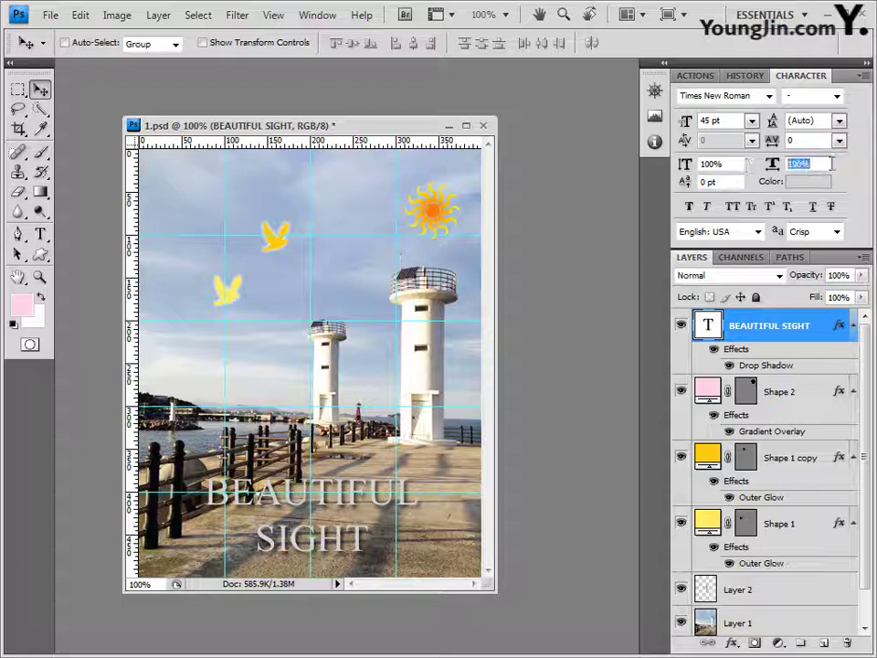
{"action": "key", "text": "shift+Tab"}
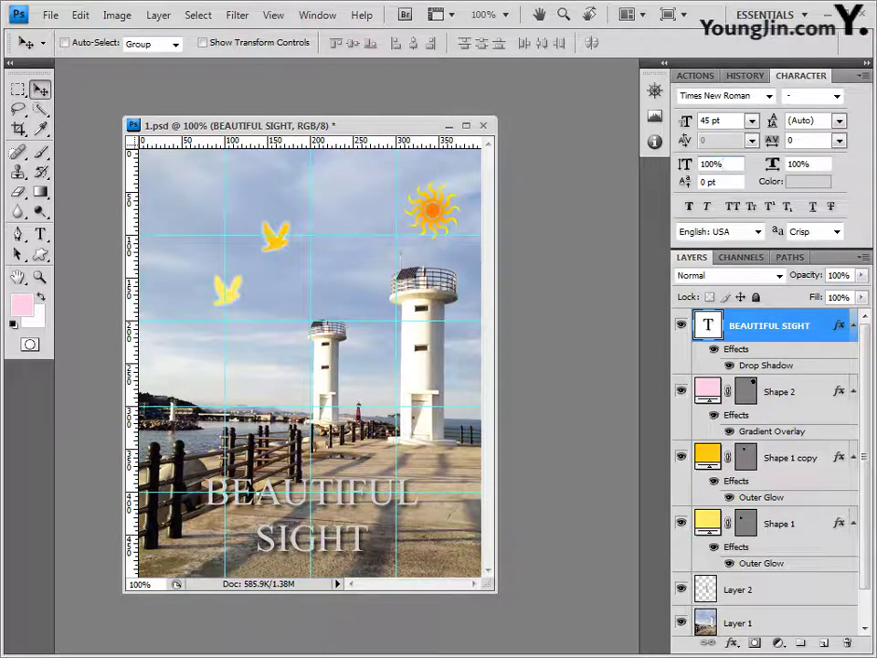
Step: Save the finished composition to the existing 1.psd file
{"action": "left_click", "coordinate": [50, 14]}
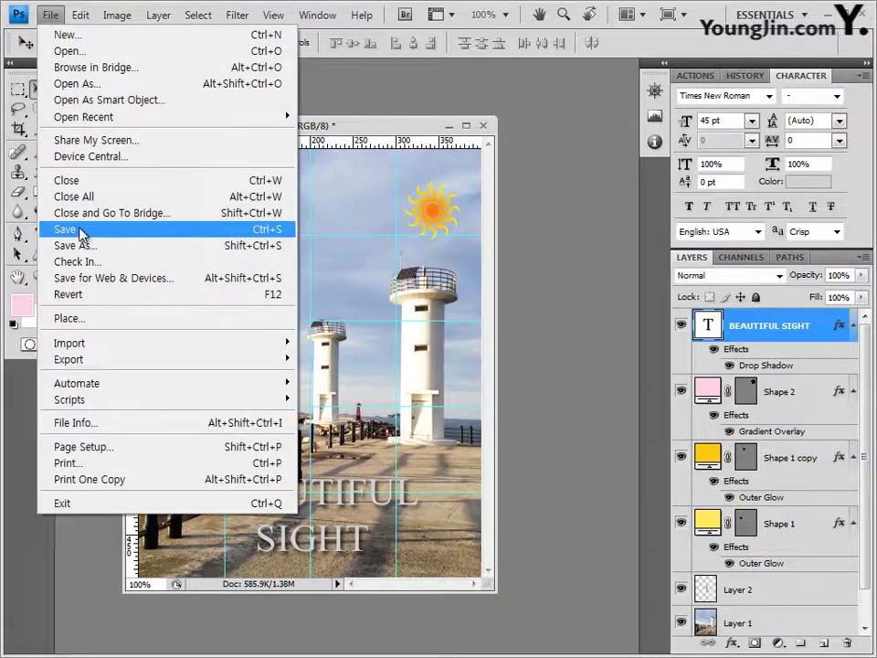
{"action": "left_click", "coordinate": [82, 229]}
{"action": "left_click", "coordinate": [629, 206]}
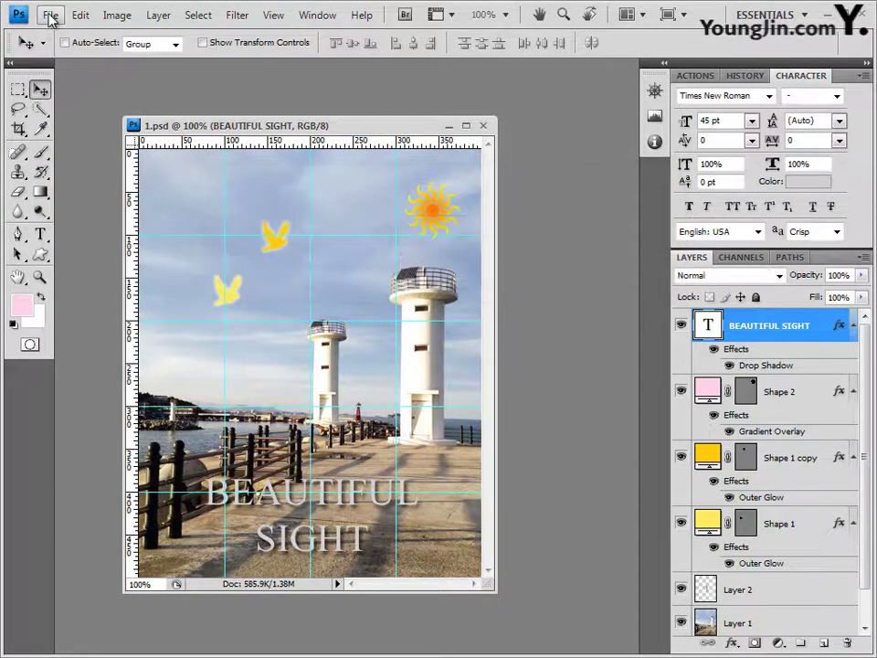
Step: Start a Save As in the GTQ folder and build the file name from the registration number, examinee's name and 1, separated by hyphens
{"action": "left_click", "coordinate": [50, 14]}
{"action": "left_click", "coordinate": [73, 245]}
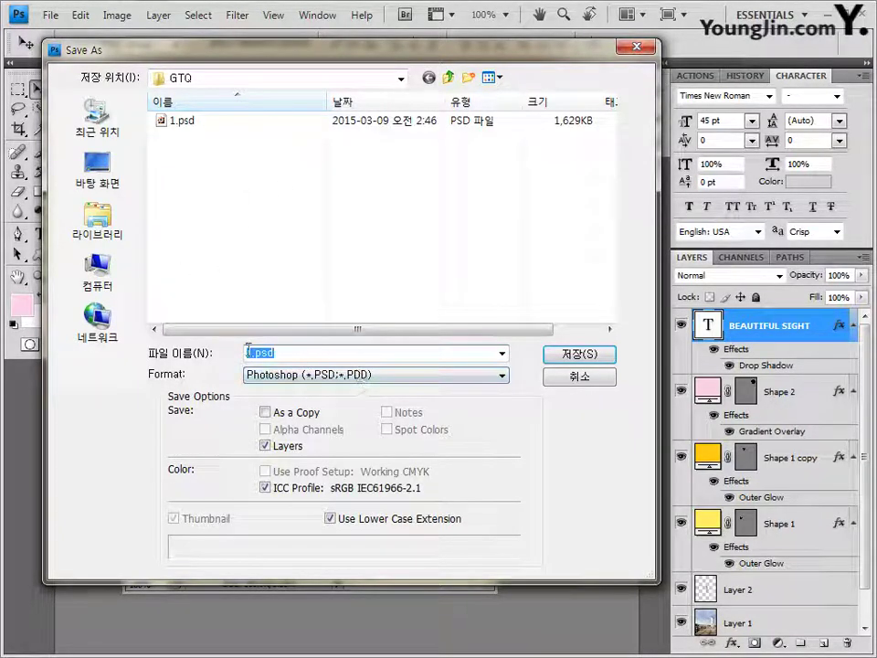
{"action": "left_click", "coordinate": [278, 355]}
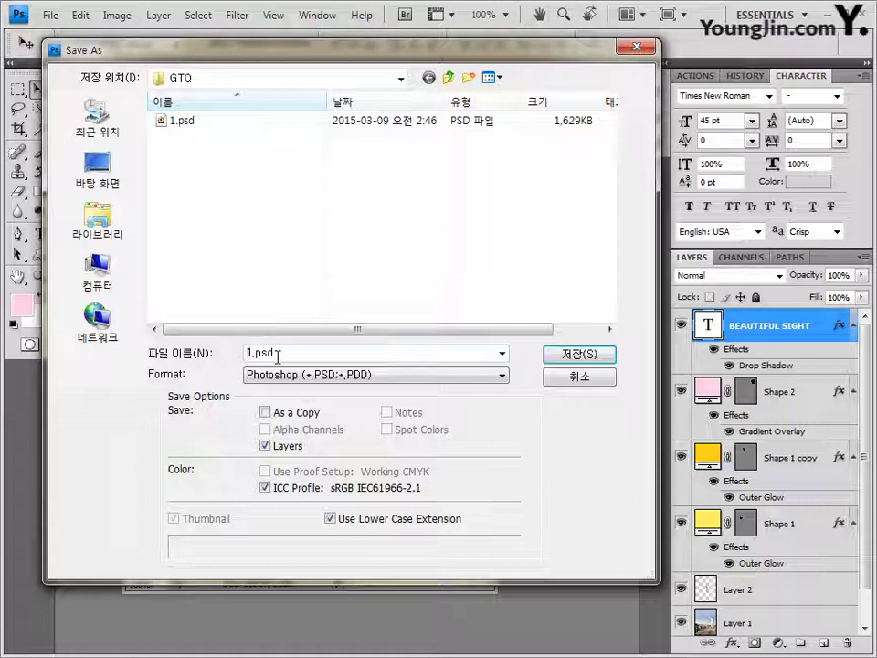
{"action": "type", "text": "미123456789-ㅔ"}
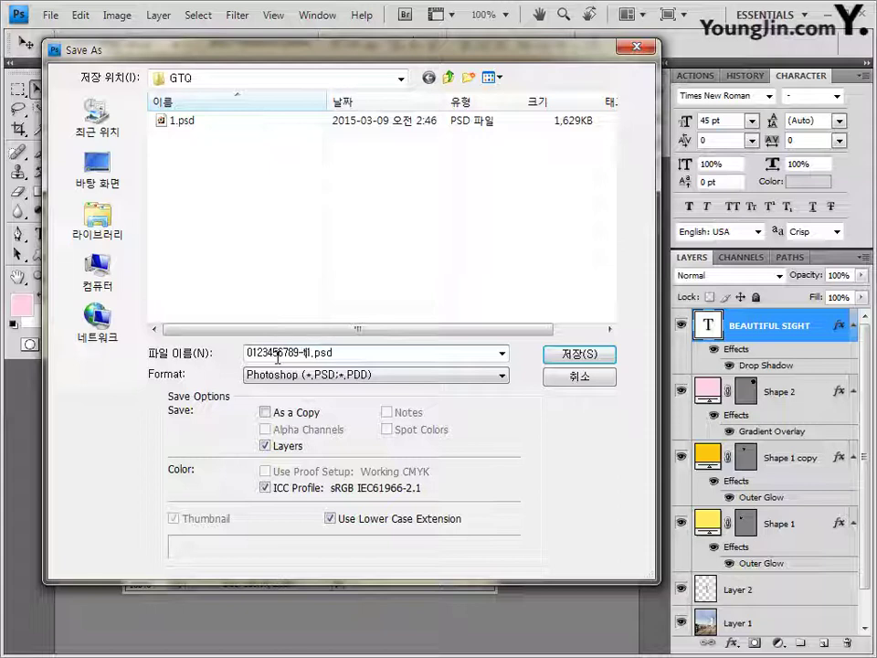
{"action": "key", "text": "BackSpace"}
{"action": "type", "text": "t"}
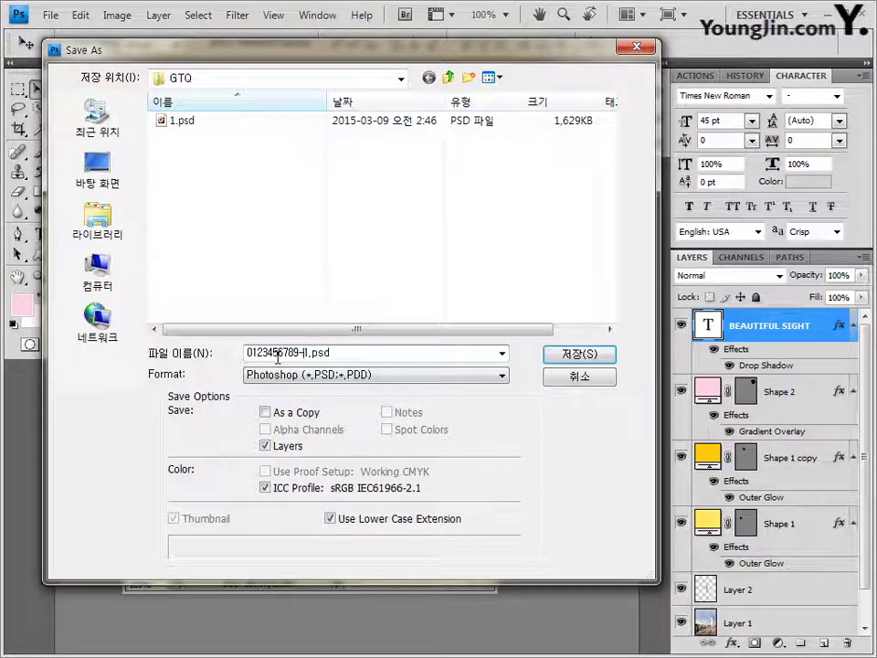
{"action": "type", "text": "홍길ㄷ"}
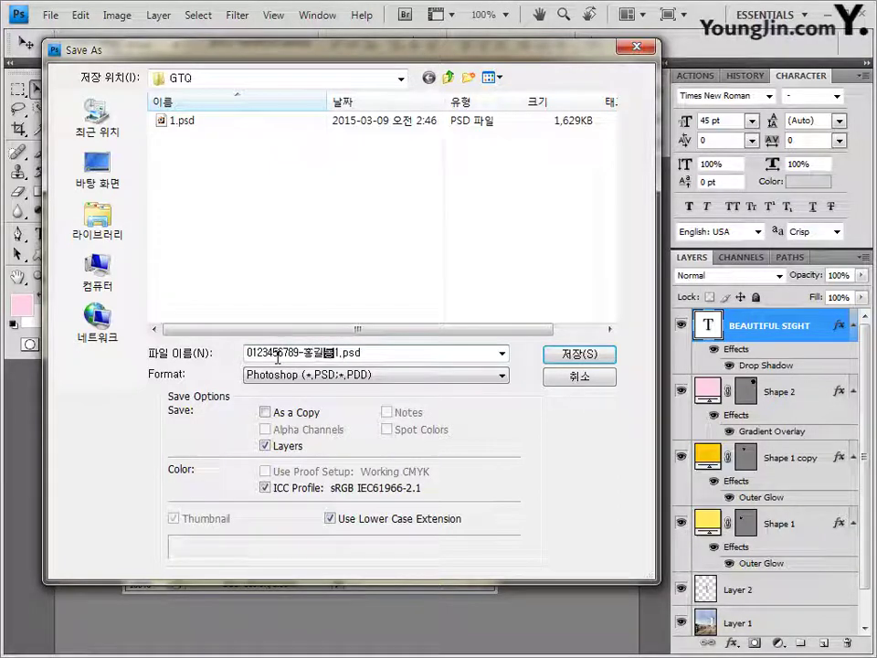
{"action": "type", "text": "-"}
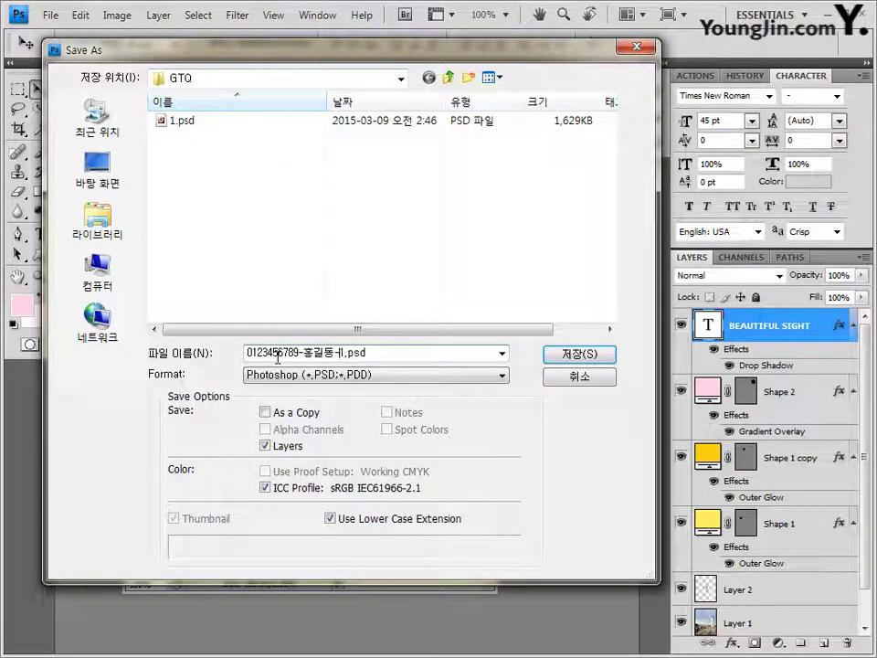
Step: Choose the JPEG format, copy the complete file name and cancel the Save As
{"action": "left_click", "coordinate": [351, 371]}
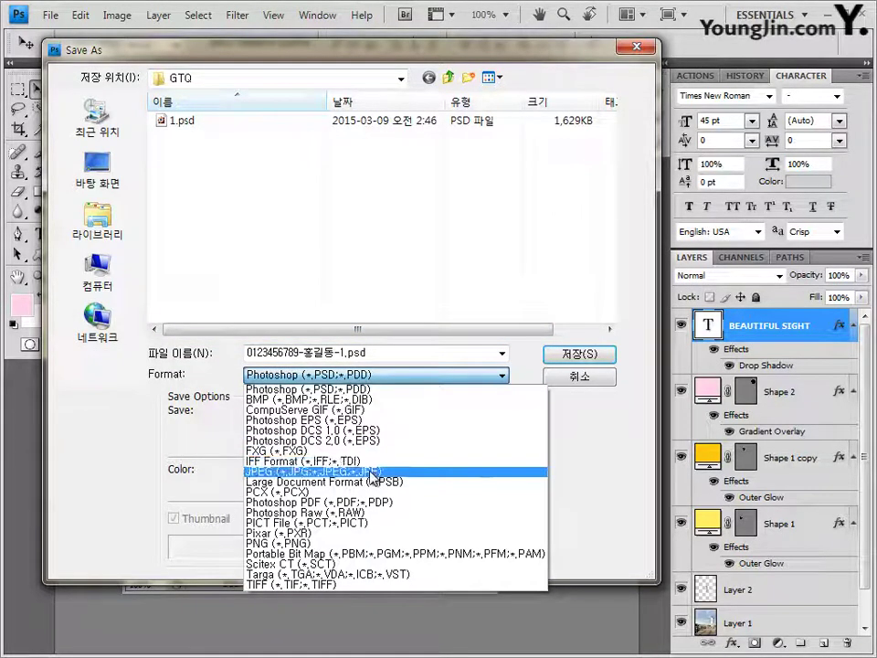
{"action": "left_click", "coordinate": [373, 477]}
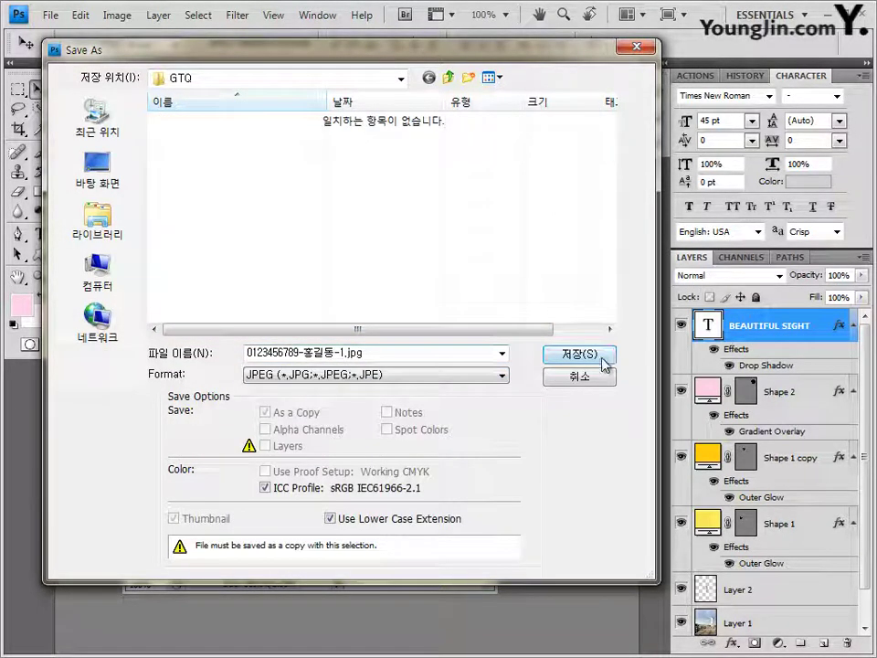
{"action": "double_click", "coordinate": [366, 352]}
{"action": "key", "text": "ctrl+c"}
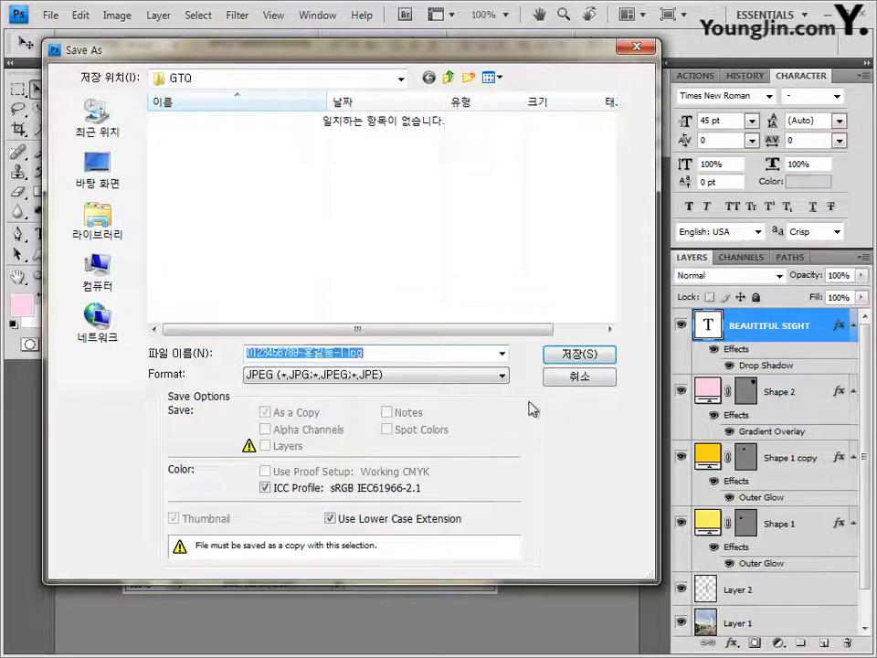
{"action": "left_click", "coordinate": [580, 376]}
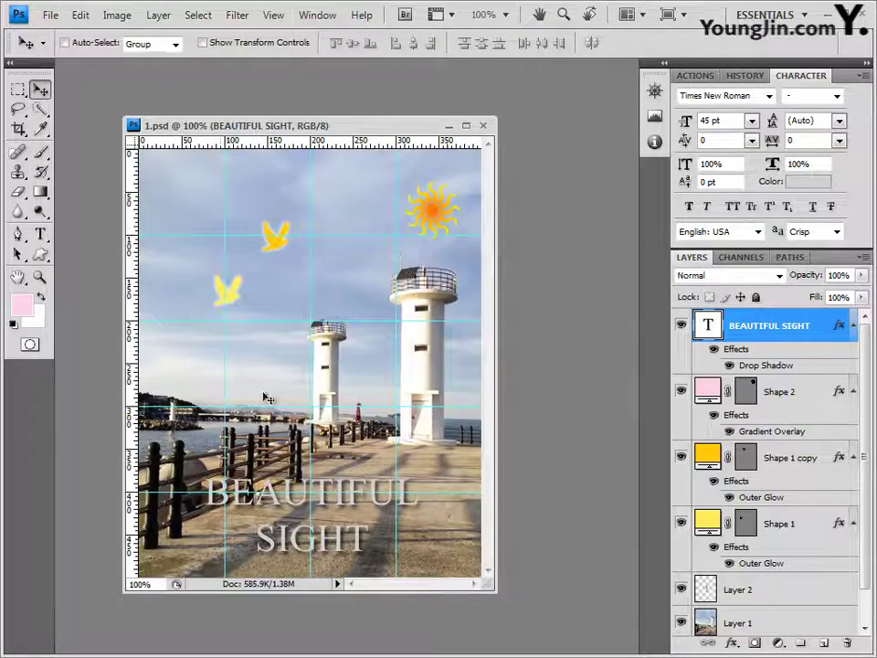
Step: Clear all guides from the image
{"action": "left_click", "coordinate": [274, 15]}
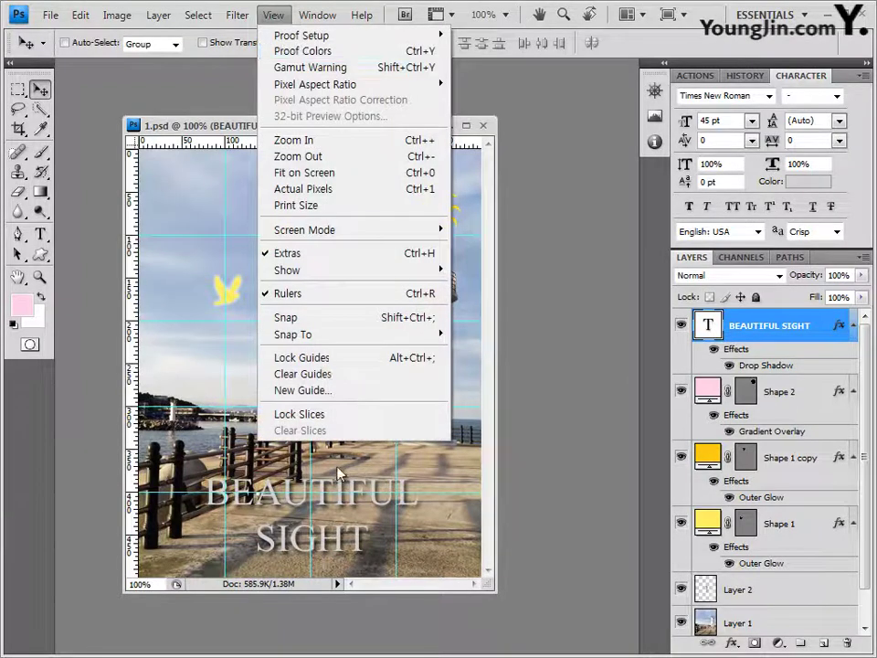
{"action": "left_click", "coordinate": [319, 381]}
Step: Save a JPEG copy of the composition in the GTQ folder under the copied exam file name
{"action": "left_click", "coordinate": [50, 14]}
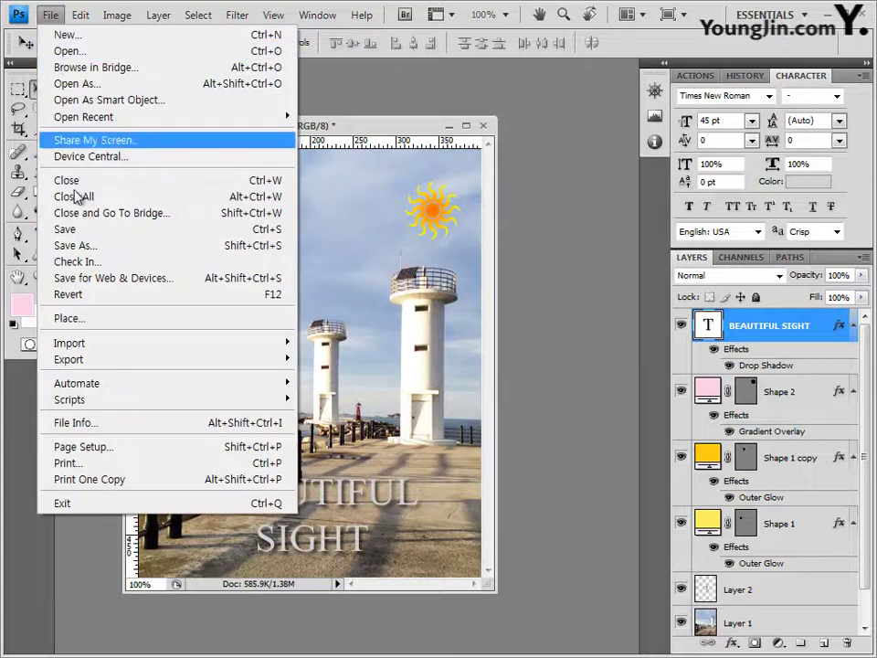
{"action": "left_click", "coordinate": [81, 247]}
{"action": "left_click", "coordinate": [365, 375]}
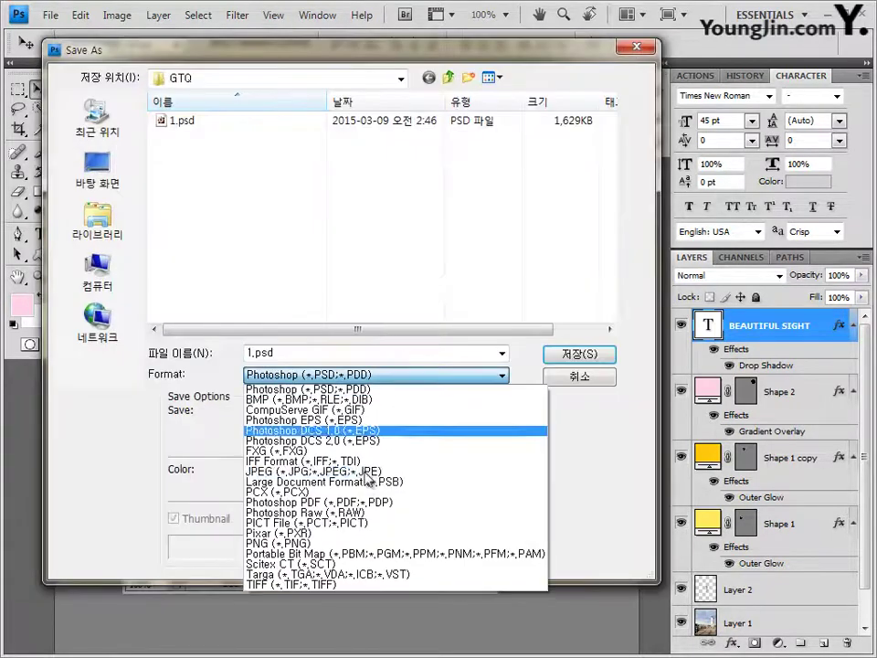
{"action": "left_click", "coordinate": [275, 471]}
{"action": "key", "text": "ctrl+v"}
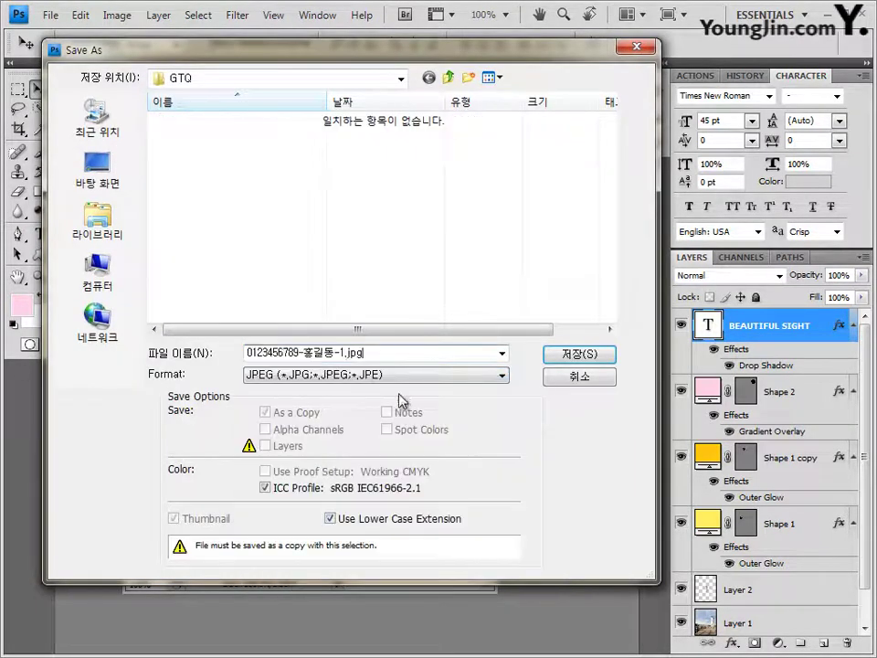
{"action": "key", "text": "Tab"}
{"action": "left_click", "coordinate": [594, 354]}
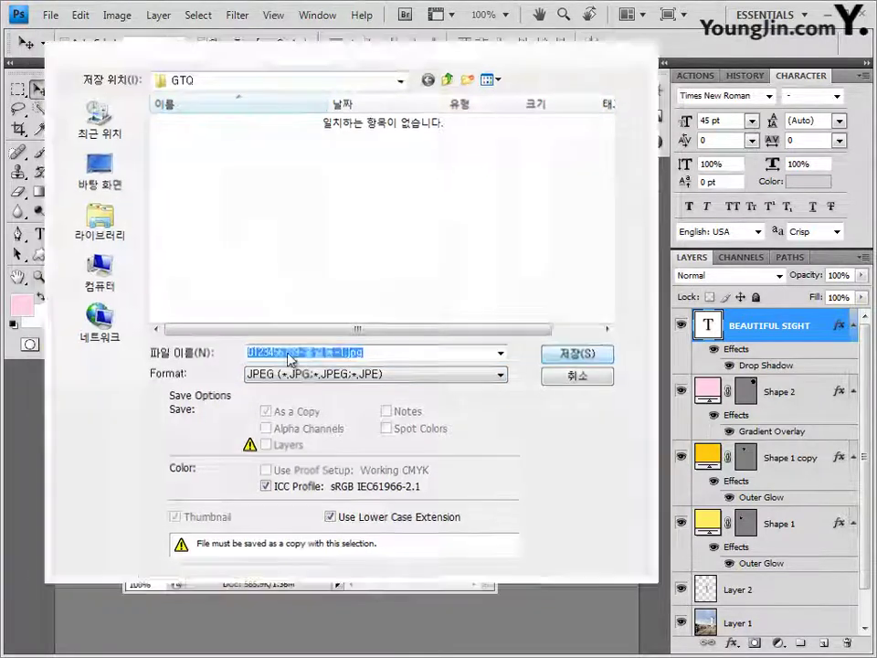
{"action": "key", "text": "Return"}
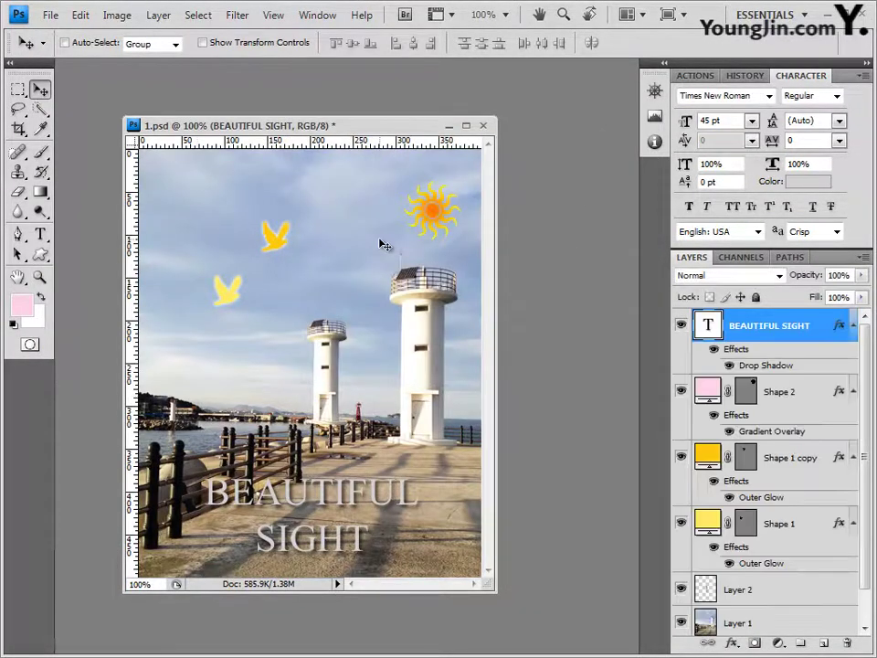
Step: Reduce the image size to 40 x 50 pixels with constrained proportions
{"action": "left_click_drag", "start_coordinate": [270, 127], "coordinate": [313, 122]}
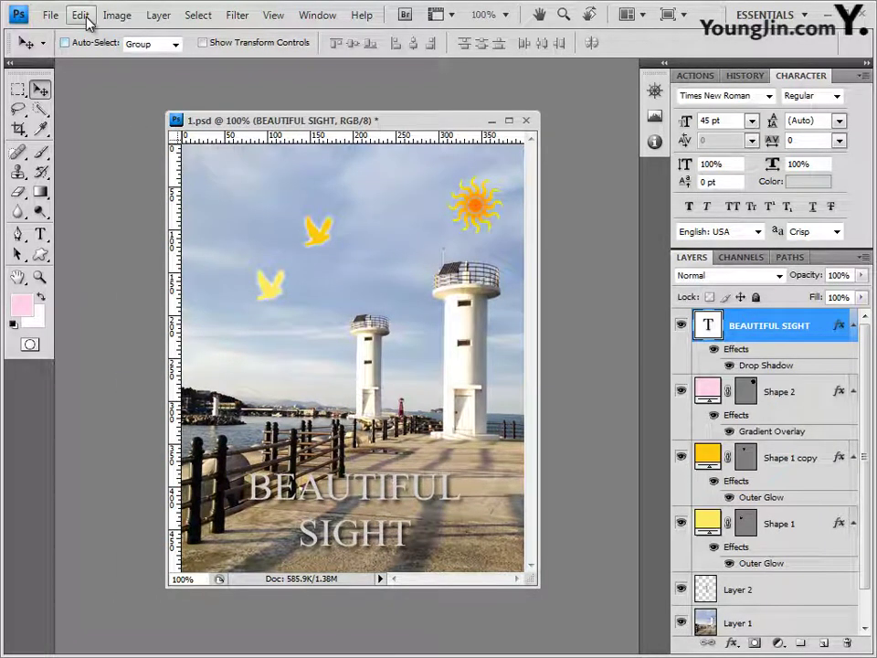
{"action": "left_click", "coordinate": [126, 18]}
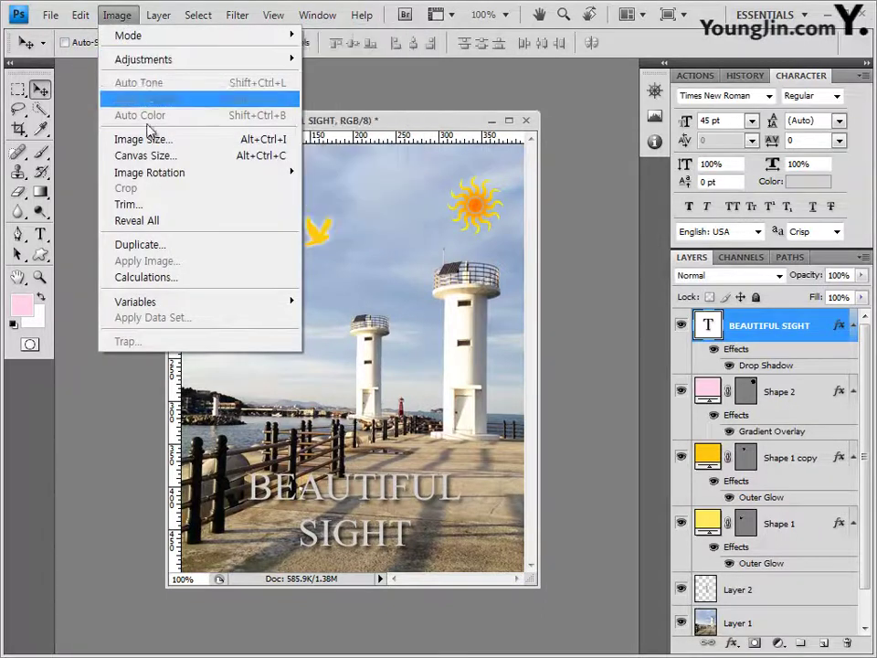
{"action": "left_click", "coordinate": [153, 140]}
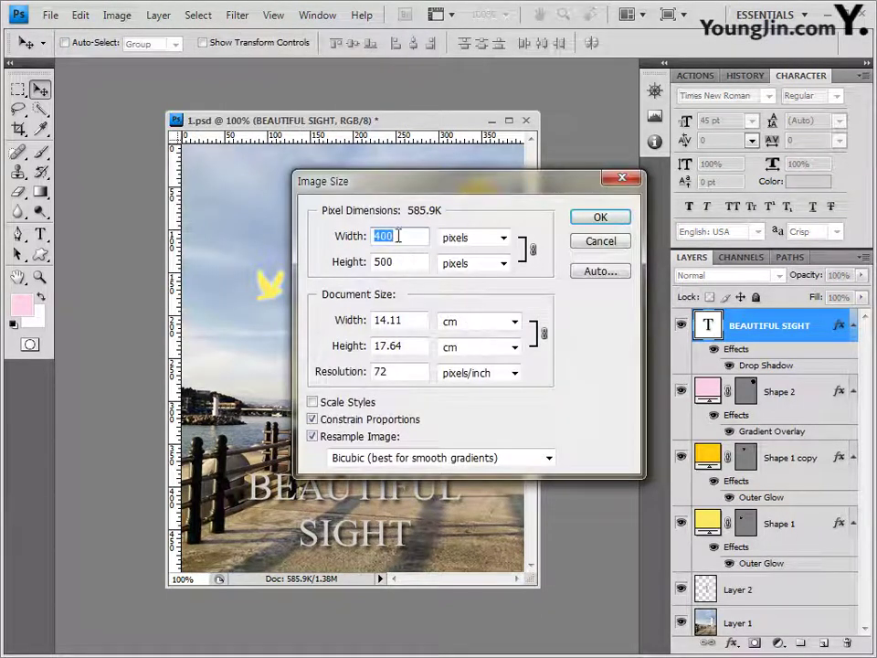
{"action": "type", "text": "40"}
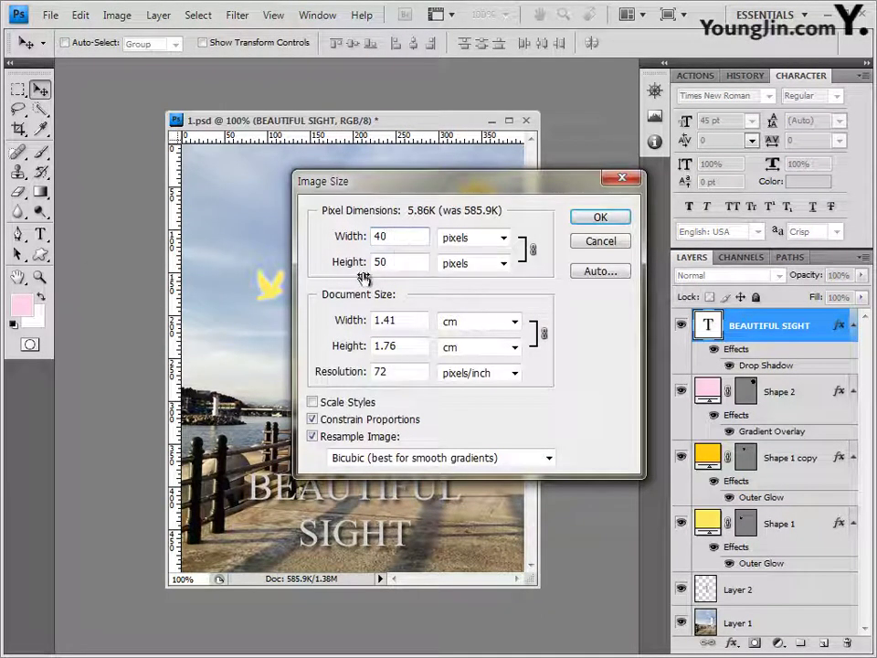
{"action": "left_click", "coordinate": [603, 219]}
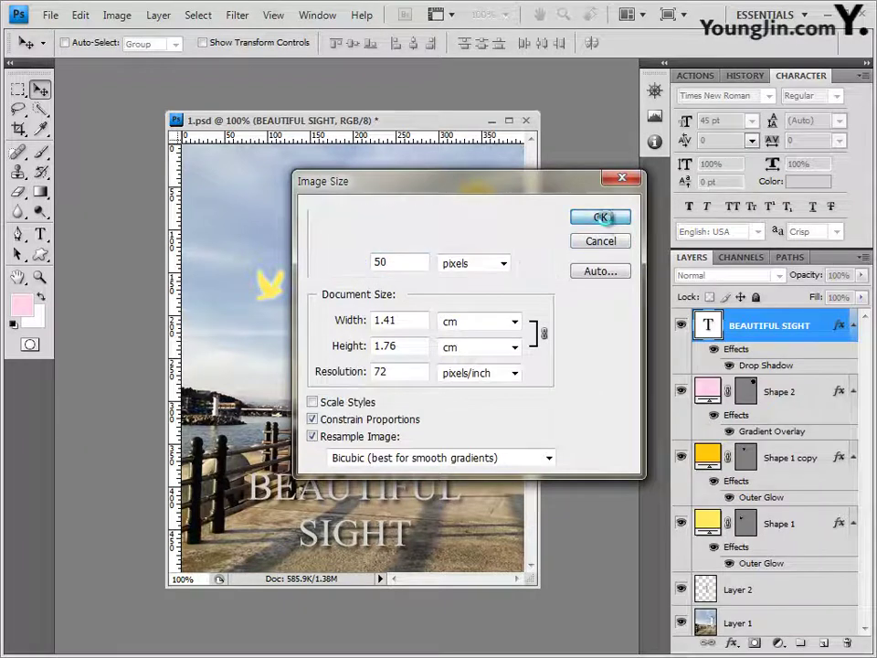
Step: Save the reduced image in Photoshop format under the copied exam file name without the .jpg extension, keeping maximum compatibility, and close it
{"action": "left_click", "coordinate": [43, 18]}
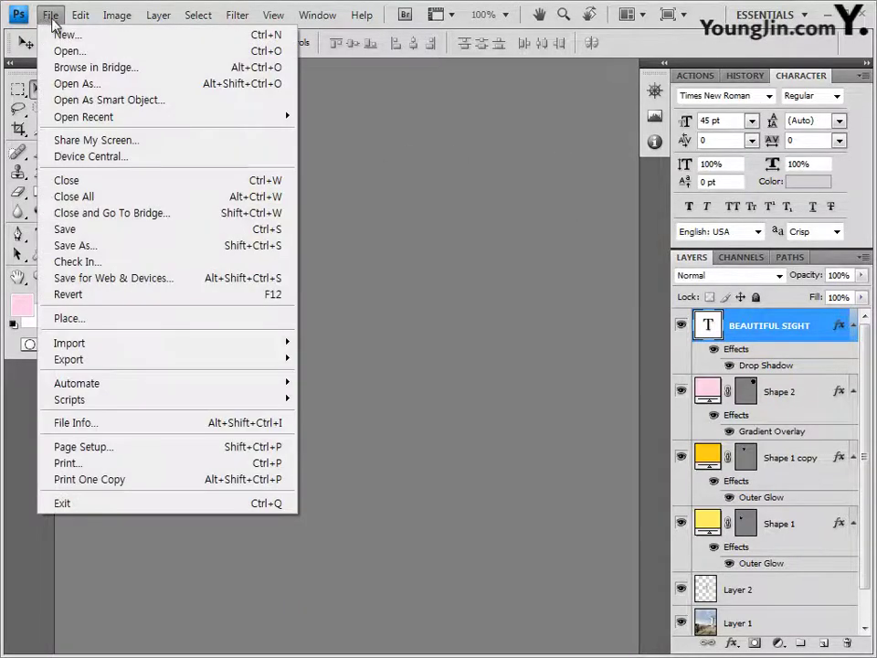
{"action": "left_click", "coordinate": [73, 244]}
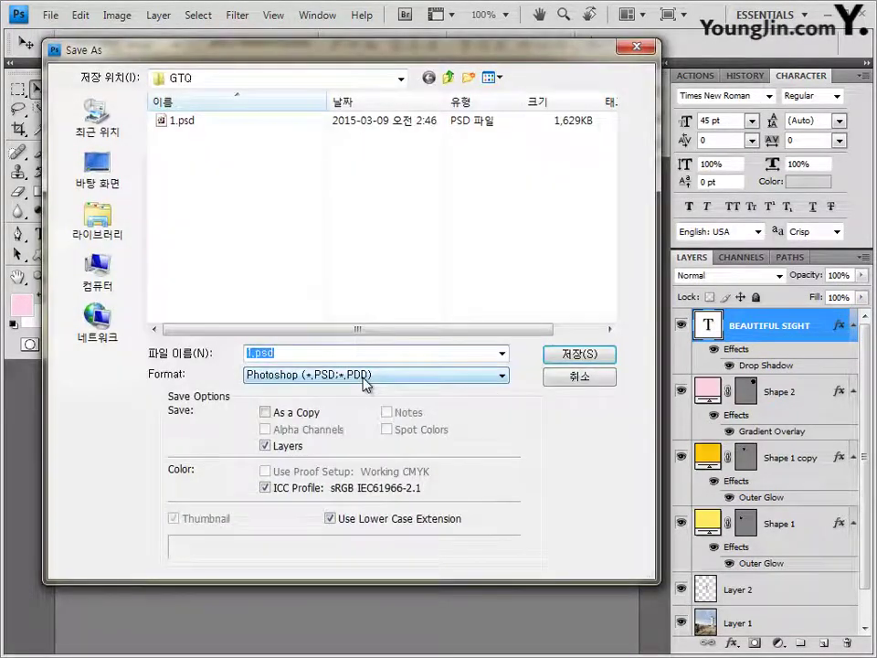
{"action": "key", "text": "ctrl+v"}
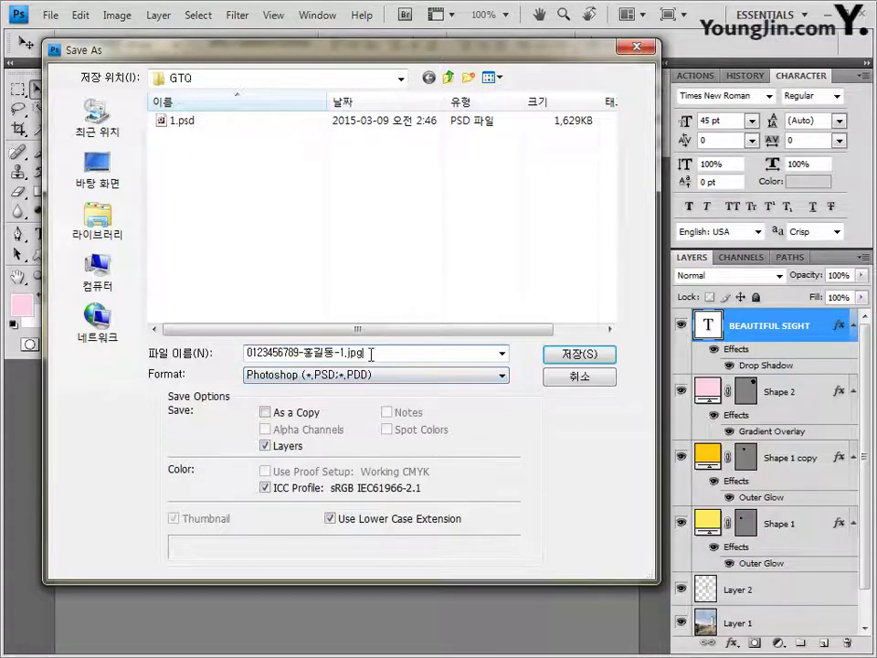
{"action": "key", "text": "BackSpace"}
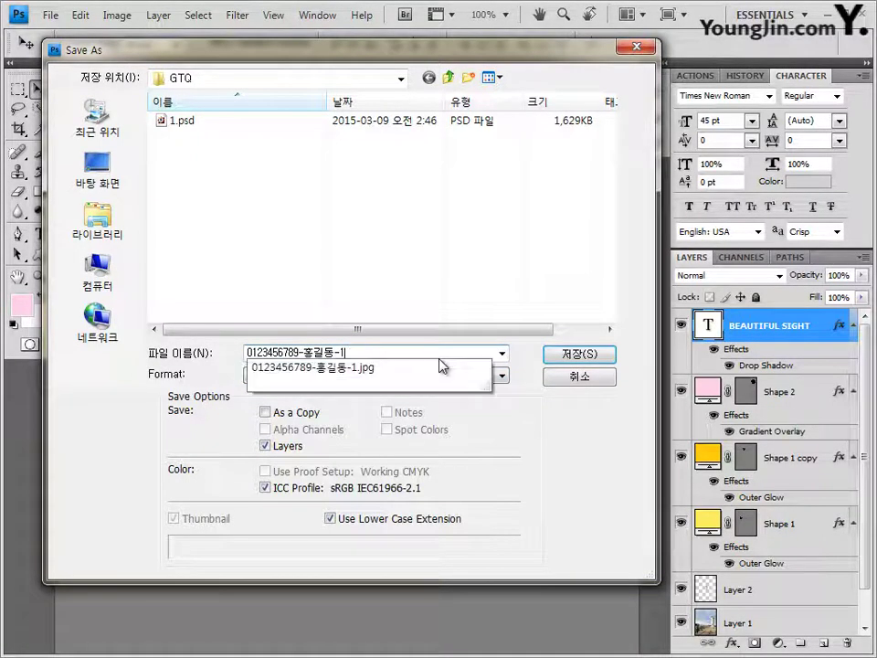
{"action": "left_click", "coordinate": [523, 407]}
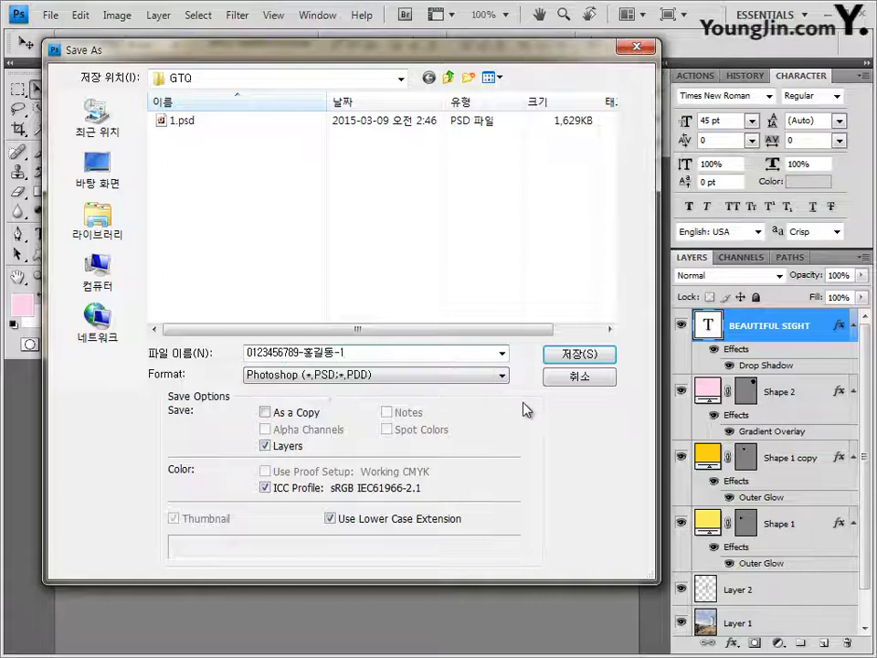
{"action": "left_click", "coordinate": [370, 376]}
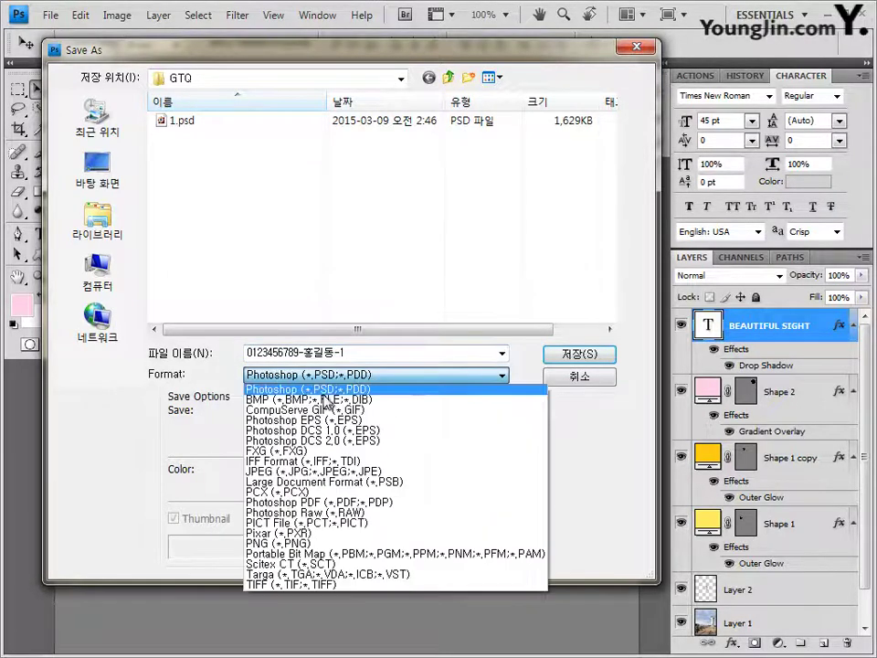
{"action": "left_click", "coordinate": [324, 391]}
{"action": "left_click", "coordinate": [585, 354]}
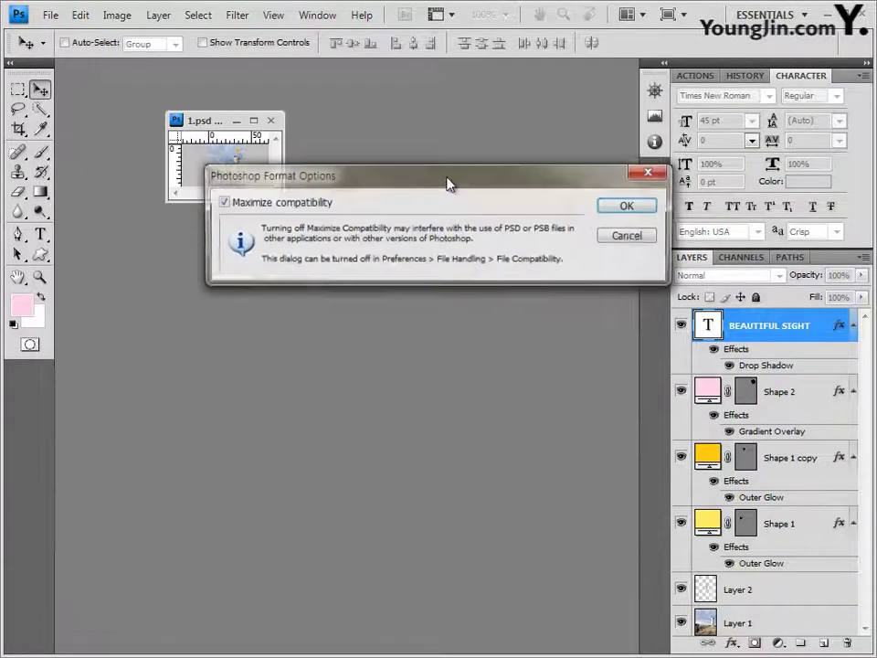
{"action": "left_click", "coordinate": [630, 206]}
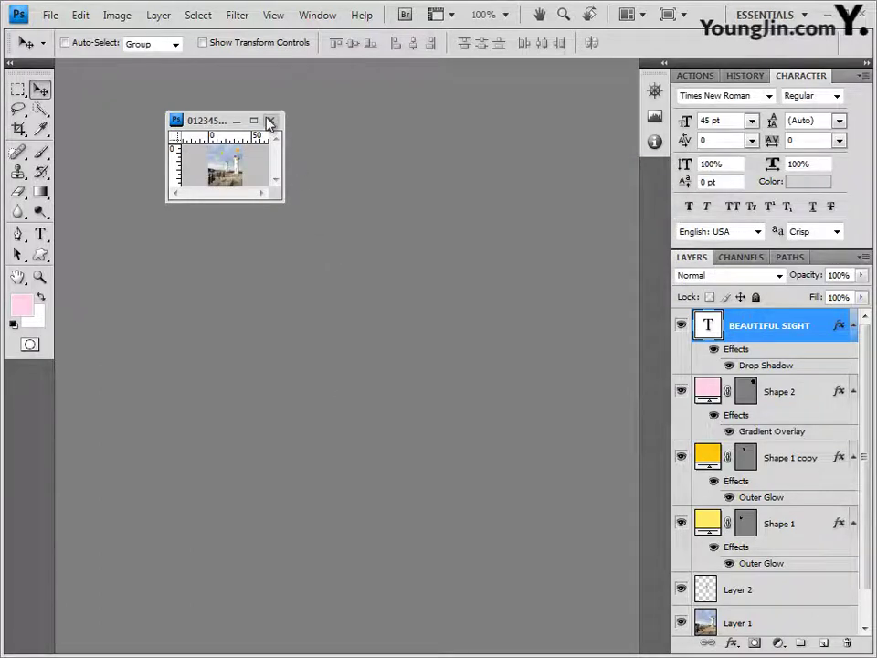
{"action": "left_click", "coordinate": [270, 122]}
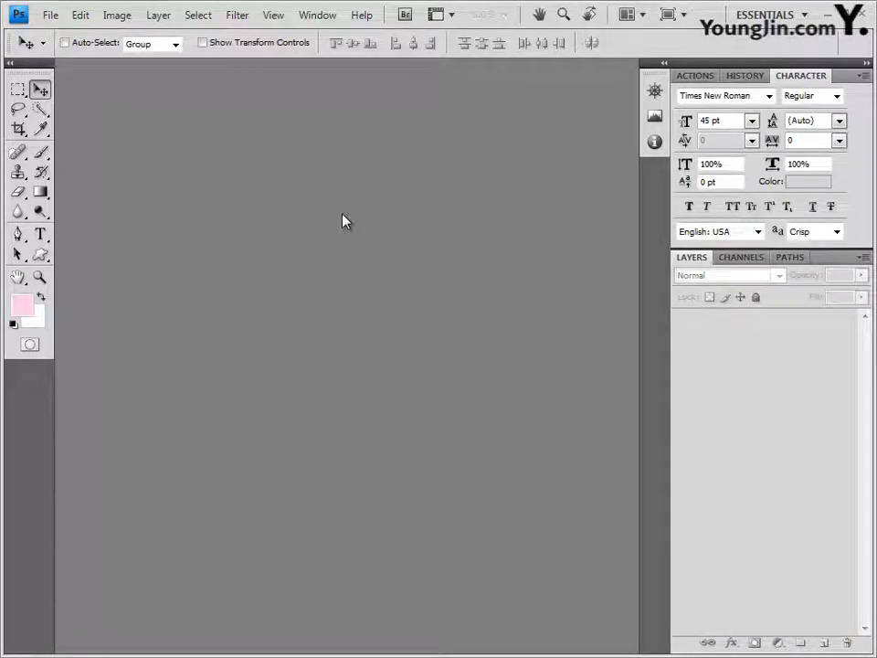
Step: Create a new 400 x 500 pixel document at 72 pixels/inch in RGB Color with a white background
{"action": "key", "text": "ctrl+n"}
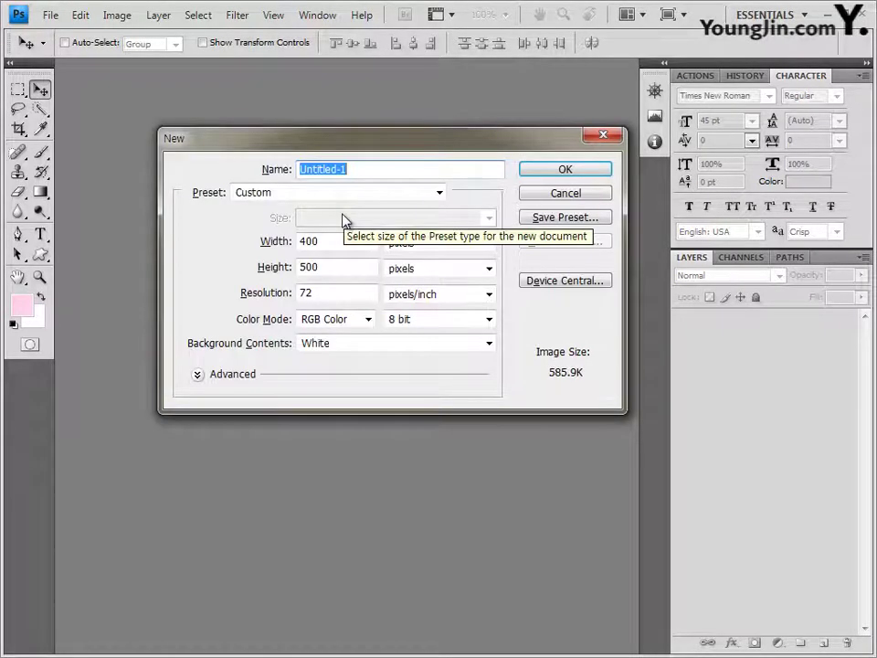
{"action": "key", "text": "Tab"}
{"action": "key", "text": "Tab"}
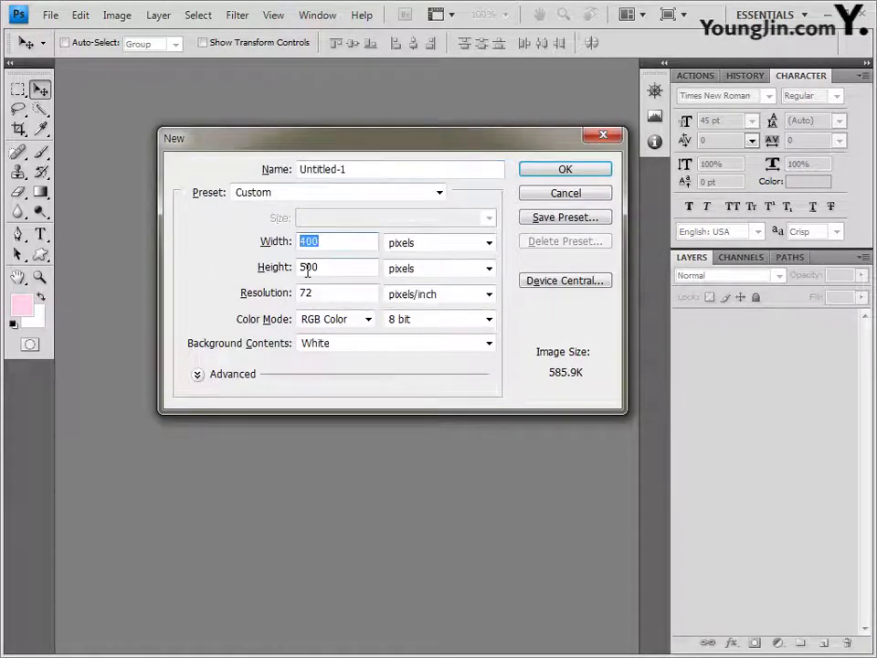
{"action": "left_click", "coordinate": [347, 269]}
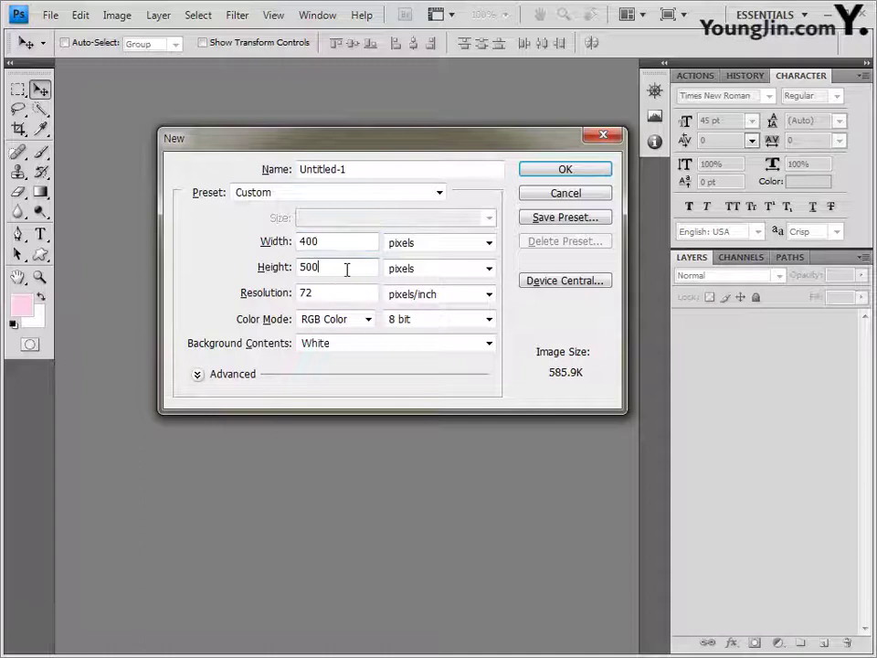
{"action": "left_click", "coordinate": [605, 193]}
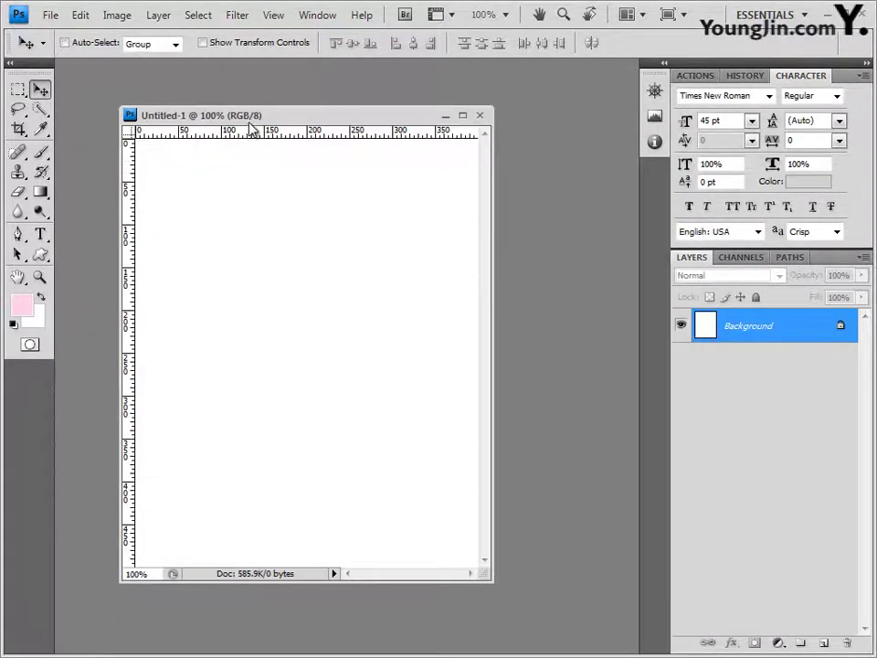
{"action": "left_click_drag", "start_coordinate": [237, 114], "coordinate": [256, 124]}
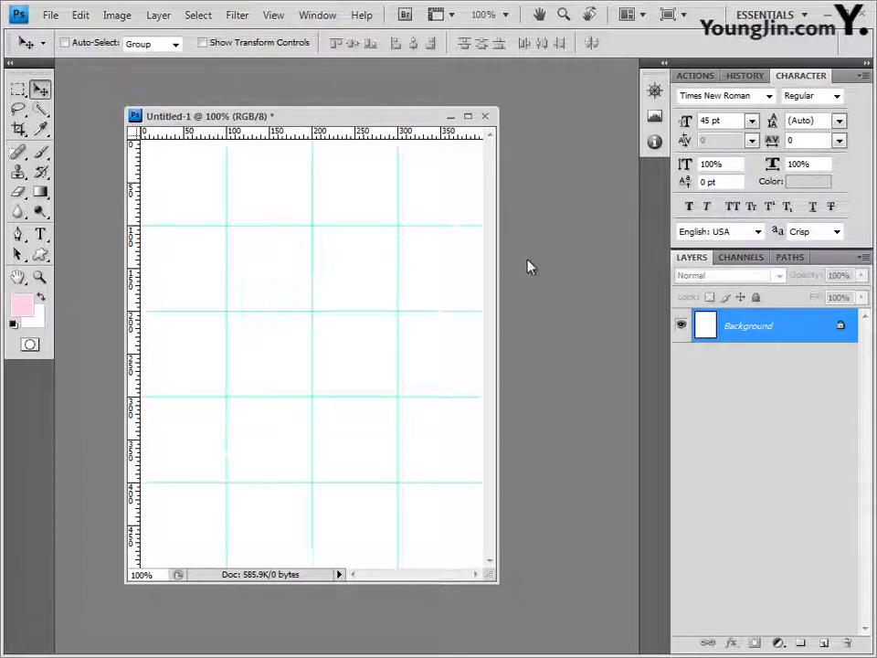
Step: Save the new document as 2.psd in the GTQ folder
{"action": "left_click", "coordinate": [50, 14]}
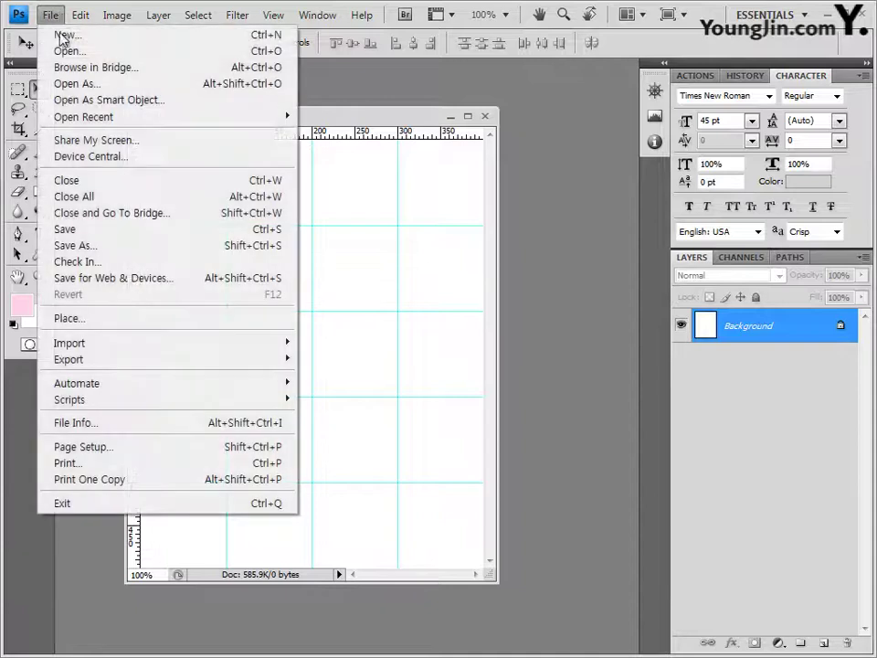
{"action": "left_click", "coordinate": [84, 245]}
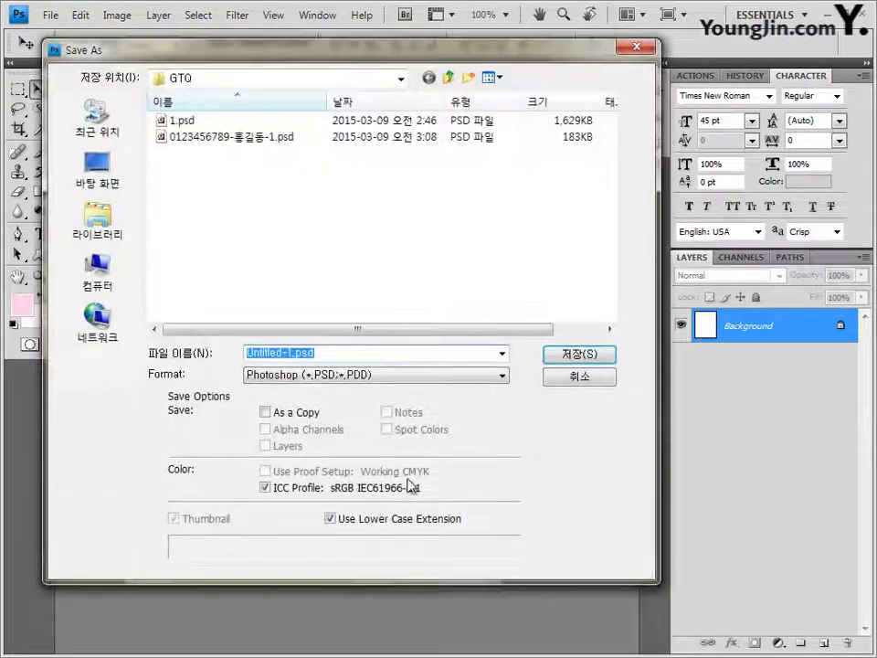
{"action": "type", "text": "2"}
{"action": "key", "text": "Return"}
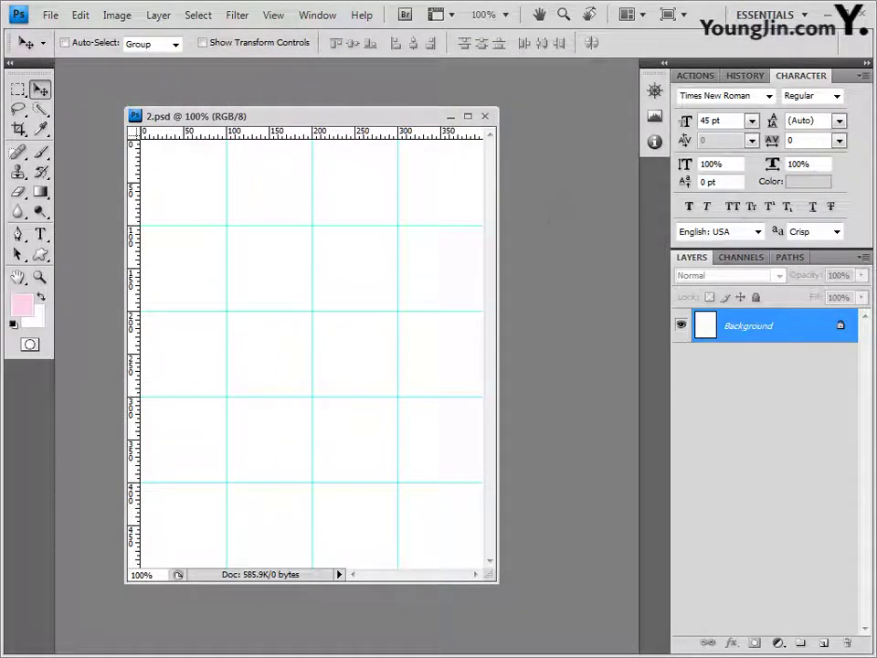
Step: Copy the whole alley photo 2급-2.JPG from the 기출문제05 folder into 2.psd as a new layer and position it over the canvas
{"action": "key", "text": "alt+Tab"}
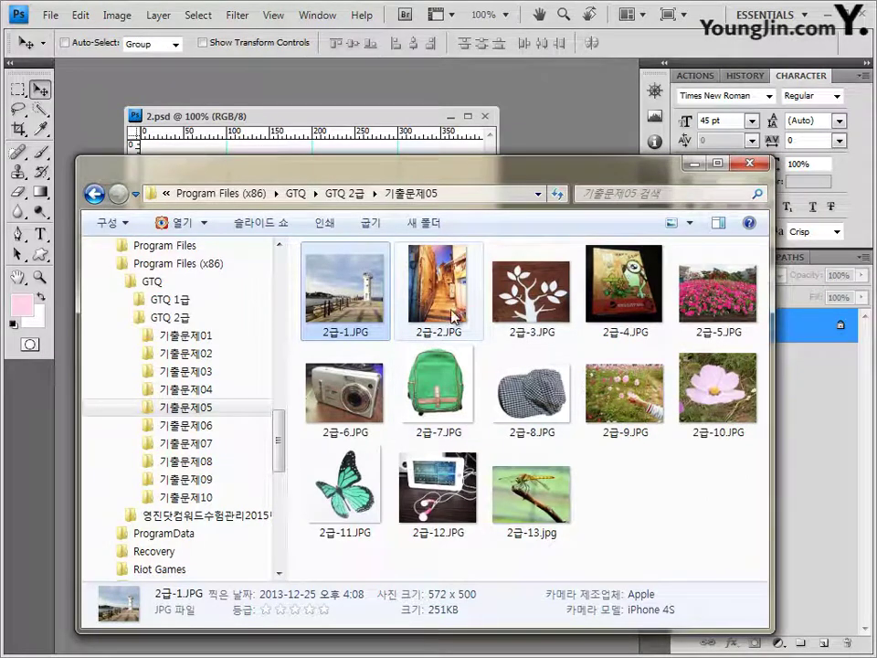
{"action": "left_click_drag", "start_coordinate": [450, 316], "coordinate": [554, 139]}
{"action": "left_click_drag", "start_coordinate": [134, 67], "coordinate": [345, 151]}
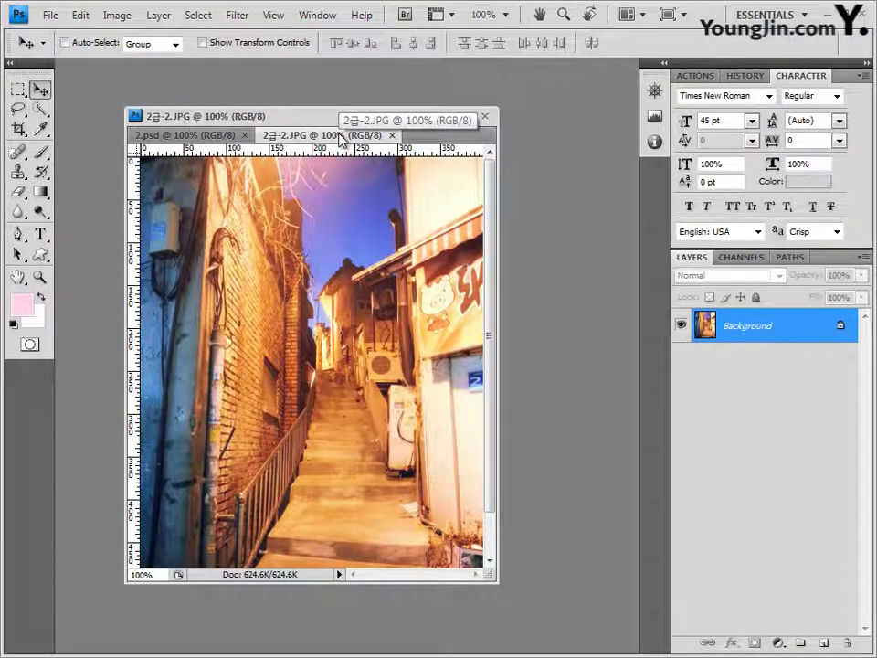
{"action": "key", "text": "ctrl+a"}
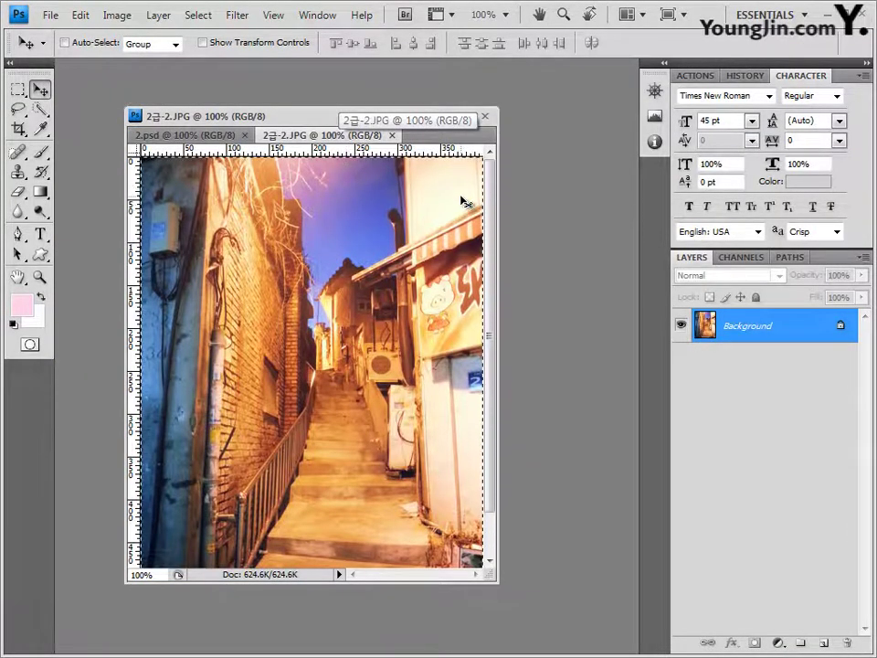
{"action": "left_click", "coordinate": [393, 135]}
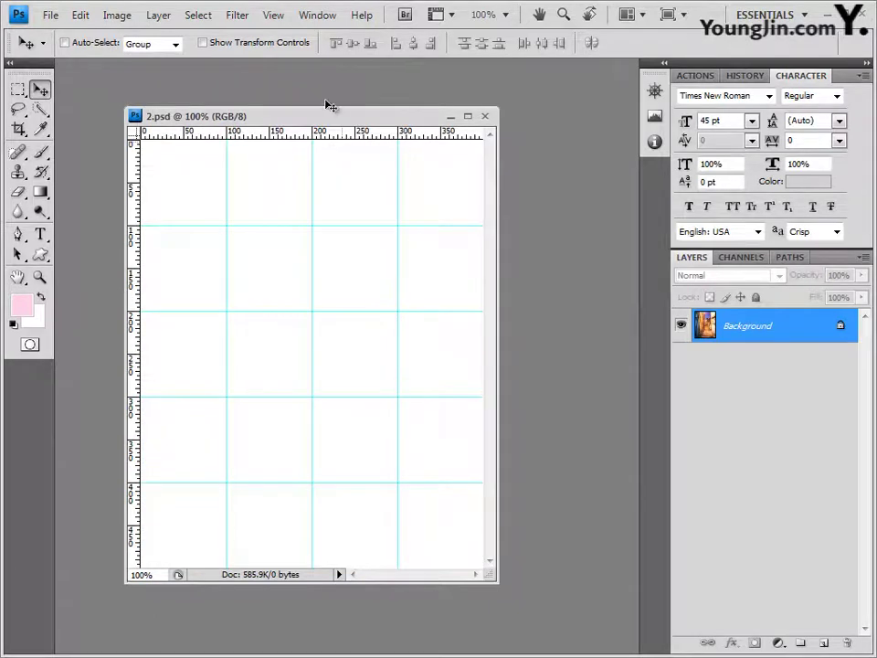
{"action": "key", "text": "ctrl+v"}
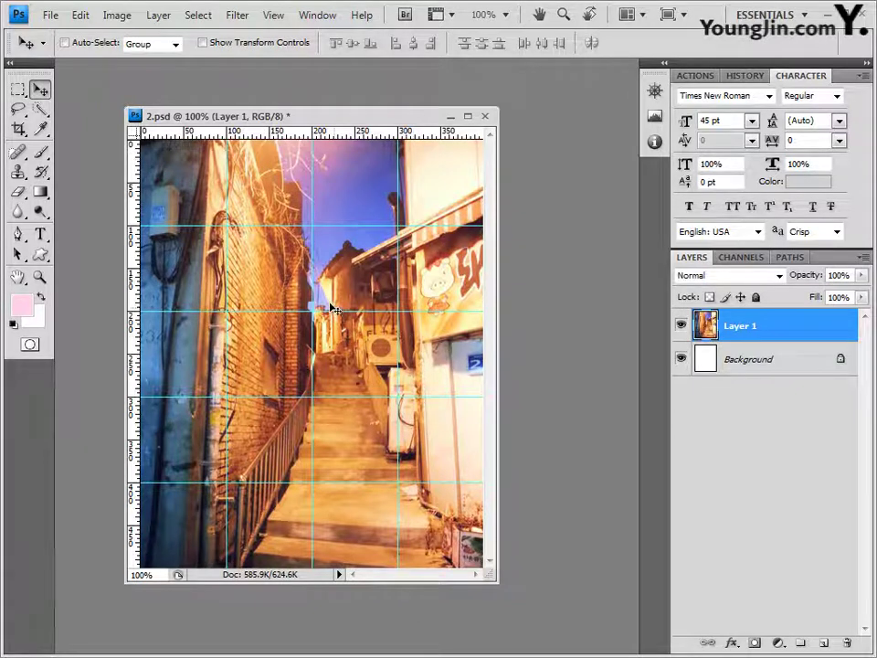
{"action": "left_click_drag", "start_coordinate": [350, 286], "coordinate": [356, 283]}
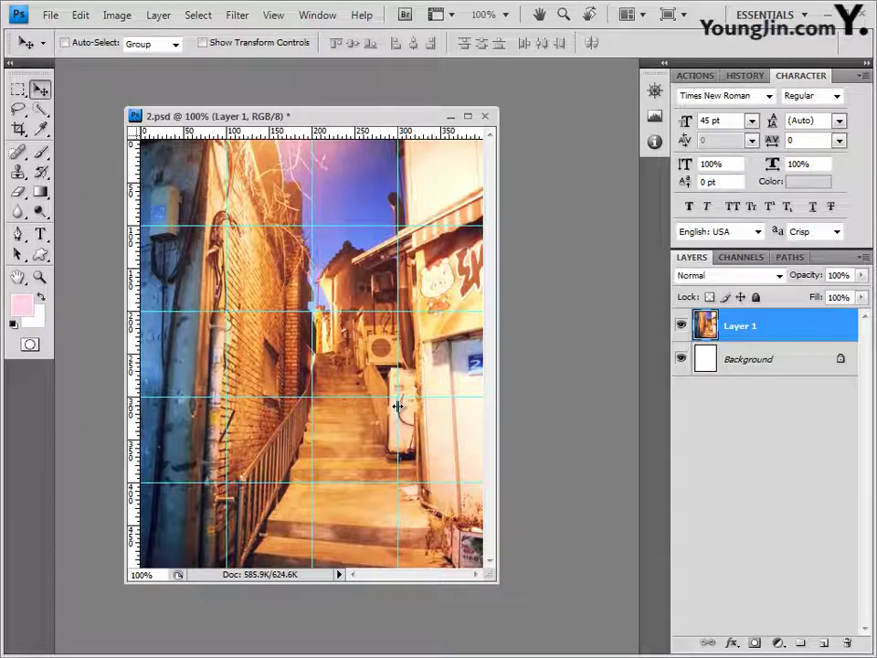
Step: Open the tree photo 2급-3.JPG from the 기출문제05 folder in a floating window beside 2.psd
{"action": "key", "text": "alt+Tab"}
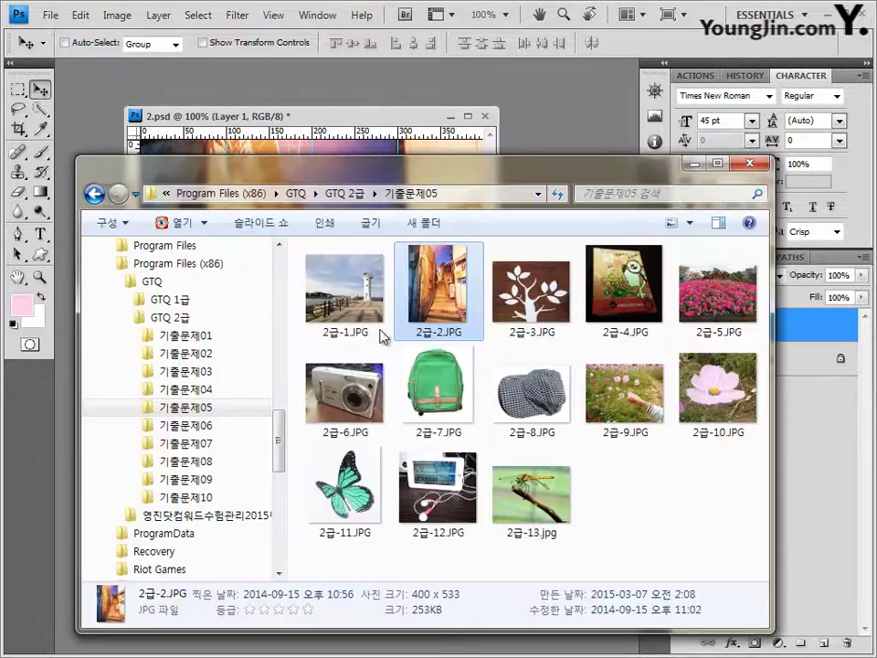
{"action": "left_click_drag", "start_coordinate": [578, 295], "coordinate": [558, 142]}
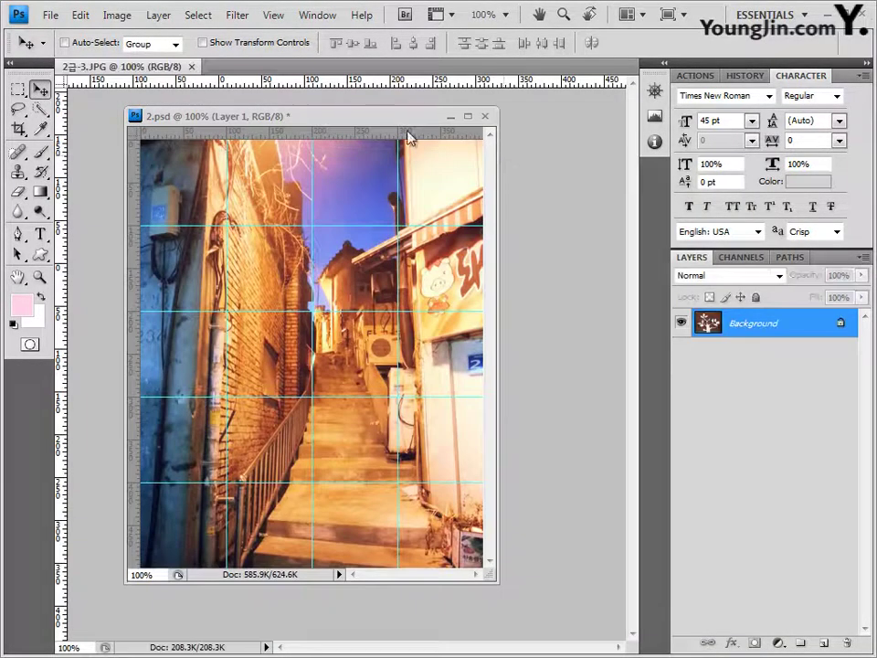
{"action": "left_click_drag", "start_coordinate": [174, 78], "coordinate": [515, 155]}
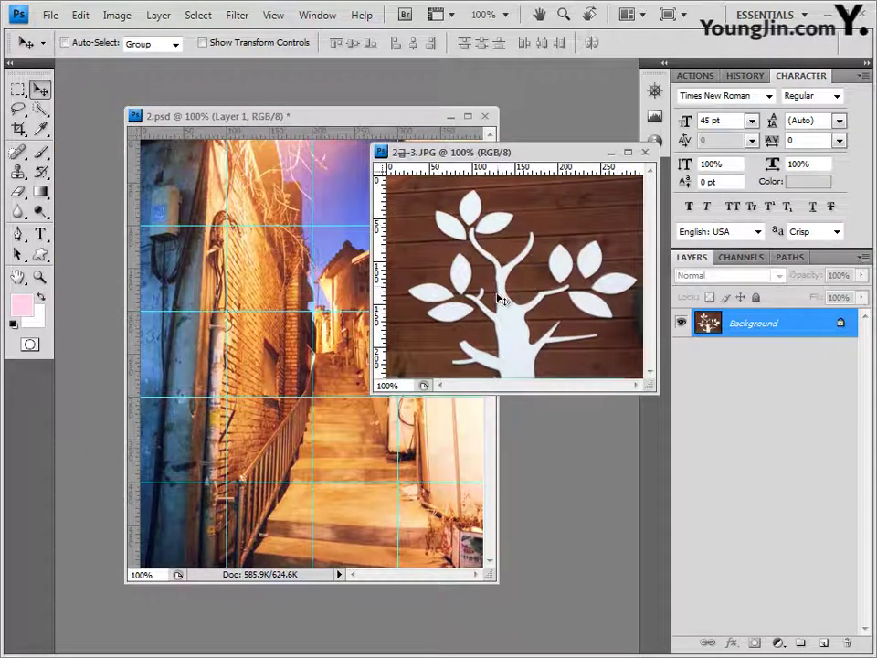
Step: Select the topmost white leaf of the tree in 2급-3.JPG with the Magic Wand at a tolerance of 32
{"action": "left_click", "coordinate": [42, 111]}
{"action": "left_click", "coordinate": [93, 127]}
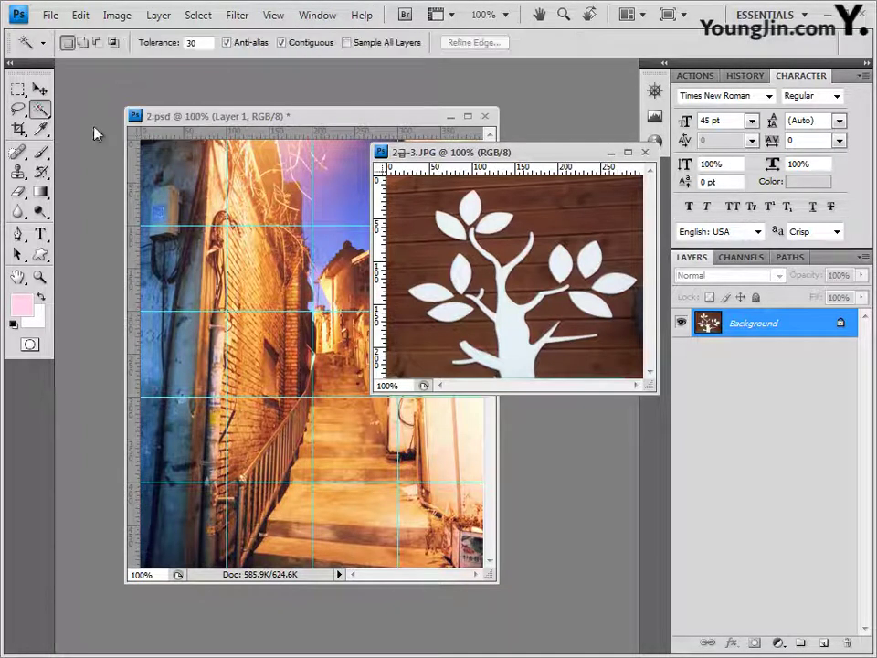
{"action": "left_click_drag", "start_coordinate": [576, 160], "coordinate": [549, 164]}
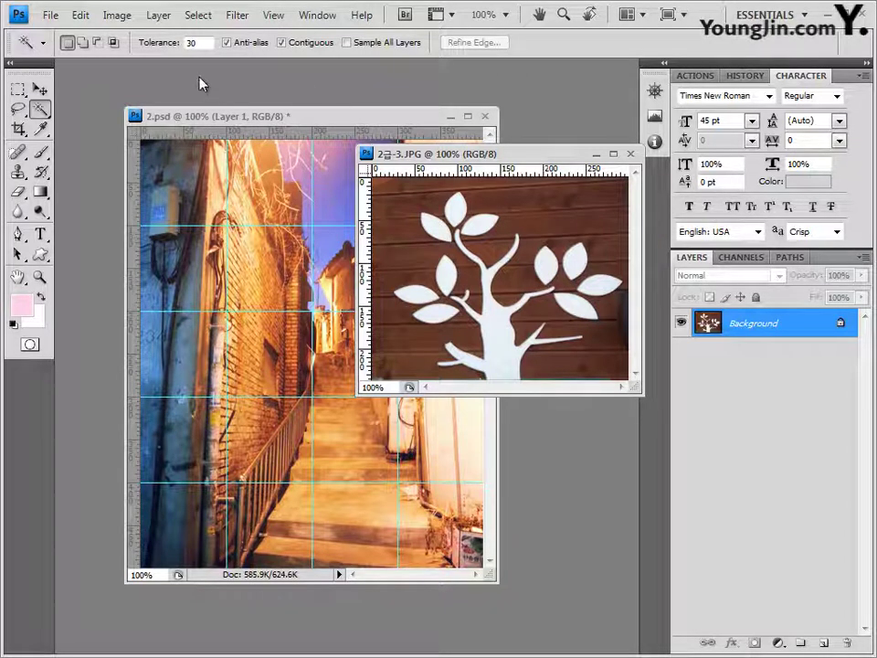
{"action": "double_click", "coordinate": [211, 42]}
{"action": "type", "text": "32"}
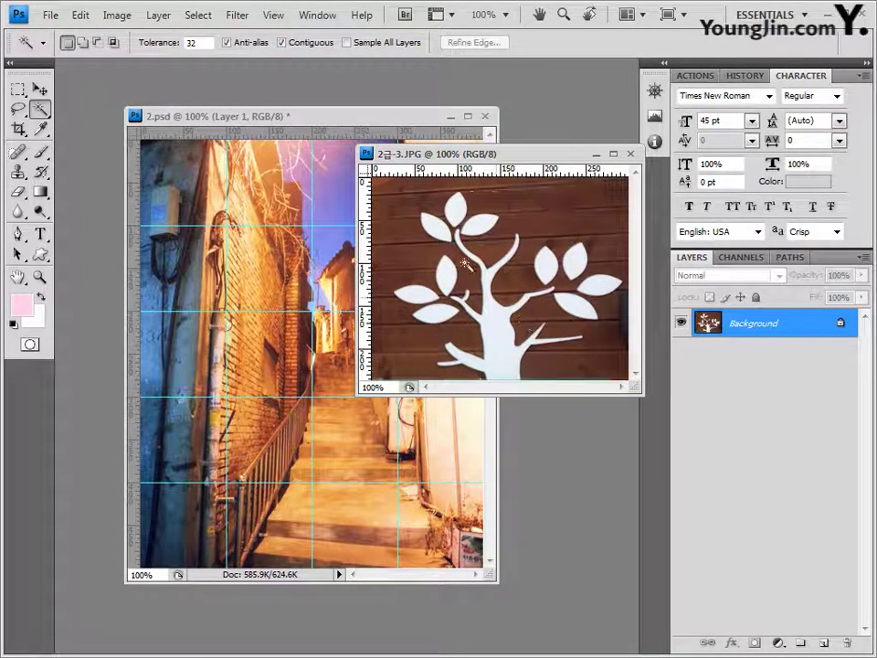
{"action": "left_click", "coordinate": [460, 214]}
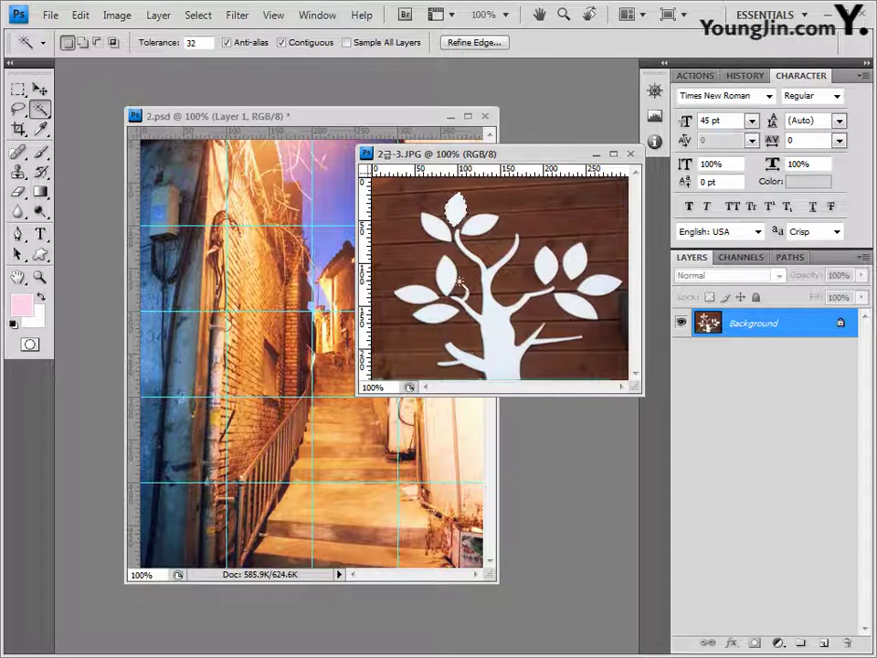
Step: Add the remaining white leaves, the trunk and the branches of the tree to the Magic Wand selection
{"action": "left_click", "coordinate": [83, 43]}
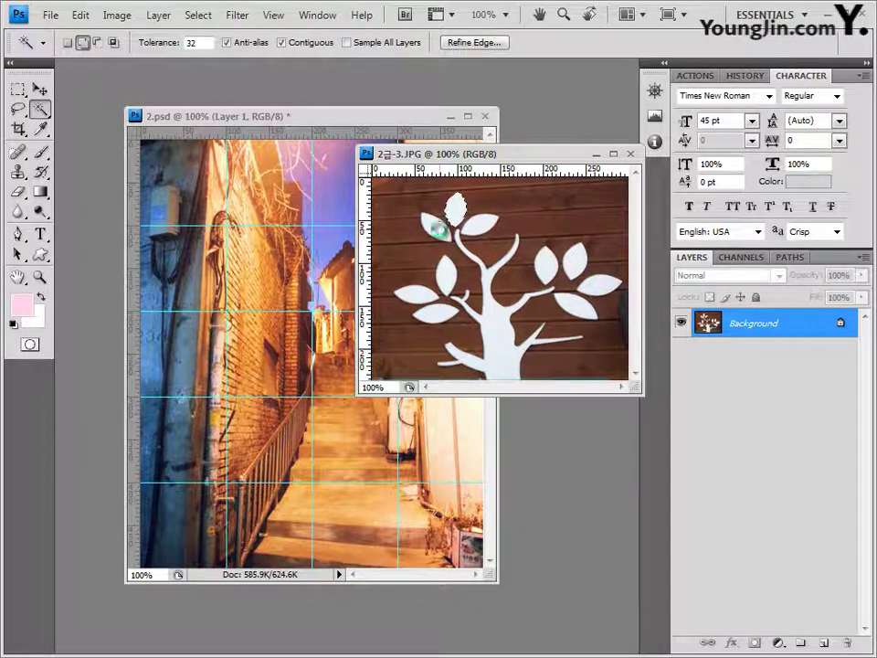
{"action": "left_click", "coordinate": [479, 226]}
{"action": "left_click", "coordinate": [446, 272]}
{"action": "left_click", "coordinate": [417, 292]}
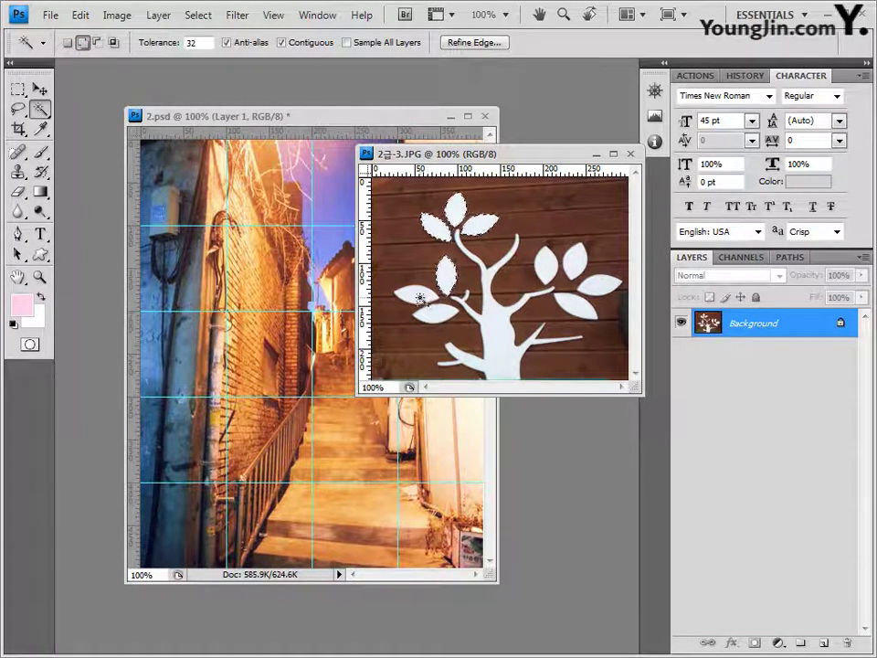
{"action": "left_click", "coordinate": [438, 313]}
{"action": "left_click", "coordinate": [499, 317]}
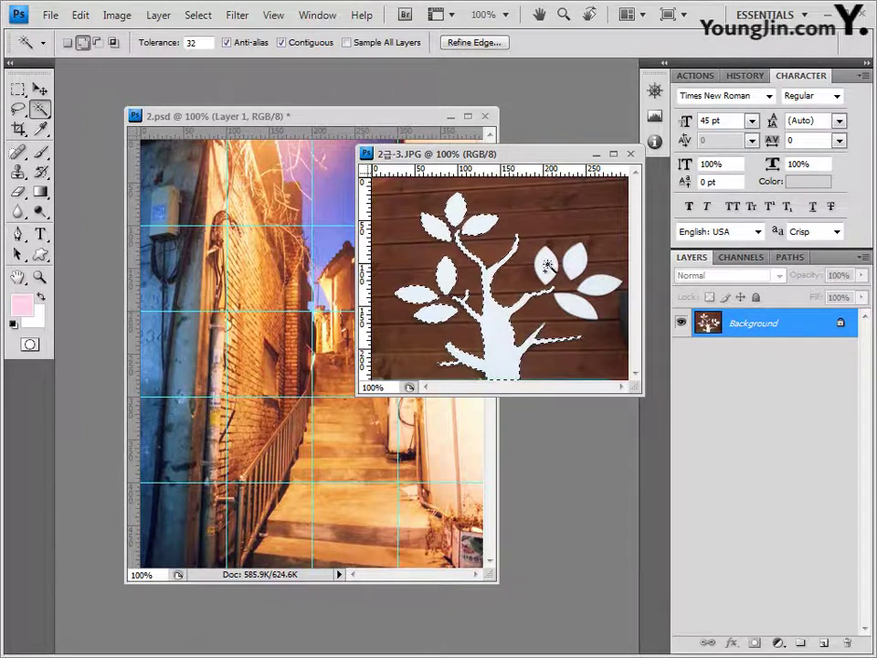
{"action": "left_click", "coordinate": [578, 262]}
{"action": "left_click", "coordinate": [597, 288], "text": "shift"}
{"action": "left_click", "coordinate": [580, 303], "text": "shift"}
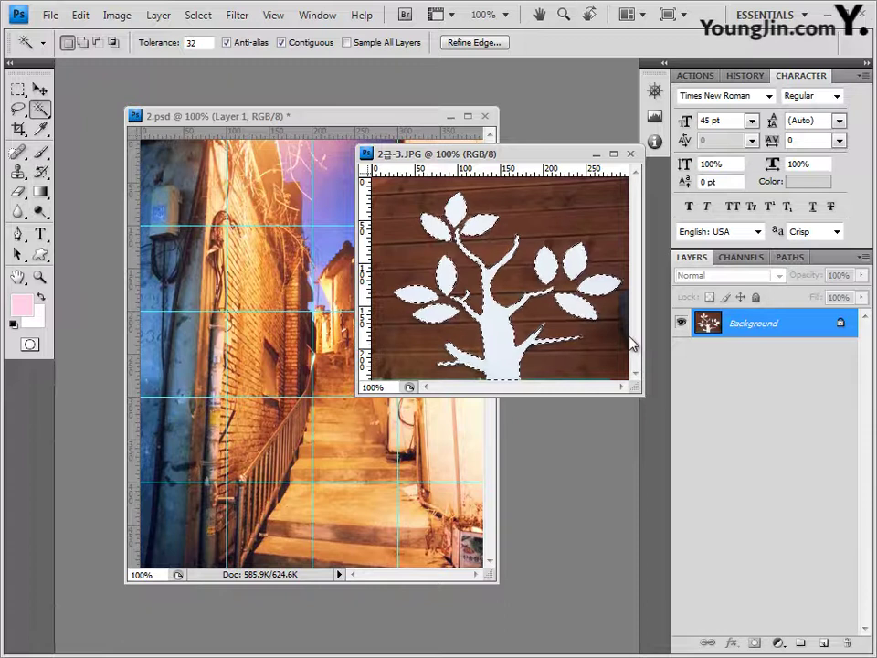
Step: Copy the selected tree, close 2급-3.JPG and paste the tree into 2.psd as a new layer
{"action": "left_click", "coordinate": [631, 154]}
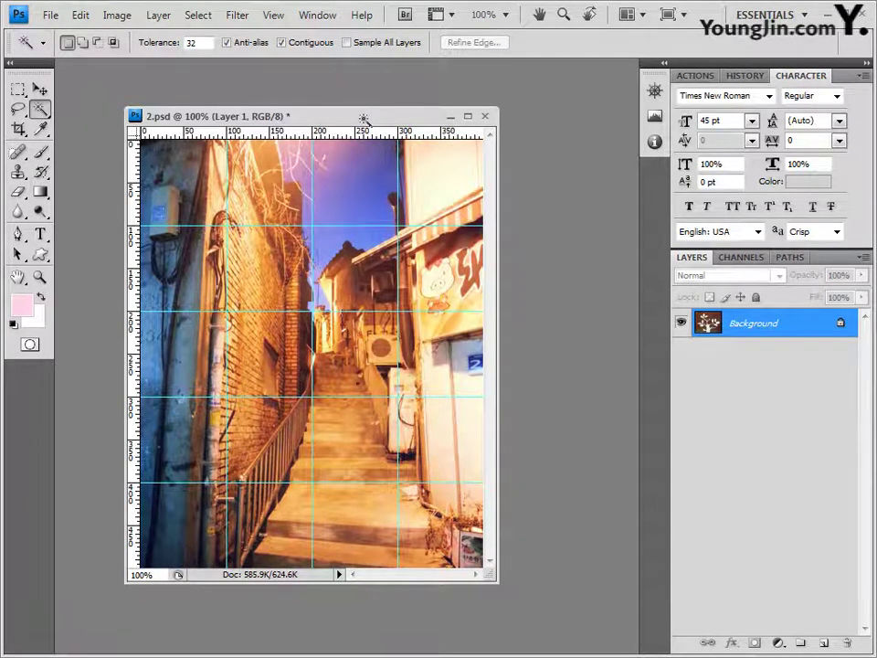
{"action": "key", "text": "ctrl+v"}
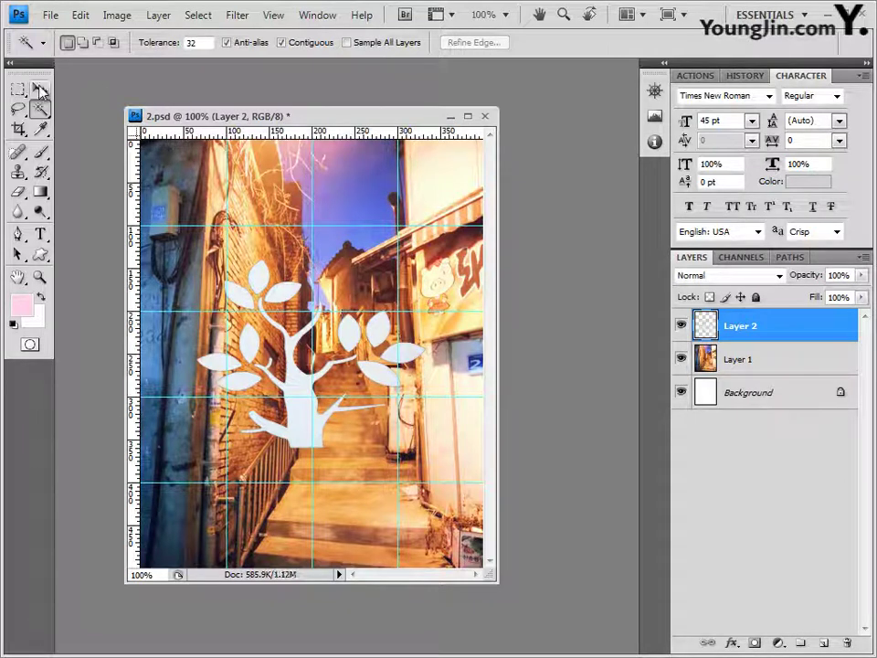
{"action": "left_click", "coordinate": [40, 90]}
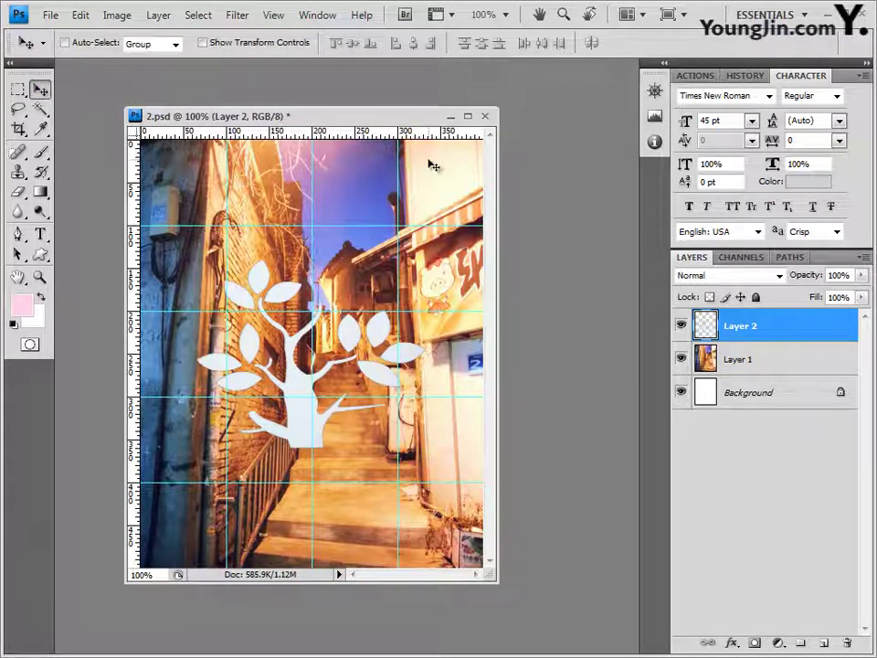
Step: Scale the tree to 84.3% width at full height and place it in the lower-left corner of the canvas
{"action": "key", "text": "ctrl+t"}
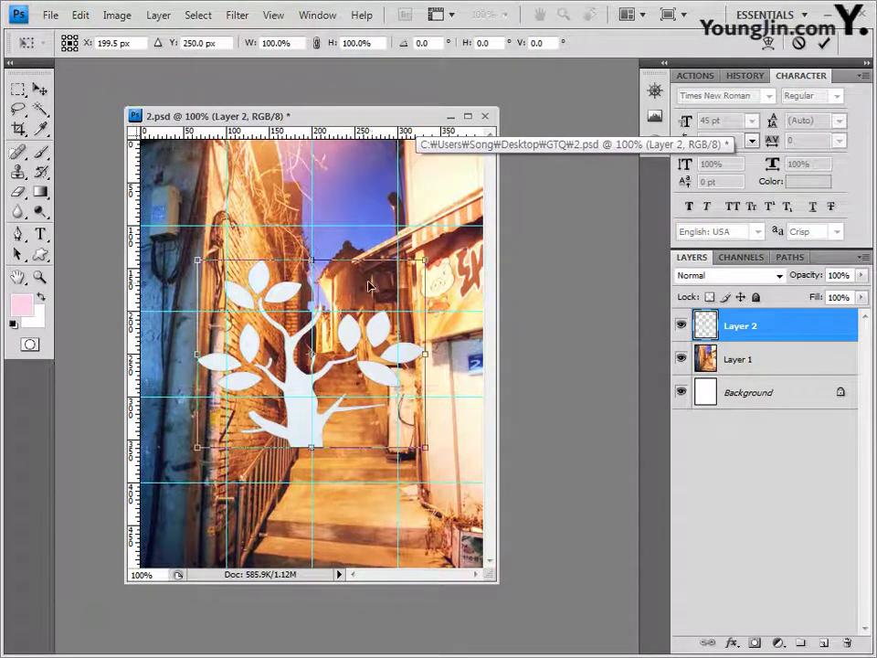
{"action": "left_click_drag", "start_coordinate": [311, 382], "coordinate": [234, 500]}
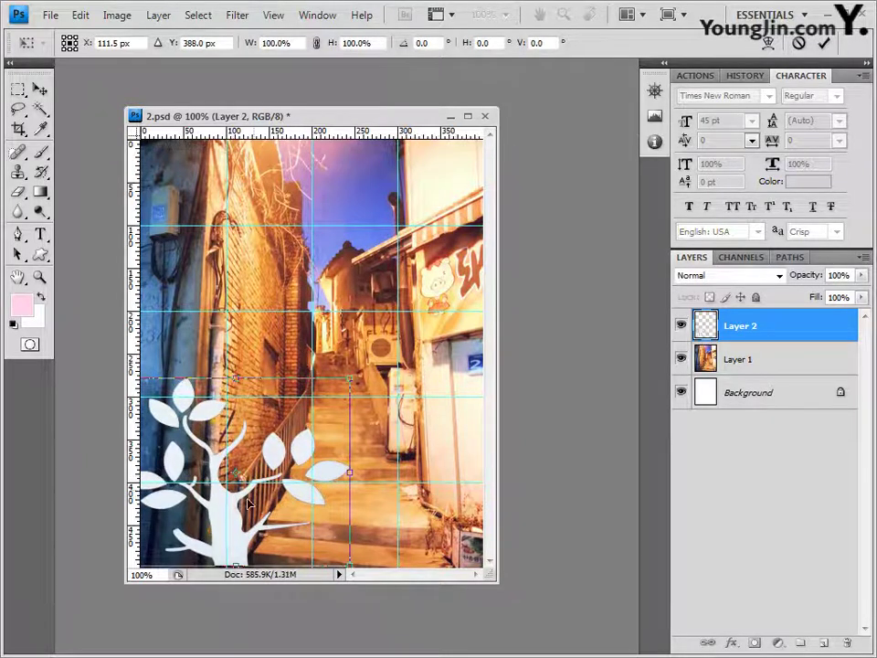
{"action": "left_click_drag", "start_coordinate": [351, 451], "coordinate": [285, 474]}
{"action": "left_click_drag", "start_coordinate": [196, 517], "coordinate": [217, 518]}
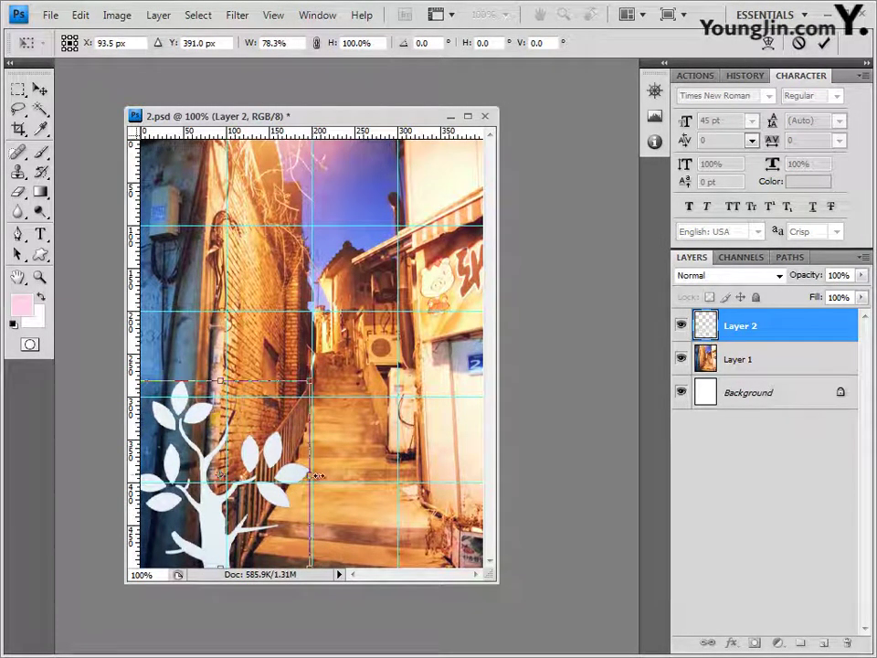
{"action": "left_click_drag", "start_coordinate": [312, 475], "coordinate": [323, 475]}
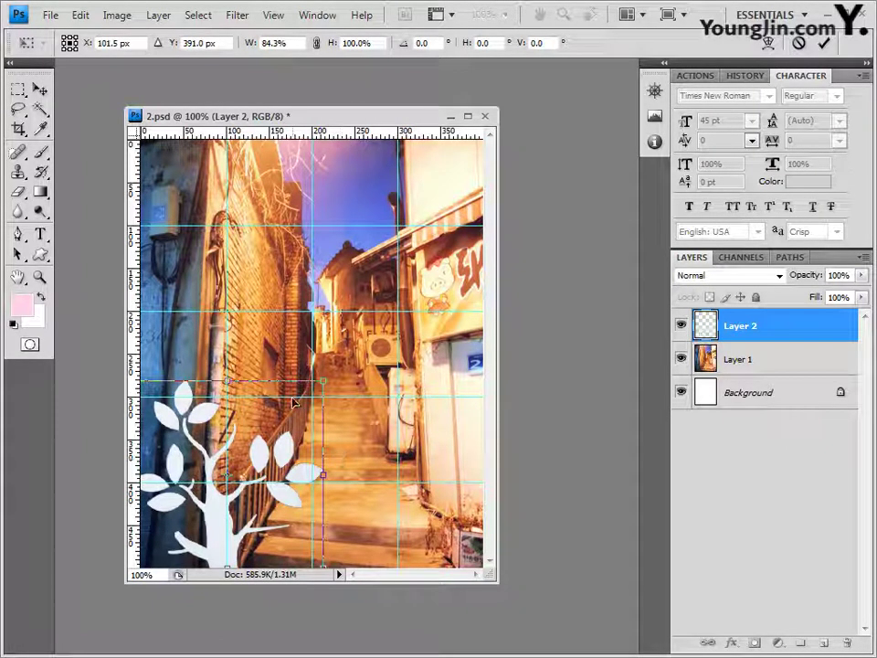
{"action": "left_click_drag", "start_coordinate": [216, 511], "coordinate": [219, 522]}
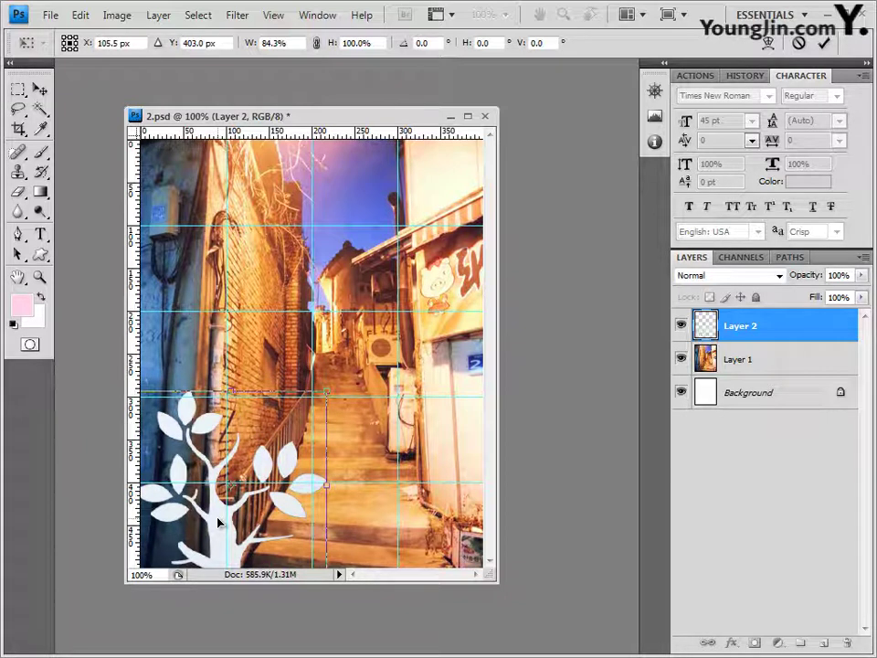
{"action": "key", "text": "Return"}
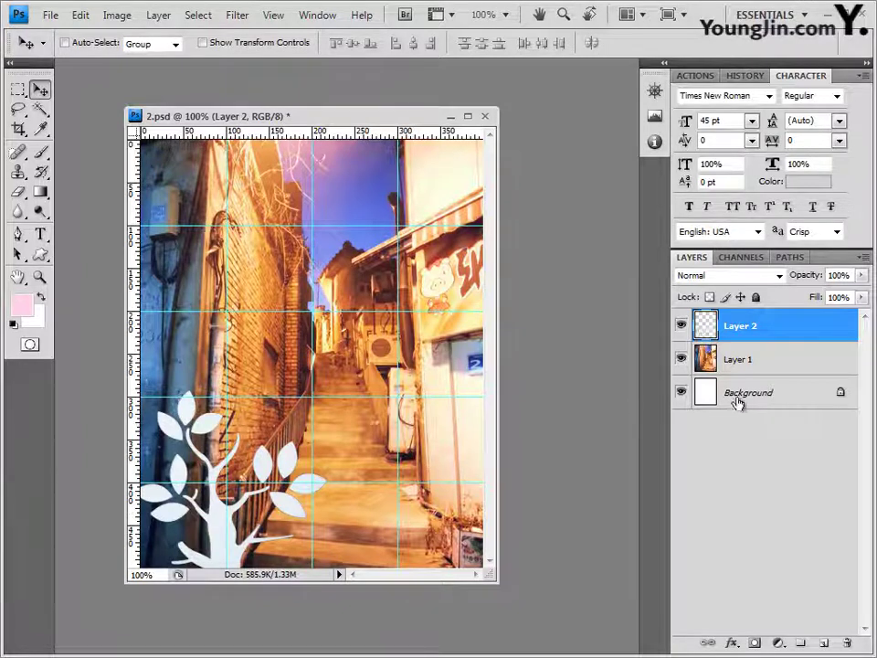
Step: Apply a Drop Shadow layer style with its default settings to the tree layer
{"action": "left_click", "coordinate": [732, 643]}
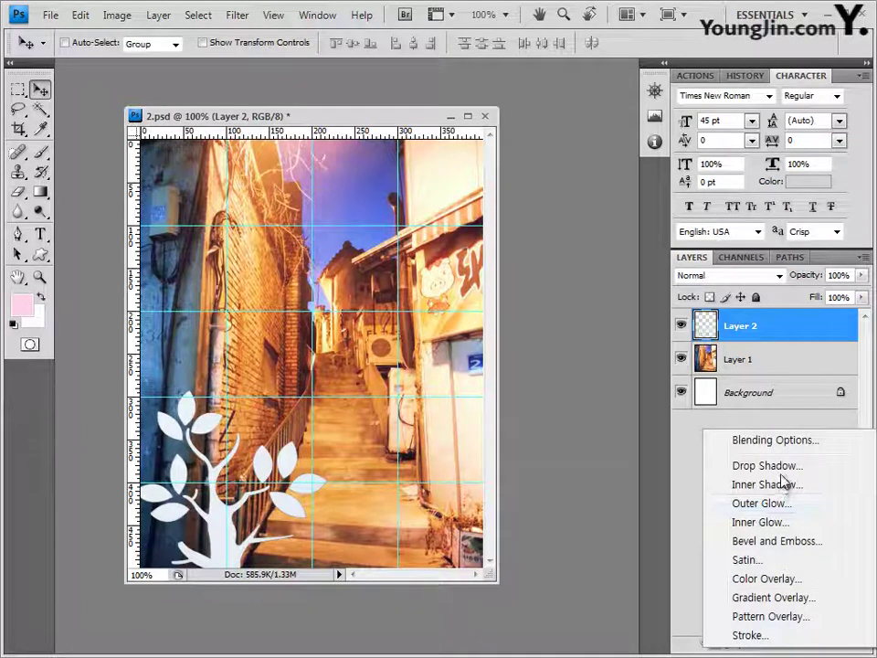
{"action": "left_click", "coordinate": [786, 466]}
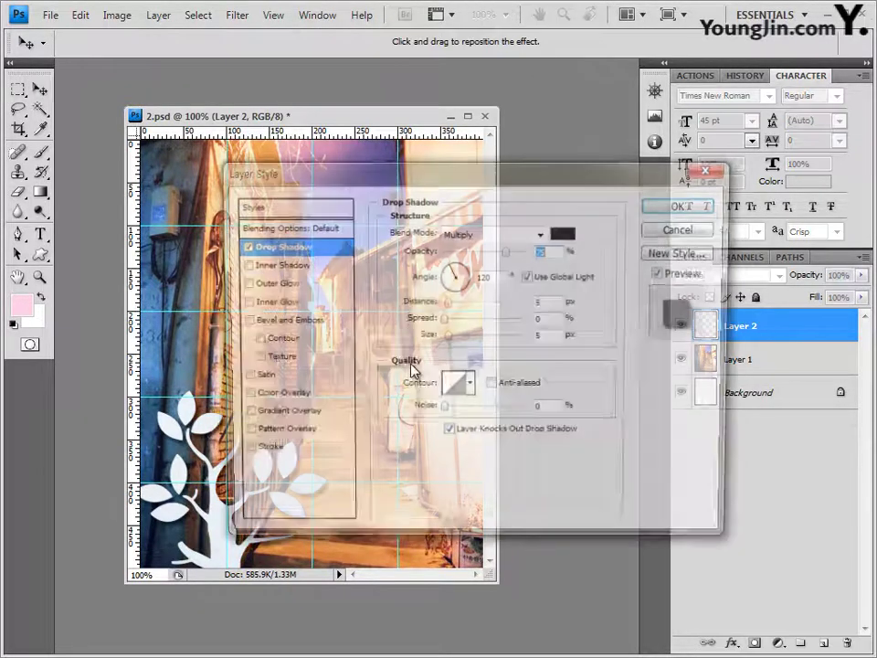
{"action": "left_click", "coordinate": [689, 206]}
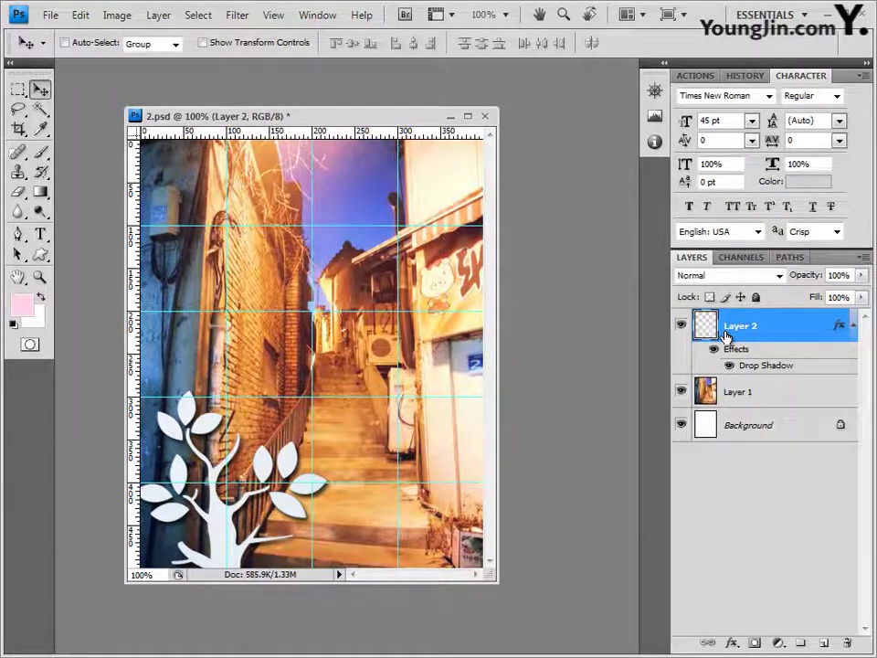
Step: Add a Hue/Saturation adjustment layer above the tree with Colorize on, hue 60, saturation 100 and lightness -35
{"action": "left_click", "coordinate": [779, 645]}
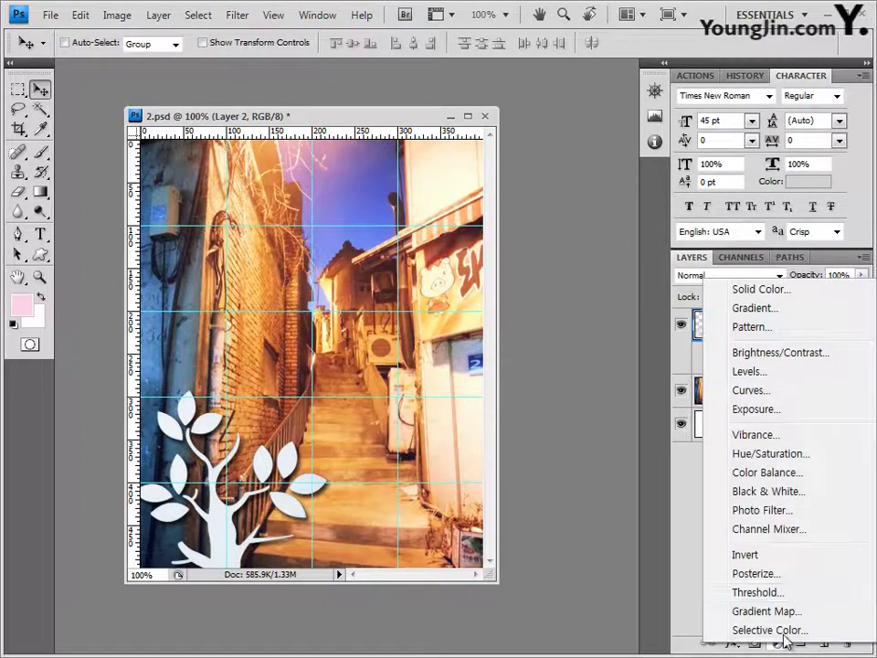
{"action": "left_click", "coordinate": [795, 454]}
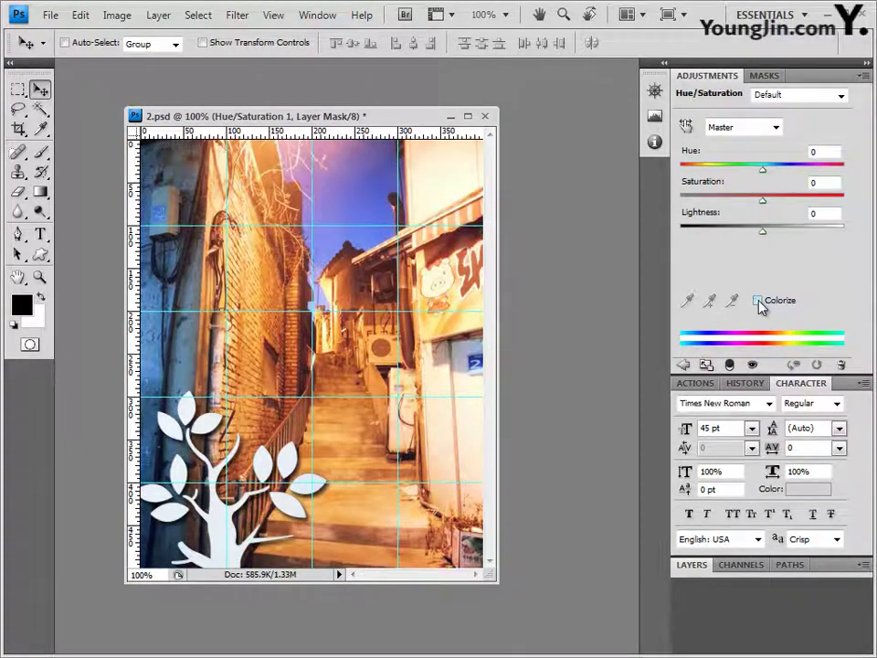
{"action": "left_click", "coordinate": [759, 301]}
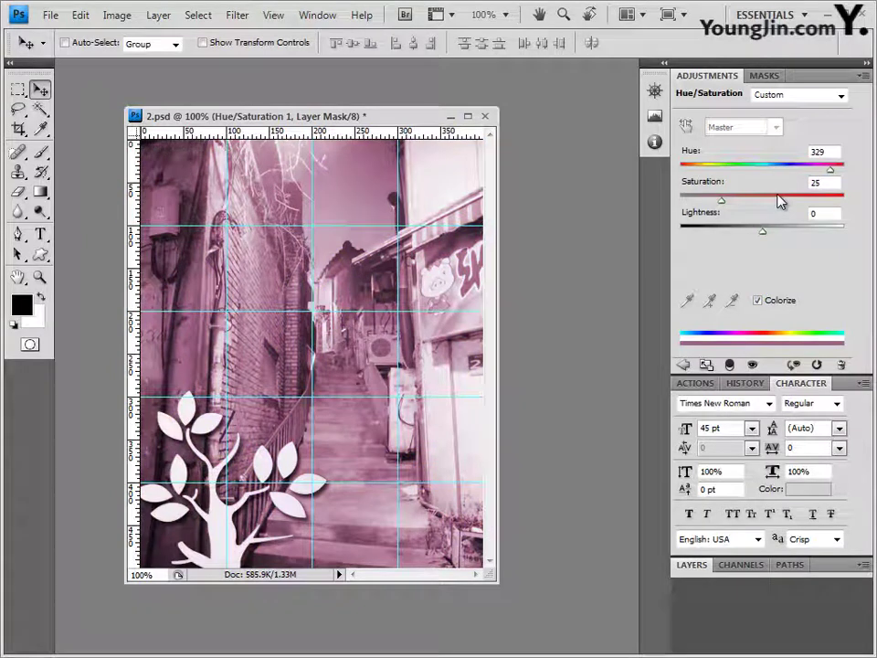
{"action": "left_click", "coordinate": [822, 152]}
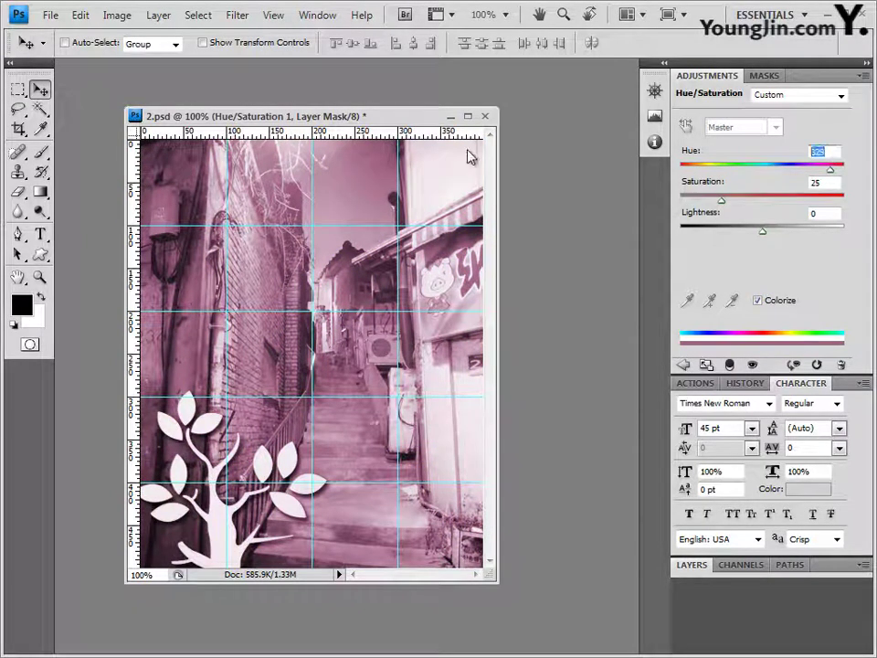
{"action": "type", "text": "60"}
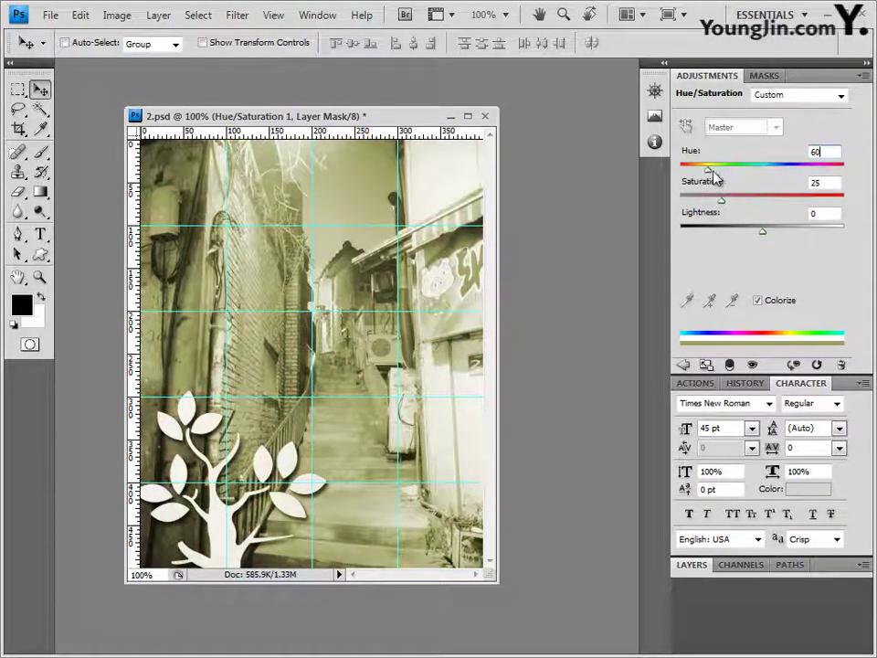
{"action": "left_click", "coordinate": [830, 183]}
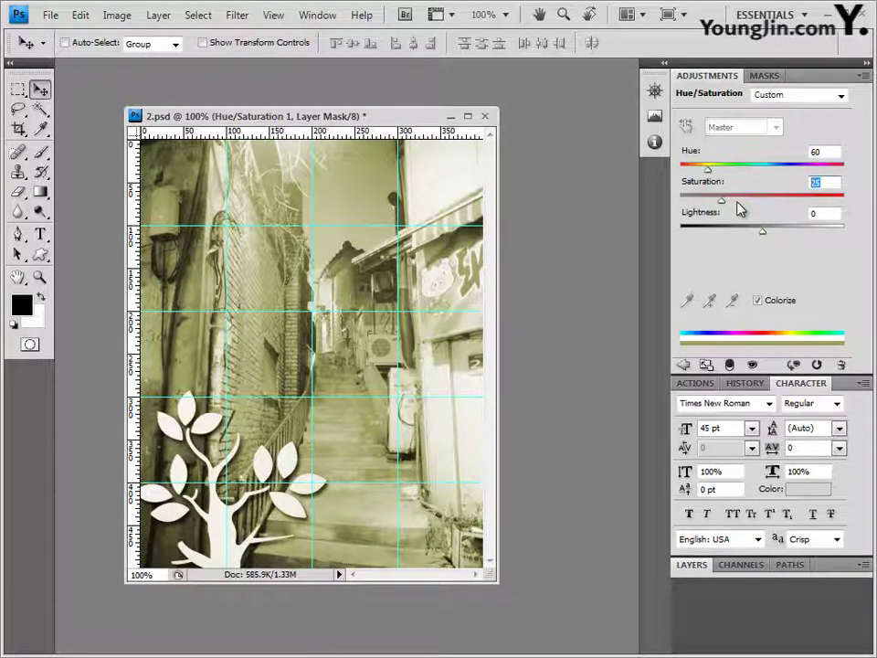
{"action": "type", "text": "100"}
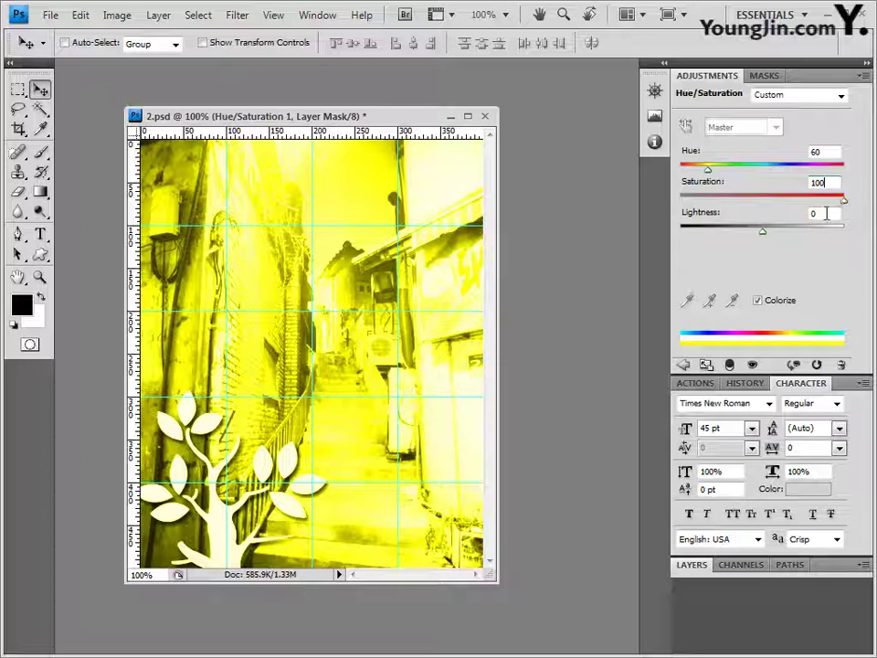
{"action": "key", "text": "Tab"}
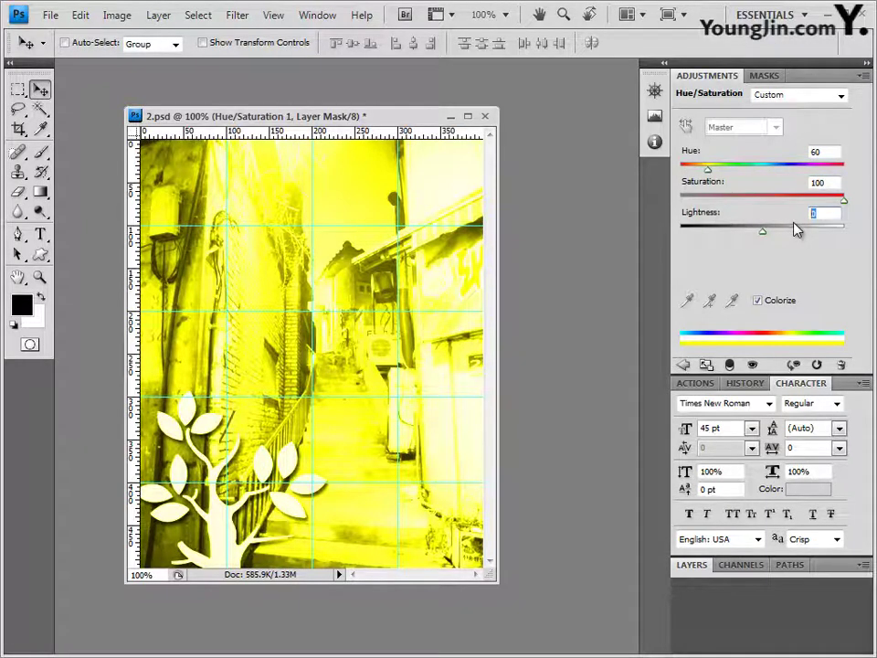
{"action": "type", "text": "-35"}
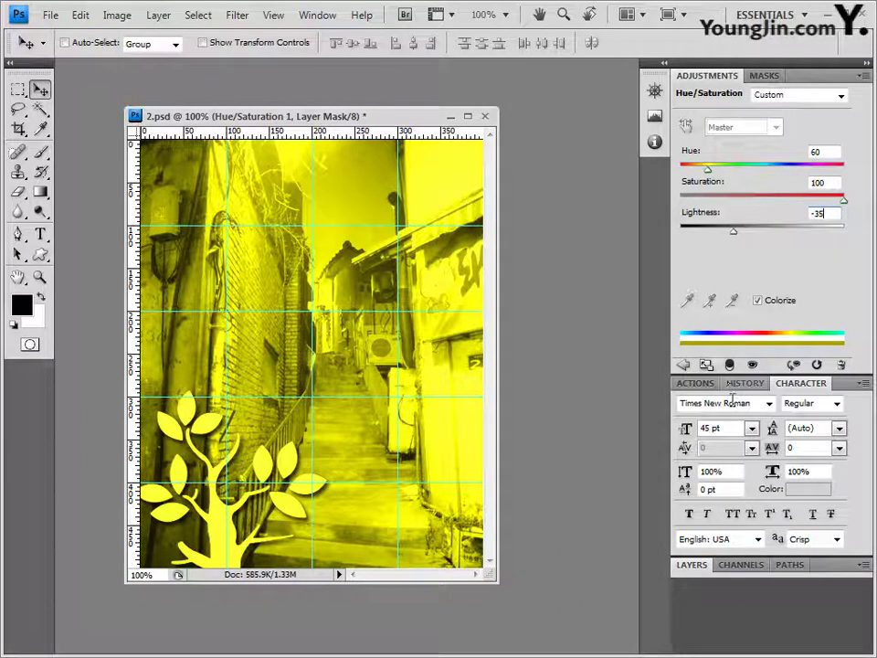
Step: Clip the Hue/Saturation adjustment layer to the tree layer so that it recolours only the tree
{"action": "left_click", "coordinate": [836, 566]}
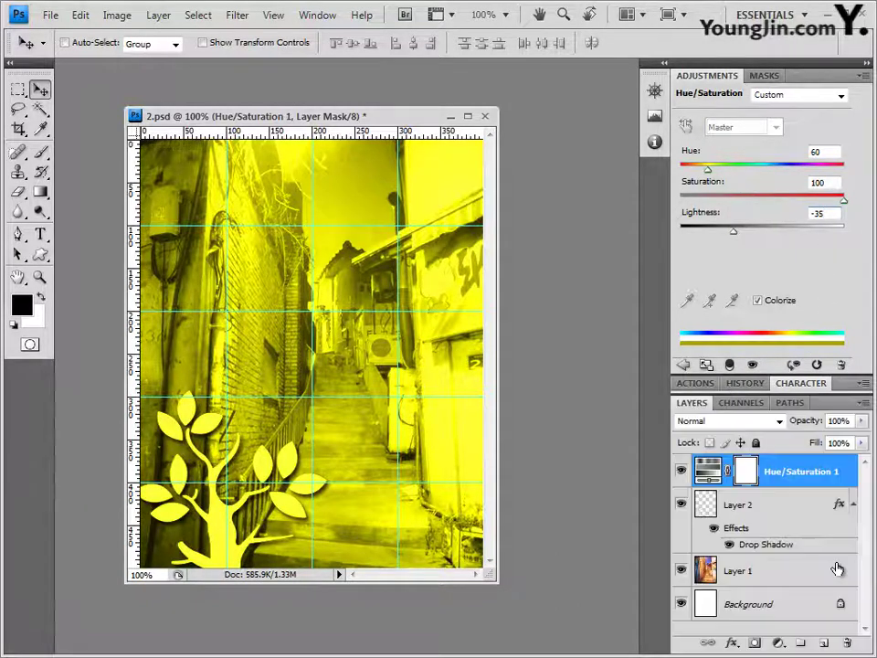
{"action": "left_click", "coordinate": [864, 76]}
{"action": "left_click", "coordinate": [831, 481]}
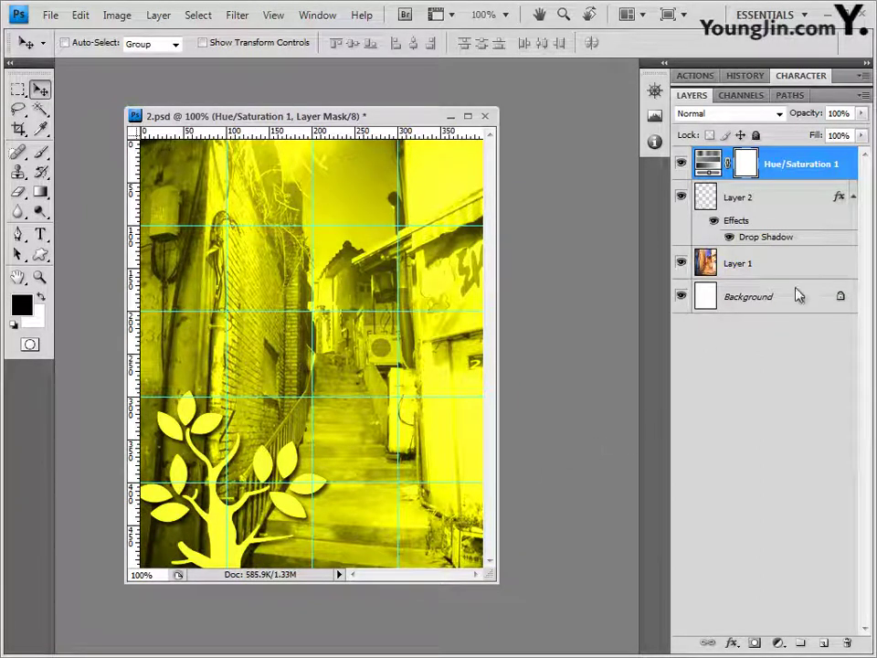
{"action": "key", "text": "alt"}
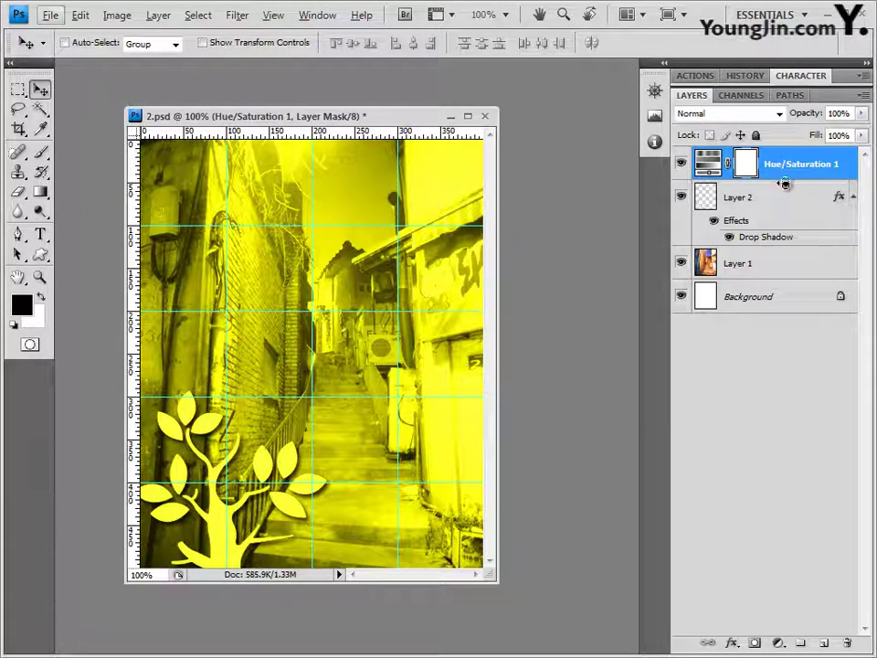
{"action": "key", "text": "alt"}
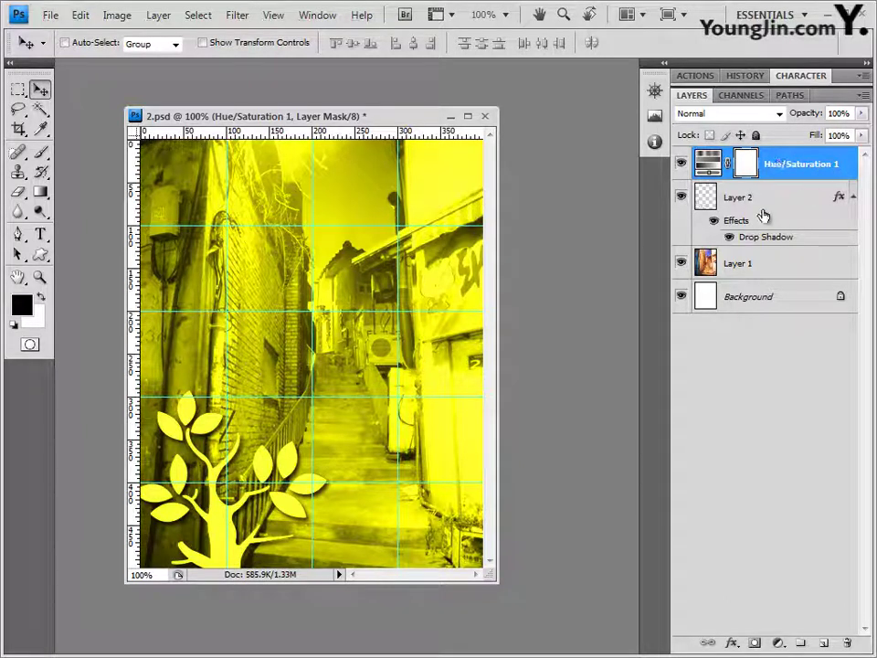
{"action": "key", "text": "alt"}
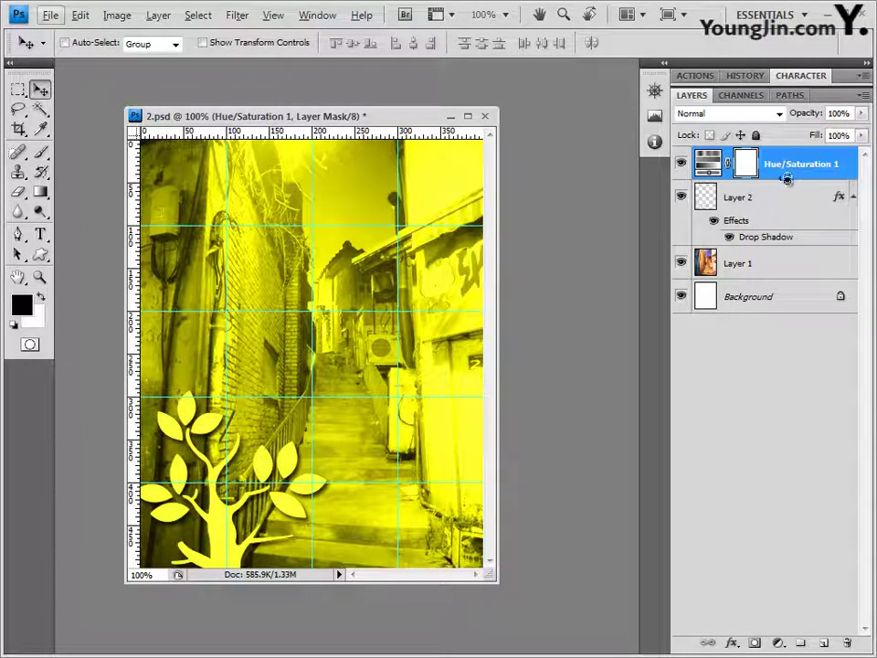
{"action": "left_click", "coordinate": [786, 179], "text": "alt"}
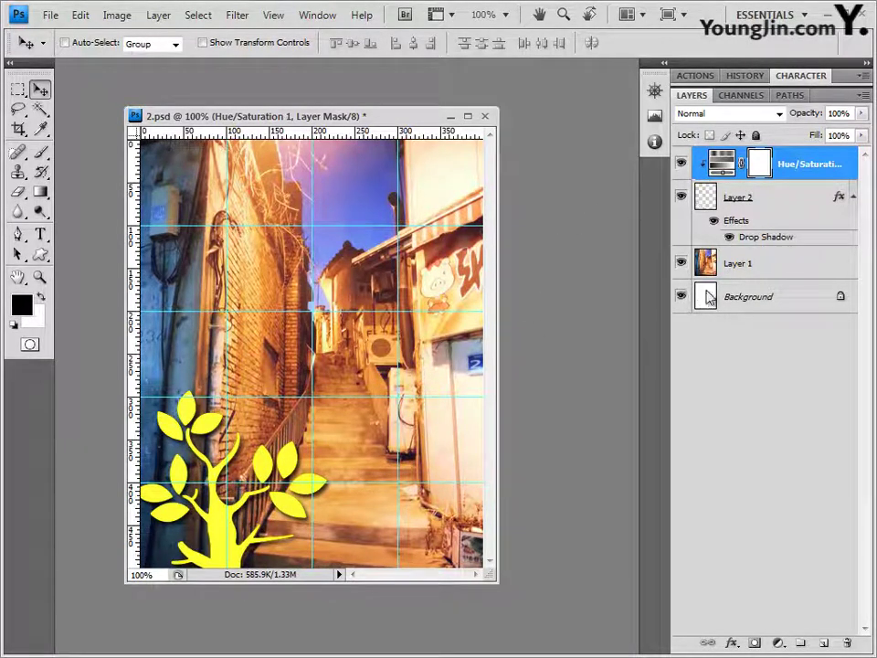
Step: Duplicate the alley photo layer and move the copy to the top of the layer stack
{"action": "left_click", "coordinate": [779, 262]}
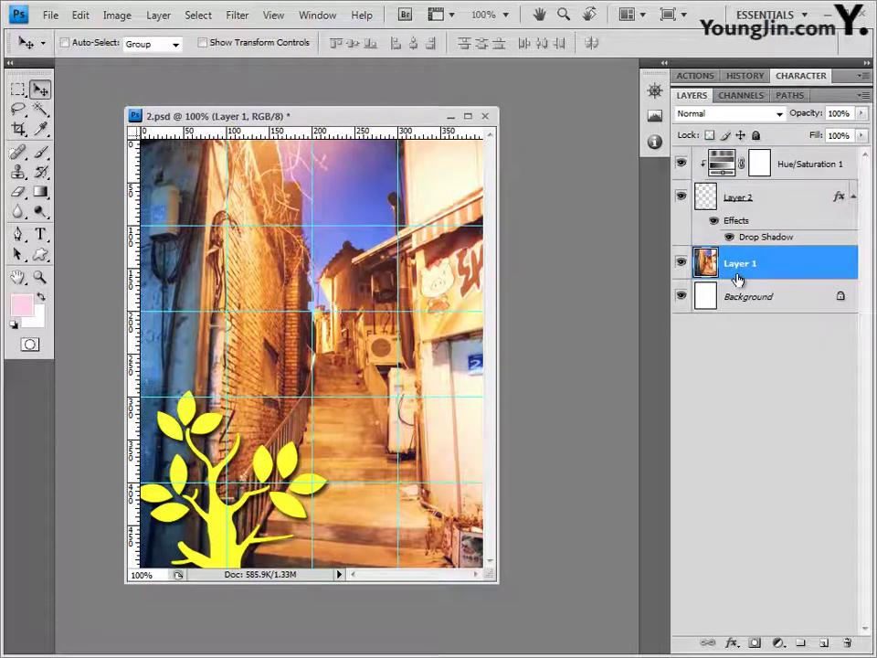
{"action": "key", "text": "ctrl+j"}
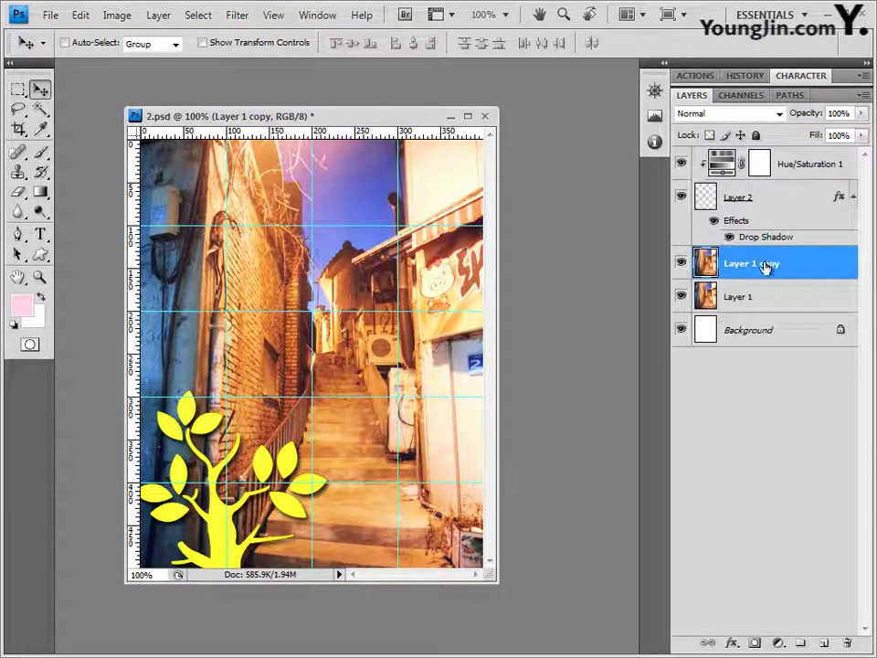
{"action": "left_click_drag", "start_coordinate": [765, 267], "coordinate": [766, 152]}
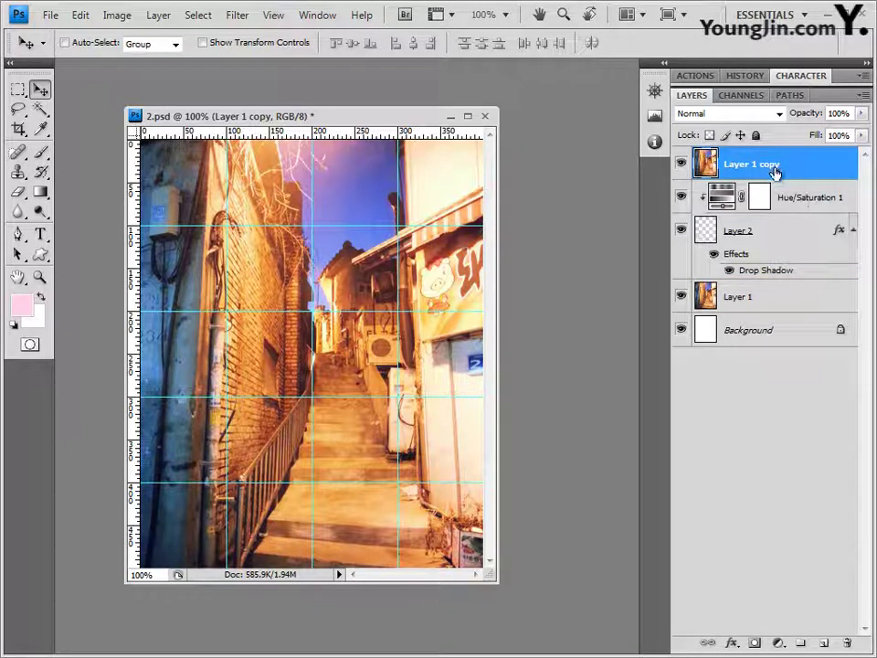
Step: Cut an opening of about 330 x 420 px out of Layer 1 copy, with the rectangular selection smoothed by 5 pixels, and deselect
{"action": "left_click", "coordinate": [18, 91]}
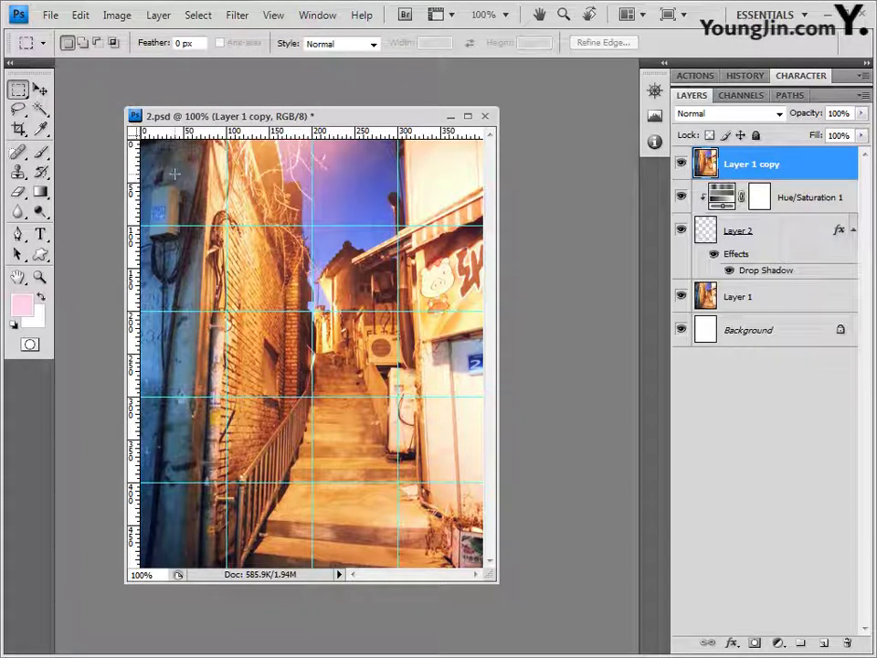
{"action": "left_click_drag", "start_coordinate": [427, 572], "coordinate": [455, 529]}
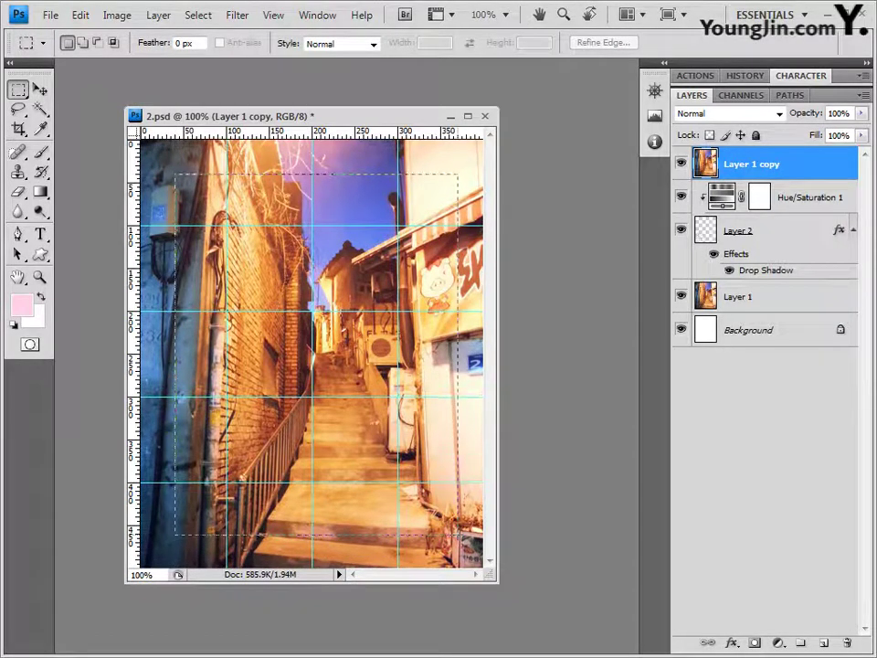
{"action": "left_click_drag", "start_coordinate": [454, 532], "coordinate": [454, 535]}
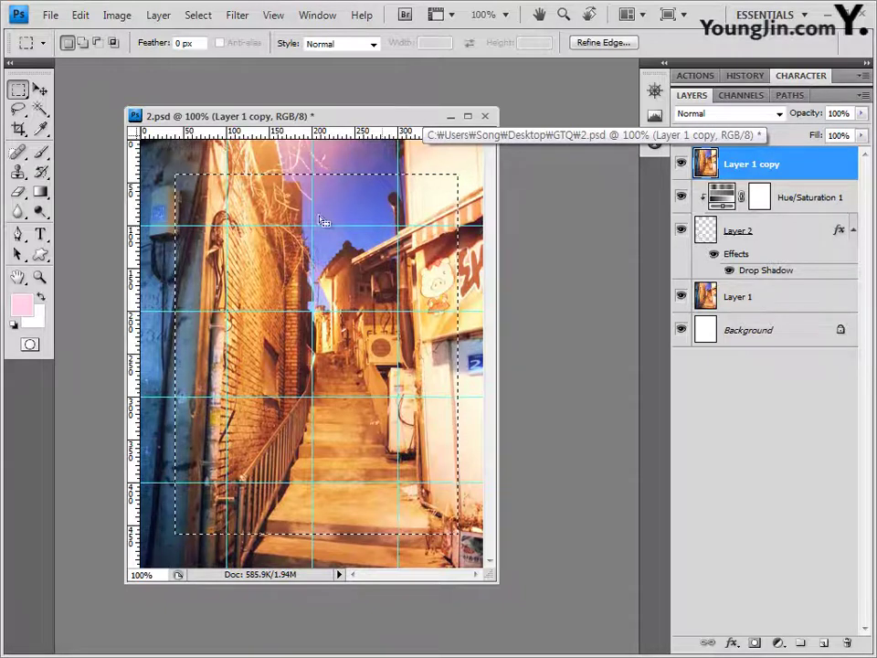
{"action": "left_click", "coordinate": [203, 18]}
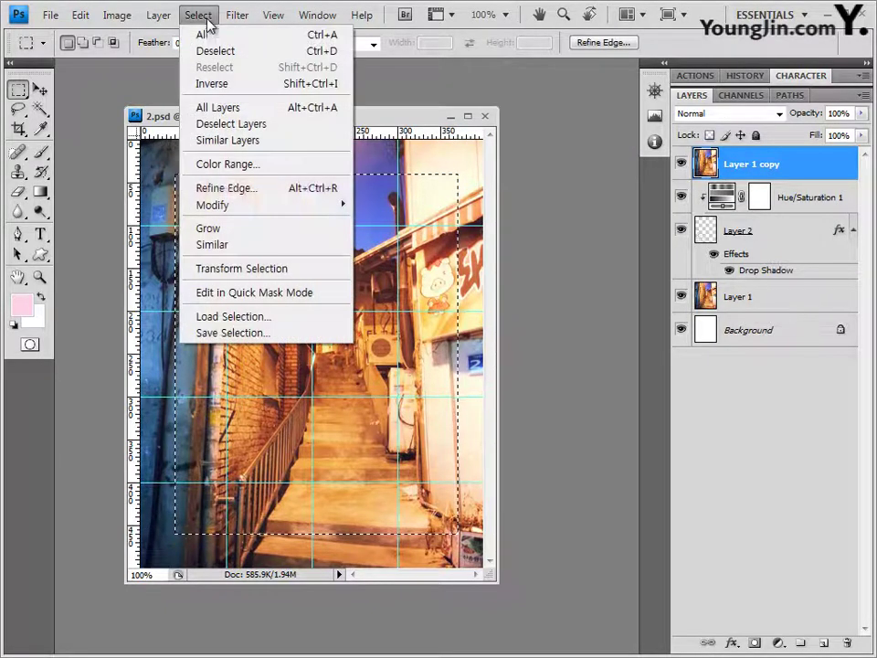
{"action": "mouse_move", "coordinate": [251, 209]}
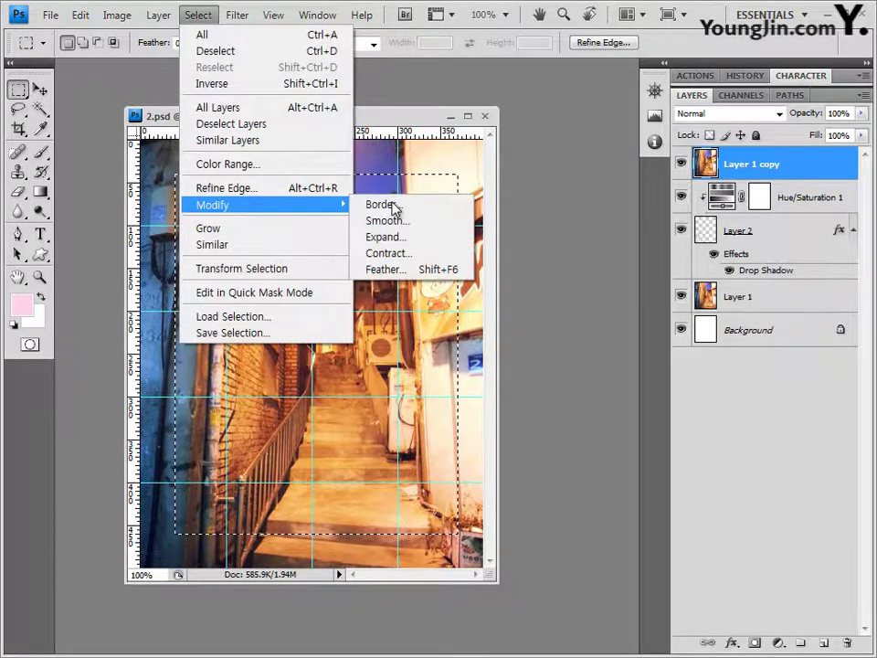
{"action": "left_click", "coordinate": [440, 227]}
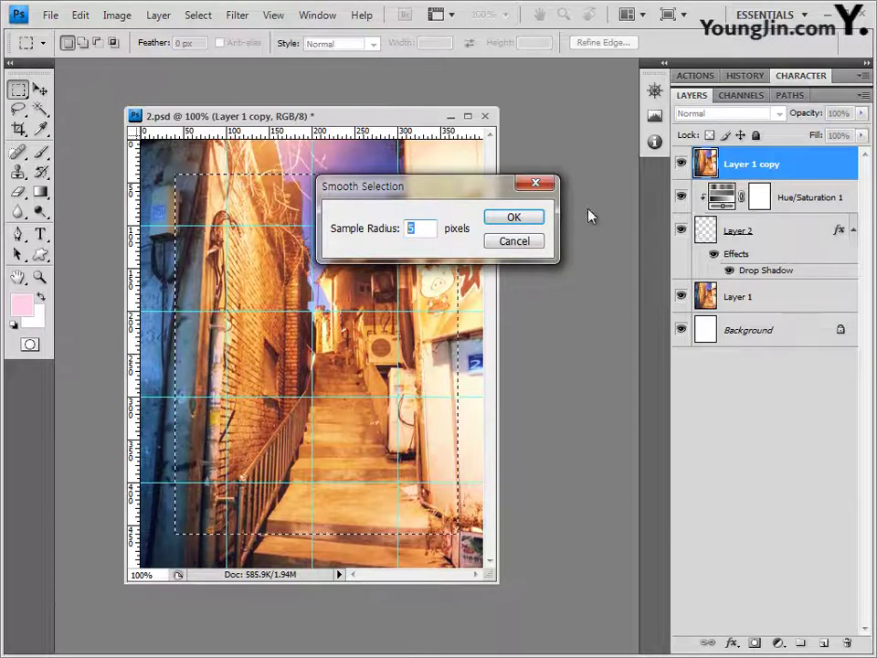
{"action": "left_click", "coordinate": [523, 218]}
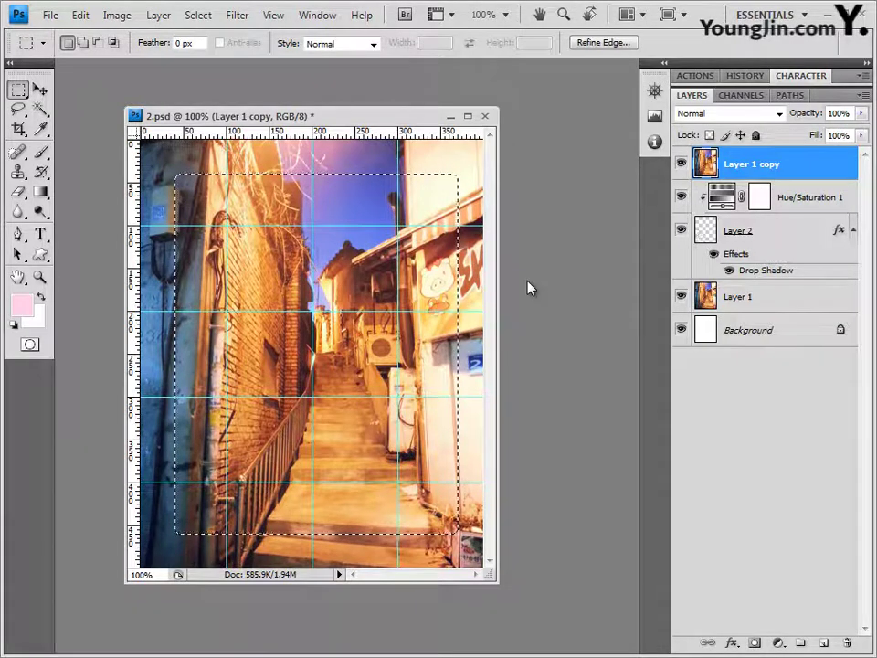
{"action": "key", "text": "Delete"}
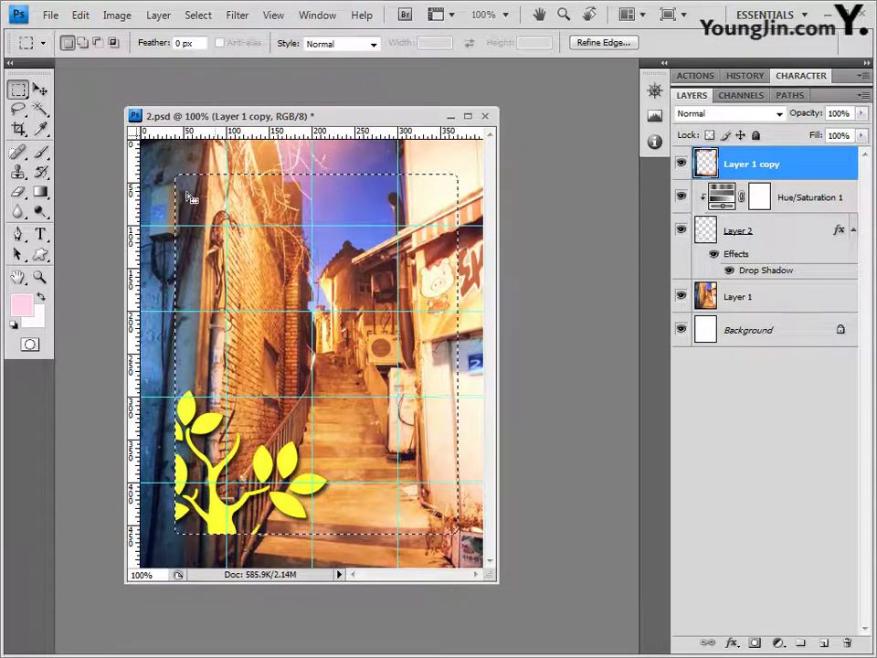
{"action": "key", "text": "ctrl+d"}
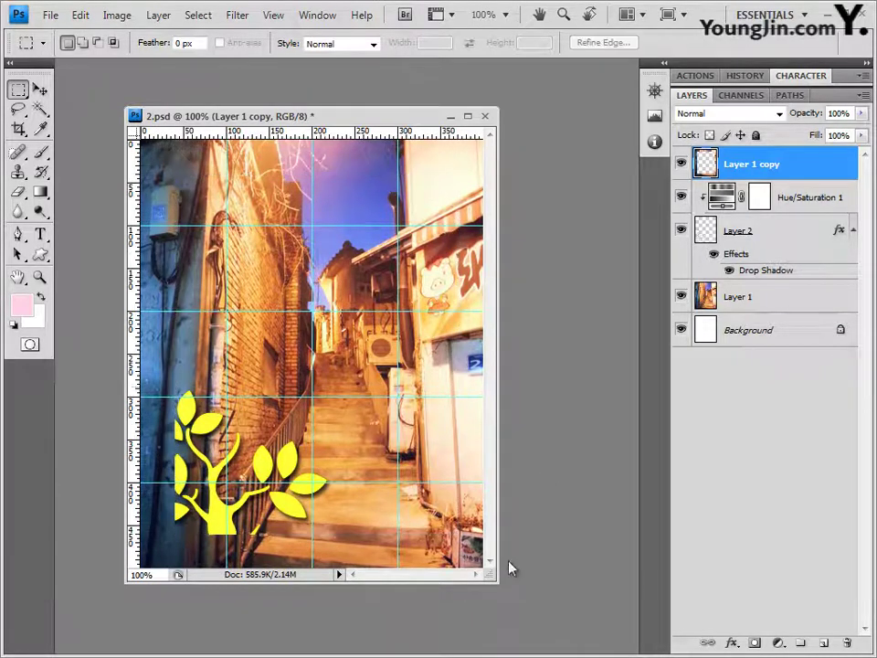
Step: Apply a 4 px outside Stroke in colour 006699 and a default Drop Shadow to the frame on Layer 1 copy
{"action": "left_click", "coordinate": [733, 646]}
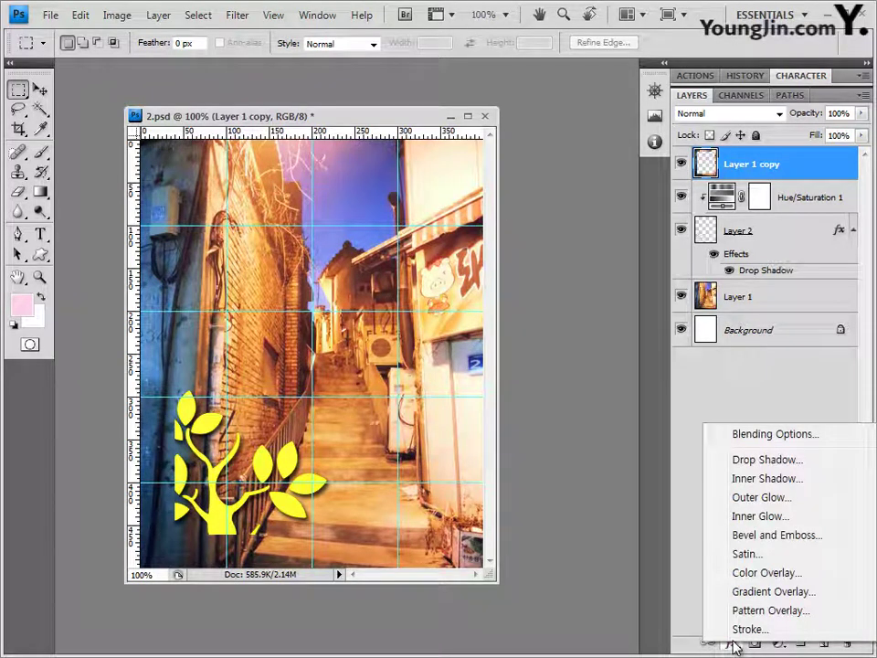
{"action": "left_click", "coordinate": [744, 628]}
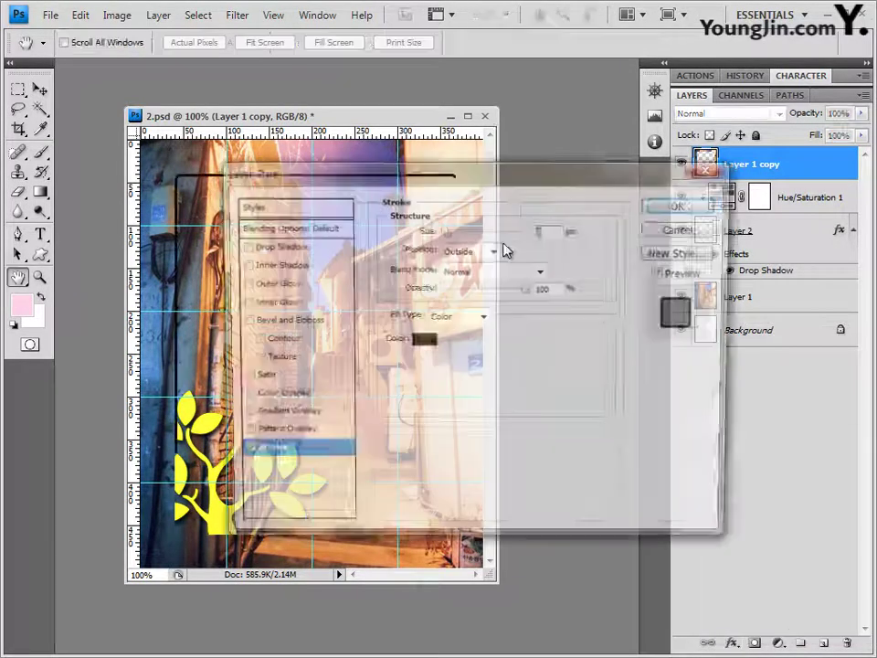
{"action": "left_click_drag", "start_coordinate": [525, 181], "coordinate": [485, 189]}
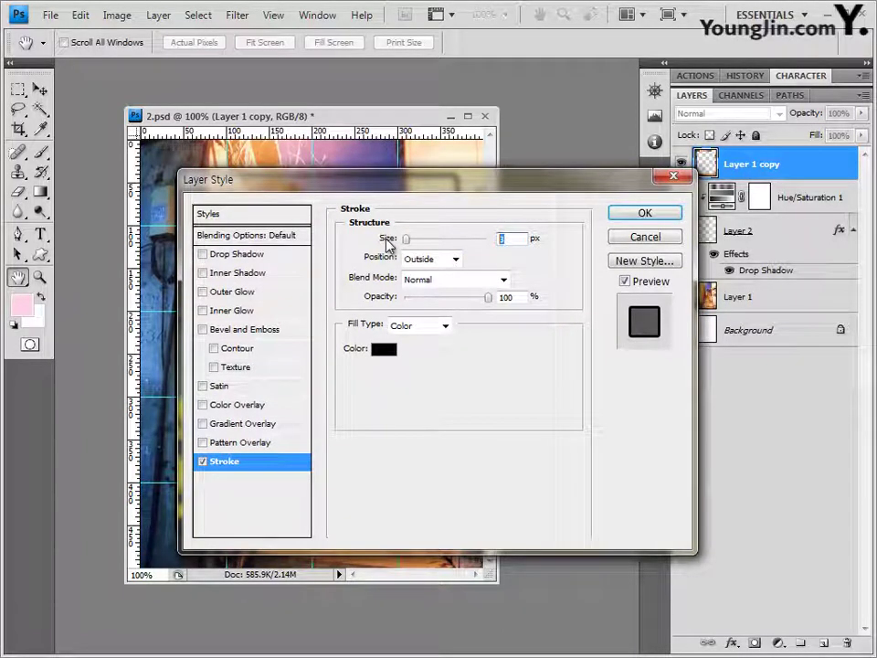
{"action": "type", "text": "4"}
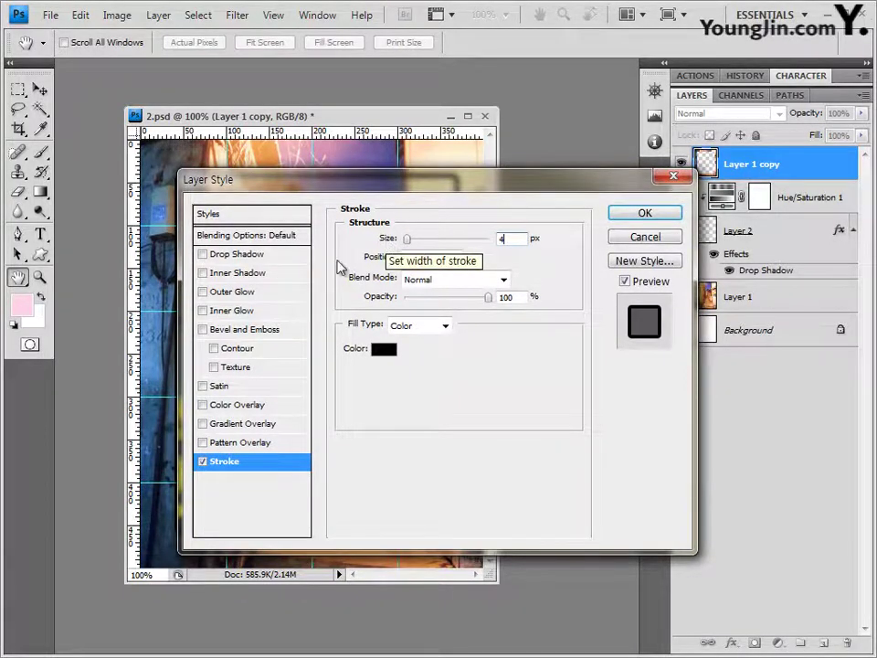
{"action": "left_click", "coordinate": [382, 348]}
{"action": "left_click", "coordinate": [512, 519]}
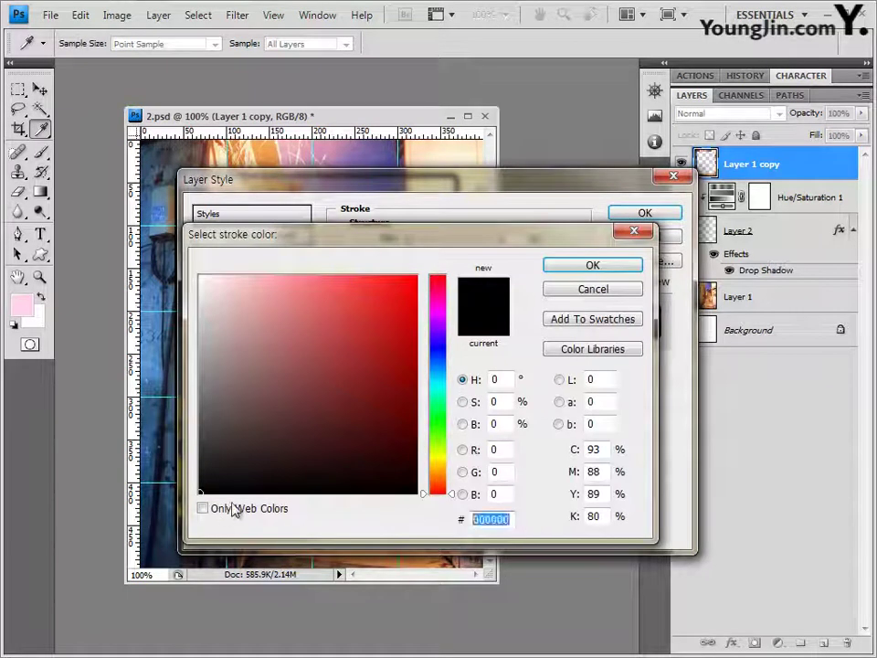
{"action": "type", "text": "006"}
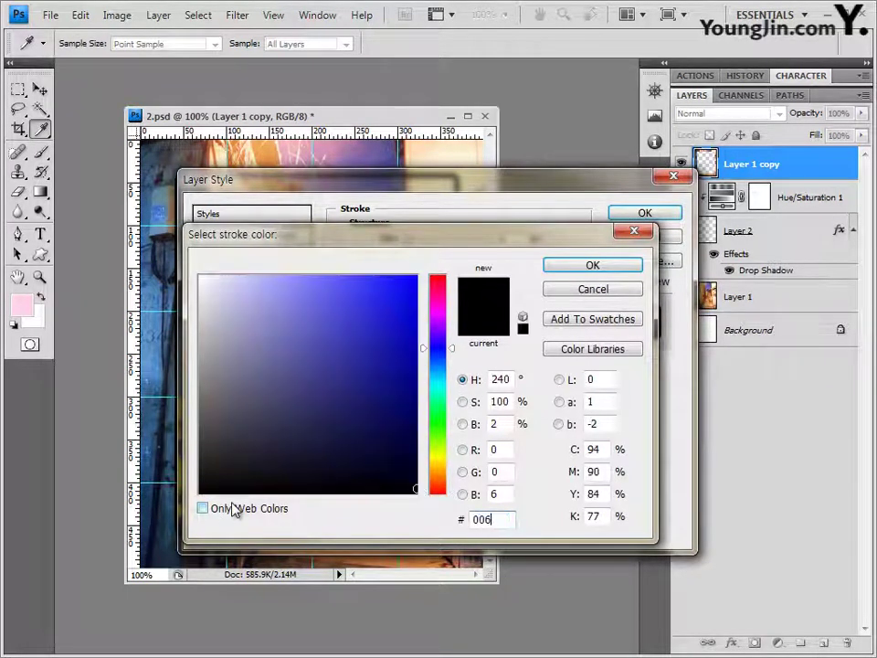
{"action": "type", "text": "699"}
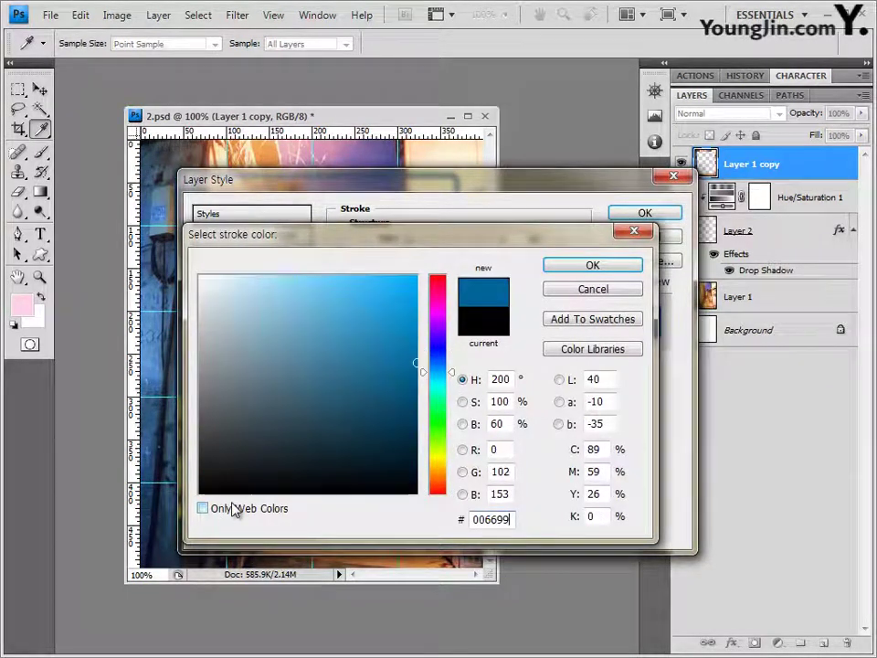
{"action": "left_click", "coordinate": [594, 267]}
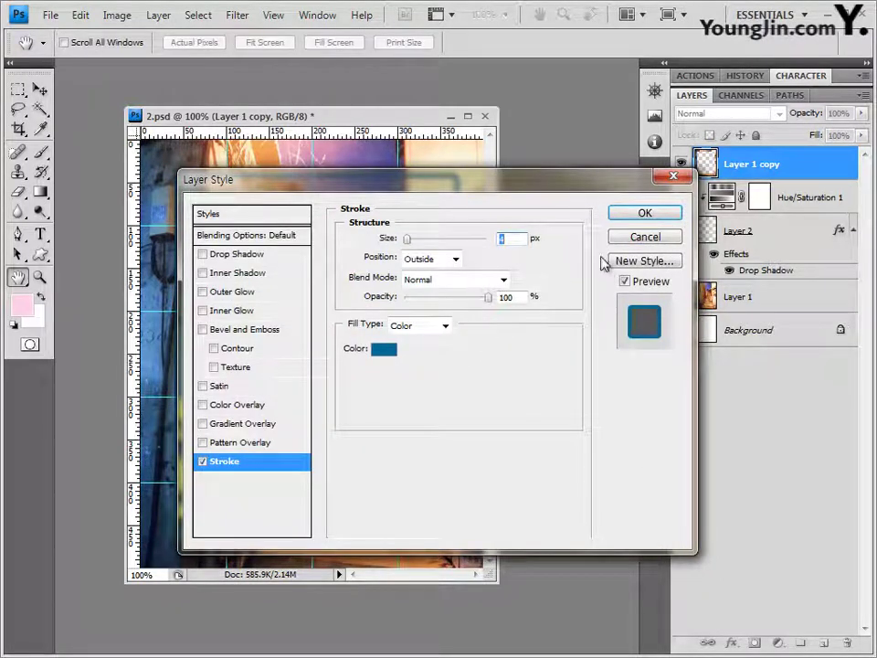
{"action": "left_click", "coordinate": [656, 222]}
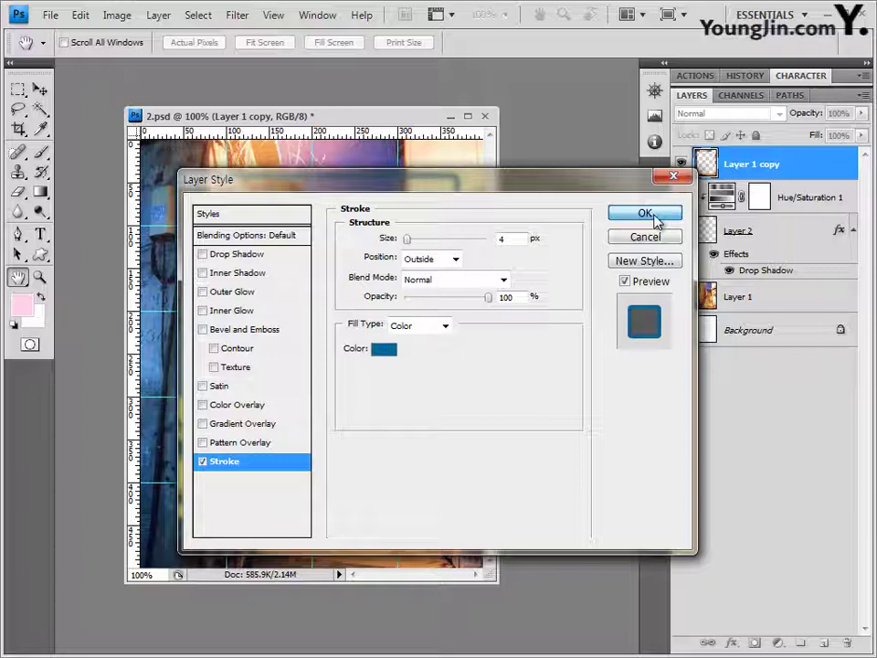
{"action": "left_click", "coordinate": [252, 254]}
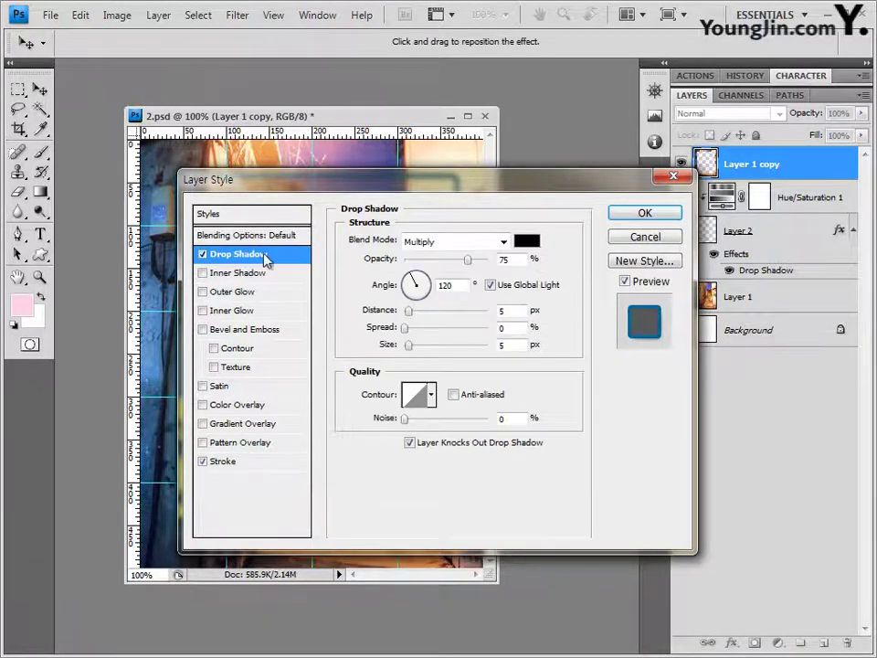
{"action": "left_click", "coordinate": [650, 215]}
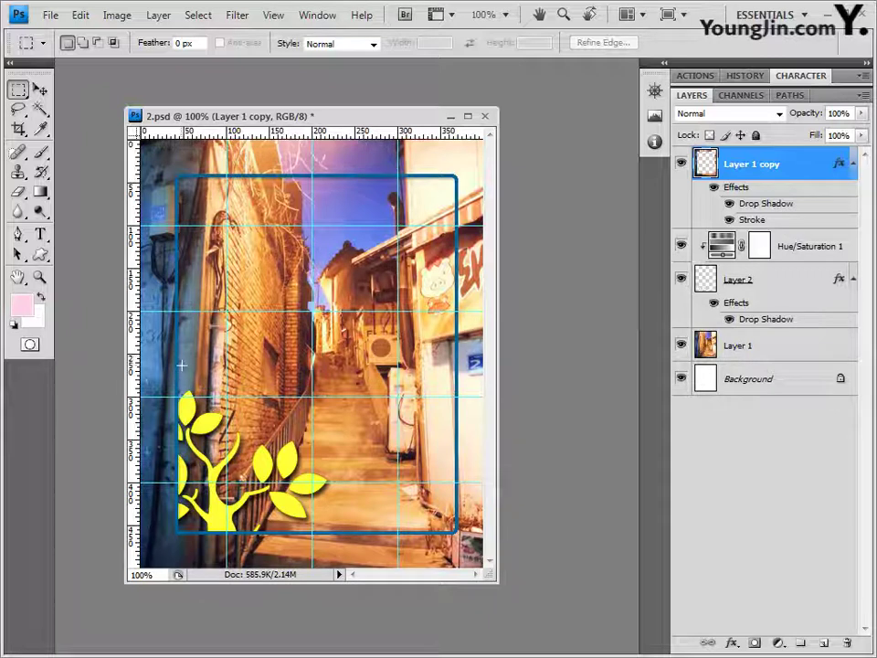
Step: Set the Drop Shadow of the frame on Layer 1 copy to a distance of 10 px and a size of 10 px
{"action": "double_click", "coordinate": [777, 209]}
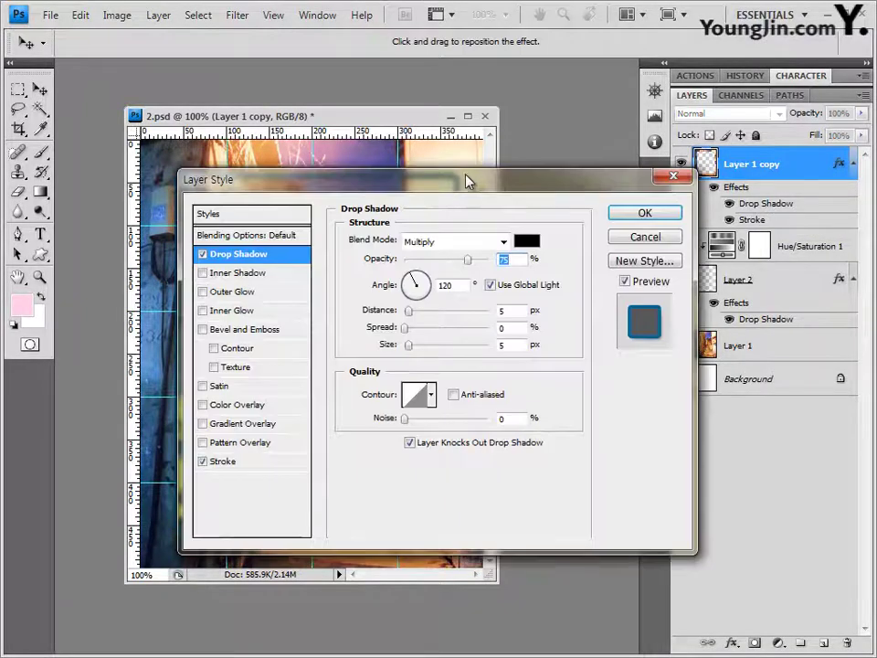
{"action": "left_click_drag", "start_coordinate": [513, 211], "coordinate": [539, 159]}
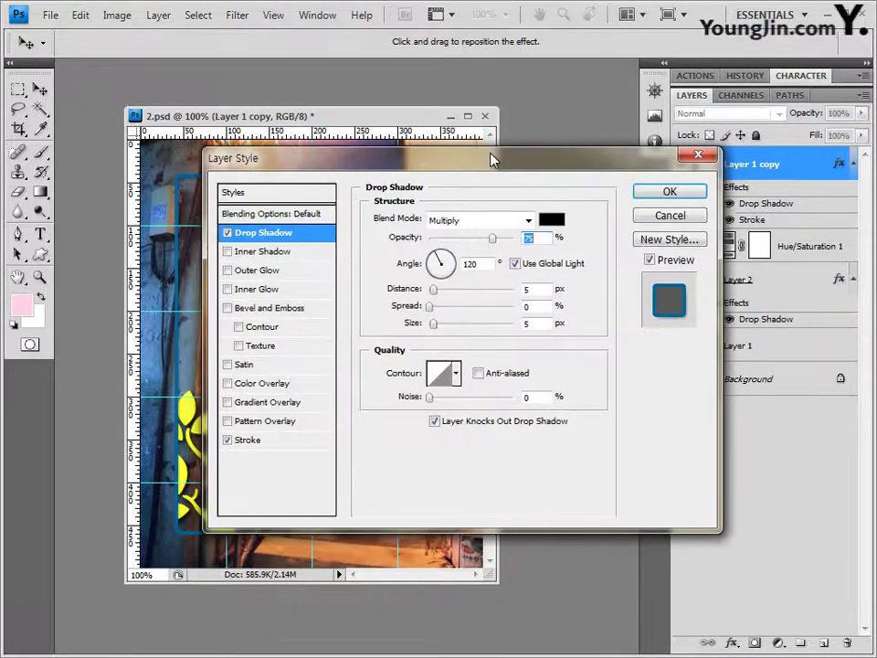
{"action": "double_click", "coordinate": [536, 289]}
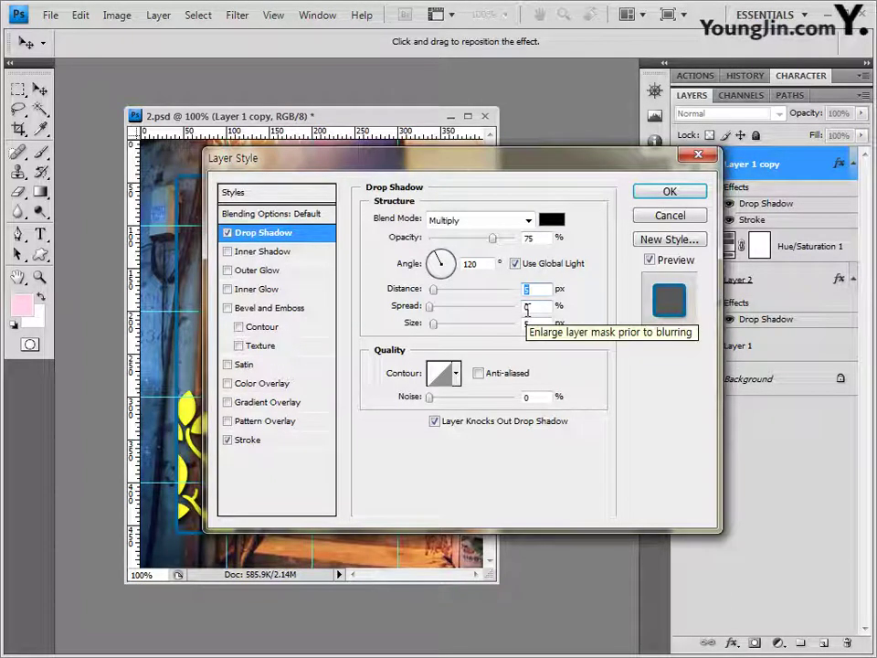
{"action": "type", "text": "10"}
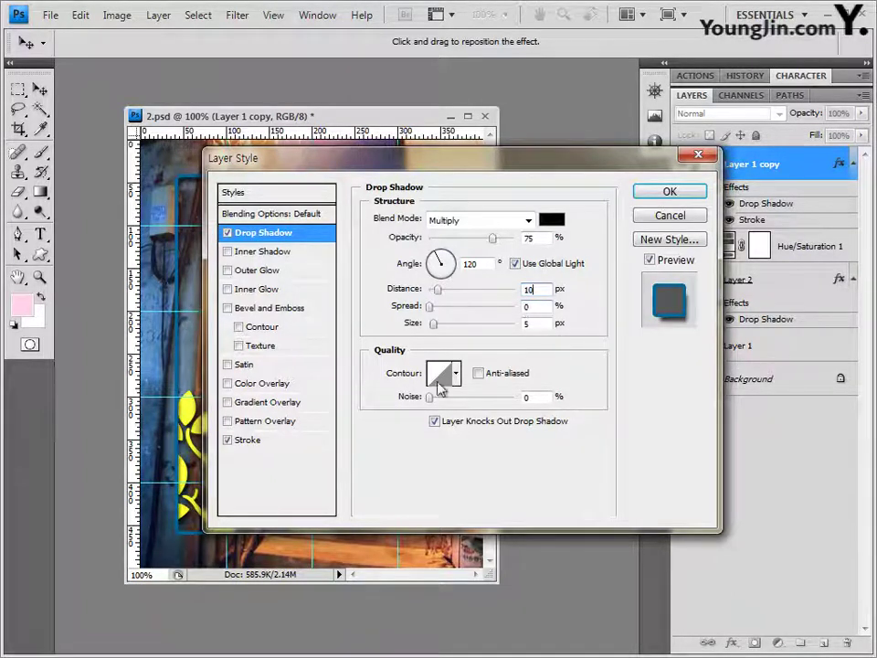
{"action": "double_click", "coordinate": [533, 324]}
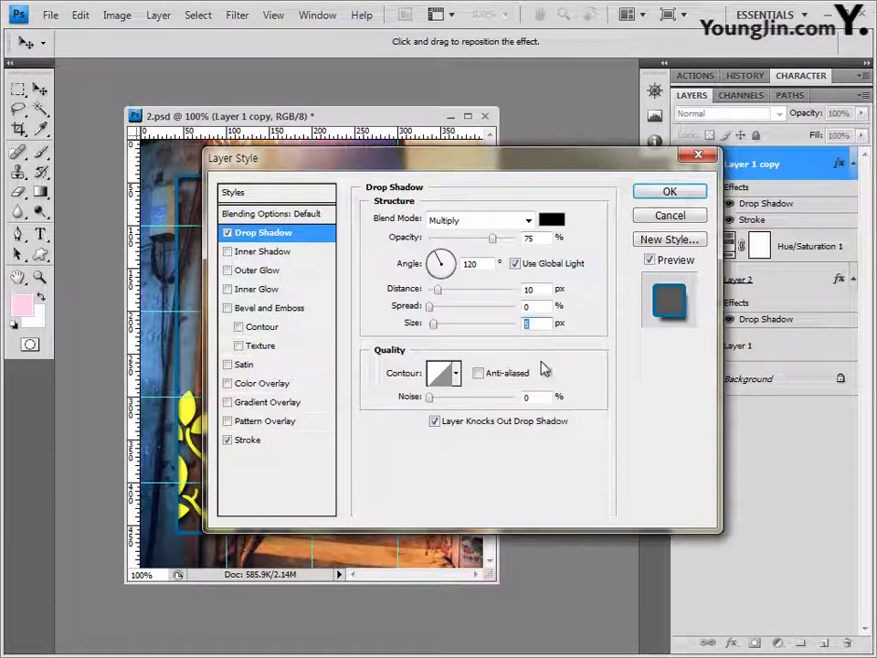
{"action": "type", "text": "10"}
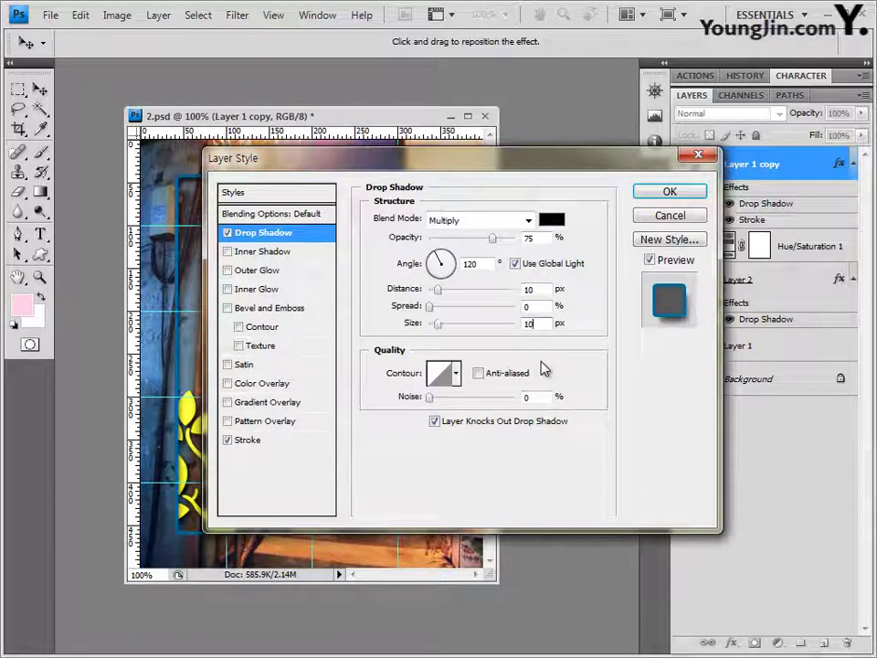
{"action": "left_click_drag", "start_coordinate": [474, 163], "coordinate": [561, 249]}
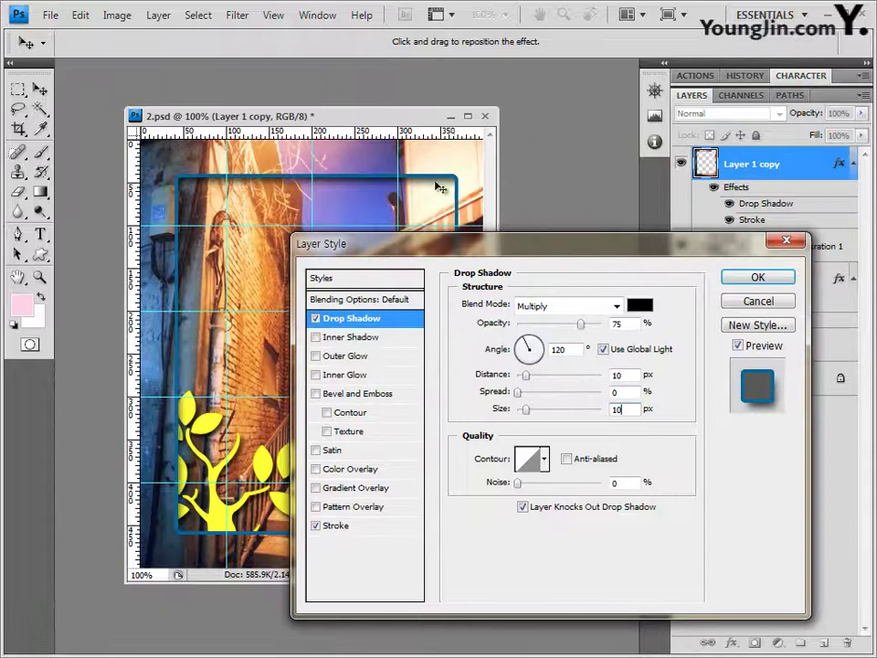
{"action": "left_click", "coordinate": [759, 278]}
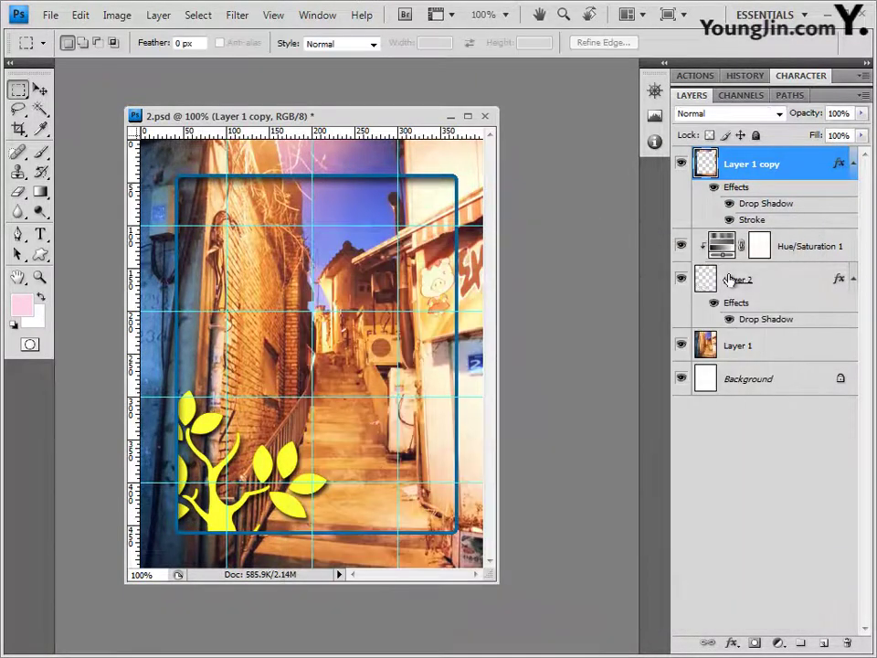
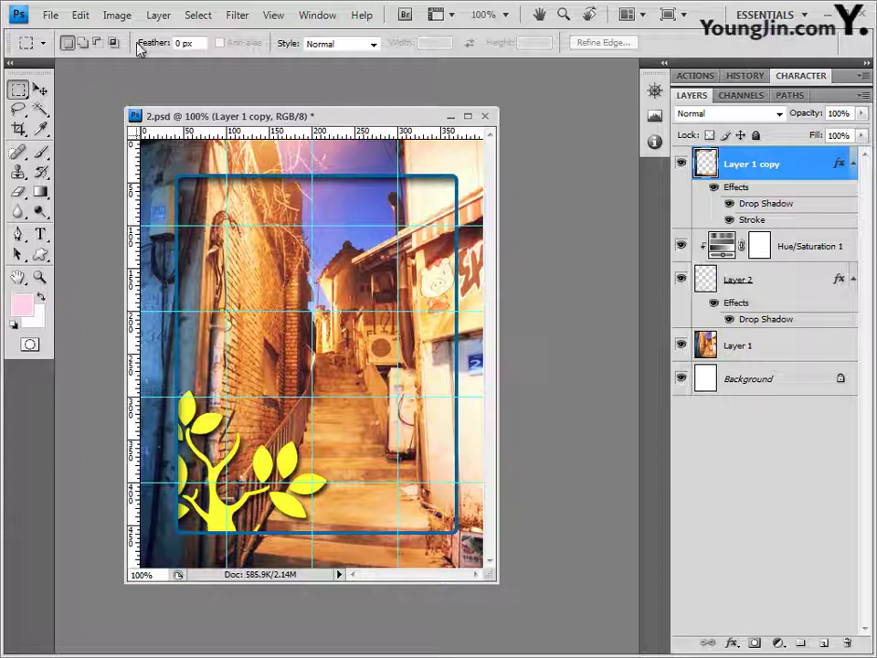
Step: Open the book photo 2급-4.JPG from the 기출문제05 folder and float it in its own document window
{"action": "key", "text": "alt+Tab"}
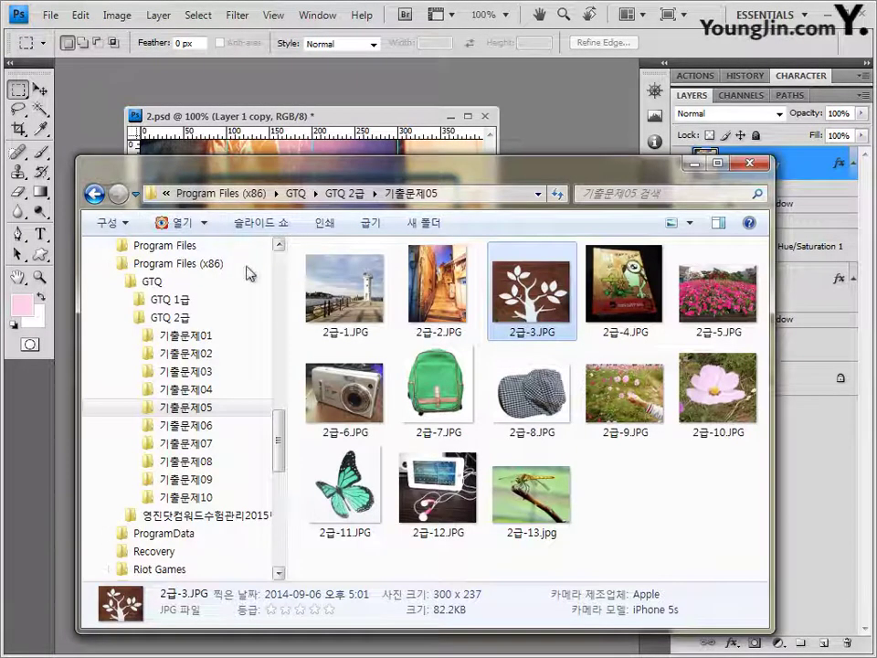
{"action": "left_click_drag", "start_coordinate": [613, 300], "coordinate": [270, 143]}
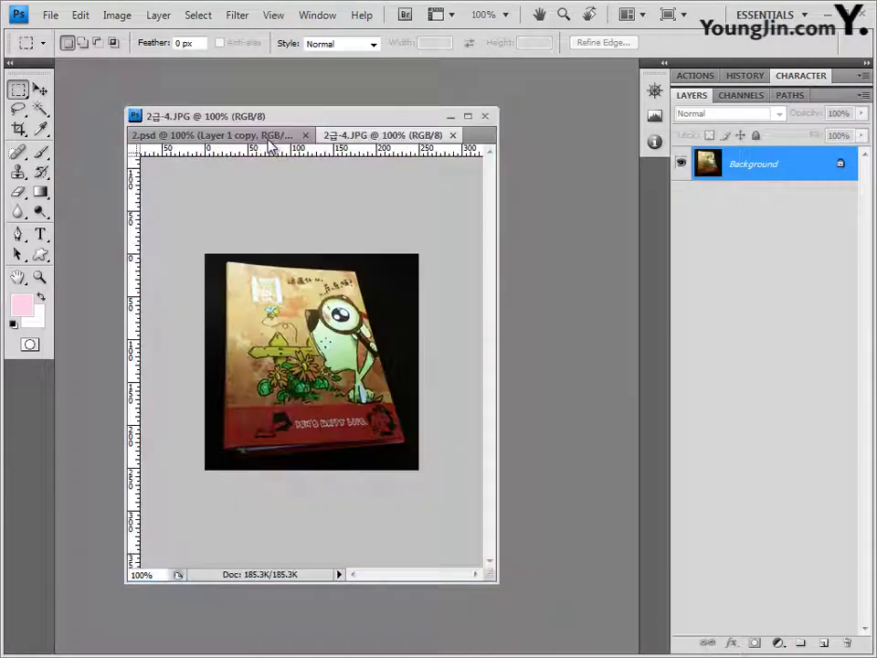
{"action": "left_click_drag", "start_coordinate": [365, 135], "coordinate": [209, 111]}
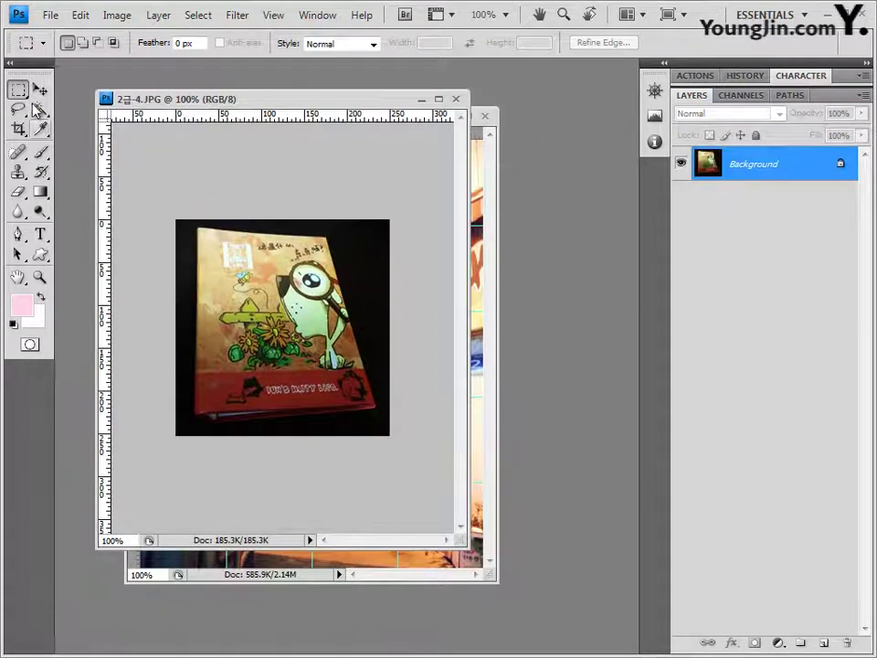
Step: Outline the book in 2급-4.JPG with the Polygonal Lasso, copy it and paste it into 2.psd
{"action": "left_click_drag", "start_coordinate": [18, 109], "coordinate": [53, 132]}
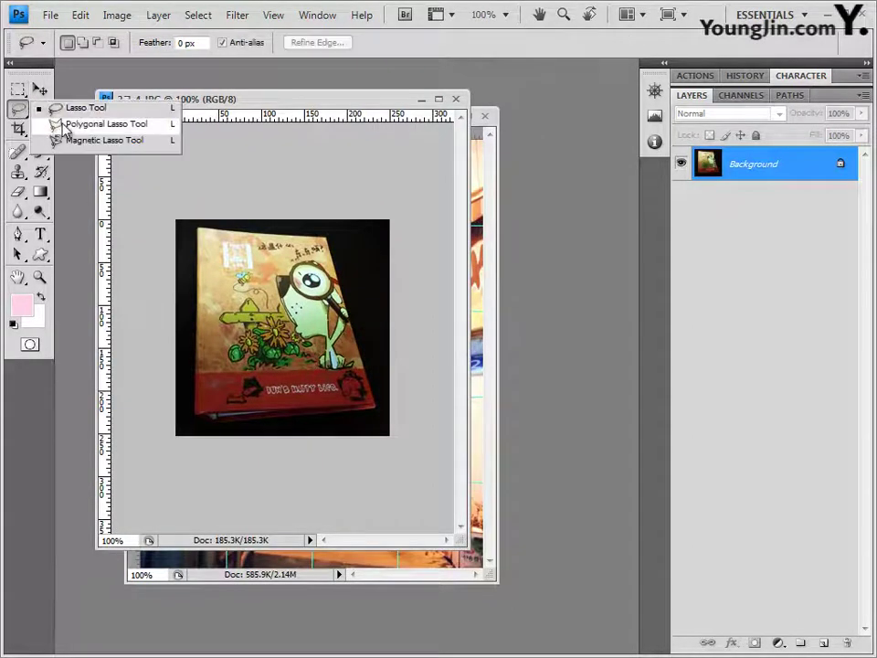
{"action": "left_click", "coordinate": [71, 124]}
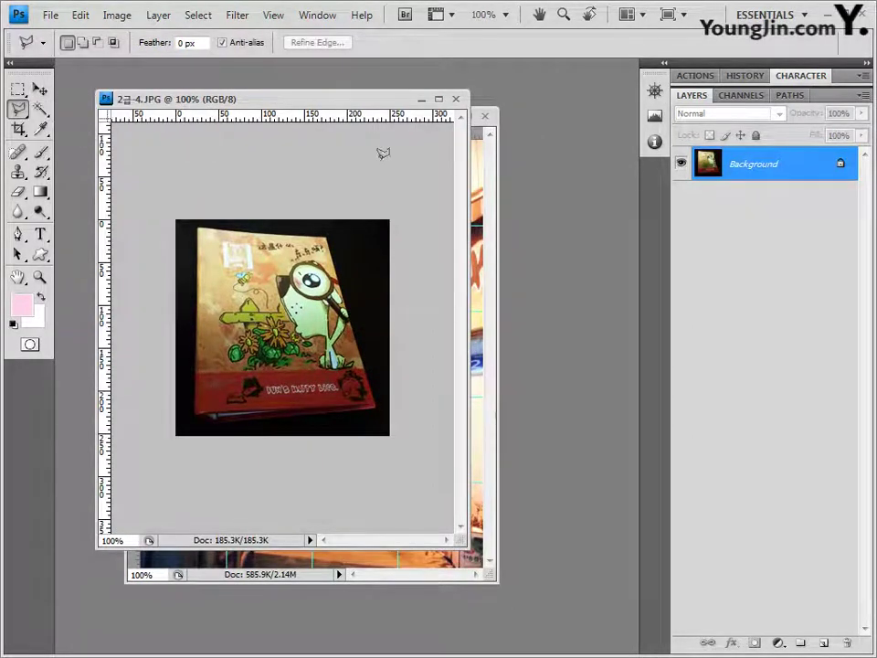
{"action": "left_click", "coordinate": [199, 221]}
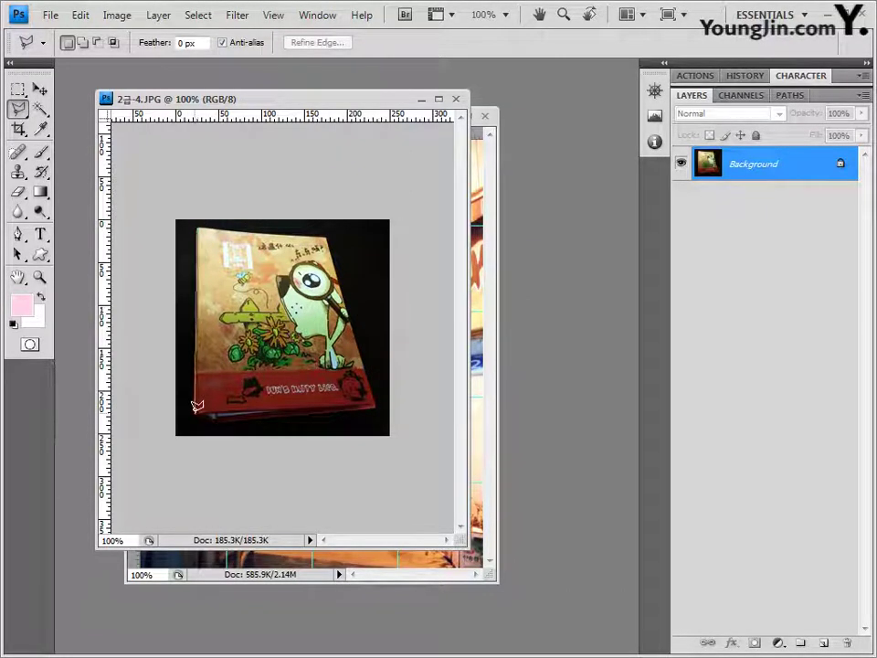
{"action": "left_click", "coordinate": [196, 410]}
{"action": "left_click", "coordinate": [216, 418]}
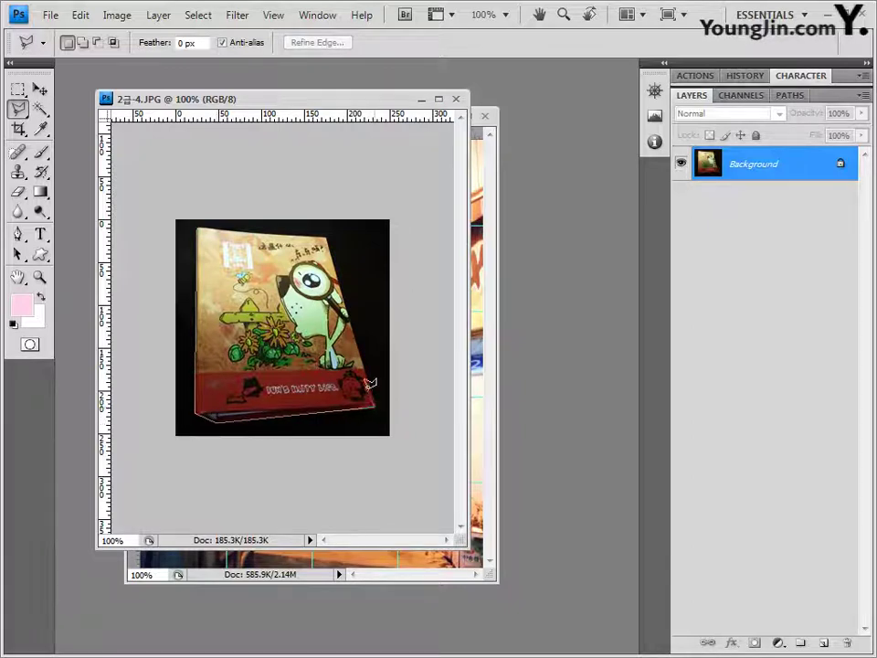
{"action": "left_click", "coordinate": [327, 232]}
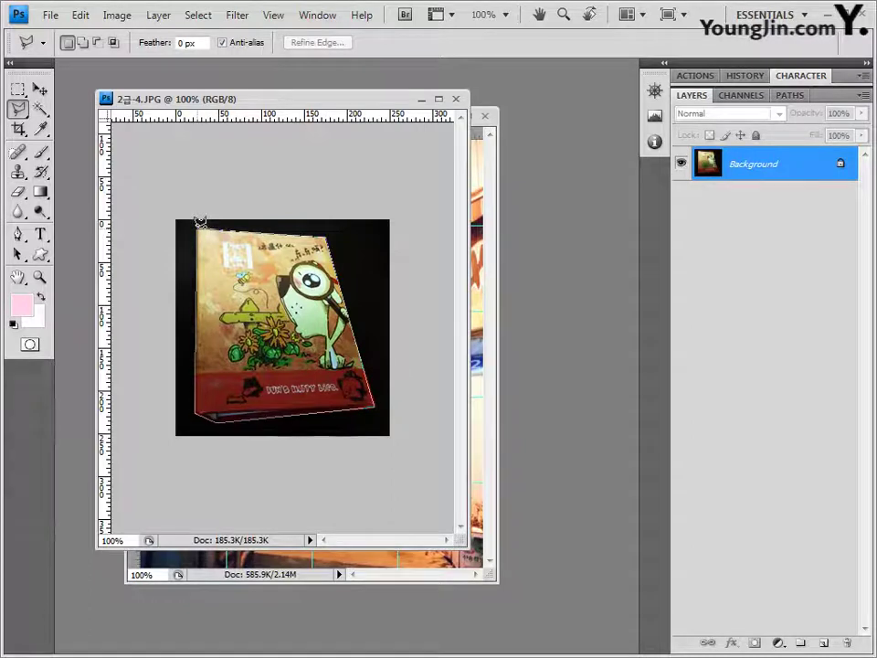
{"action": "left_click", "coordinate": [200, 223]}
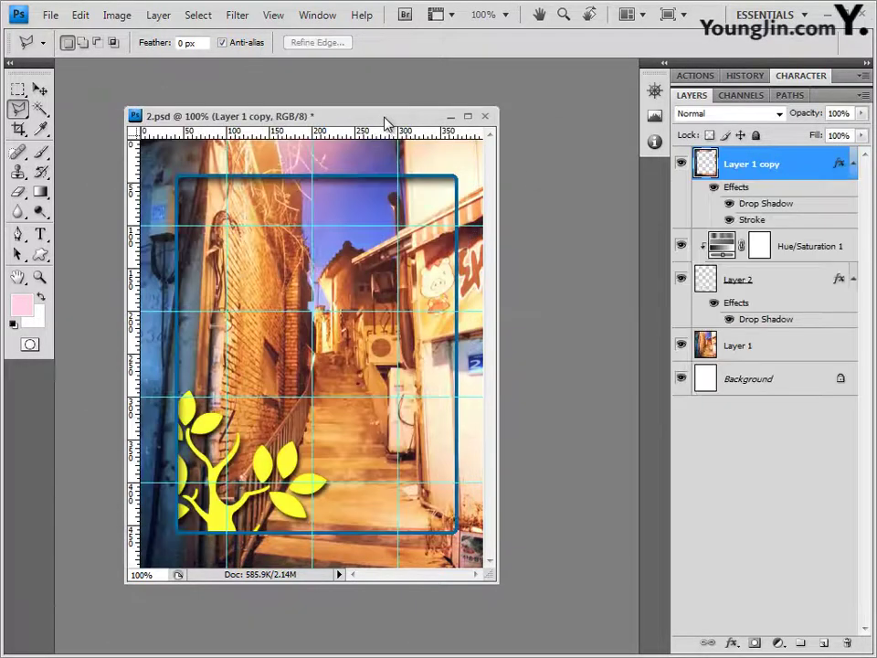
{"action": "key", "text": "ctrl+v"}
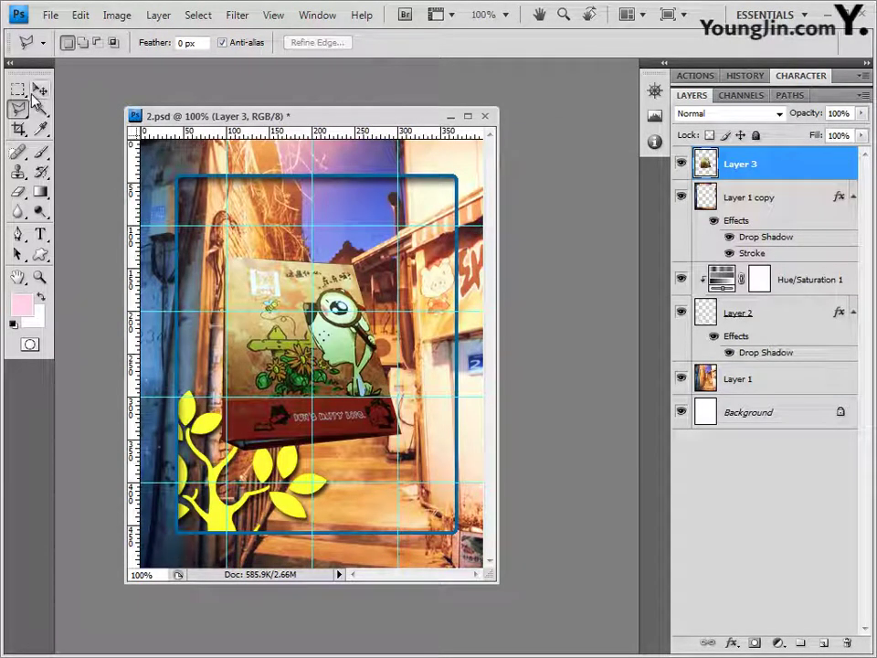
Step: Start a free transform on the pasted book on Layer 3 and flip it horizontally
{"action": "left_click", "coordinate": [39, 90]}
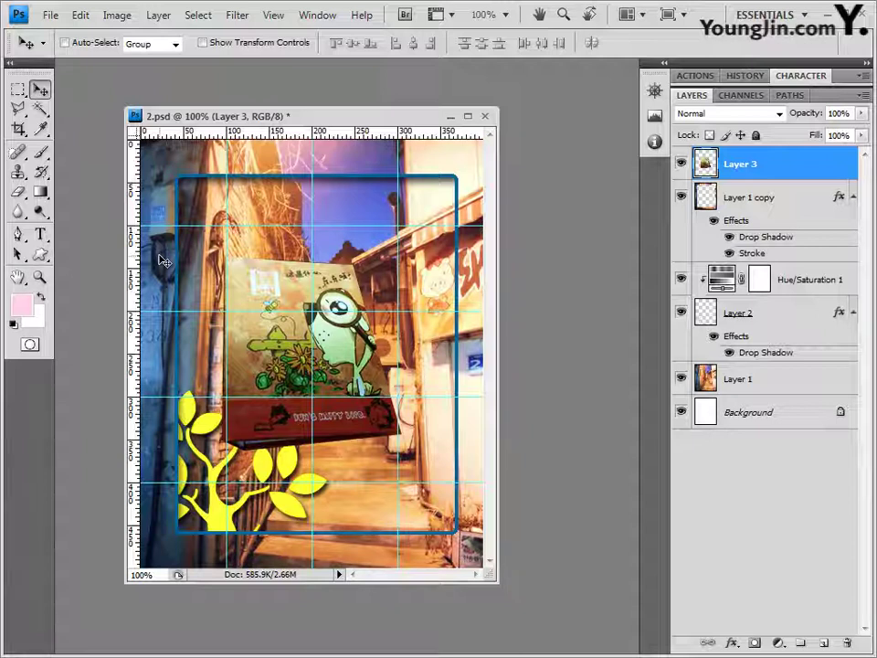
{"action": "right_click", "coordinate": [305, 342]}
{"action": "left_click", "coordinate": [297, 351]}
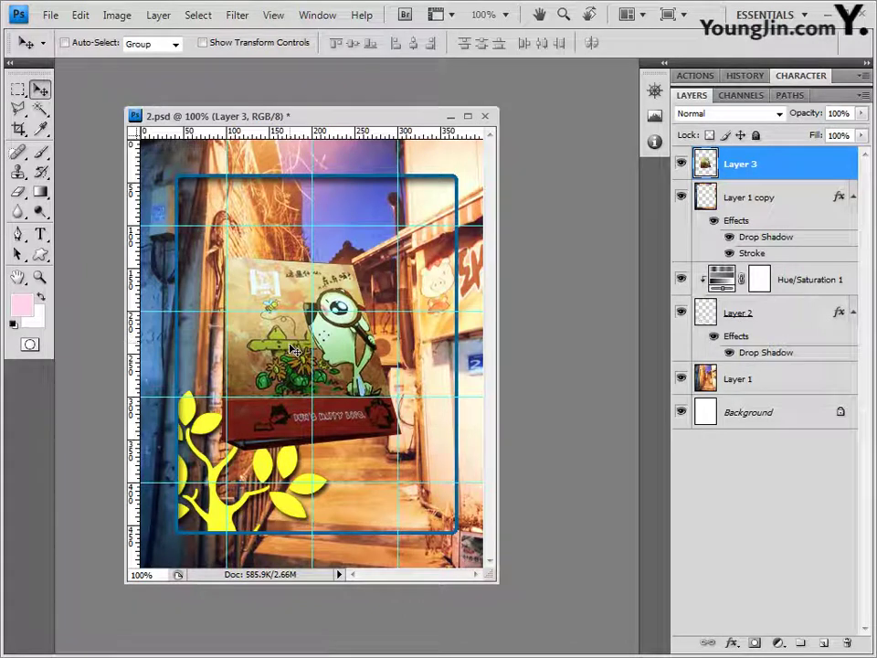
{"action": "key", "text": "ctrl+t"}
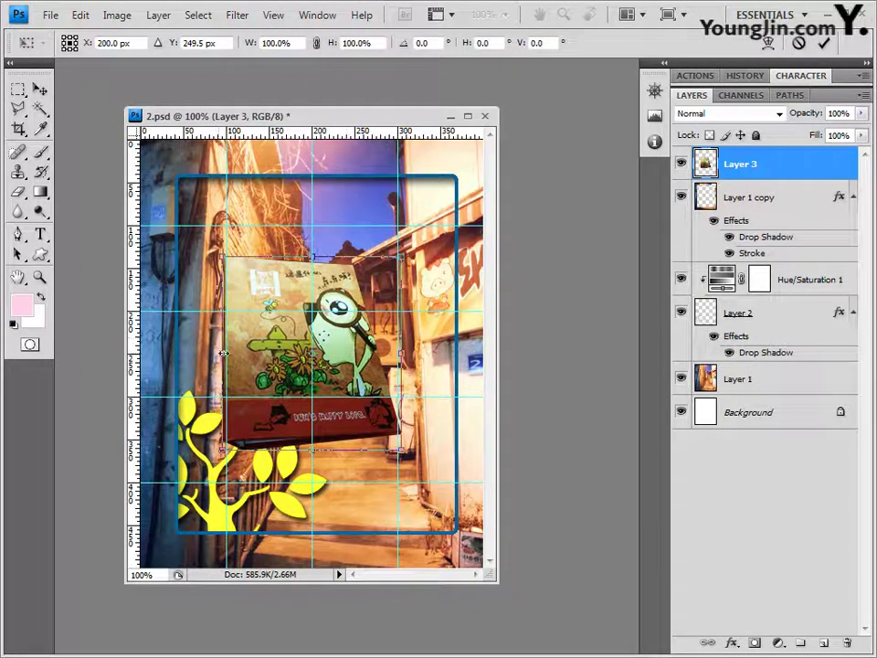
{"action": "left_click_drag", "start_coordinate": [224, 352], "coordinate": [225, 389]}
{"action": "right_click", "coordinate": [295, 292]}
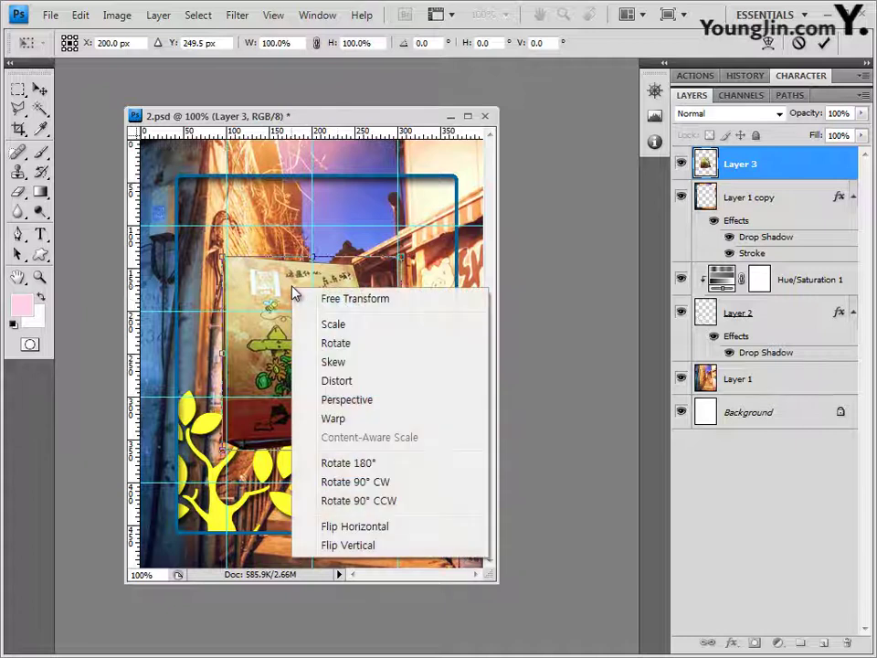
{"action": "left_click", "coordinate": [382, 534]}
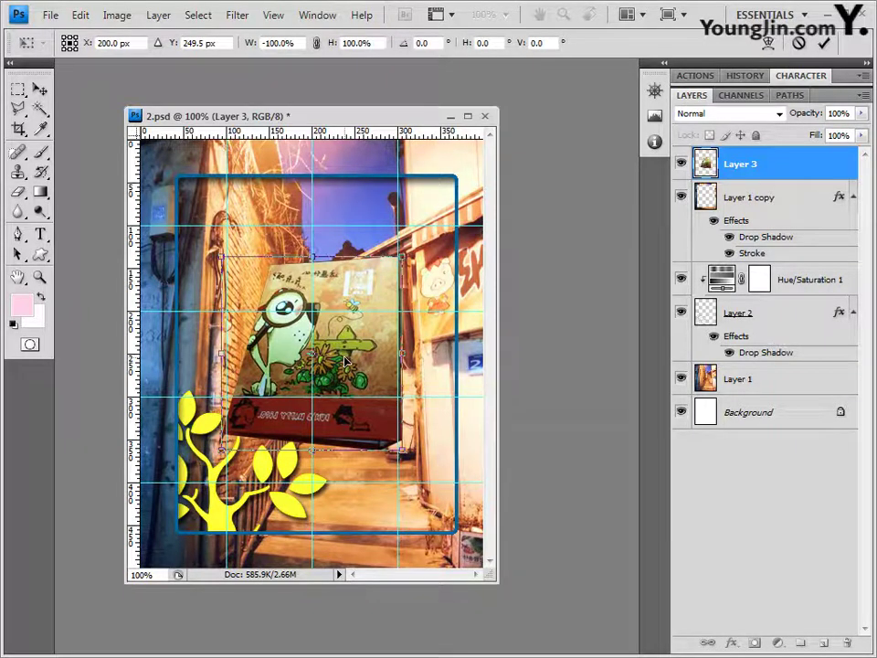
Step: Scale the flipped book proportionally to about 60%, place it over the lower part of the frame's right side, and apply the transform
{"action": "left_click_drag", "start_coordinate": [345, 362], "coordinate": [428, 402]}
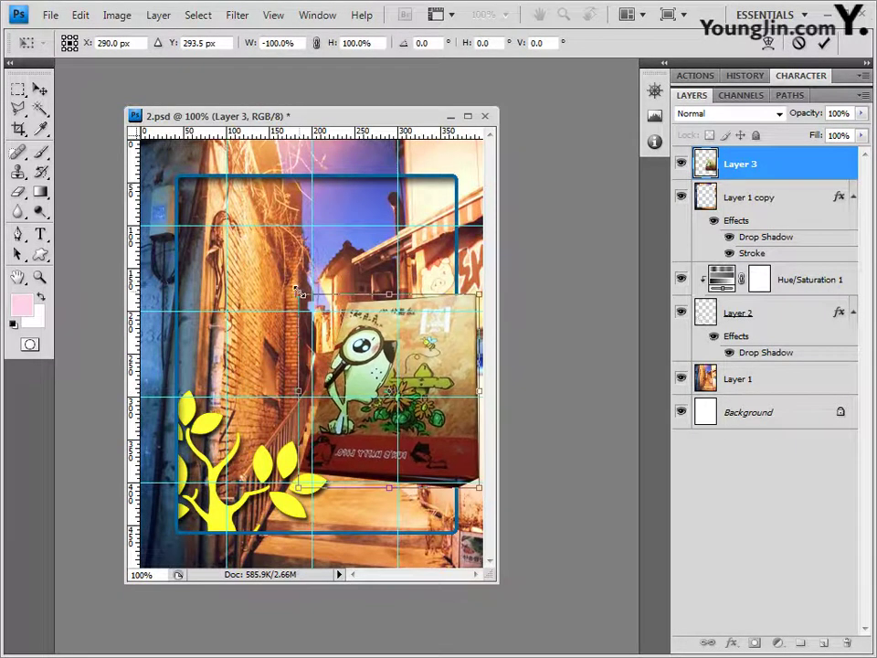
{"action": "left_click_drag", "start_coordinate": [299, 291], "coordinate": [378, 344]}
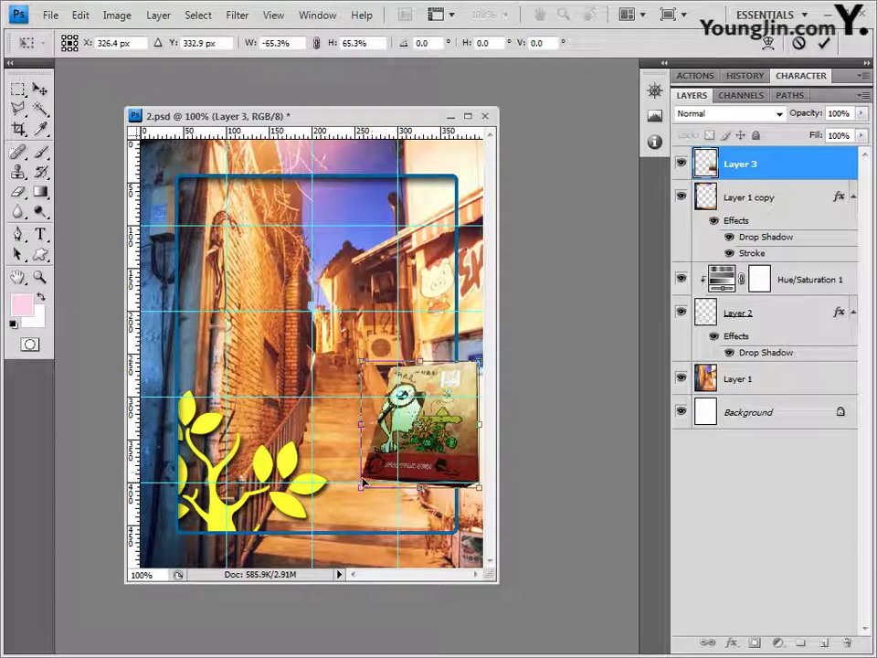
{"action": "left_click_drag", "start_coordinate": [357, 487], "coordinate": [369, 481]}
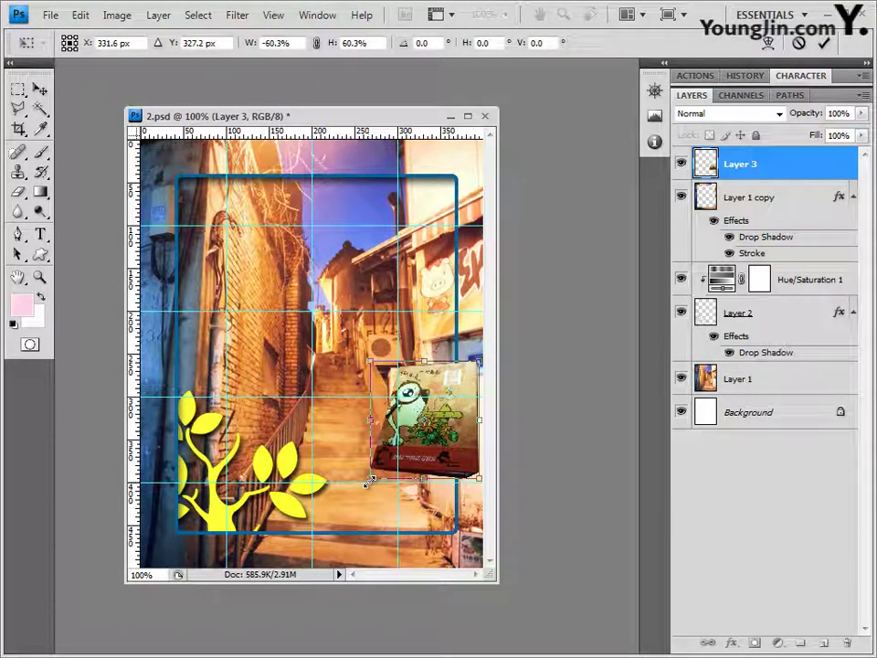
{"action": "left_click_drag", "start_coordinate": [449, 439], "coordinate": [455, 441]}
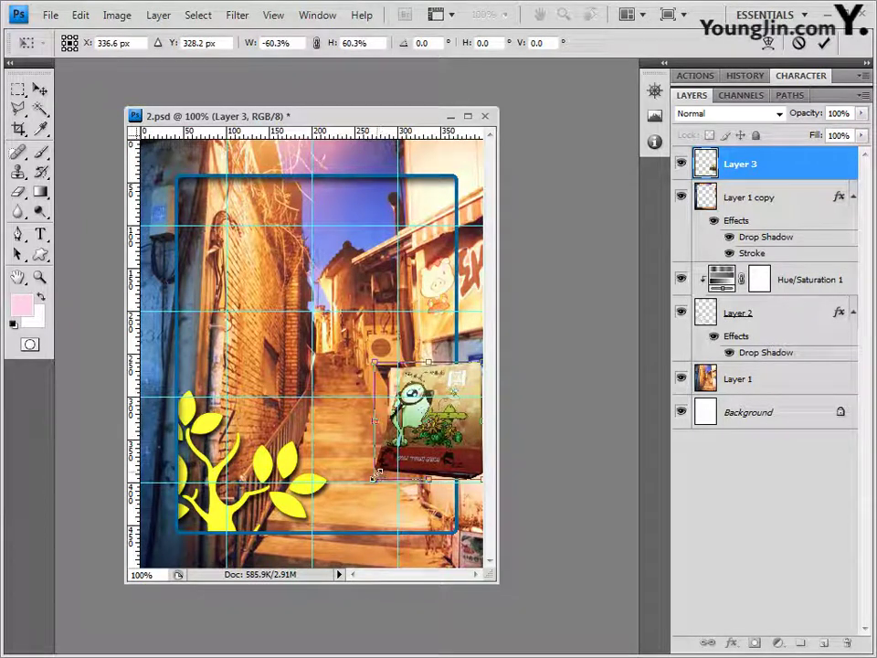
{"action": "key", "text": "Return"}
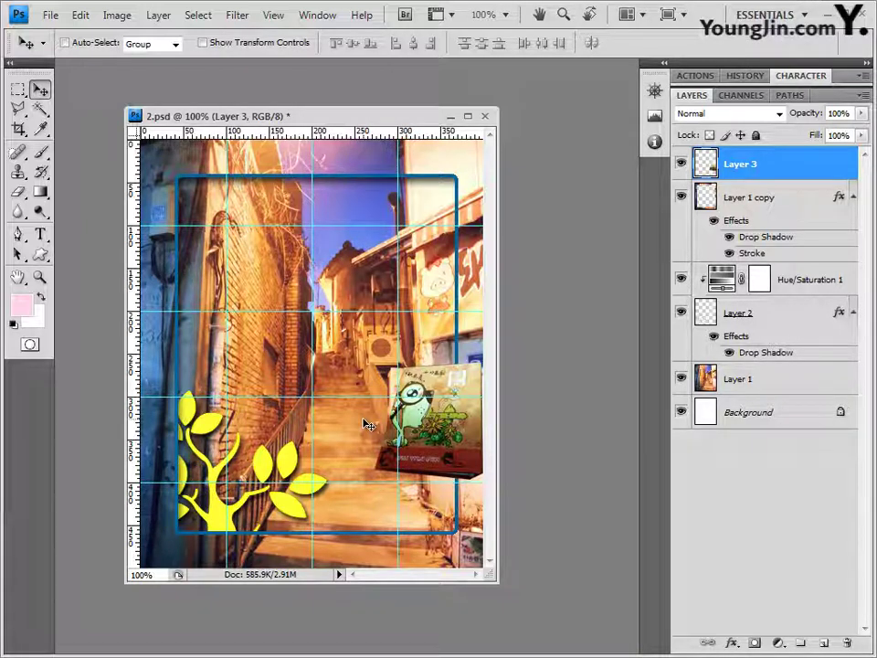
Step: Start a horizontal text line in the upper part of the frame and set its font to 돋움 at 32 pt
{"action": "left_click", "coordinate": [40, 235]}
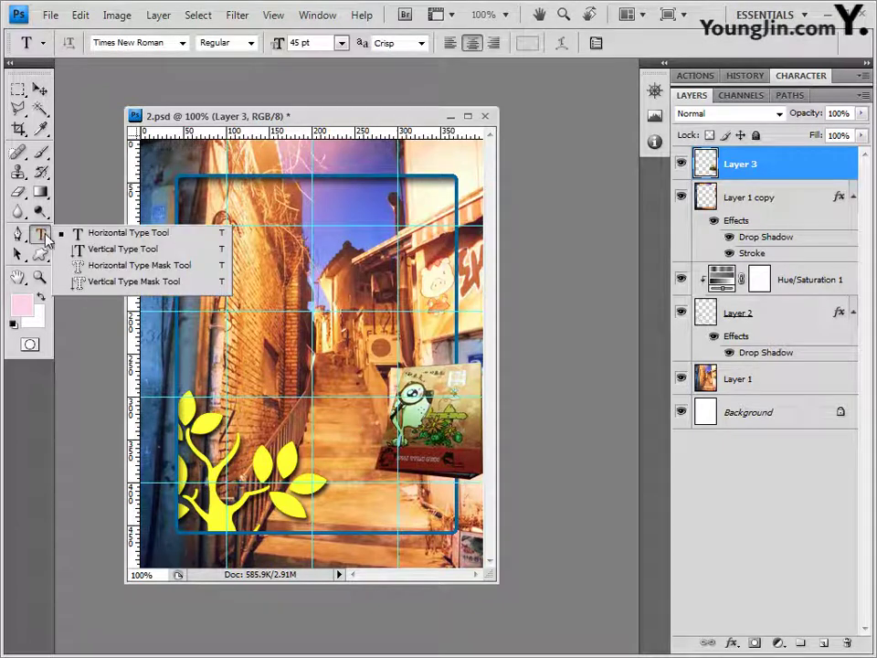
{"action": "left_click", "coordinate": [40, 235]}
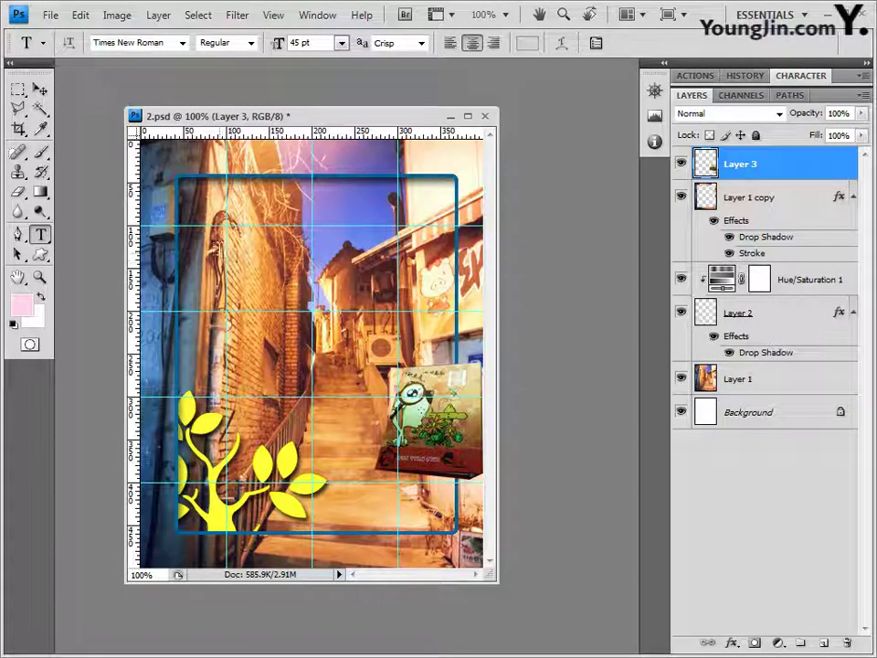
{"action": "left_click", "coordinate": [164, 188]}
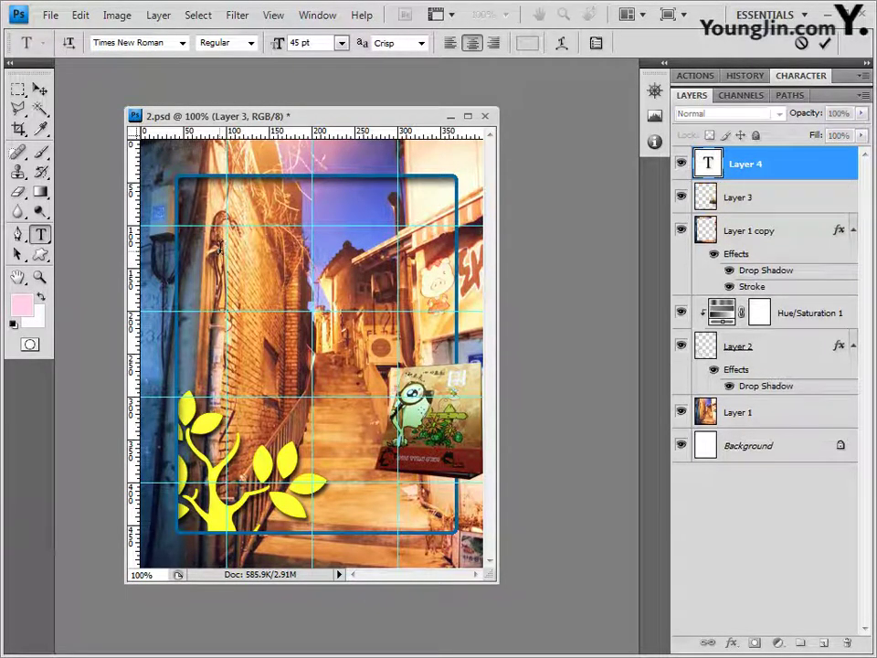
{"action": "left_click", "coordinate": [184, 43]}
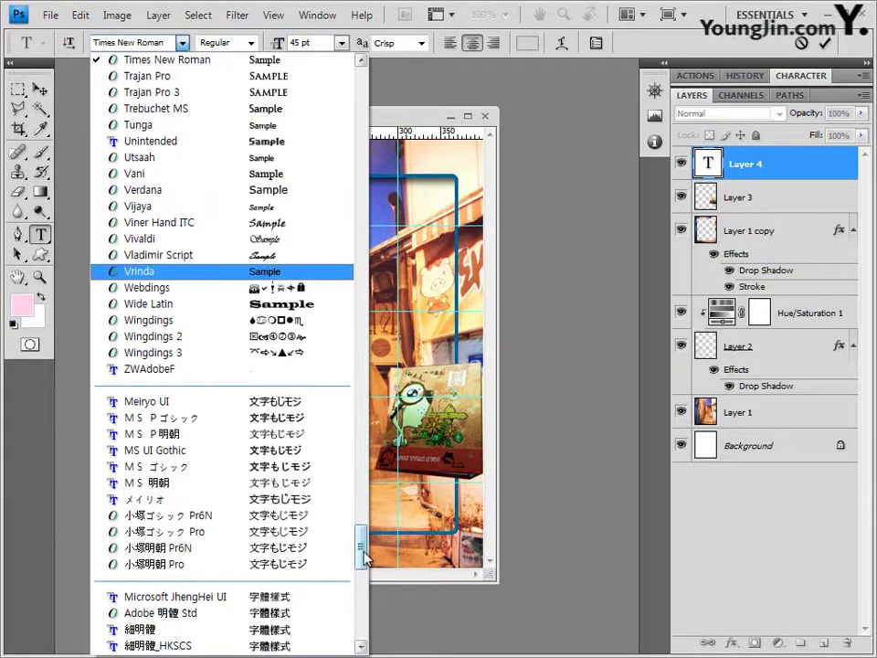
{"action": "left_click_drag", "start_coordinate": [359, 552], "coordinate": [384, 157]}
{"action": "left_click", "coordinate": [123, 378]}
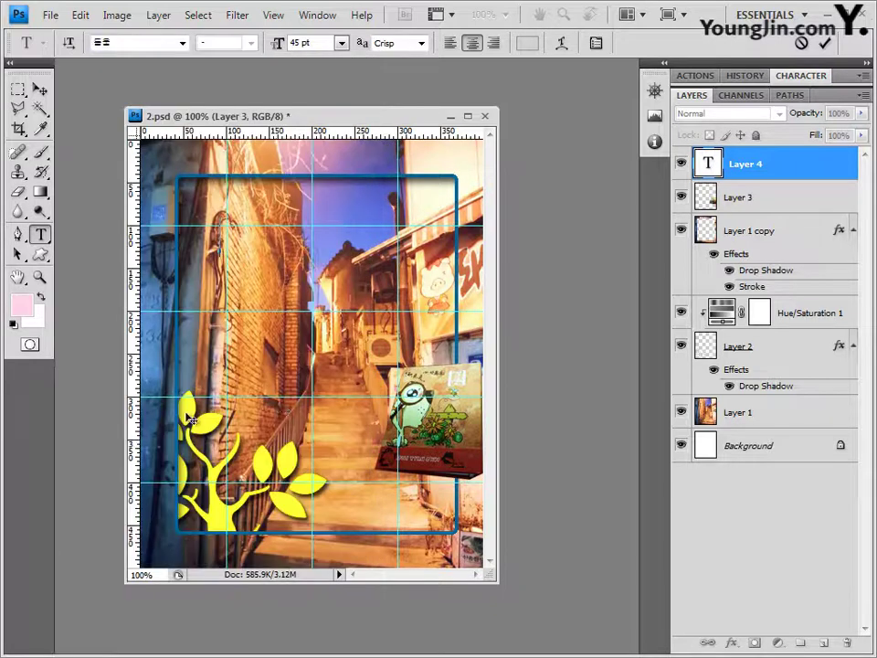
{"action": "left_click", "coordinate": [277, 43]}
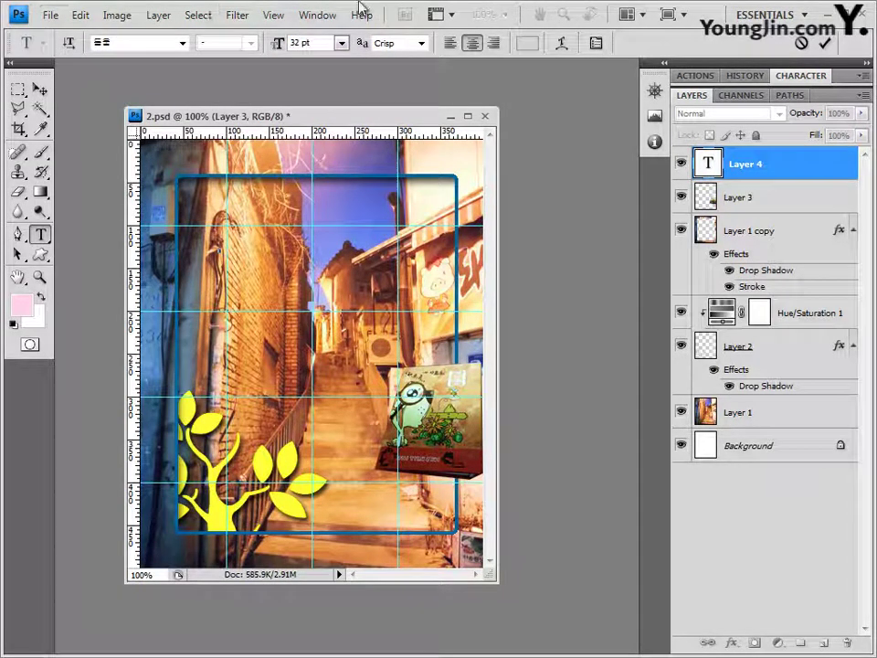
Step: Set the text color of the new text line to white, ffffff
{"action": "left_click", "coordinate": [529, 43]}
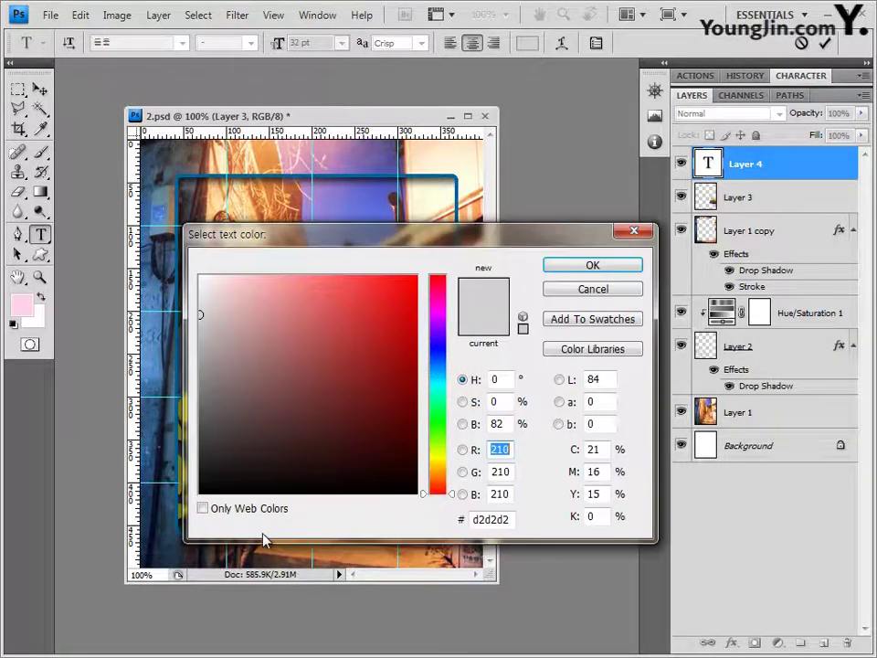
{"action": "left_click", "coordinate": [513, 521]}
{"action": "type", "text": "ffffff"}
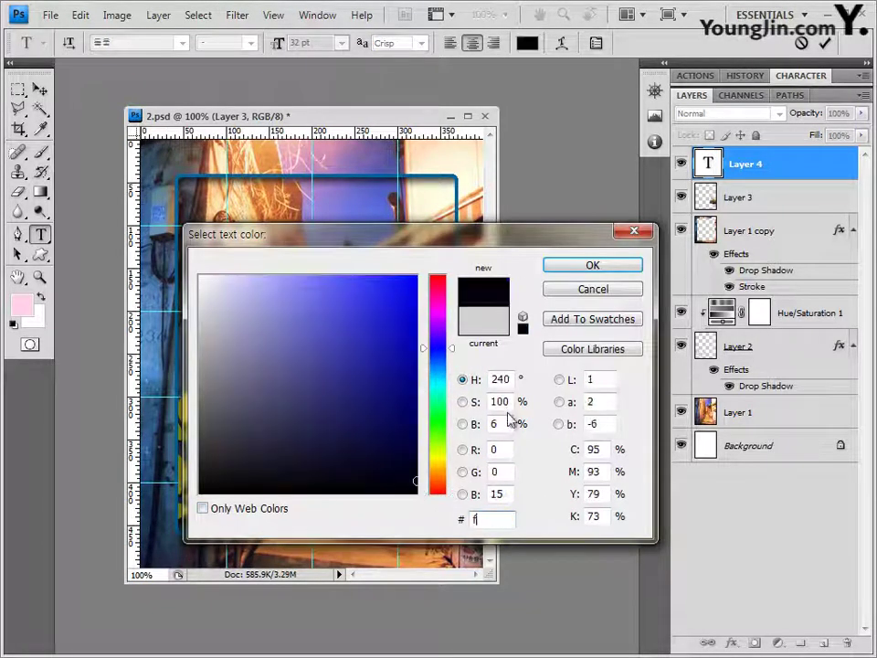
{"action": "left_click", "coordinate": [599, 265]}
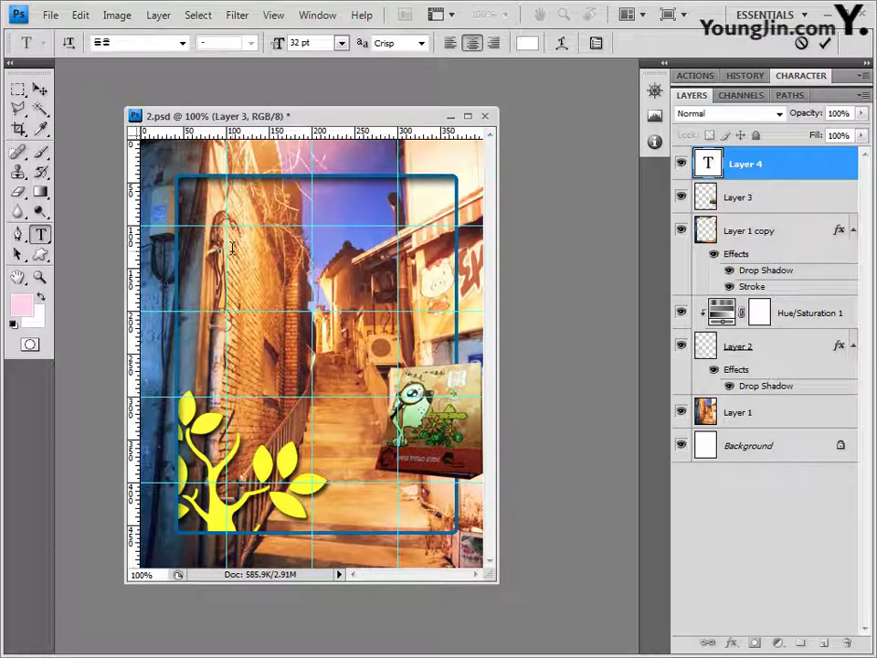
Step: Enter the title "예쁜 골목길 풍경", align it left and commit the text layer
{"action": "type", "text": "쁜 골목길 풍경"}
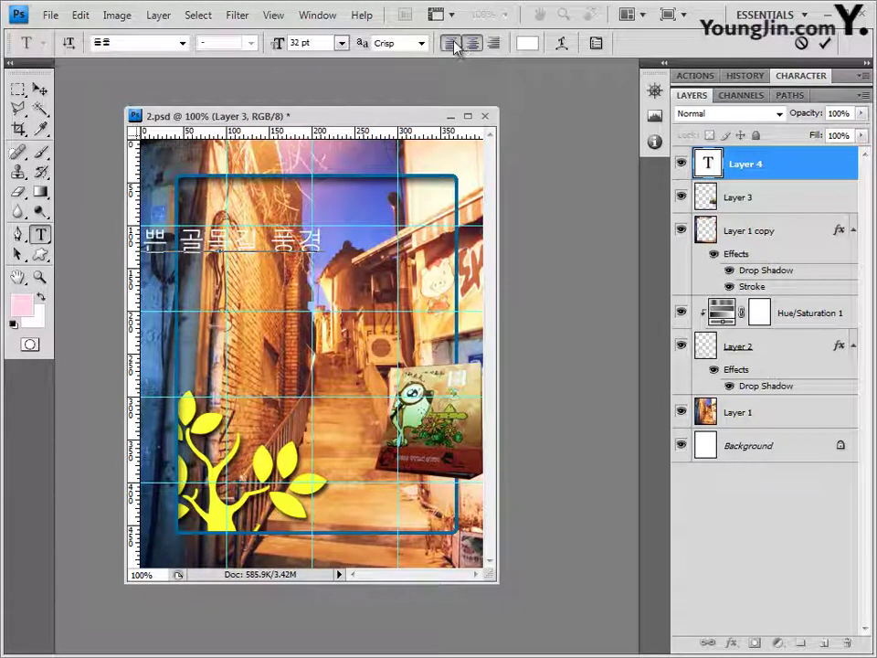
{"action": "left_click", "coordinate": [454, 45]}
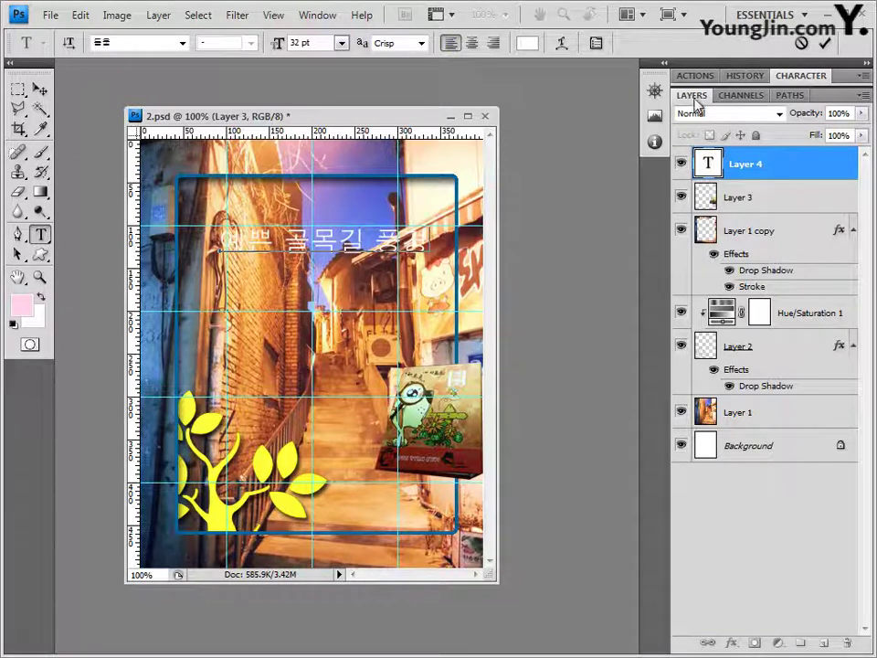
{"action": "left_click", "coordinate": [842, 78]}
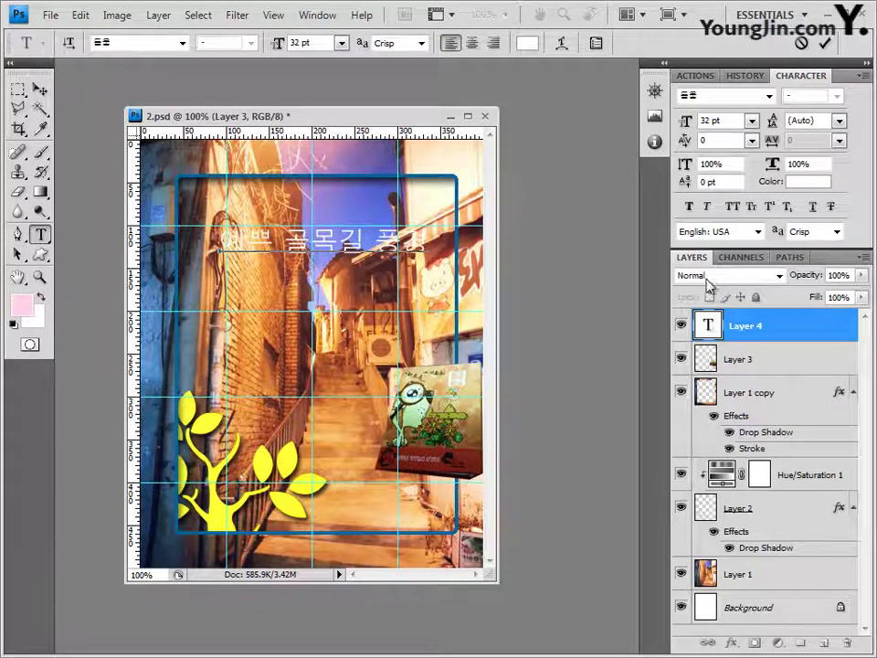
{"action": "left_click", "coordinate": [801, 330]}
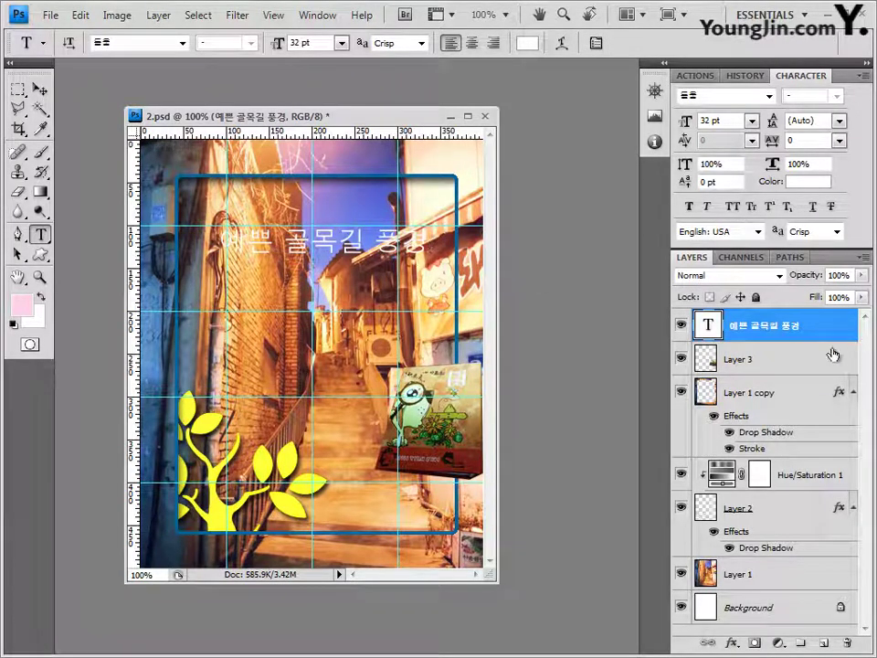
Step: Add a 2 px outside stroke in color ff0099 to the title text layer
{"action": "left_click", "coordinate": [734, 644]}
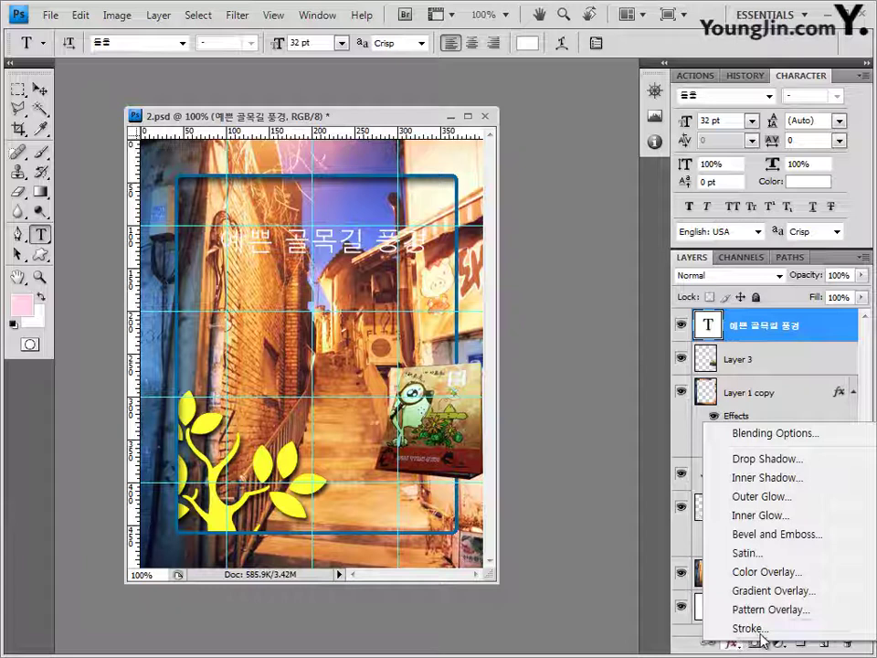
{"action": "left_click", "coordinate": [748, 630]}
{"action": "type", "text": "2"}
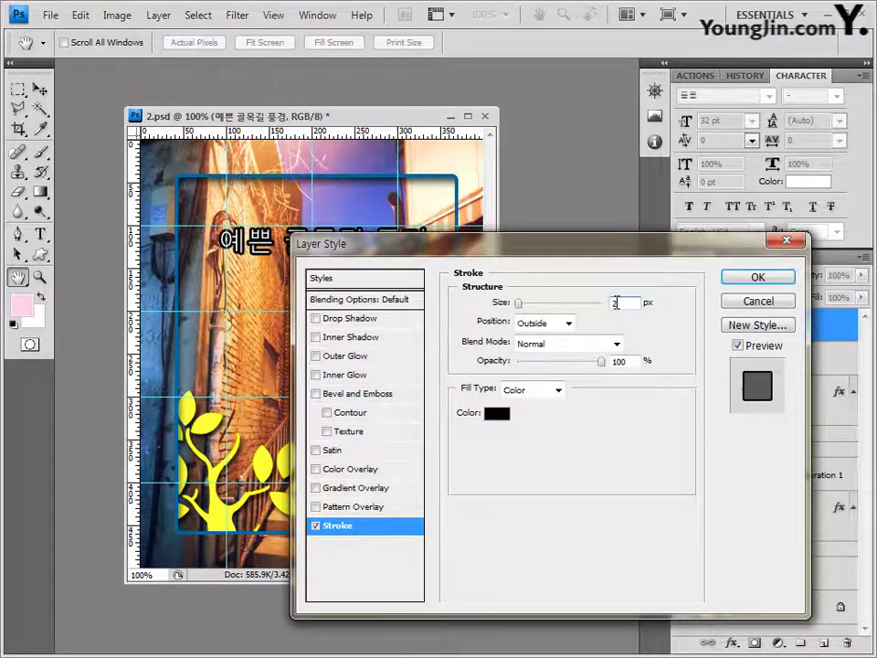
{"action": "left_click", "coordinate": [498, 413]}
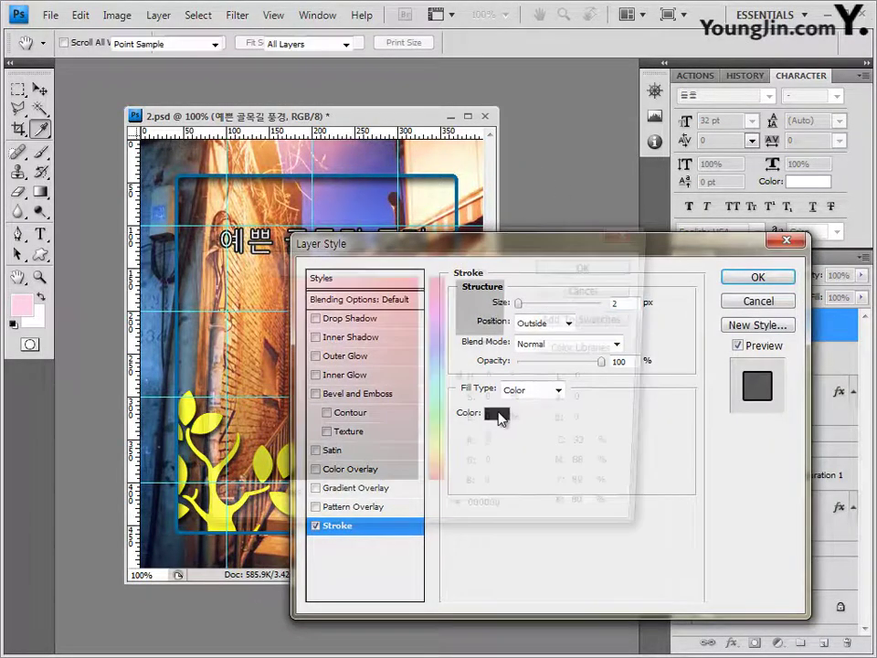
{"action": "left_click", "coordinate": [515, 519]}
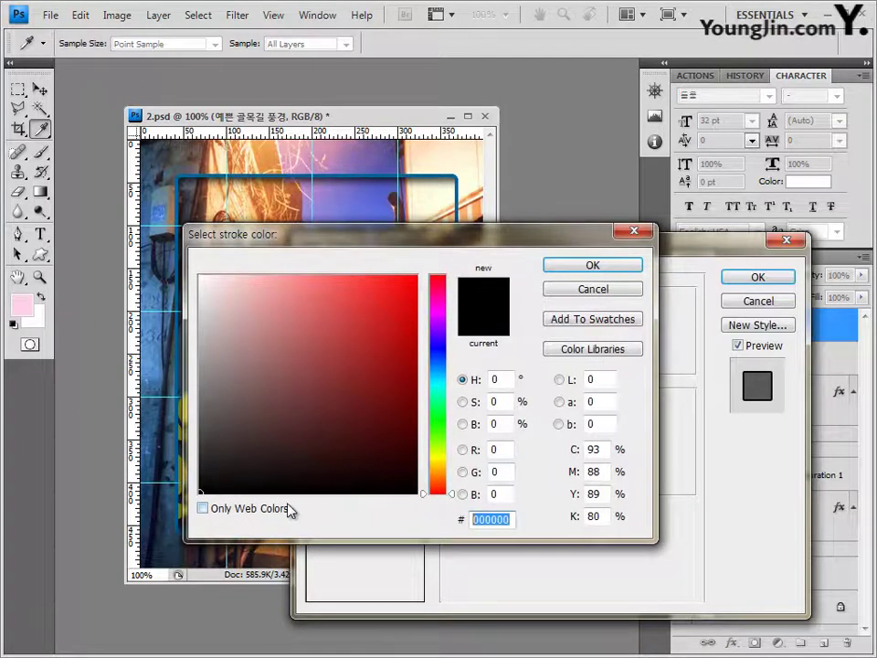
{"action": "type", "text": "ff0099"}
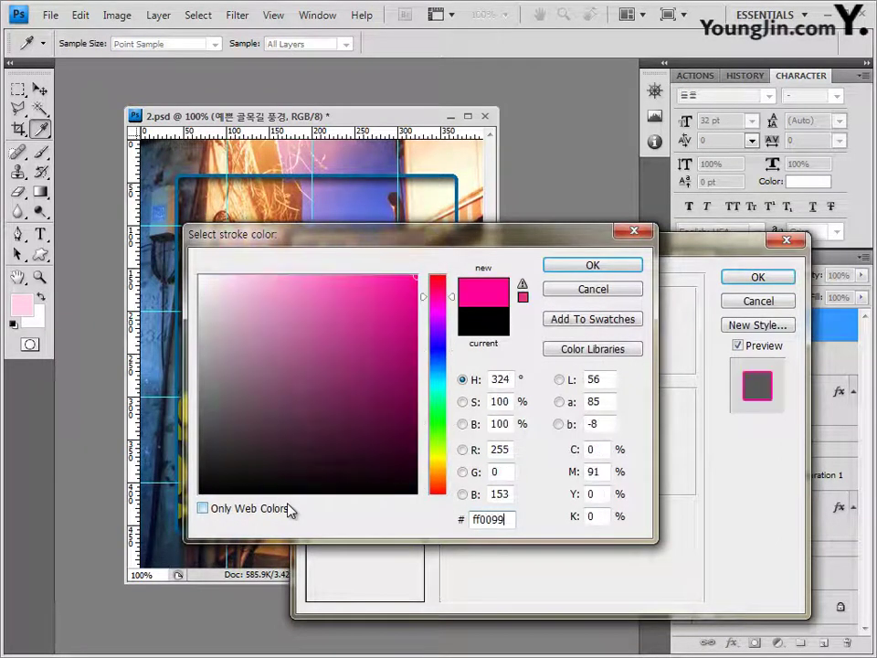
{"action": "left_click", "coordinate": [620, 277]}
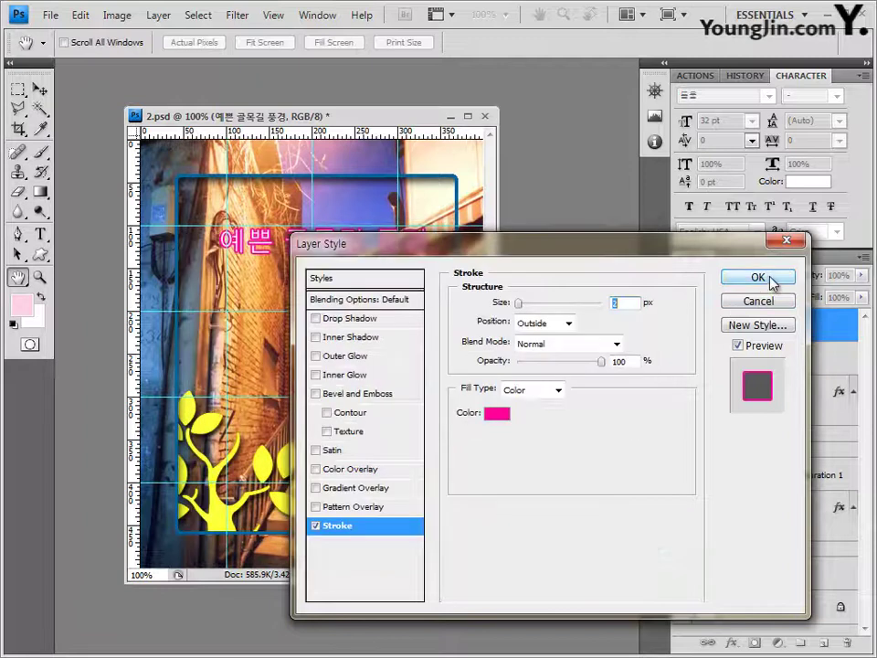
{"action": "left_click", "coordinate": [758, 277]}
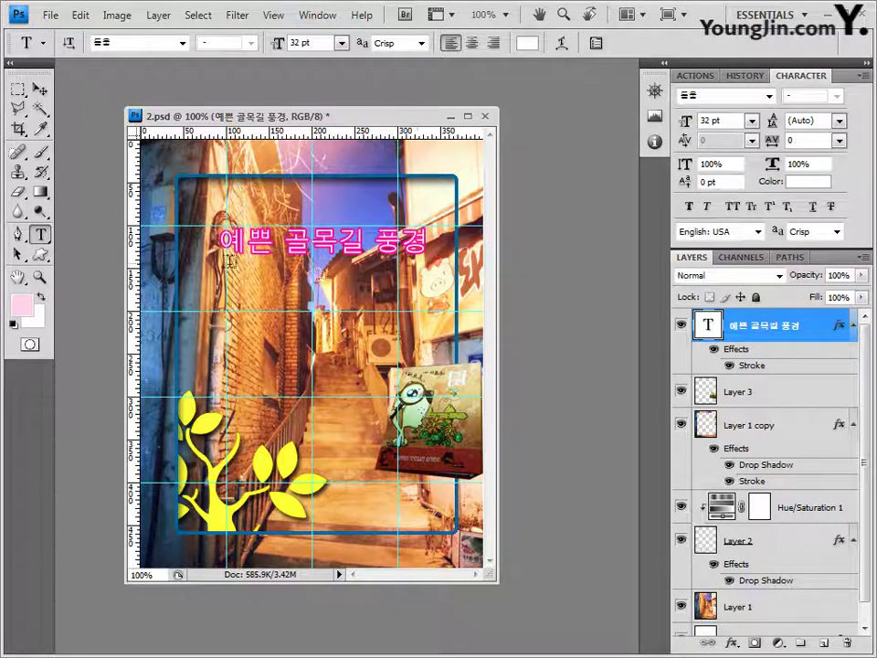
Step: Warp the title text with the horizontal Bulge style at +50% bend and move it slightly to center it inside the frame
{"action": "left_click", "coordinate": [564, 44]}
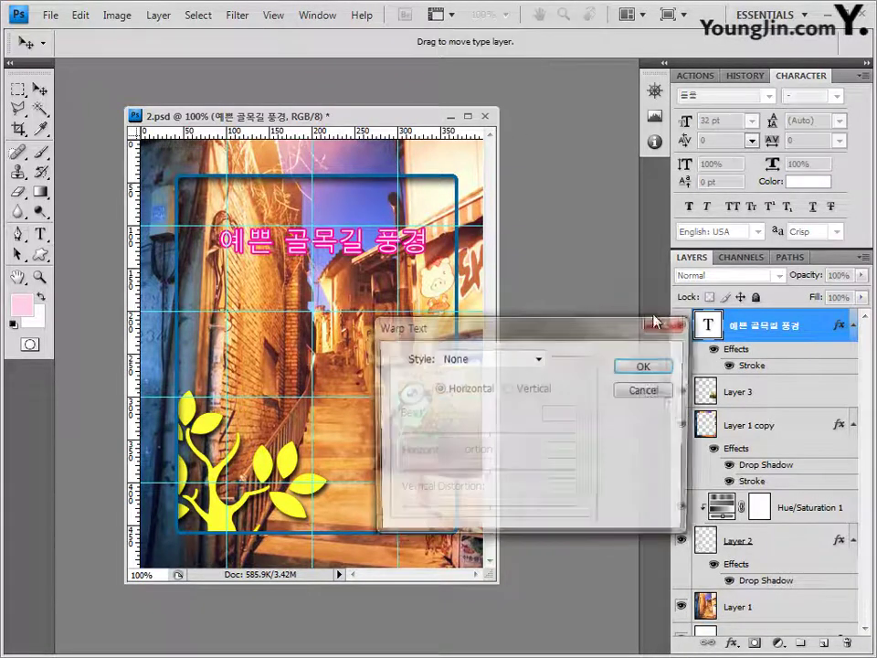
{"action": "left_click", "coordinate": [528, 334]}
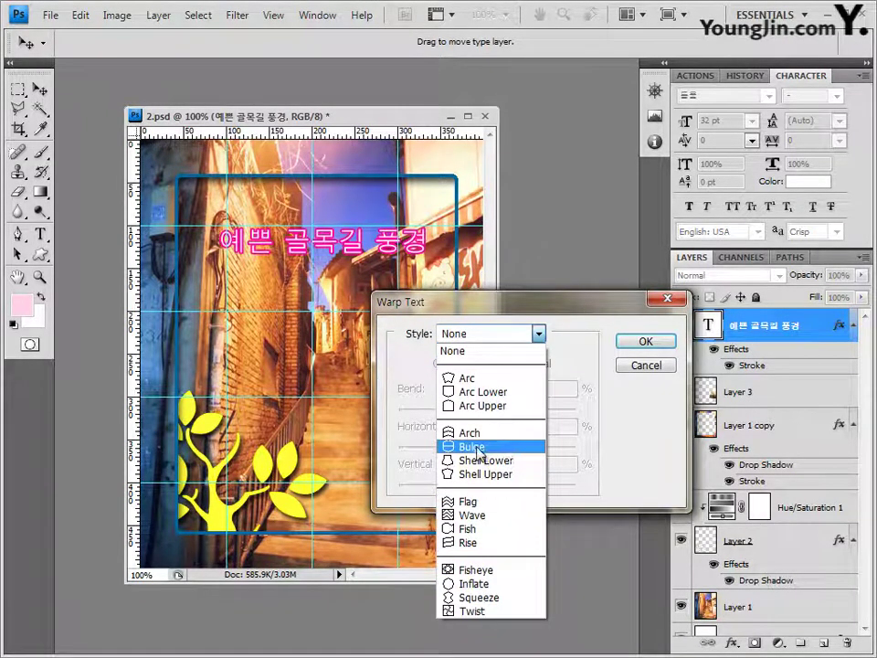
{"action": "left_click", "coordinate": [505, 448]}
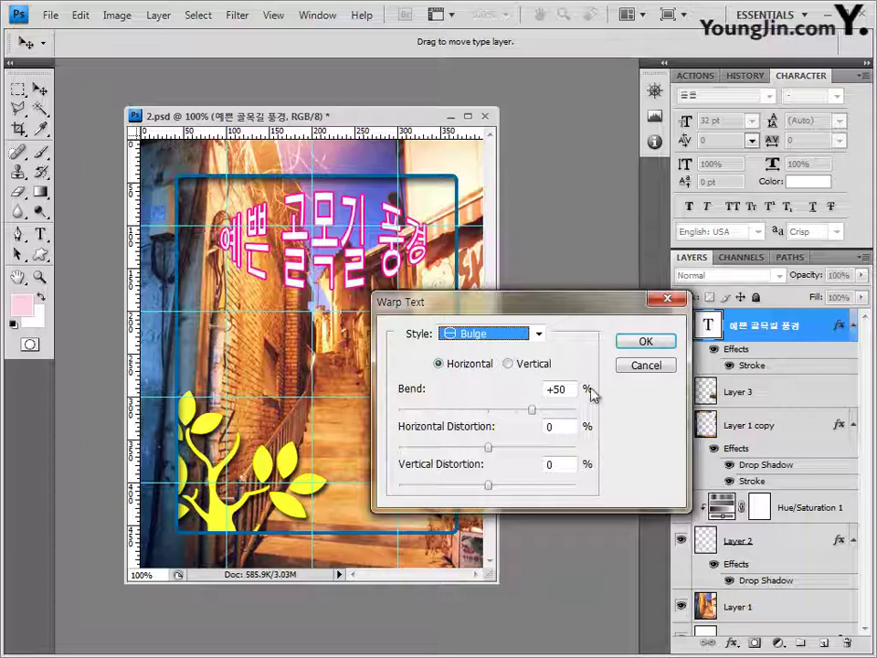
{"action": "left_click_drag", "start_coordinate": [603, 309], "coordinate": [592, 331]}
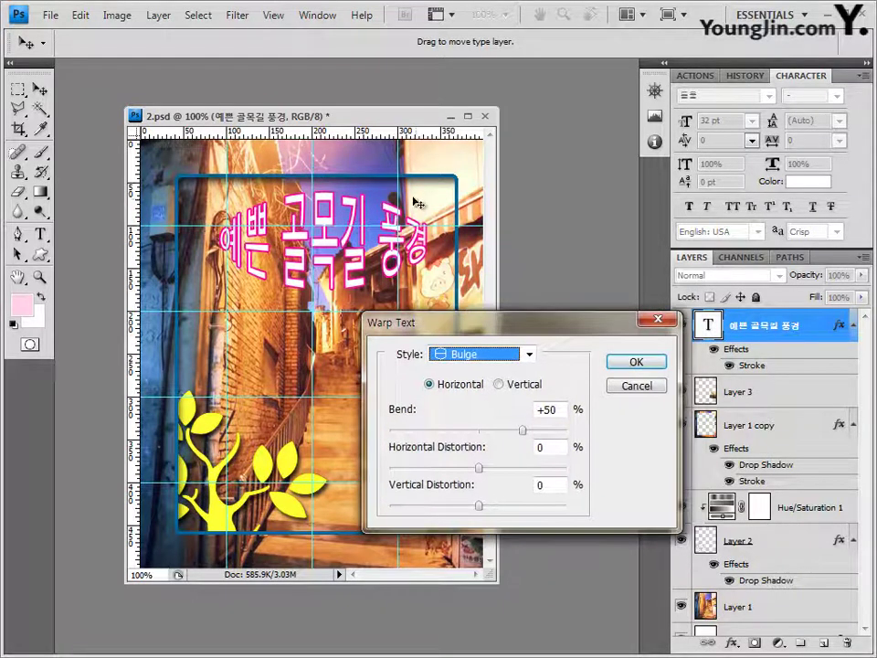
{"action": "left_click", "coordinate": [647, 364]}
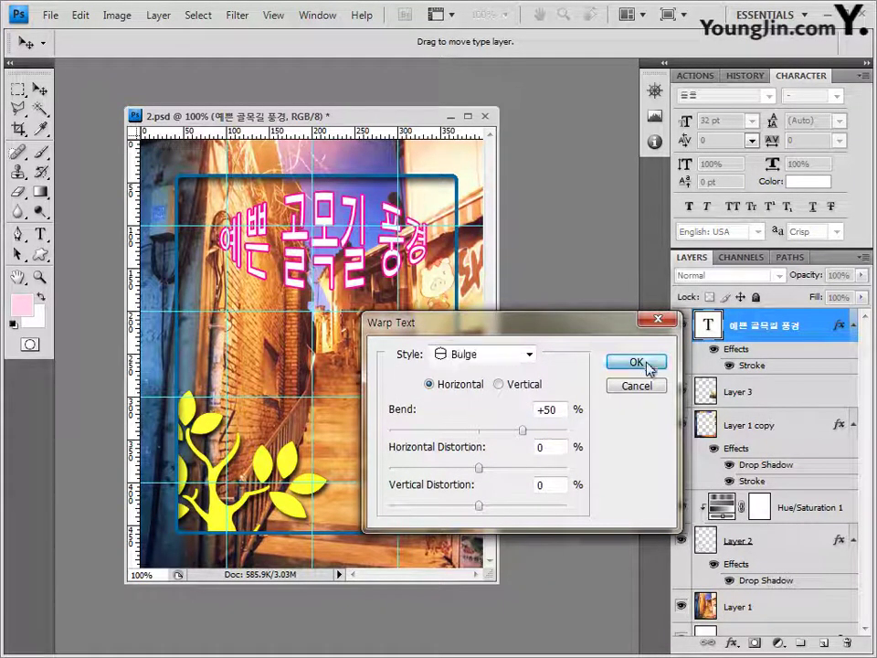
{"action": "left_click", "coordinate": [40, 90]}
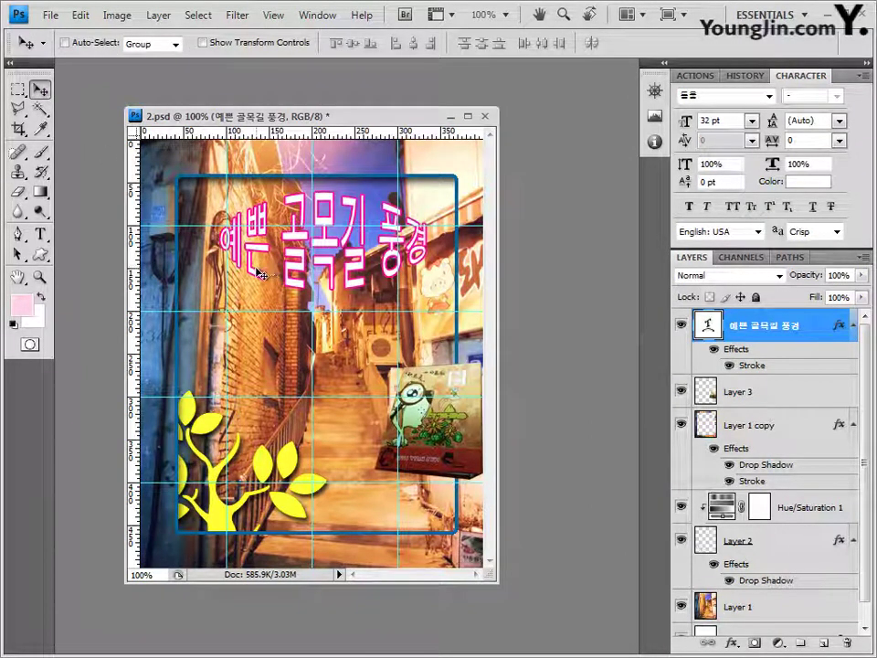
{"action": "mouse_move", "coordinate": [290, 268]}
{"action": "left_mouse_down"}
{"action": "mouse_move", "coordinate": [280, 263]}
{"action": "mouse_move", "coordinate": [294, 256]}
{"action": "mouse_move", "coordinate": [289, 262]}
{"action": "left_mouse_up"}
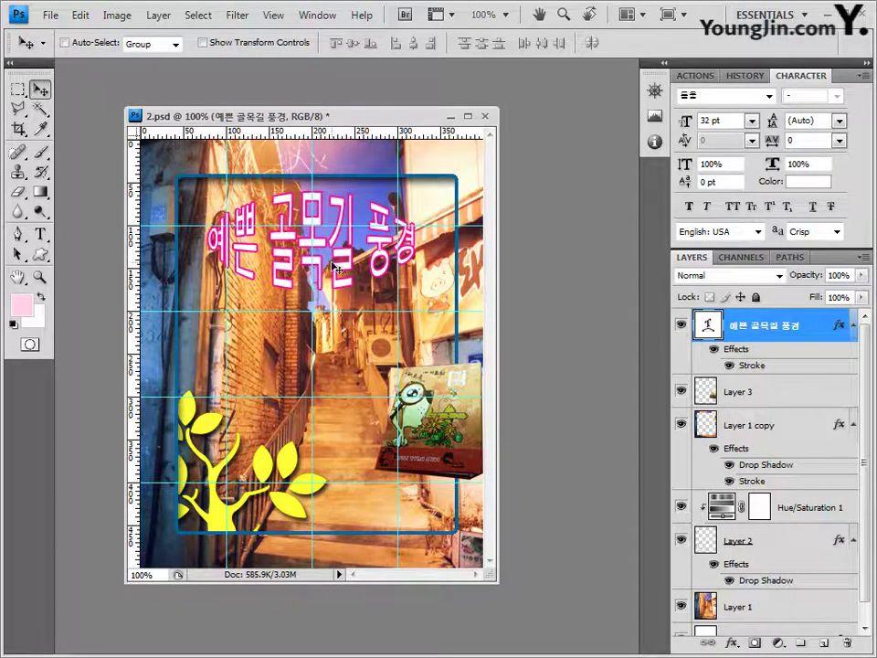
Step: Save 2.psd with maximized compatibility and clear all guides from the canvas
{"action": "left_click", "coordinate": [55, 13]}
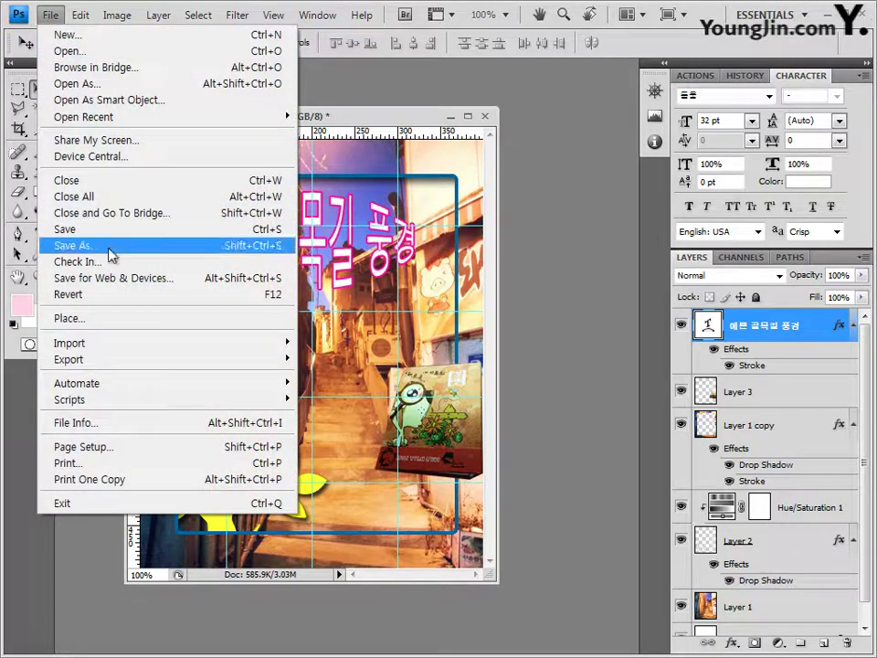
{"action": "left_click", "coordinate": [68, 228]}
{"action": "left_click", "coordinate": [625, 203]}
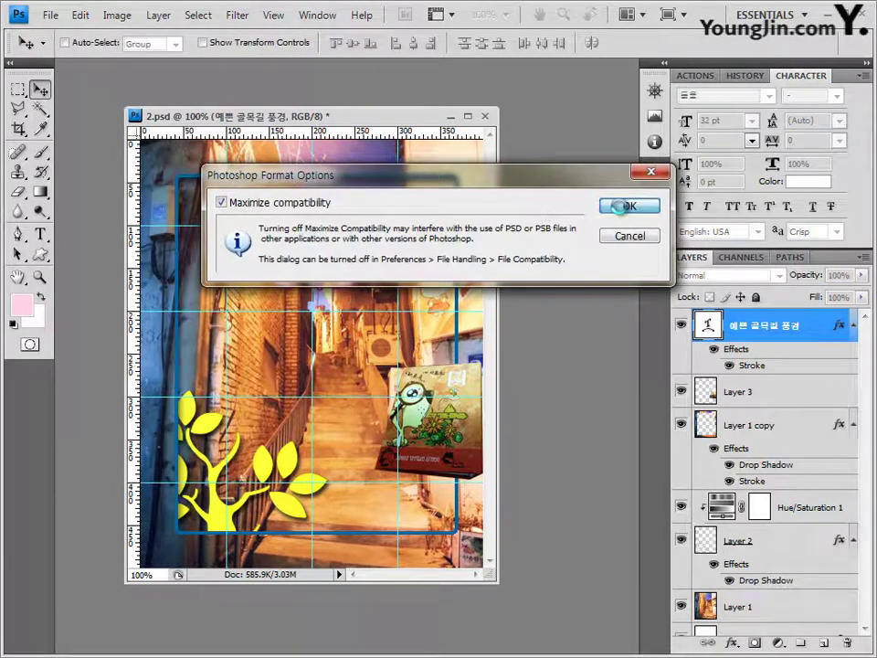
{"action": "left_click", "coordinate": [273, 15]}
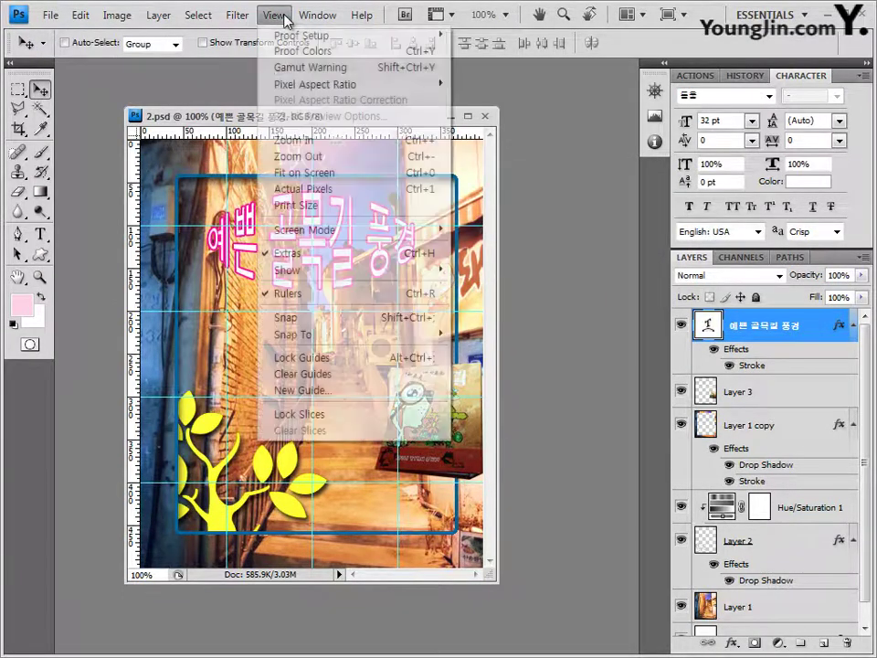
{"action": "left_click", "coordinate": [336, 377]}
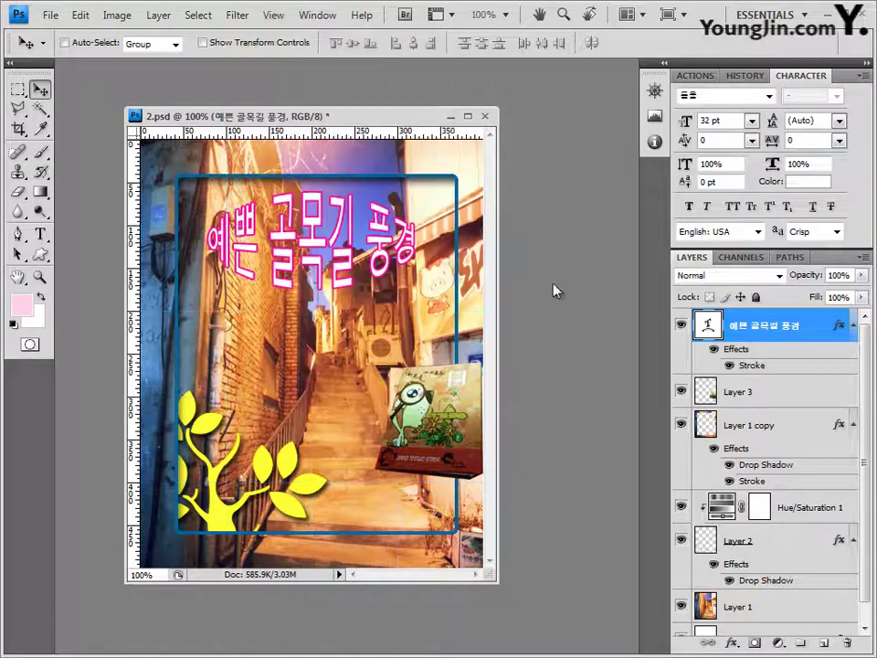
Step: Save a JPEG copy in the GTQ folder, named with the exam number and candidate's name ending in -2, at quality 8
{"action": "left_click", "coordinate": [48, 16]}
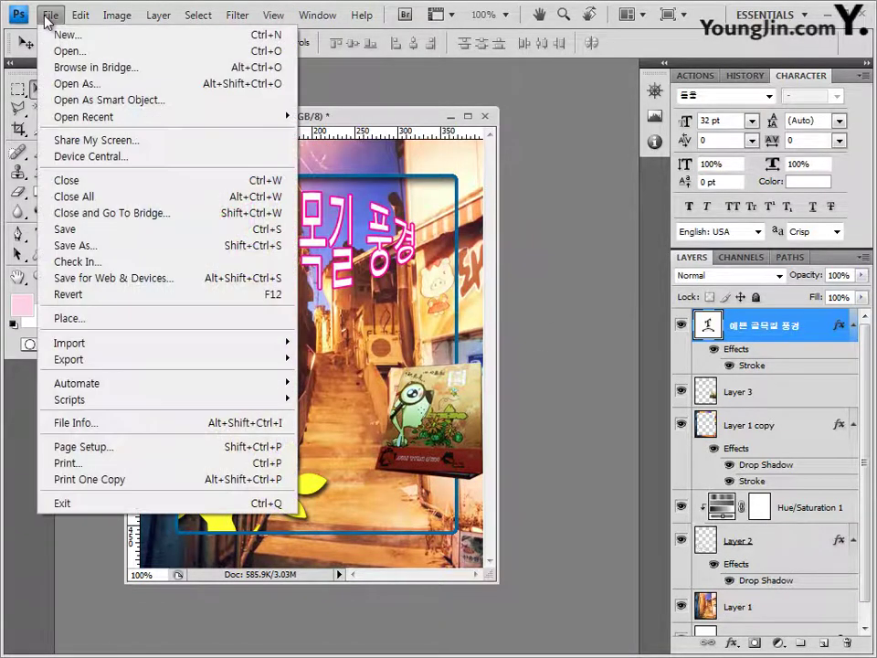
{"action": "left_click", "coordinate": [75, 245]}
{"action": "left_click", "coordinate": [354, 376]}
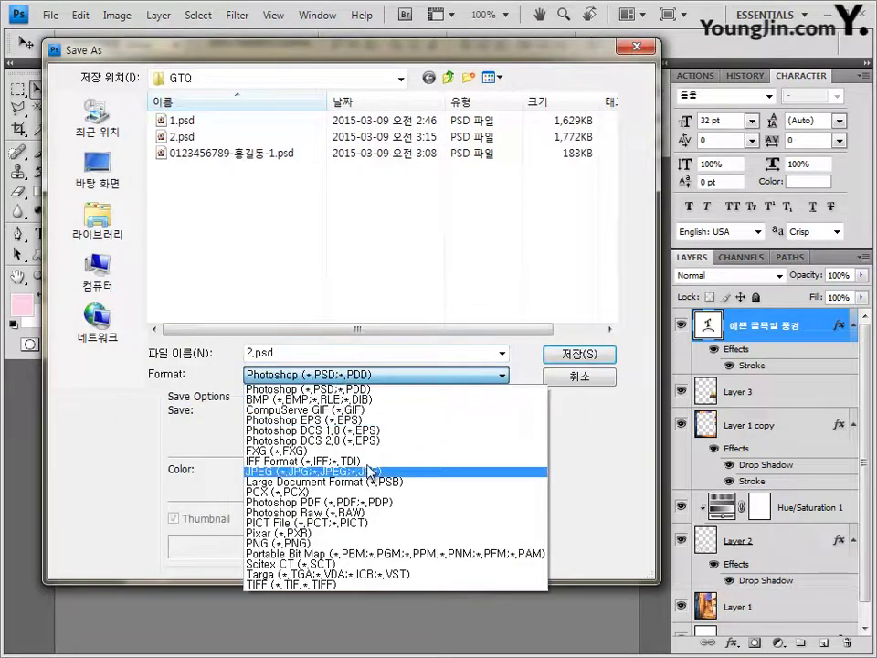
{"action": "left_click", "coordinate": [377, 468]}
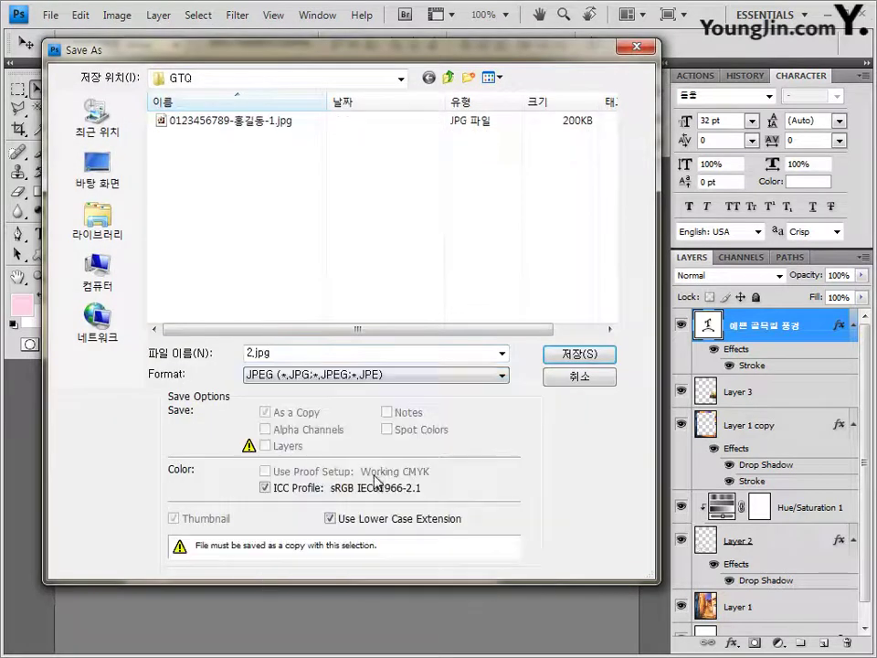
{"action": "left_click", "coordinate": [274, 119]}
{"action": "left_click", "coordinate": [340, 353]}
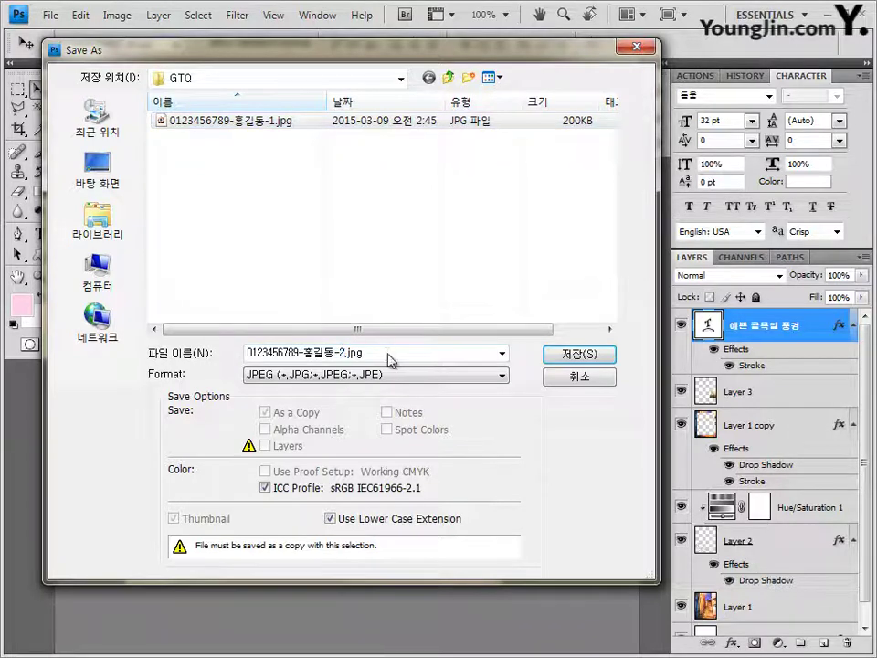
{"action": "key", "text": "Return"}
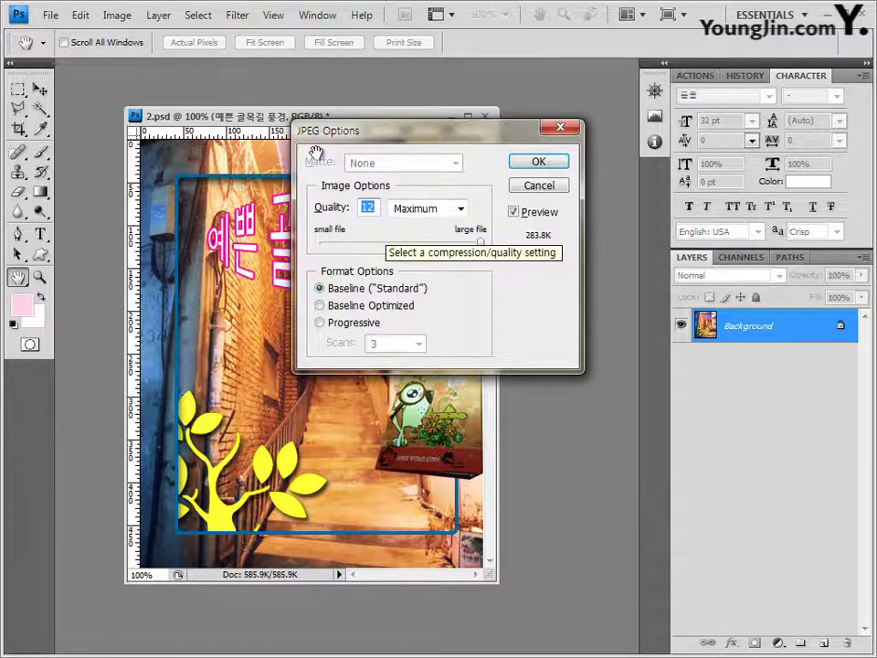
{"action": "left_click_drag", "start_coordinate": [480, 243], "coordinate": [425, 245]}
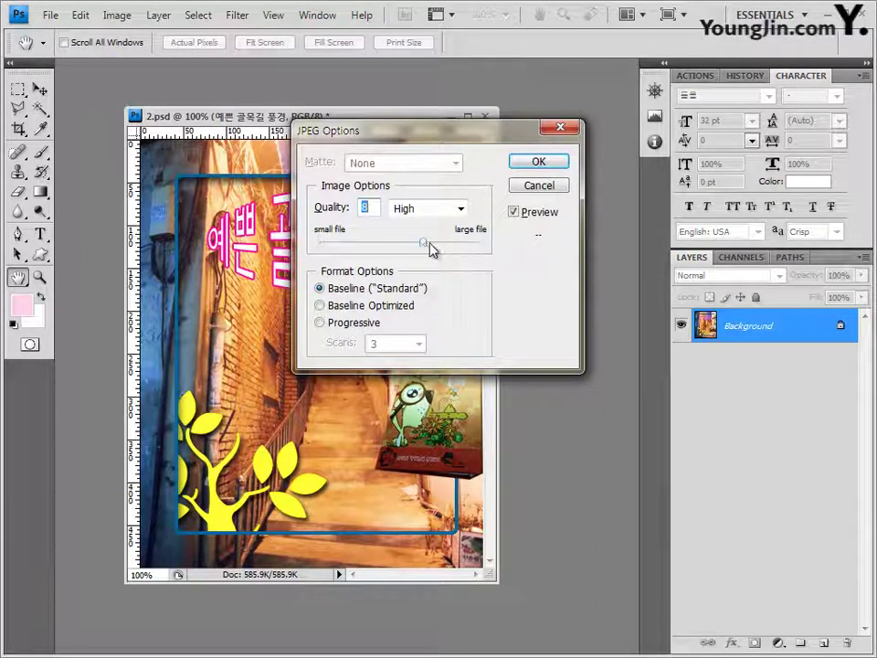
{"action": "left_click", "coordinate": [541, 162]}
{"action": "key", "text": "v"}
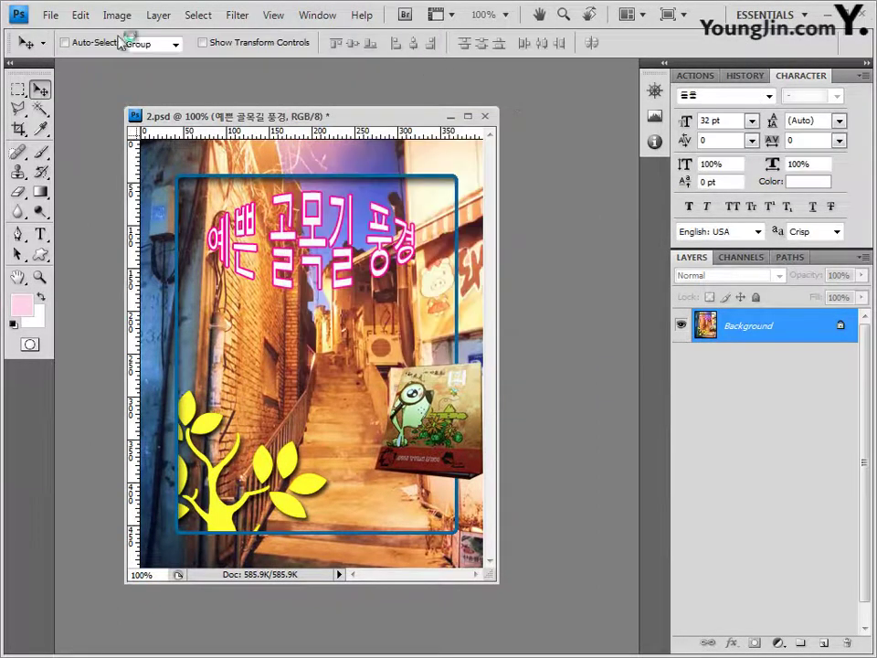
Step: Resize the image to 40 × 50 pixels with its proportions constrained
{"action": "left_click", "coordinate": [117, 14]}
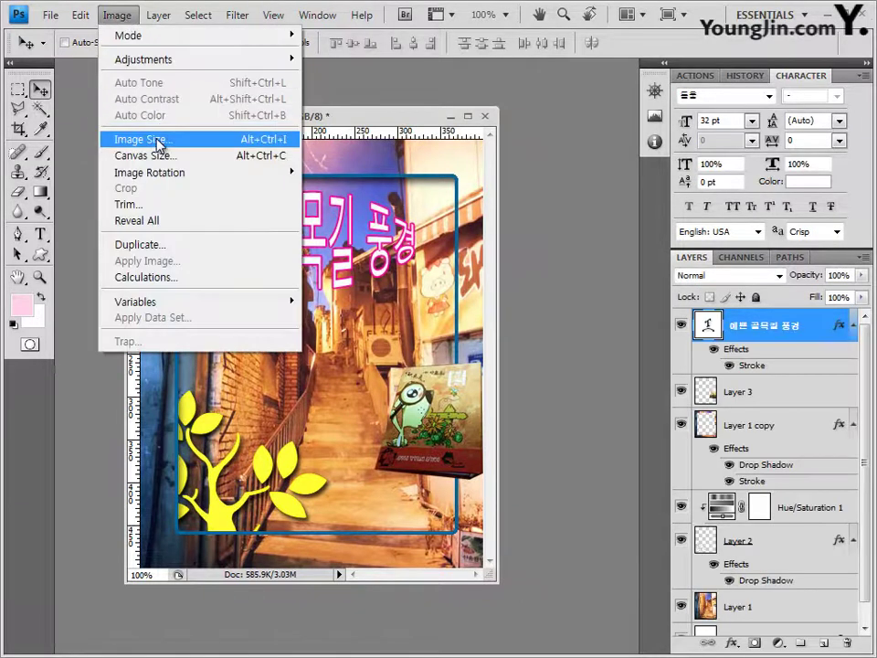
{"action": "left_click", "coordinate": [157, 143]}
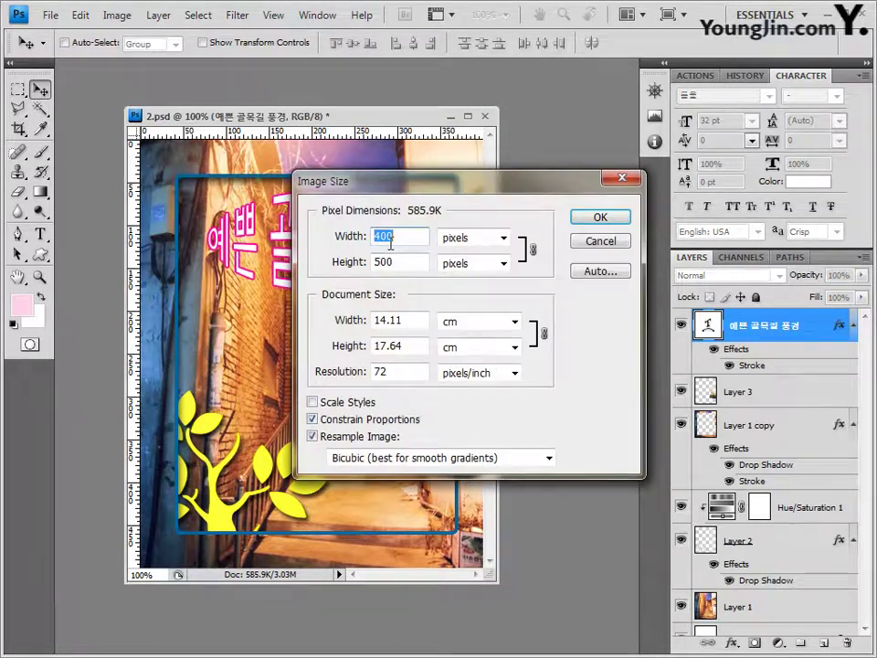
{"action": "type", "text": "40"}
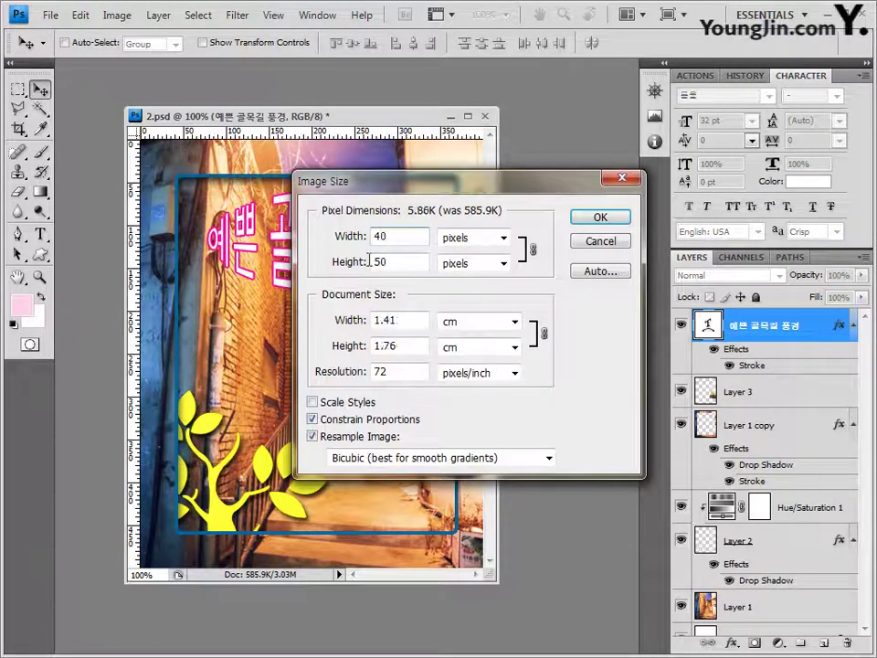
{"action": "left_click", "coordinate": [600, 218]}
Step: Save the reduced image as a layered PSD named with the exam number and candidate's name ending in -2, and close it
{"action": "left_click", "coordinate": [52, 15]}
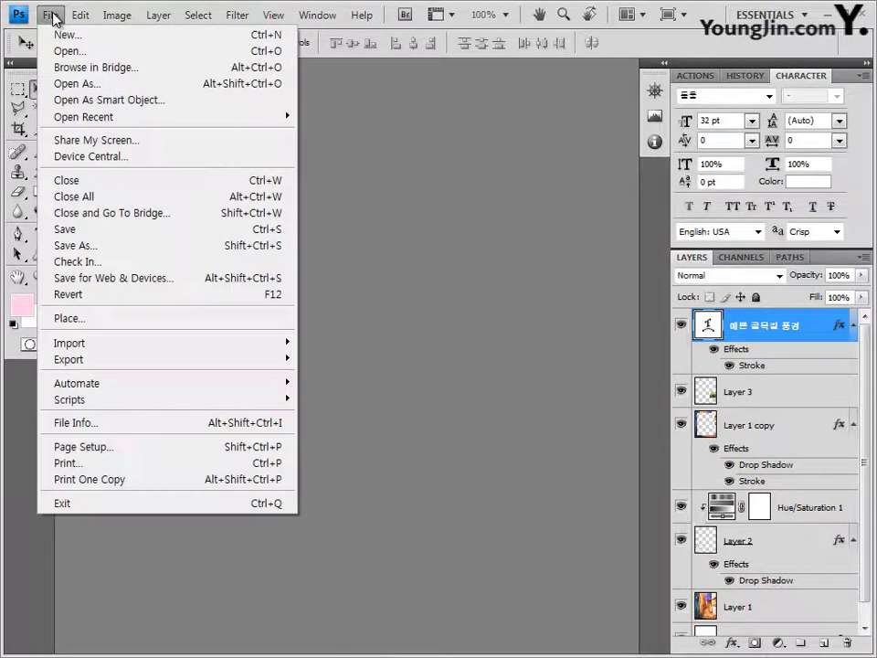
{"action": "left_click", "coordinate": [83, 247]}
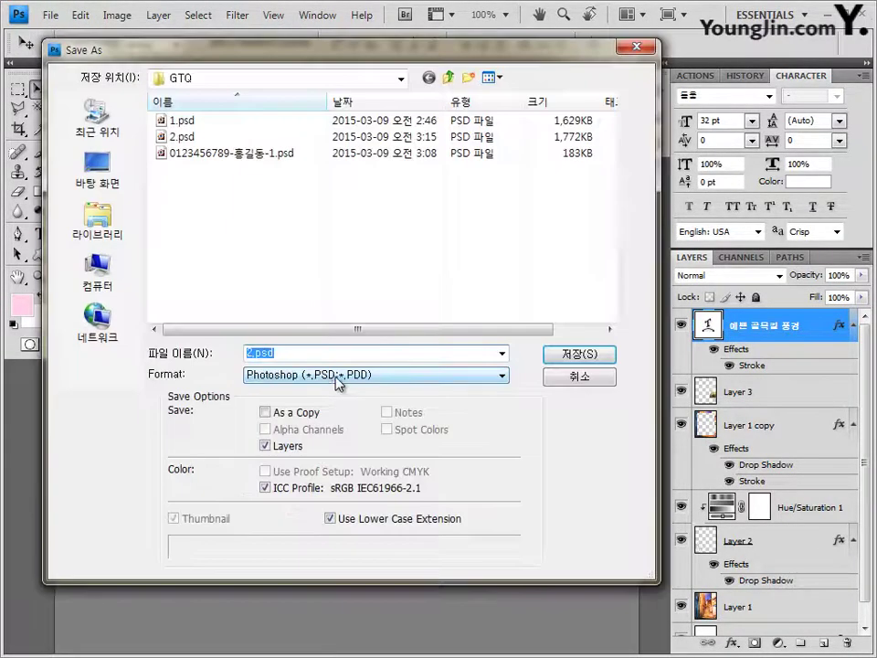
{"action": "left_click", "coordinate": [280, 155]}
{"action": "left_click", "coordinate": [343, 352]}
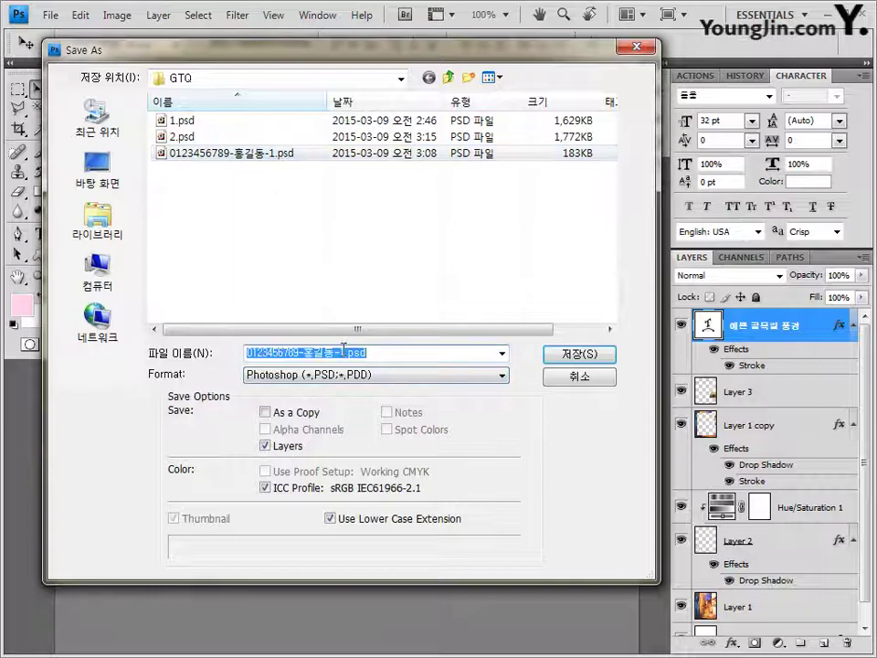
{"action": "left_click", "coordinate": [343, 353]}
{"action": "type", "text": "2"}
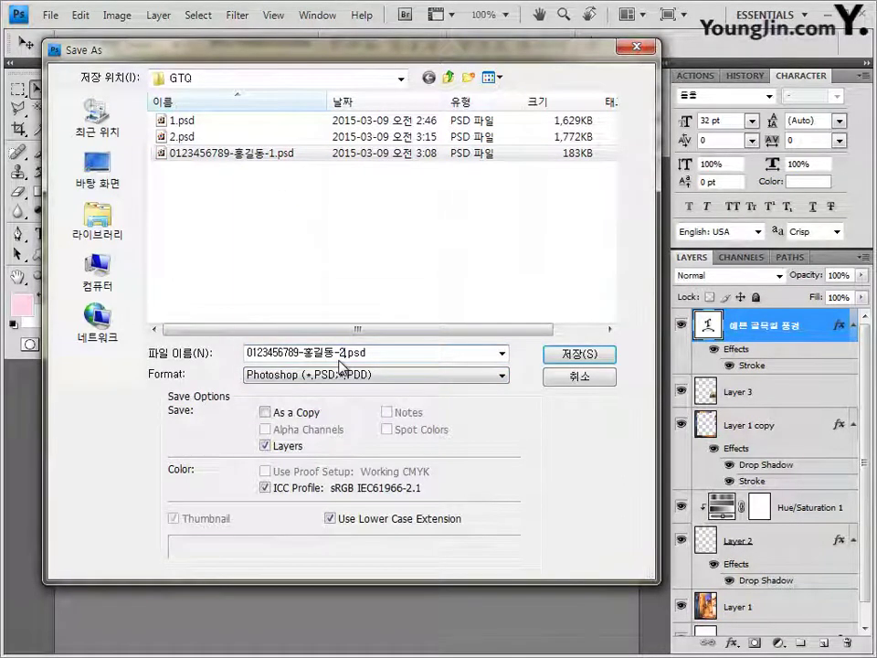
{"action": "key", "text": "Return"}
{"action": "left_click", "coordinate": [644, 206]}
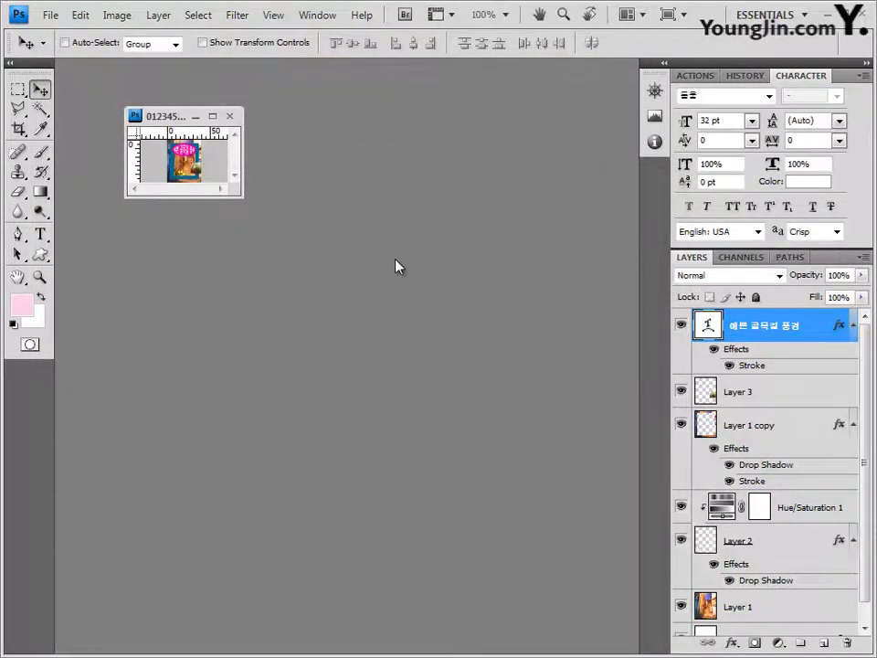
{"action": "left_click", "coordinate": [230, 116]}
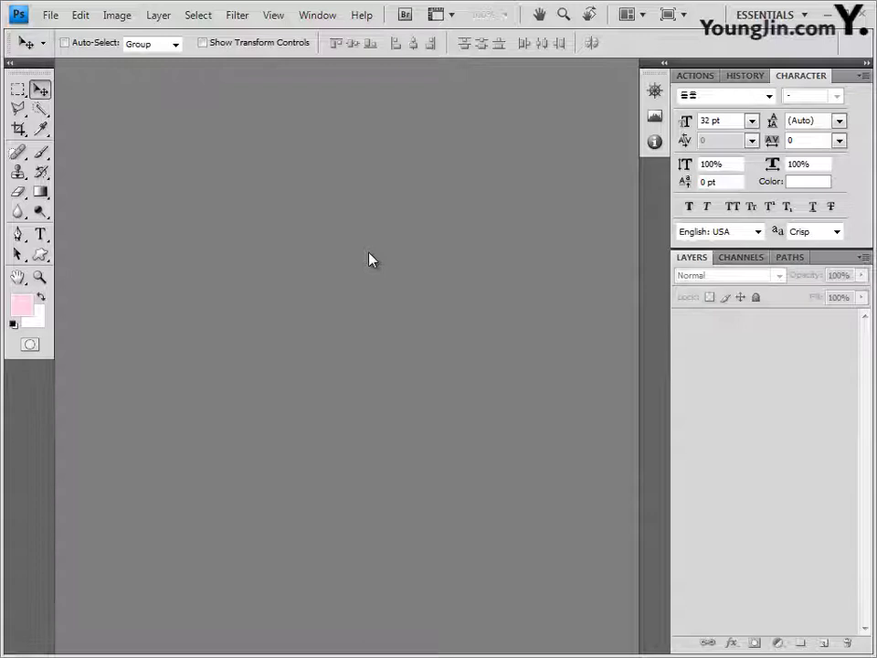
Step: Create a 600 × 400 pixel RGB document at 72 pixels/inch with a white background and float its window
{"action": "key", "text": "ctrl+n"}
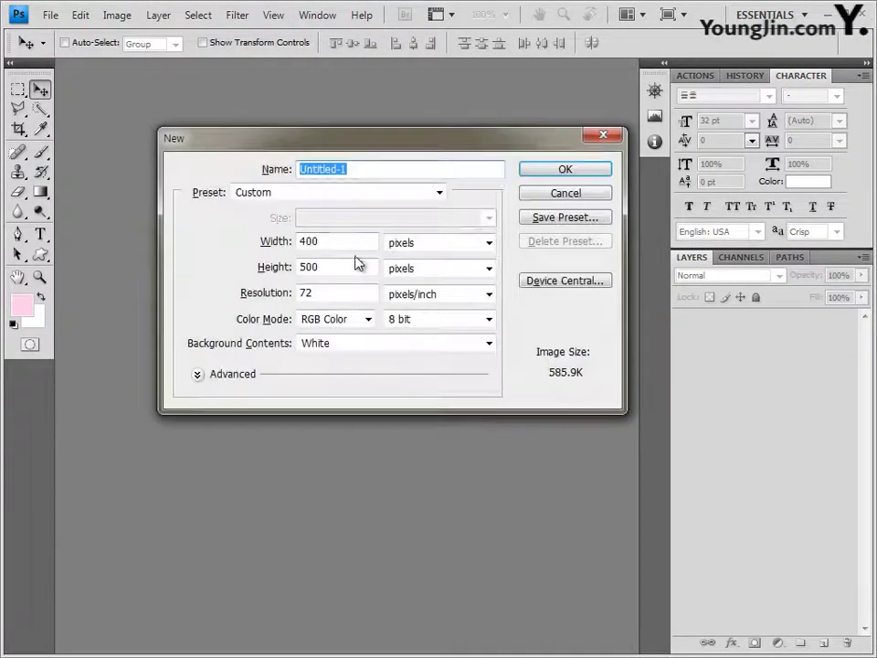
{"action": "double_click", "coordinate": [333, 237]}
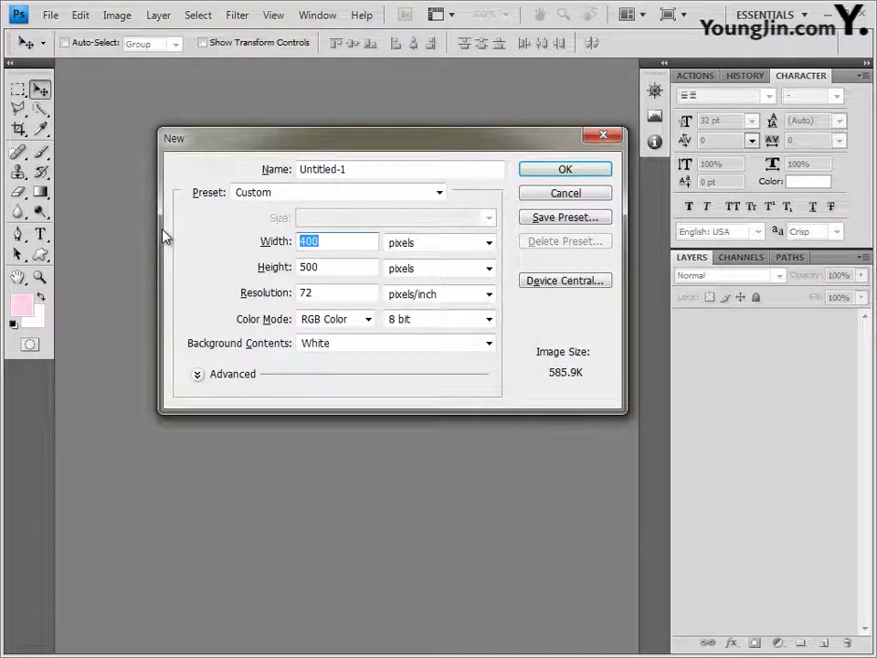
{"action": "type", "text": "600"}
{"action": "key", "text": "Tab"}
{"action": "key", "text": "Tab"}
{"action": "type", "text": "4"}
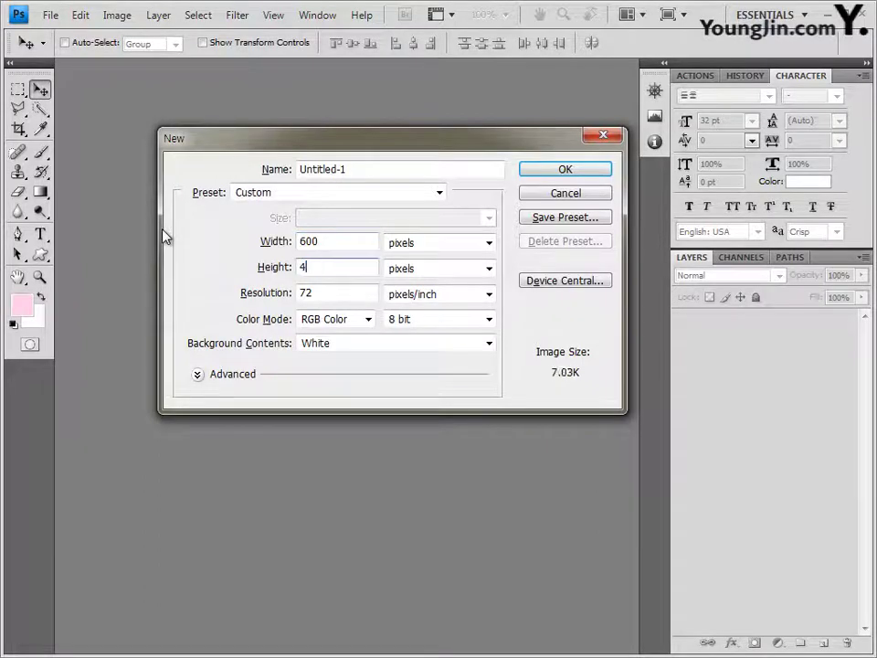
{"action": "type", "text": "00"}
{"action": "key", "text": "Return"}
{"action": "left_click_drag", "start_coordinate": [153, 67], "coordinate": [179, 155]}
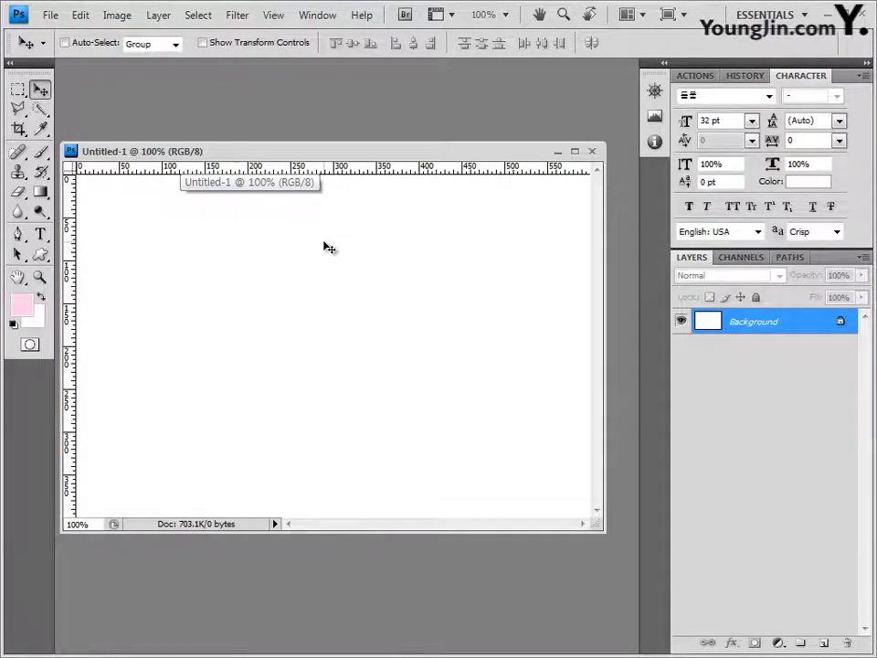
Step: Add horizontal and vertical guides every 100 pixels and save the document as 3.psd in the GTQ folder
{"action": "key", "text": "ctrl+semicolon"}
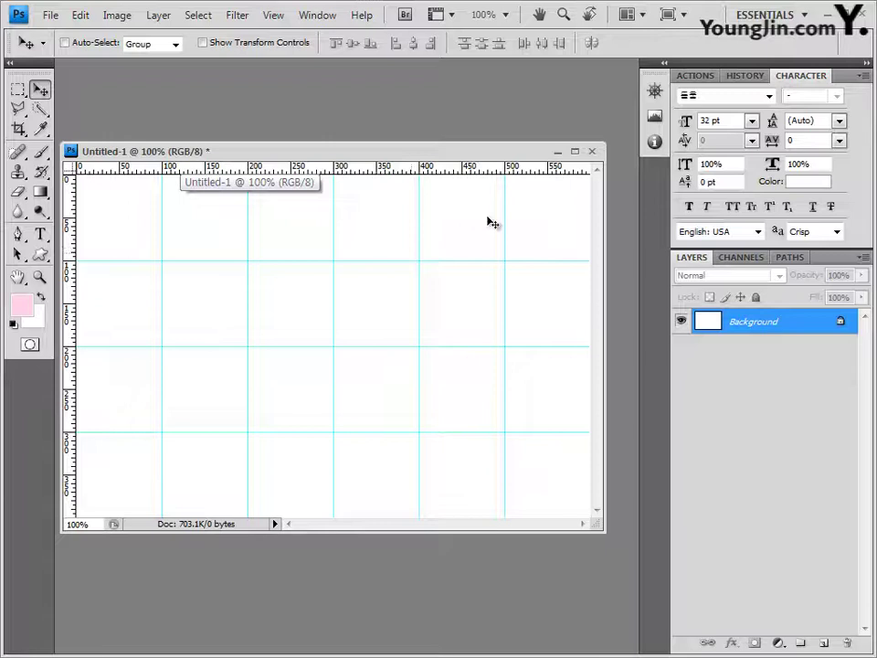
{"action": "left_click", "coordinate": [50, 14]}
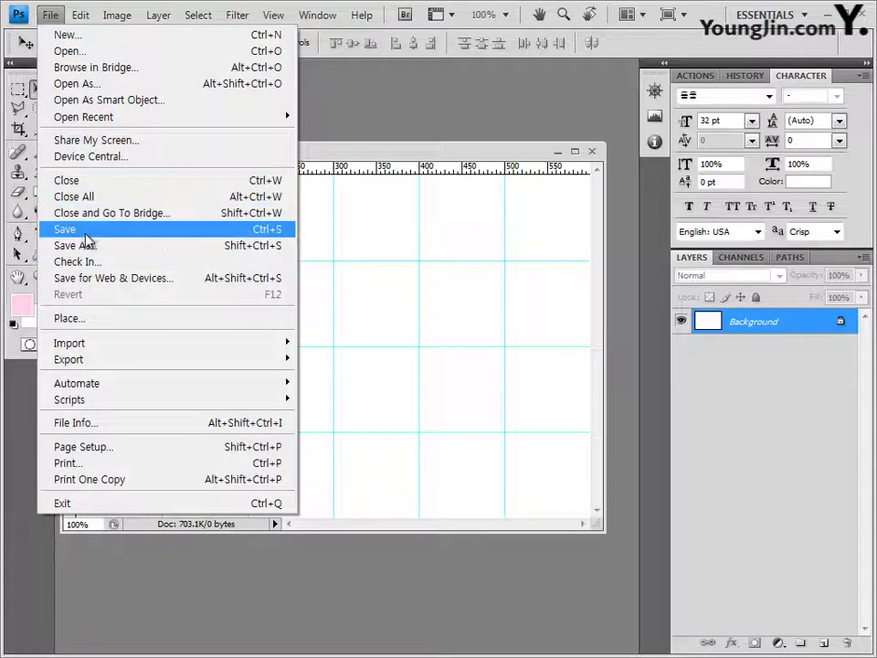
{"action": "left_click", "coordinate": [86, 230]}
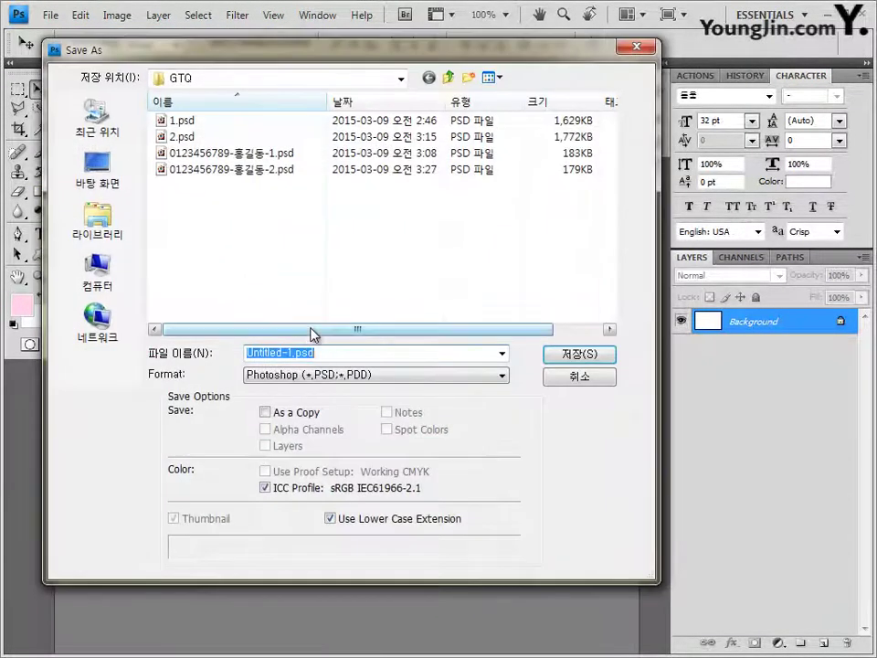
{"action": "type", "text": "3"}
{"action": "key", "text": "Return"}
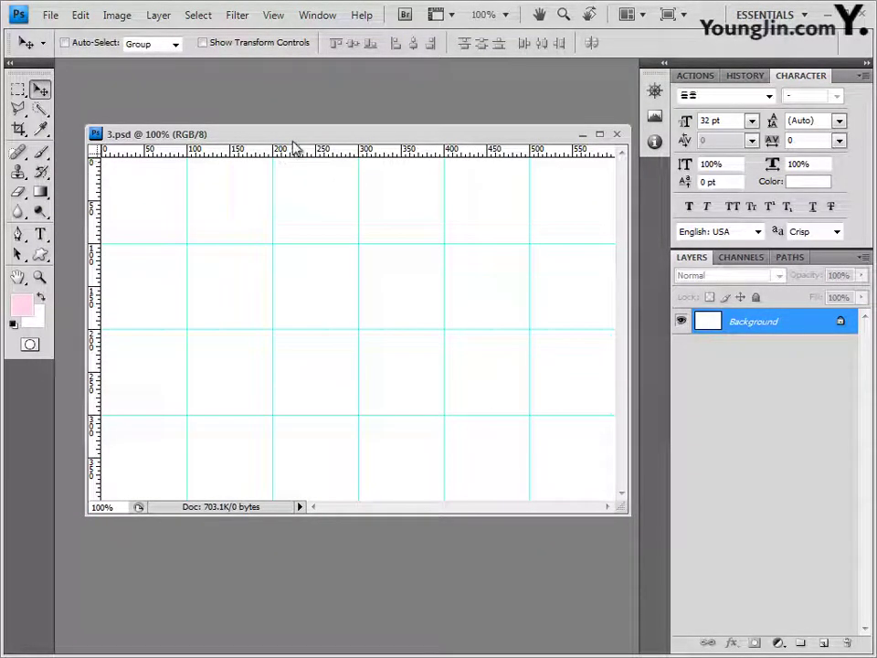
{"action": "left_click_drag", "start_coordinate": [293, 137], "coordinate": [291, 130]}
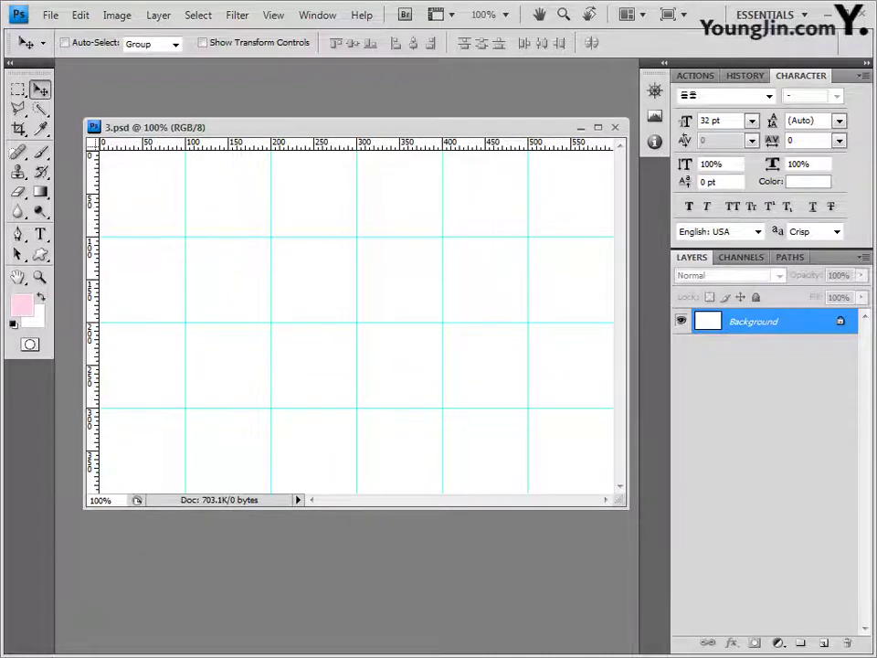
Step: Set the foreground color to ccffff and fill the Background layer of 3.psd with it
{"action": "left_click", "coordinate": [23, 304]}
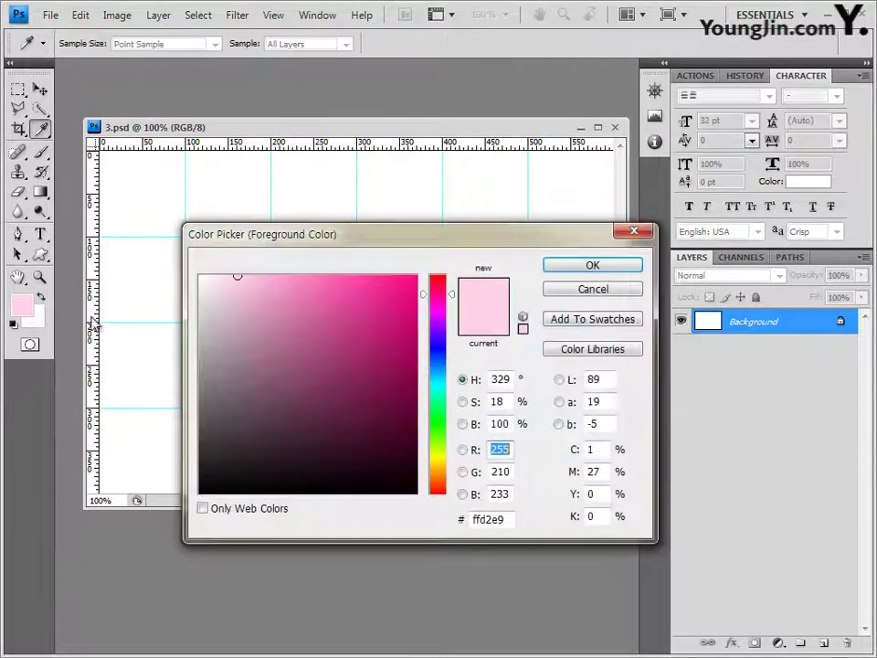
{"action": "left_click", "coordinate": [506, 519]}
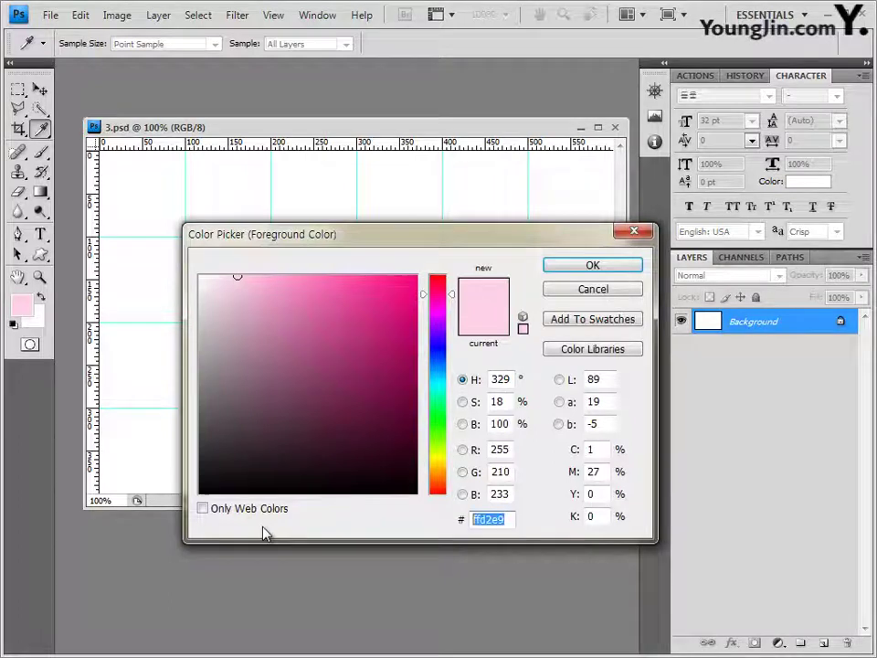
{"action": "type", "text": "ccffff"}
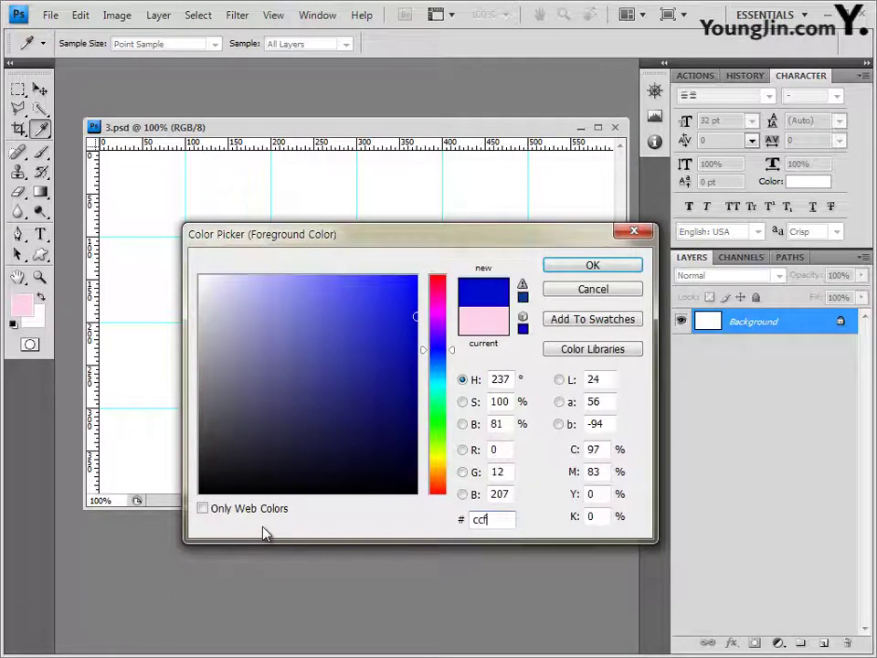
{"action": "left_click", "coordinate": [612, 268]}
{"action": "key", "text": "v"}
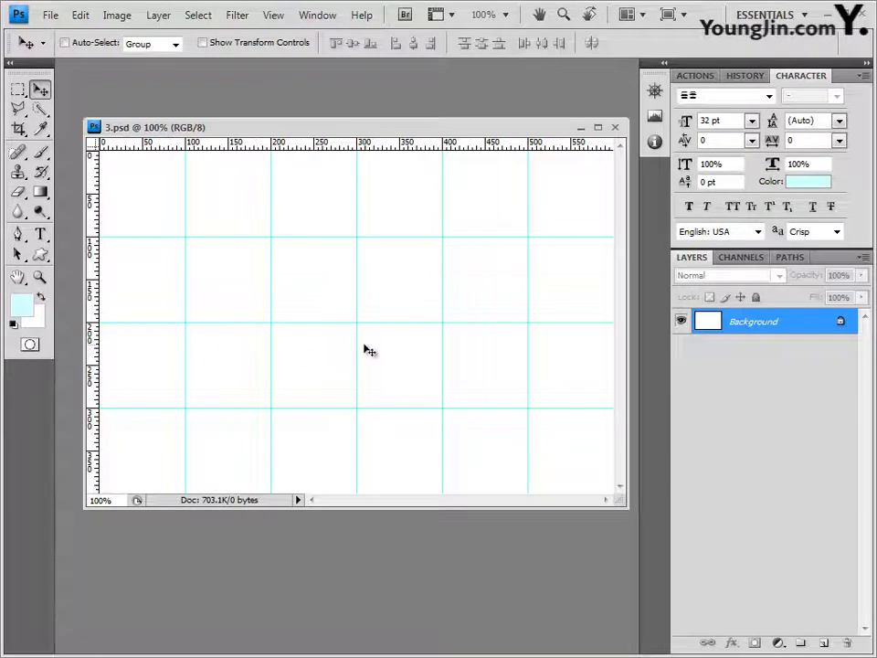
{"action": "key", "text": "alt+BackSpace"}
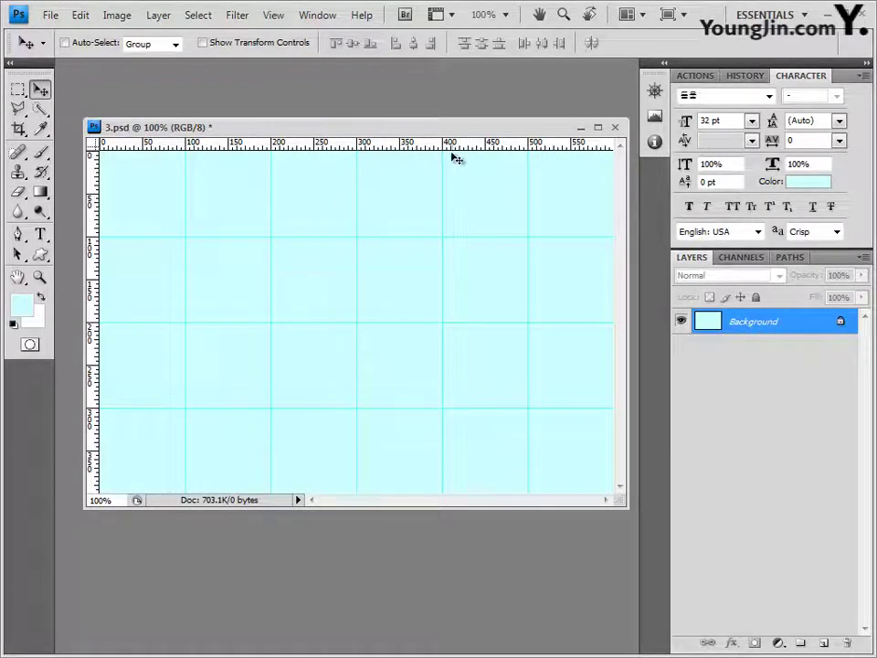
{"action": "left_click_drag", "start_coordinate": [450, 134], "coordinate": [450, 127]}
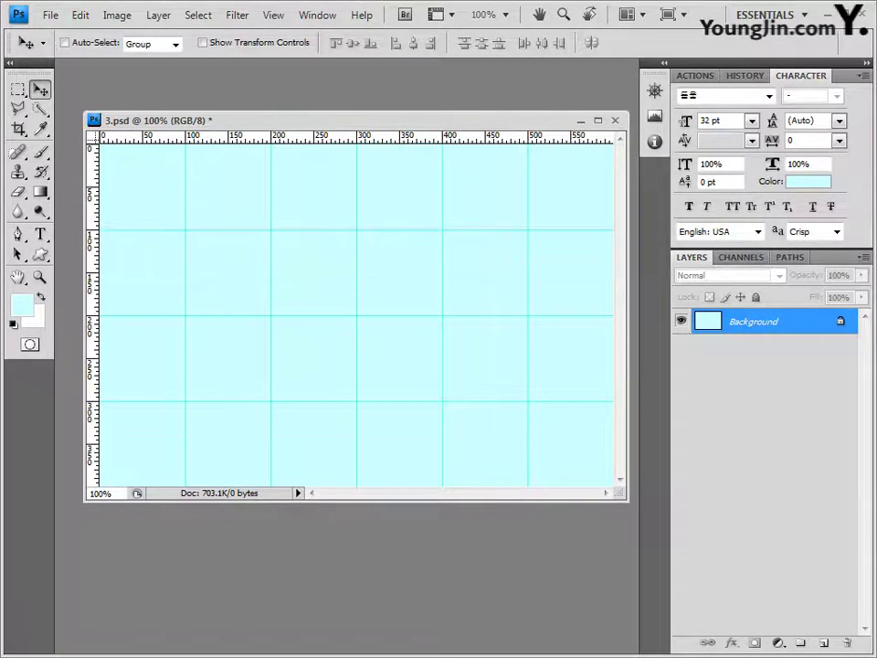
Step: Open 2급-5.JPG from the 기출문제05 folder in Windows Explorer, copy the whole image and close its window
{"action": "key", "text": "alt+Tab"}
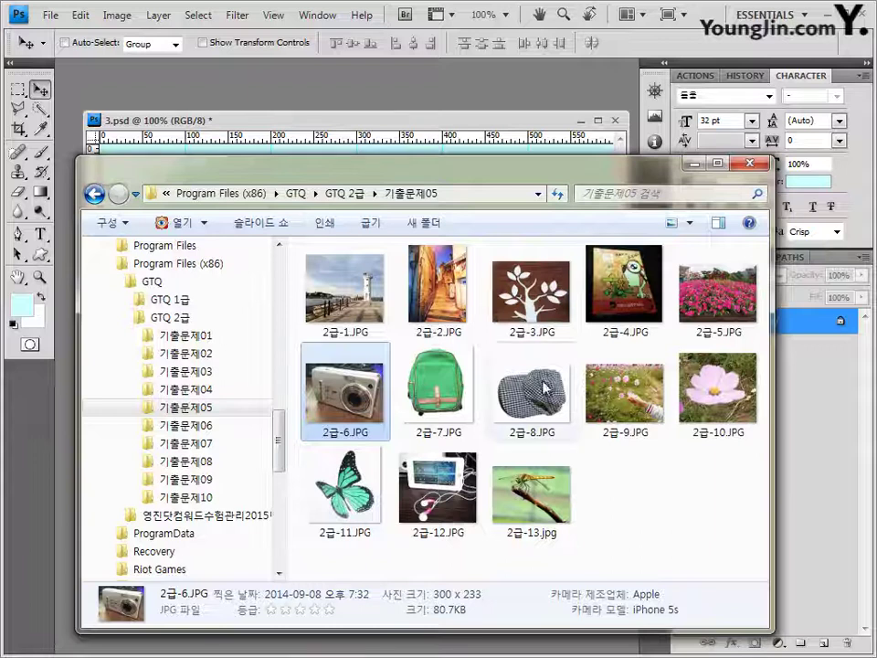
{"action": "left_click_drag", "start_coordinate": [707, 309], "coordinate": [438, 91]}
{"action": "left_click_drag", "start_coordinate": [189, 77], "coordinate": [399, 297]}
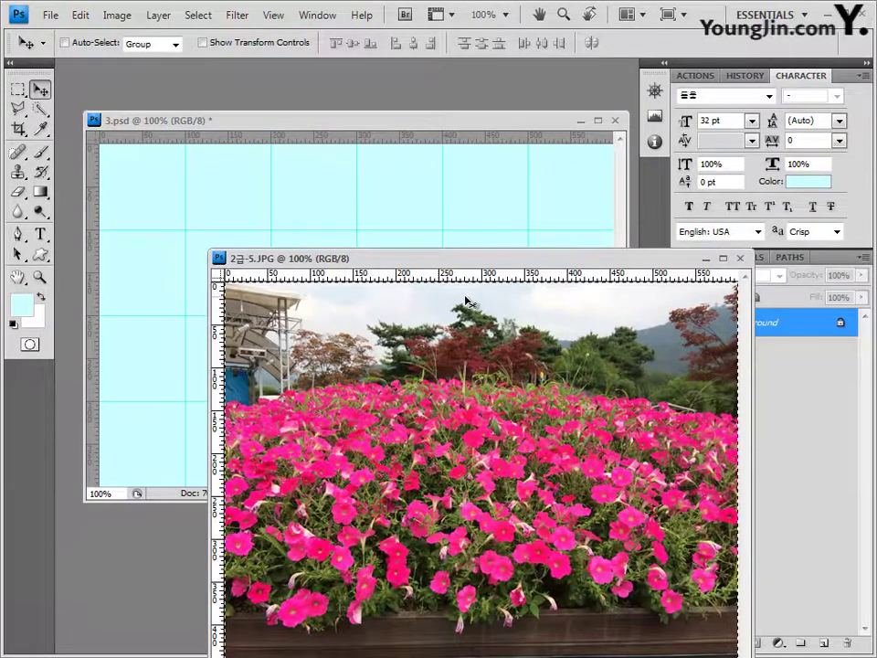
{"action": "left_click_drag", "start_coordinate": [501, 263], "coordinate": [487, 218]}
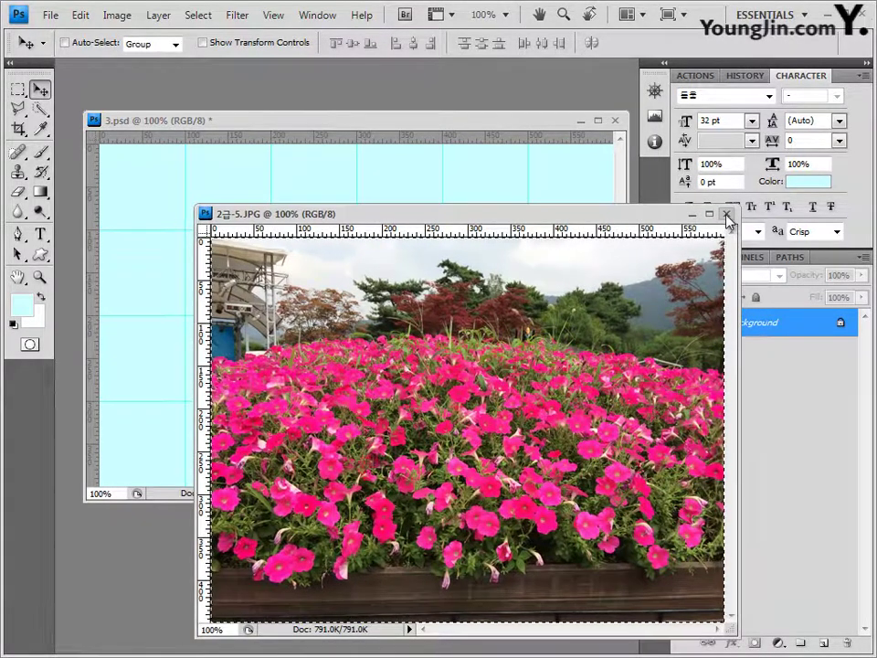
{"action": "left_click", "coordinate": [727, 215]}
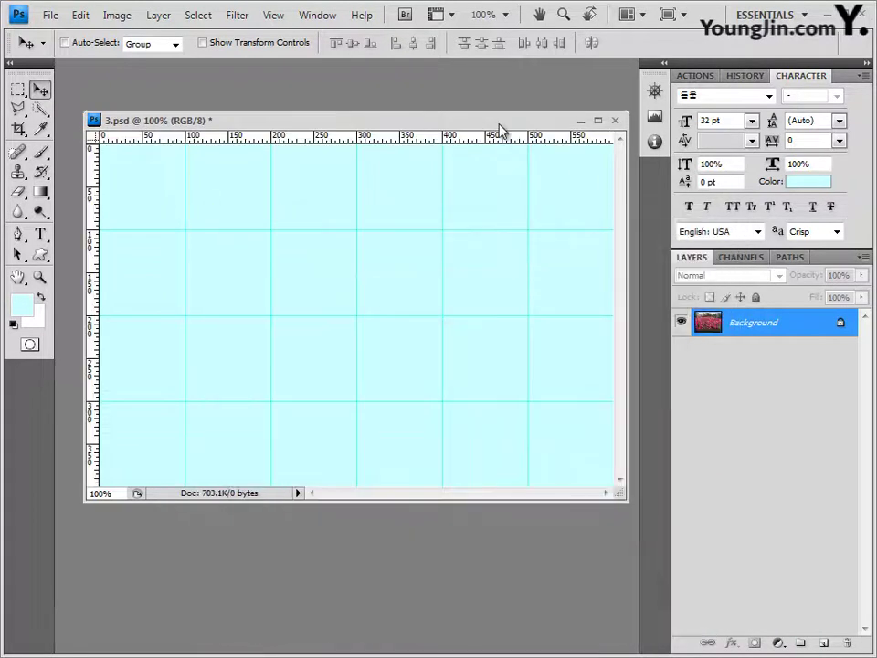
Step: Paste the flower photo into 3.psd and apply the Crosshatch filter with Stroke Length 9, Sharpness 6 and Strength 1
{"action": "key", "text": "ctrl+v"}
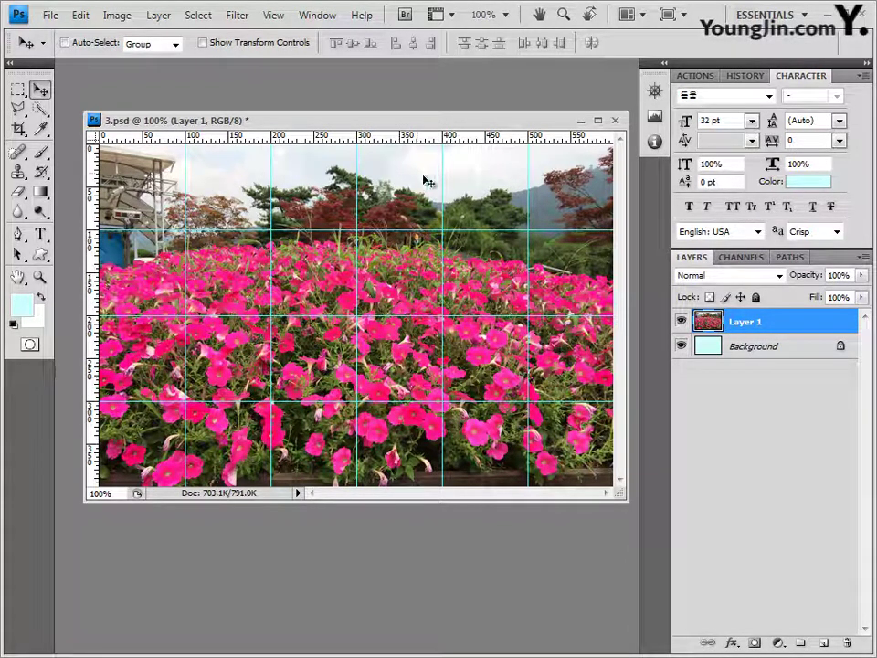
{"action": "left_click", "coordinate": [237, 14]}
{"action": "mouse_move", "coordinate": [288, 208]}
{"action": "mouse_move", "coordinate": [293, 182]}
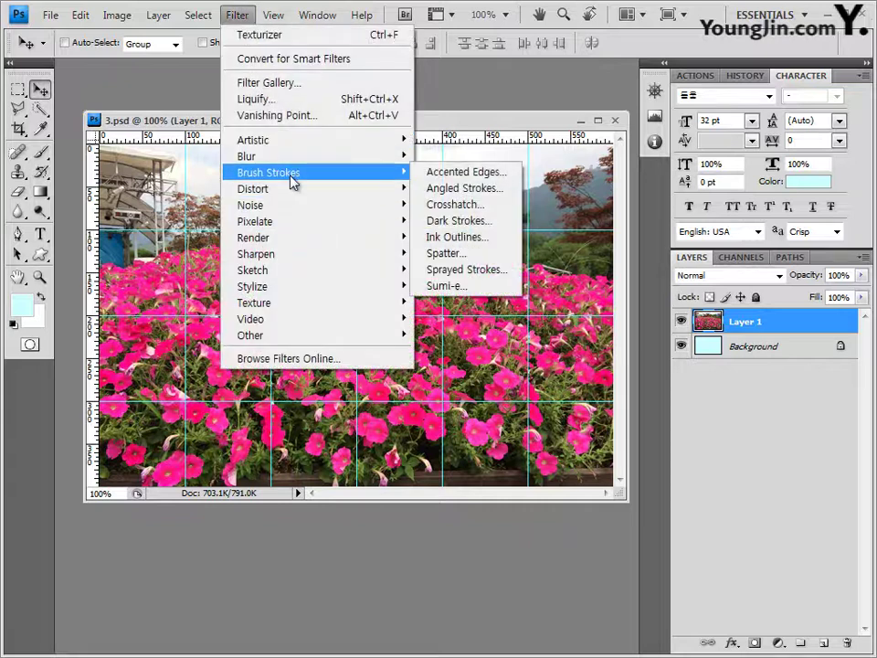
{"action": "left_click", "coordinate": [475, 206]}
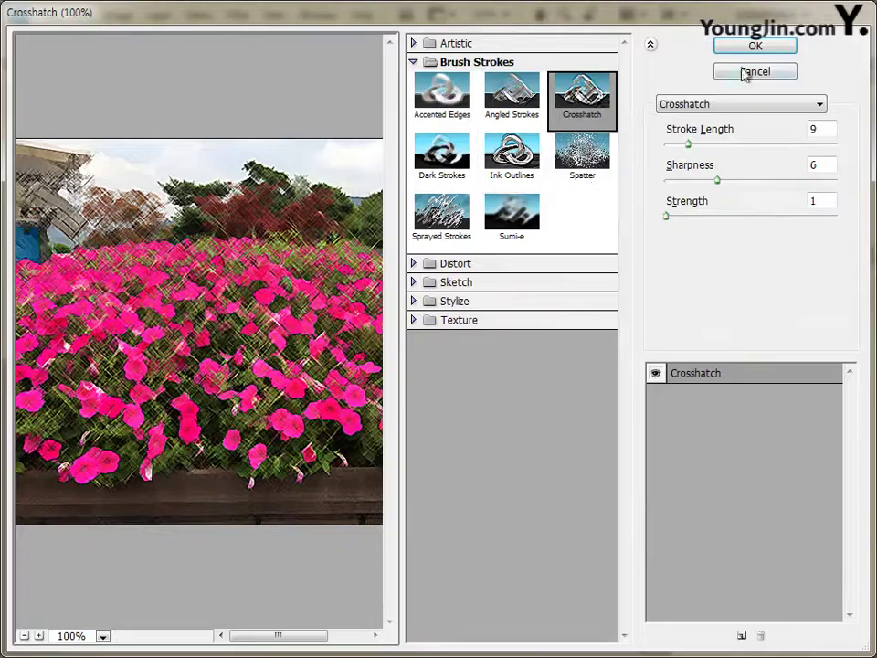
{"action": "left_click", "coordinate": [754, 50]}
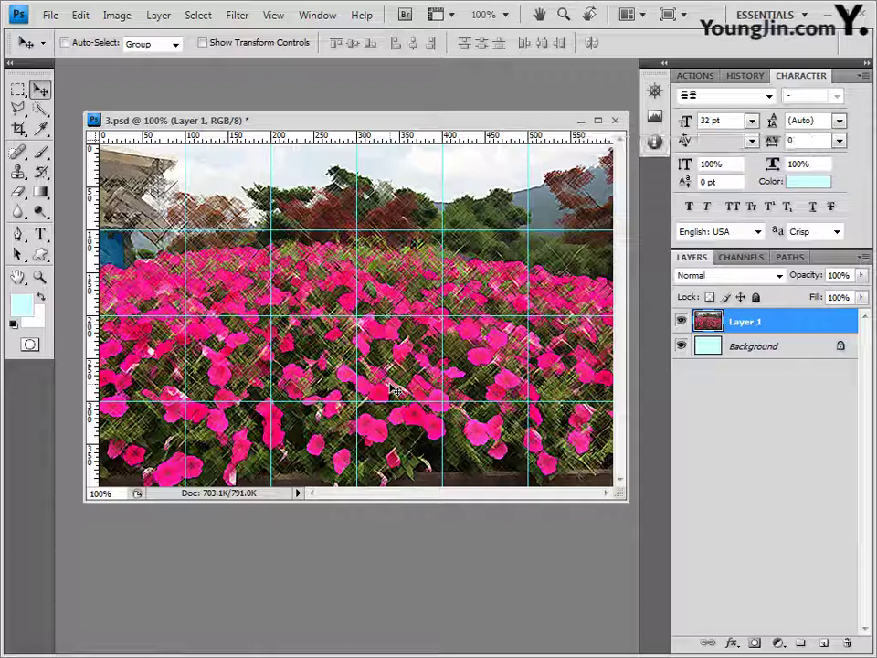
Step: Add a layer mask to the flower photo's layer and set the Gradient tool to the Black, White preset
{"action": "left_click", "coordinate": [756, 643]}
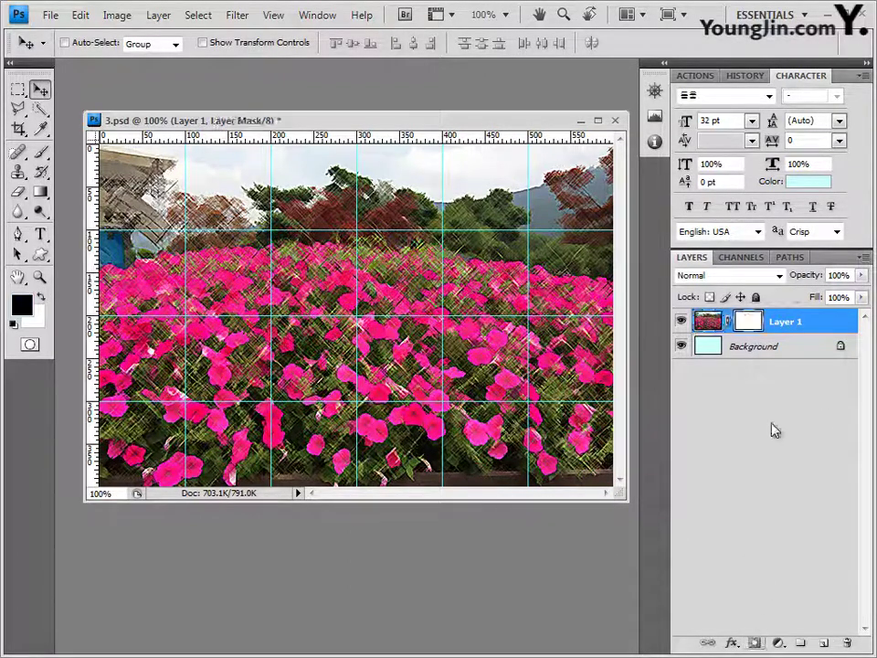
{"action": "left_click", "coordinate": [41, 193]}
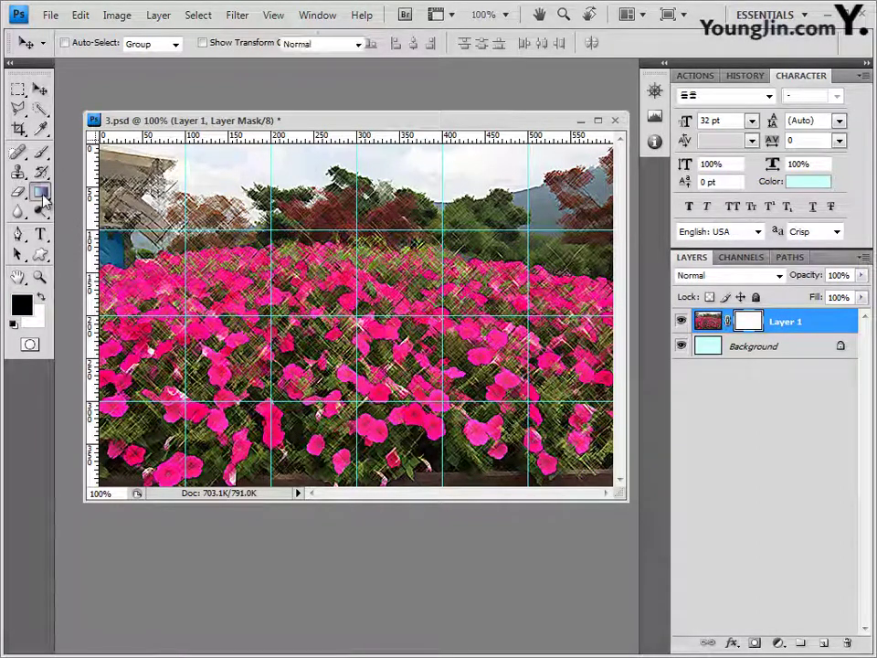
{"action": "left_click", "coordinate": [115, 48]}
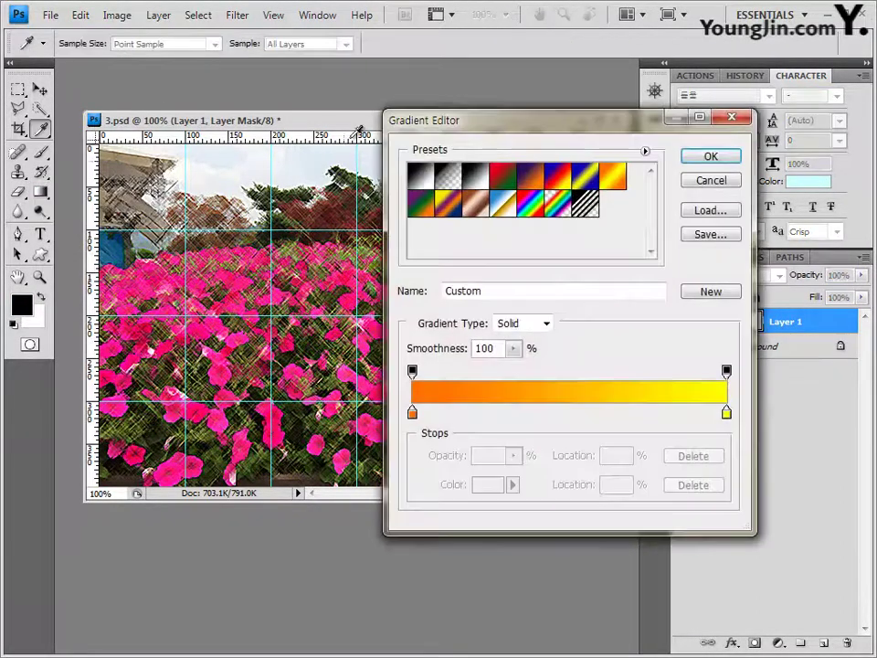
{"action": "left_click_drag", "start_coordinate": [484, 72], "coordinate": [356, 92]}
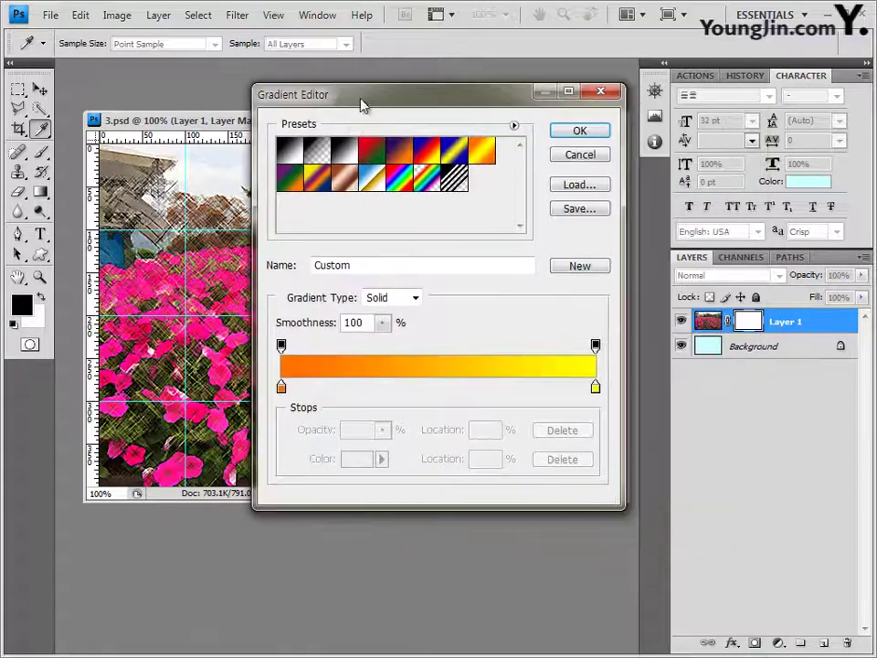
{"action": "left_click", "coordinate": [349, 155]}
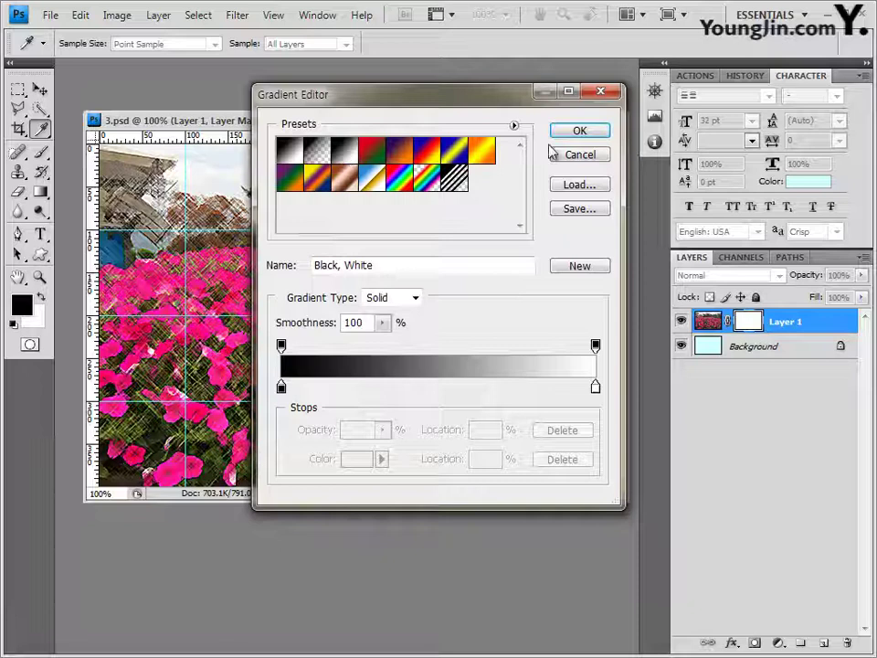
{"action": "left_click", "coordinate": [603, 135]}
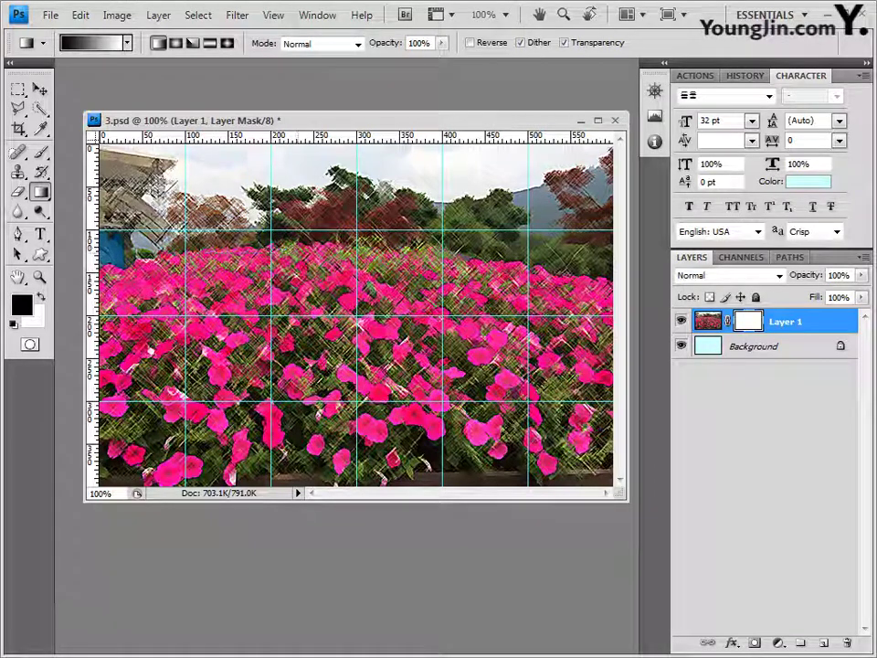
{"action": "left_click_drag", "start_coordinate": [215, 274], "coordinate": [274, 274]}
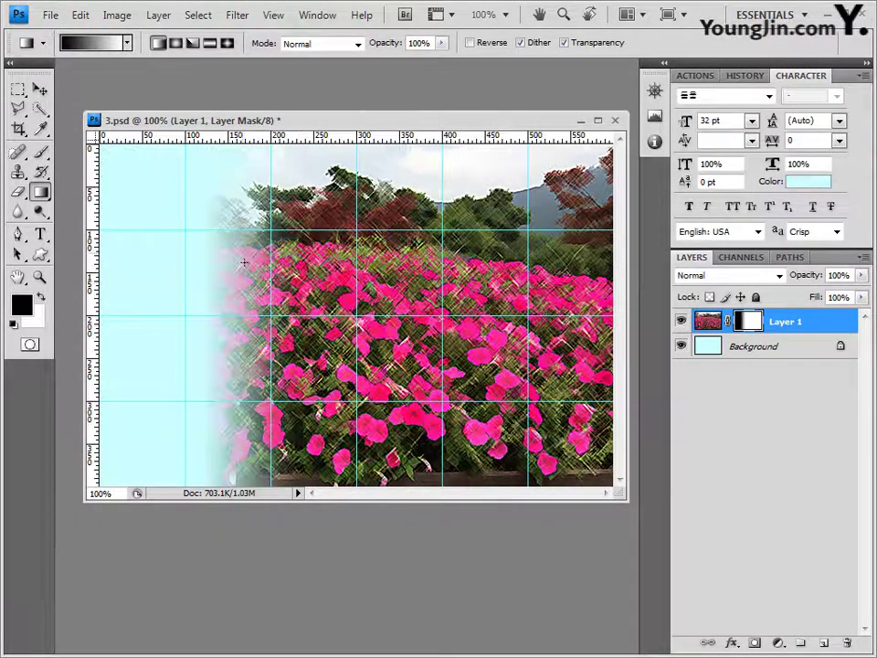
{"action": "key", "text": "ctrl+z"}
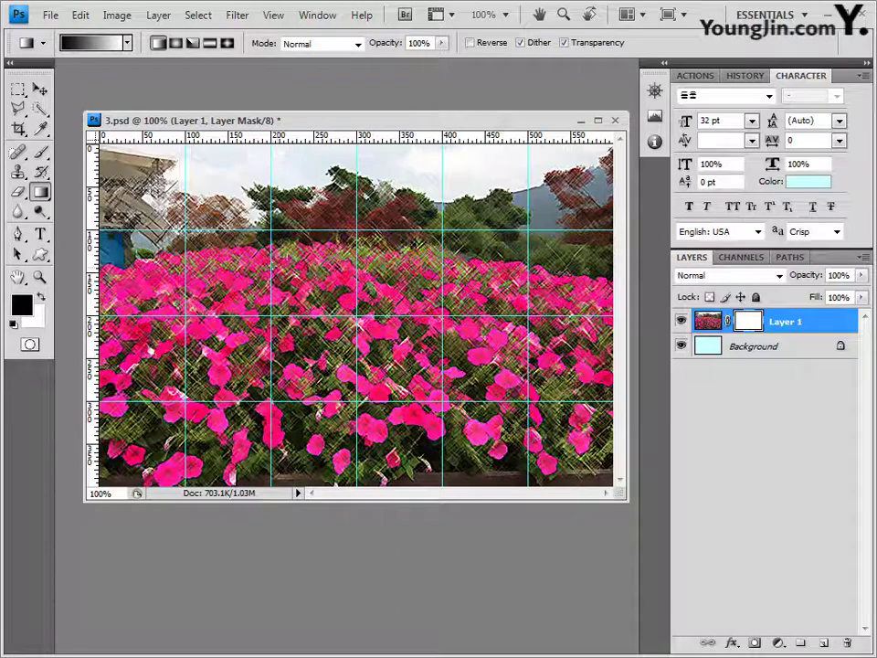
{"action": "left_click_drag", "start_coordinate": [311, 274], "coordinate": [206, 274]}
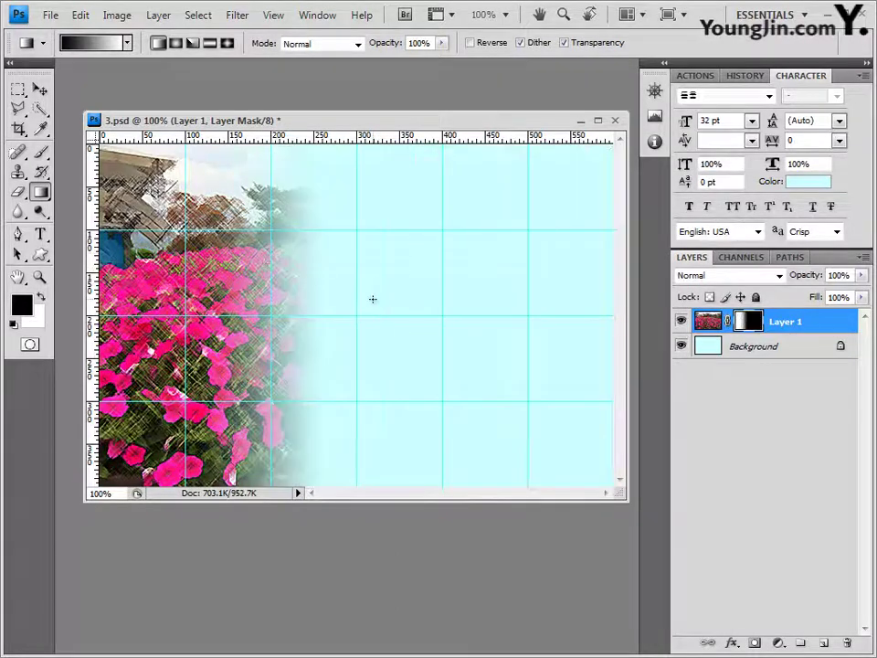
{"action": "key", "text": "ctrl+z"}
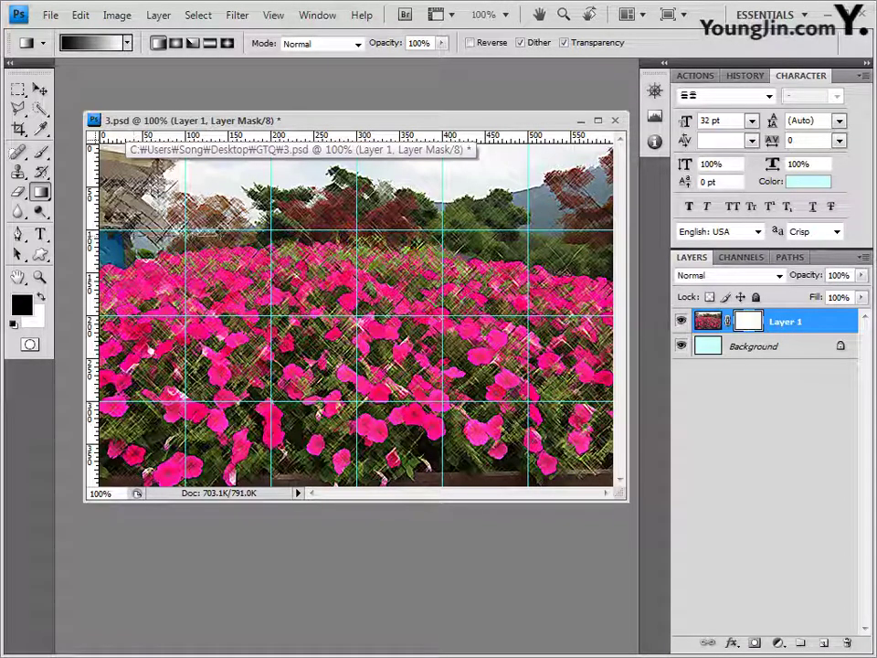
{"action": "left_click_drag", "start_coordinate": [128, 201], "coordinate": [183, 201]}
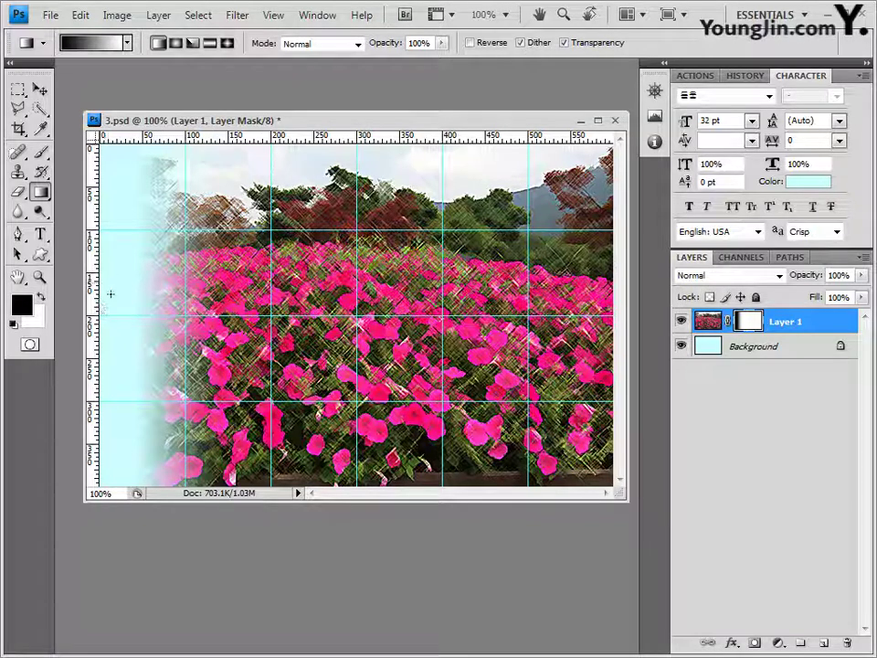
{"action": "key", "text": "ctrl+z"}
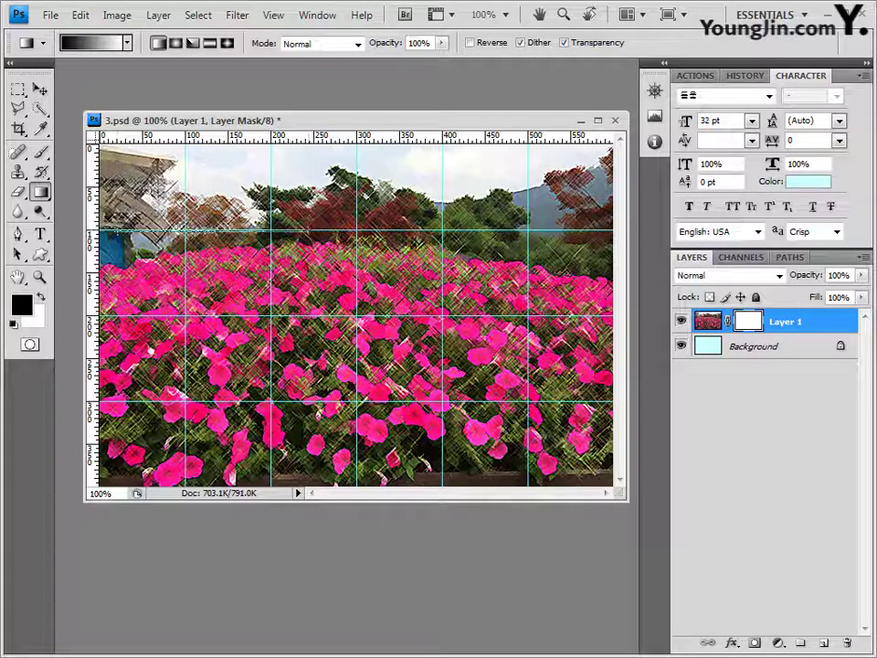
{"action": "left_click_drag", "start_coordinate": [146, 176], "coordinate": [235, 181]}
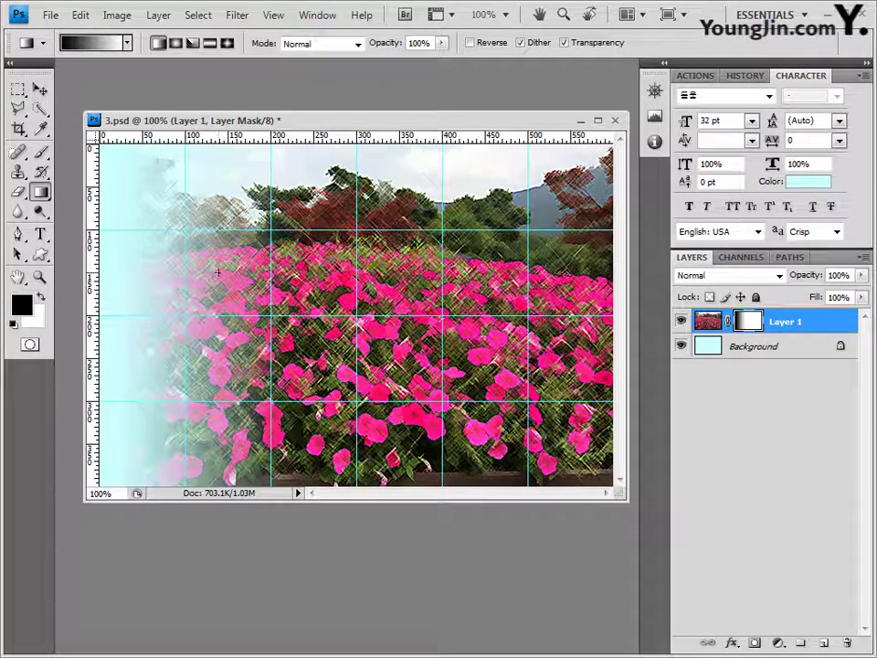
{"action": "key", "text": "ctrl+z"}
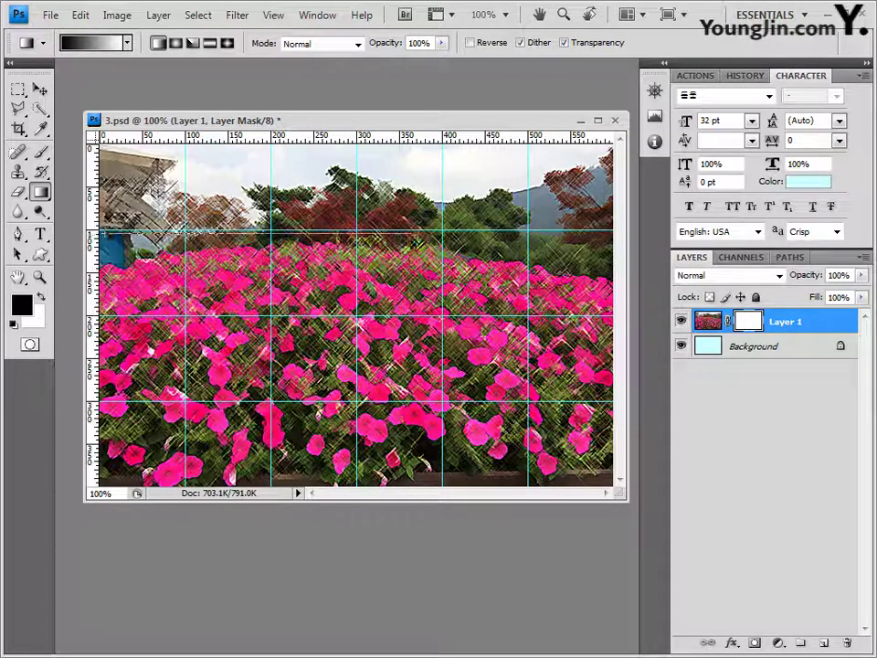
Step: Fade the flower photo's left side into the background with a wide horizontal black-to-white gradient on its layer mask
{"action": "left_click_drag", "start_coordinate": [137, 375], "coordinate": [306, 376]}
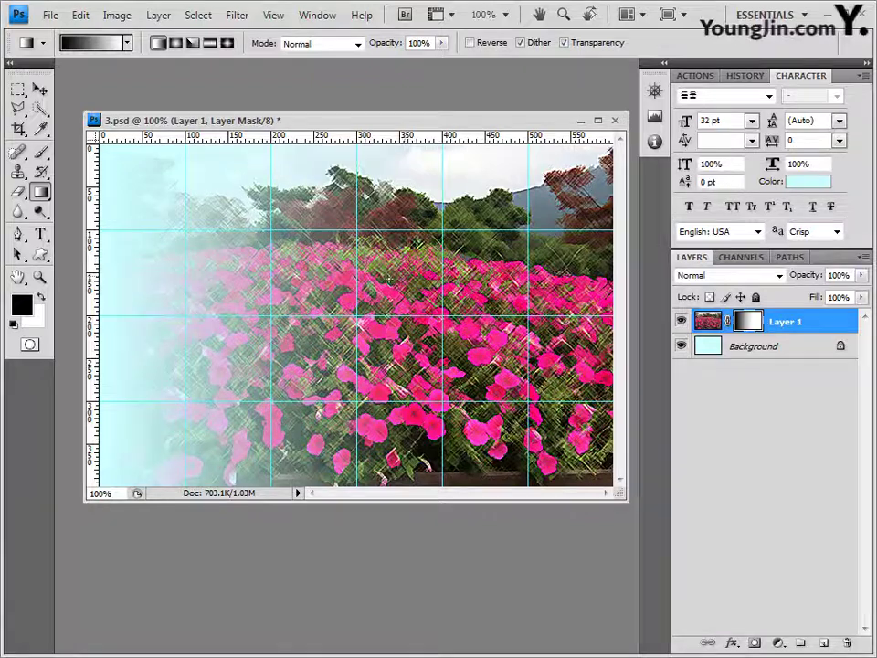
Step: Open 2급-6.JPG from the 기출문제05 folder in Windows Explorer and trace the camera's outline with a closed Pen tool path
{"action": "key", "text": "alt+Tab"}
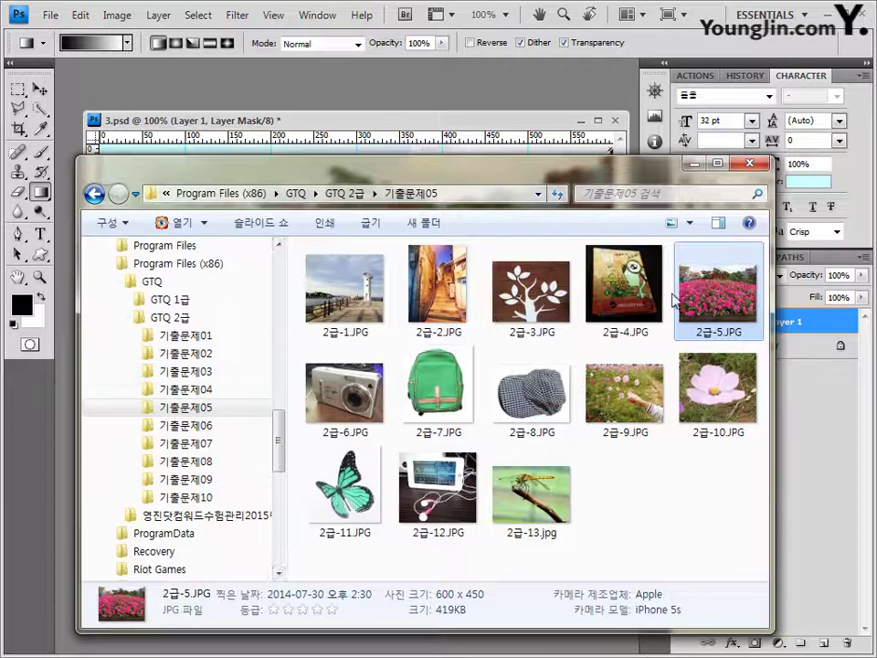
{"action": "left_click_drag", "start_coordinate": [347, 370], "coordinate": [228, 81]}
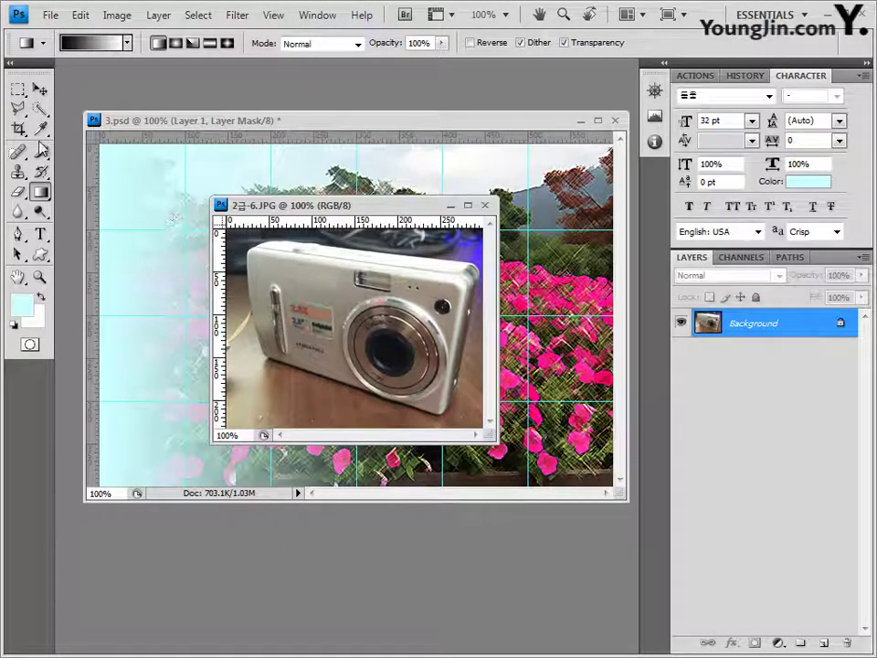
{"action": "left_click", "coordinate": [17, 233]}
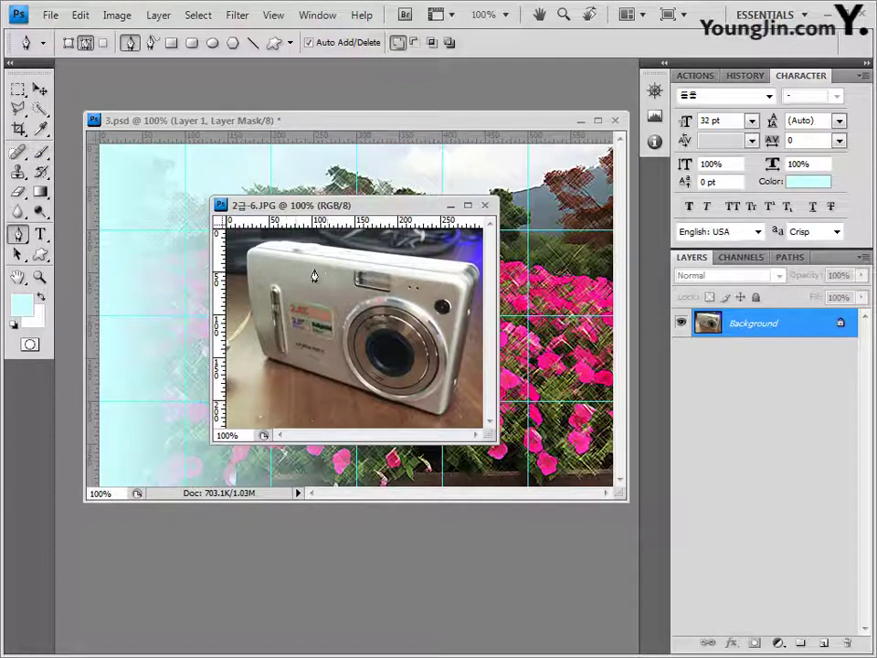
{"action": "left_click", "coordinate": [250, 275]}
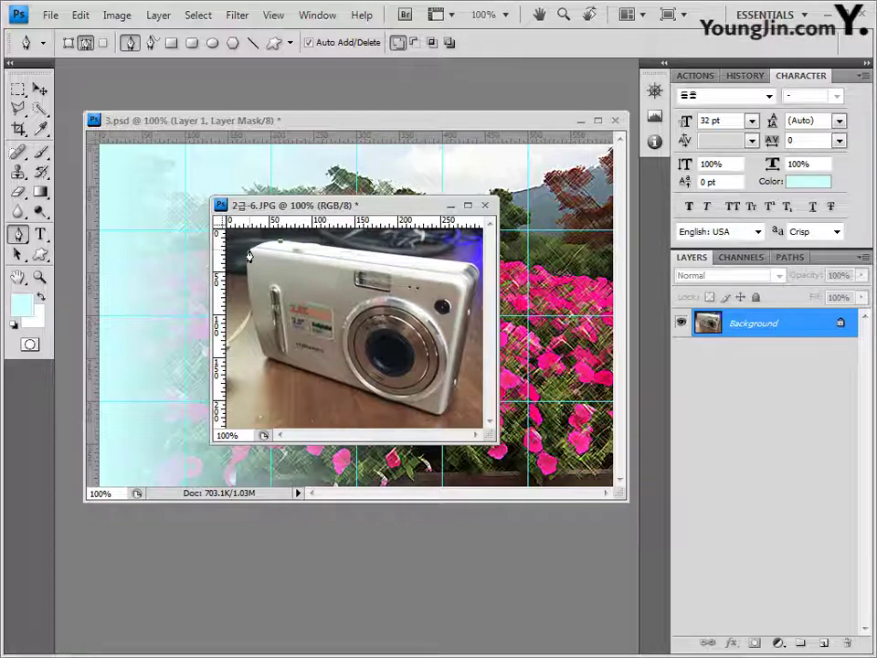
{"action": "left_click_drag", "start_coordinate": [244, 262], "coordinate": [246, 267]}
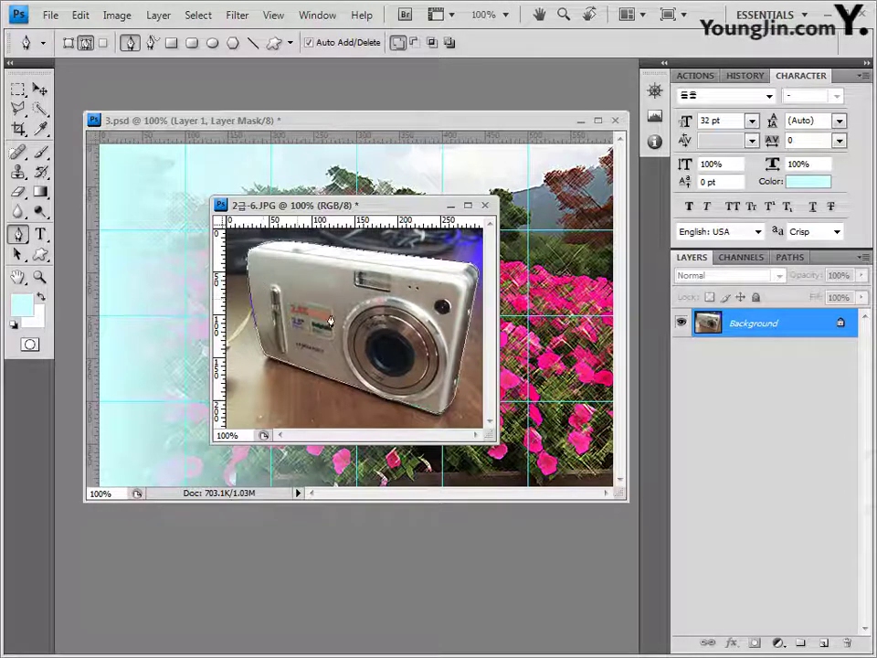
Step: Load the camera's work path in 2급-6.JPG as a selection
{"action": "left_click", "coordinate": [790, 257]}
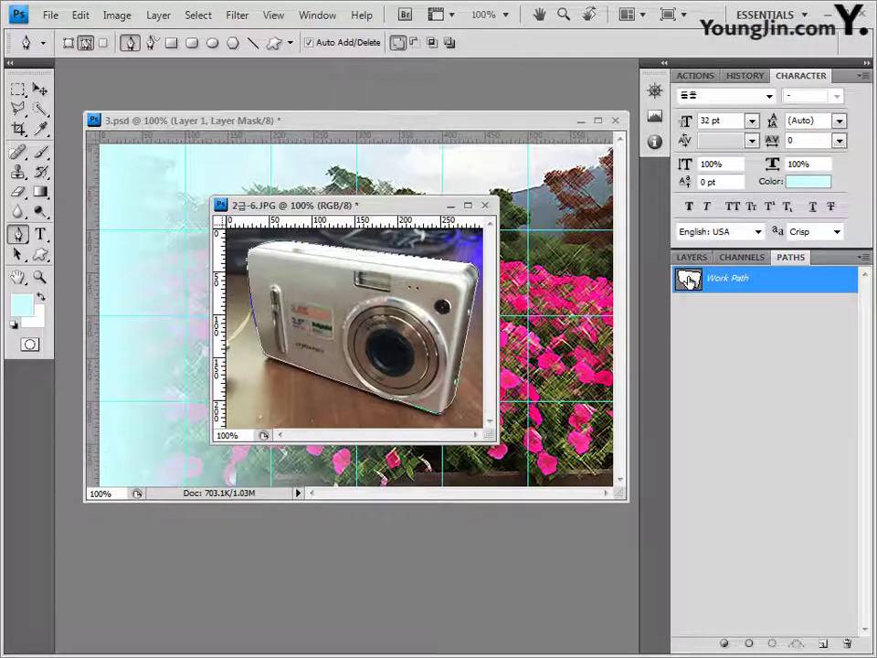
{"action": "left_click", "coordinate": [772, 647]}
{"action": "left_click", "coordinate": [791, 464]}
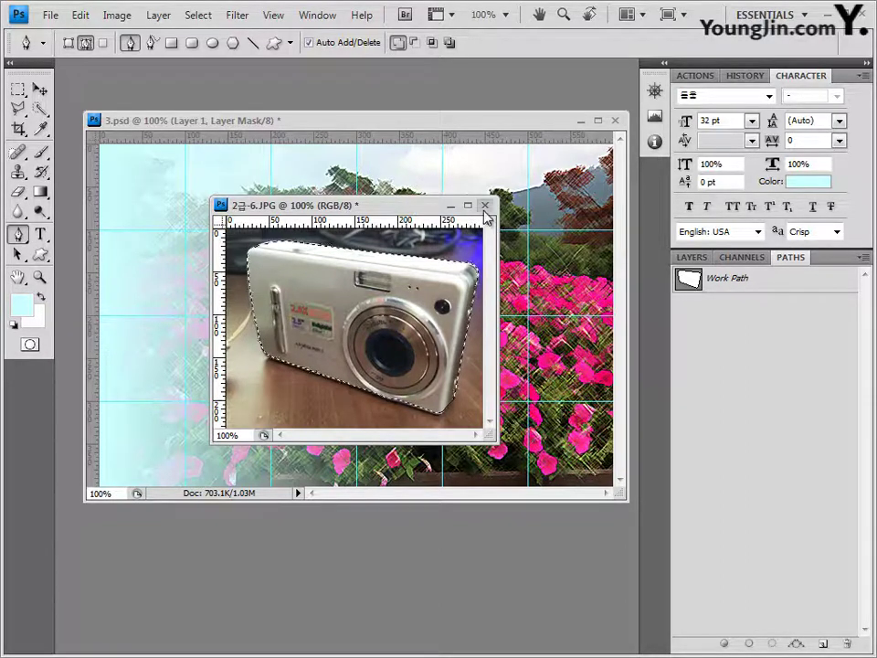
Step: Copy the selected camera, close 2급-6.JPG and paste the camera into 3.psd
{"action": "left_click_drag", "start_coordinate": [487, 216], "coordinate": [610, 406]}
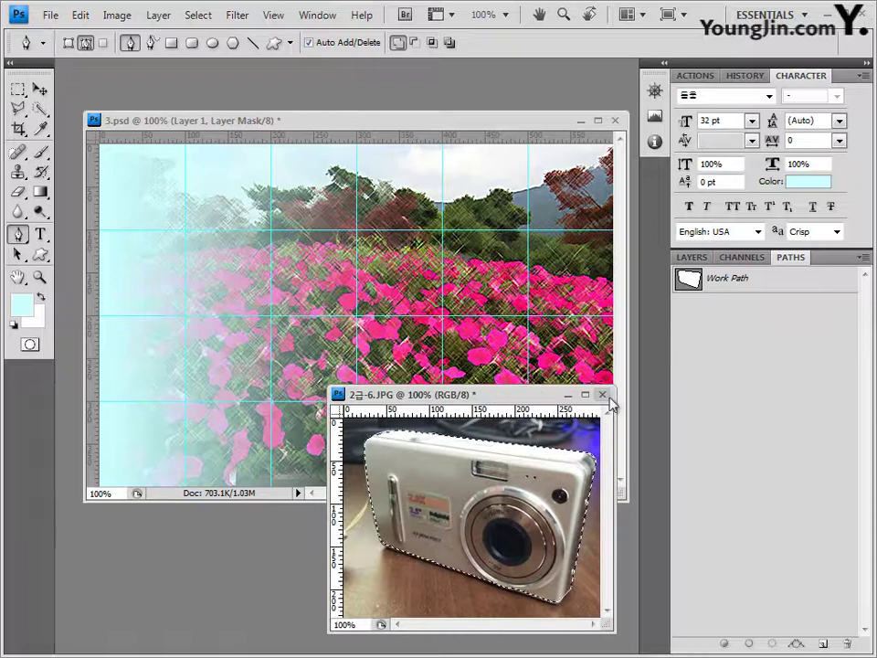
{"action": "left_click", "coordinate": [603, 396]}
{"action": "left_click", "coordinate": [481, 365]}
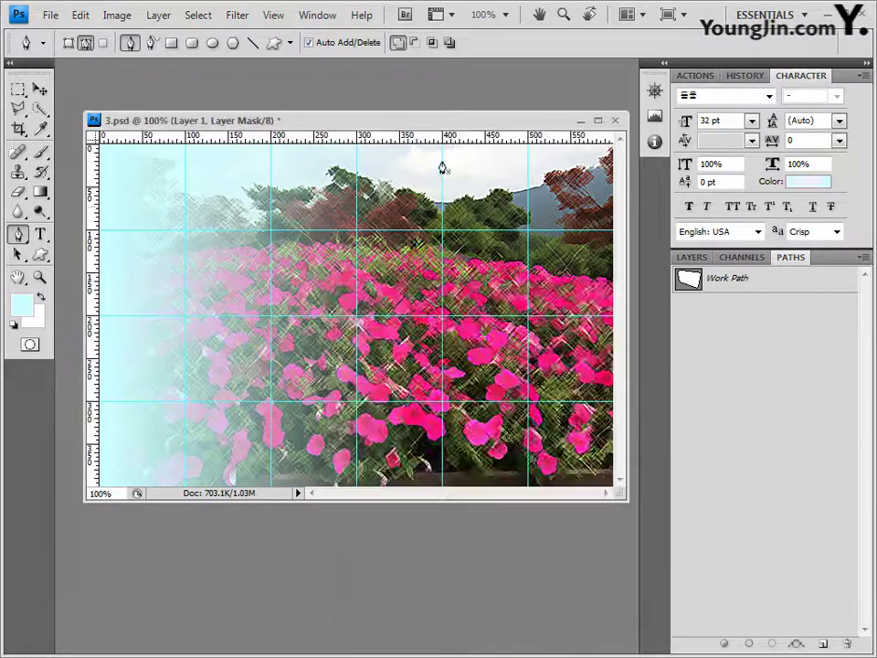
{"action": "key", "text": "ctrl+v"}
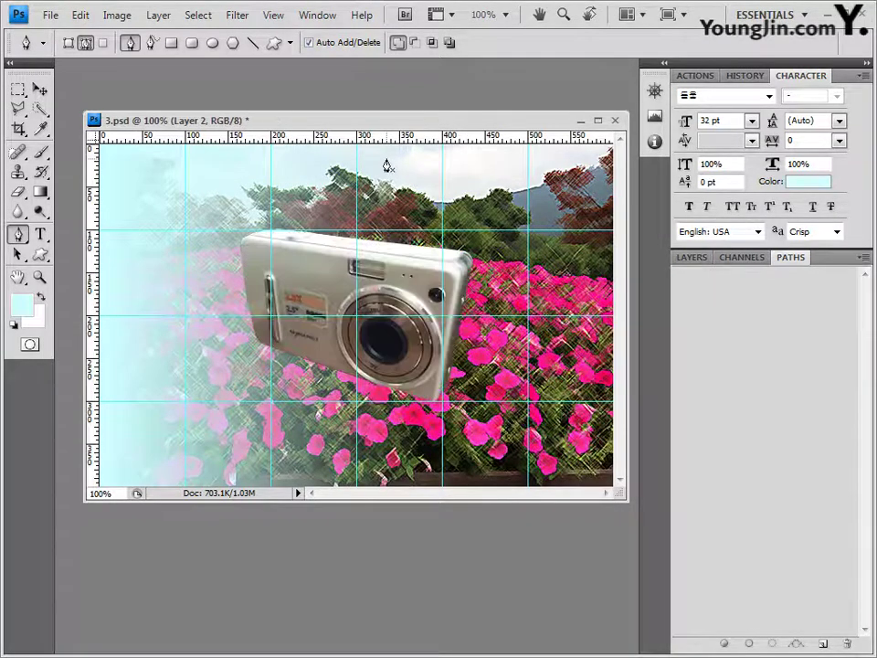
Step: Scale the camera to 78.2% and move it to the upper right of the canvas, centered at X 500.6 px, Y 136.0 px
{"action": "left_click", "coordinate": [40, 90]}
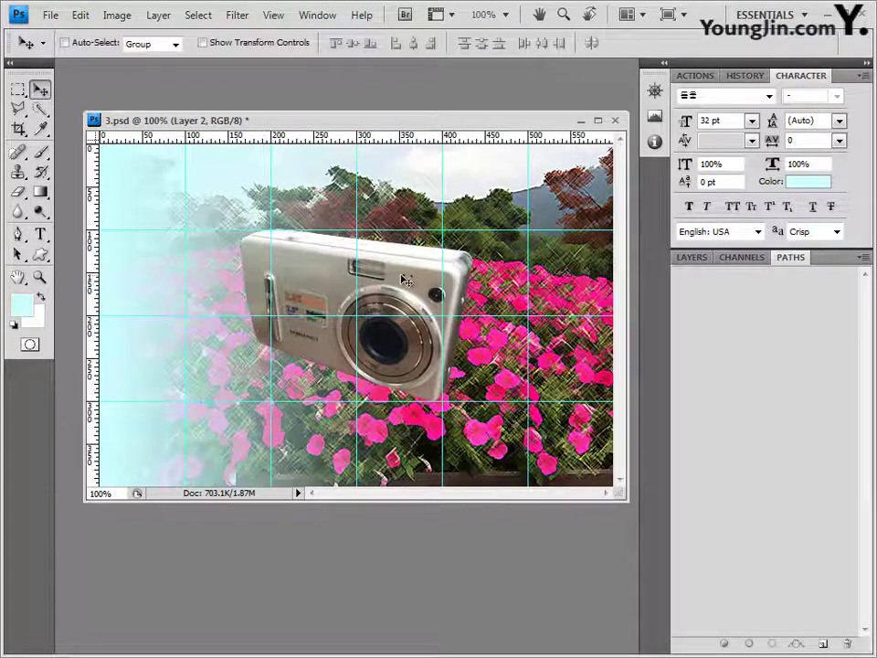
{"action": "left_click_drag", "start_coordinate": [405, 285], "coordinate": [391, 301]}
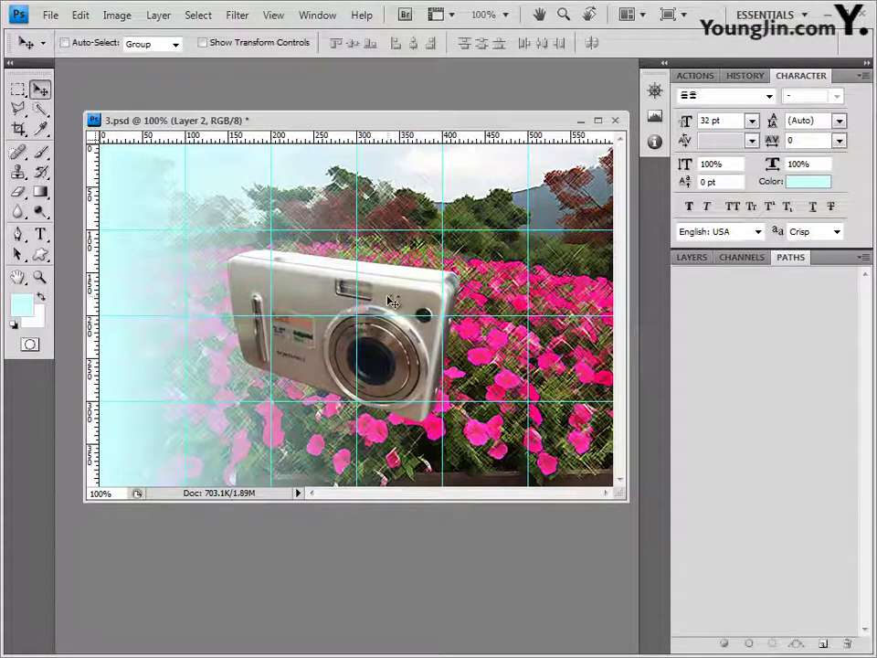
{"action": "key", "text": "ctrl+t"}
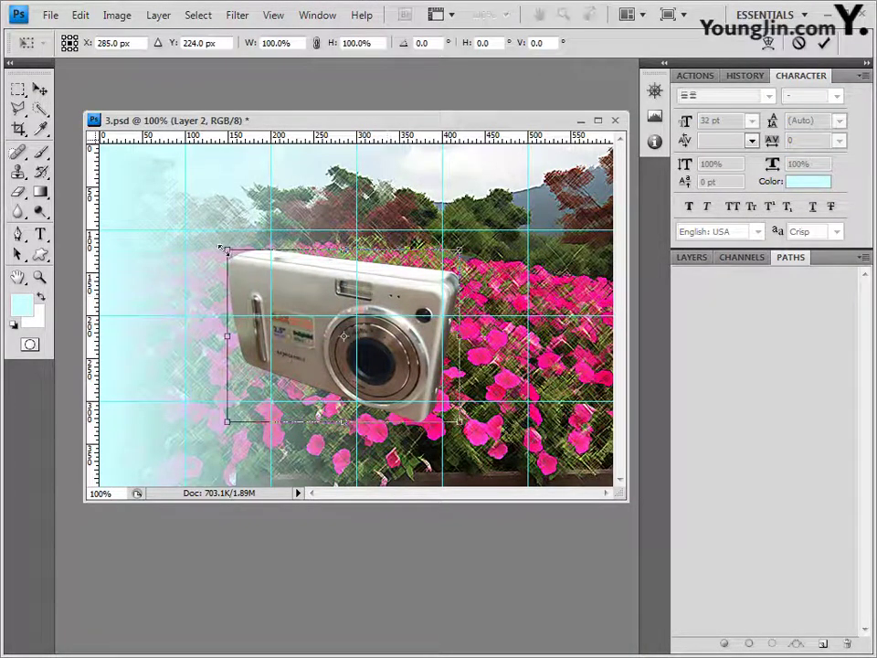
{"action": "left_click_drag", "start_coordinate": [226, 248], "coordinate": [277, 286]}
{"action": "left_click_drag", "start_coordinate": [411, 343], "coordinate": [576, 253]}
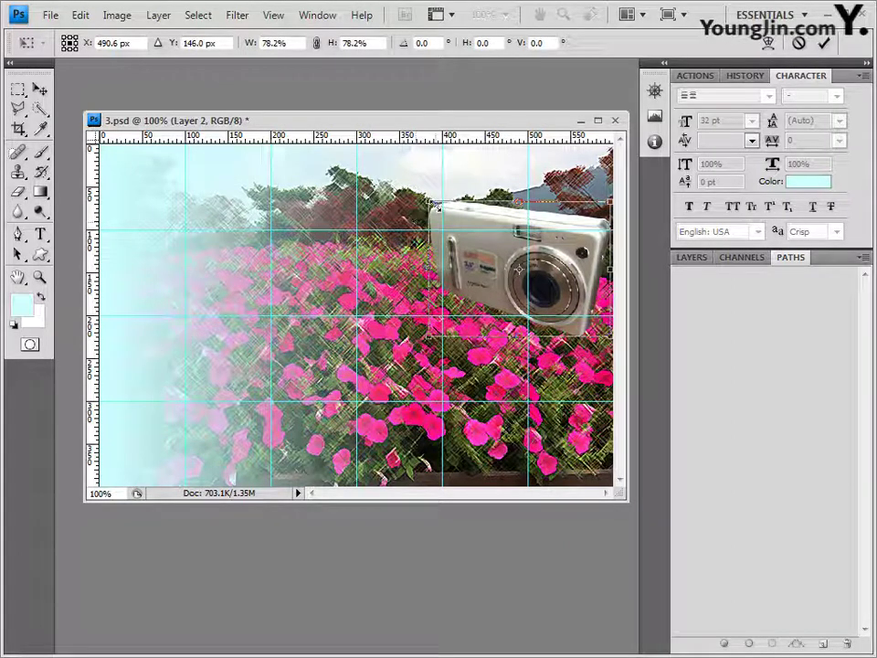
{"action": "mouse_move", "coordinate": [555, 223]}
{"action": "left_mouse_down"}
{"action": "mouse_move", "coordinate": [561, 208]}
{"action": "mouse_move", "coordinate": [564, 215]}
{"action": "left_mouse_up"}
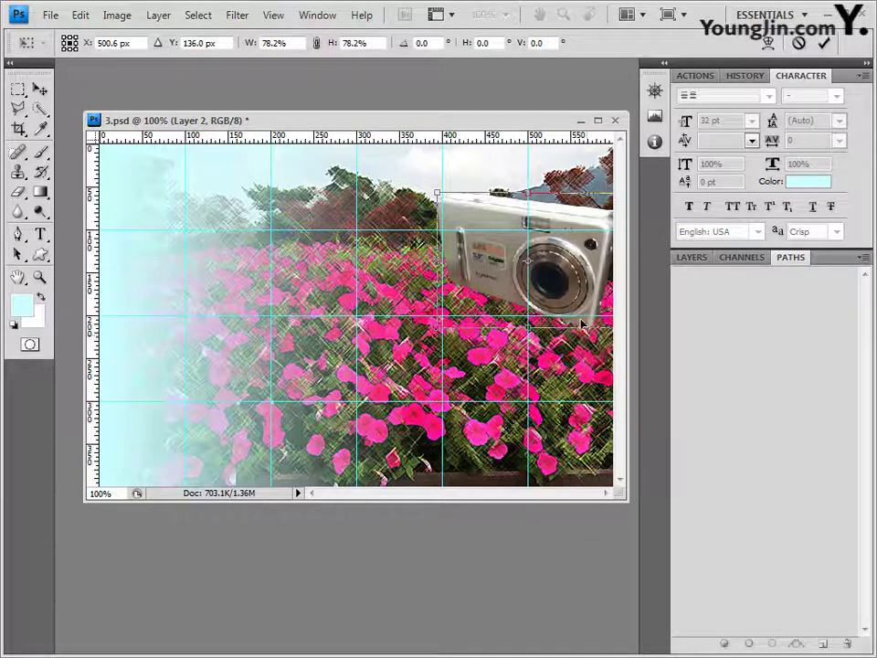
{"action": "key", "text": "Return"}
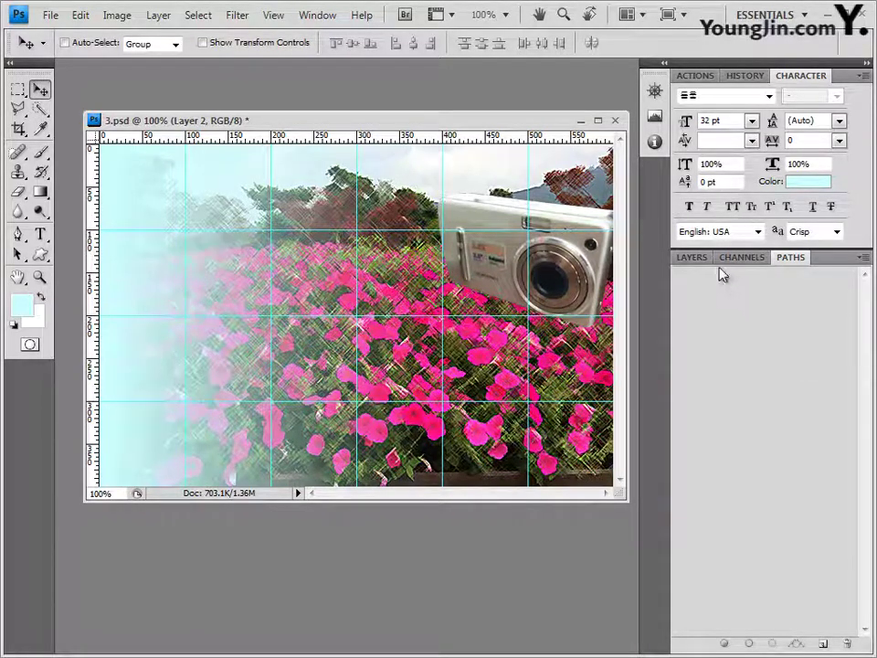
Step: Add a Drop Shadow layer style with the default settings to the camera's Layer 2
{"action": "left_click", "coordinate": [690, 258]}
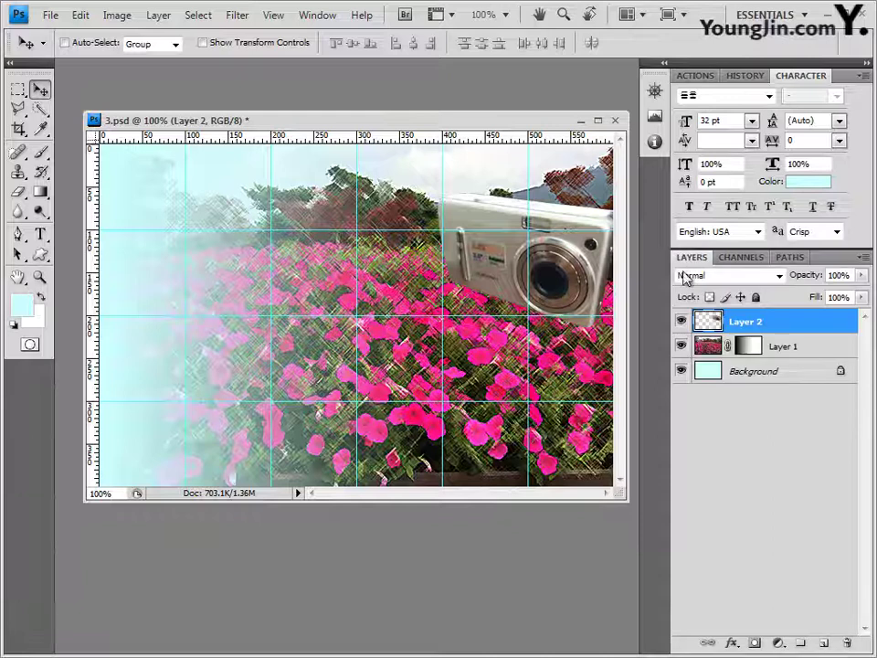
{"action": "left_click", "coordinate": [733, 645]}
{"action": "left_click", "coordinate": [766, 462]}
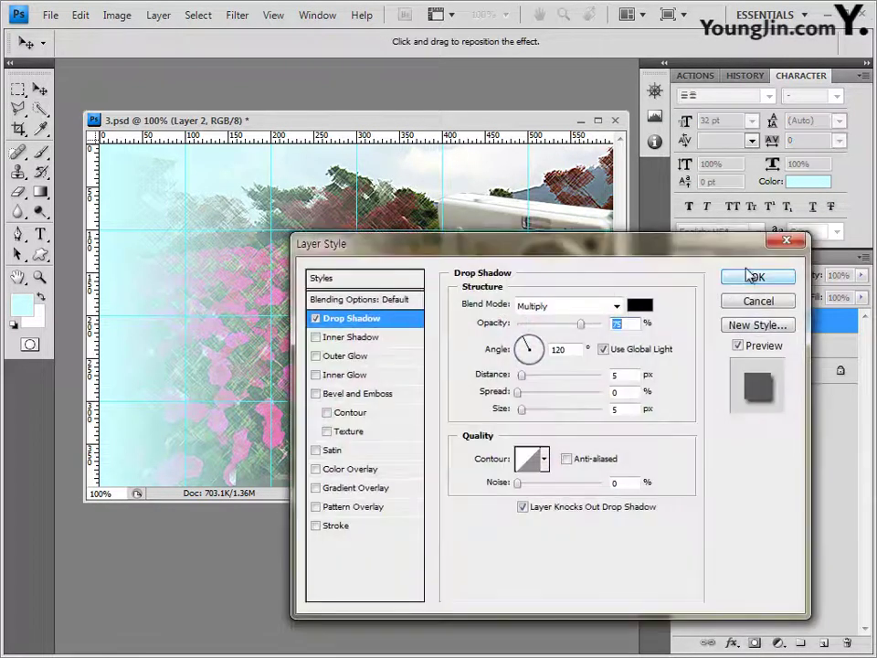
{"action": "left_click", "coordinate": [753, 276]}
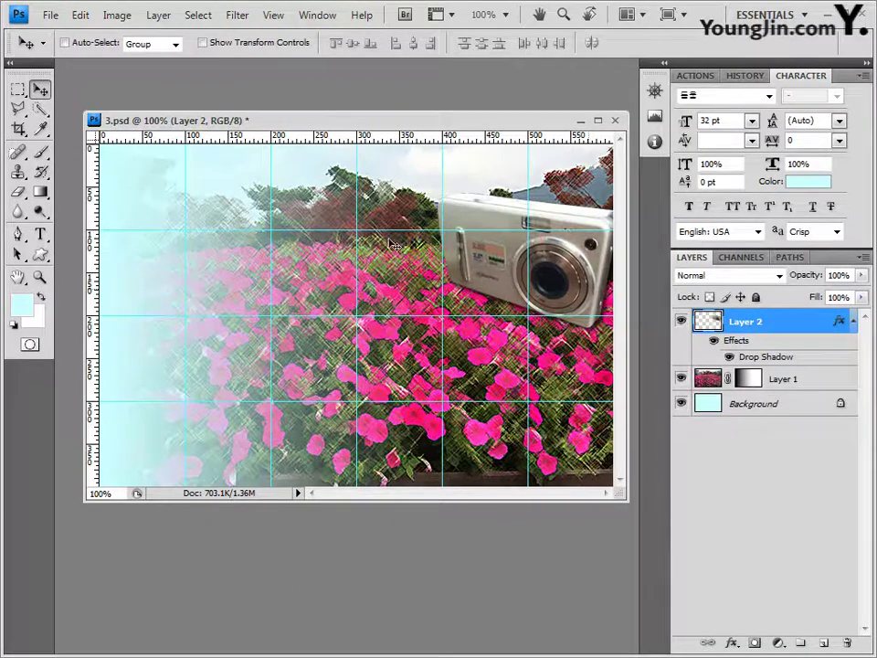
Step: Open 2급-7.JPG from the 기출문제05 folder in Windows Explorer and float it in its own document window
{"action": "key", "text": "alt+Tab"}
{"action": "left_click", "coordinate": [448, 437]}
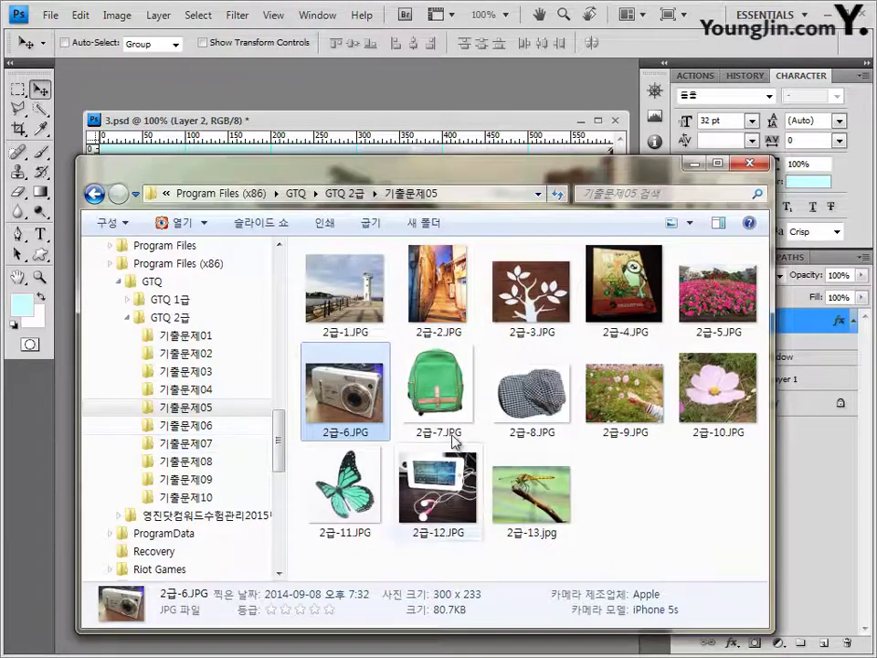
{"action": "left_click_drag", "start_coordinate": [439, 403], "coordinate": [336, 100]}
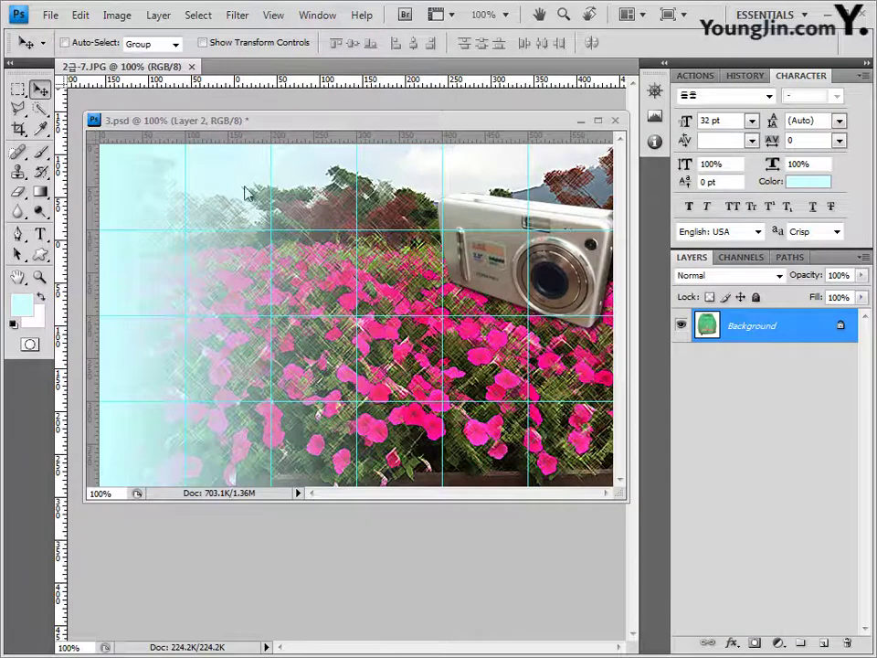
{"action": "left_click_drag", "start_coordinate": [137, 95], "coordinate": [440, 316]}
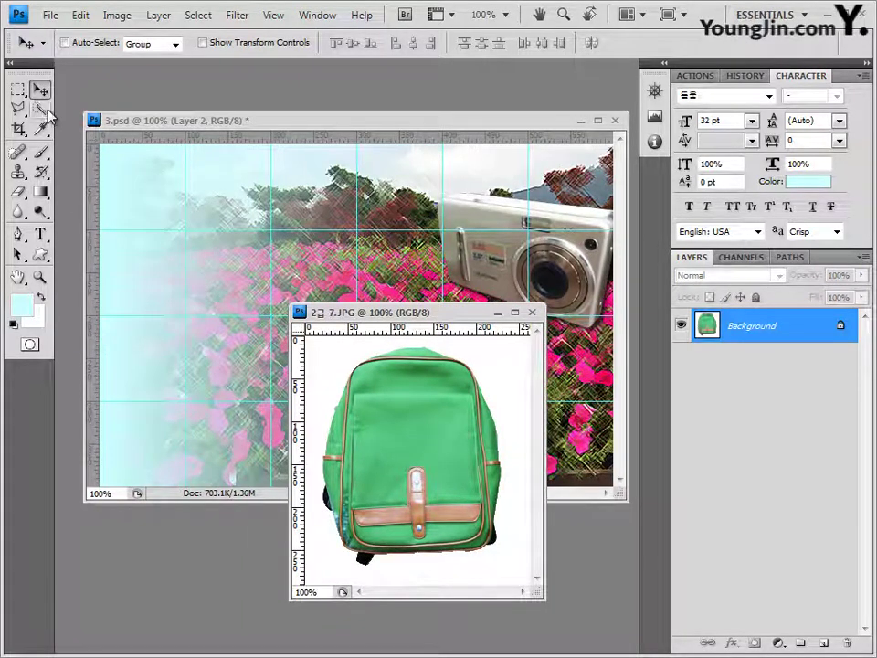
Step: Select the green backpack by picking the white background with the Magic Wand at tolerance 32 and inverting the selection
{"action": "left_click_drag", "start_coordinate": [41, 109], "coordinate": [98, 126]}
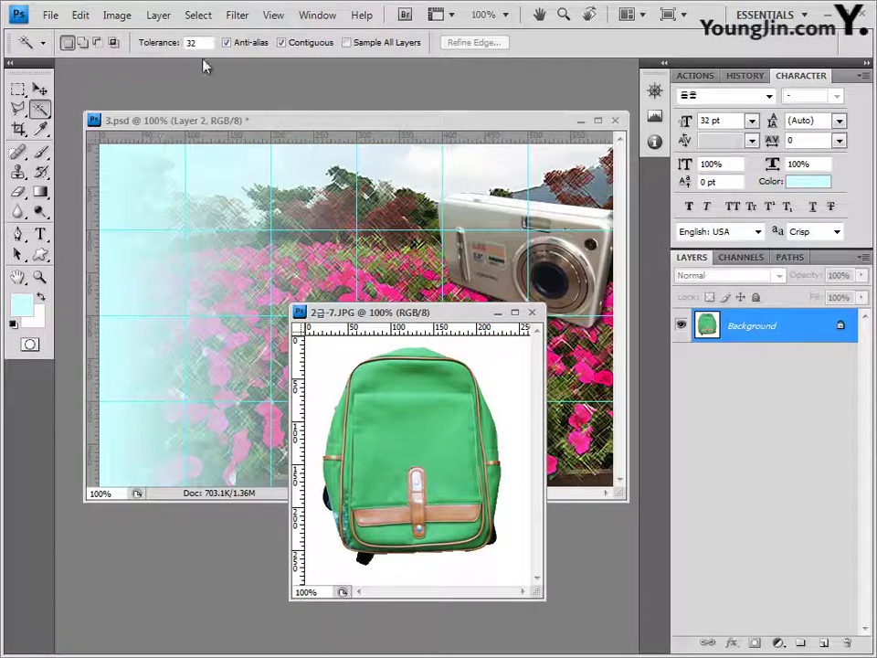
{"action": "left_click", "coordinate": [501, 370]}
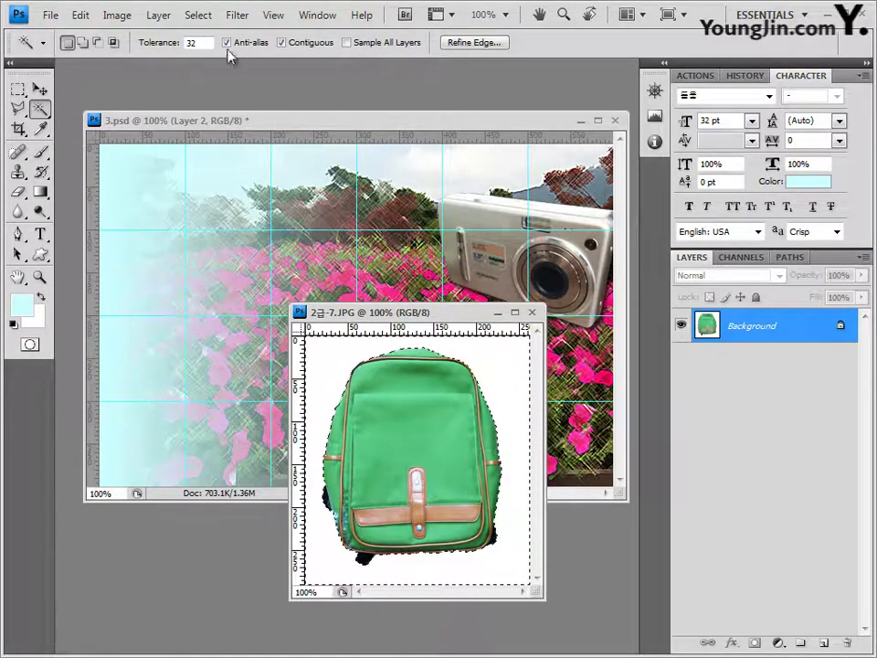
{"action": "left_click", "coordinate": [206, 21]}
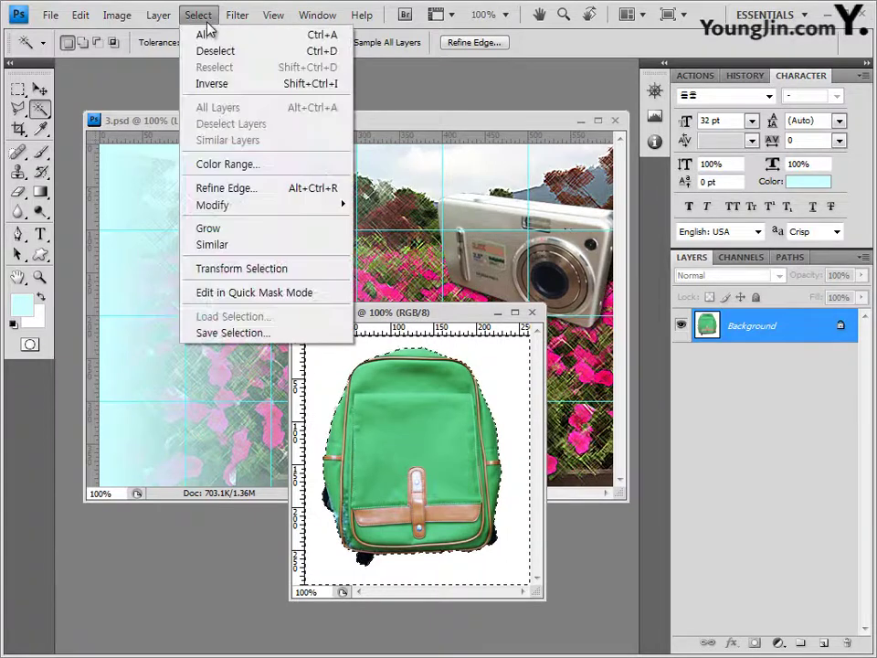
{"action": "left_click", "coordinate": [220, 88]}
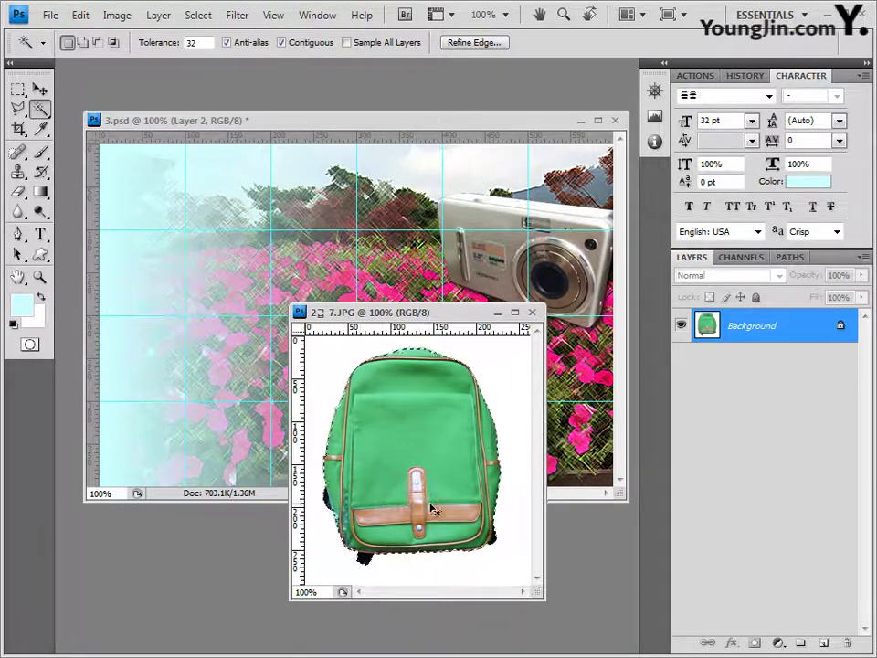
Step: Copy the selected backpack, close 2급-7.JPG, paste the backpack into 3.psd and move it to the canvas's lower left
{"action": "left_click_drag", "start_coordinate": [429, 509], "coordinate": [297, 121]}
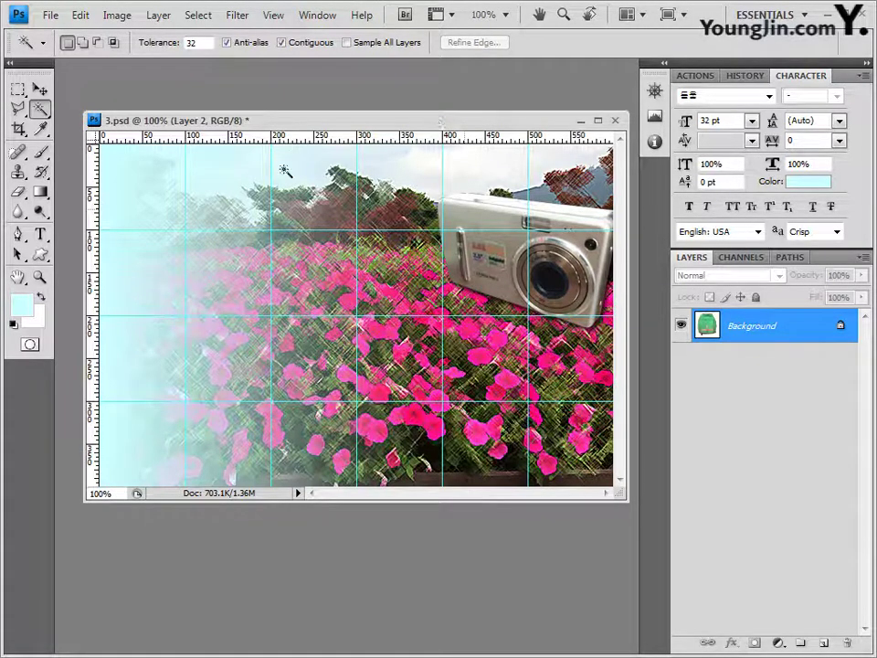
{"action": "left_click_drag", "start_coordinate": [285, 172], "coordinate": [298, 151]}
{"action": "left_click", "coordinate": [39, 89]}
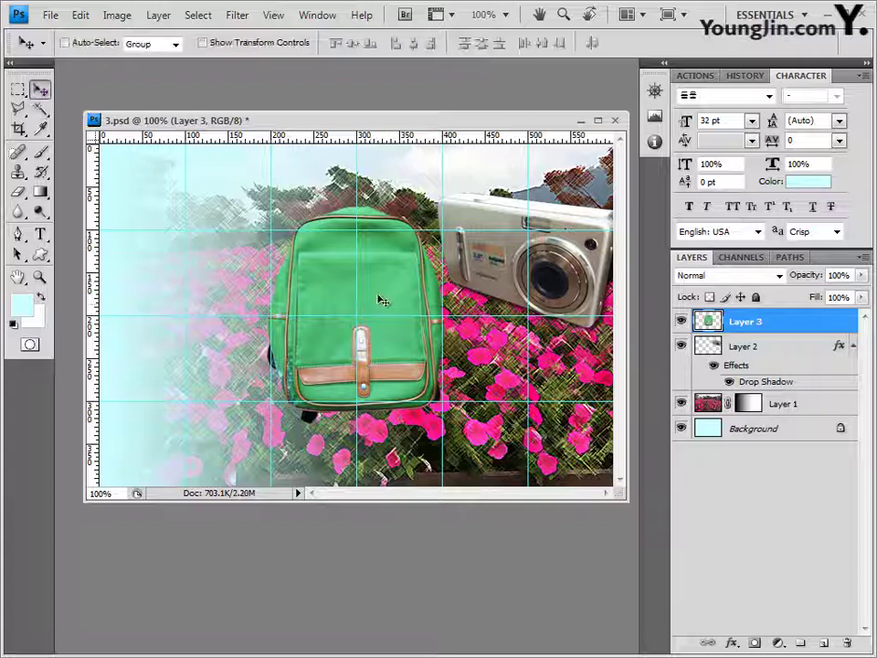
{"action": "left_click_drag", "start_coordinate": [382, 302], "coordinate": [236, 363]}
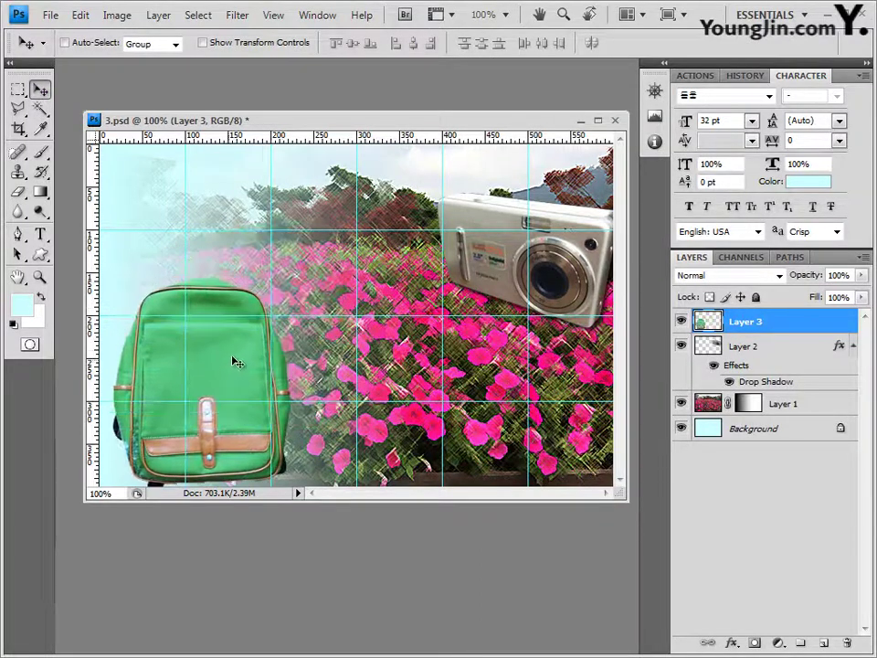
Step: Scale the backpack to 78.9%, rotate it 13.3° and place it at the canvas's left edge, centered at X 61.1 px, Y 249.4 px
{"action": "key", "text": "ctrl+t"}
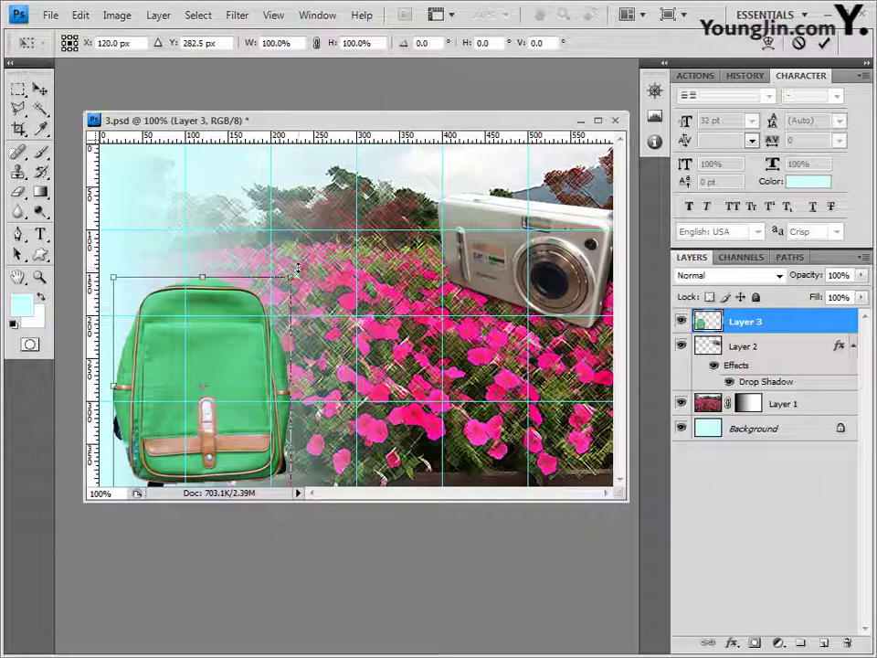
{"action": "left_click_drag", "start_coordinate": [239, 328], "coordinate": [229, 296]}
{"action": "left_click_drag", "start_coordinate": [280, 249], "coordinate": [257, 319]}
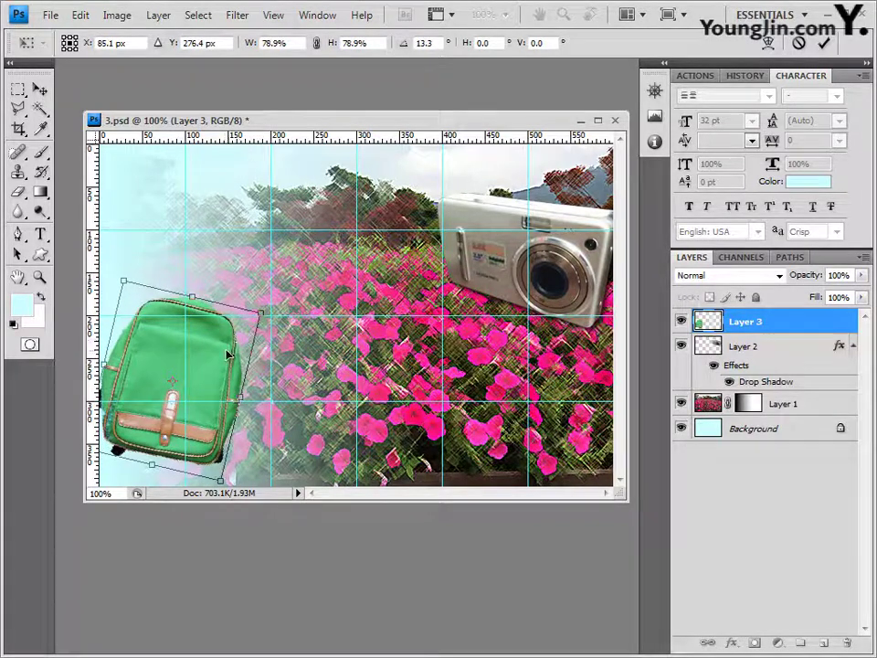
{"action": "left_click_drag", "start_coordinate": [225, 355], "coordinate": [206, 331]}
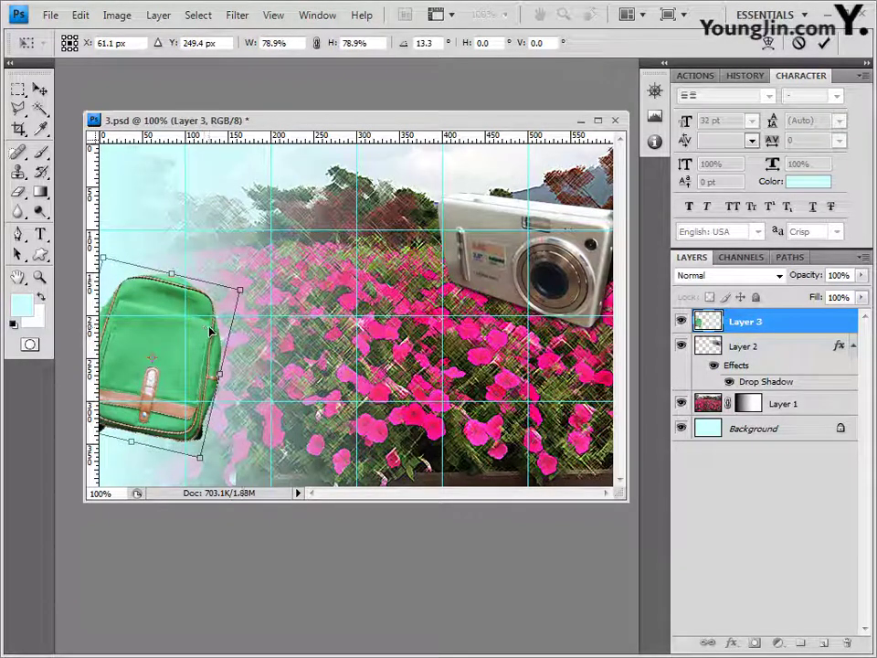
{"action": "key", "text": "Return"}
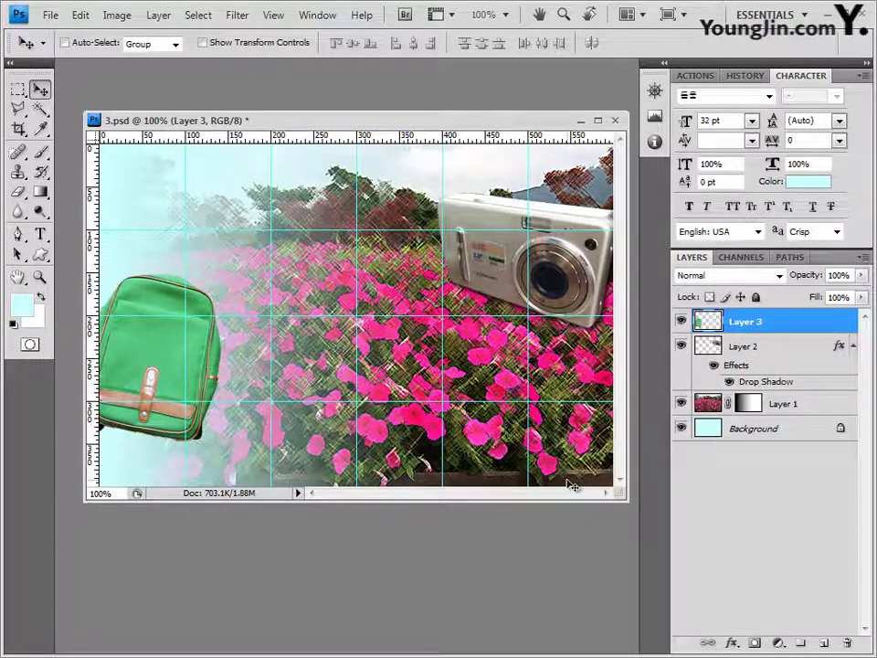
Step: Add a Satin layer style with the color 0000ff to the backpack's Layer 3
{"action": "left_click", "coordinate": [732, 642]}
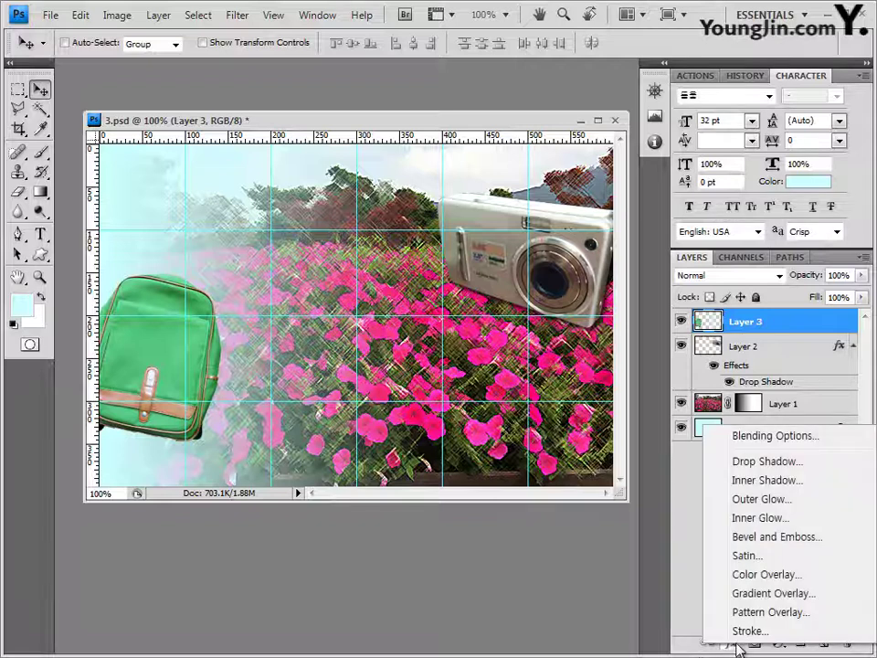
{"action": "left_click", "coordinate": [775, 556]}
{"action": "left_click_drag", "start_coordinate": [560, 254], "coordinate": [554, 236]}
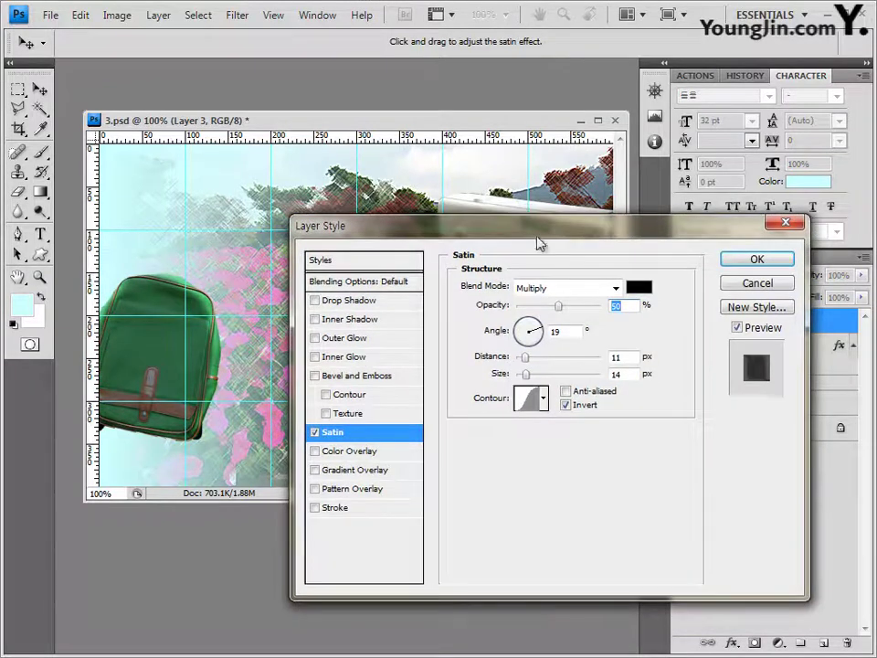
{"action": "left_click", "coordinate": [644, 290]}
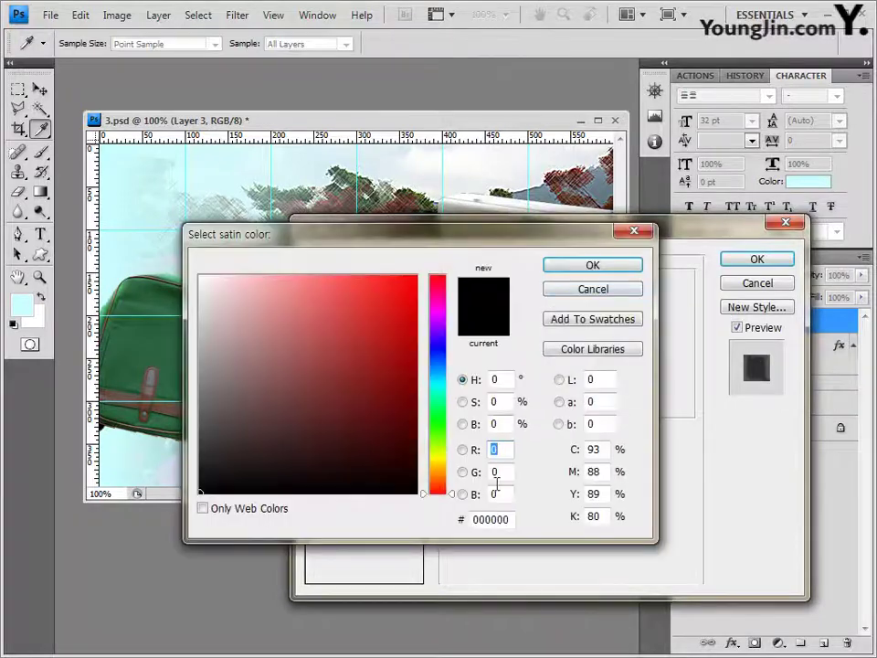
{"action": "left_click", "coordinate": [504, 519]}
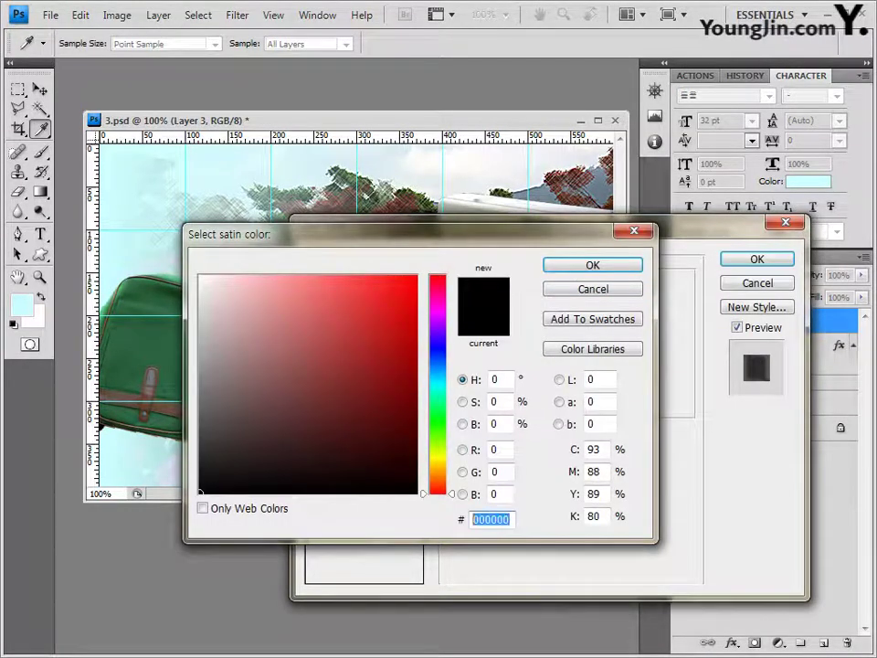
{"action": "type", "text": "0000ff"}
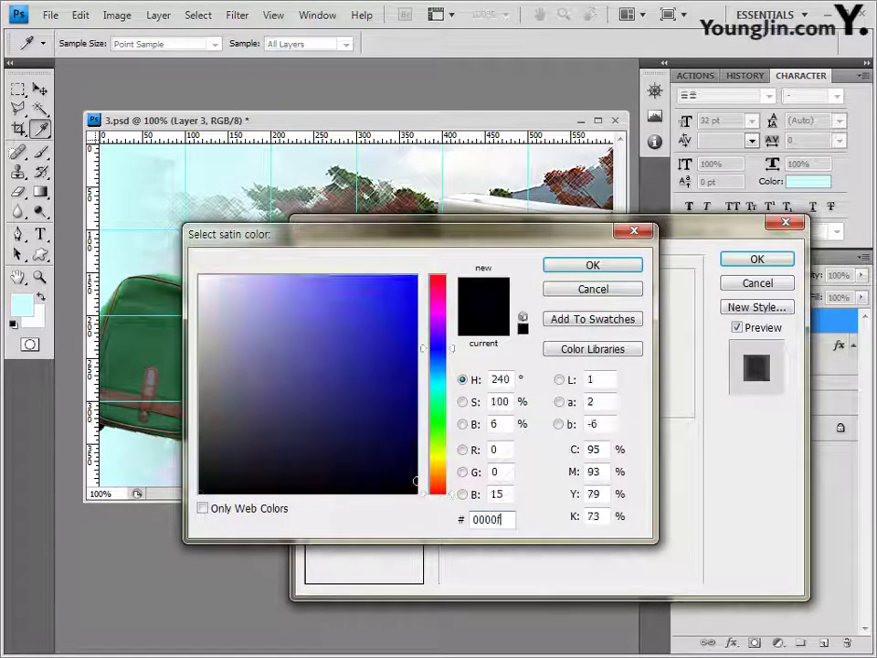
{"action": "left_click", "coordinate": [600, 269]}
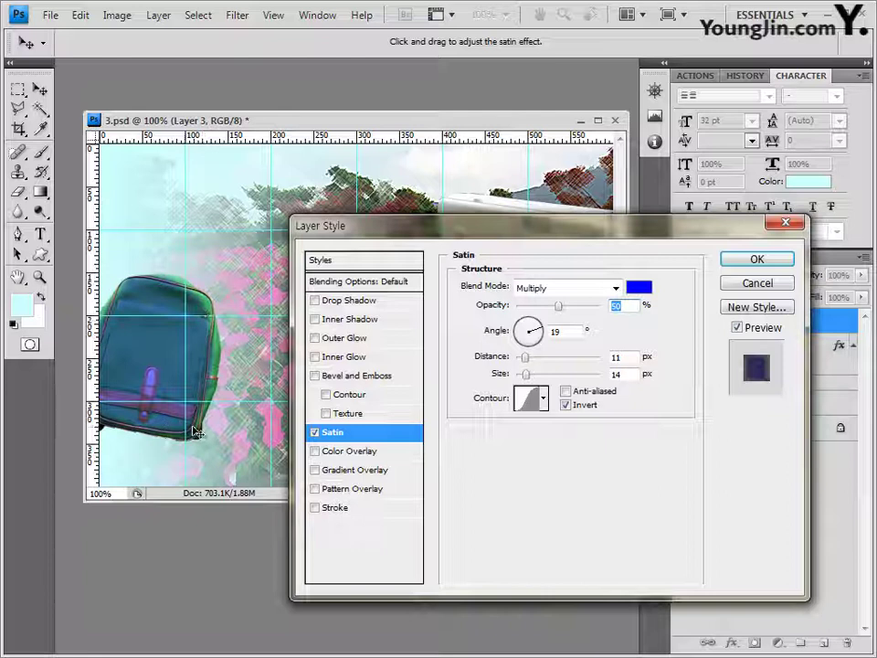
{"action": "left_click", "coordinate": [758, 261]}
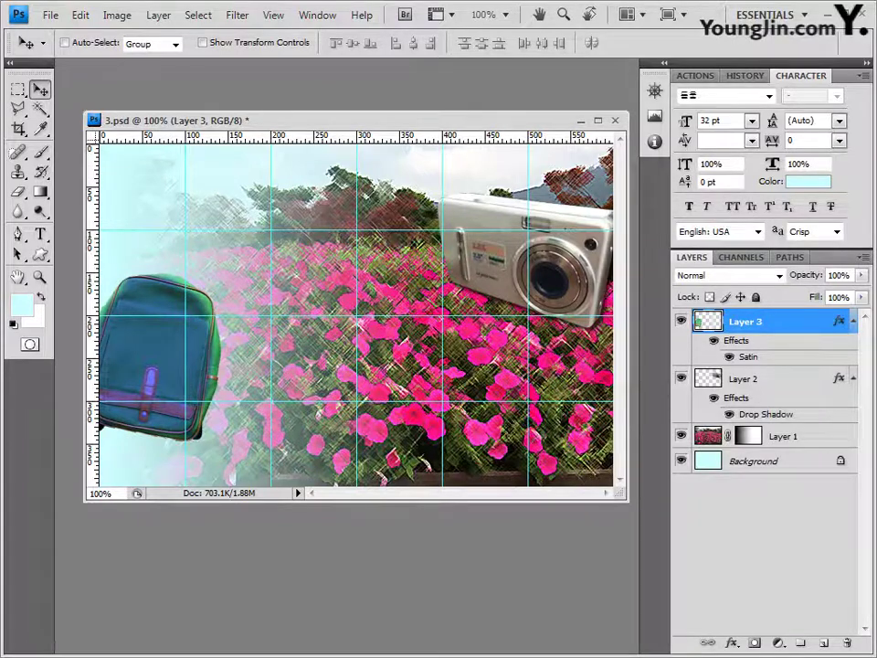
Step: Open 2급-8.JPG from the 기출문제05 folder in Windows Explorer and float it in its own document window
{"action": "key", "text": "alt+Tab"}
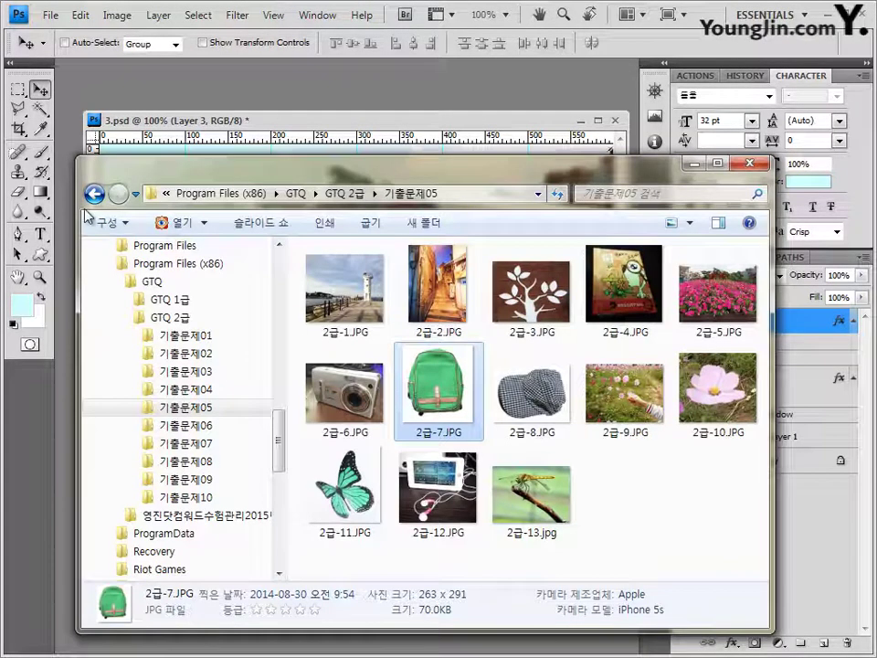
{"action": "left_click", "coordinate": [539, 405]}
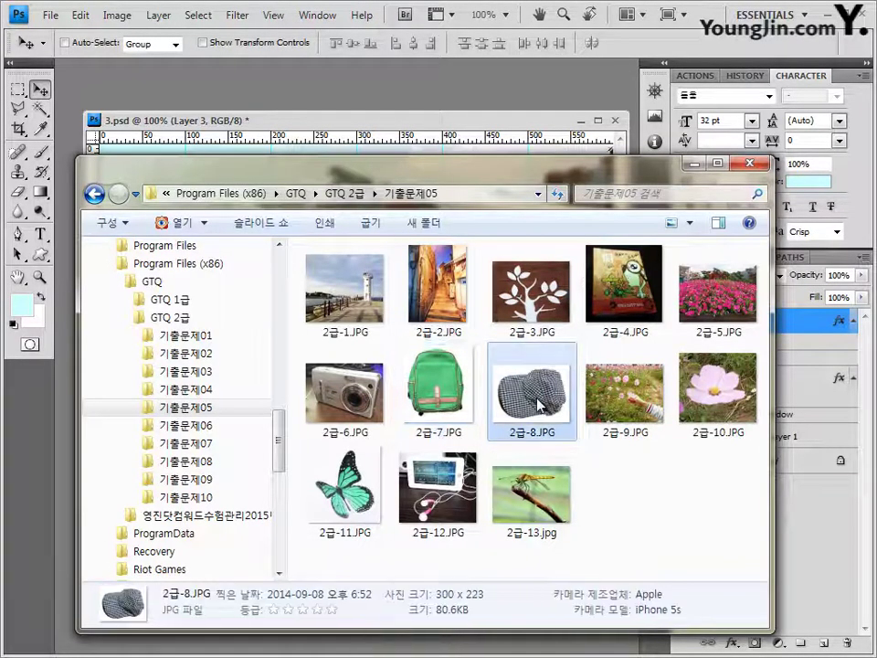
{"action": "left_click_drag", "start_coordinate": [539, 406], "coordinate": [73, 110]}
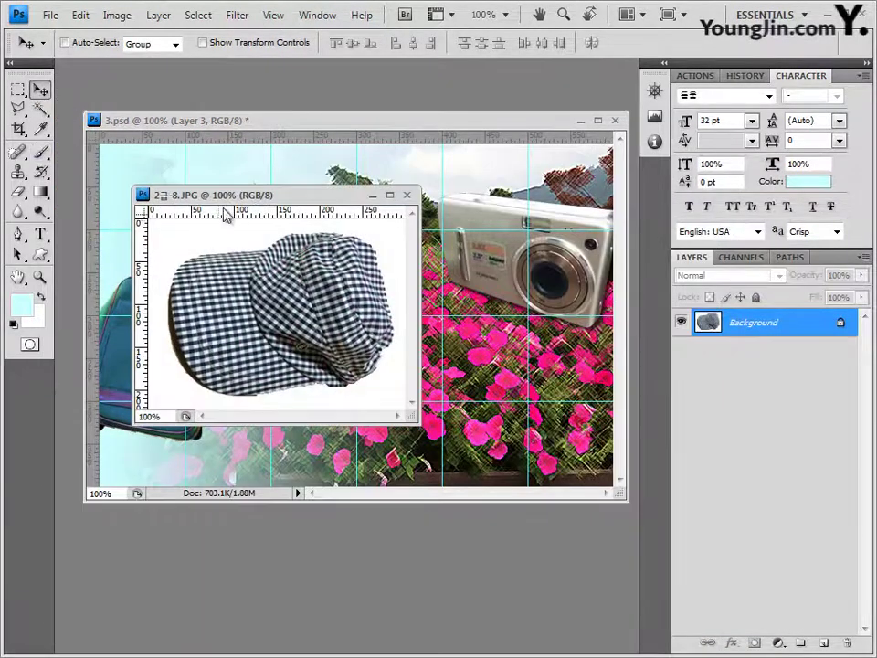
Step: Select the checkered cap by picking its white background with the Magic Wand at tolerance 32 and inverting the selection
{"action": "left_click", "coordinate": [40, 109]}
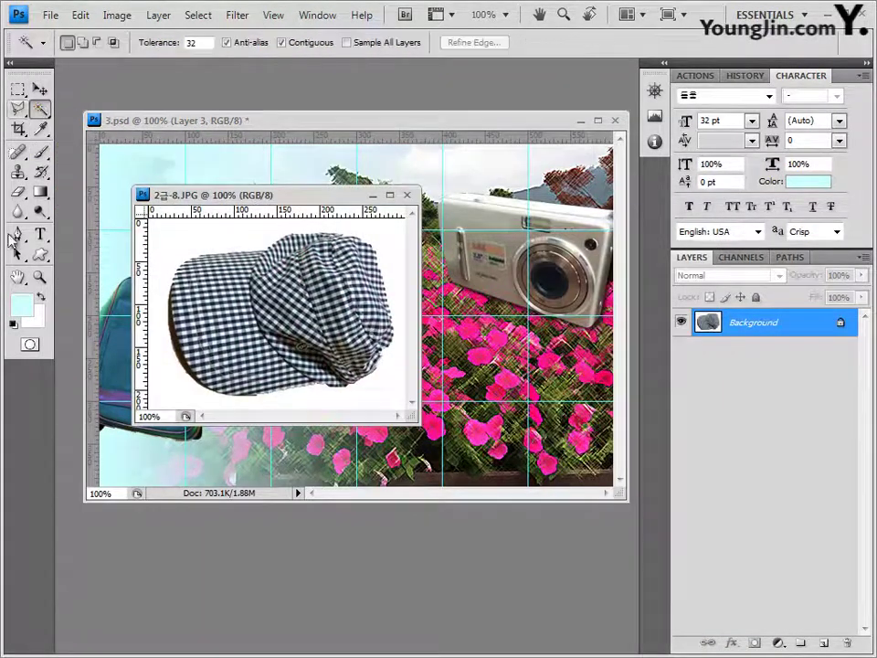
{"action": "left_click", "coordinate": [239, 230]}
{"action": "left_click", "coordinate": [207, 17]}
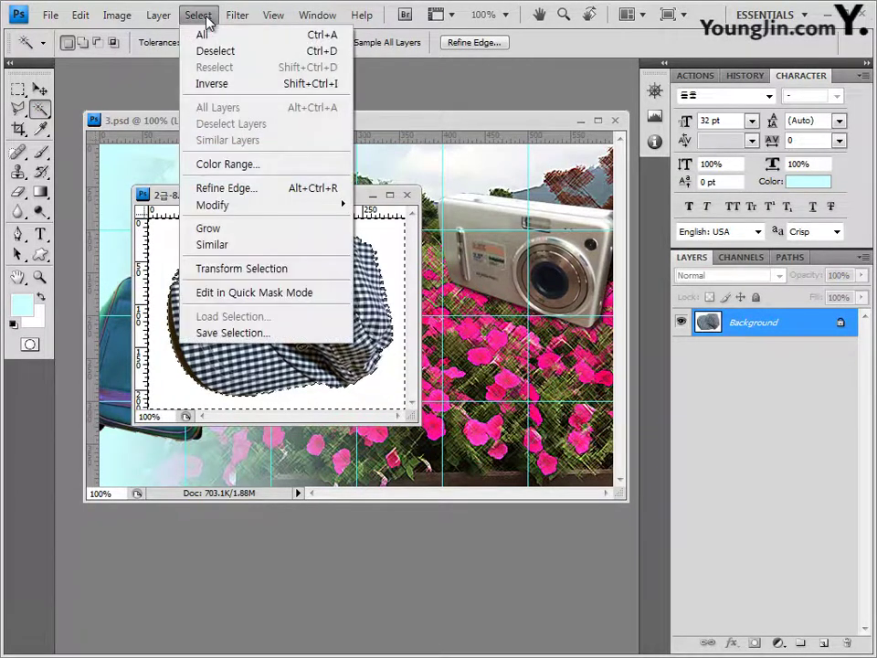
{"action": "left_click", "coordinate": [227, 92]}
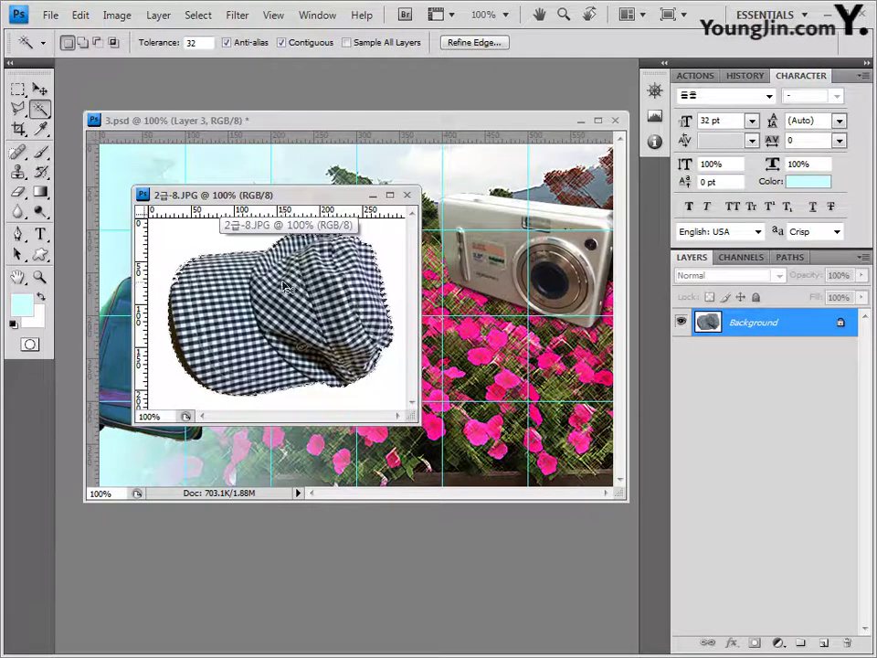
Step: Copy the selected cap into 3.psd and move it to the canvas's upper left, overlapping the top of the backpack
{"action": "left_click_drag", "start_coordinate": [311, 194], "coordinate": [433, 369]}
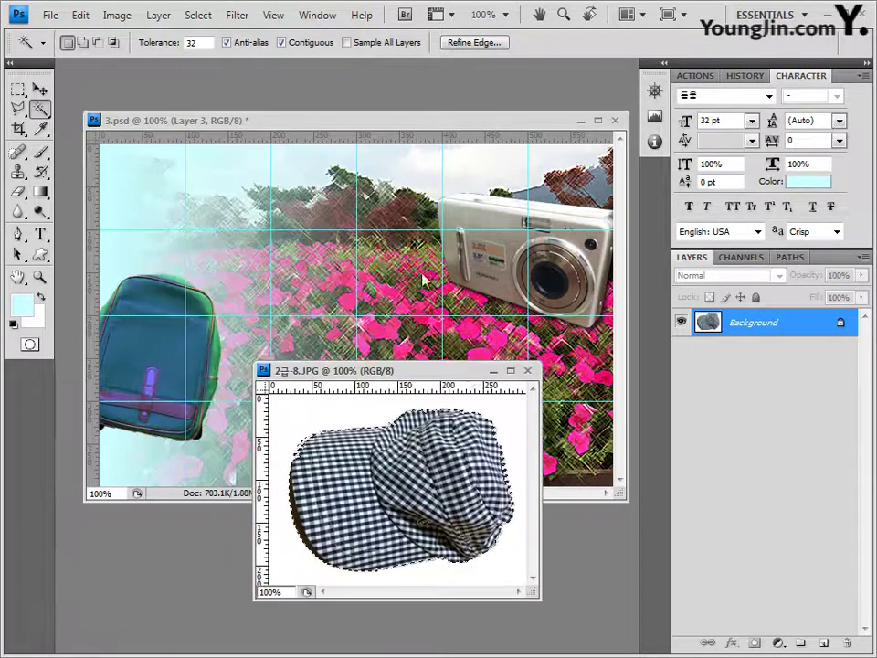
{"action": "left_click", "coordinate": [335, 125]}
{"action": "key", "text": "ctrl+v"}
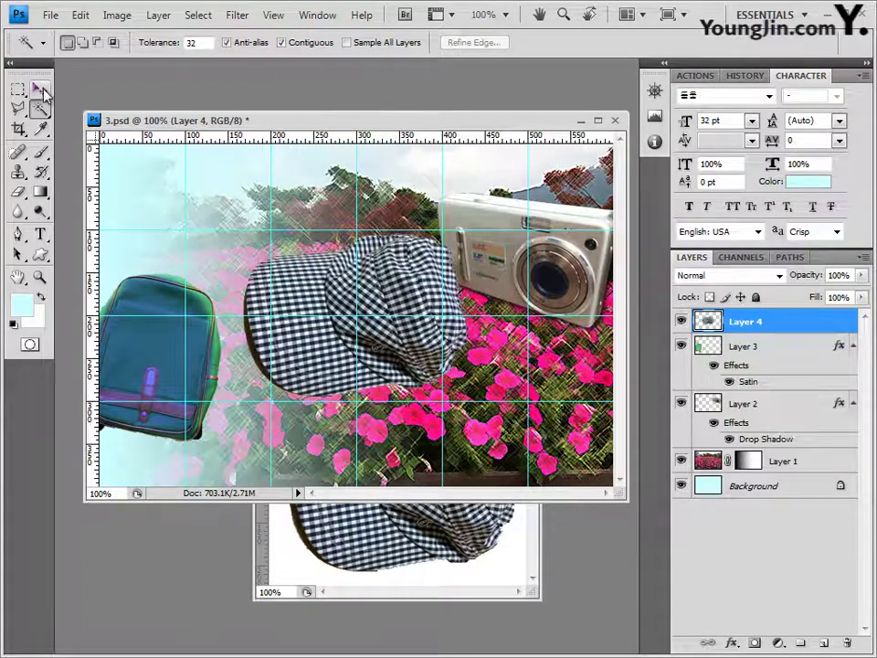
{"action": "key", "text": "v"}
{"action": "left_click_drag", "start_coordinate": [399, 287], "coordinate": [294, 224]}
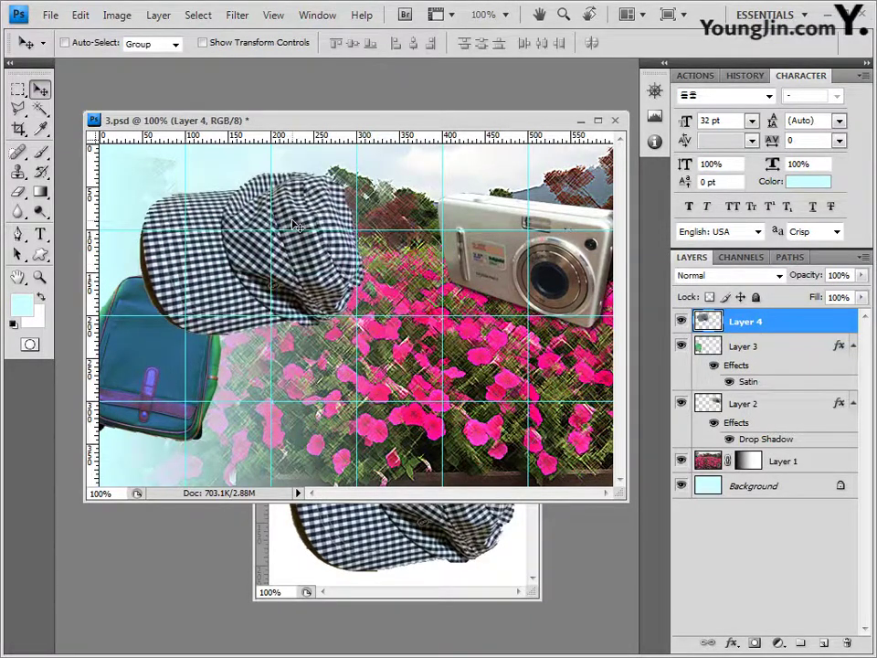
Step: Scale the checked hat to about 61.5%, rotate it about -17°, and place it in the upper-left corner above the backpack
{"action": "key", "text": "ctrl+t"}
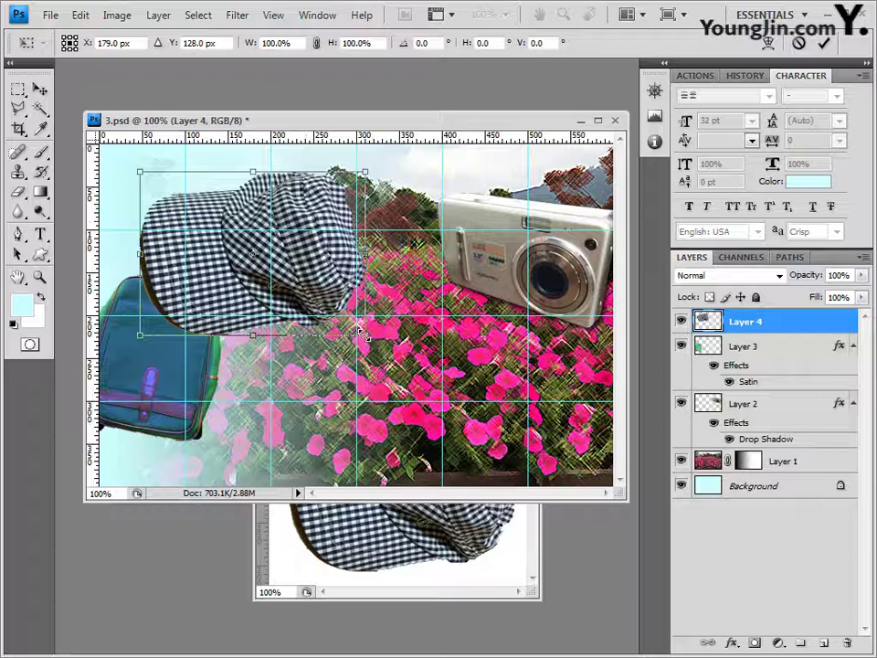
{"action": "left_click_drag", "start_coordinate": [362, 333], "coordinate": [200, 204]}
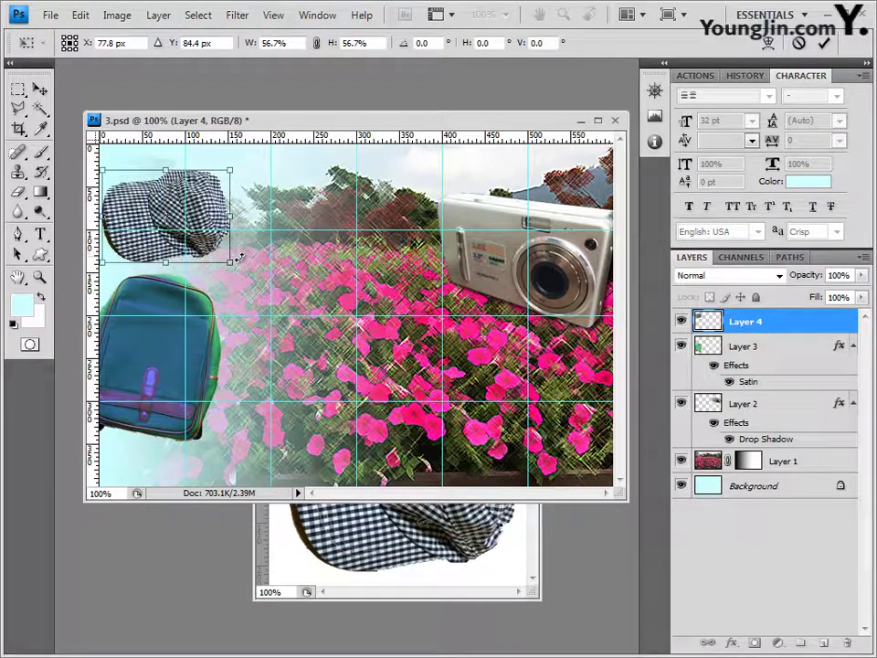
{"action": "left_click_drag", "start_coordinate": [234, 272], "coordinate": [244, 239]}
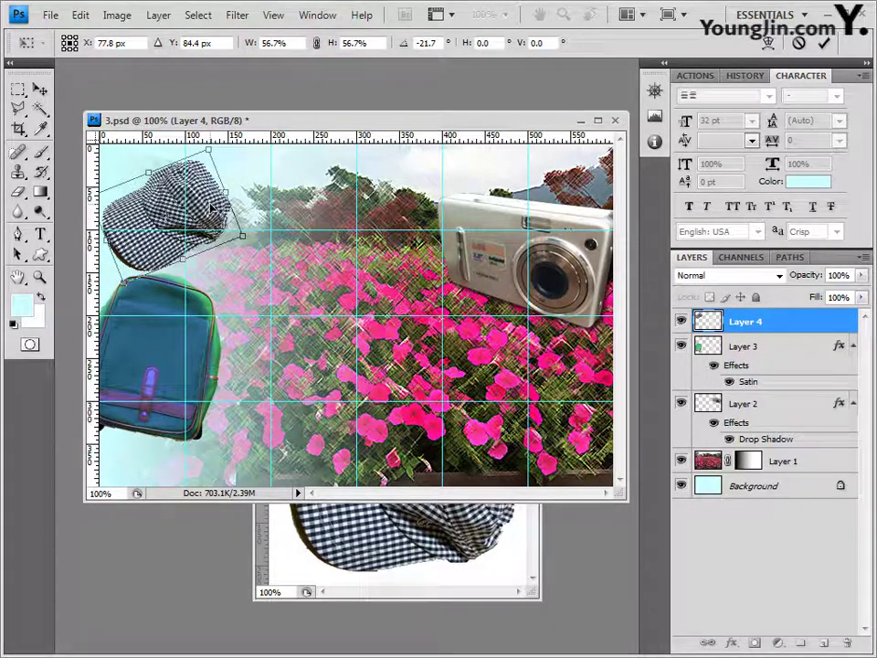
{"action": "left_click_drag", "start_coordinate": [160, 162], "coordinate": [159, 153]}
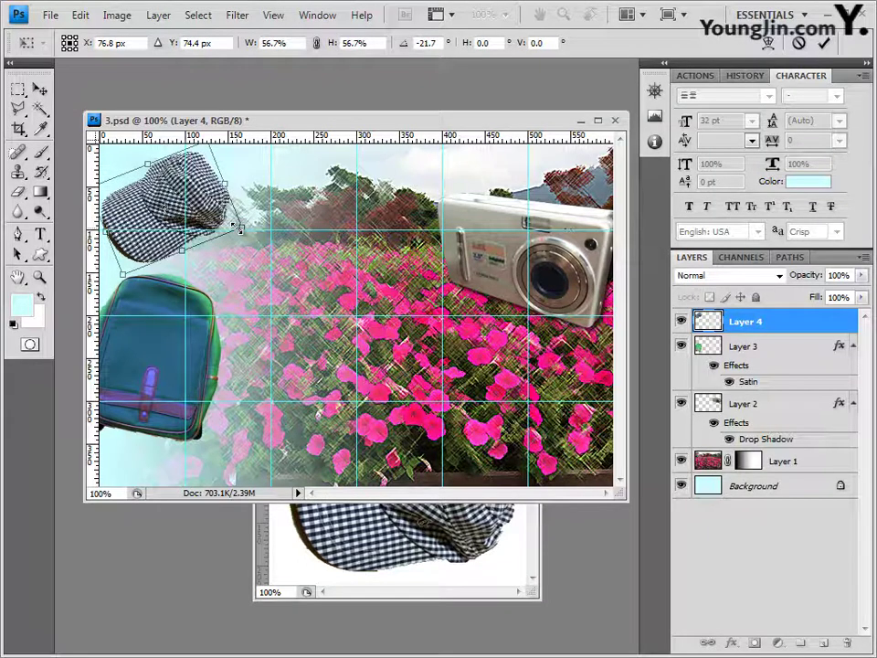
{"action": "mouse_move", "coordinate": [239, 229]}
{"action": "left_mouse_down"}
{"action": "mouse_move", "coordinate": [244, 250]}
{"action": "mouse_move", "coordinate": [260, 247]}
{"action": "mouse_move", "coordinate": [233, 192]}
{"action": "mouse_move", "coordinate": [227, 231]}
{"action": "left_mouse_up"}
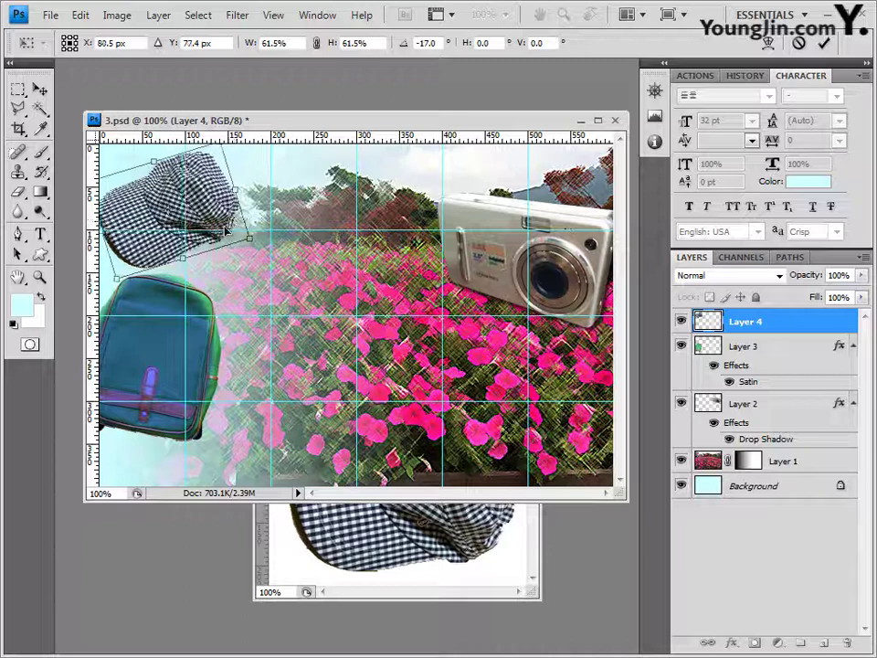
{"action": "key", "text": "Return"}
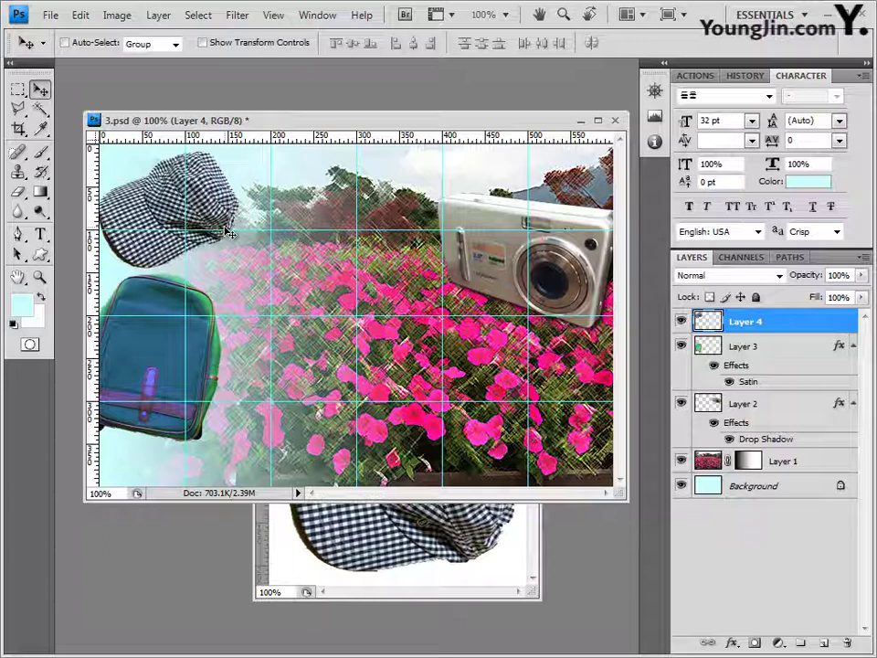
Step: Add an Inner Shadow layer style to the hat on Layer 4
{"action": "left_click", "coordinate": [731, 643]}
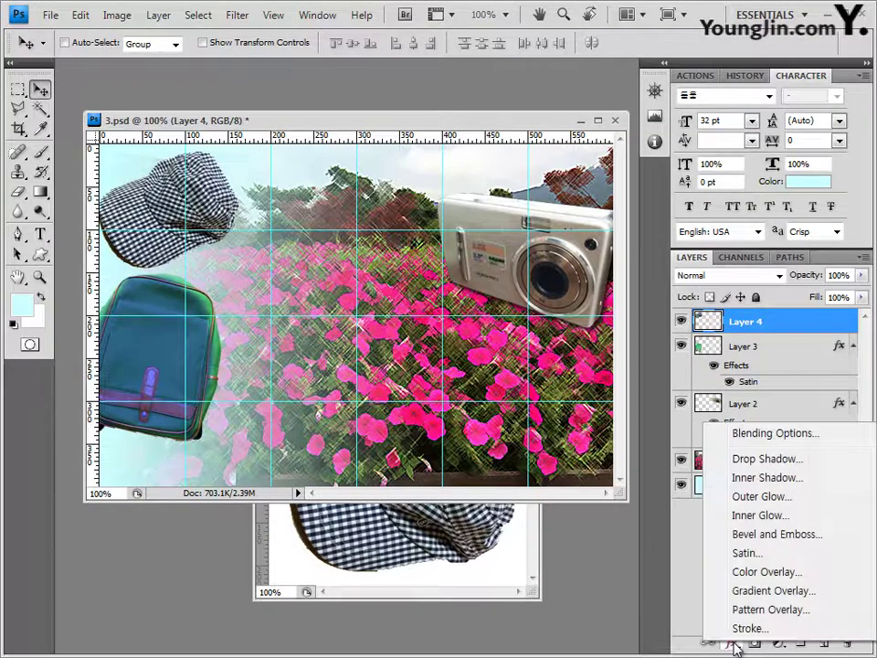
{"action": "left_click", "coordinate": [764, 483]}
{"action": "left_click", "coordinate": [766, 259]}
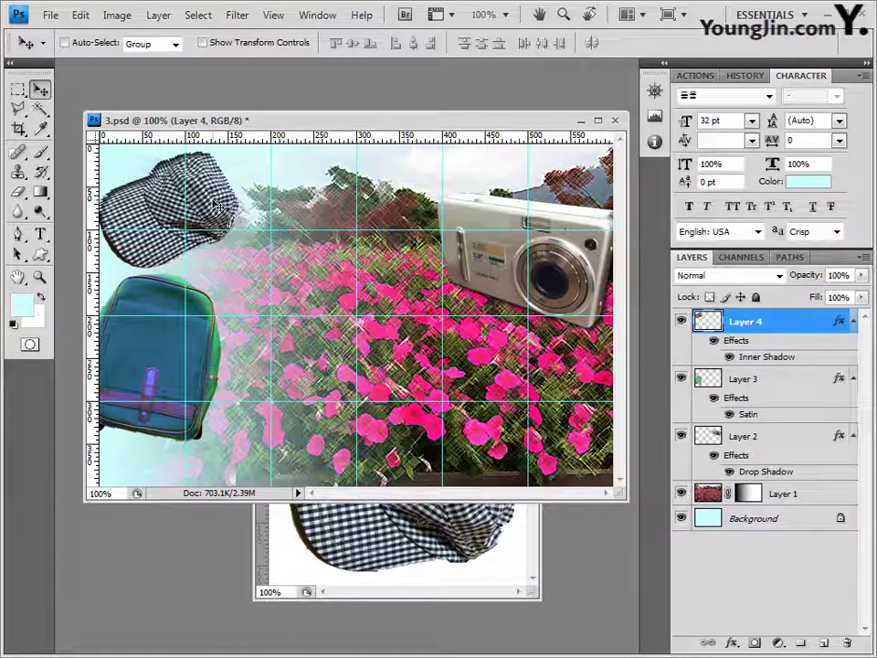
Step: Draw a four-leaf clover custom shape from the Nature set, about 40 px wide, at the backpack's lower-right corner
{"action": "left_click", "coordinate": [40, 255]}
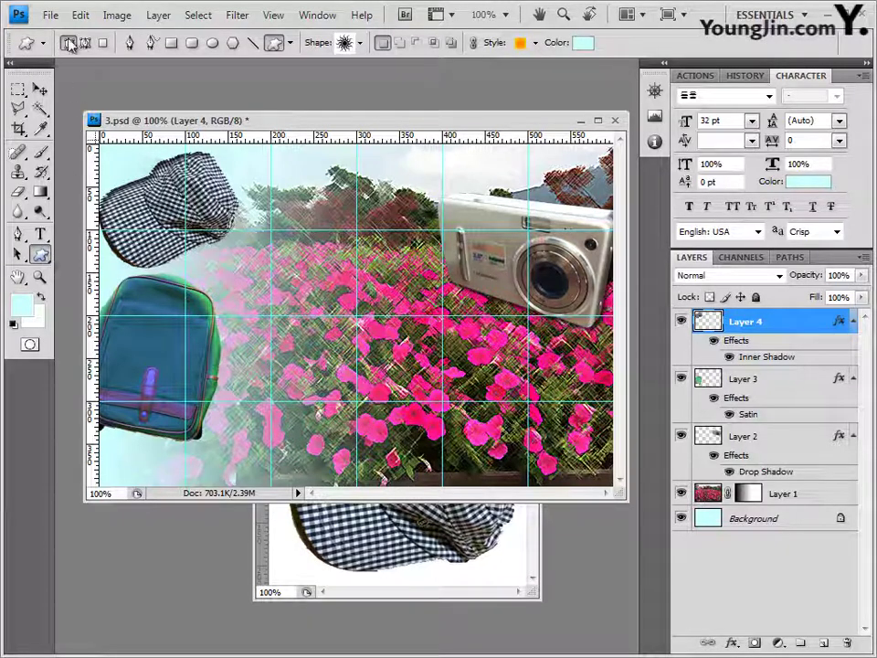
{"action": "left_click", "coordinate": [360, 43]}
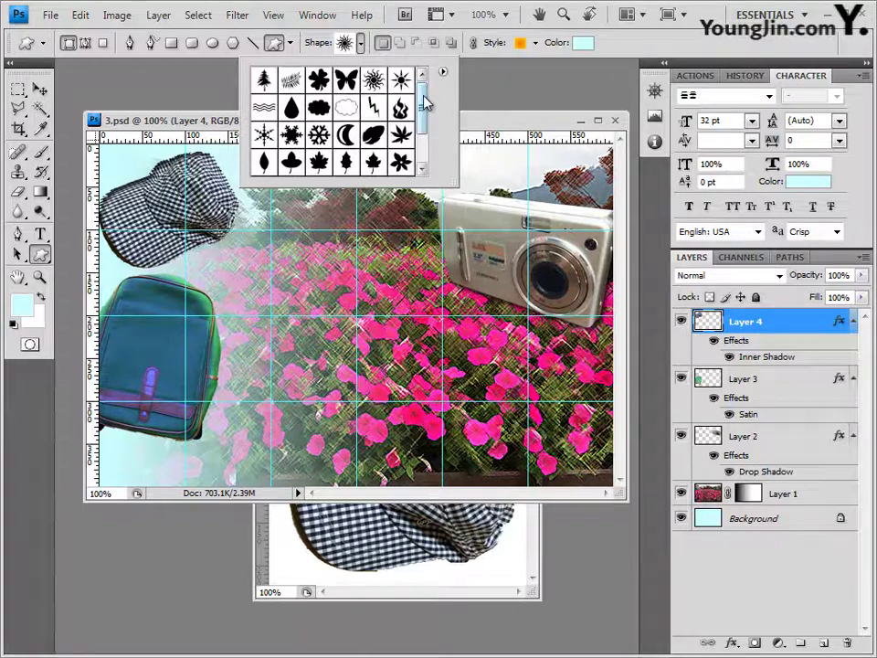
{"action": "left_click", "coordinate": [444, 72]}
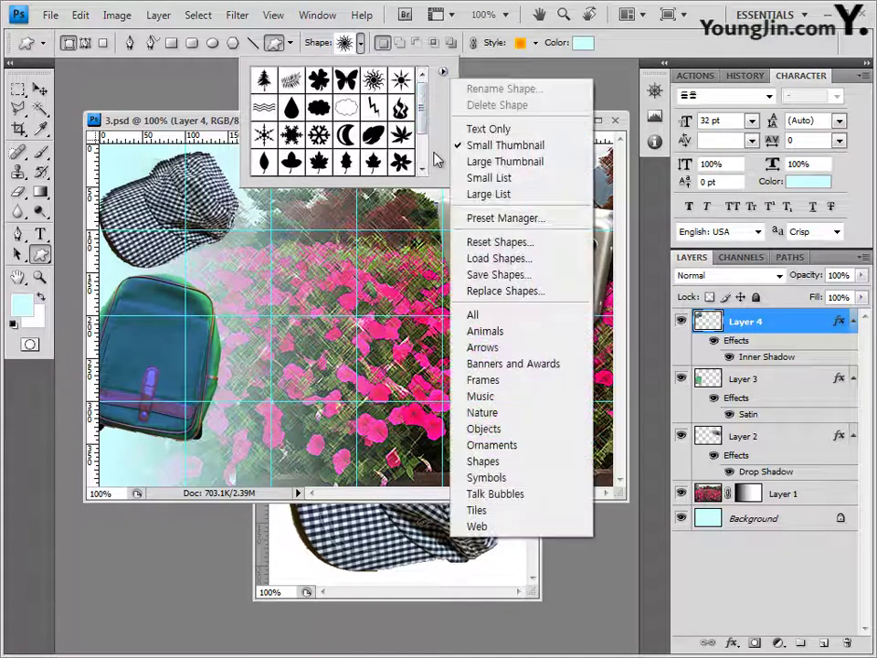
{"action": "left_click", "coordinate": [506, 413]}
{"action": "left_click", "coordinate": [411, 366]}
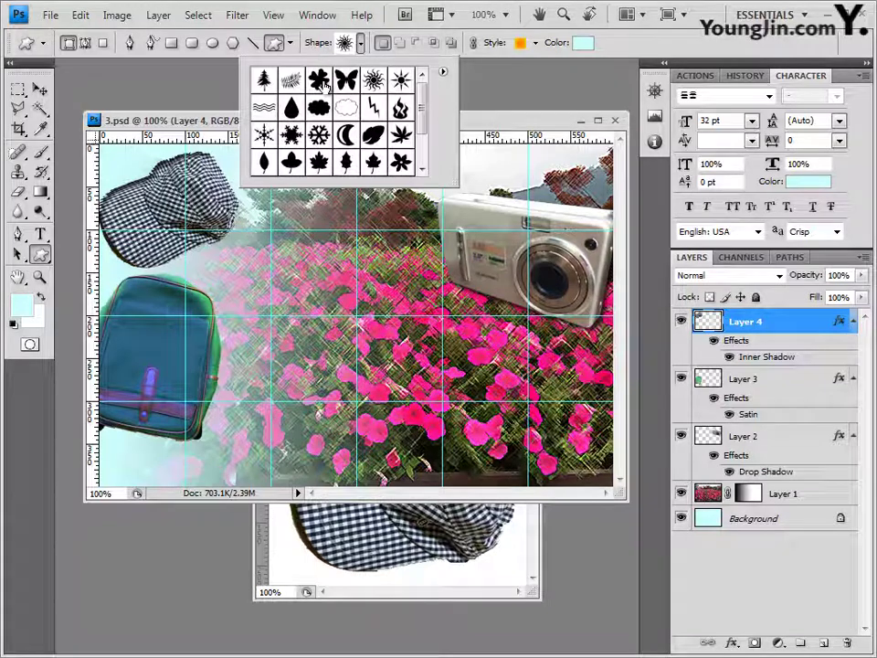
{"action": "left_click", "coordinate": [325, 84]}
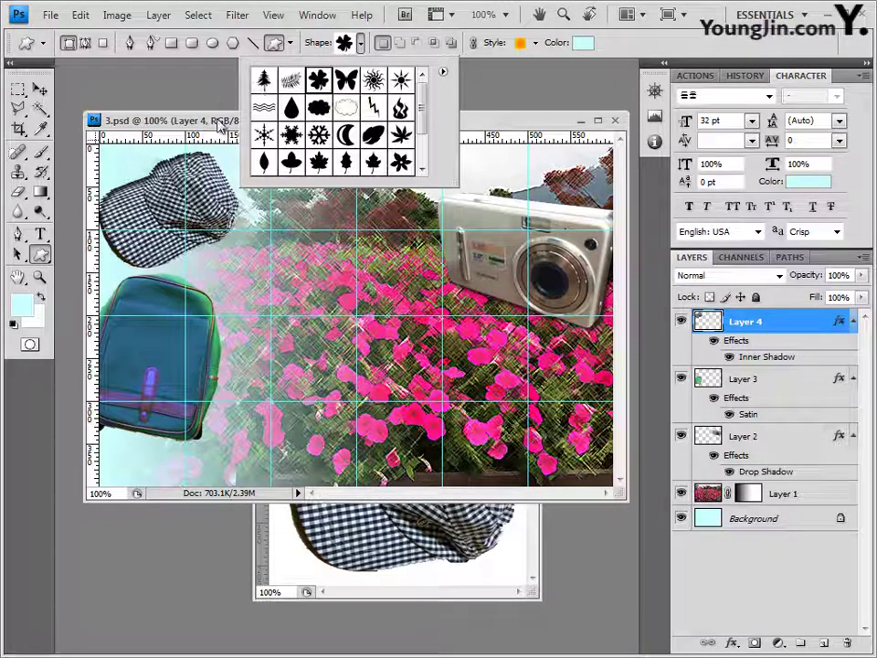
{"action": "left_click", "coordinate": [220, 126]}
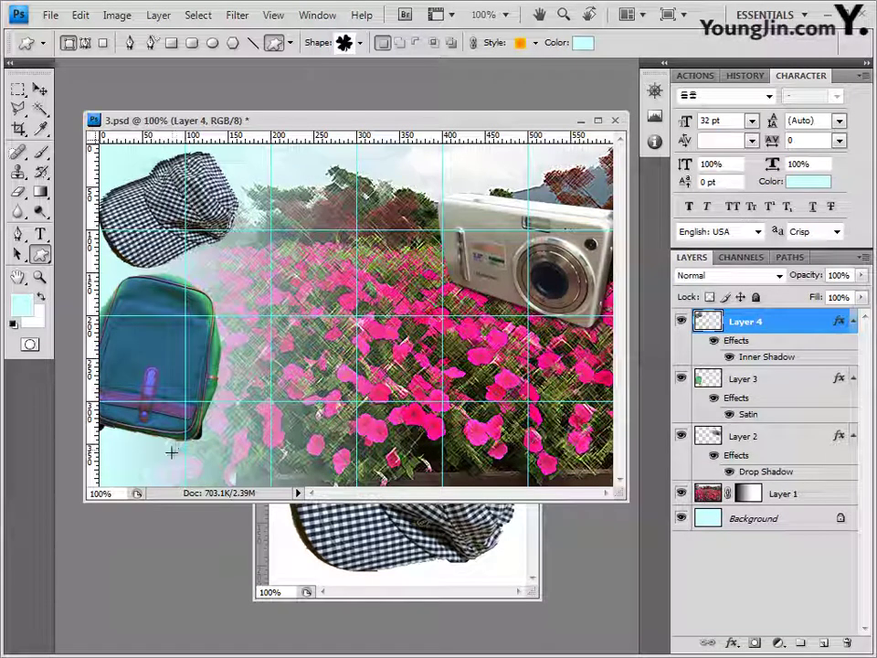
{"action": "left_click_drag", "start_coordinate": [182, 435], "coordinate": [220, 468]}
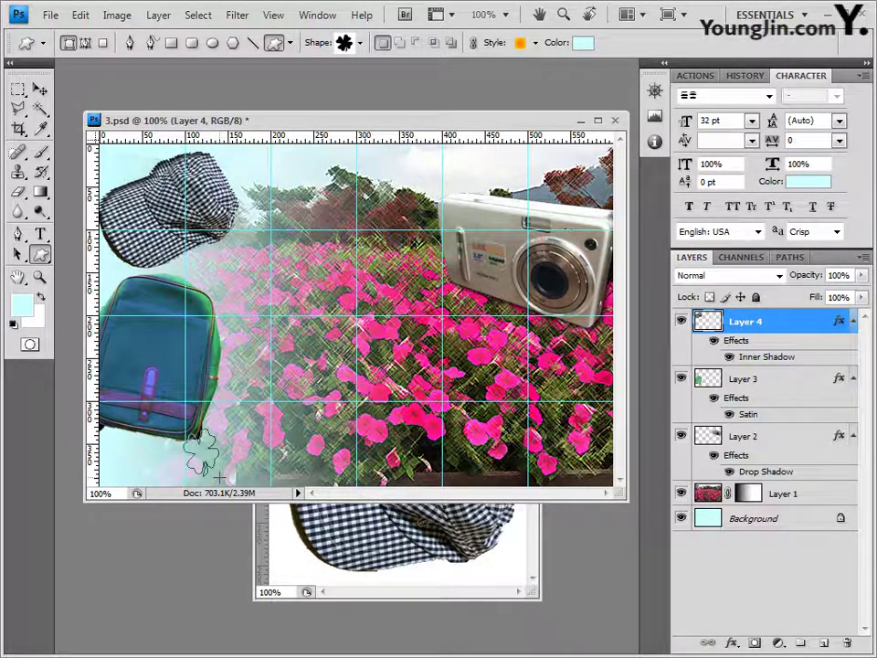
Step: Remove the preset style from the clover shape and set its fill color to #94d100
{"action": "left_click", "coordinate": [535, 43]}
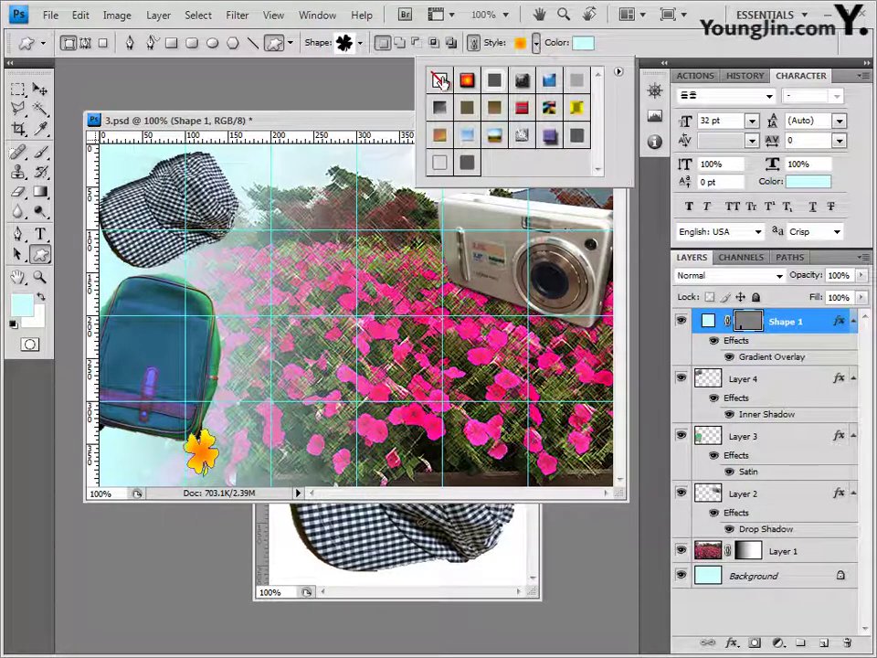
{"action": "left_click", "coordinate": [439, 81]}
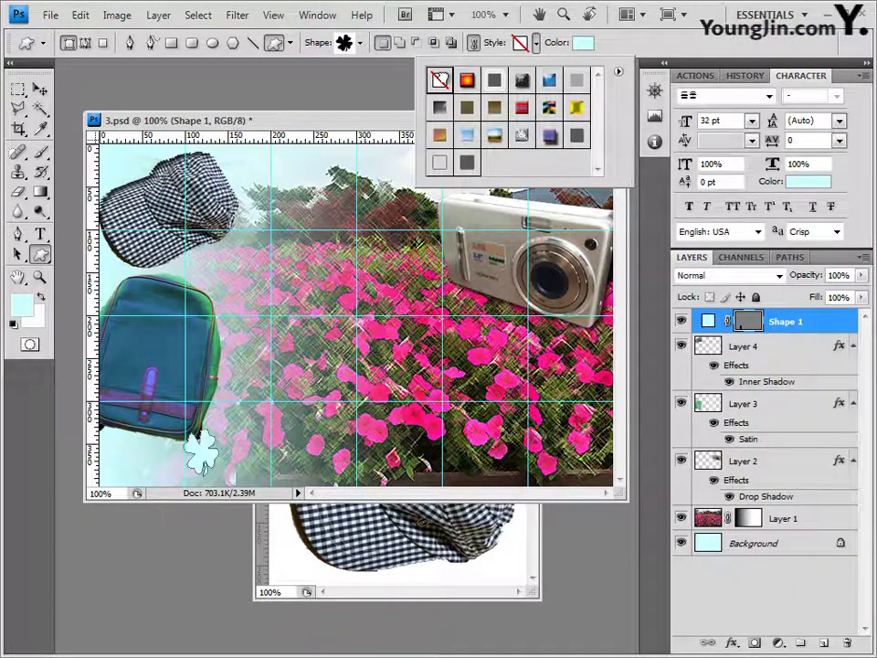
{"action": "left_click", "coordinate": [582, 46]}
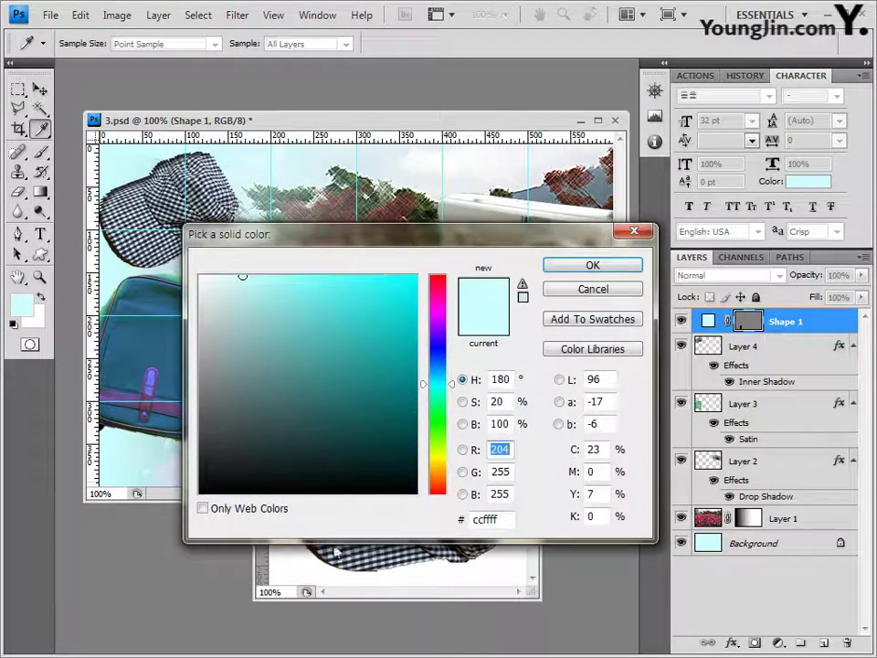
{"action": "left_click", "coordinate": [513, 519]}
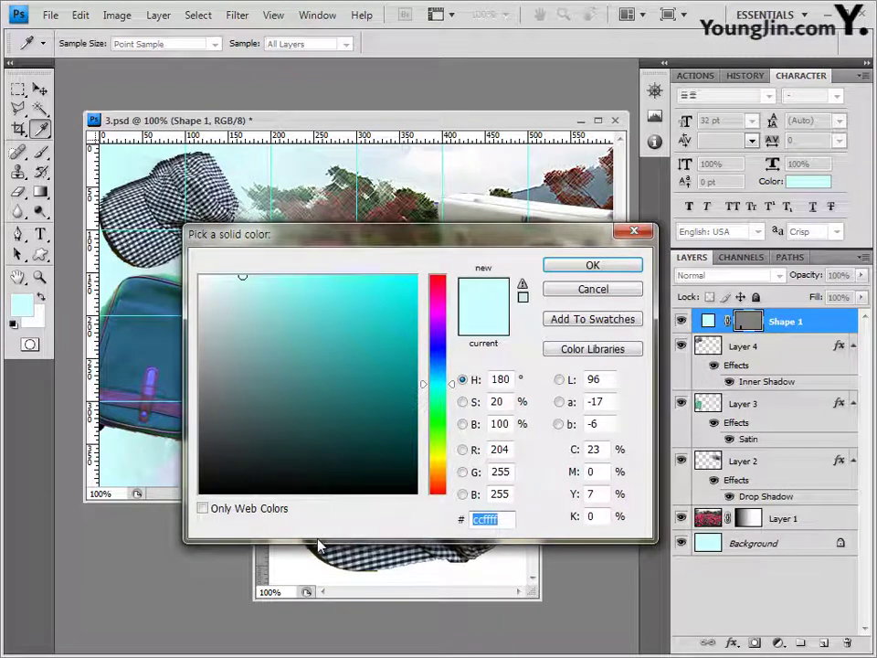
{"action": "type", "text": "94d100"}
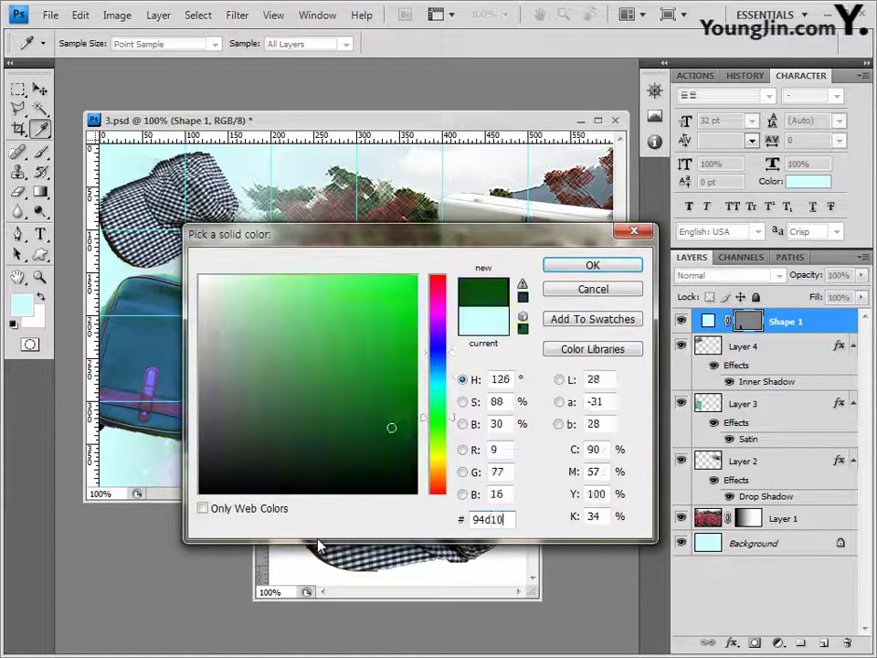
{"action": "left_click", "coordinate": [628, 271]}
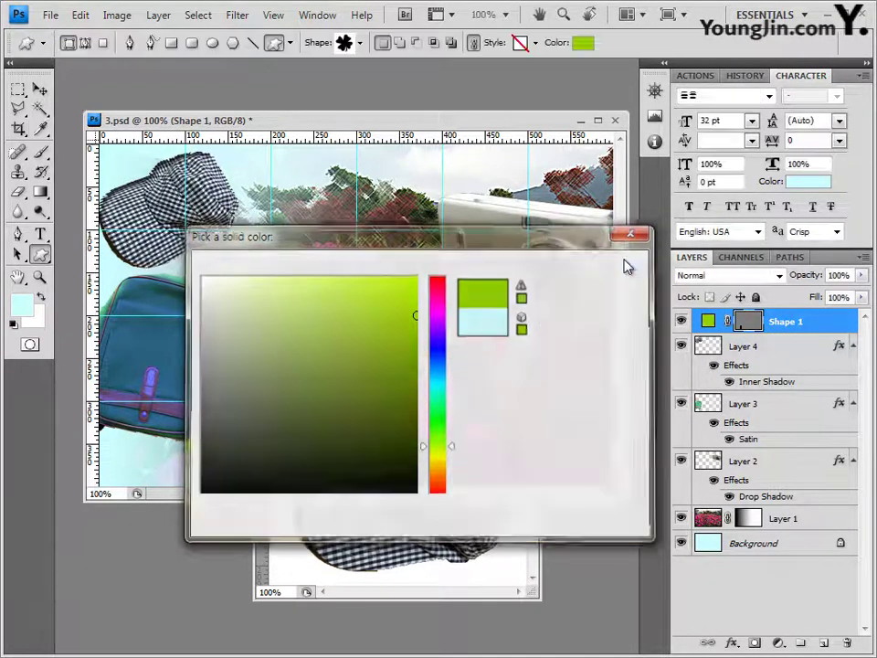
Step: Add a 2 px white (#ffffff) outside Stroke to the clover shape
{"action": "left_click", "coordinate": [731, 639]}
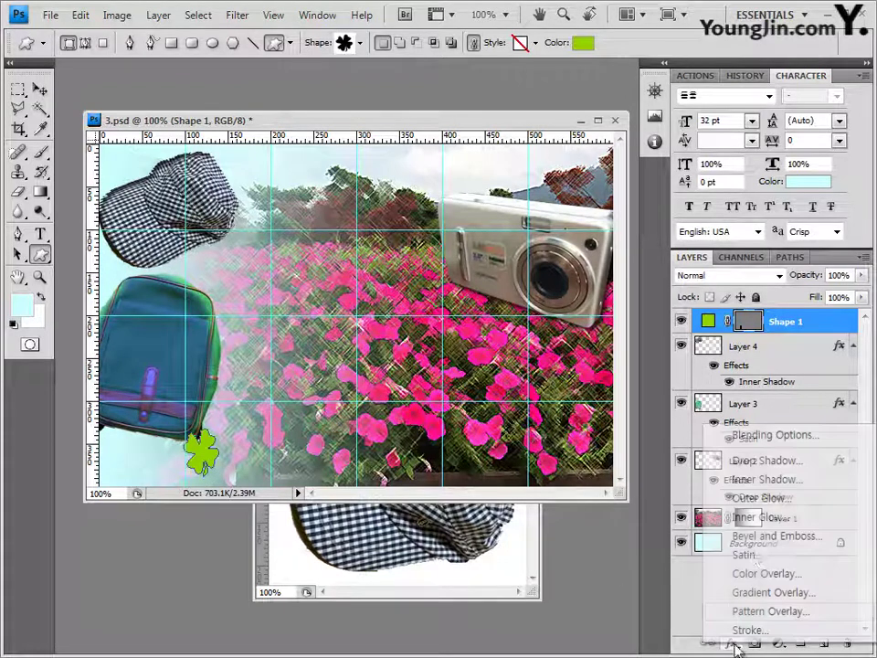
{"action": "left_click", "coordinate": [728, 629]}
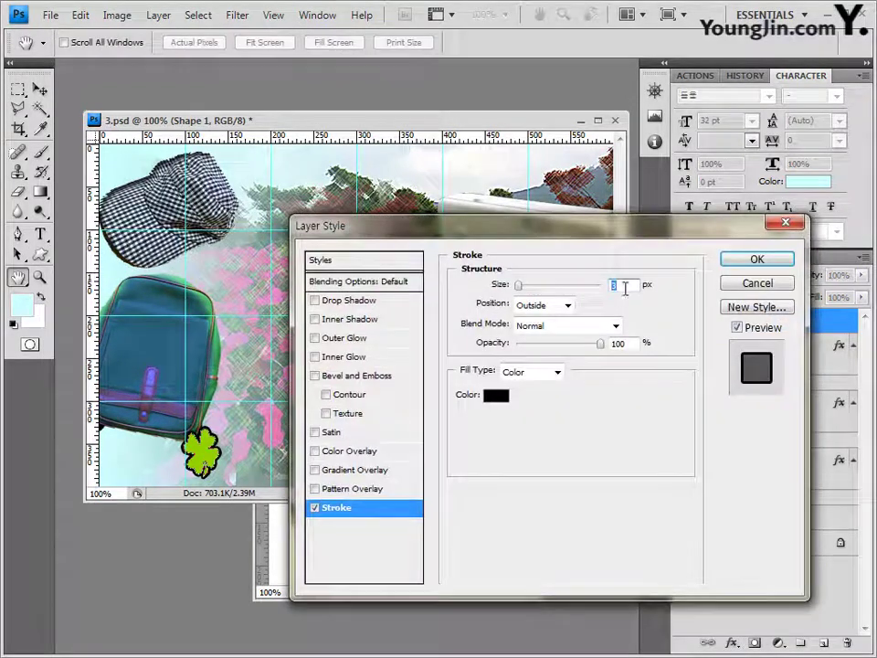
{"action": "key", "text": "BackSpace"}
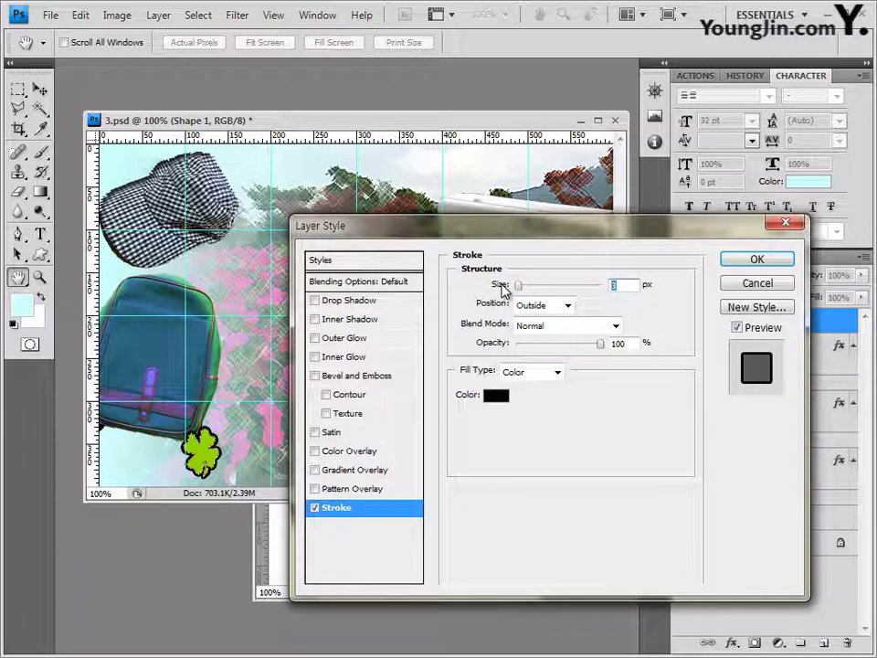
{"action": "type", "text": "2"}
{"action": "left_click", "coordinate": [498, 396]}
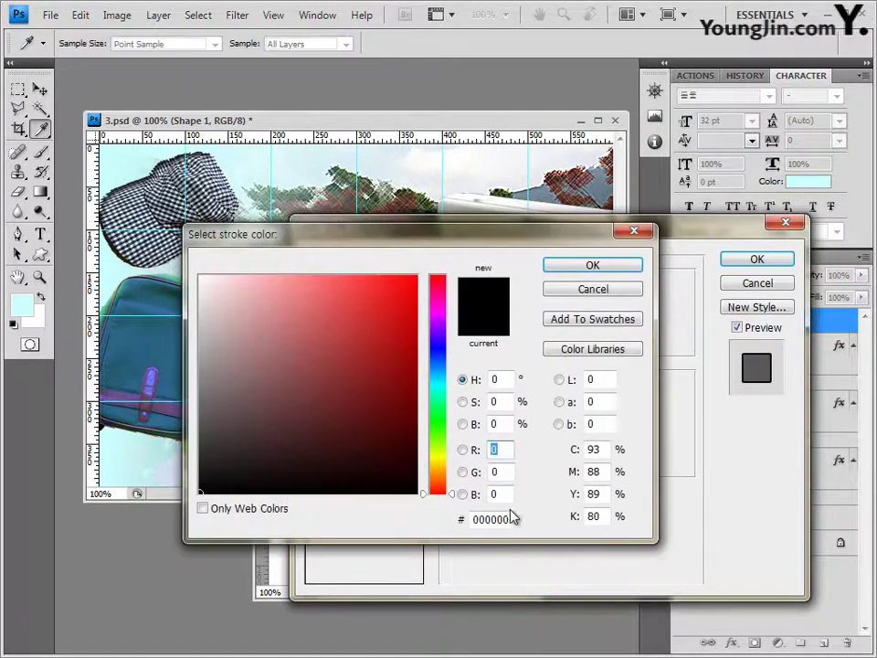
{"action": "double_click", "coordinate": [509, 518]}
{"action": "type", "text": "ffffff"}
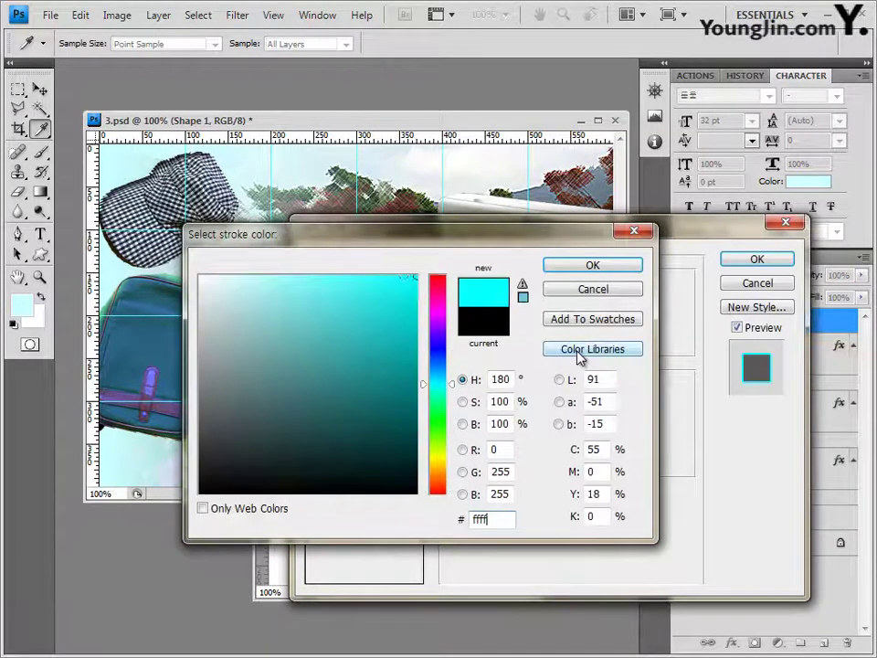
{"action": "left_click", "coordinate": [593, 265]}
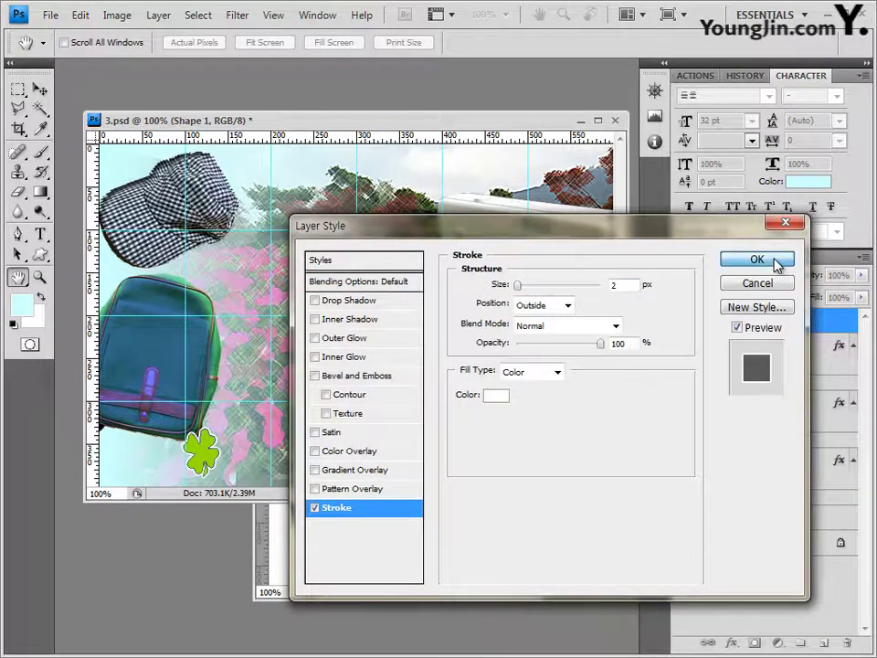
{"action": "left_click", "coordinate": [776, 262]}
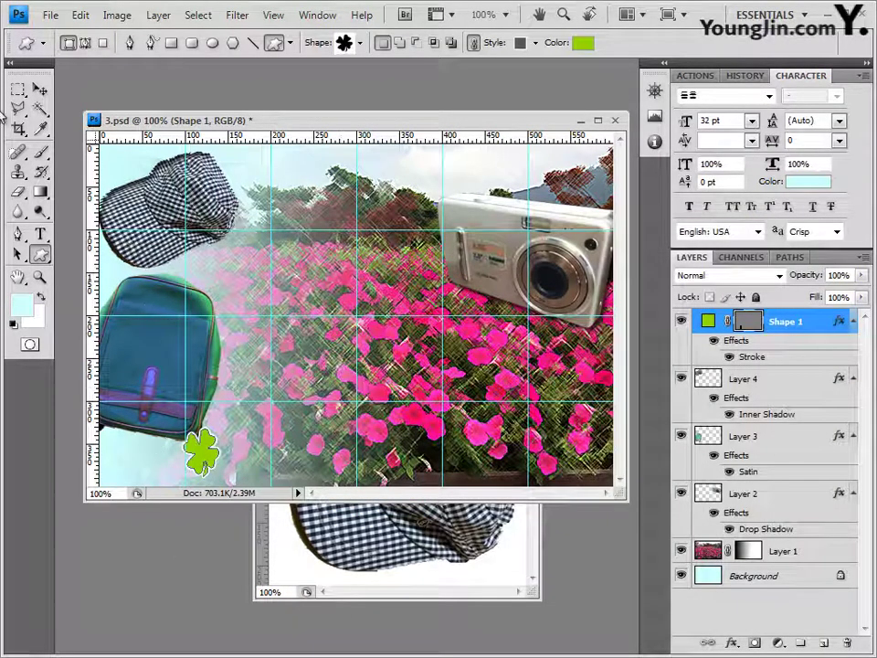
Step: Reposition the clover over the backpack's lower-right corner and enlarge it to about 121.4%
{"action": "left_click", "coordinate": [40, 90]}
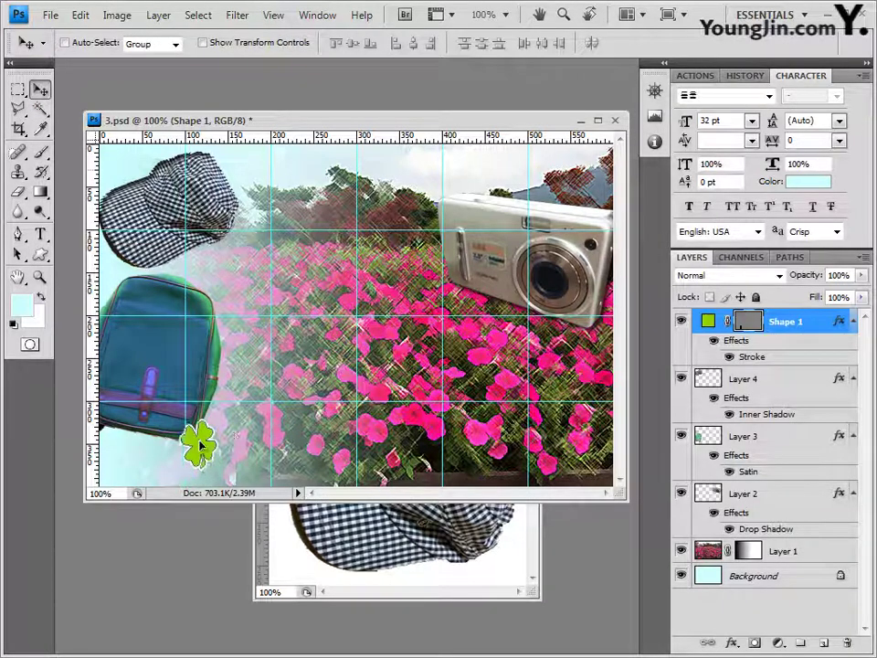
{"action": "left_click_drag", "start_coordinate": [200, 447], "coordinate": [224, 480]}
{"action": "key", "text": "ctrl+t"}
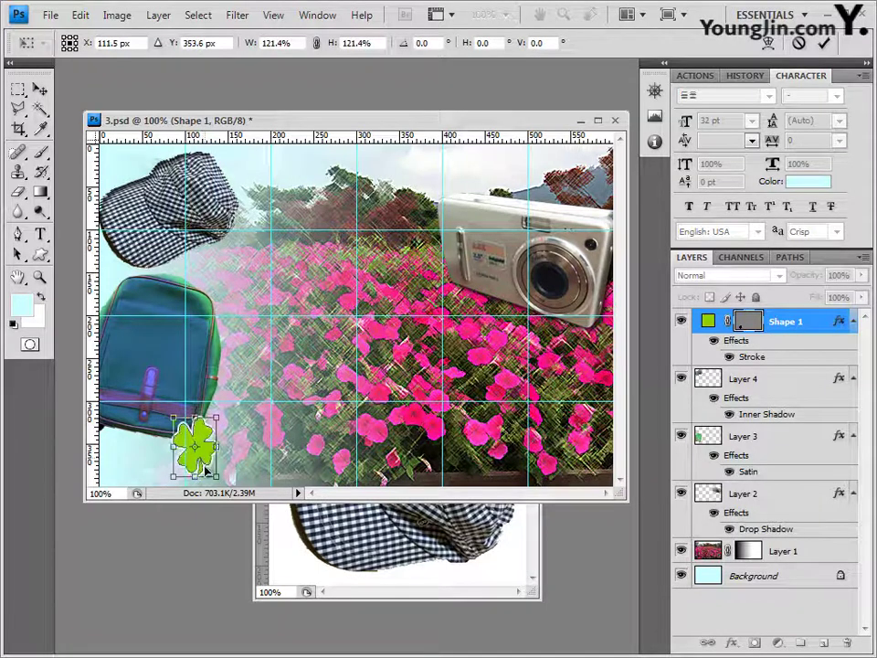
{"action": "key", "text": "Return"}
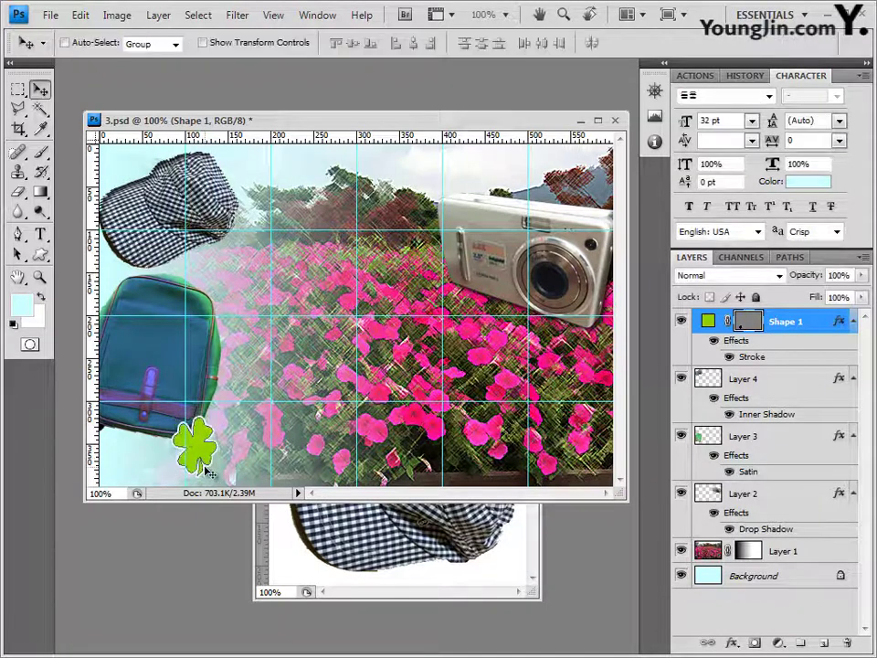
Step: Draw a solid leaf custom shape about 80 px wide above the camera, near the image's upper-right corner
{"action": "left_click", "coordinate": [43, 258]}
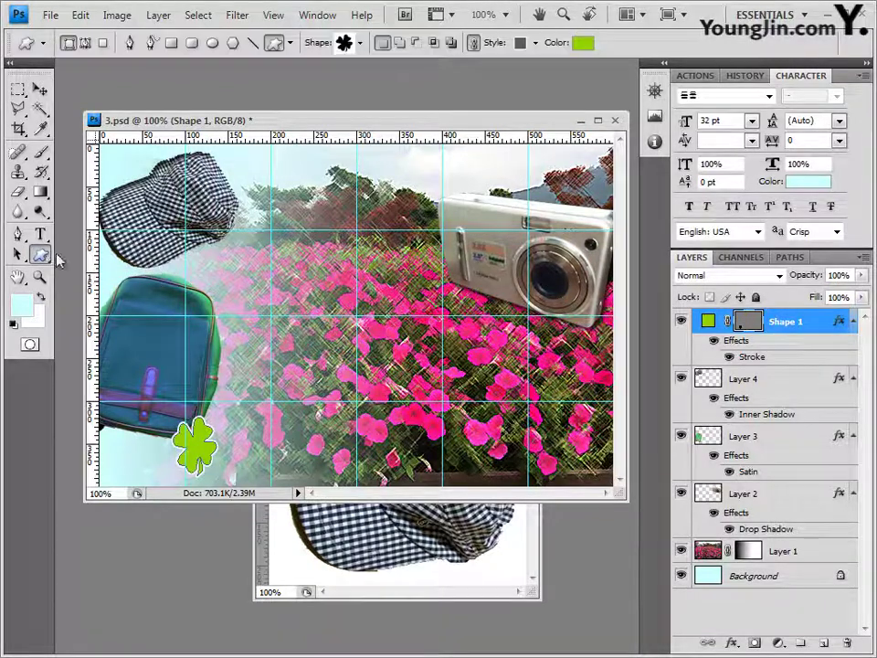
{"action": "left_click", "coordinate": [360, 44]}
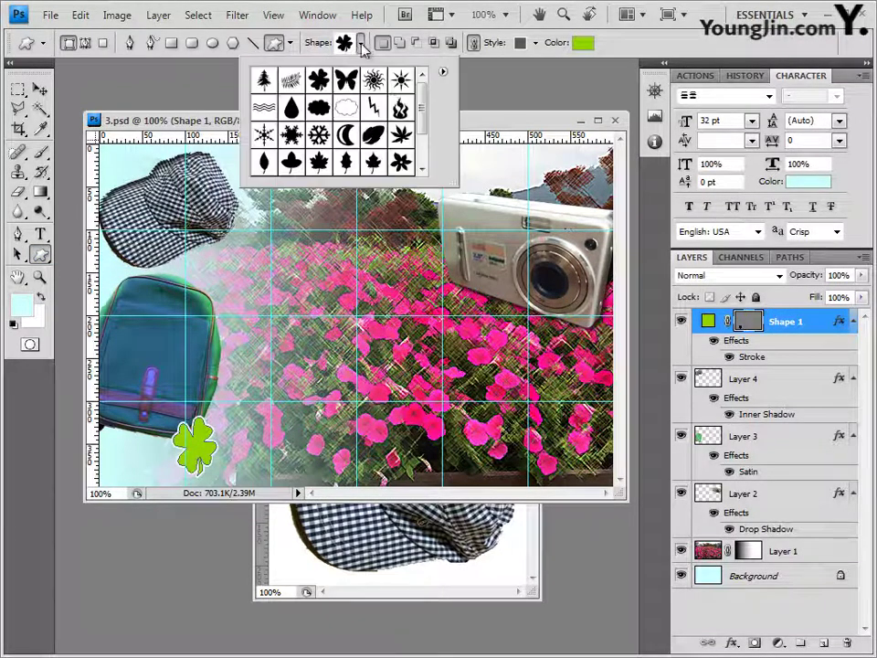
{"action": "left_click", "coordinate": [373, 136]}
{"action": "key", "text": "Return"}
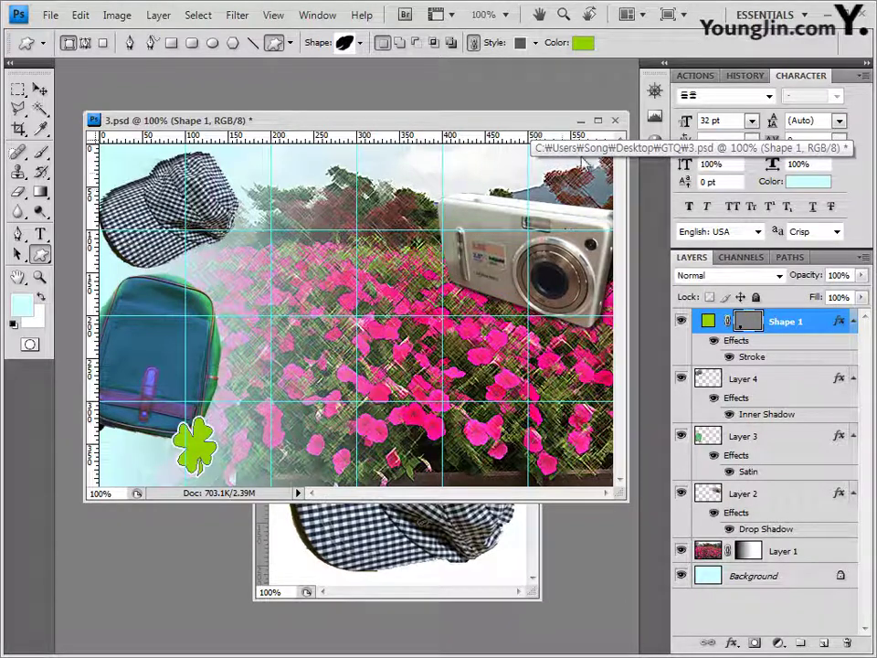
{"action": "mouse_move", "coordinate": [585, 155]}
{"action": "left_mouse_down"}
{"action": "mouse_move", "coordinate": [524, 221]}
{"action": "mouse_move", "coordinate": [527, 212]}
{"action": "left_mouse_up"}
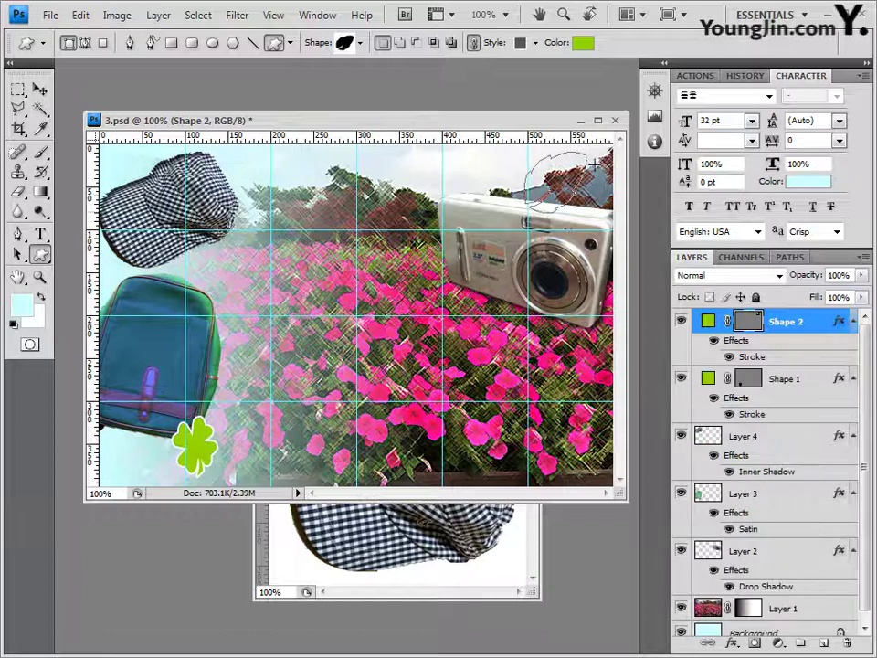
Step: Remove the preset layer style from the leaf shape and check its fill color without changing it
{"action": "left_click", "coordinate": [536, 43]}
{"action": "left_click", "coordinate": [440, 81]}
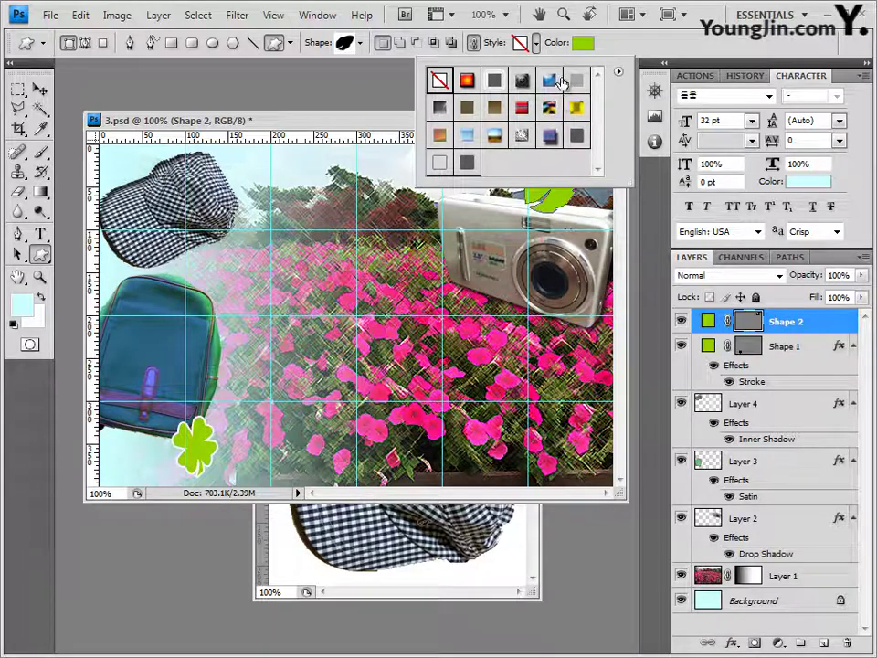
{"action": "left_click", "coordinate": [583, 43]}
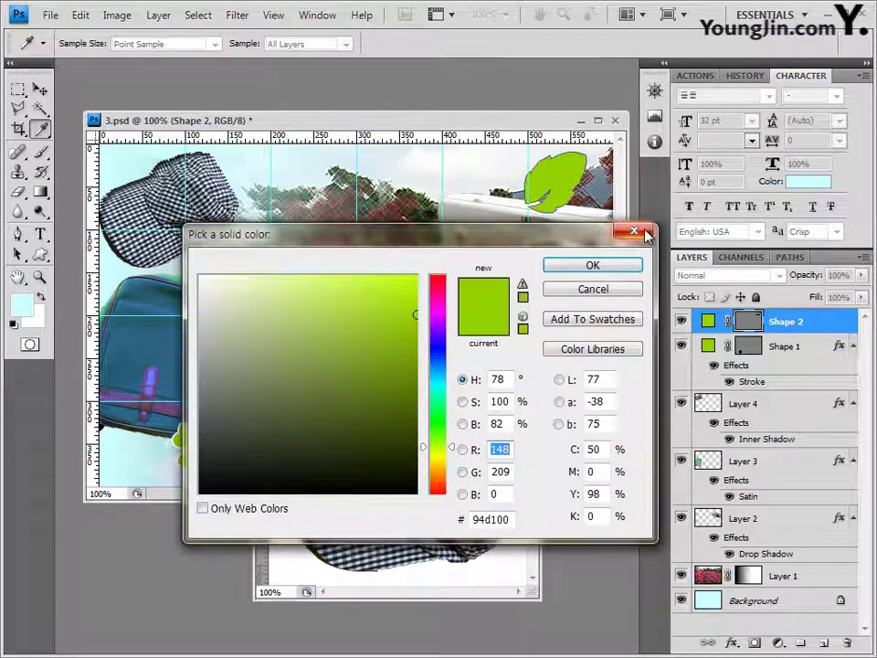
{"action": "left_click", "coordinate": [638, 233]}
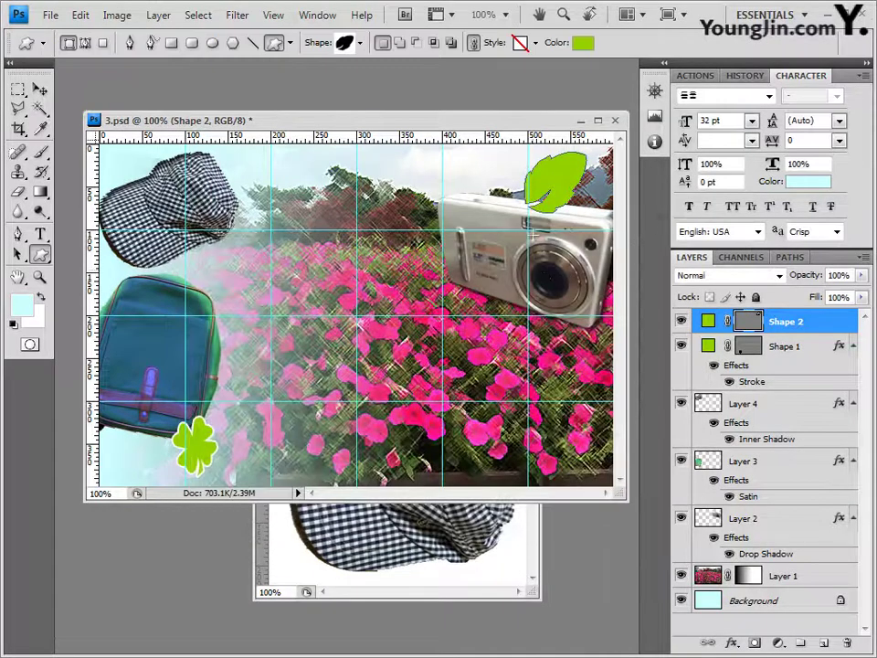
Step: Add a Gradient Overlay to the leaf shape and set the gradient's starting color stop to #a9ff55
{"action": "left_click", "coordinate": [731, 643]}
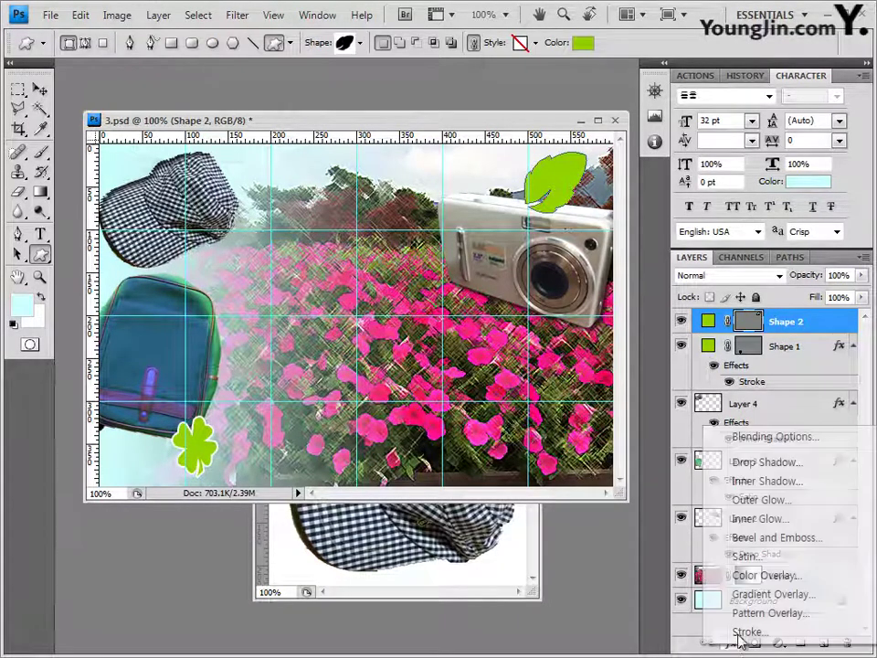
{"action": "left_click", "coordinate": [782, 599]}
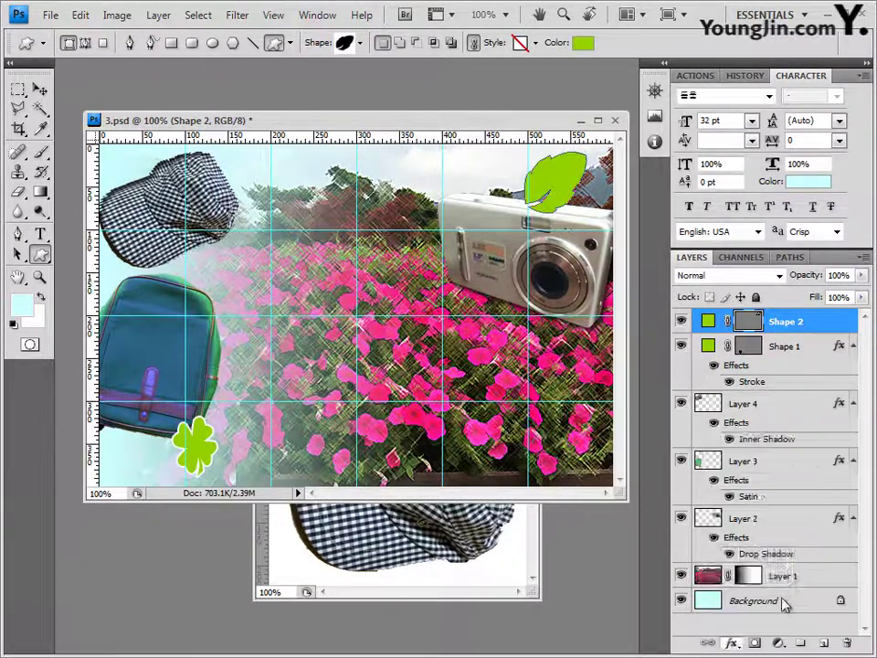
{"action": "left_click_drag", "start_coordinate": [577, 227], "coordinate": [469, 169]}
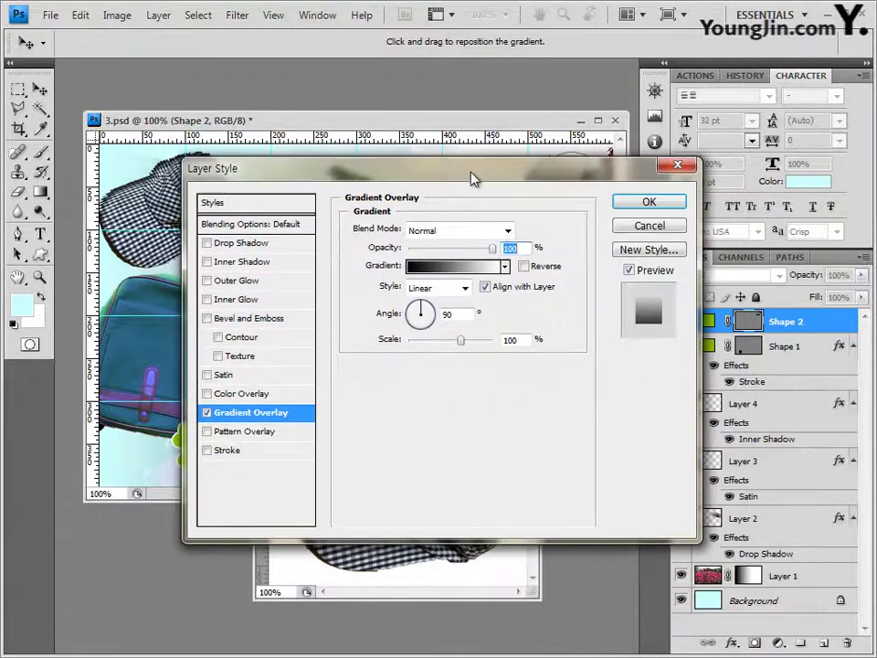
{"action": "left_click", "coordinate": [463, 271]}
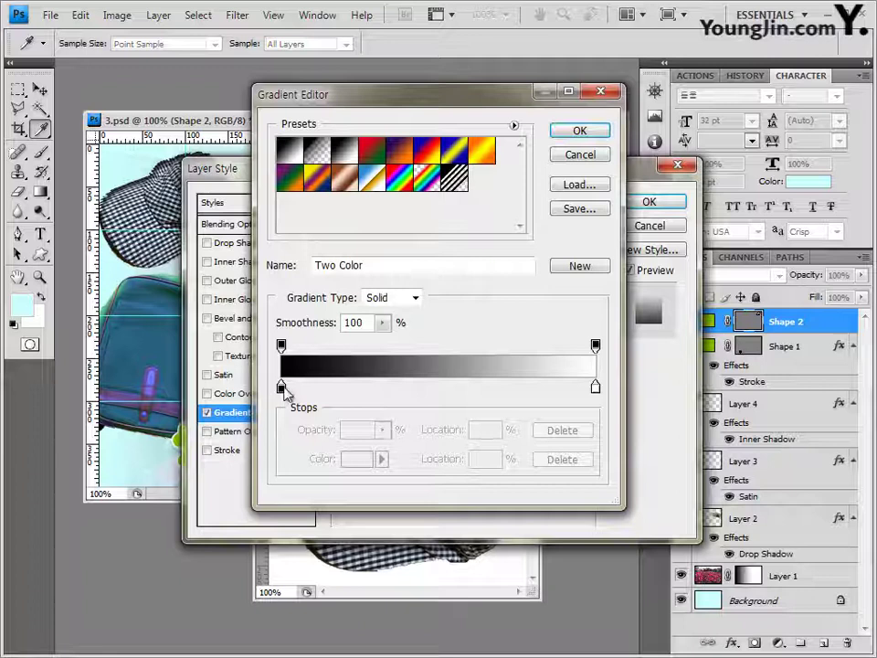
{"action": "double_click", "coordinate": [281, 387]}
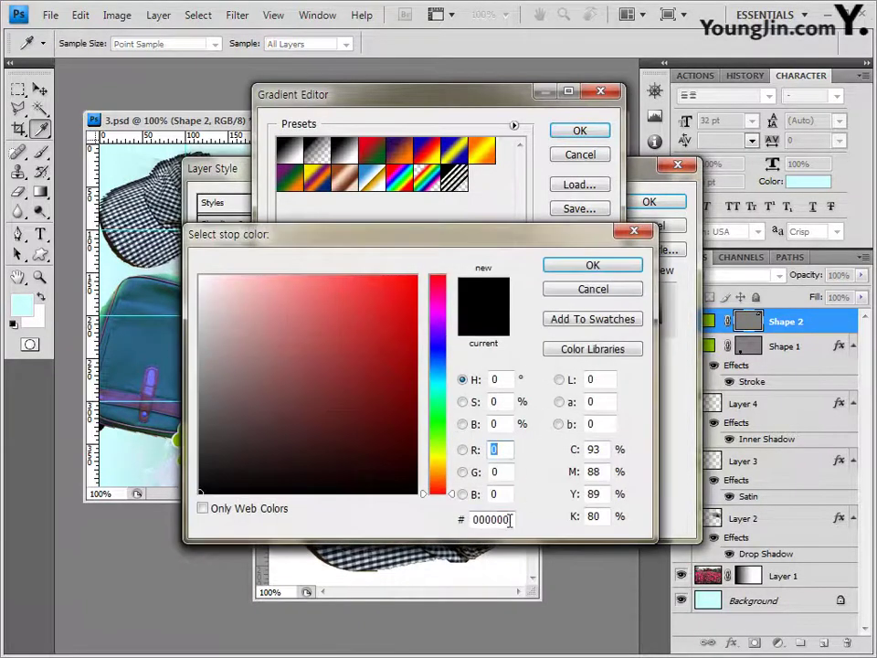
{"action": "left_click", "coordinate": [508, 519]}
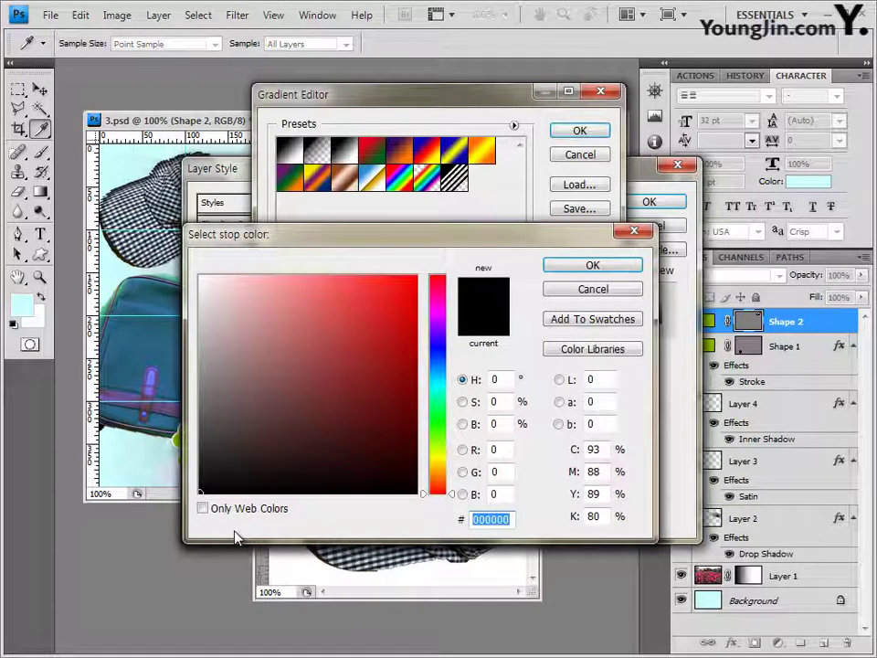
{"action": "type", "text": "a9ff55"}
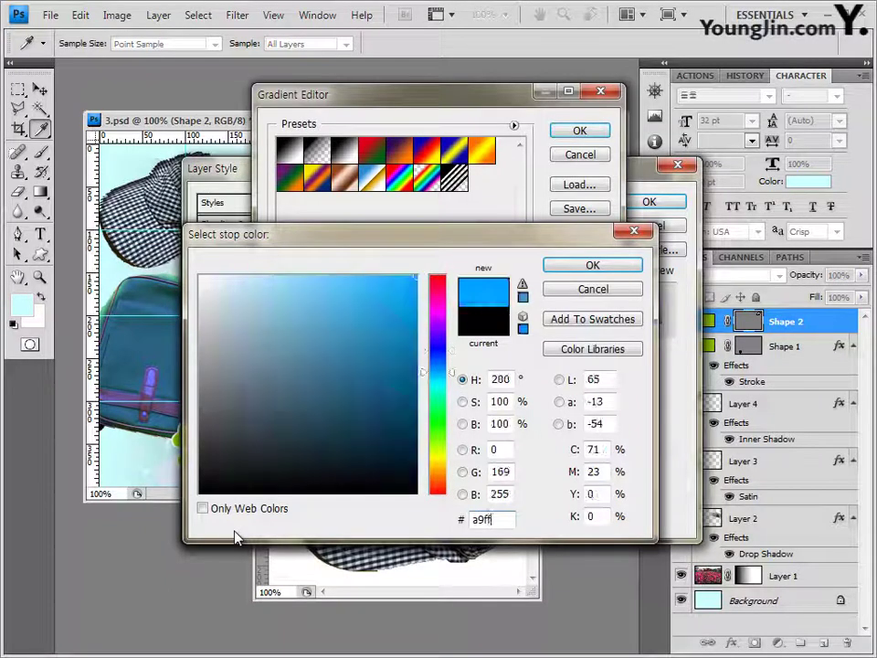
{"action": "left_click", "coordinate": [608, 272]}
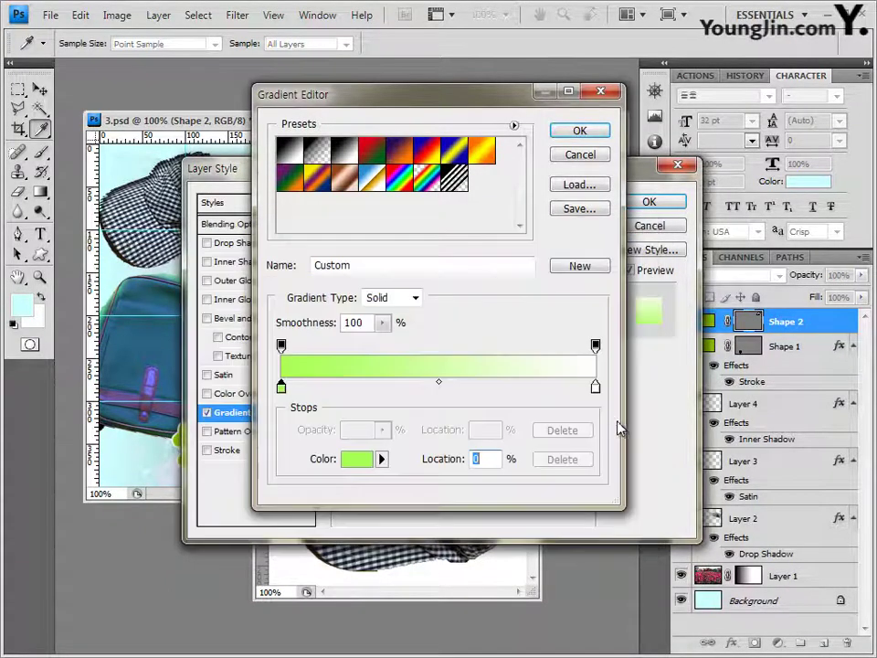
Step: Set the gradient's ending color stop to #68c11f and accept the edited gradient
{"action": "double_click", "coordinate": [595, 391]}
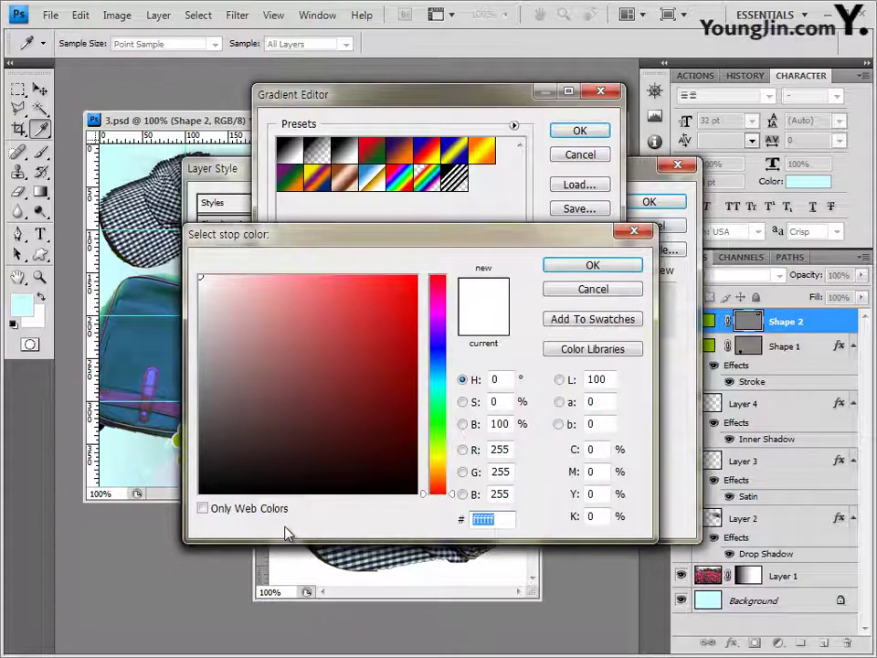
{"action": "type", "text": "68c"}
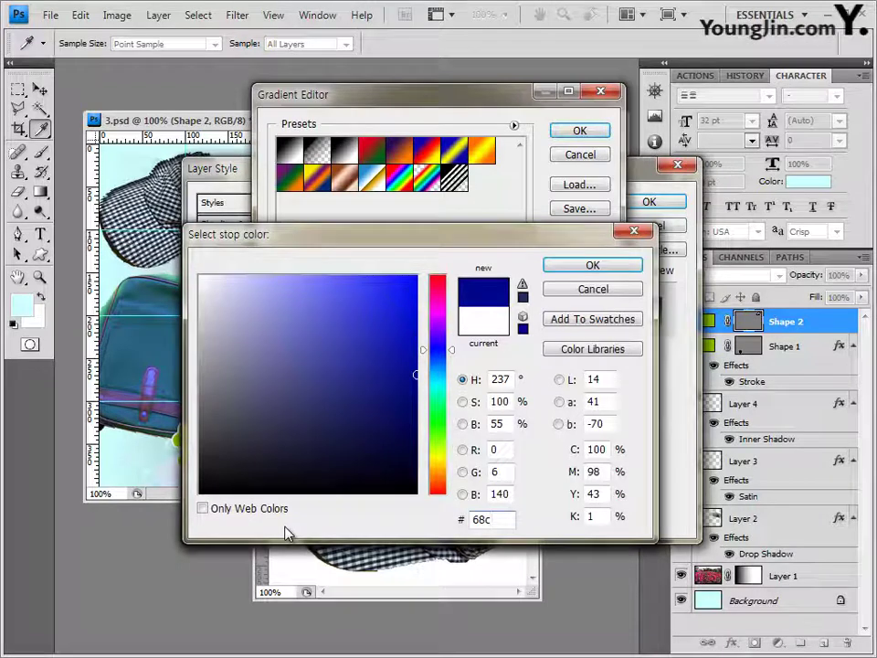
{"action": "type", "text": "11f"}
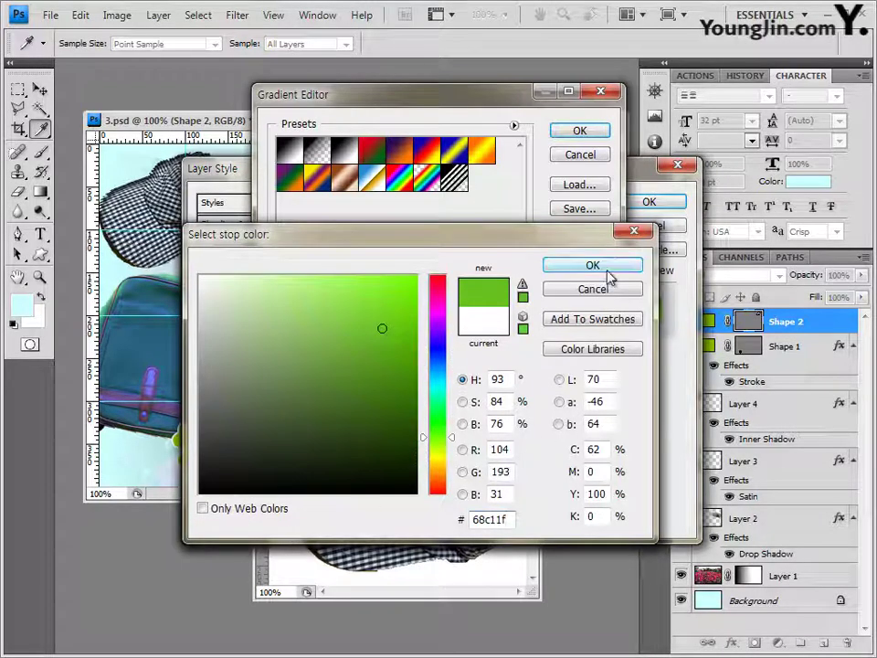
{"action": "left_click", "coordinate": [609, 274]}
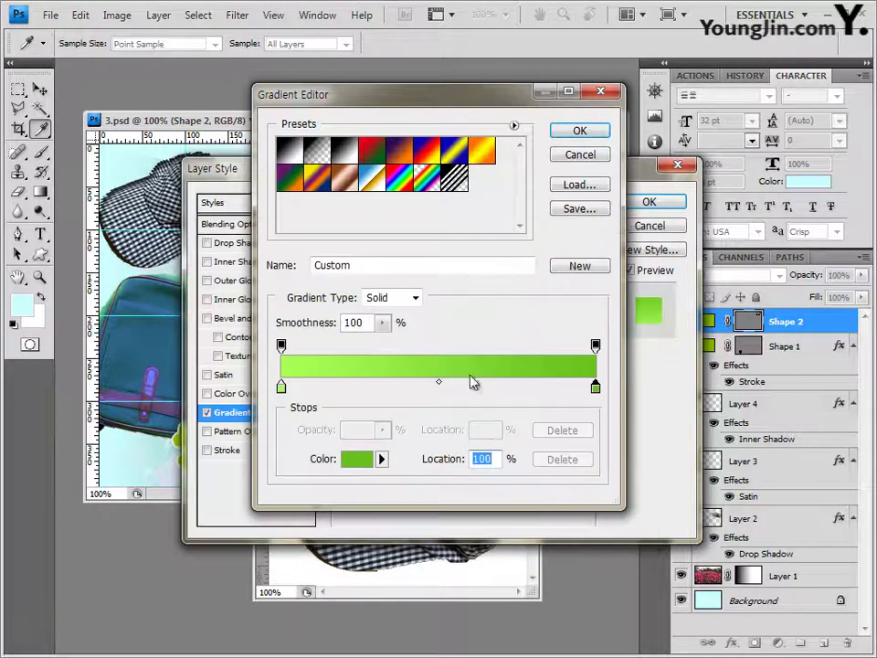
{"action": "left_click", "coordinate": [594, 132]}
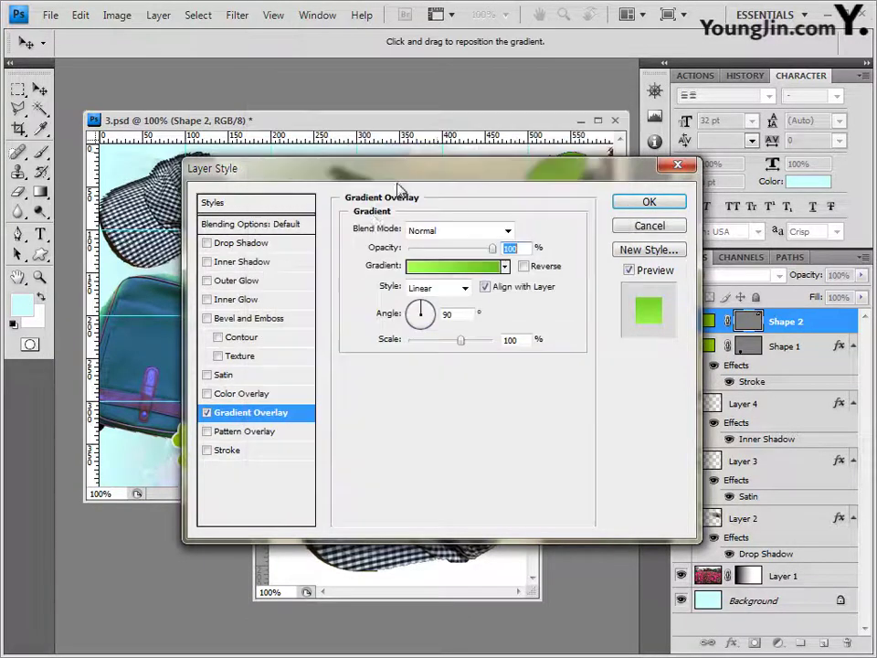
Step: Use the Linear style for the gradient, check it on the leaf, and apply the Gradient Overlay
{"action": "left_click", "coordinate": [466, 289]}
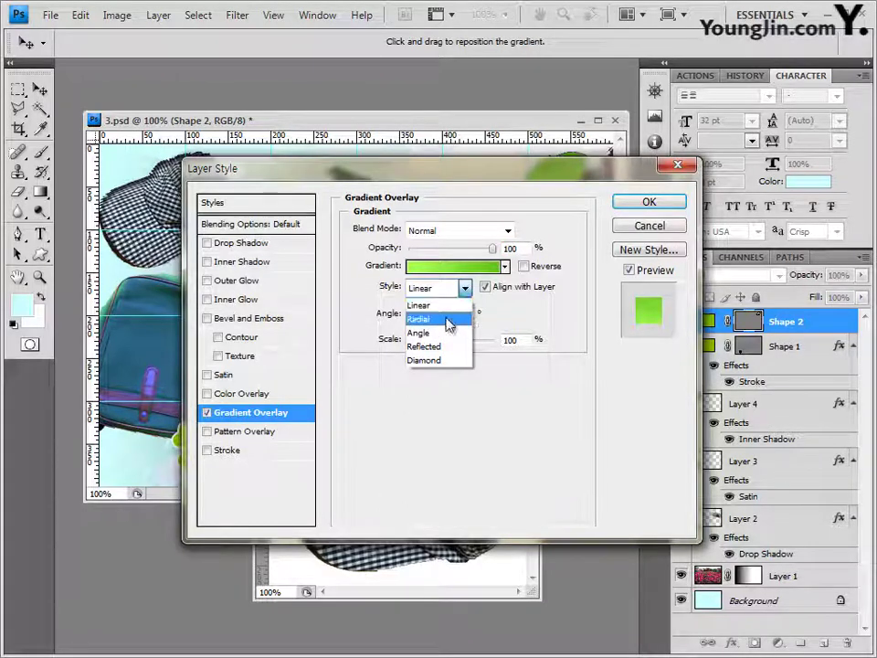
{"action": "left_click", "coordinate": [446, 307]}
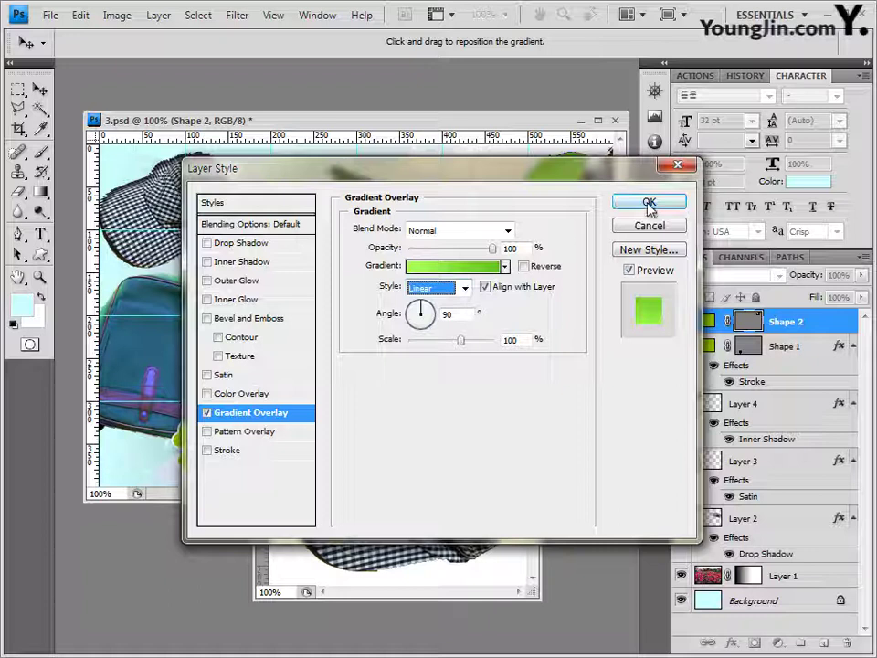
{"action": "left_click_drag", "start_coordinate": [622, 157], "coordinate": [641, 265]}
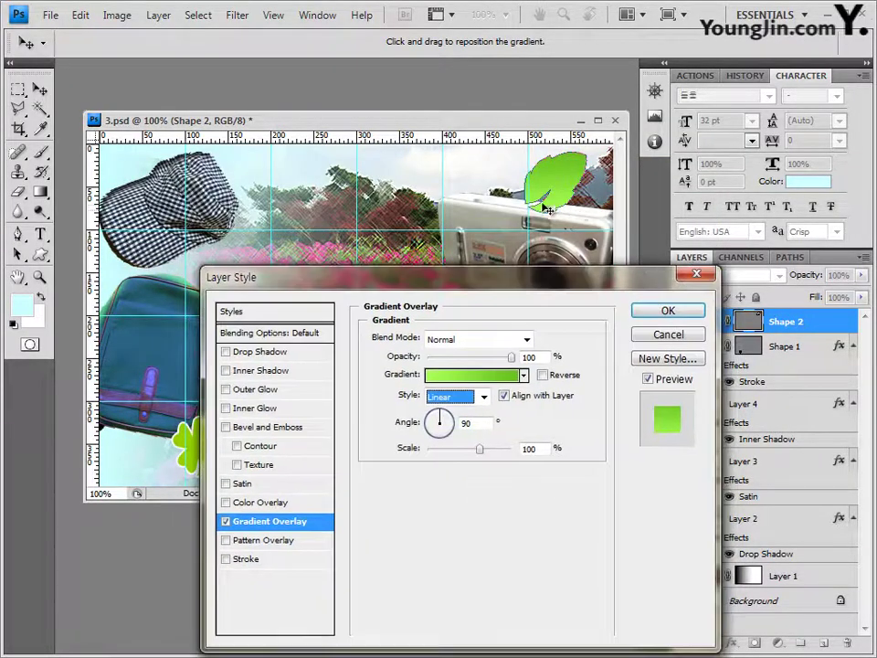
{"action": "left_click", "coordinate": [681, 312]}
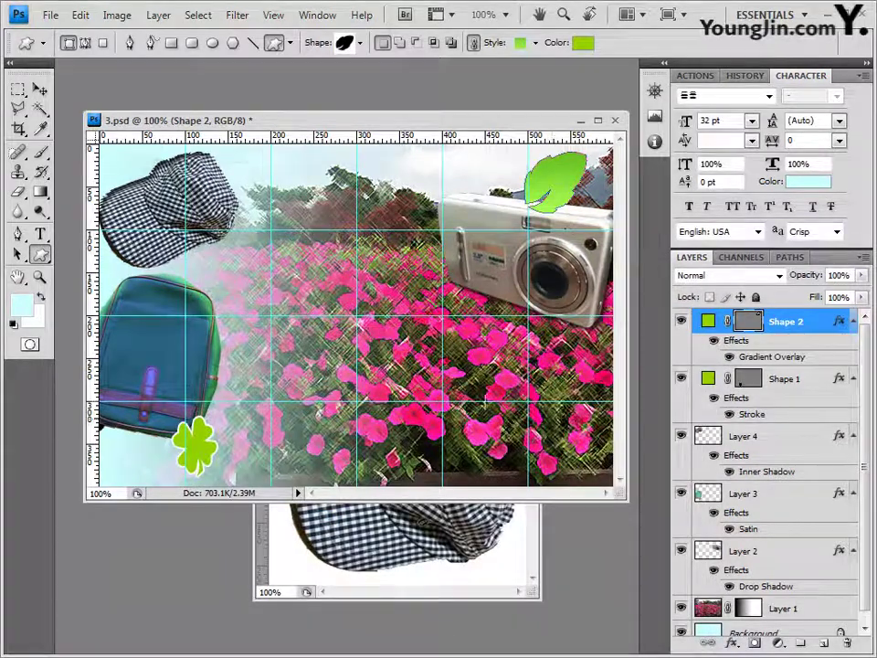
Step: Move the leaf slightly toward the image's upper-right corner and enlarge it to about 127.4% width and 106.9% height
{"action": "left_click", "coordinate": [39, 89]}
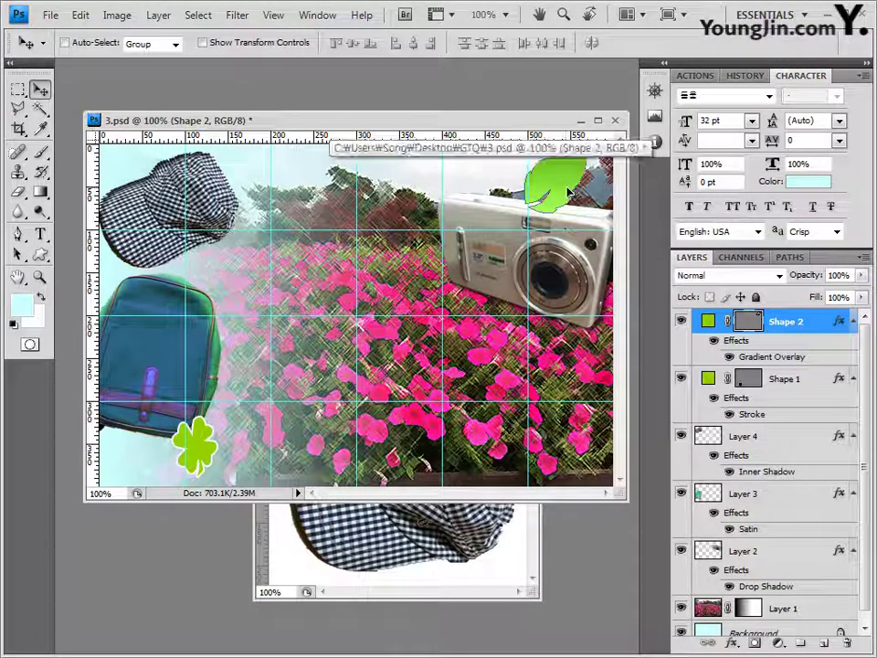
{"action": "left_click_drag", "start_coordinate": [568, 191], "coordinate": [578, 187]}
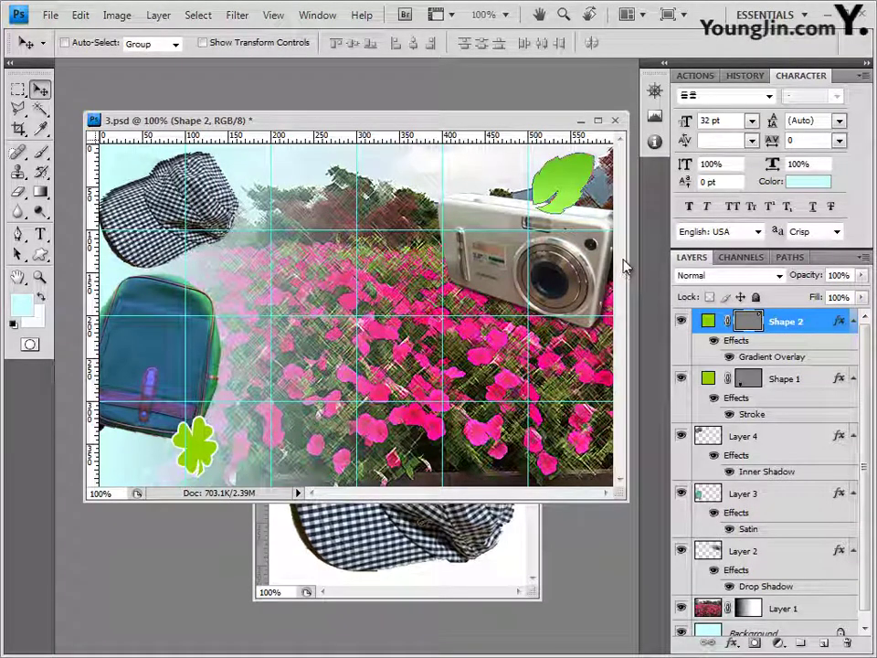
{"action": "key", "text": "ctrl+t"}
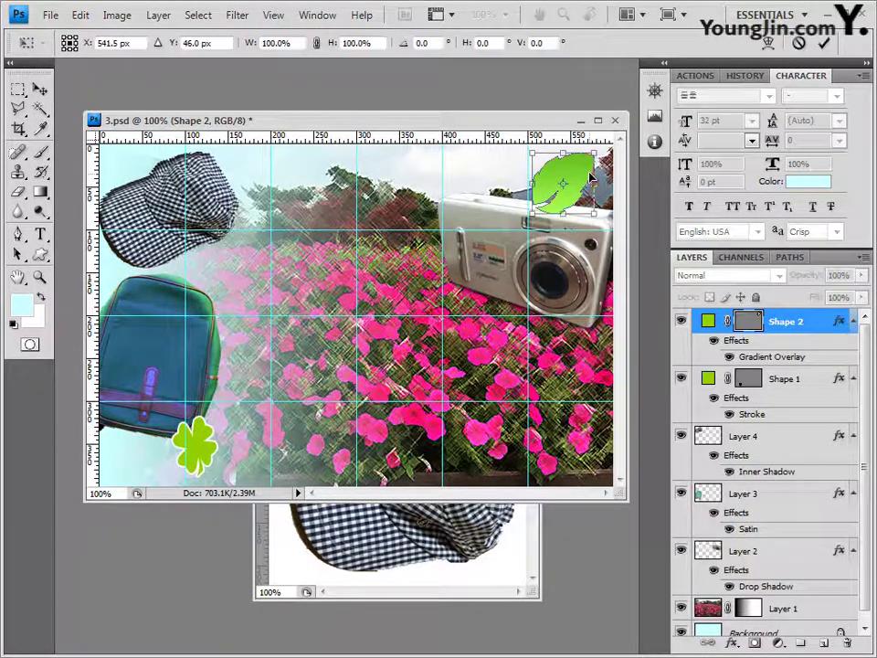
{"action": "left_click_drag", "start_coordinate": [595, 153], "coordinate": [615, 146]}
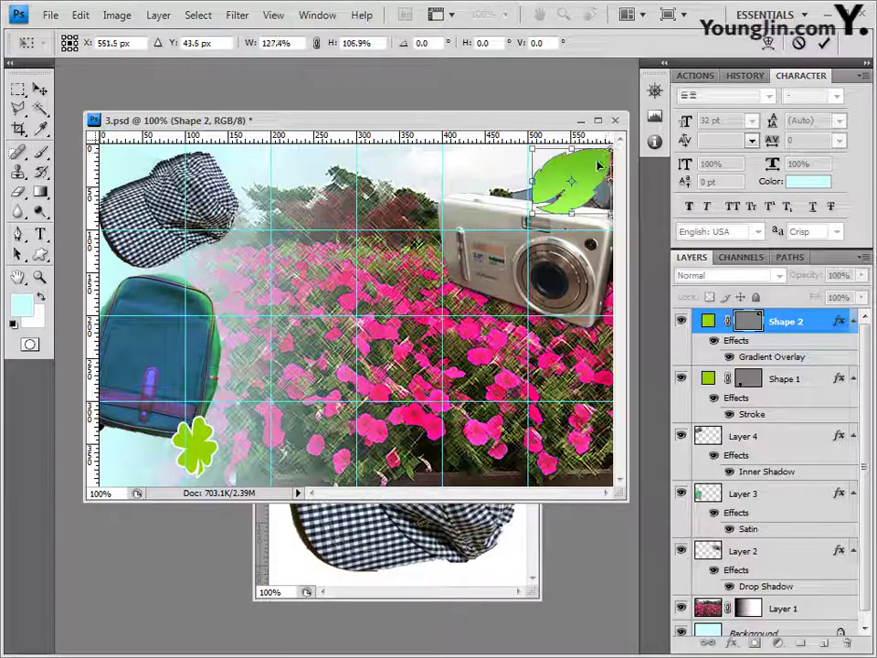
{"action": "key", "text": "Return"}
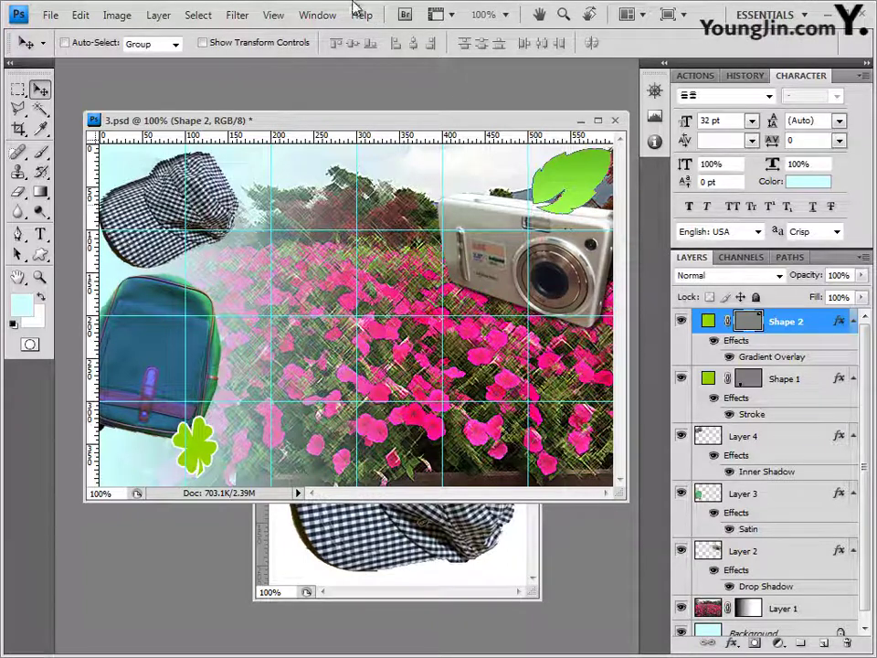
Step: Start a horizontal text line just right of the backpack, using Arial Regular at 32 pt
{"action": "left_click", "coordinate": [40, 235]}
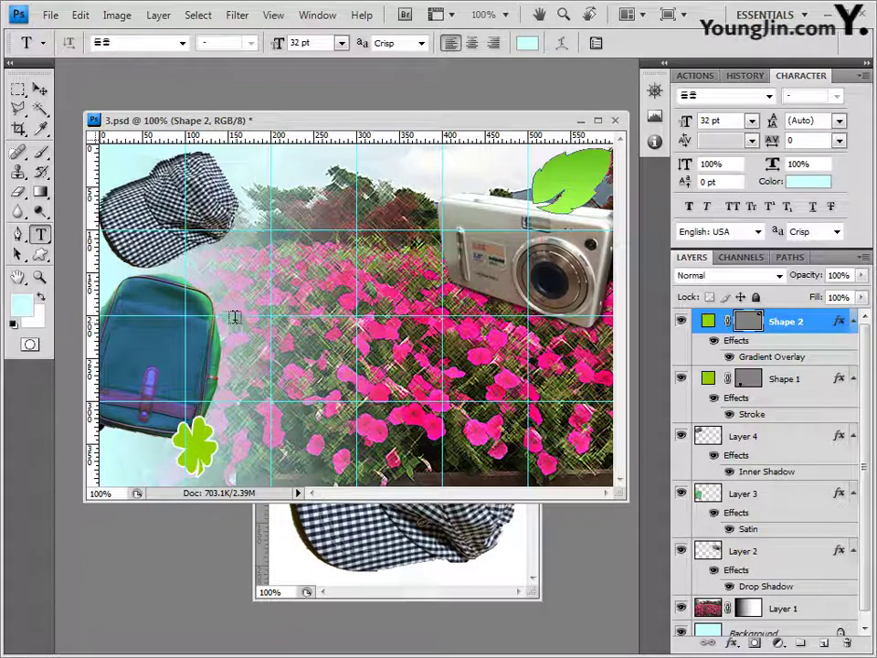
{"action": "left_click", "coordinate": [229, 316]}
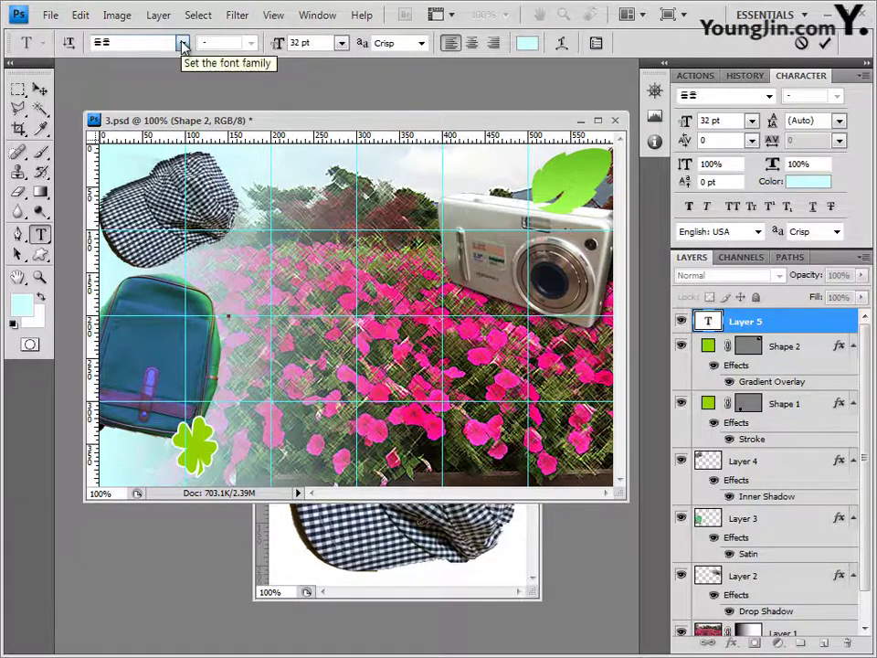
{"action": "left_click", "coordinate": [182, 43]}
{"action": "left_click_drag", "start_coordinate": [363, 173], "coordinate": [360, 283]}
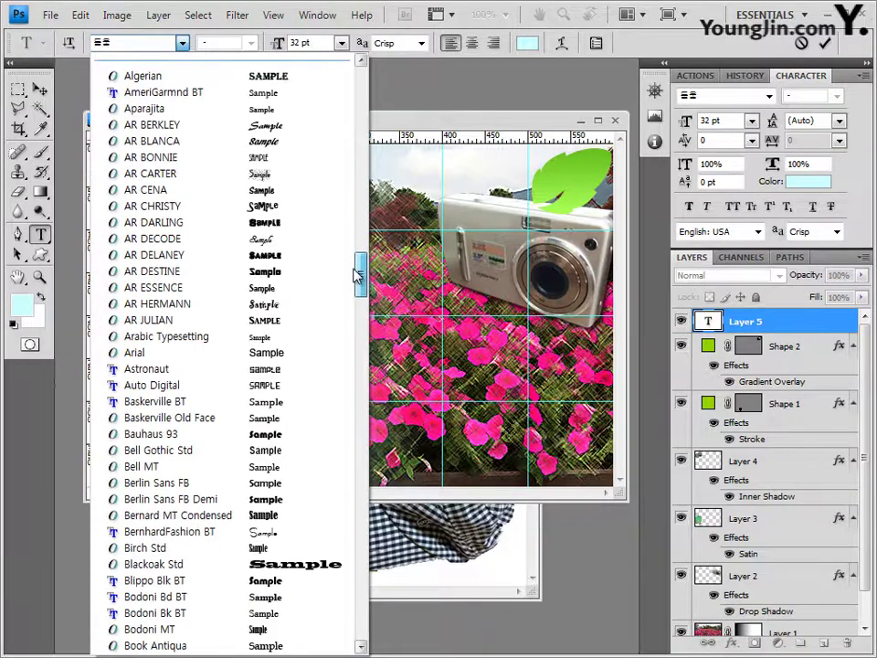
{"action": "left_click", "coordinate": [137, 353]}
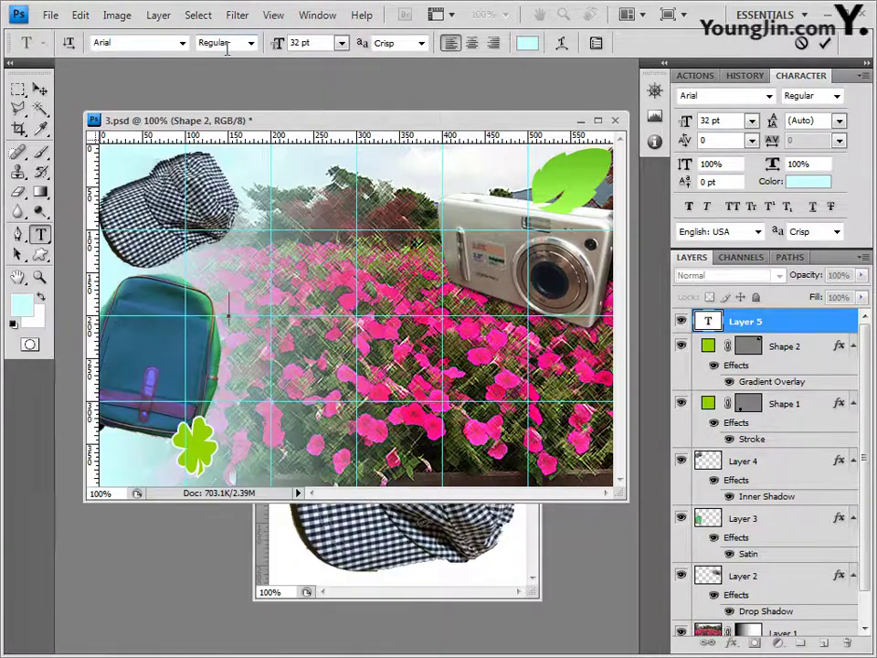
{"action": "left_click", "coordinate": [320, 44]}
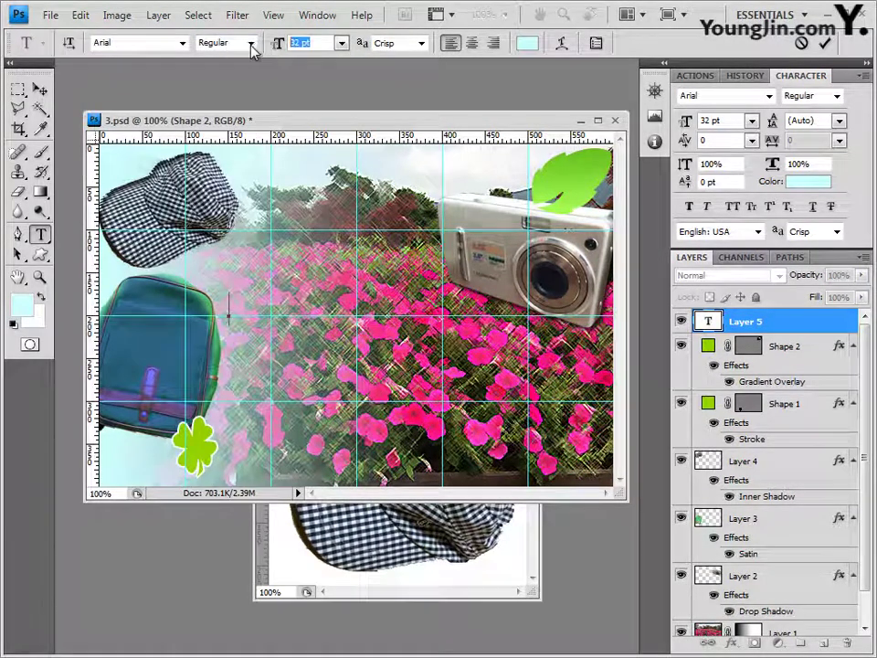
Step: Set the text color to #ffff66, enter "BEAUTIFUL PARK", and commit the text layer
{"action": "left_click", "coordinate": [528, 43]}
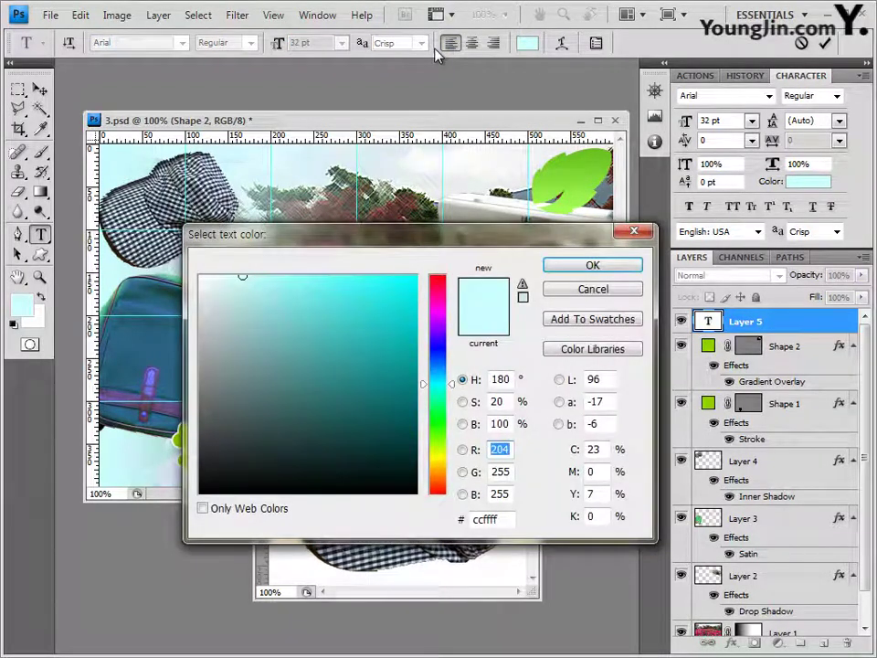
{"action": "left_click", "coordinate": [498, 519]}
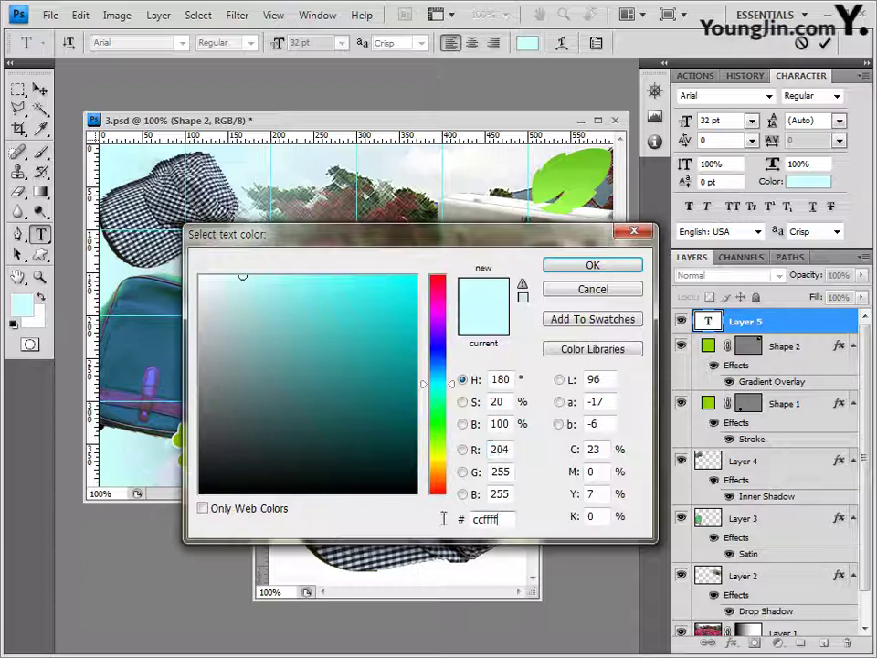
{"action": "type", "text": "ffff66"}
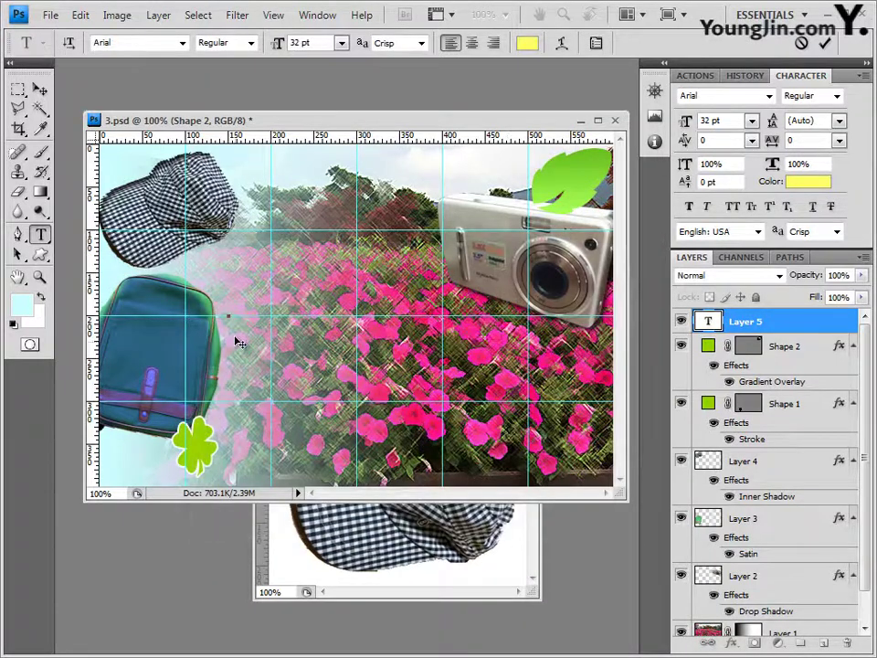
{"action": "type", "text": "BEAUTIFUL PARK"}
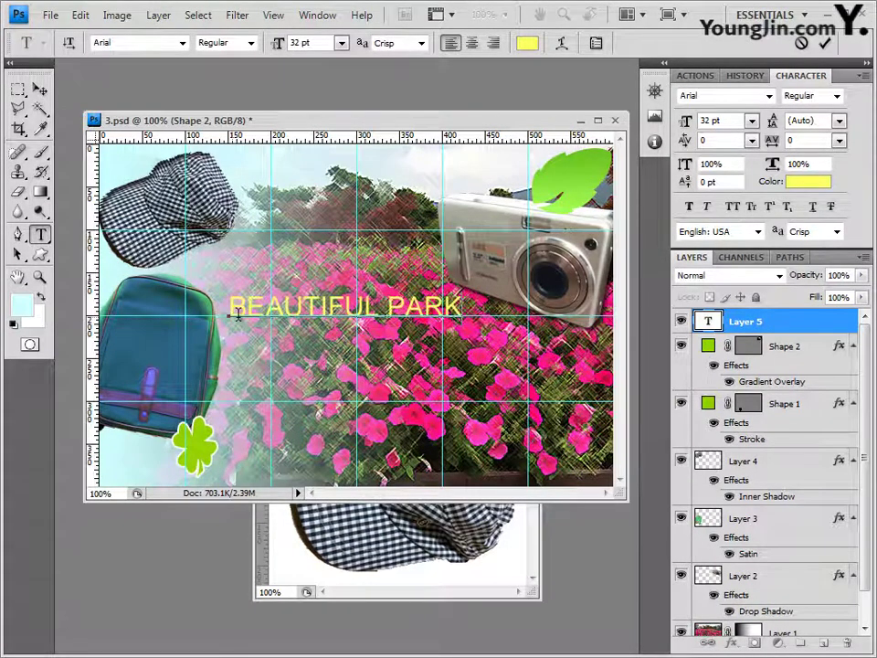
{"action": "left_click", "coordinate": [795, 324]}
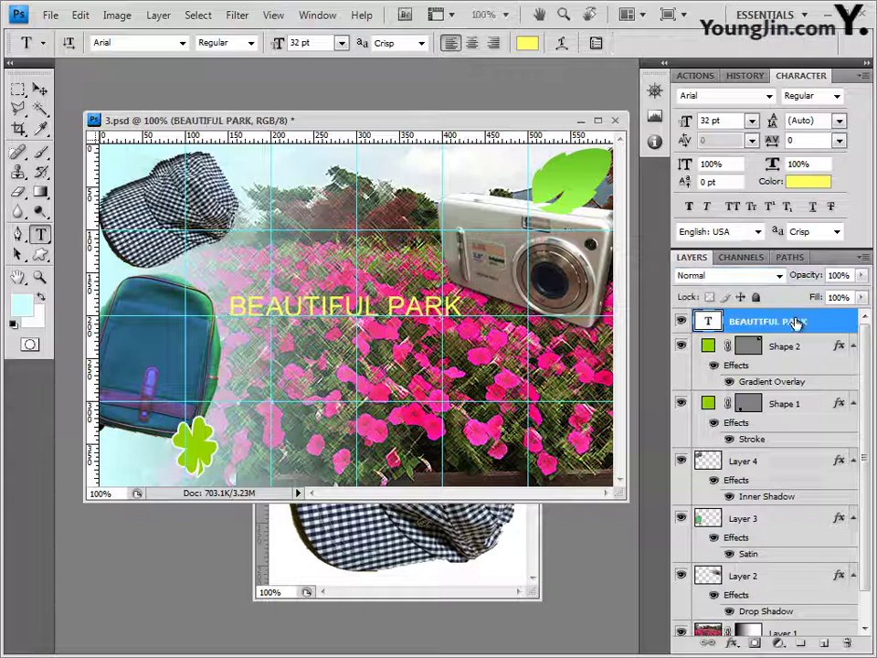
Step: Add a Drop Shadow and a #663366 Stroke to the BEAUTIFUL PARK text layer
{"action": "left_click", "coordinate": [733, 644]}
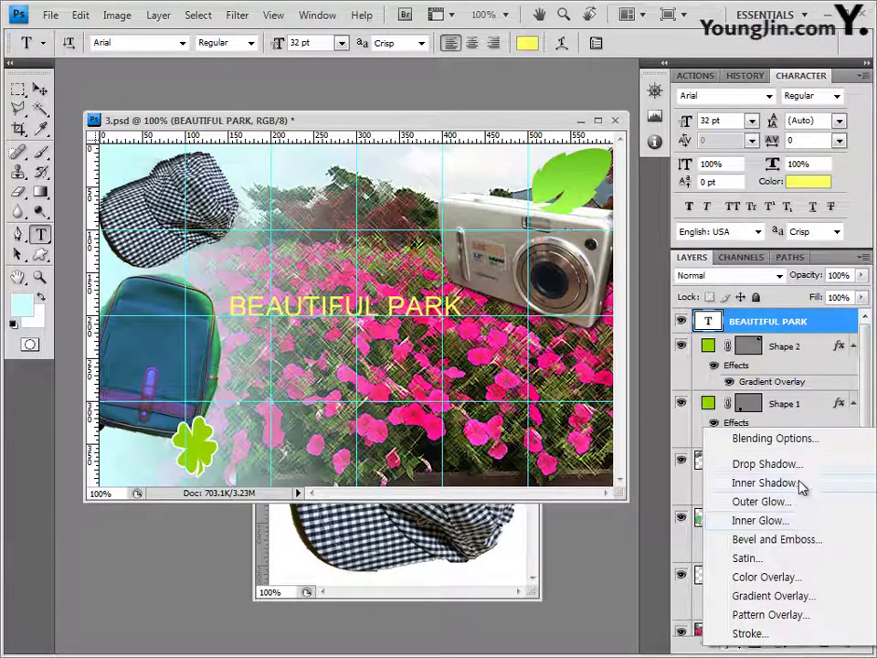
{"action": "left_click", "coordinate": [803, 466]}
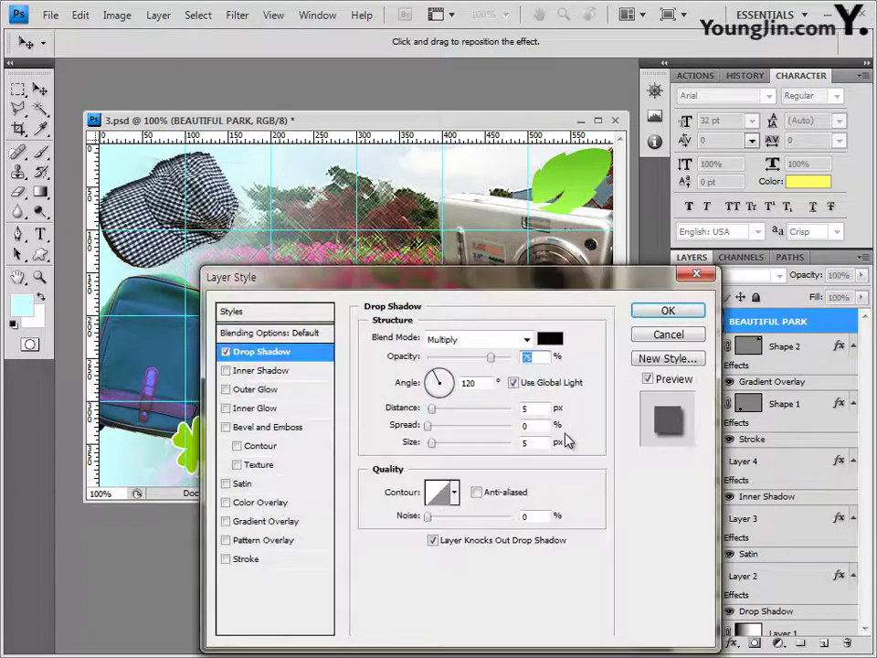
{"action": "left_click", "coordinate": [247, 559]}
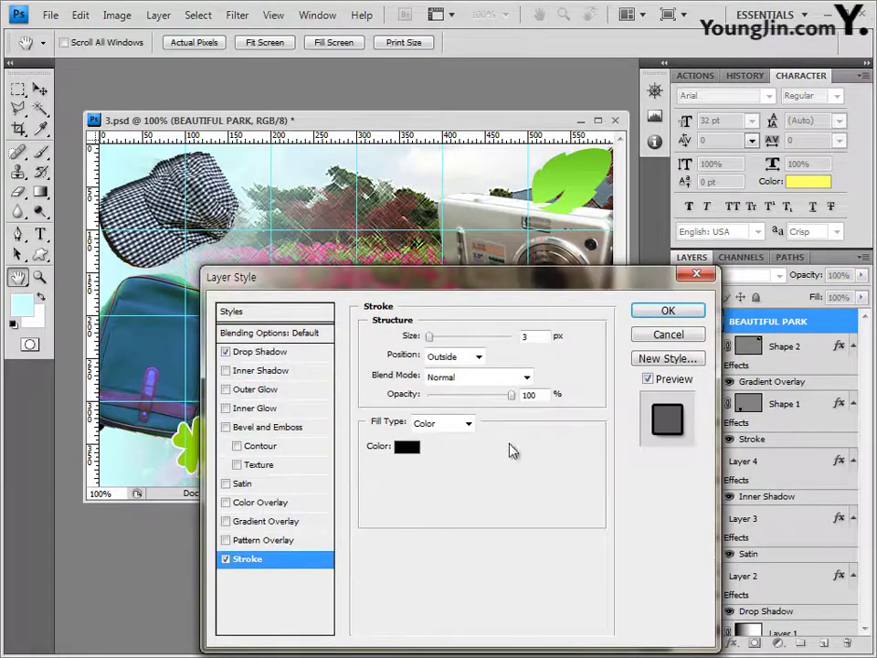
{"action": "left_click", "coordinate": [408, 447]}
{"action": "double_click", "coordinate": [490, 519]}
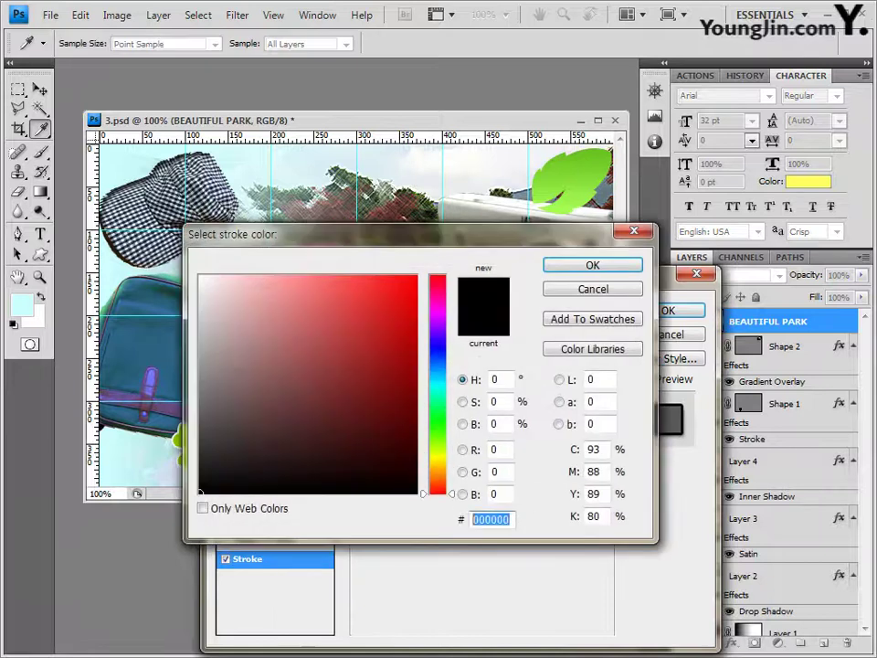
{"action": "type", "text": "663366"}
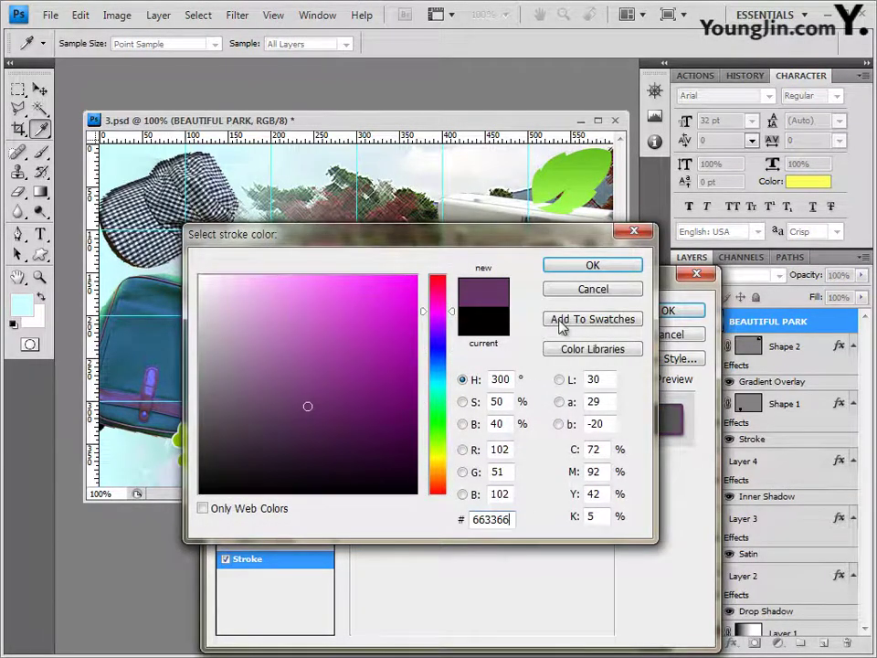
{"action": "left_click", "coordinate": [614, 267]}
{"action": "left_click", "coordinate": [671, 312]}
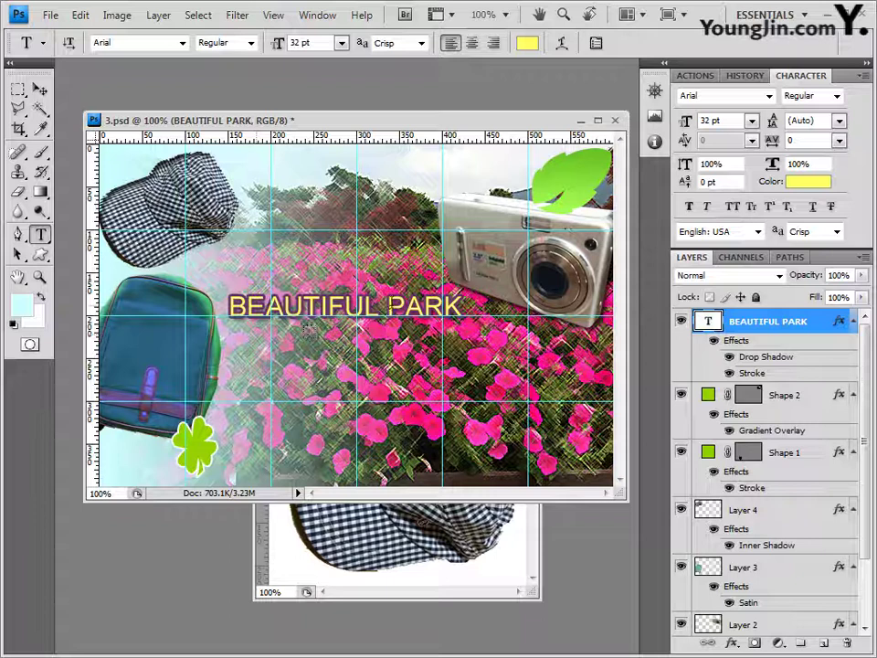
Step: Recolor the word PARK to #ffffff, commit the edit, and move the whole title down slightly
{"action": "left_click_drag", "start_coordinate": [387, 307], "coordinate": [462, 307]}
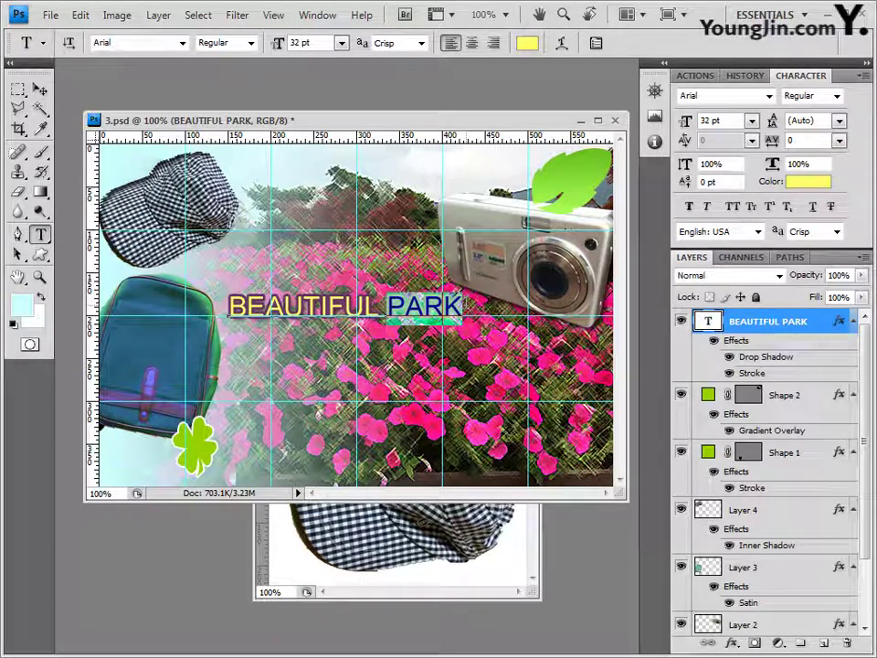
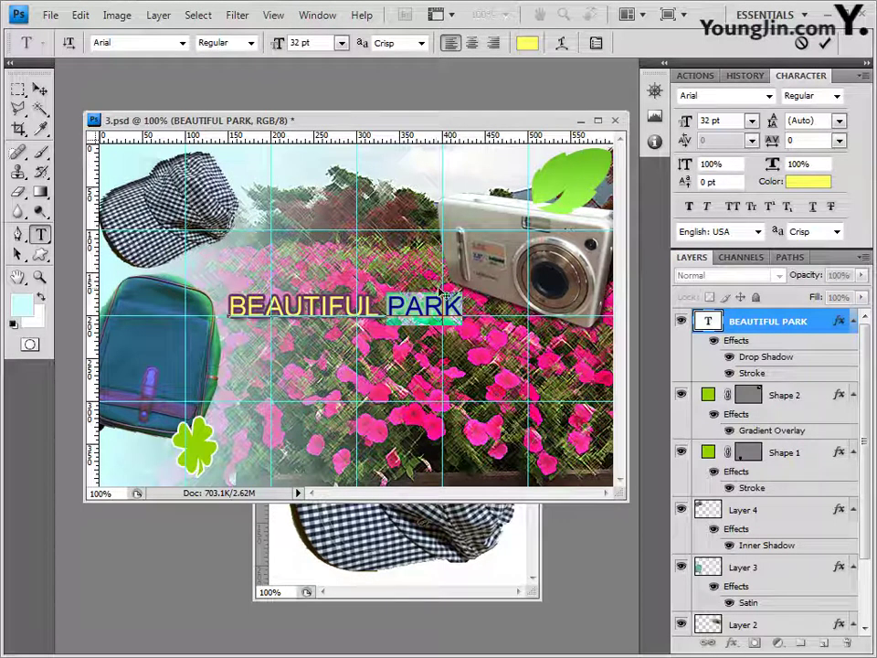
{"action": "left_click", "coordinate": [529, 44]}
{"action": "double_click", "coordinate": [492, 519]}
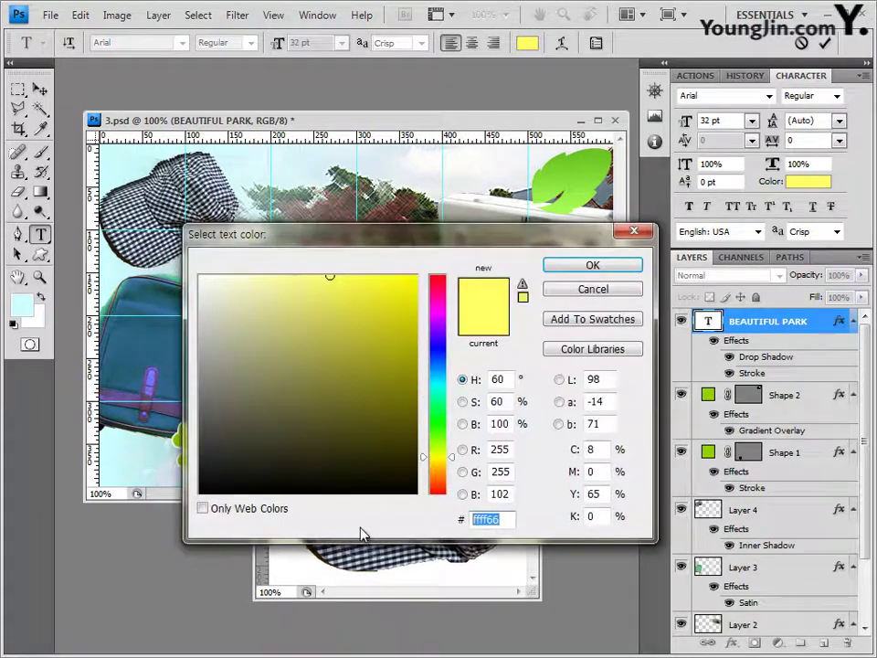
{"action": "type", "text": "ffffff"}
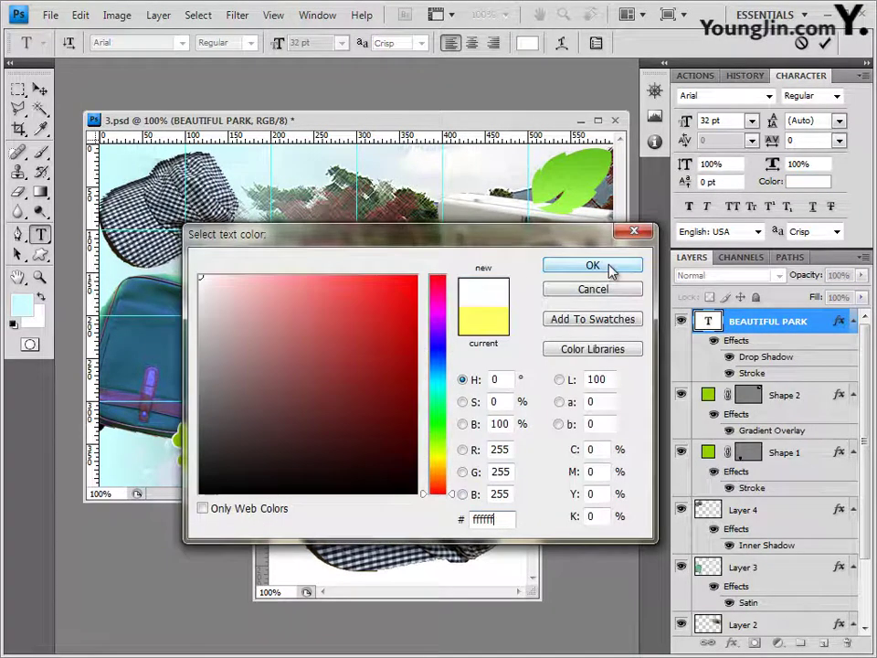
{"action": "left_click", "coordinate": [593, 265]}
{"action": "key", "text": "ctrl+Return"}
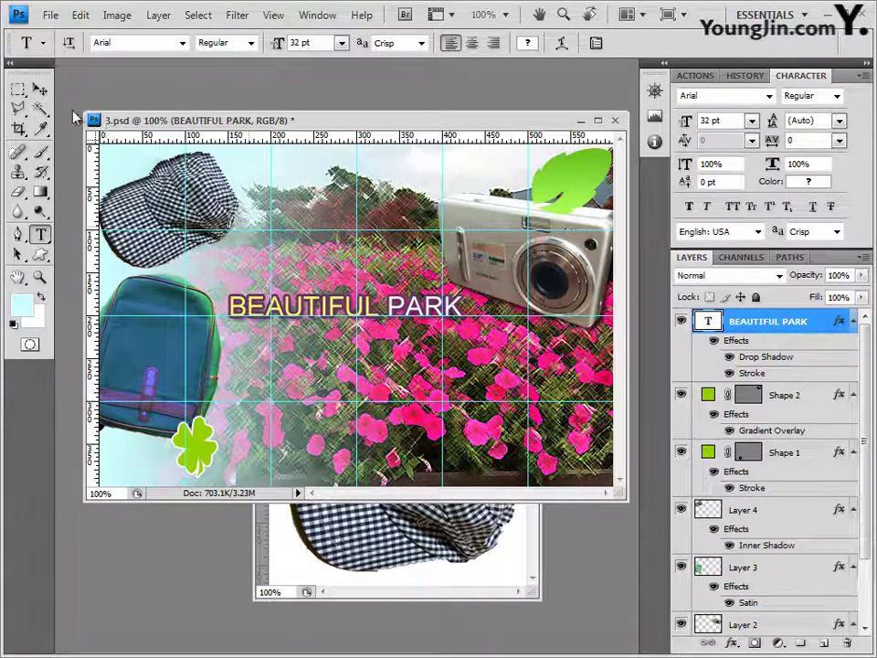
{"action": "left_click", "coordinate": [39, 89]}
{"action": "left_click_drag", "start_coordinate": [309, 308], "coordinate": [309, 319]}
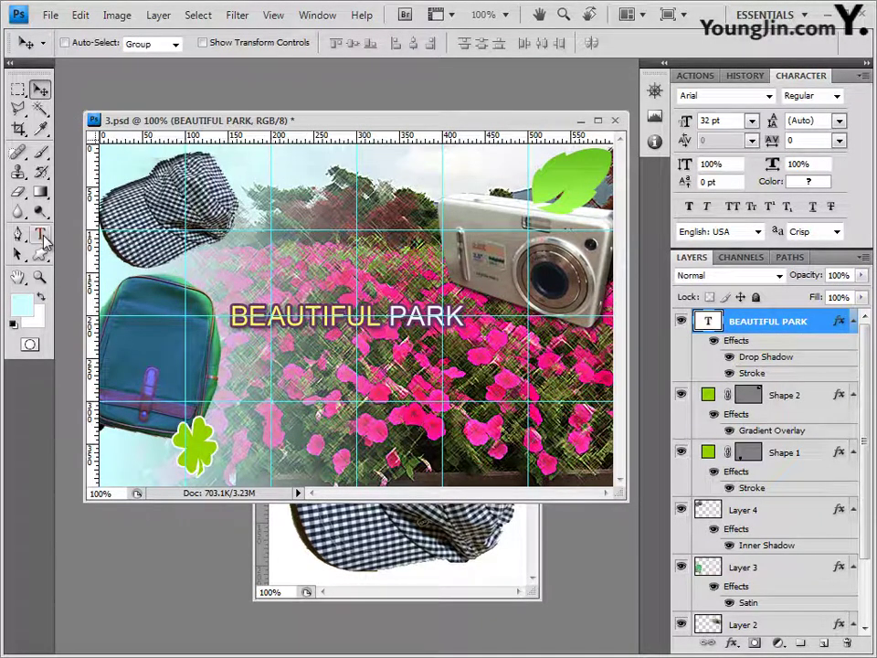
Step: Start a new horizontal text line near the image's lower edge, right of center, using the 궁서 font
{"action": "left_click", "coordinate": [41, 236]}
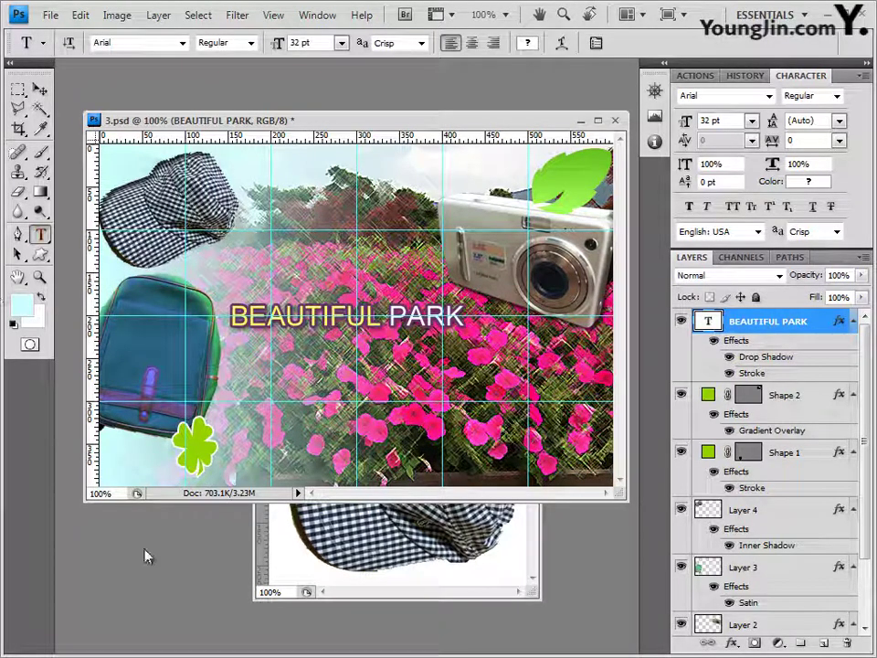
{"action": "left_click", "coordinate": [393, 464]}
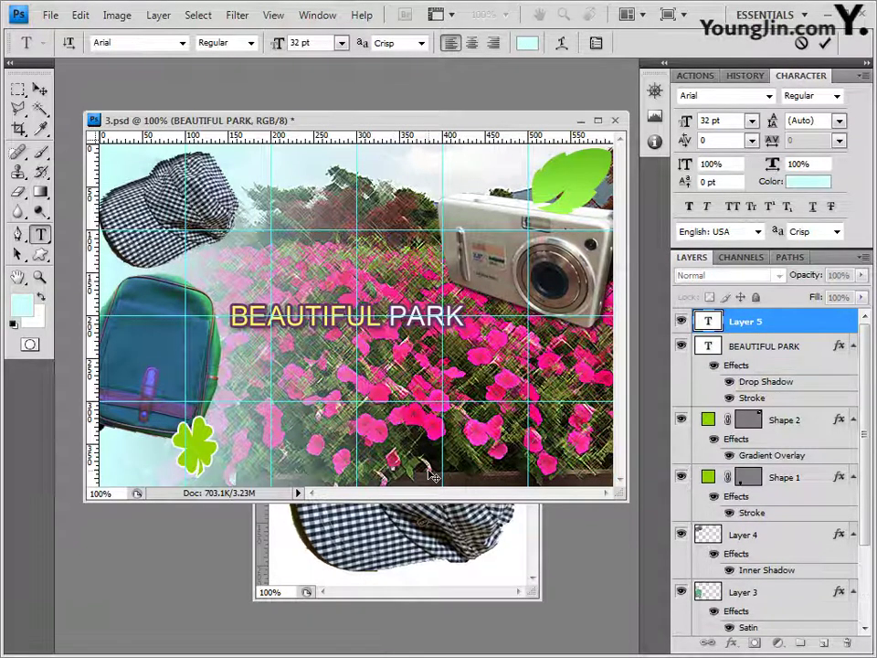
{"action": "left_click", "coordinate": [182, 43]}
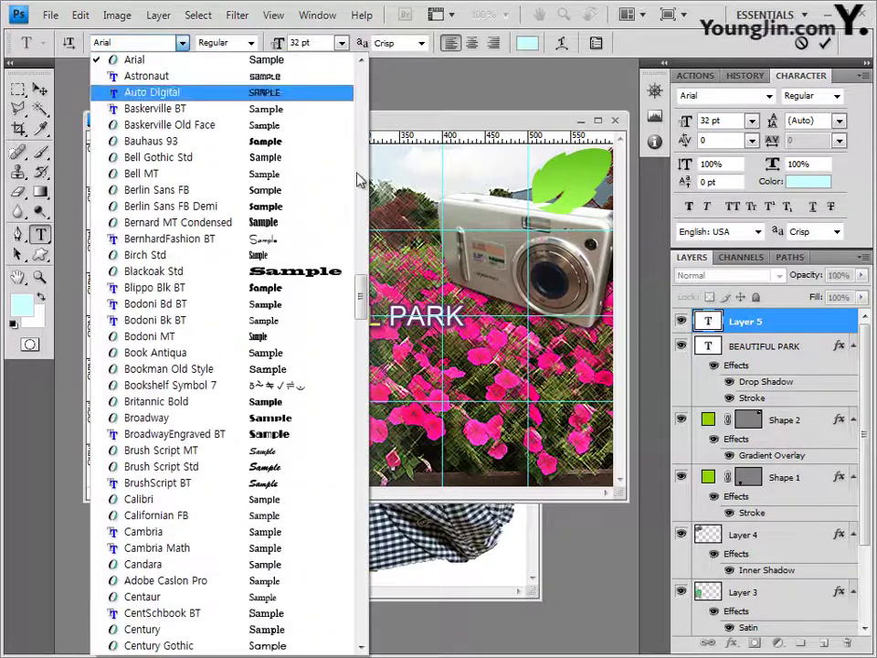
{"action": "left_click", "coordinate": [362, 293]}
{"action": "left_click_drag", "start_coordinate": [361, 203], "coordinate": [360, 127]}
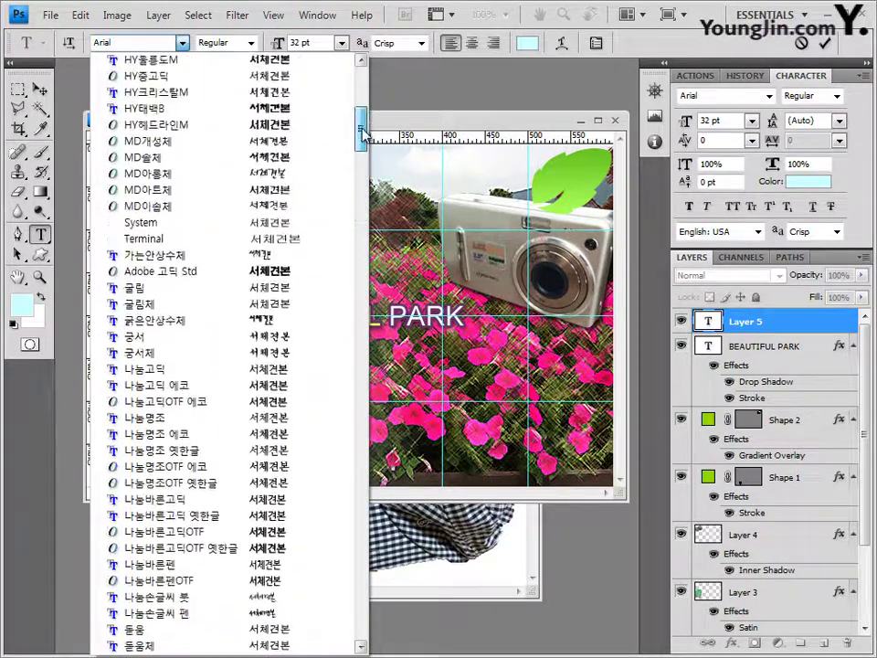
{"action": "left_click", "coordinate": [172, 337]}
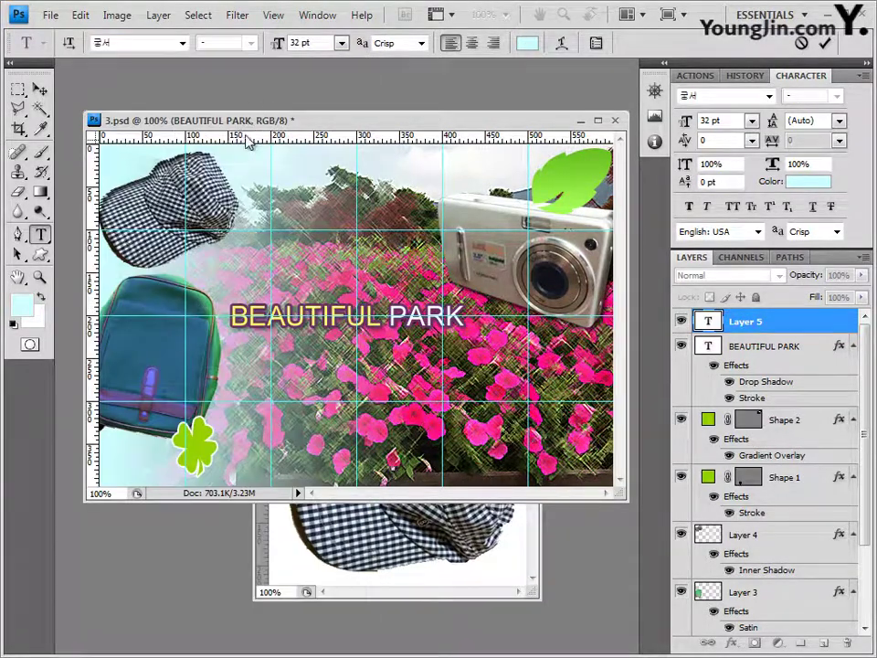
Step: Set the text size to 22 pt, enter "아름다운 공원에서...", and commit the text layer
{"action": "left_click", "coordinate": [323, 42]}
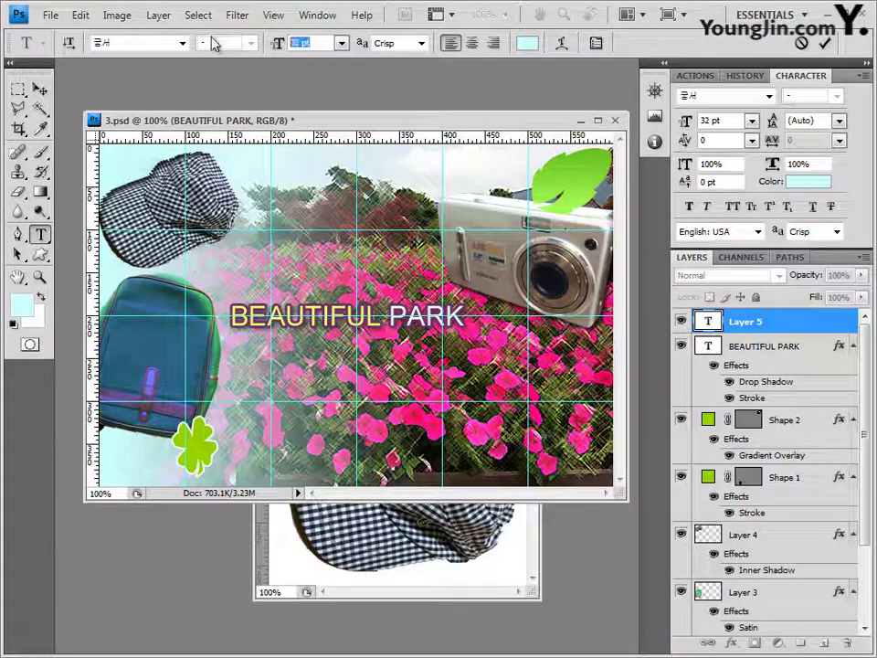
{"action": "type", "text": "22"}
{"action": "key", "text": "Return"}
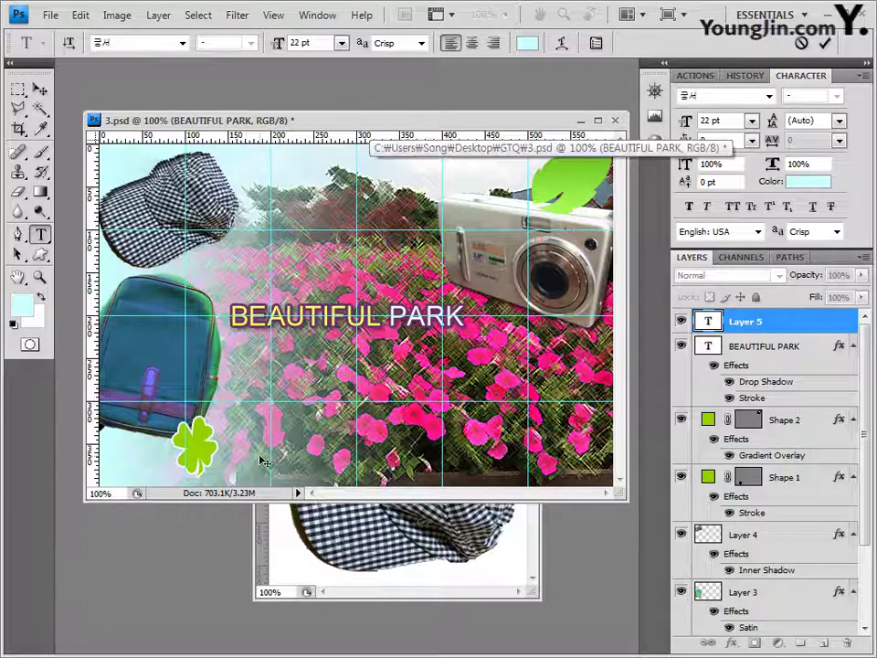
{"action": "type", "text": "아름다운 공원에서"}
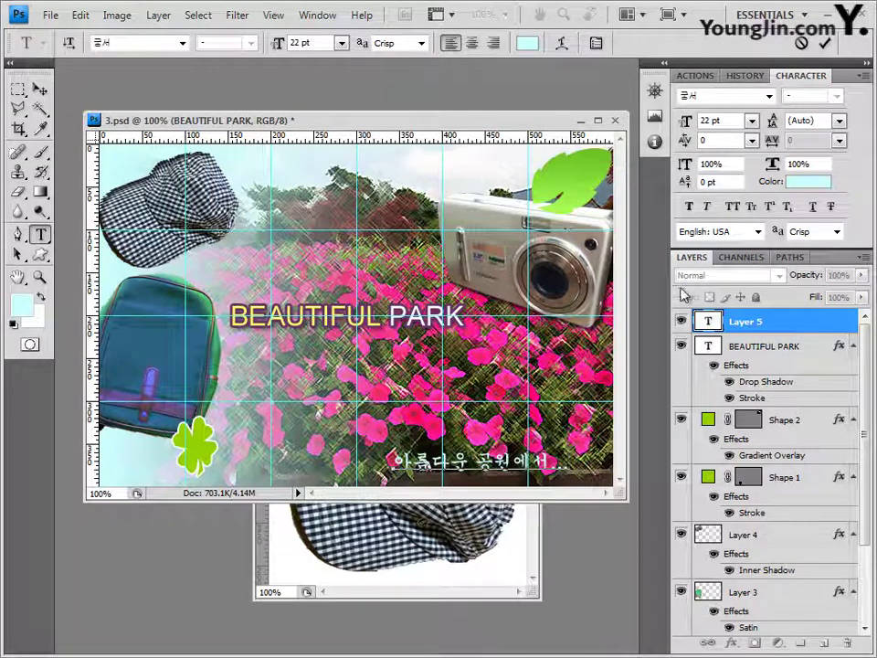
{"action": "left_click", "coordinate": [801, 329]}
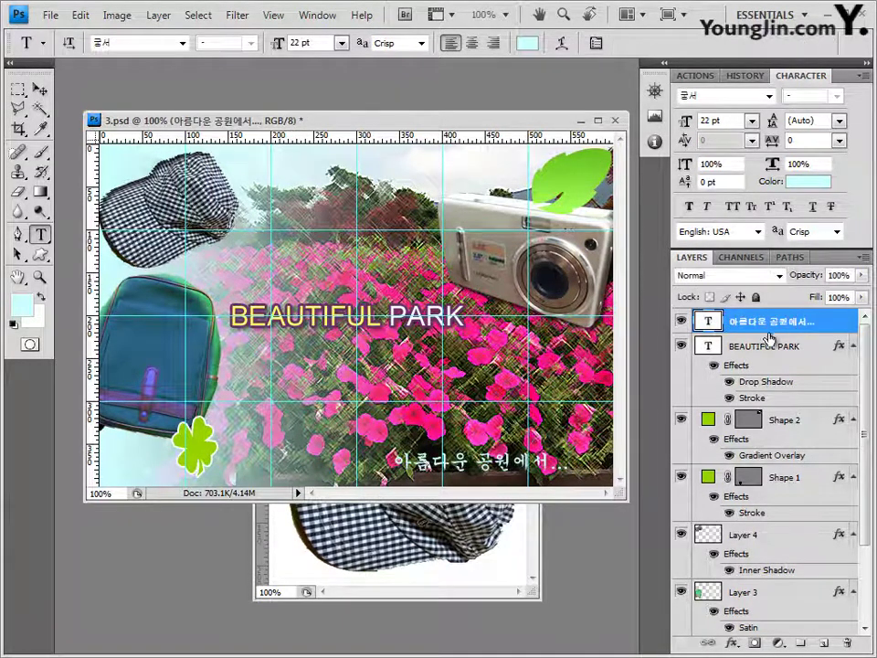
Step: Add a Gradient Overlay to the Korean text layer and set the gradient's starting color stop to #993300
{"action": "left_click", "coordinate": [731, 644]}
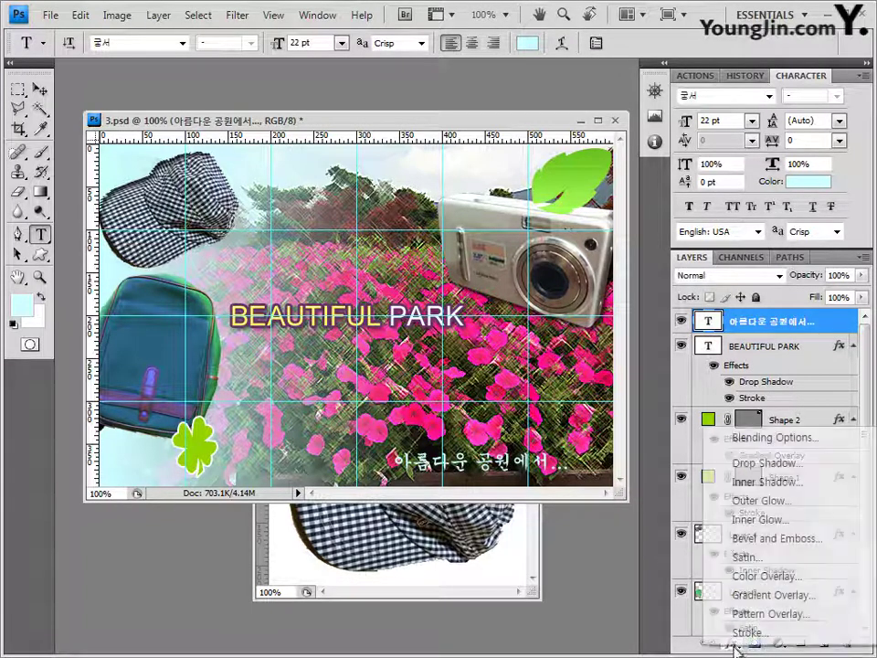
{"action": "left_click", "coordinate": [787, 595]}
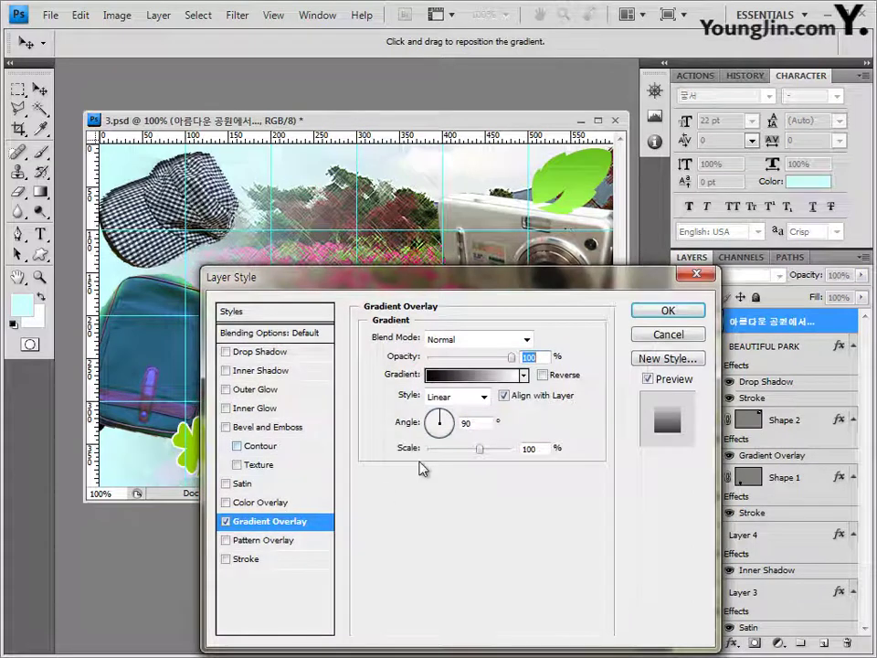
{"action": "left_click", "coordinate": [483, 381]}
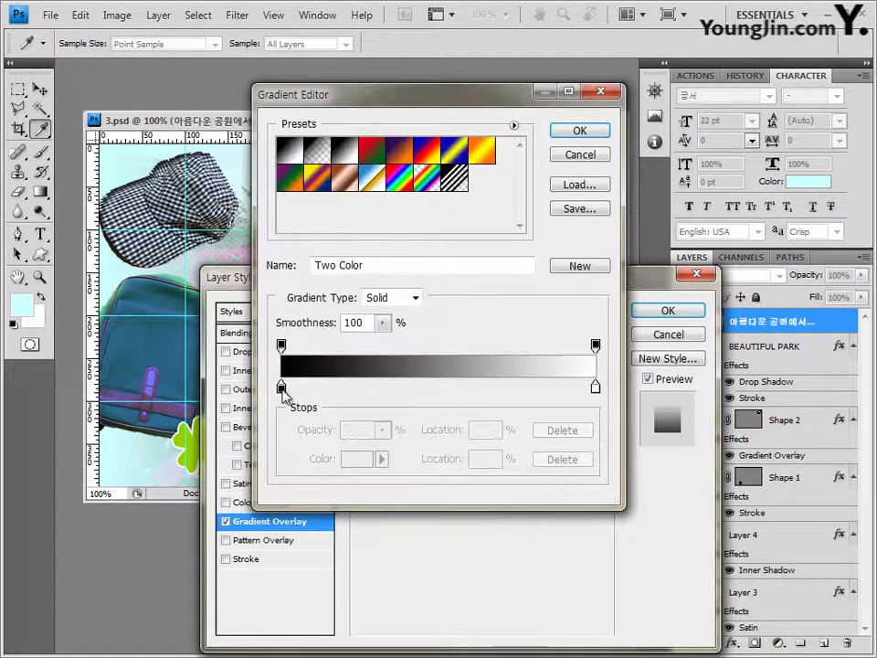
{"action": "left_click", "coordinate": [282, 389]}
{"action": "double_click", "coordinate": [281, 389]}
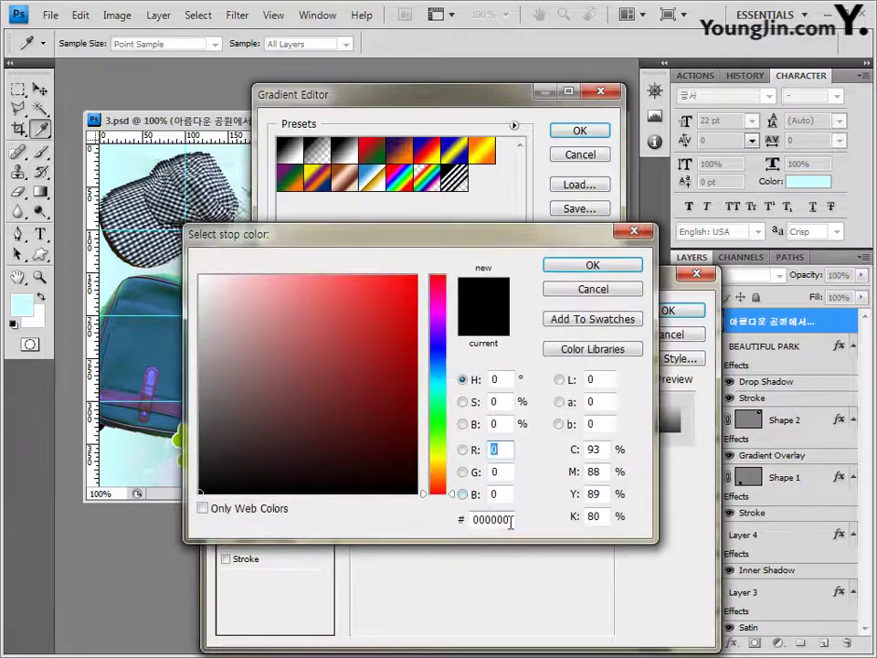
{"action": "left_click", "coordinate": [510, 521]}
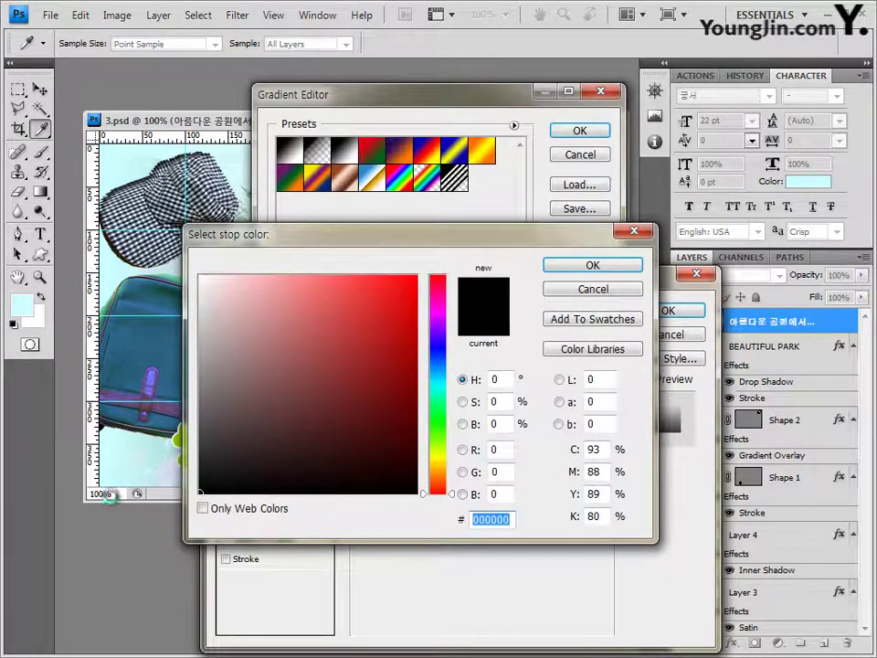
{"action": "type", "text": "993300"}
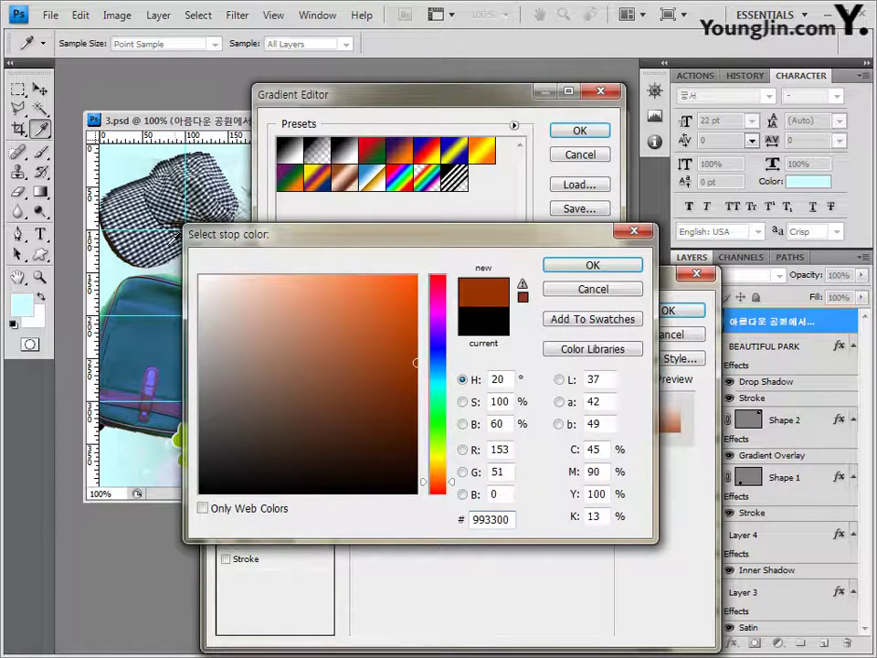
{"action": "key", "text": "Return"}
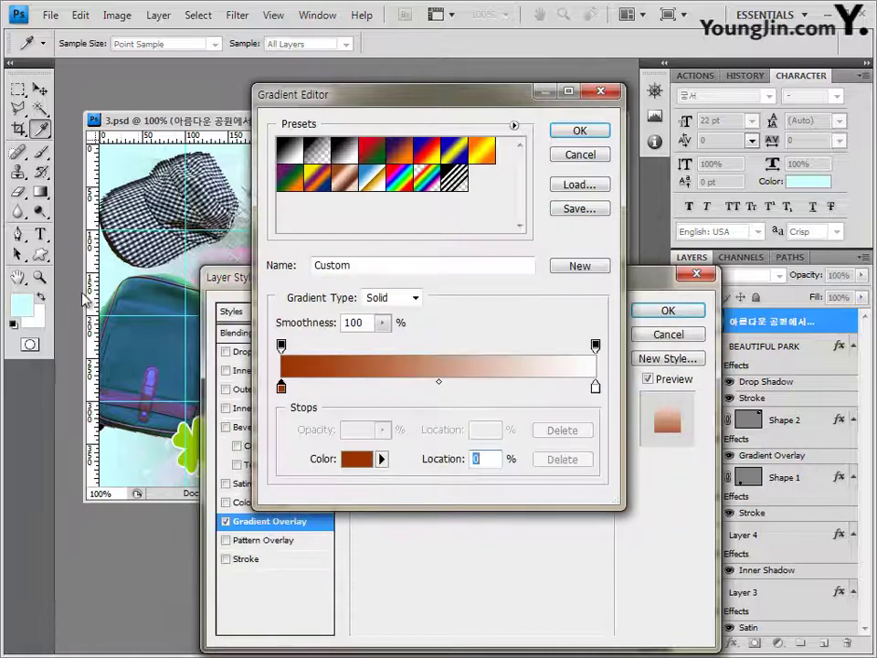
Step: Set the gradient's ending color stop to #ffff00 and accept the custom gradient
{"action": "double_click", "coordinate": [595, 390]}
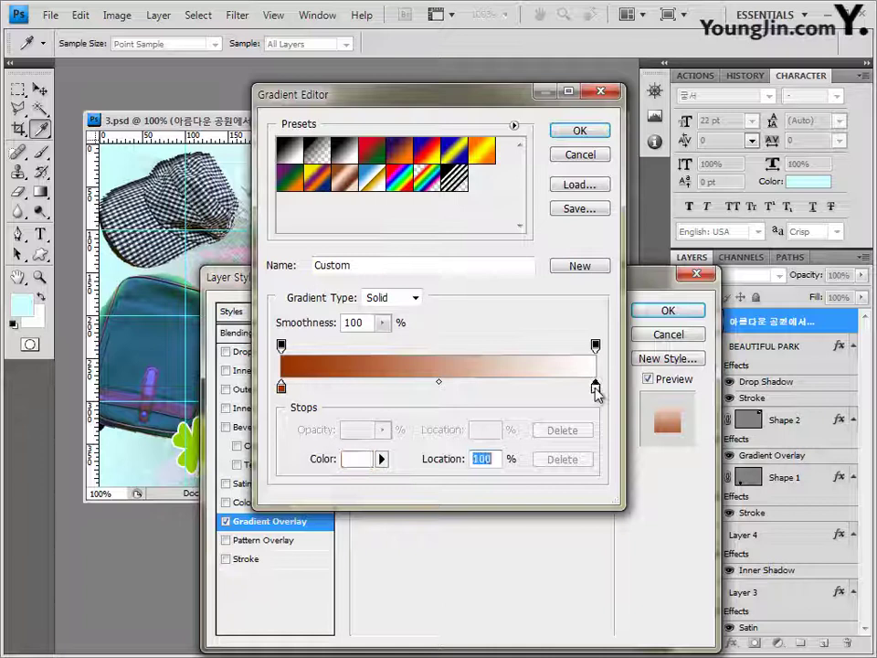
{"action": "key", "text": "Tab"}
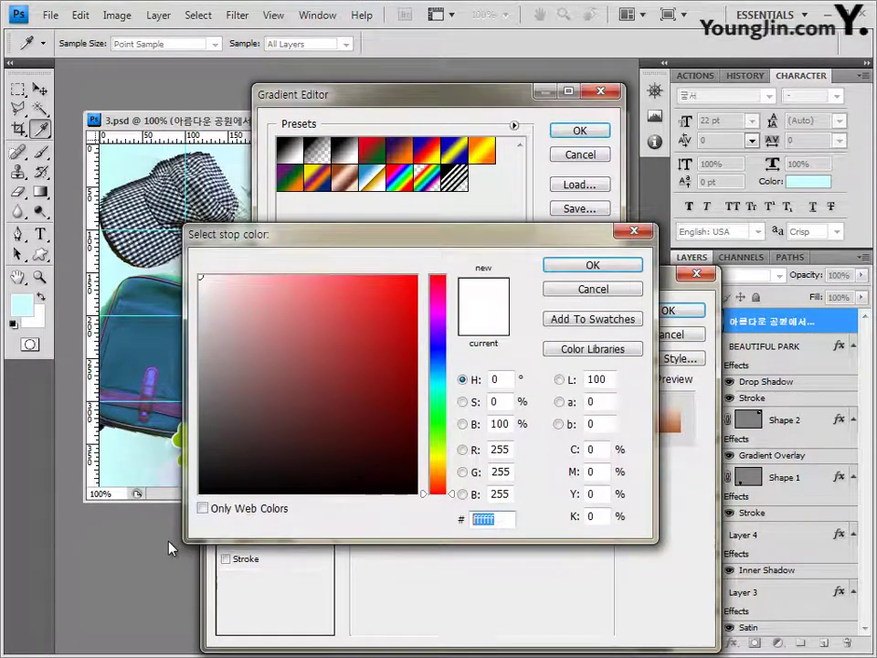
{"action": "type", "text": "ffff00"}
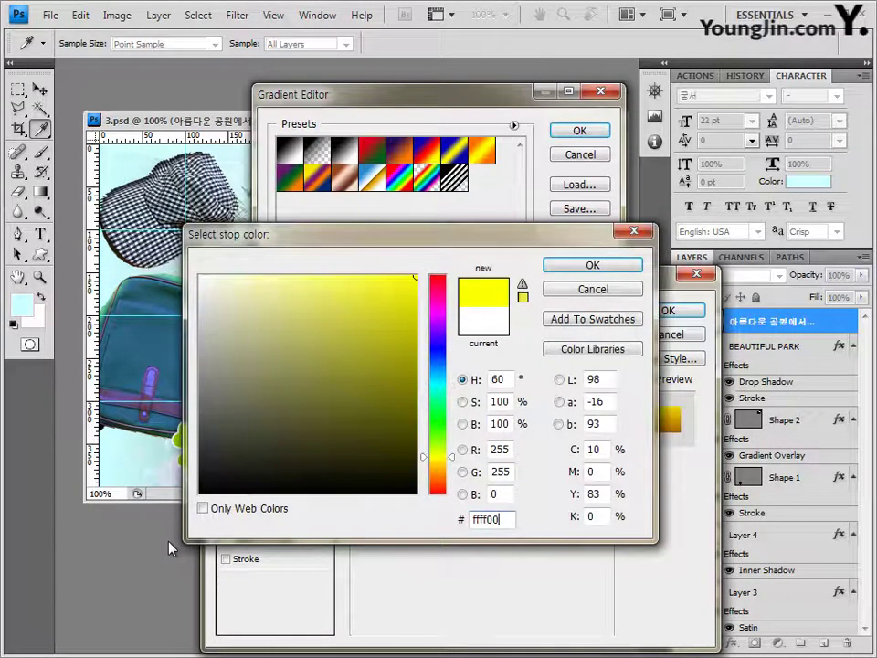
{"action": "left_click", "coordinate": [599, 268]}
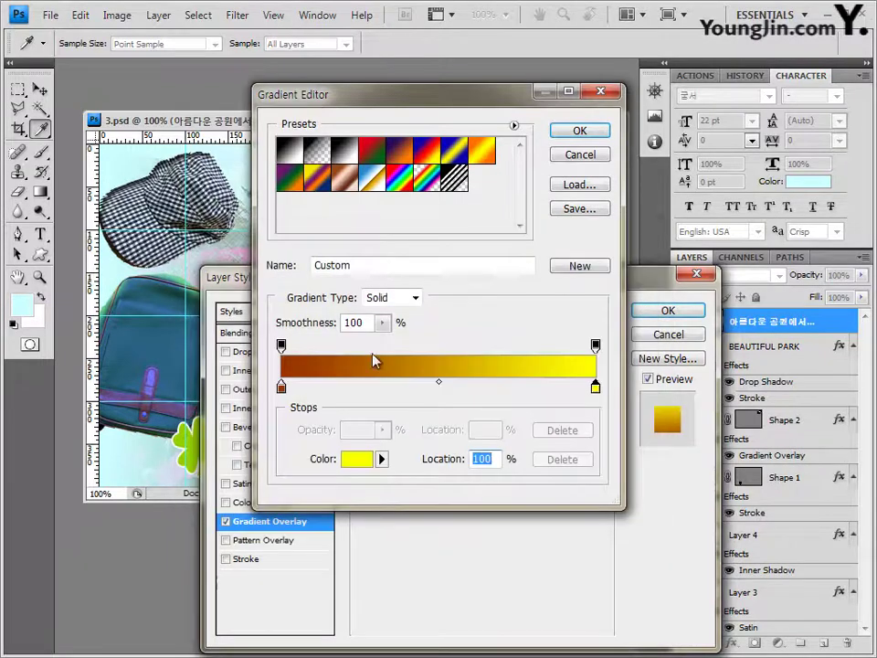
{"action": "left_click", "coordinate": [580, 132]}
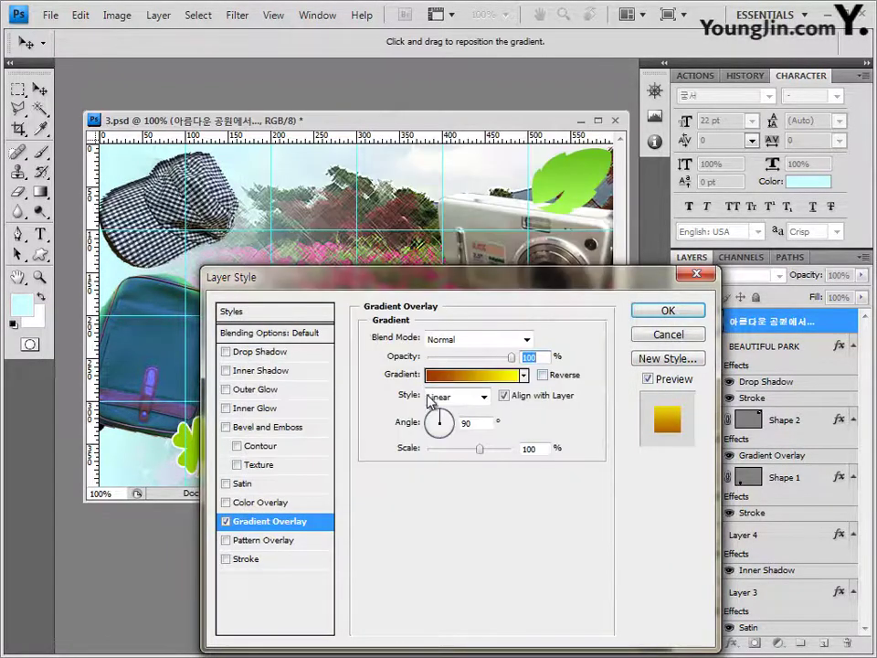
Step: Add an outside Stroke in color #330033 to the Korean text layer and apply the layer style
{"action": "left_click_drag", "start_coordinate": [468, 279], "coordinate": [476, 235]}
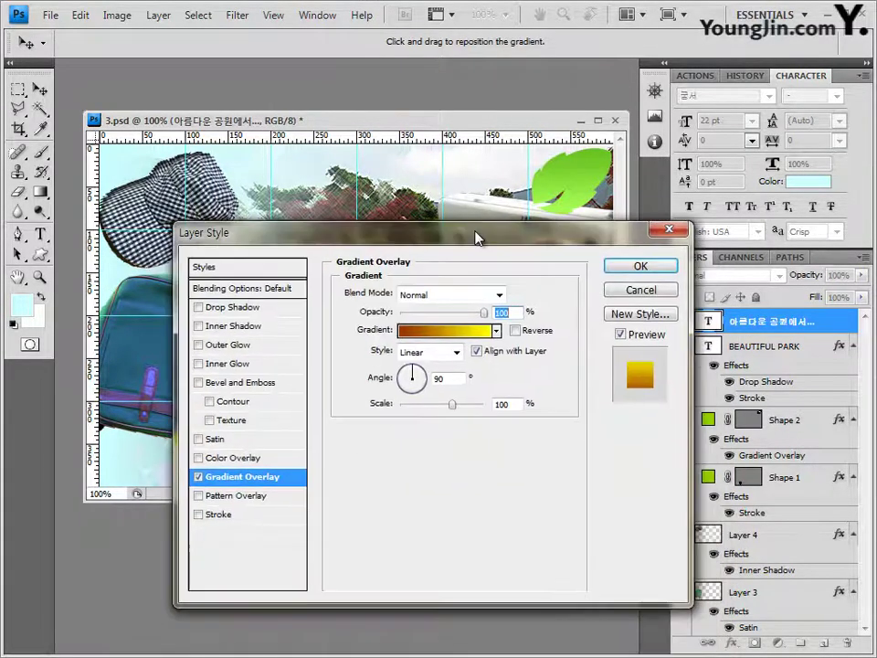
{"action": "left_click", "coordinate": [219, 515]}
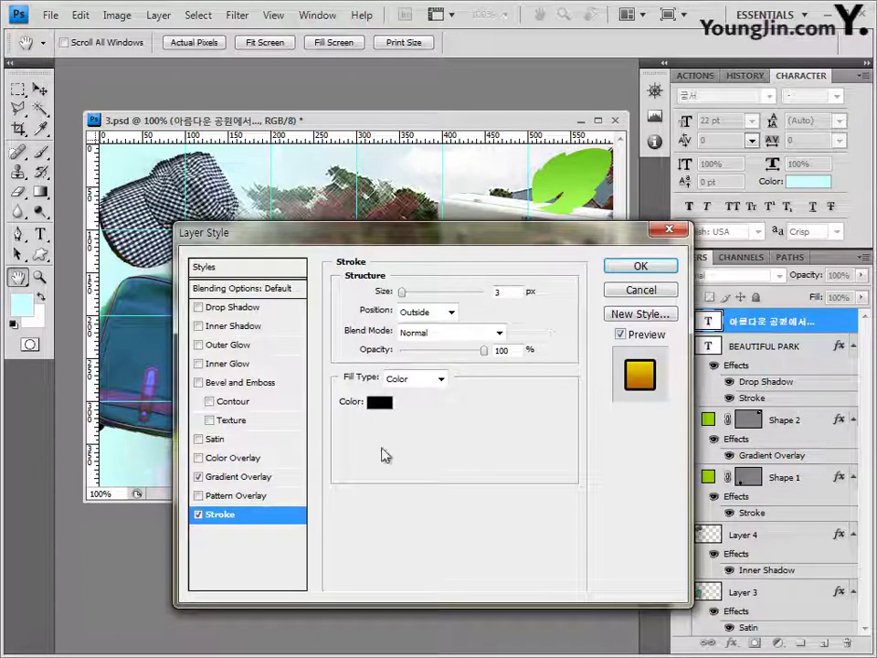
{"action": "left_click", "coordinate": [379, 402]}
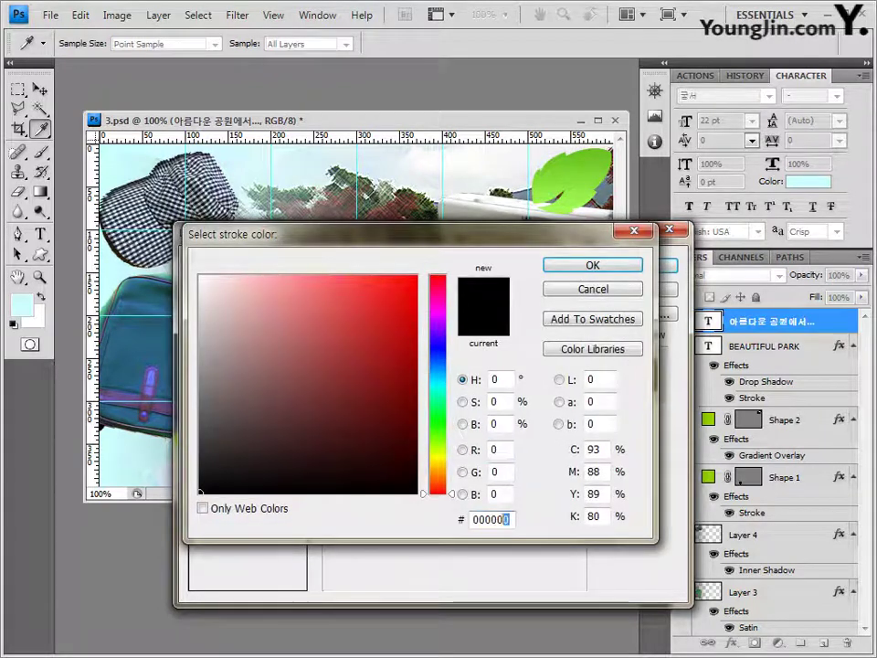
{"action": "type", "text": "330033"}
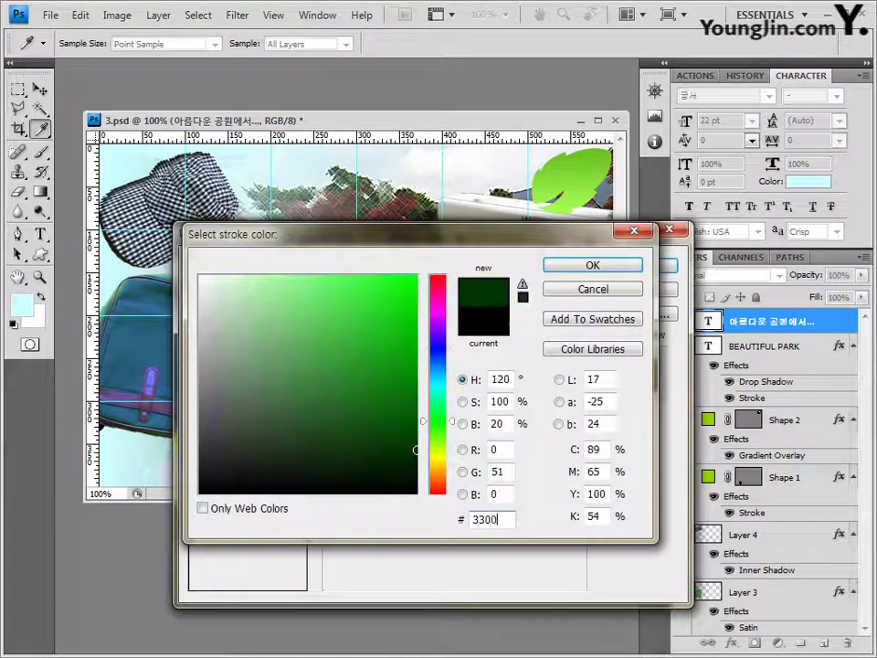
{"action": "left_click", "coordinate": [596, 265]}
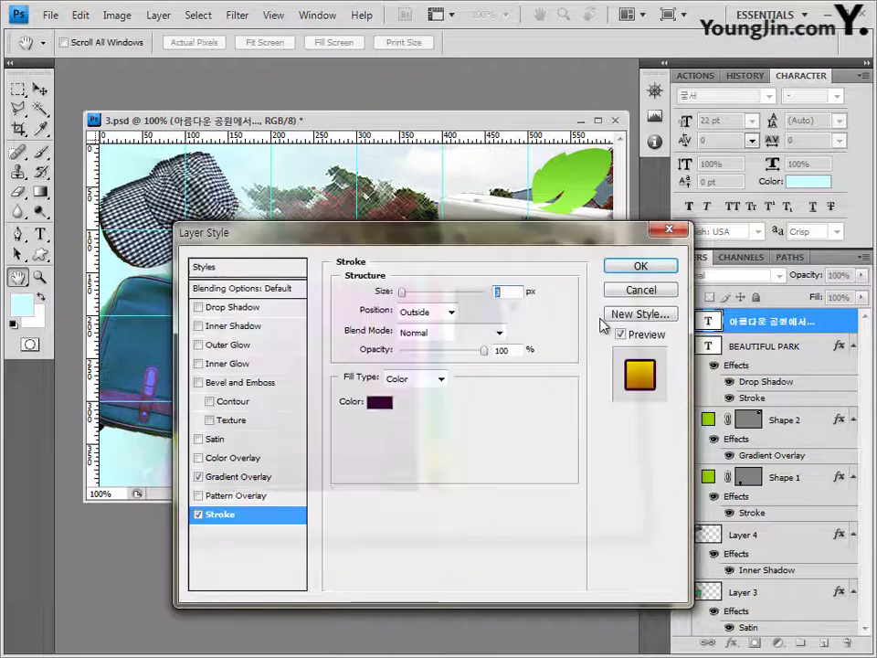
{"action": "left_click", "coordinate": [660, 271]}
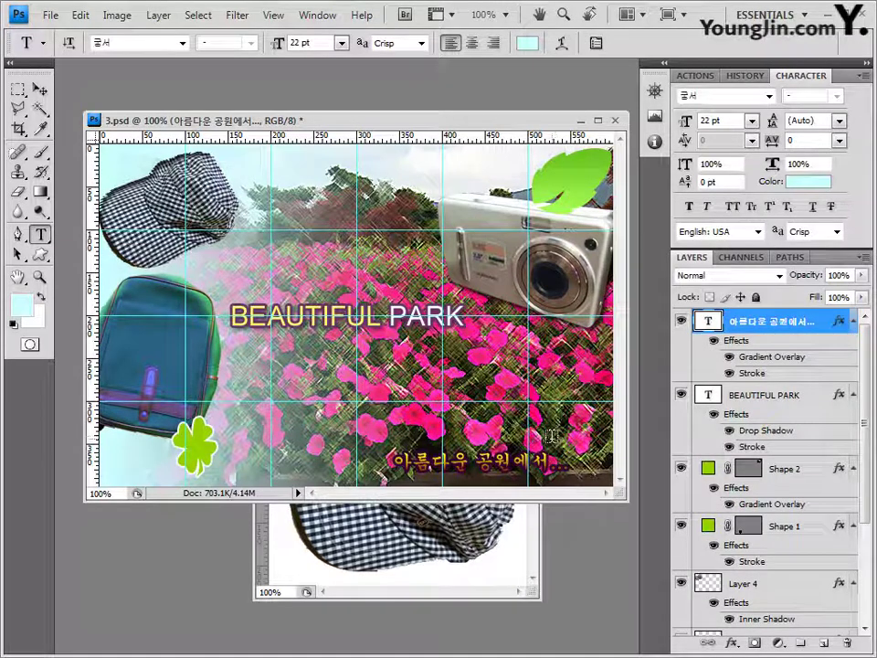
Step: Warp the Korean text with the Rise style and move it slightly upward so it fits within the image
{"action": "left_click", "coordinate": [564, 45]}
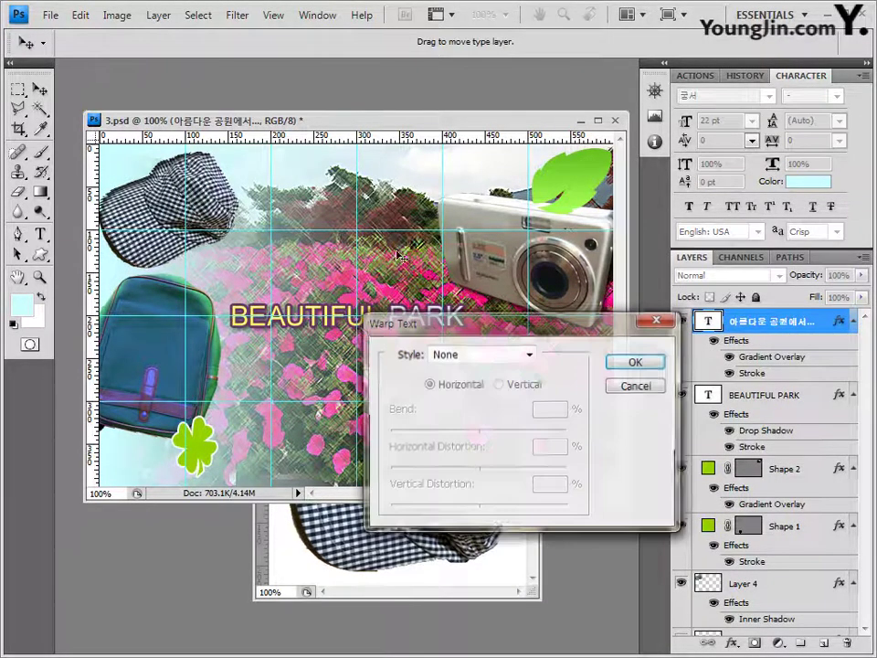
{"action": "left_click", "coordinate": [498, 354]}
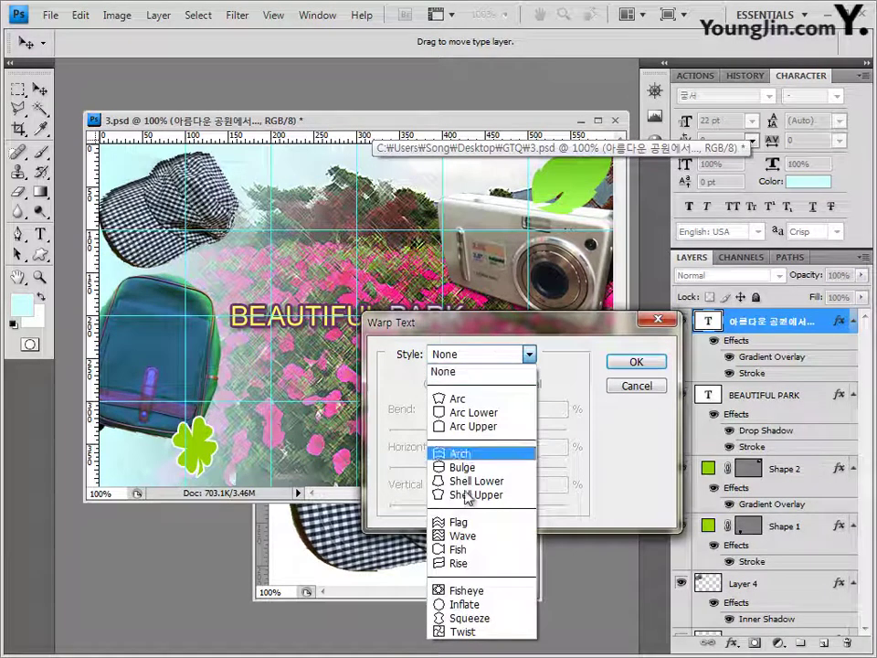
{"action": "left_click", "coordinate": [461, 564]}
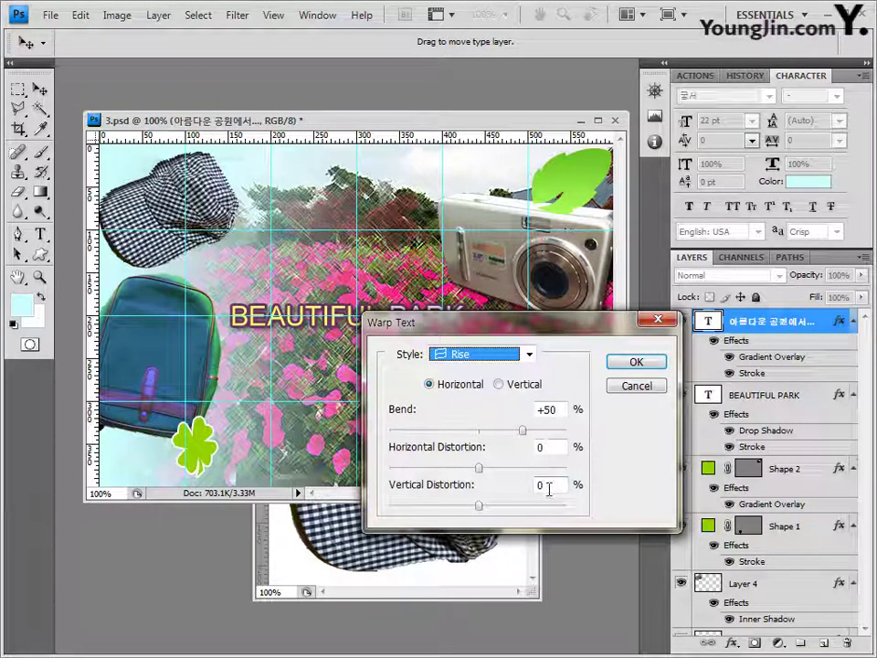
{"action": "left_click", "coordinate": [654, 364]}
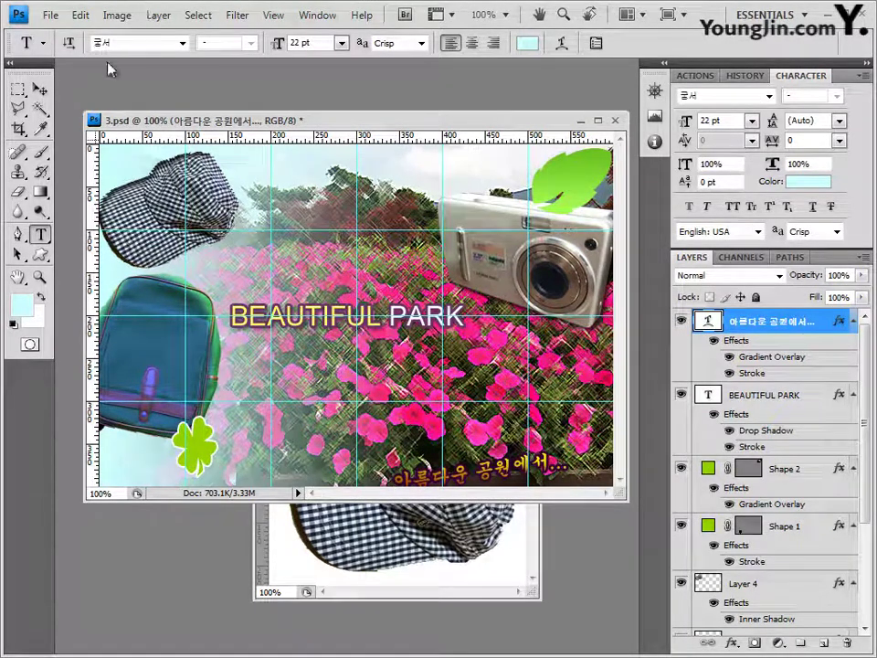
{"action": "left_click", "coordinate": [39, 89]}
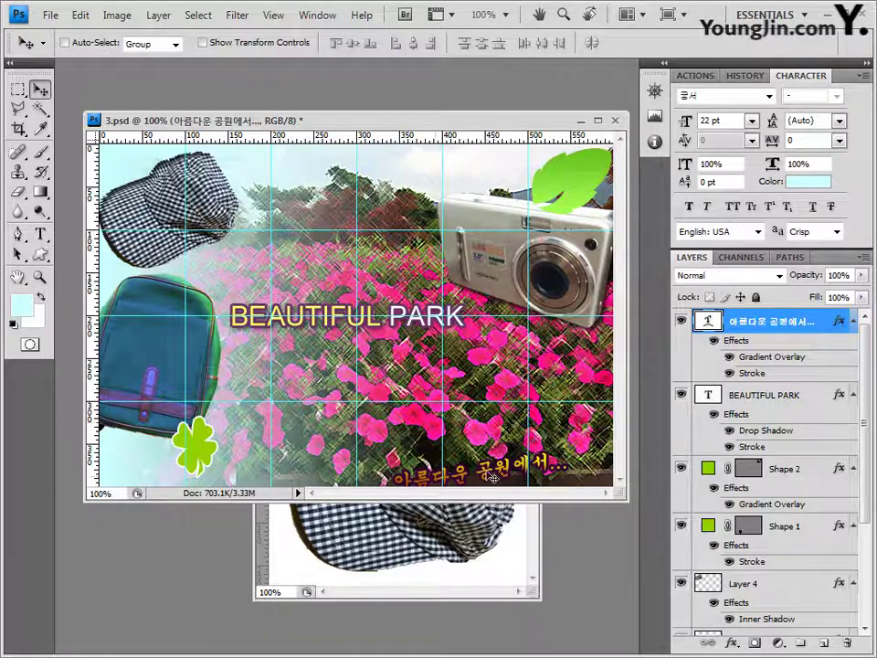
{"action": "mouse_move", "coordinate": [370, 365]}
{"action": "left_mouse_down"}
{"action": "mouse_move", "coordinate": [329, 242]}
{"action": "mouse_move", "coordinate": [368, 356]}
{"action": "left_mouse_up"}
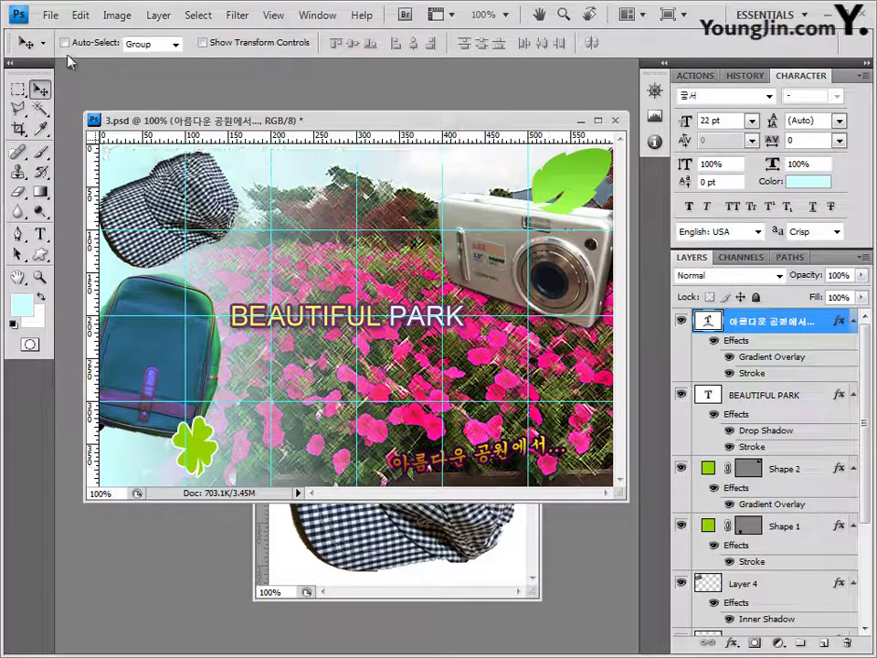
Step: Save 3.psd with maximized compatibility and clear all guides from the image
{"action": "left_click", "coordinate": [50, 14]}
{"action": "left_click", "coordinate": [92, 229]}
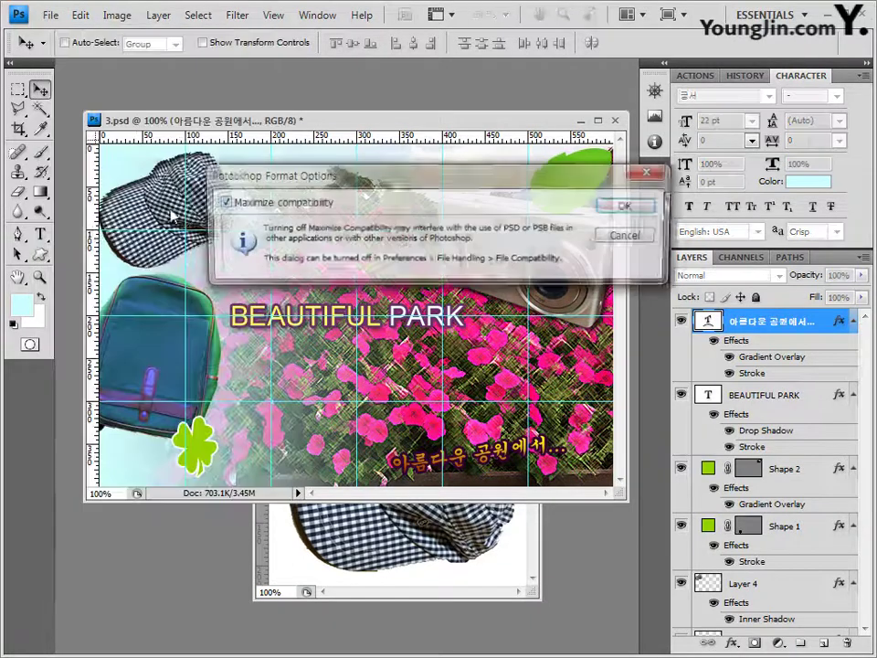
{"action": "left_click", "coordinate": [627, 203]}
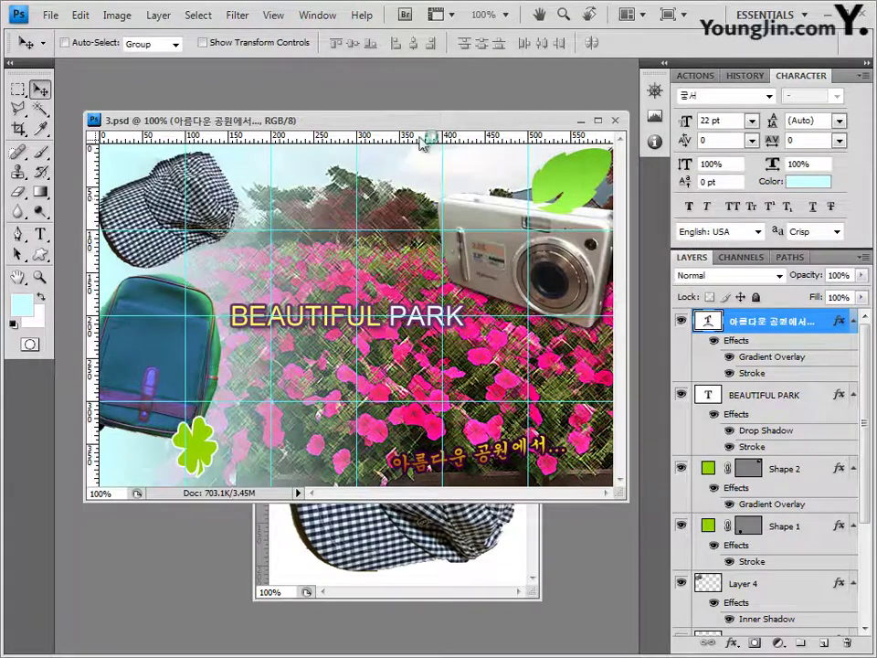
{"action": "left_click", "coordinate": [274, 16]}
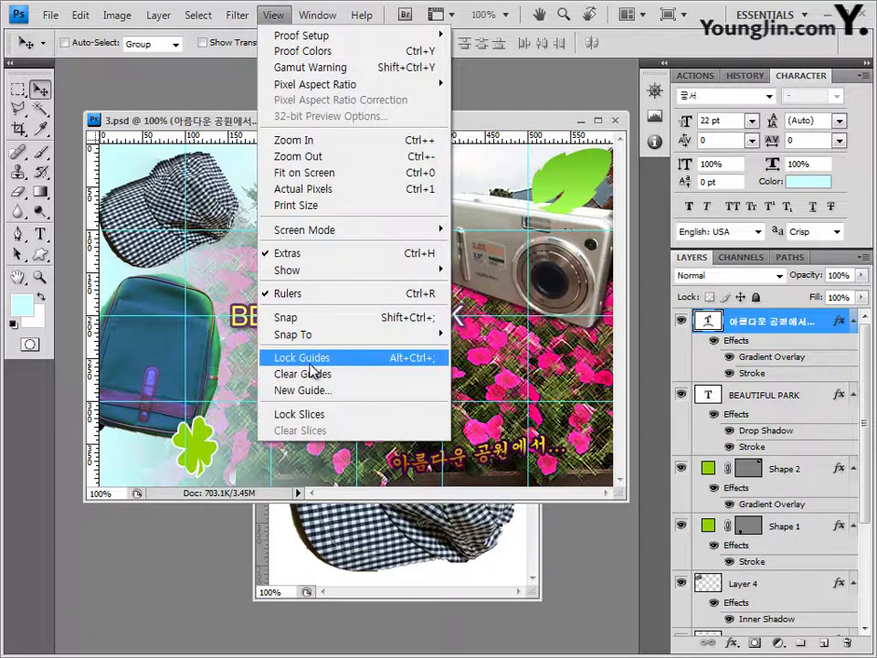
{"action": "left_click", "coordinate": [343, 374]}
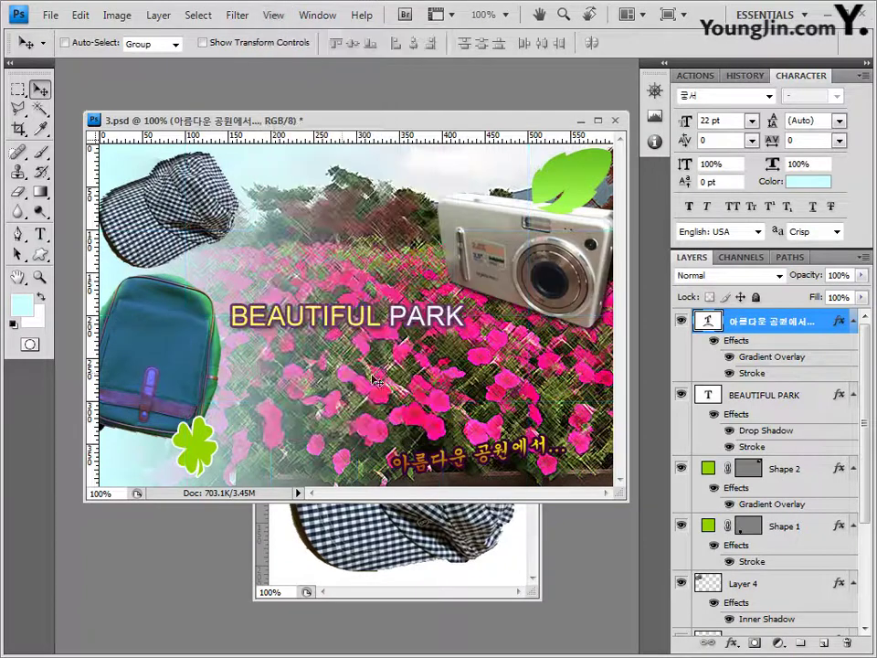
Step: Save a JPEG copy in the GTQ folder, reusing the existing ID-and-name file name with the ending changed to -3
{"action": "left_click", "coordinate": [51, 15]}
{"action": "left_click", "coordinate": [51, 16]}
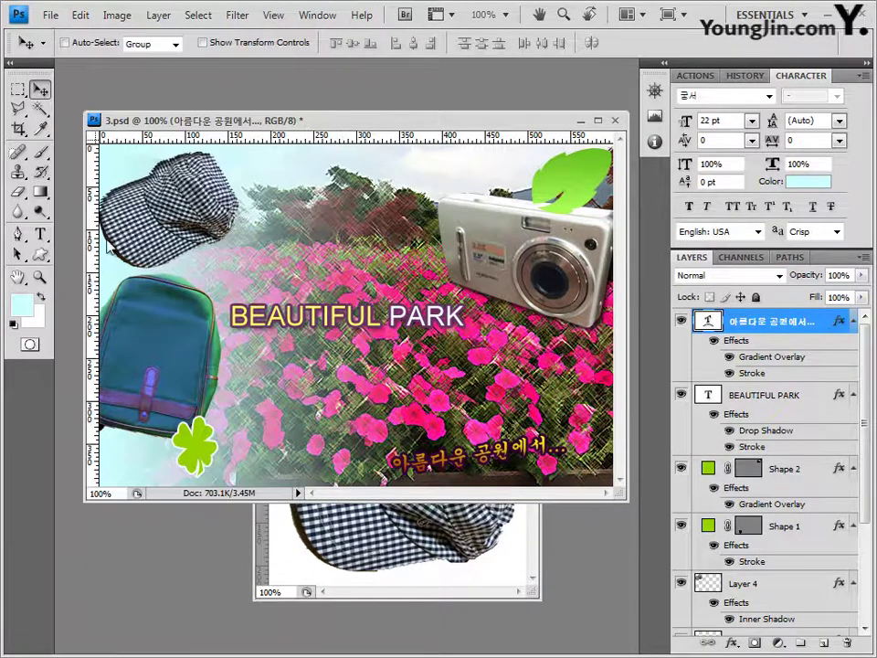
{"action": "left_click", "coordinate": [50, 16]}
{"action": "left_click", "coordinate": [75, 245]}
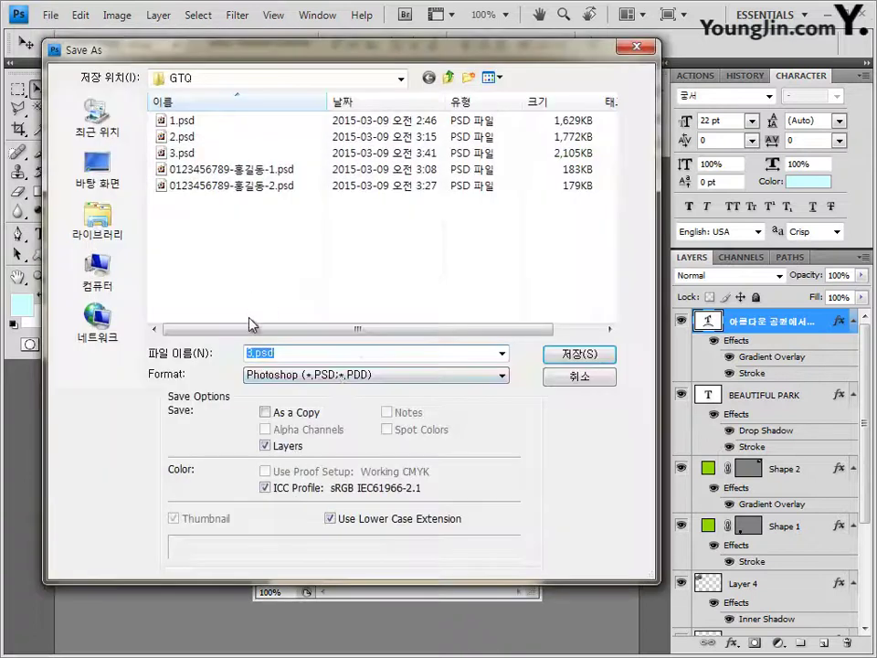
{"action": "left_click", "coordinate": [350, 374]}
{"action": "left_click", "coordinate": [356, 469]}
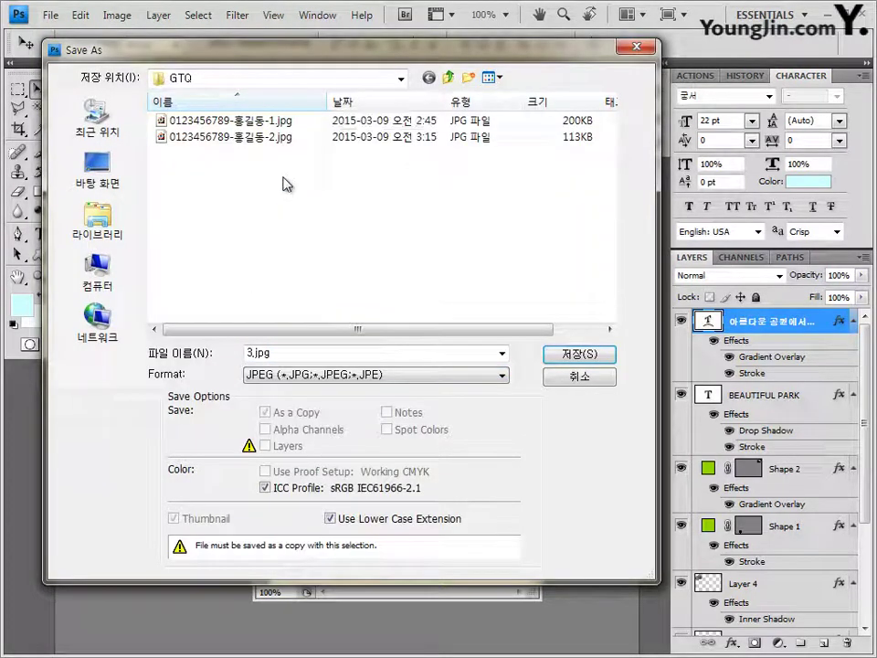
{"action": "left_click", "coordinate": [286, 137]}
{"action": "left_click", "coordinate": [346, 353]}
{"action": "left_click", "coordinate": [342, 352]}
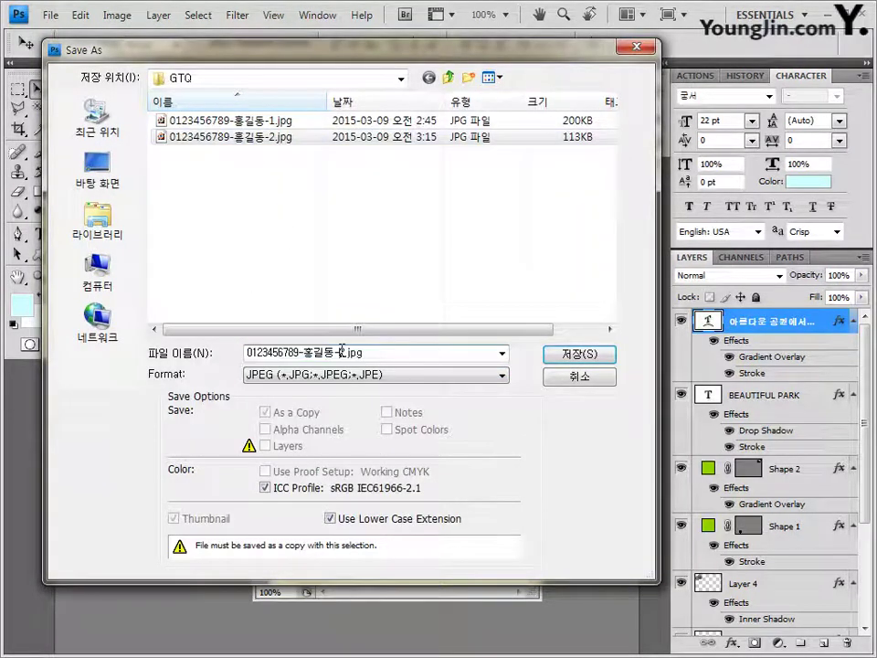
{"action": "key", "text": "Return"}
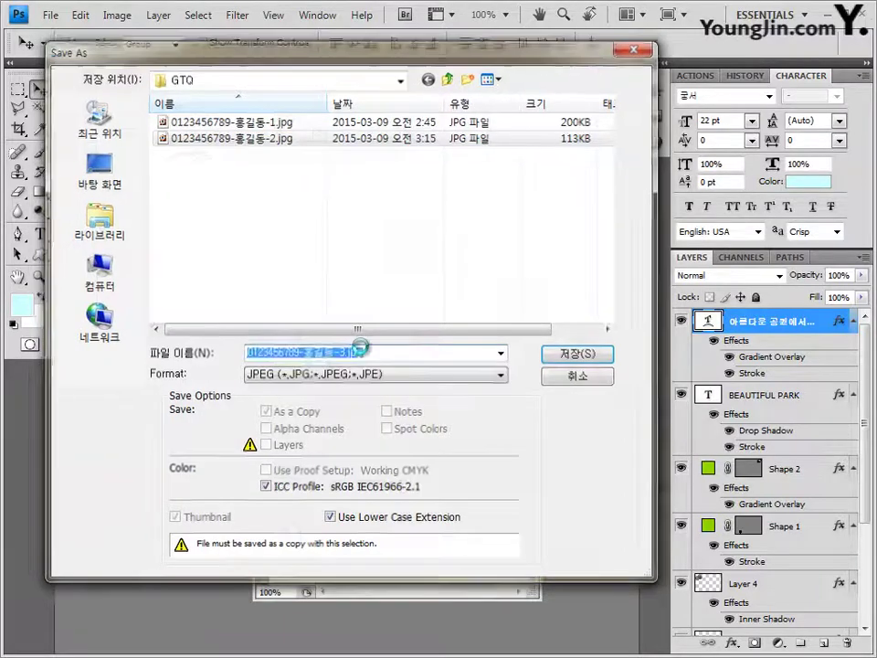
{"action": "left_click", "coordinate": [538, 161]}
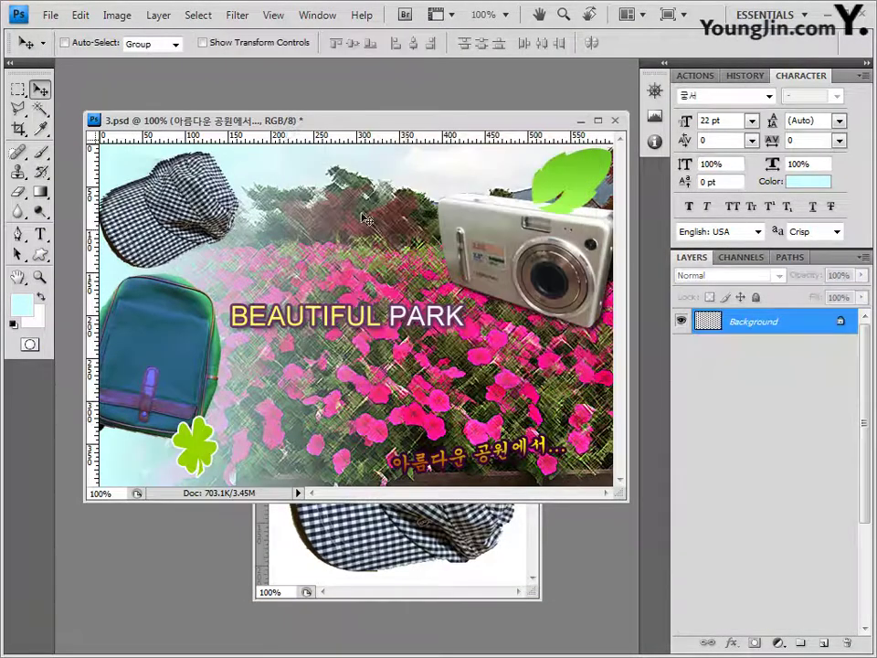
Step: Resize the image proportionally to a width of 60 pixels
{"action": "left_click", "coordinate": [115, 15]}
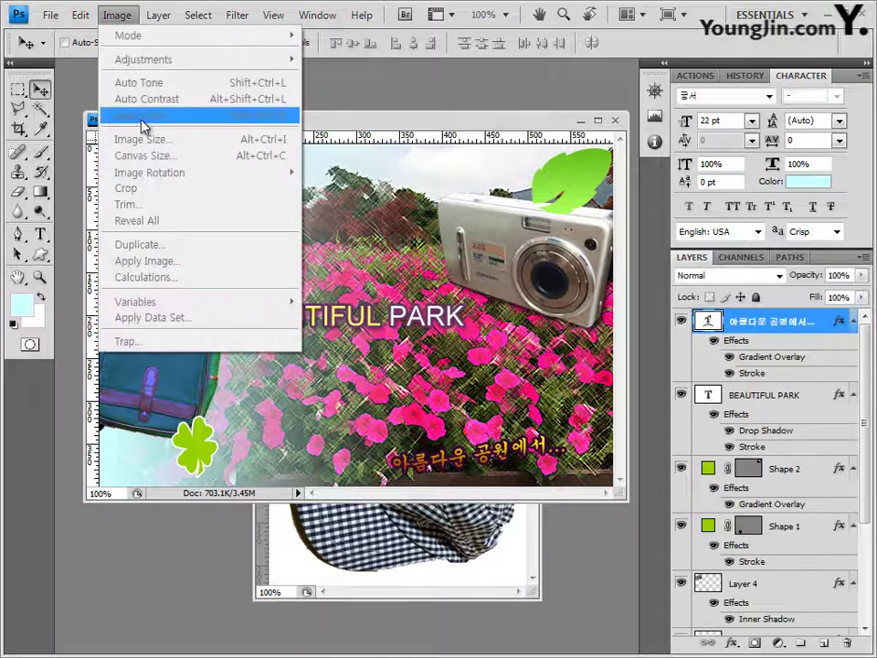
{"action": "left_click", "coordinate": [124, 20]}
{"action": "left_click", "coordinate": [156, 139]}
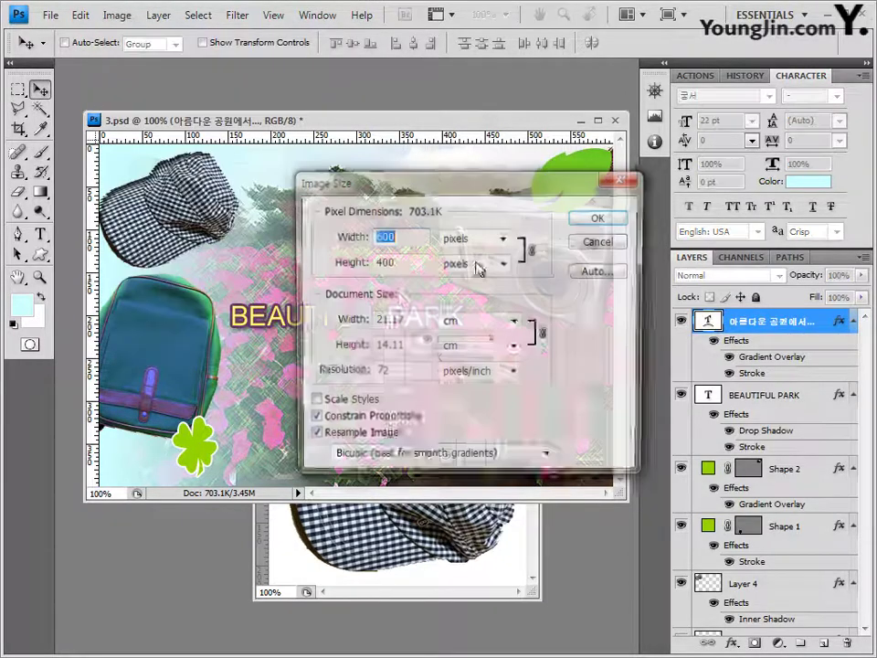
{"action": "type", "text": "60"}
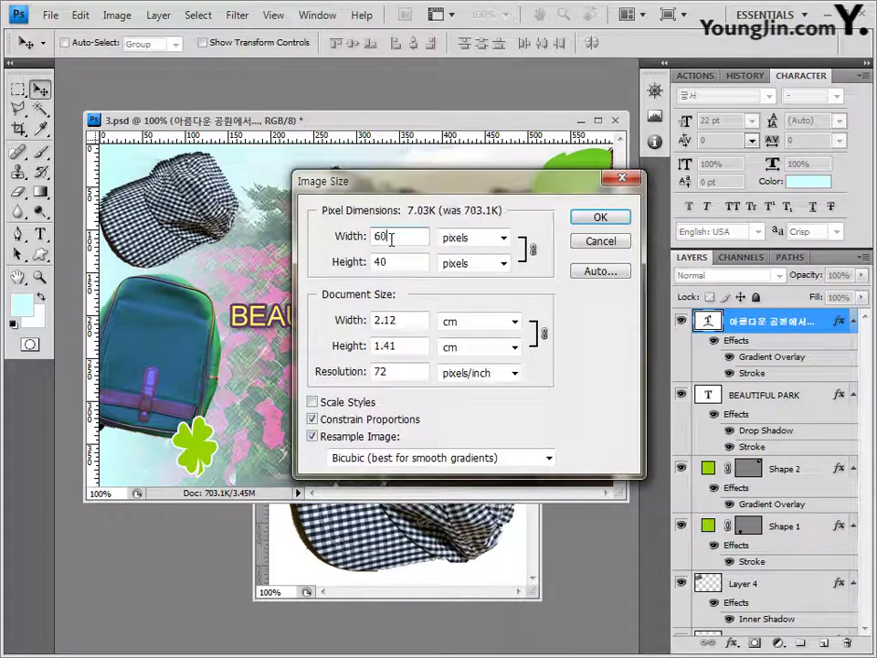
{"action": "left_click", "coordinate": [601, 217]}
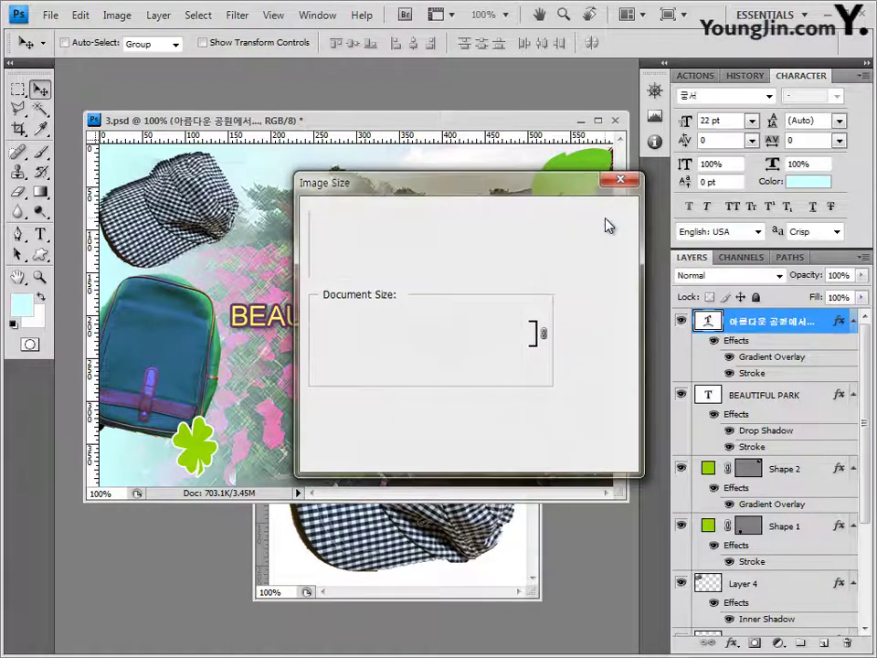
Step: Save the reduced image as a layered PSD under the existing ID-and-name file name ending in -3, and close both open documents
{"action": "left_click", "coordinate": [51, 15]}
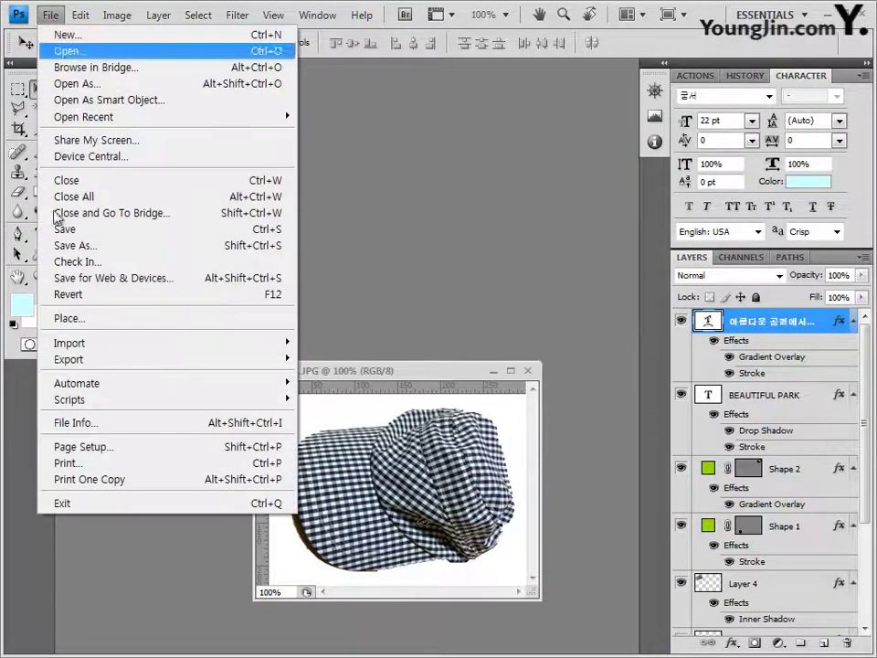
{"action": "left_click", "coordinate": [71, 246]}
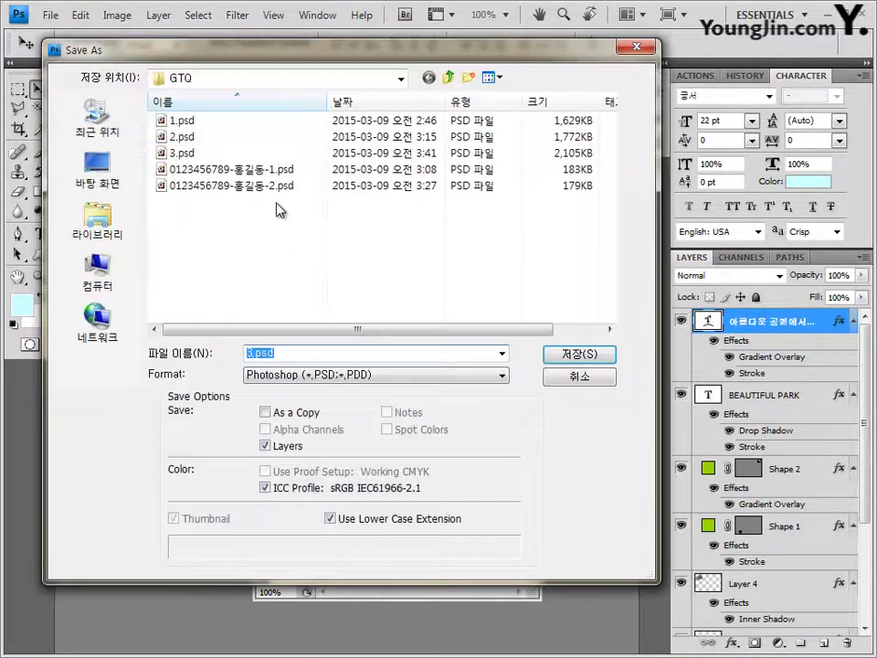
{"action": "left_click", "coordinate": [256, 186]}
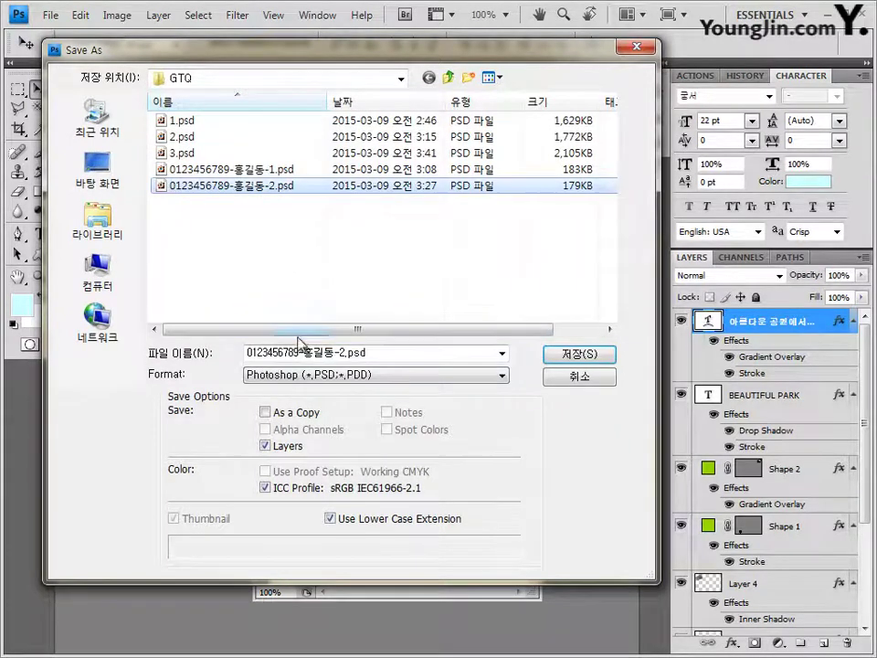
{"action": "double_click", "coordinate": [338, 354]}
{"action": "left_click", "coordinate": [340, 353]}
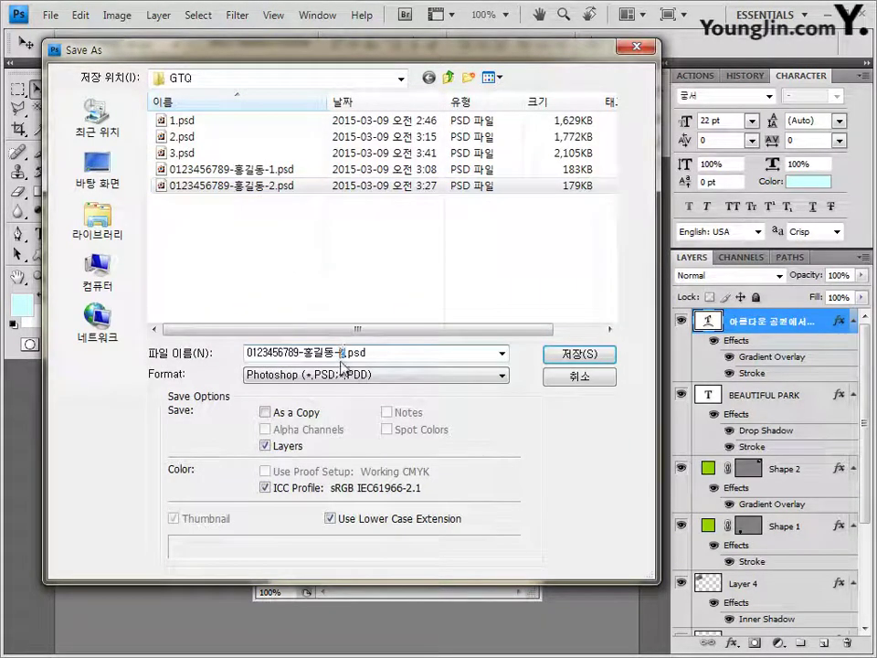
{"action": "type", "text": "3"}
{"action": "left_click", "coordinate": [574, 354]}
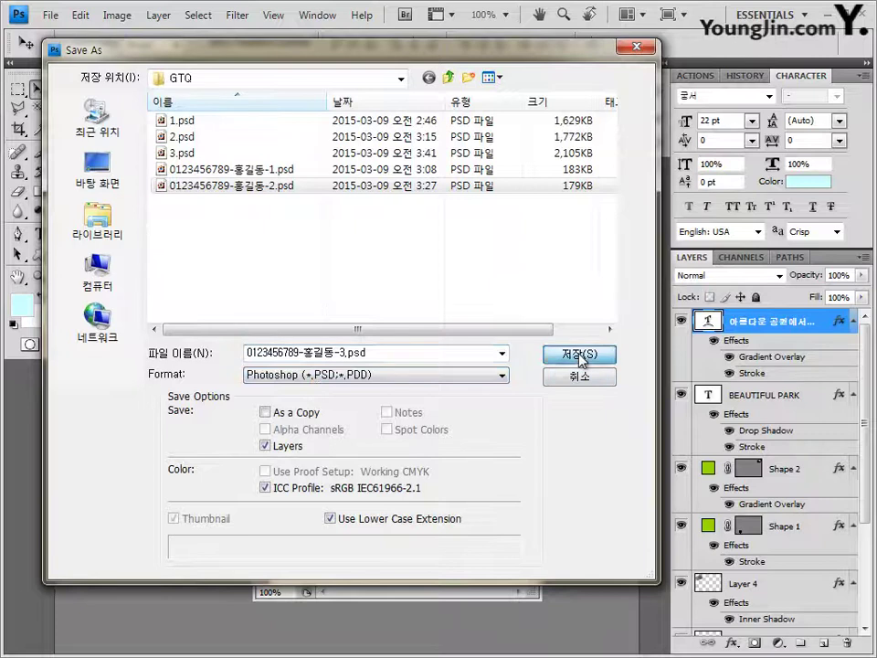
{"action": "left_click", "coordinate": [638, 207]}
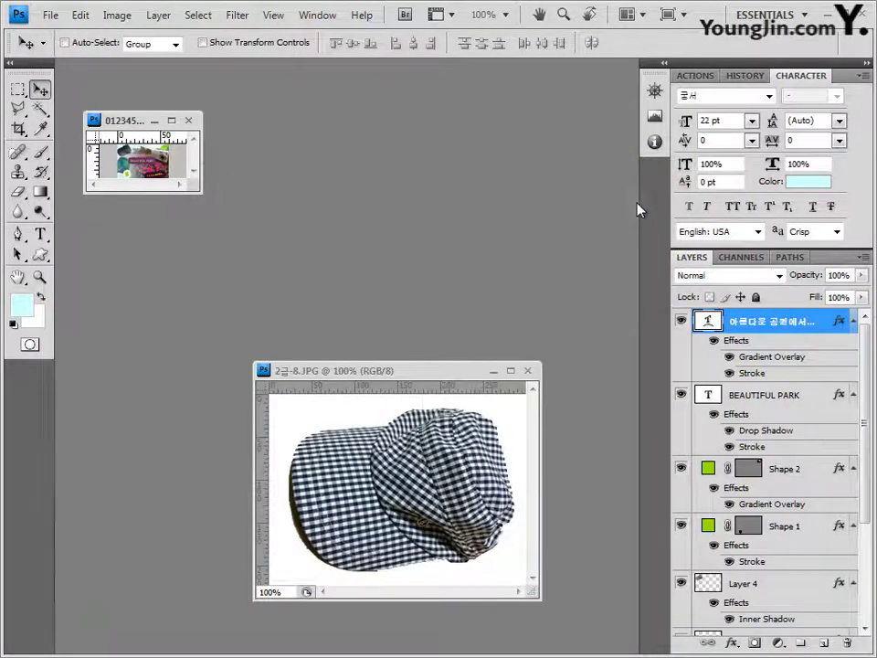
{"action": "left_click", "coordinate": [527, 370]}
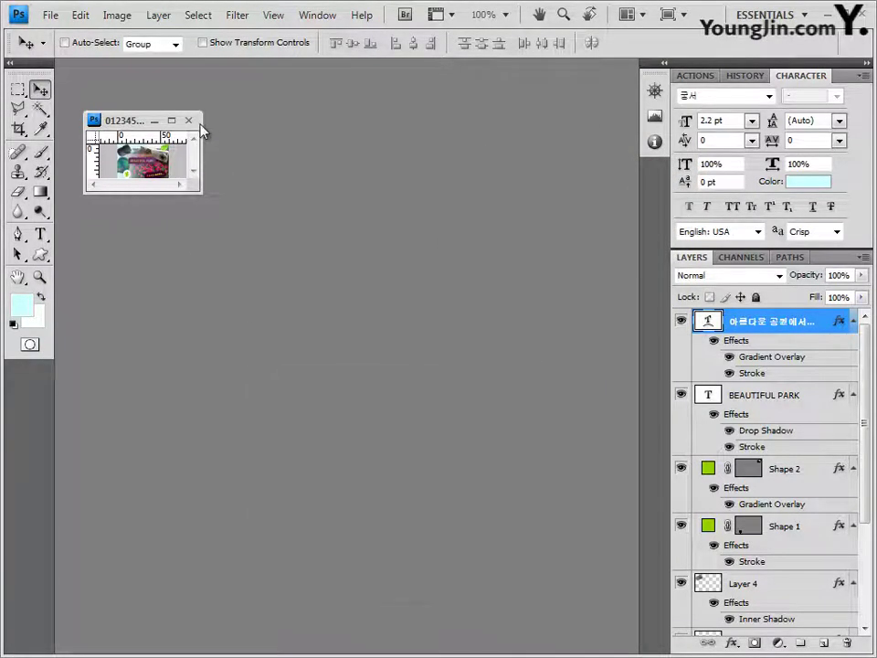
{"action": "left_click", "coordinate": [189, 121]}
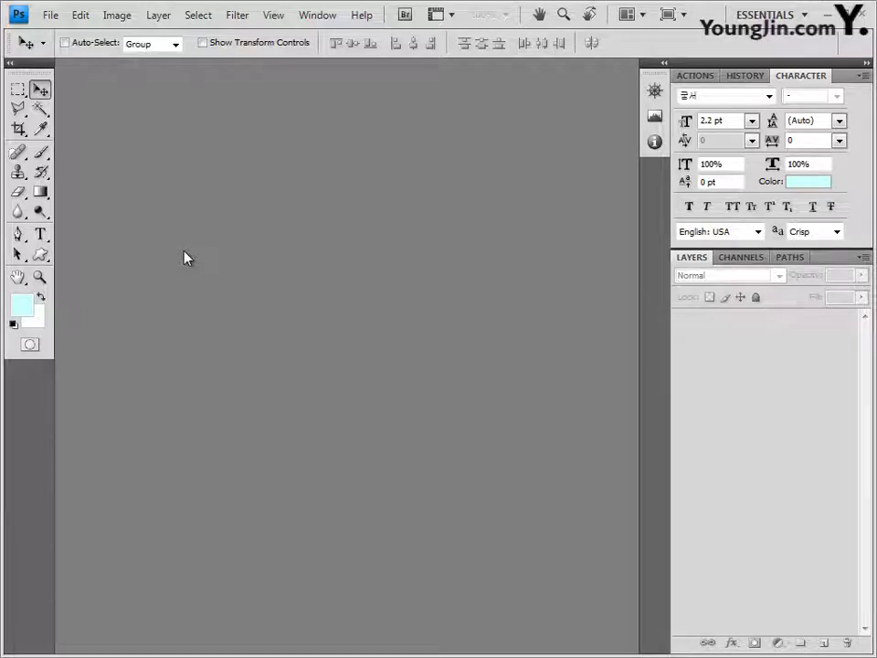
Step: Create a 600 × 400 pixel RGB document at 72 pixels/inch with a white background and show its grid
{"action": "key", "text": "ctrl+n"}
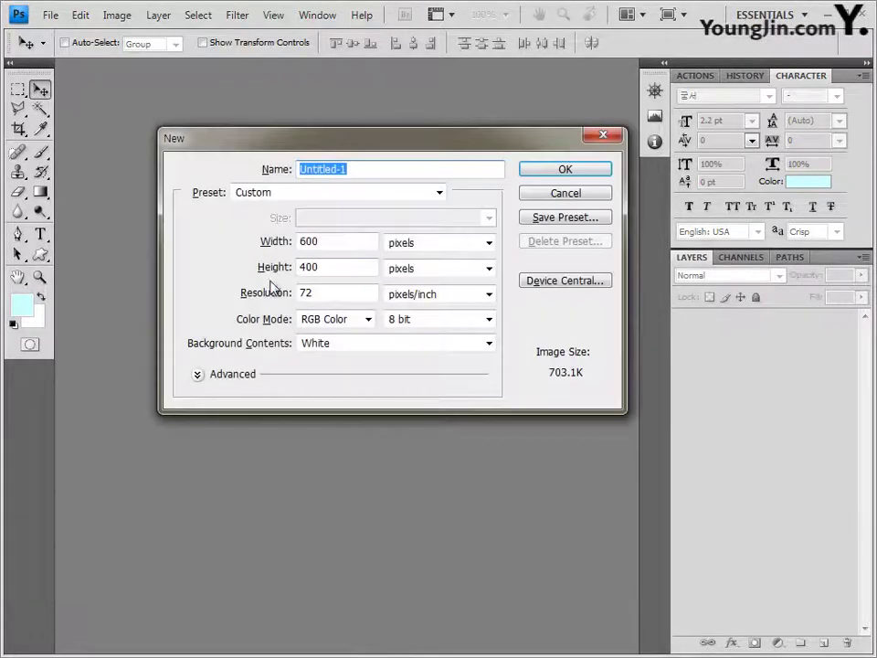
{"action": "left_click", "coordinate": [339, 243]}
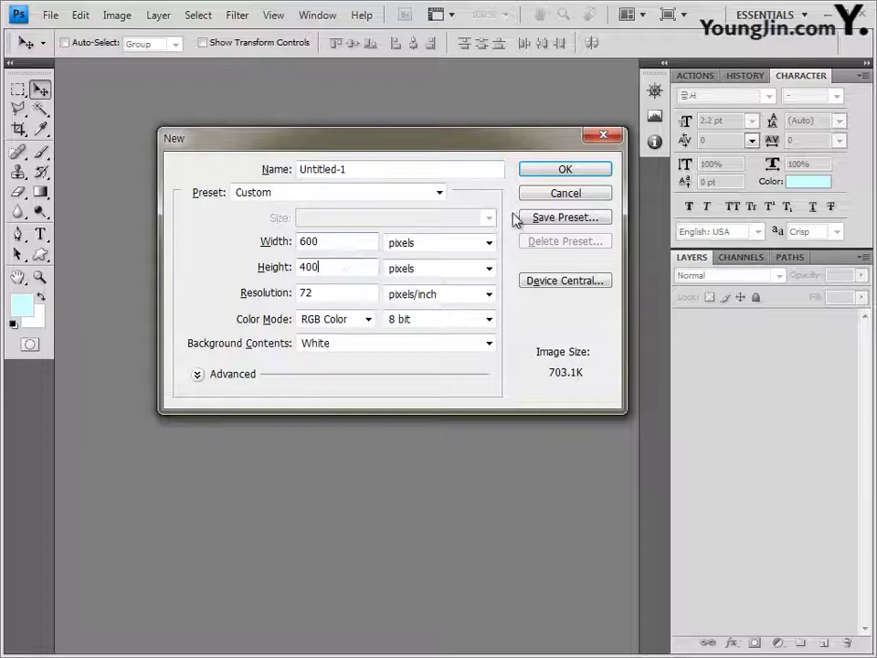
{"action": "left_click", "coordinate": [571, 171]}
{"action": "left_click_drag", "start_coordinate": [128, 79], "coordinate": [164, 156]}
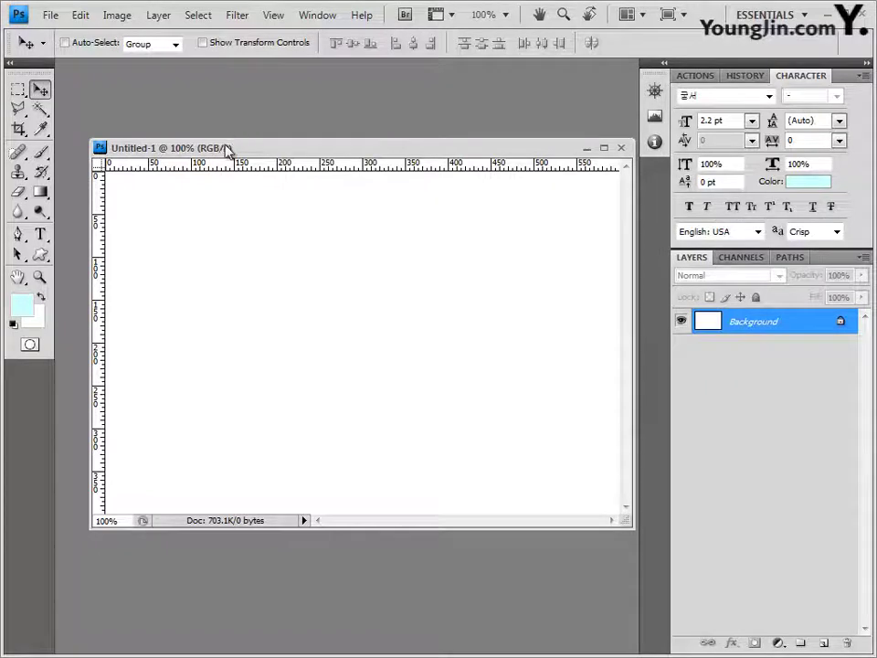
{"action": "key", "text": "ctrl+apostrophe"}
Step: Save the new document as 4.psd in the GTQ folder
{"action": "left_click", "coordinate": [50, 15]}
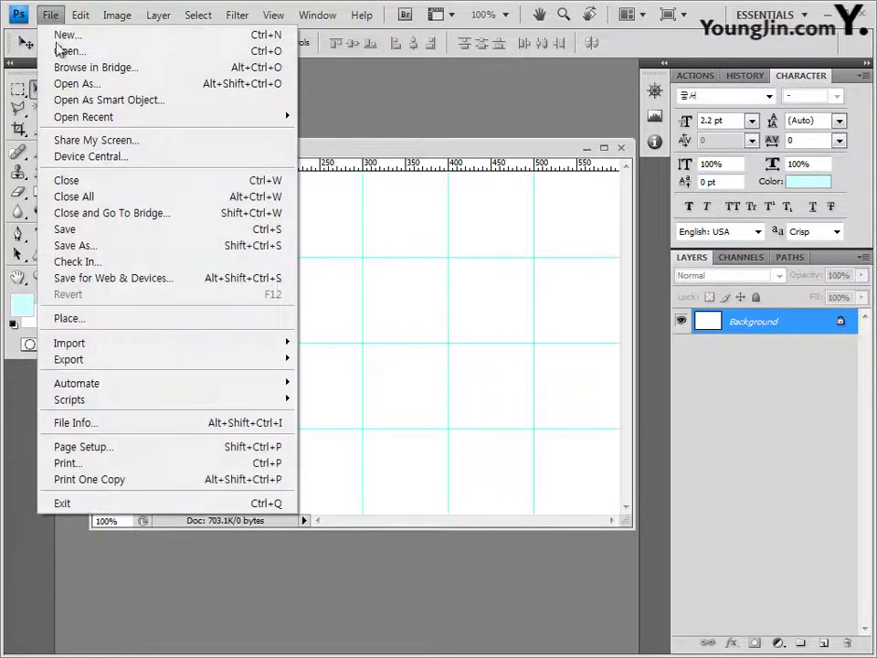
{"action": "left_click", "coordinate": [80, 229]}
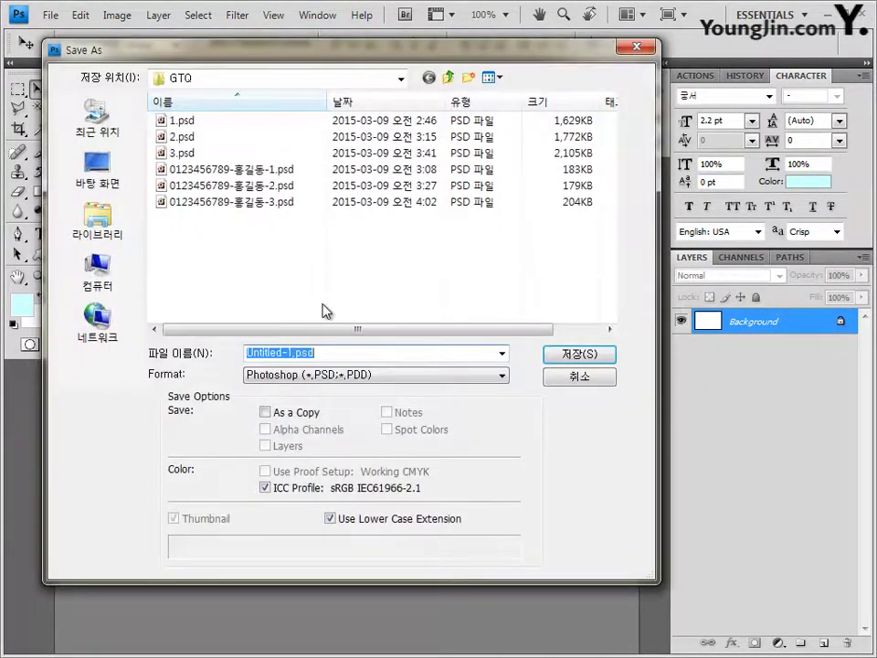
{"action": "type", "text": "4"}
{"action": "key", "text": "Return"}
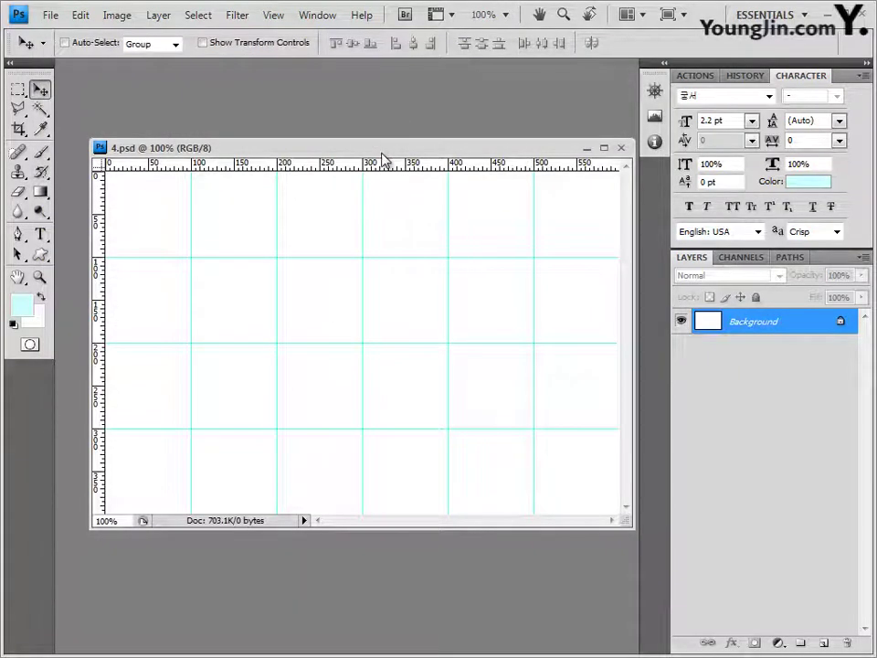
{"action": "left_click_drag", "start_coordinate": [382, 154], "coordinate": [371, 134]}
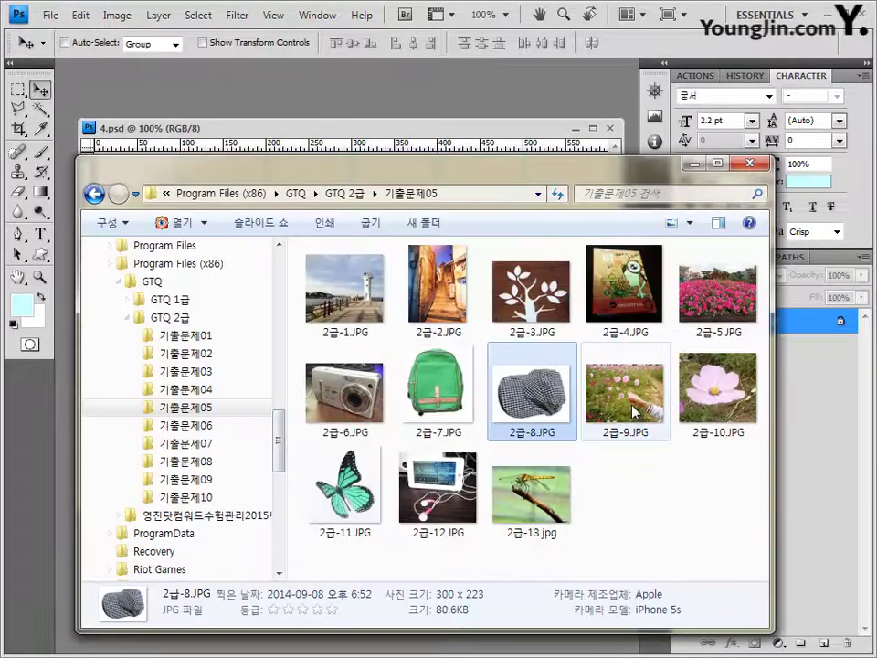
Step: Open 2급-9.JPG and copy the whole cosmos field photo into 4.psd as a layer filling the canvas
{"action": "left_click_drag", "start_coordinate": [547, 445], "coordinate": [278, 87]}
{"action": "left_click_drag", "start_coordinate": [149, 69], "coordinate": [229, 179]}
{"action": "key", "text": "ctrl+a"}
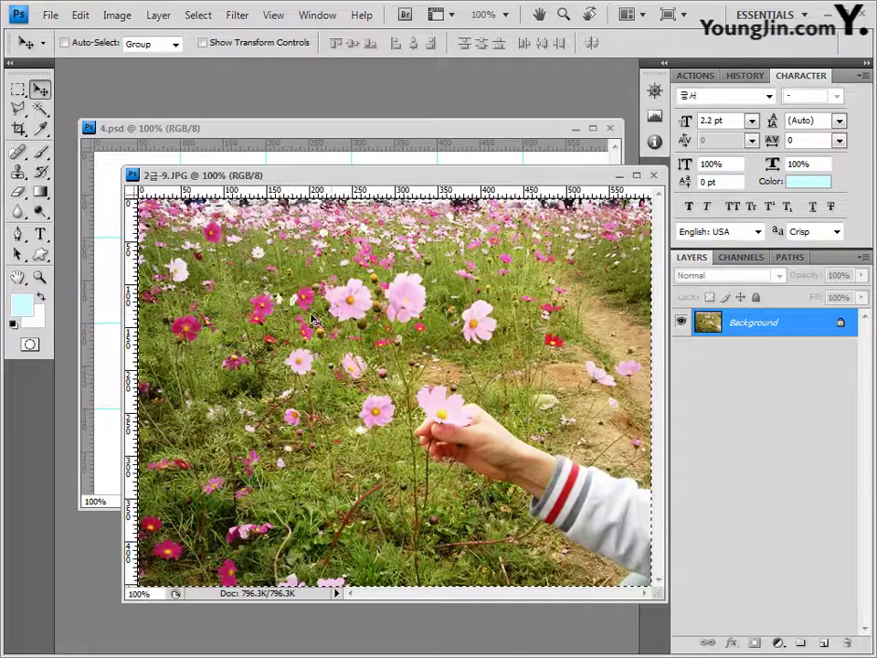
{"action": "left_click_drag", "start_coordinate": [637, 333], "coordinate": [300, 192]}
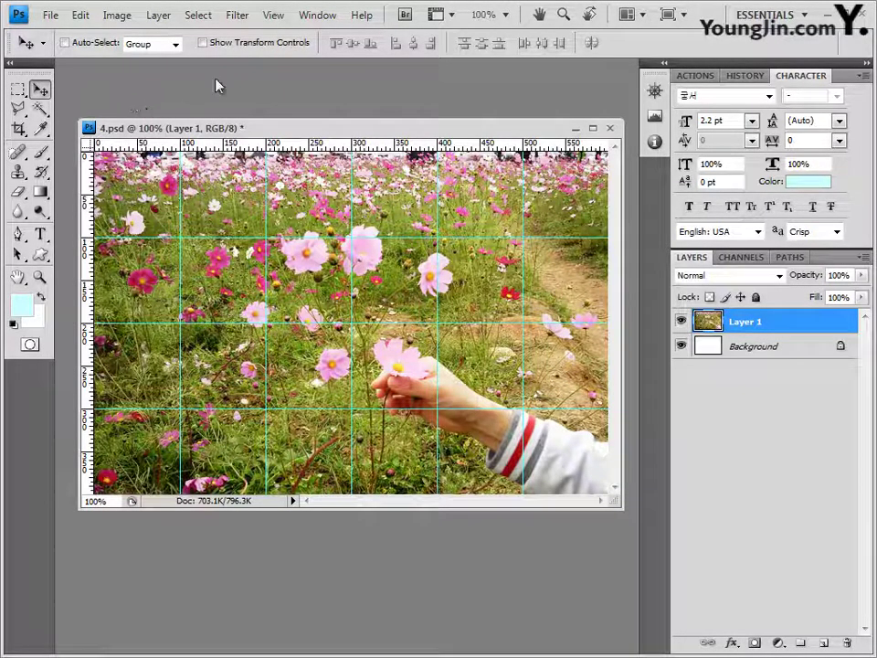
Step: Apply the Add Noise filter to the cosmos field layer with an amount of 15% and Uniform distribution
{"action": "left_click", "coordinate": [239, 15]}
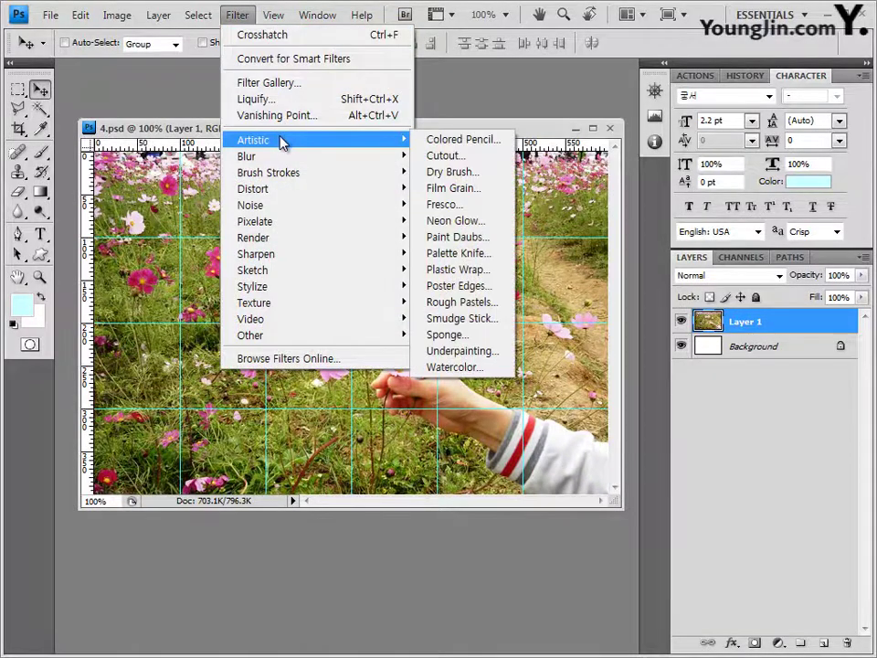
{"action": "mouse_move", "coordinate": [293, 207]}
{"action": "left_click", "coordinate": [457, 206]}
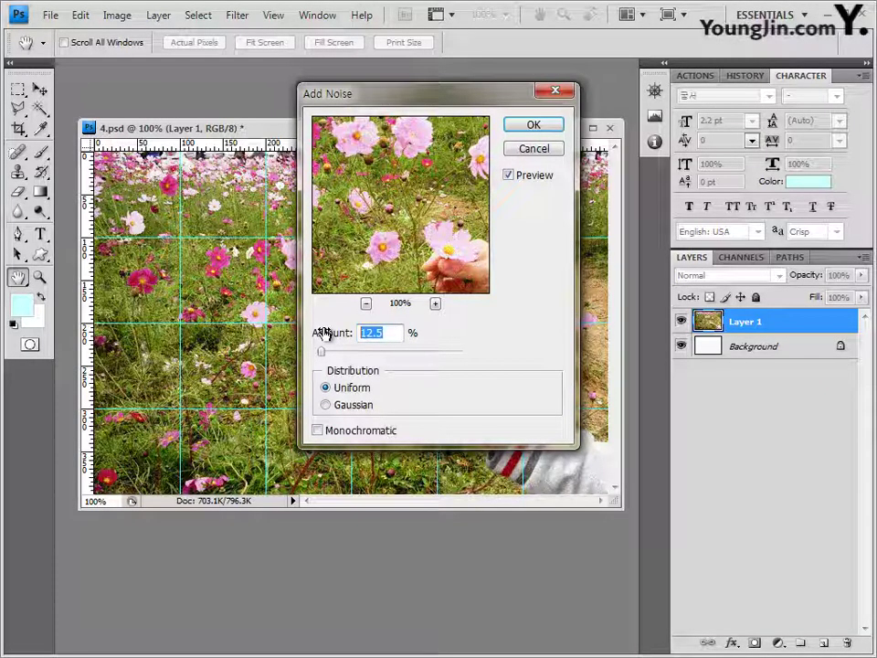
{"action": "type", "text": "15"}
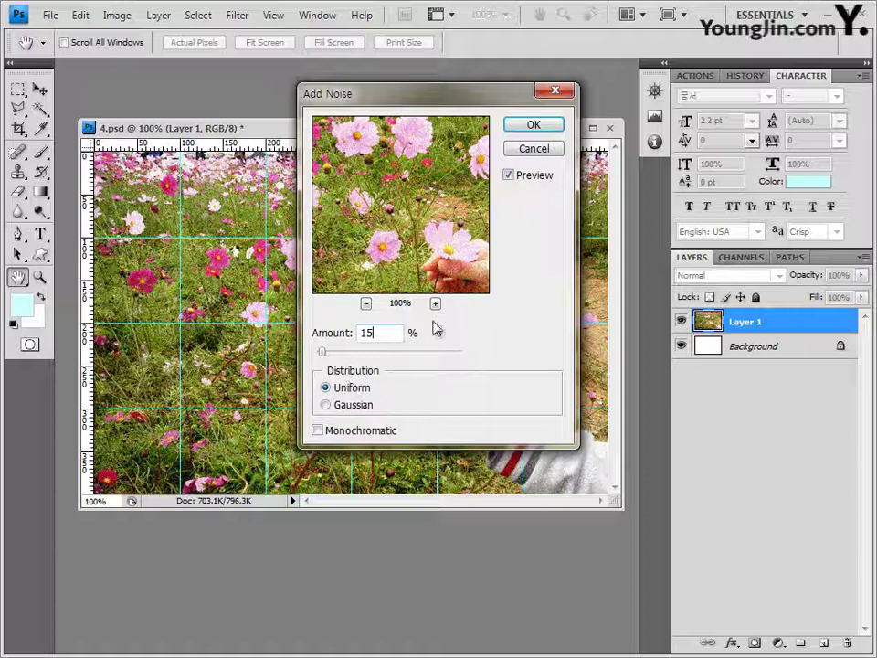
{"action": "left_click", "coordinate": [553, 129]}
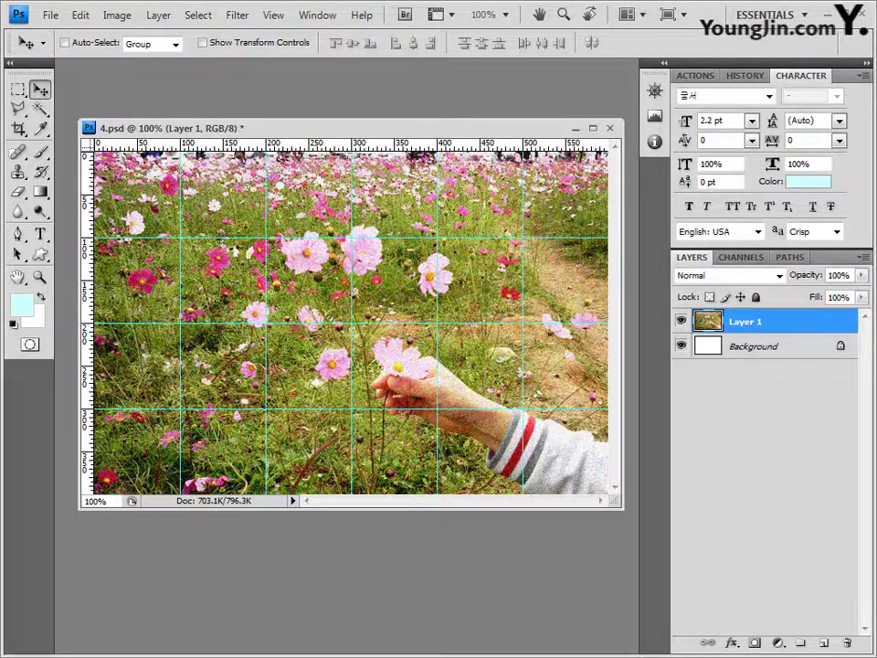
Step: Switch to the 기출문제05 folder and open 2급-10.JPG in its own floating image window
{"action": "key", "text": "alt+Tab"}
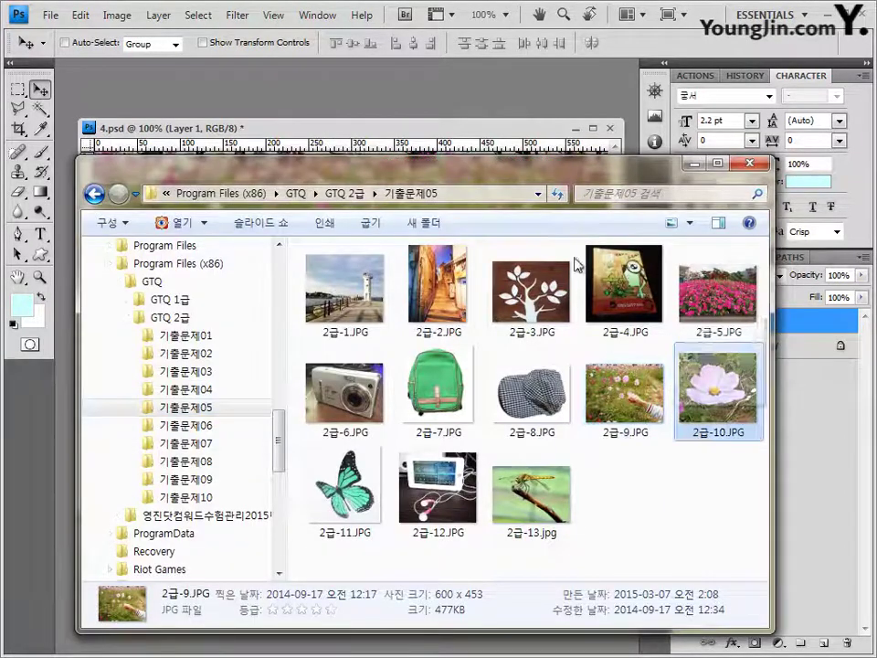
{"action": "left_click_drag", "start_coordinate": [717, 388], "coordinate": [262, 118]}
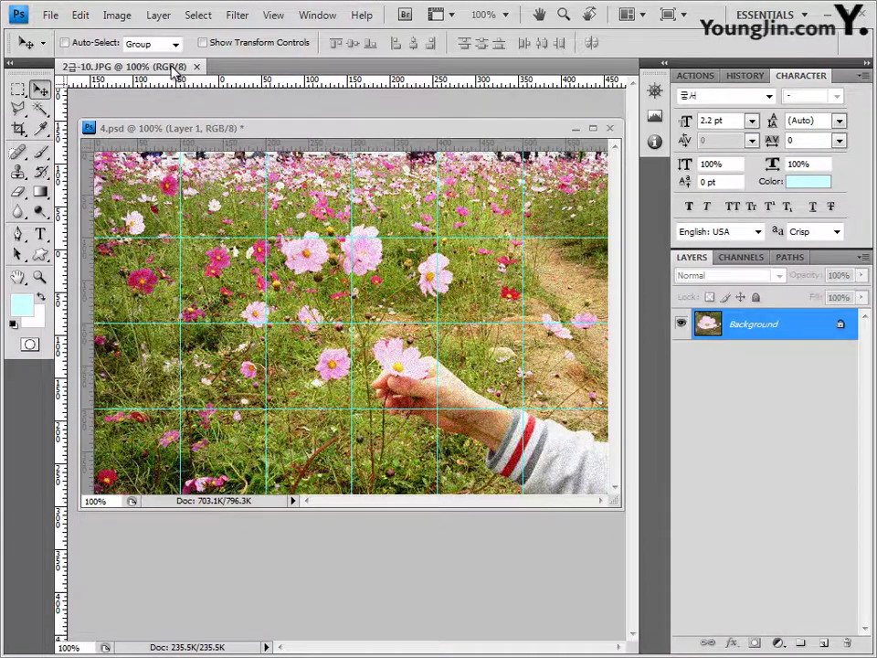
{"action": "left_click_drag", "start_coordinate": [174, 73], "coordinate": [353, 257]}
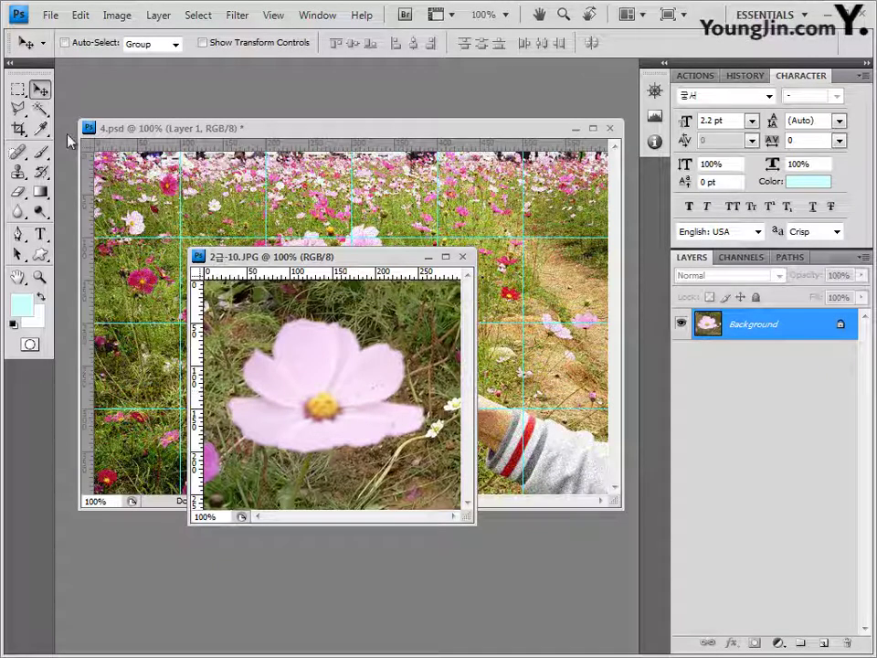
Step: Select the large pink flower in 2급-10.JPG with the Quick Selection tool and a 9 px brush, trimming stray edges
{"action": "left_click", "coordinate": [40, 109]}
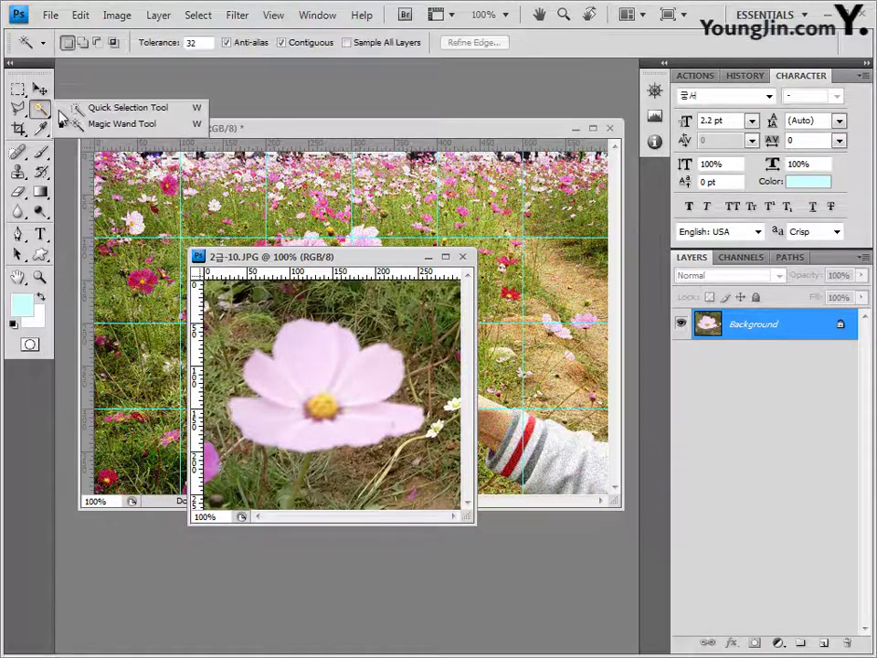
{"action": "left_click", "coordinate": [110, 107]}
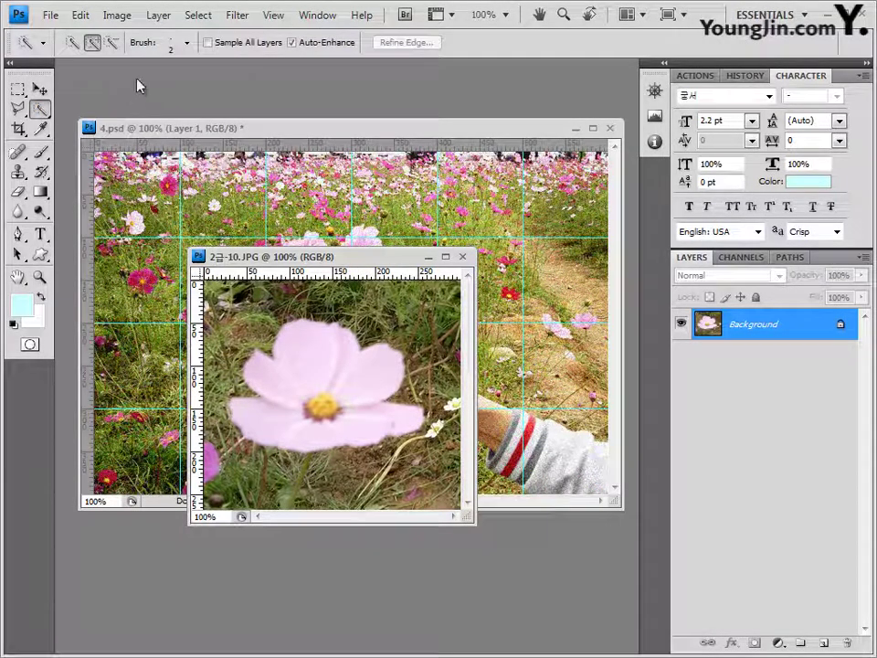
{"action": "left_click", "coordinate": [187, 45]}
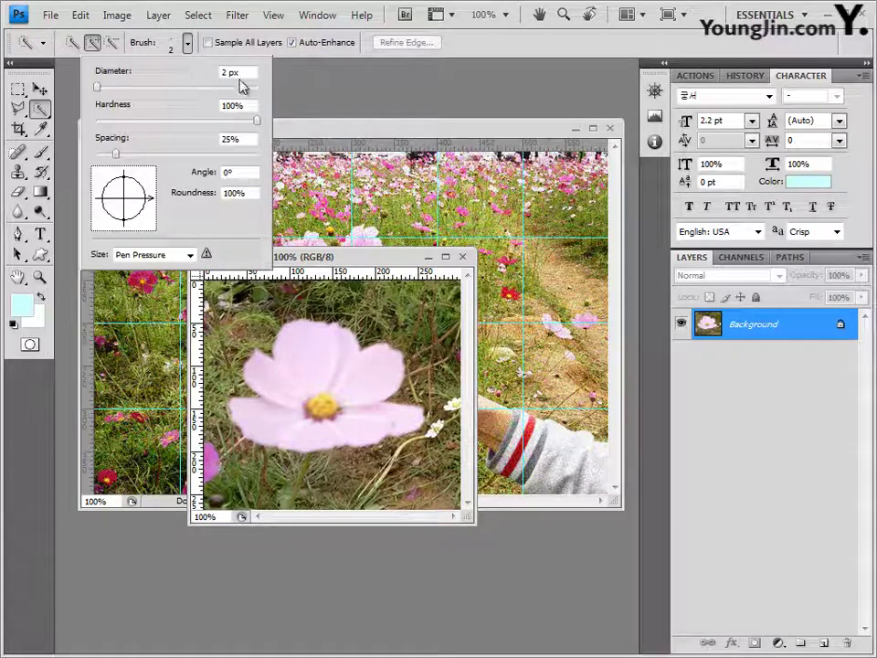
{"action": "type", "text": "9"}
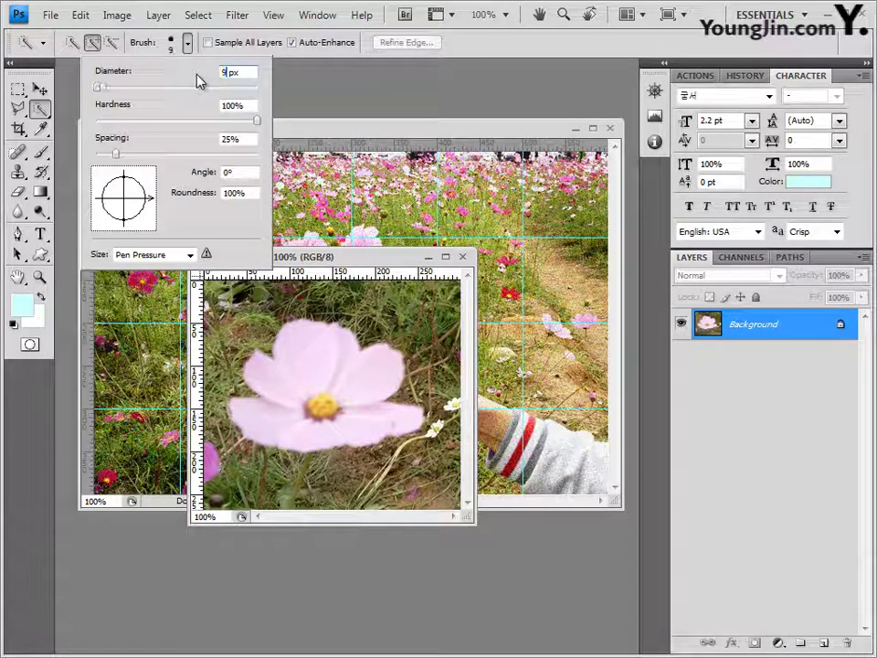
{"action": "left_click", "coordinate": [340, 262]}
{"action": "mouse_move", "coordinate": [302, 334]}
{"action": "left_mouse_down"}
{"action": "mouse_move", "coordinate": [294, 371]}
{"action": "mouse_move", "coordinate": [284, 375]}
{"action": "left_mouse_up"}
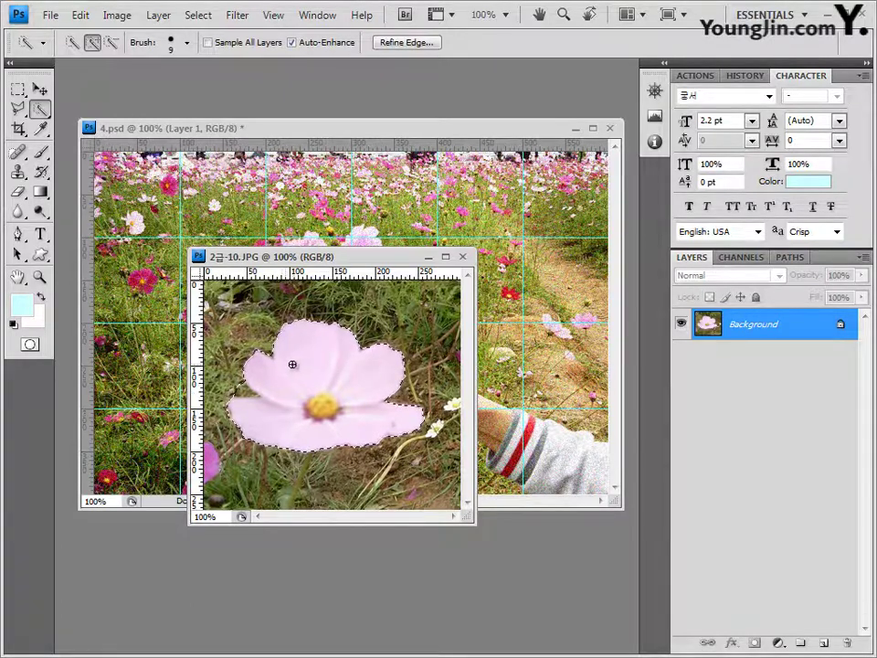
{"action": "left_click", "coordinate": [112, 42]}
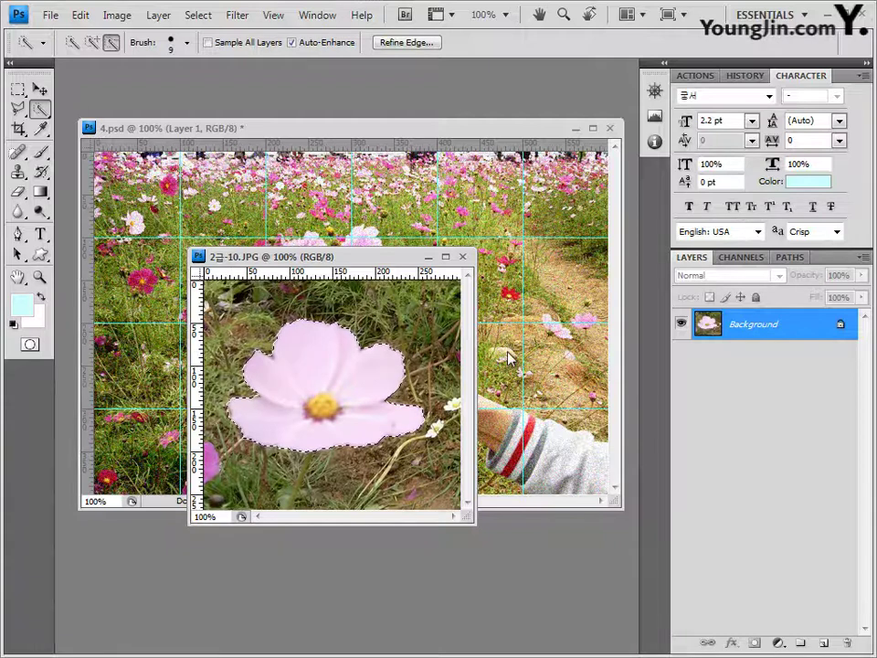
Step: Paste a copy of the selected flower into 4.psd as a new layer and close 2급-10.JPG
{"action": "left_click_drag", "start_coordinate": [399, 265], "coordinate": [469, 351]}
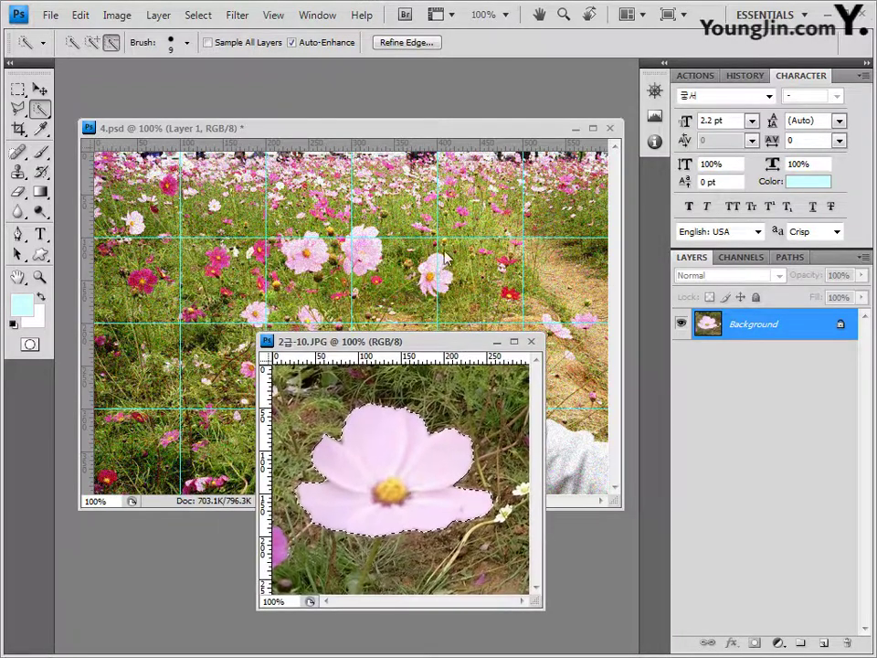
{"action": "left_click", "coordinate": [533, 342]}
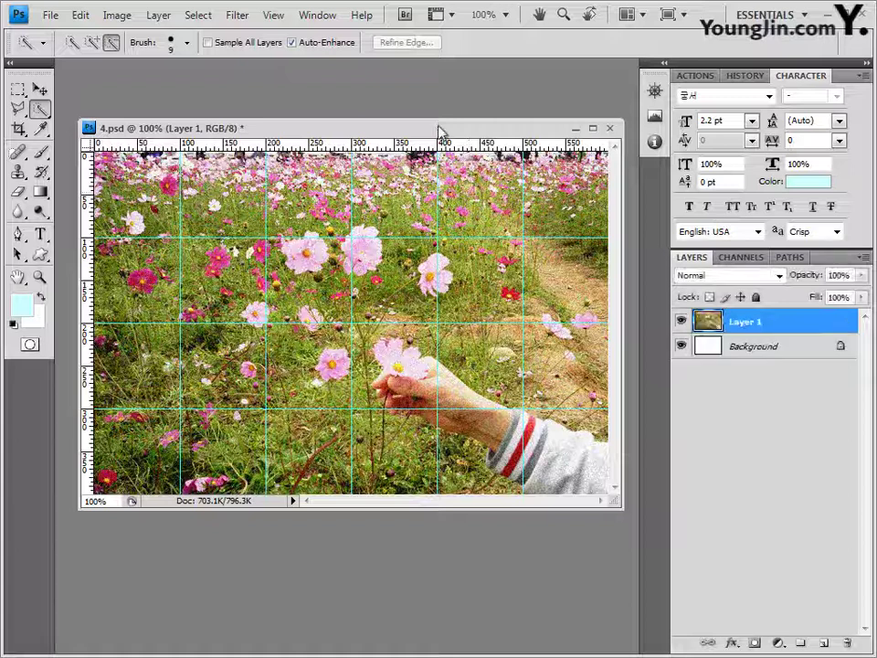
{"action": "key", "text": "ctrl+v"}
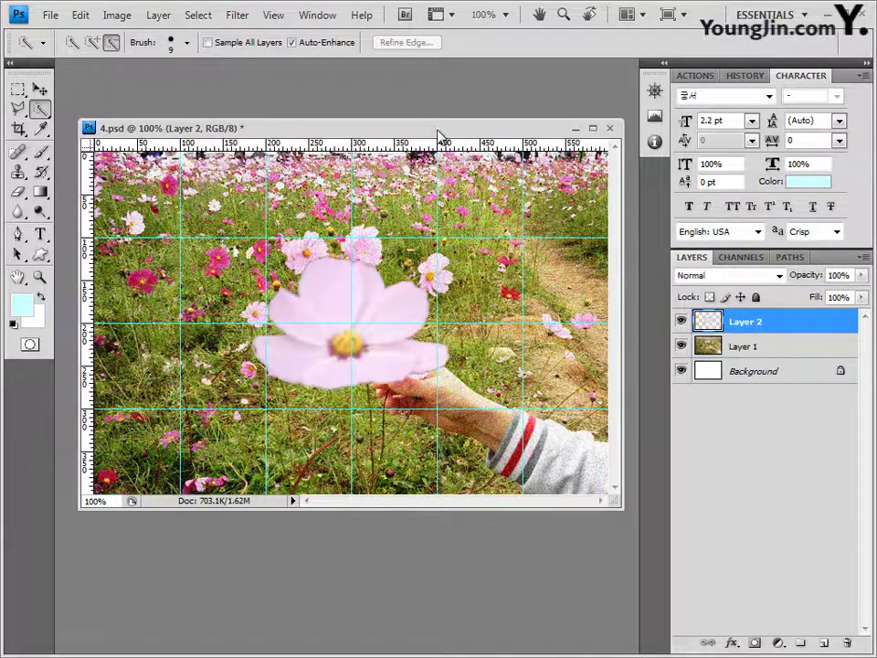
Step: Move the pasted flower to the lower-left corner of the canvas and scale it proportionally to about 84.8%
{"action": "left_click", "coordinate": [40, 89]}
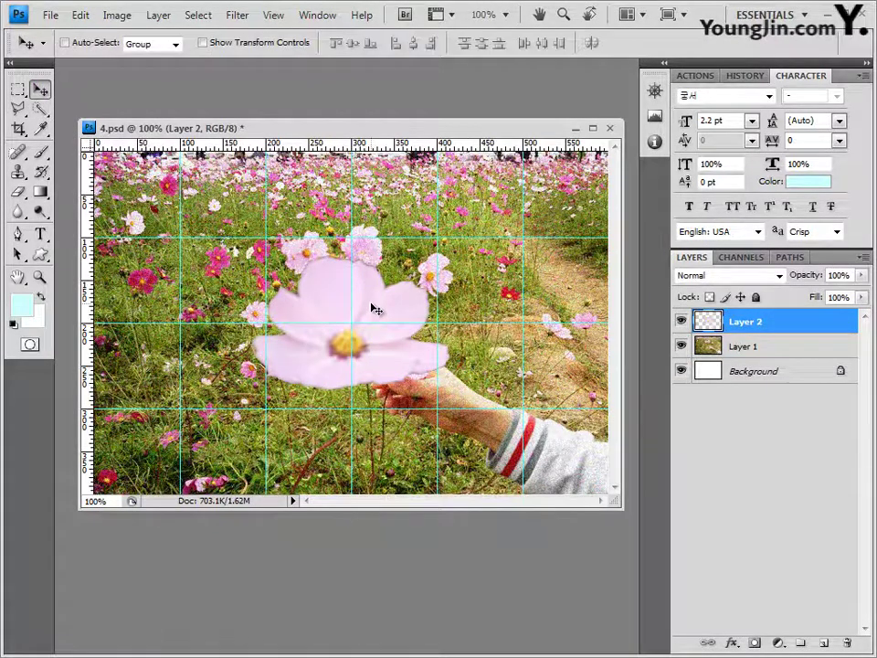
{"action": "left_click_drag", "start_coordinate": [365, 309], "coordinate": [238, 391]}
{"action": "key", "text": "ctrl+t"}
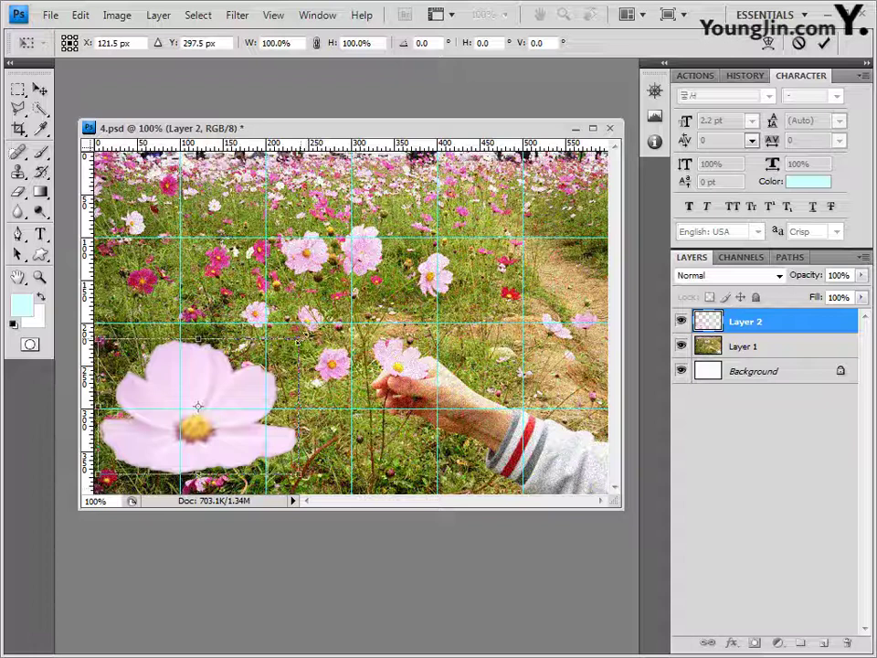
{"action": "left_click_drag", "start_coordinate": [302, 339], "coordinate": [280, 350]}
{"action": "left_click_drag", "start_coordinate": [212, 454], "coordinate": [210, 468]}
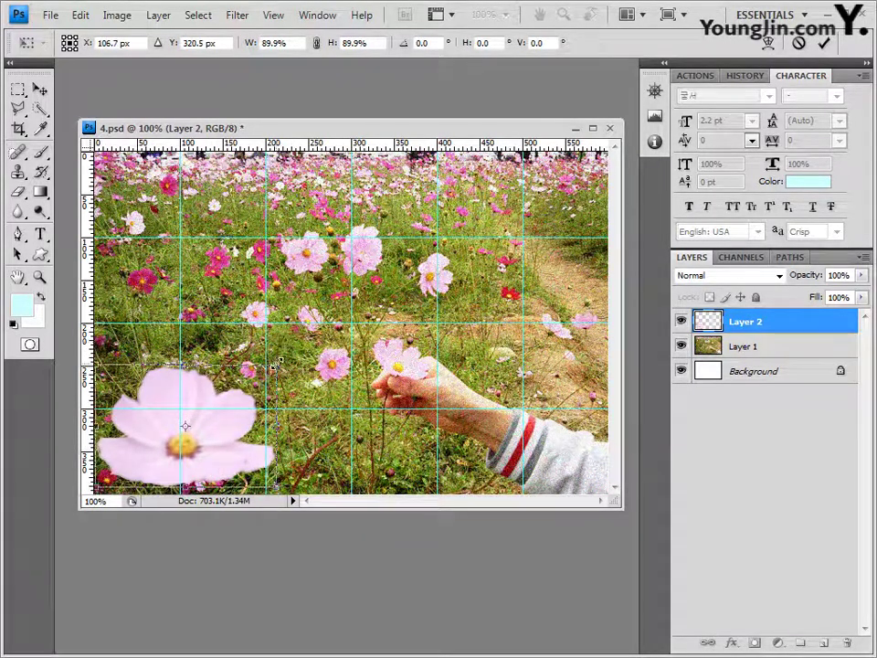
{"action": "left_click_drag", "start_coordinate": [274, 364], "coordinate": [267, 370]}
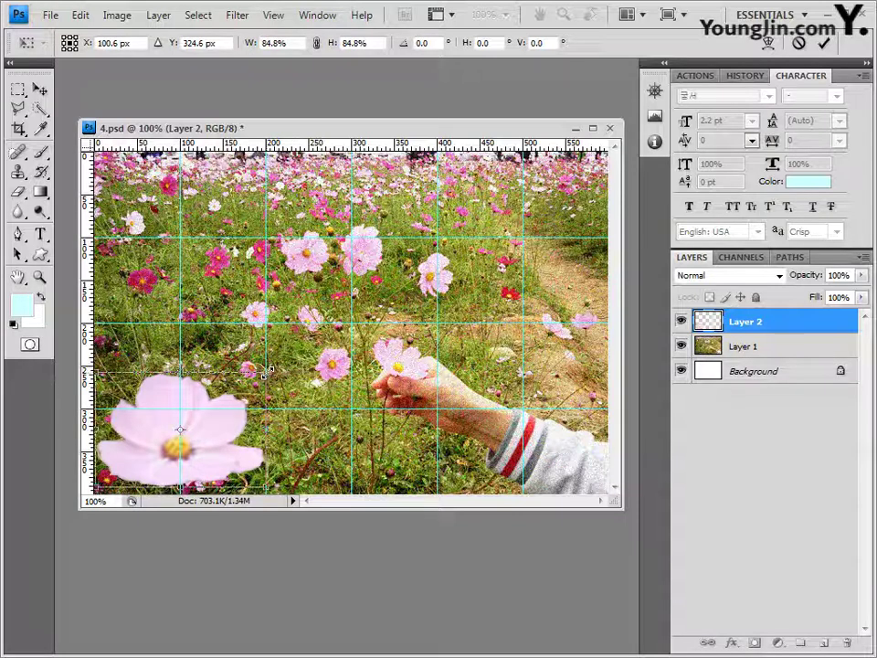
{"action": "key", "text": "Return"}
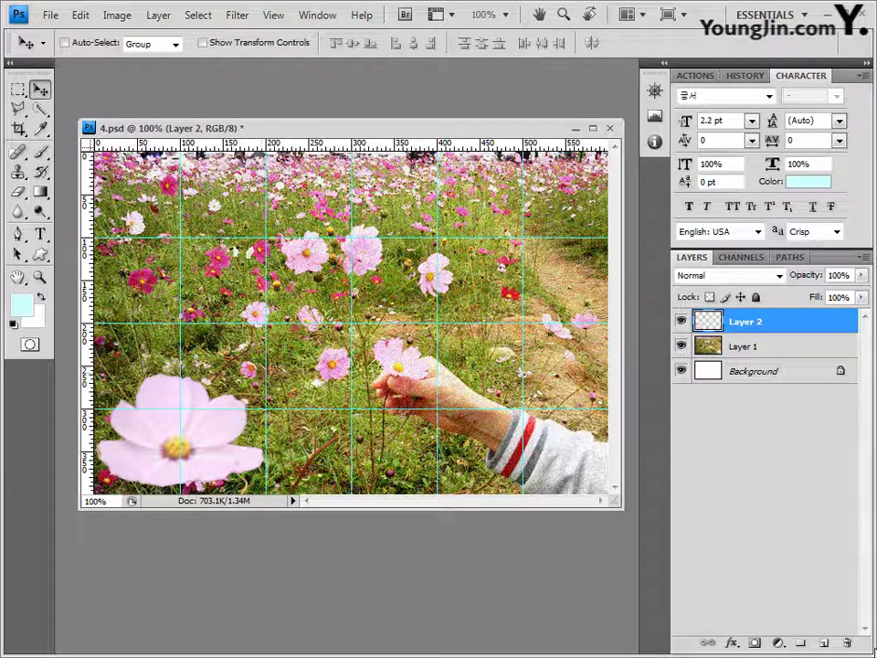
Step: Add Outer Glow and Inner Shadow layer styles to the flower layer
{"action": "left_click", "coordinate": [732, 642]}
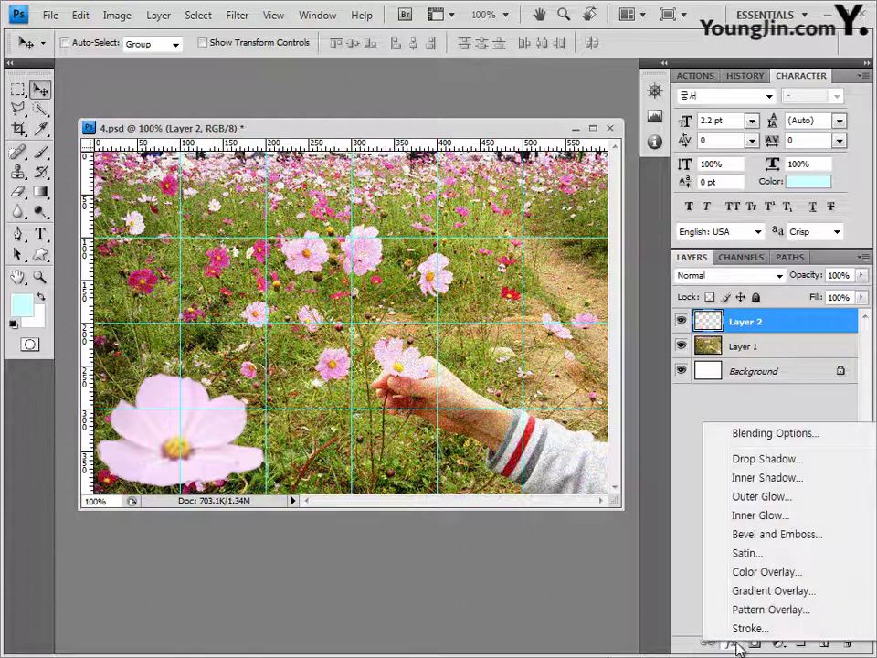
{"action": "left_click", "coordinate": [781, 500]}
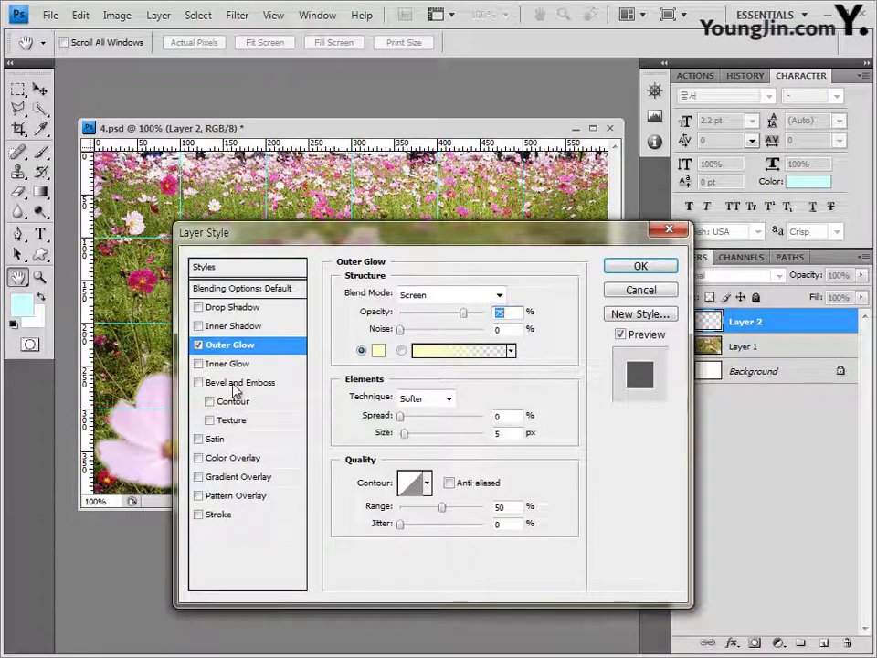
{"action": "left_click", "coordinate": [233, 333]}
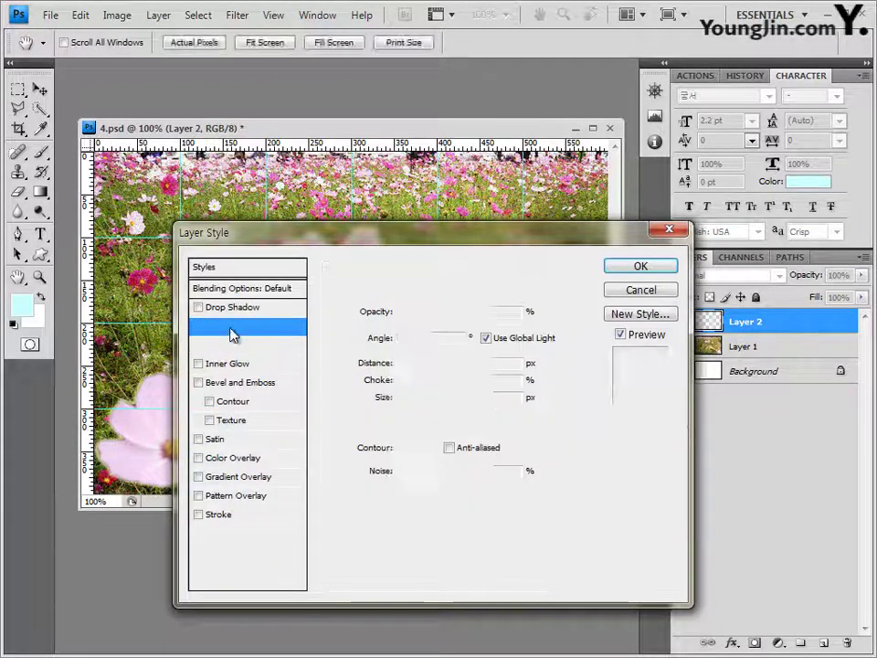
{"action": "left_click", "coordinate": [650, 267]}
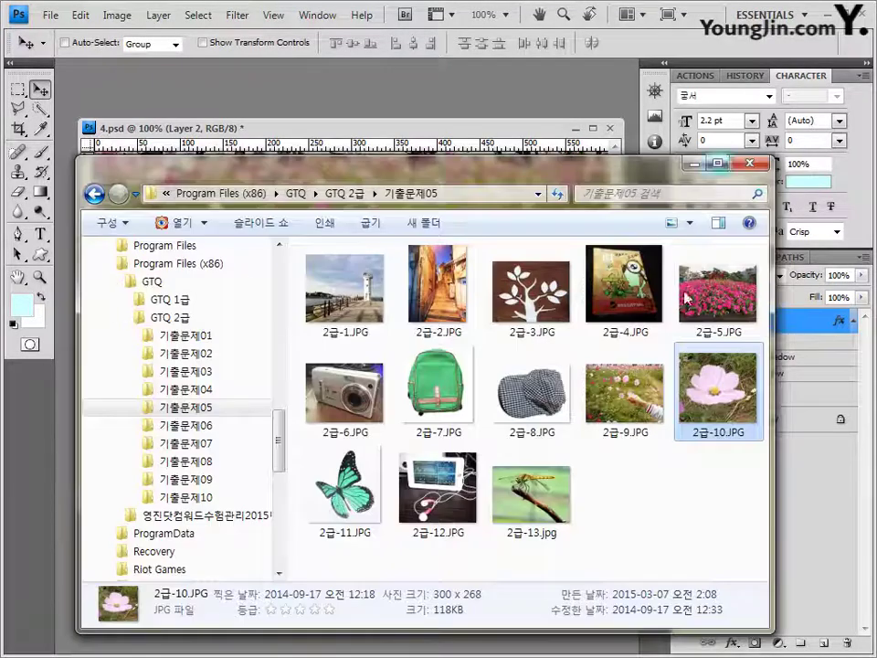
Step: Open the butterfly image 2급-11.JPG from the 기출문제05 folder in its own floating image window
{"action": "left_click_drag", "start_coordinate": [345, 489], "coordinate": [306, 107]}
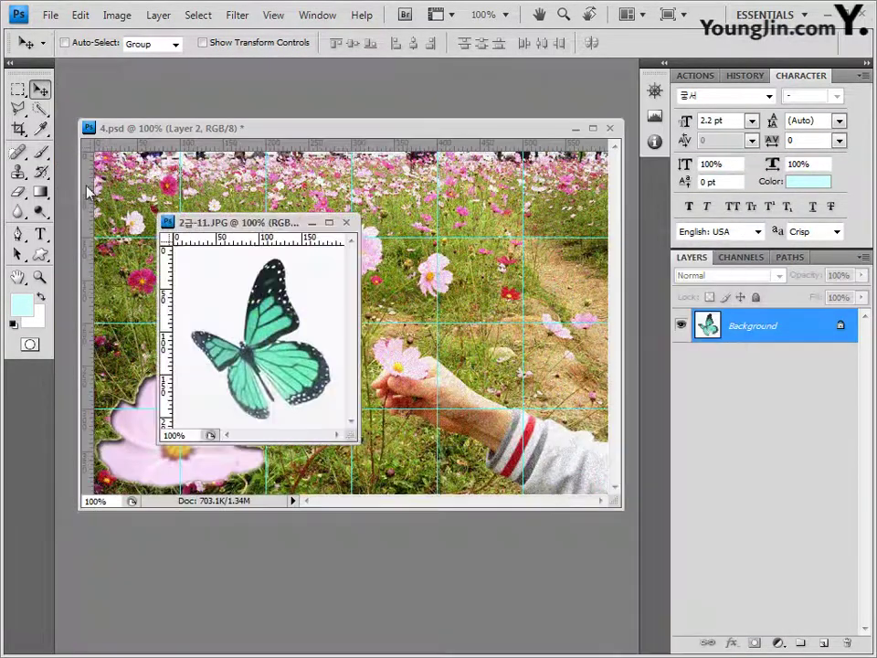
Step: Select the butterfly by Magic Wand selection of its white background and inverting, and paste a copy into 4.psd, closing 2급-11.JPG
{"action": "left_click", "coordinate": [41, 111]}
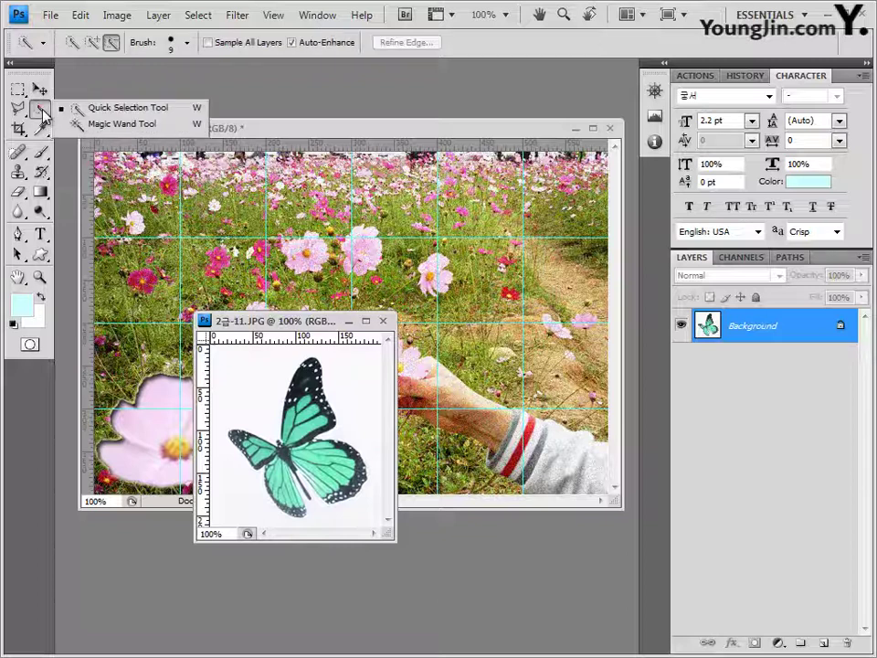
{"action": "left_click", "coordinate": [114, 124]}
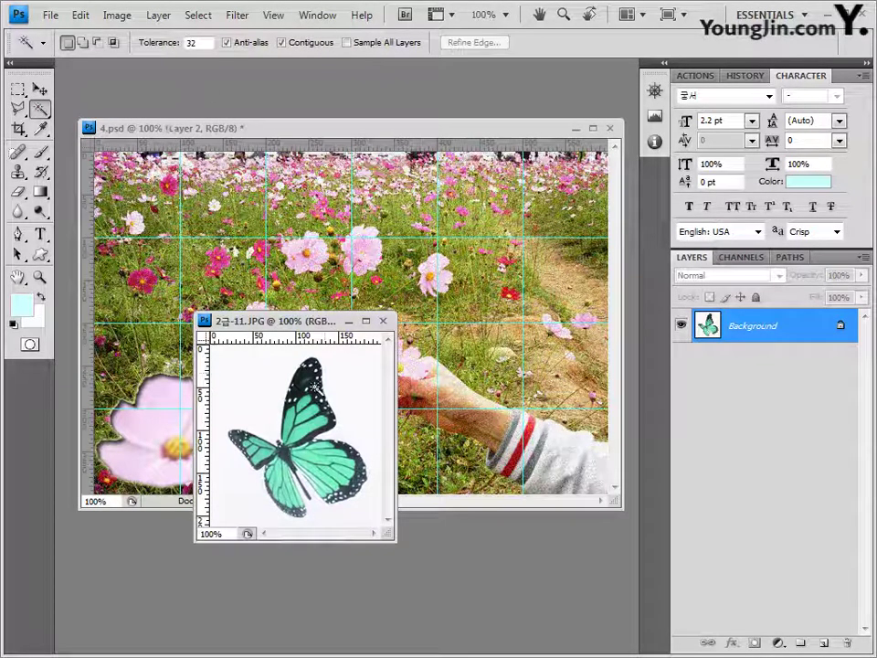
{"action": "left_click", "coordinate": [261, 382]}
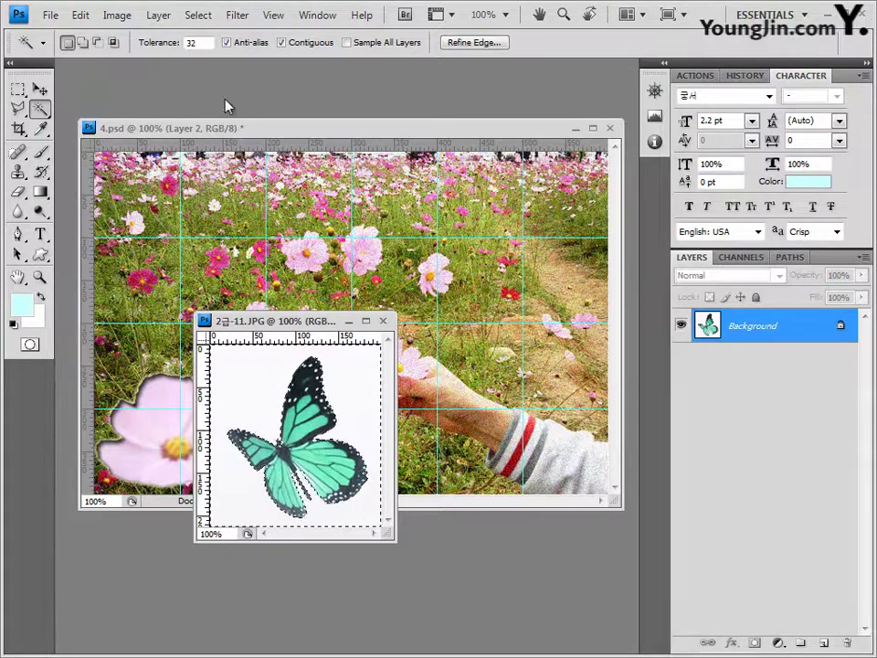
{"action": "left_click", "coordinate": [199, 16]}
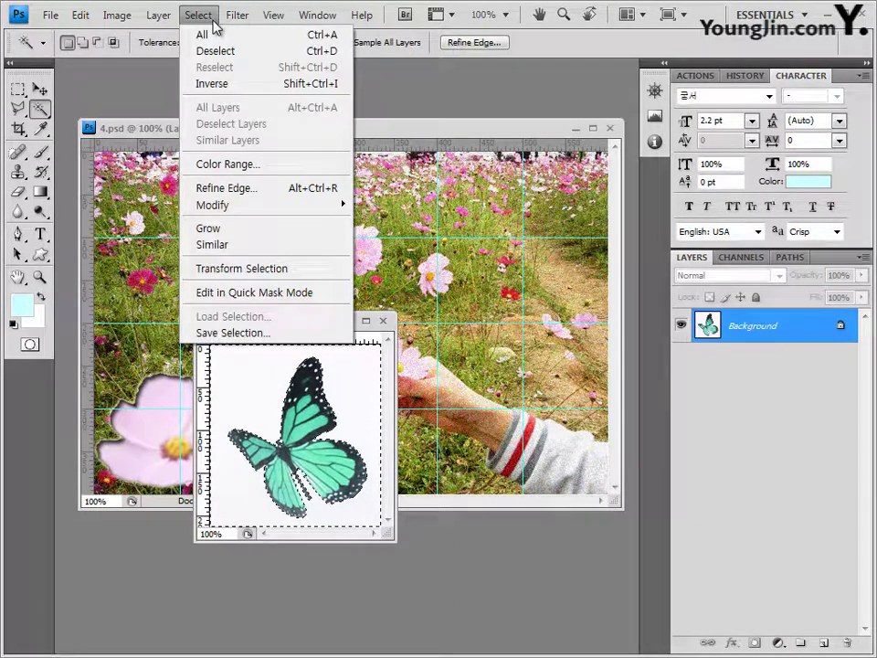
{"action": "left_click", "coordinate": [219, 83]}
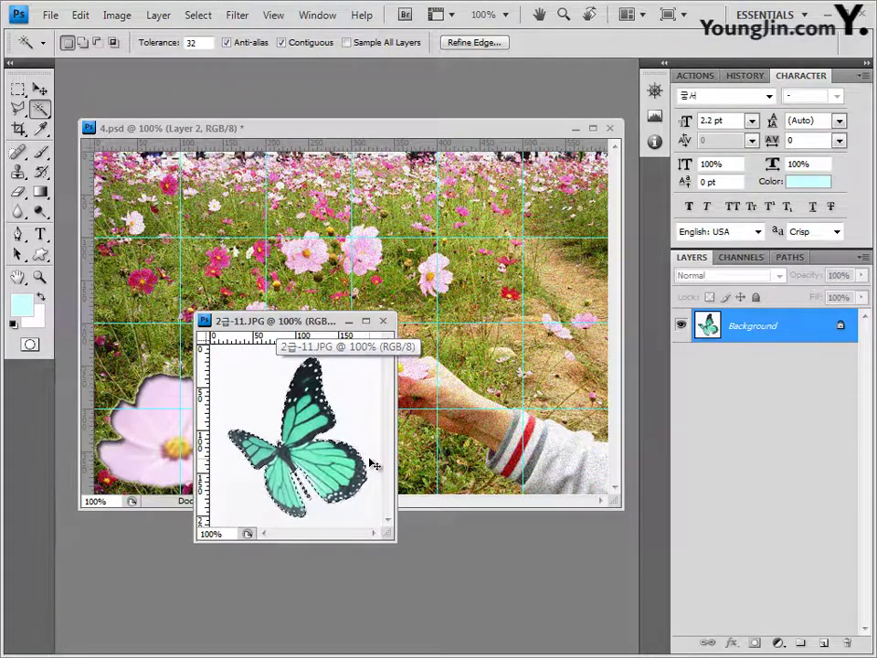
{"action": "left_click", "coordinate": [384, 319]}
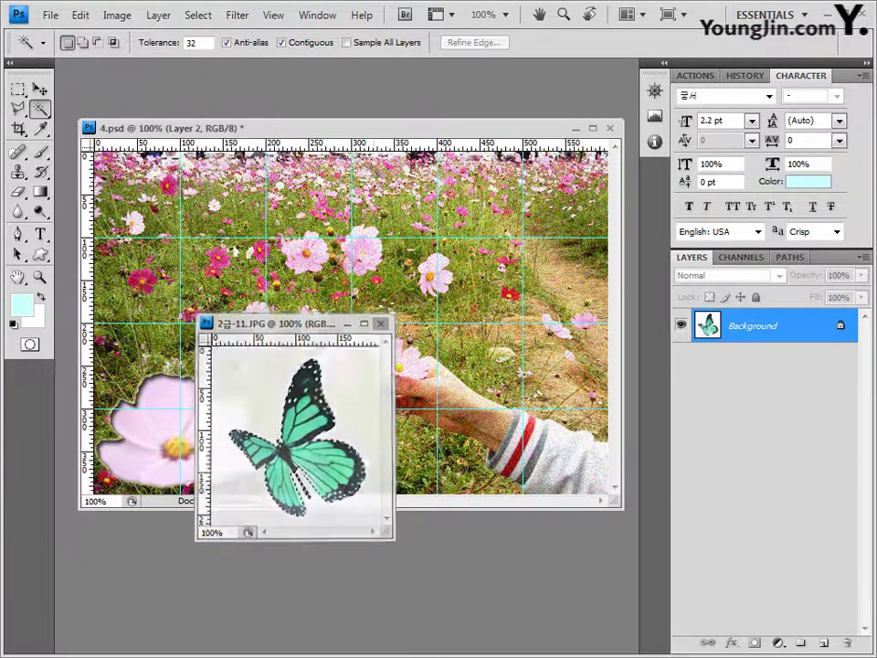
{"action": "key", "text": "ctrl+v"}
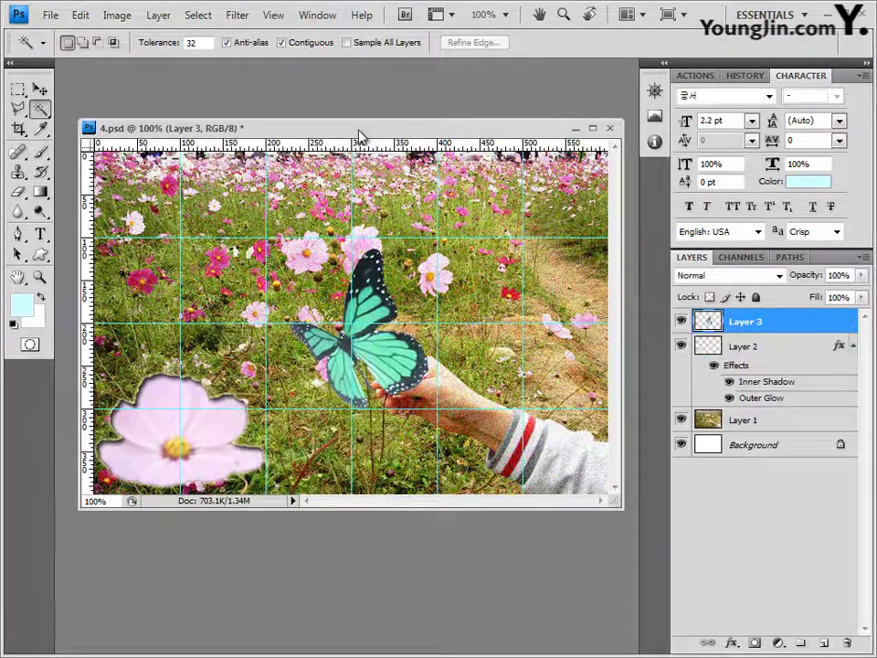
Step: Scale the pasted butterfly proportionally to 50% and move it just above the flower held by the hand
{"action": "left_click", "coordinate": [40, 89]}
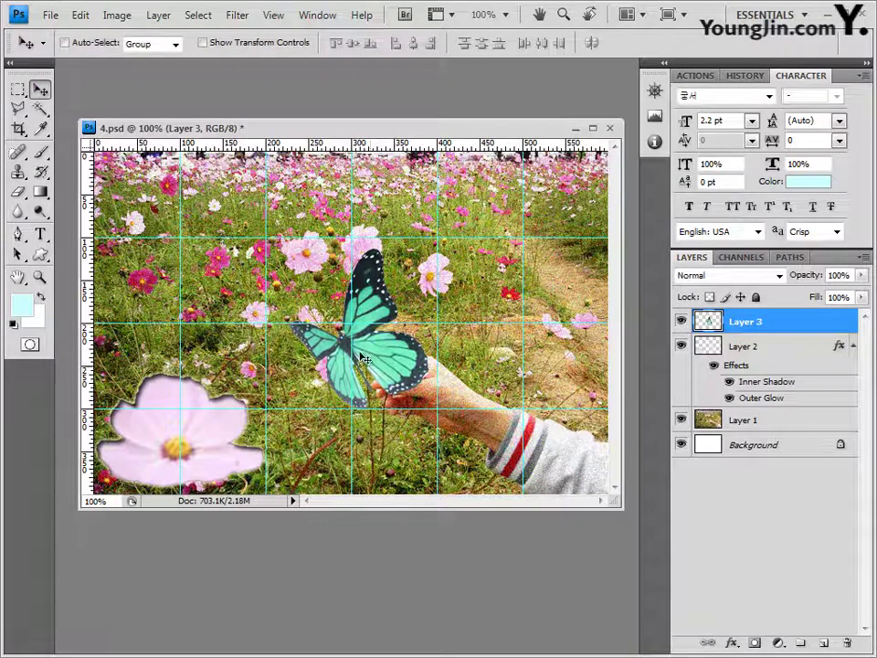
{"action": "key", "text": "ctrl+t"}
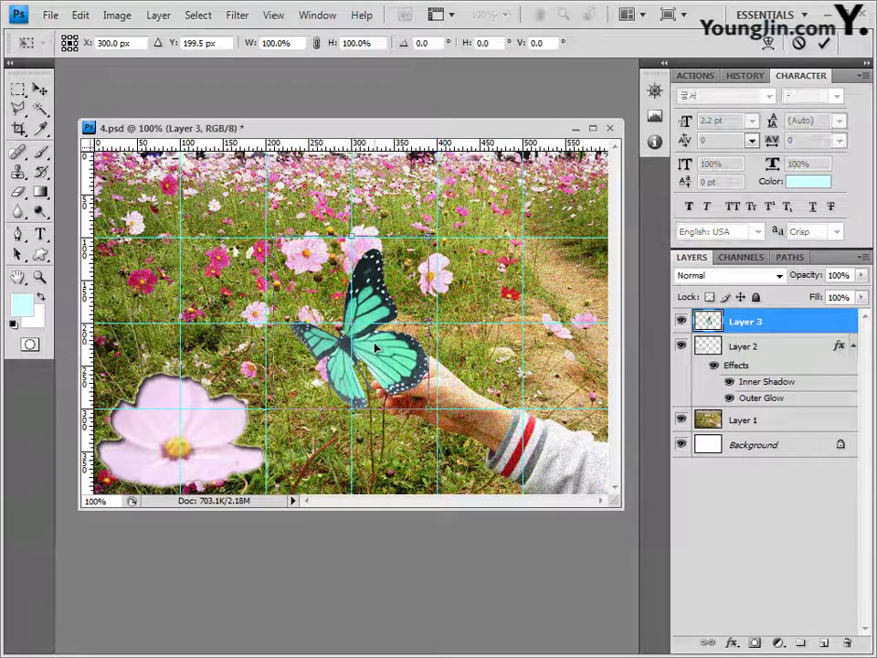
{"action": "left_click_drag", "start_coordinate": [286, 244], "coordinate": [350, 326]}
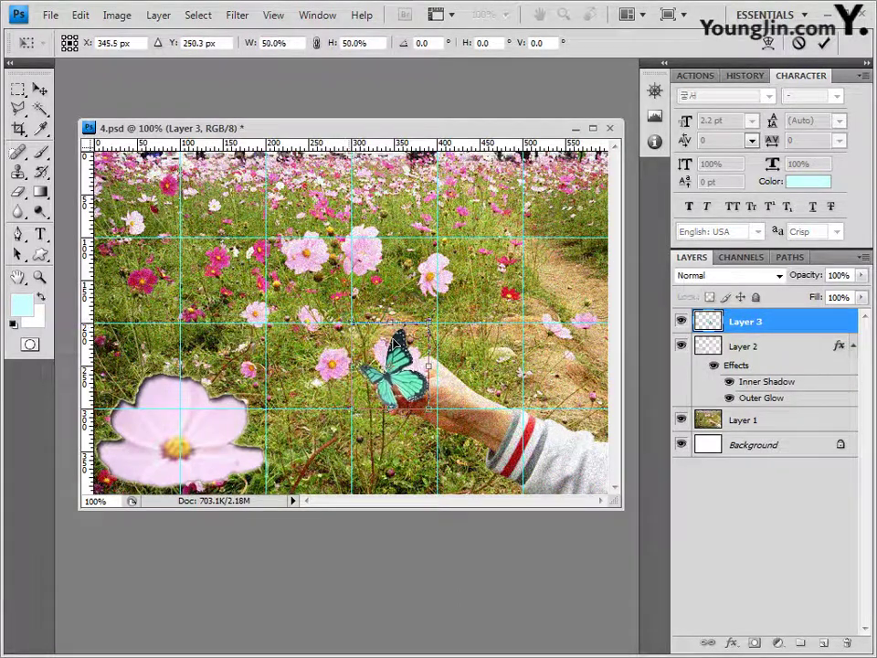
{"action": "left_click_drag", "start_coordinate": [415, 394], "coordinate": [462, 341]}
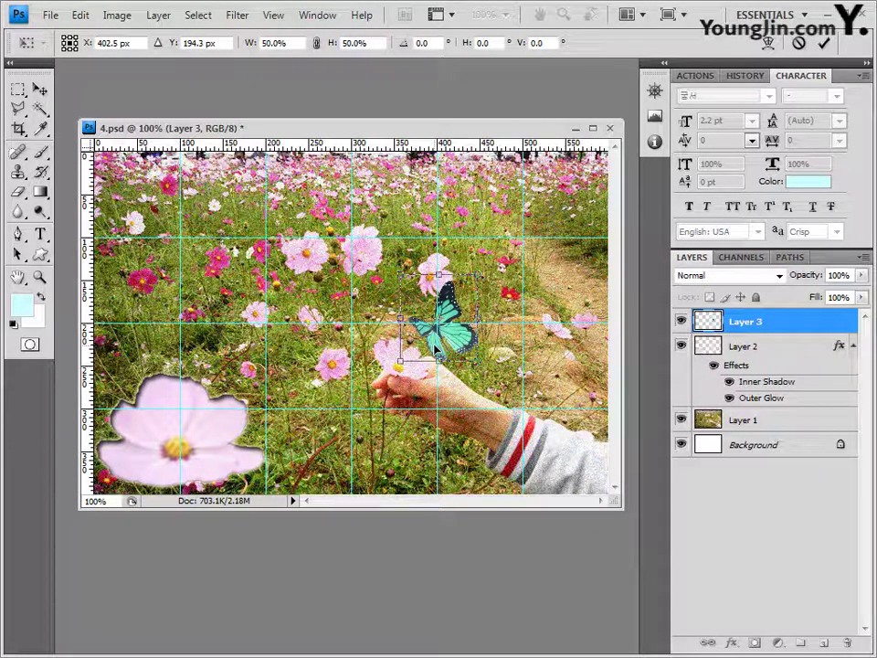
{"action": "key", "text": "Return"}
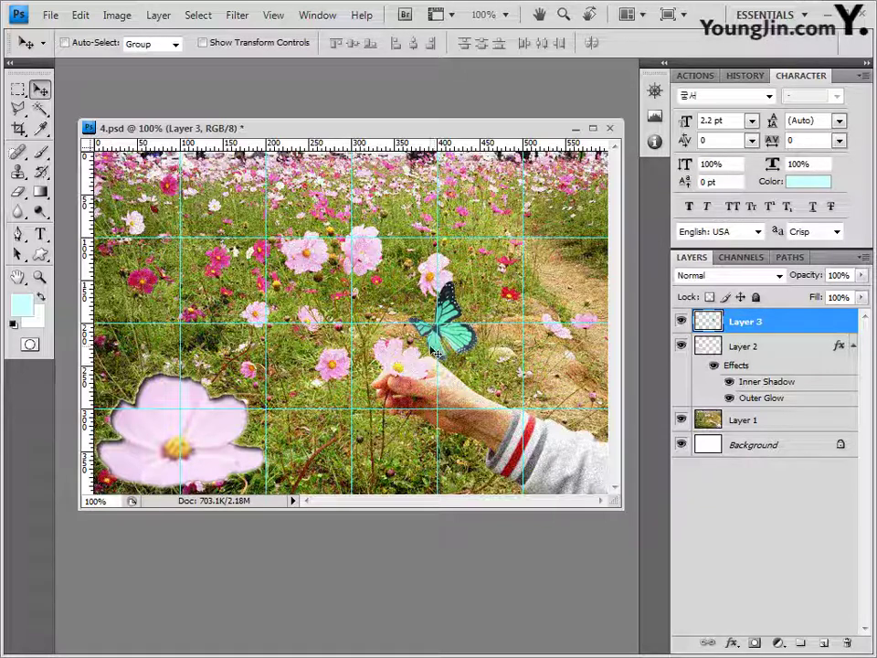
Step: Add a Bevel and Emboss layer style with the default Inner Bevel settings to the butterfly layer
{"action": "left_click", "coordinate": [733, 643]}
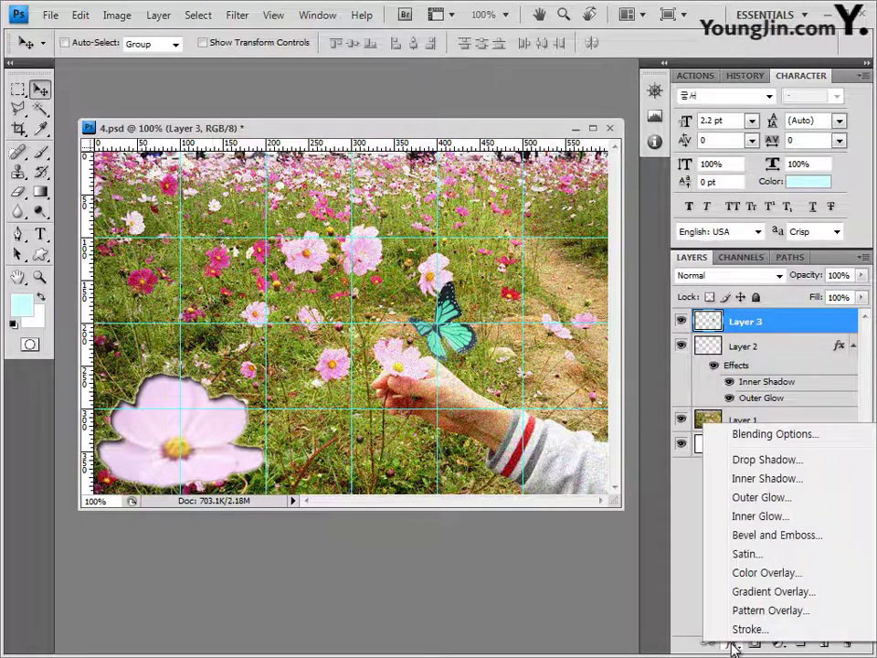
{"action": "left_click", "coordinate": [771, 536]}
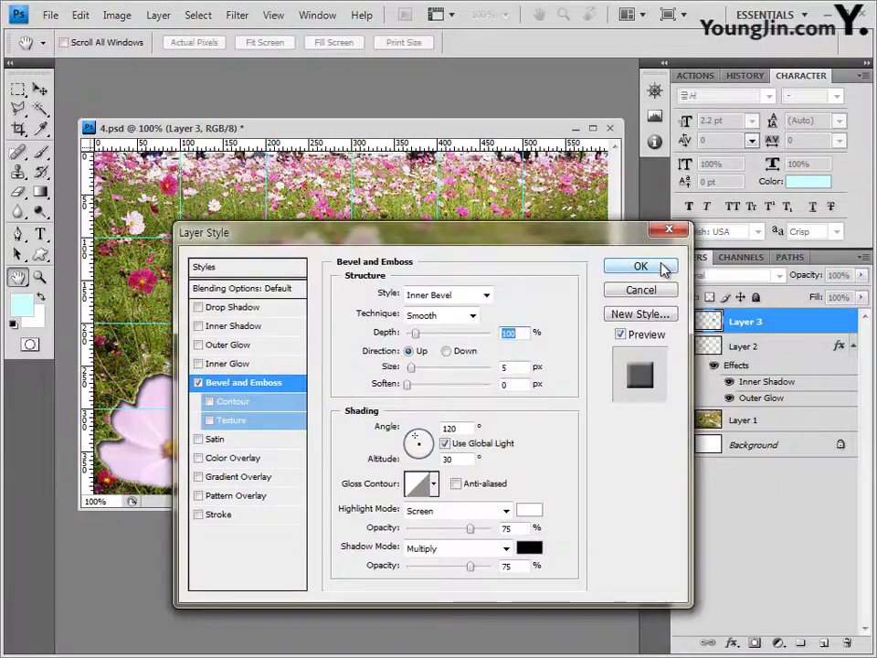
{"action": "left_click", "coordinate": [660, 268]}
{"action": "key", "text": "v"}
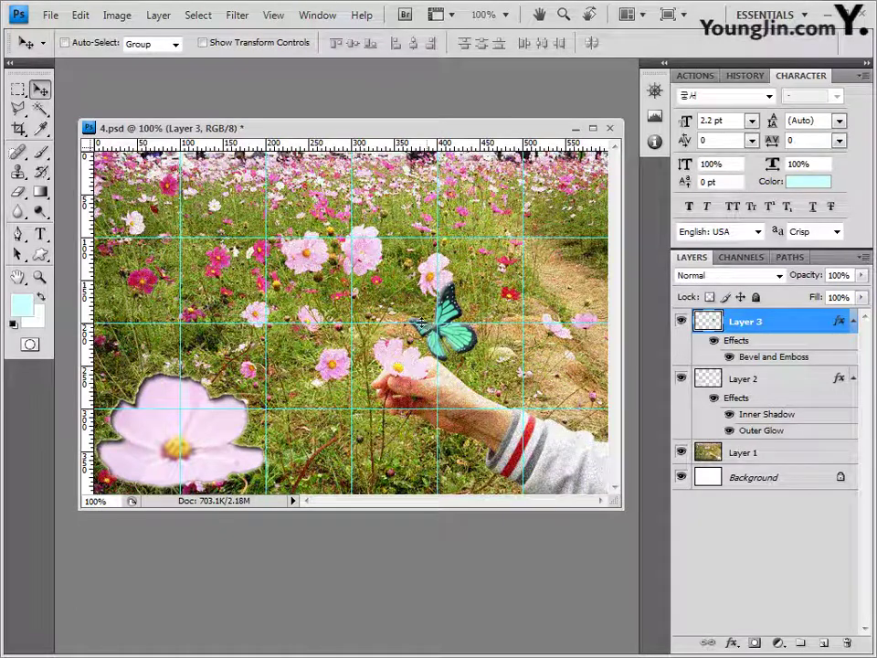
{"action": "key", "text": "alt+Tab"}
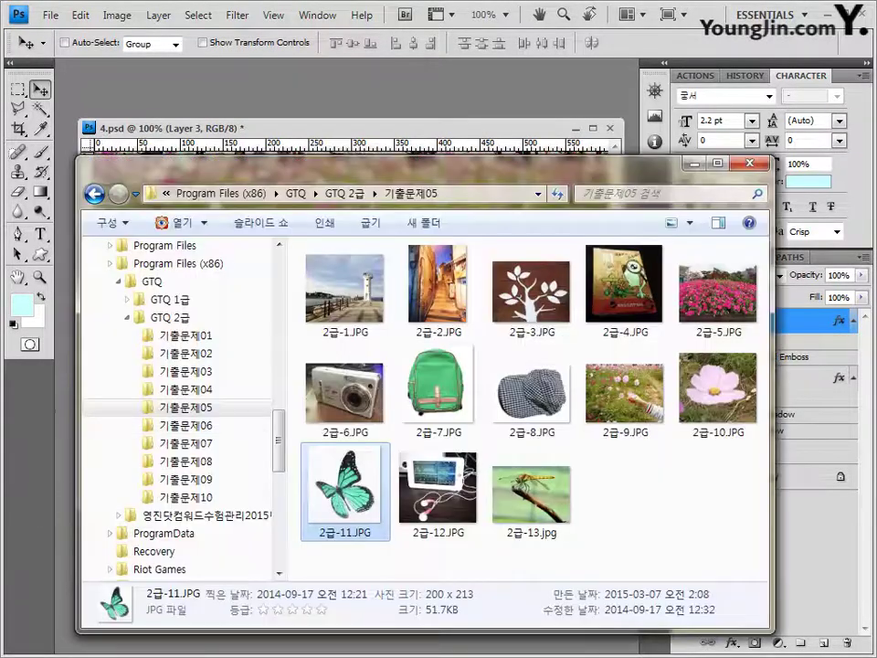
{"action": "left_click", "coordinate": [438, 493]}
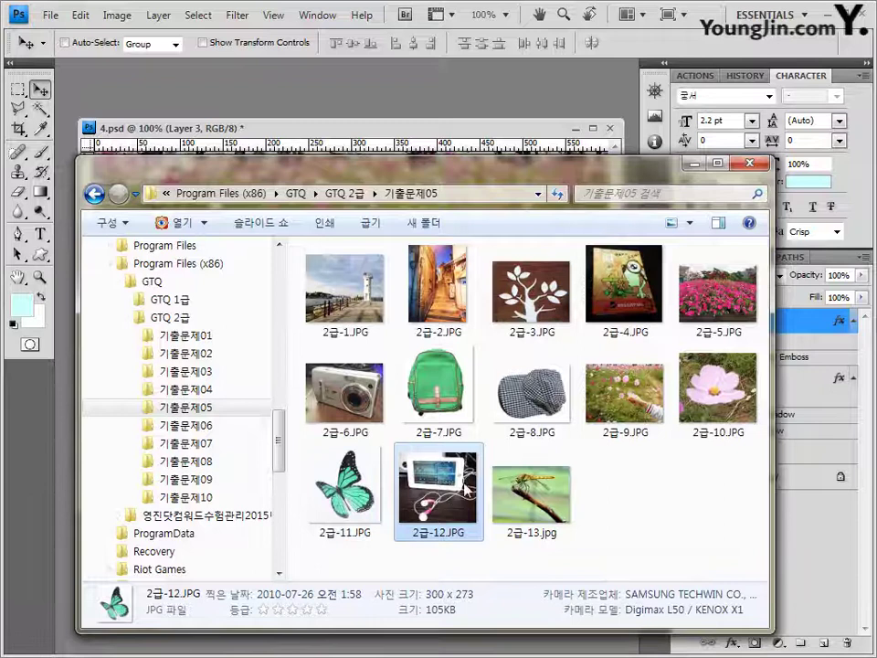
{"action": "left_click", "coordinate": [427, 103]}
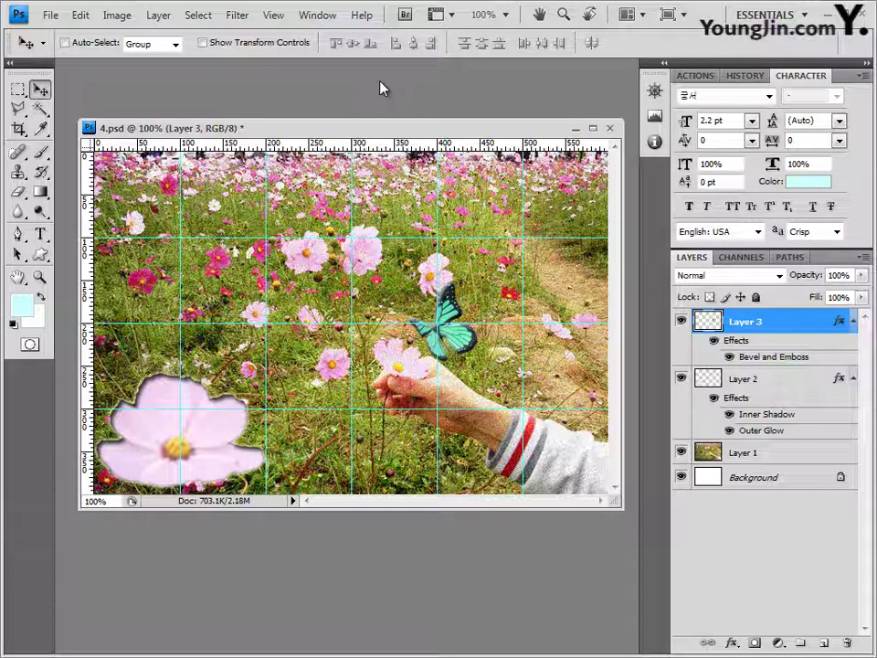
Step: Load the Animals custom shapes in place of the current set and draw a small snail shape layer just above the sleeve
{"action": "left_click", "coordinate": [41, 257]}
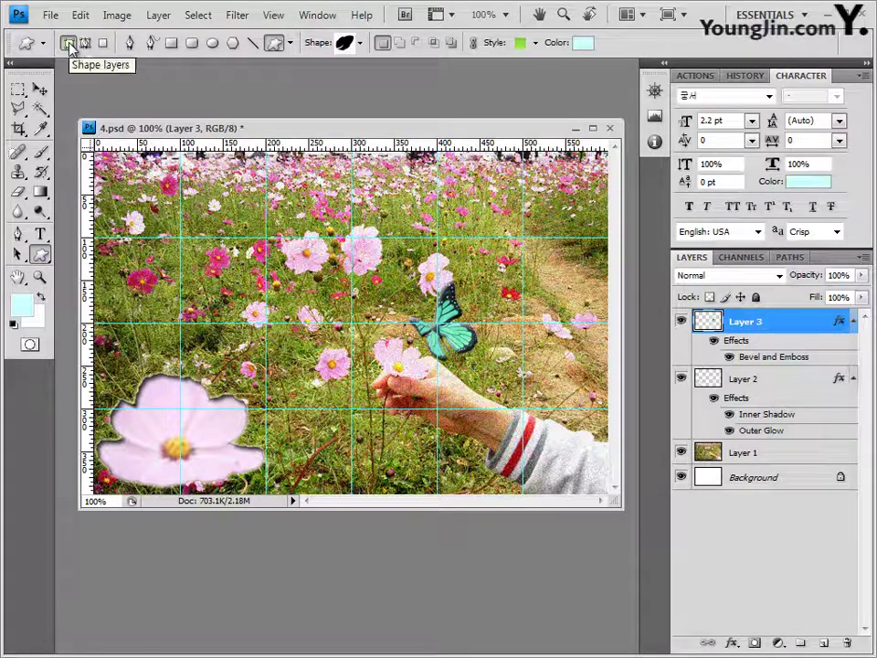
{"action": "left_click", "coordinate": [362, 44]}
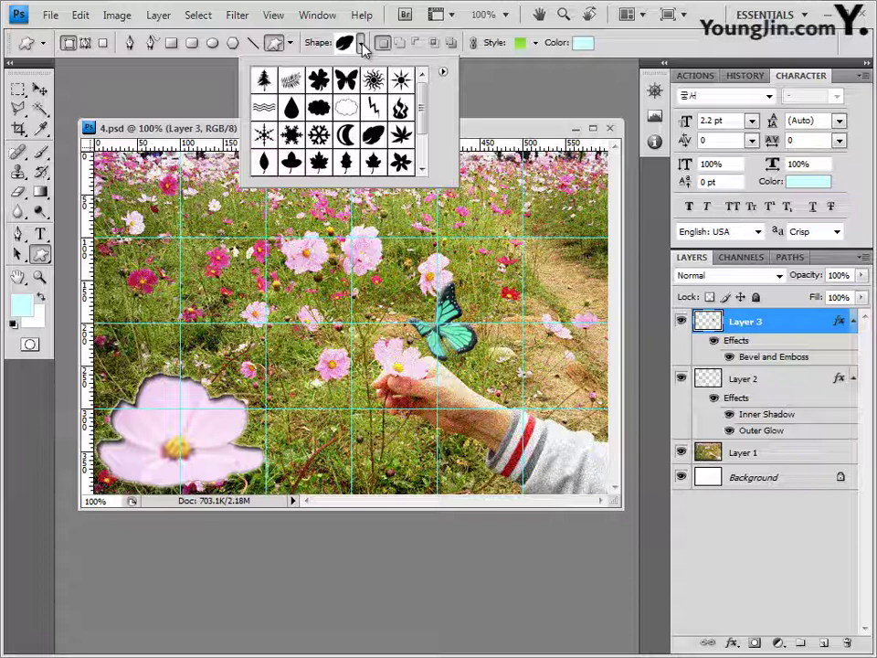
{"action": "left_click", "coordinate": [442, 72]}
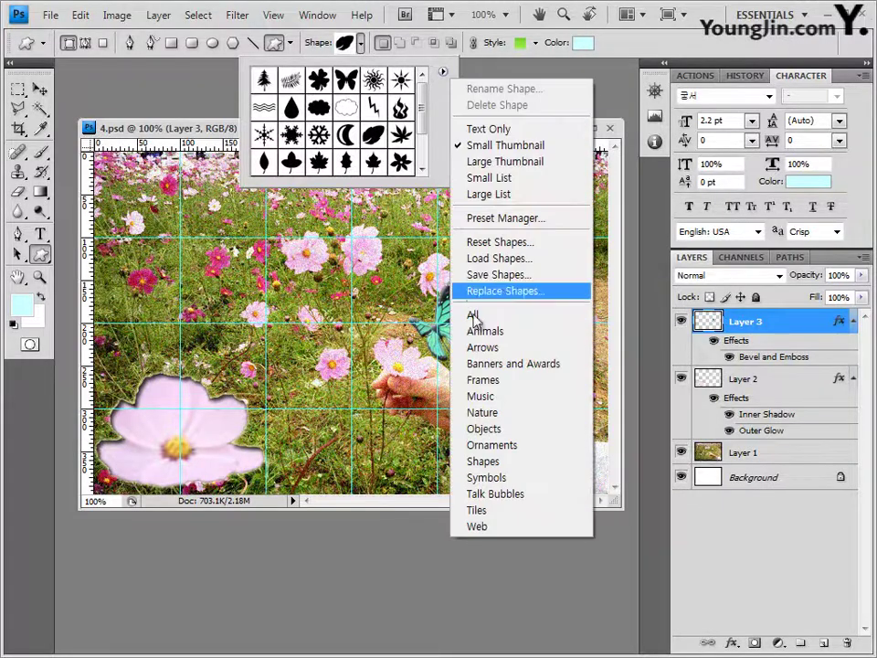
{"action": "left_click", "coordinate": [484, 331]}
{"action": "left_click", "coordinate": [411, 363]}
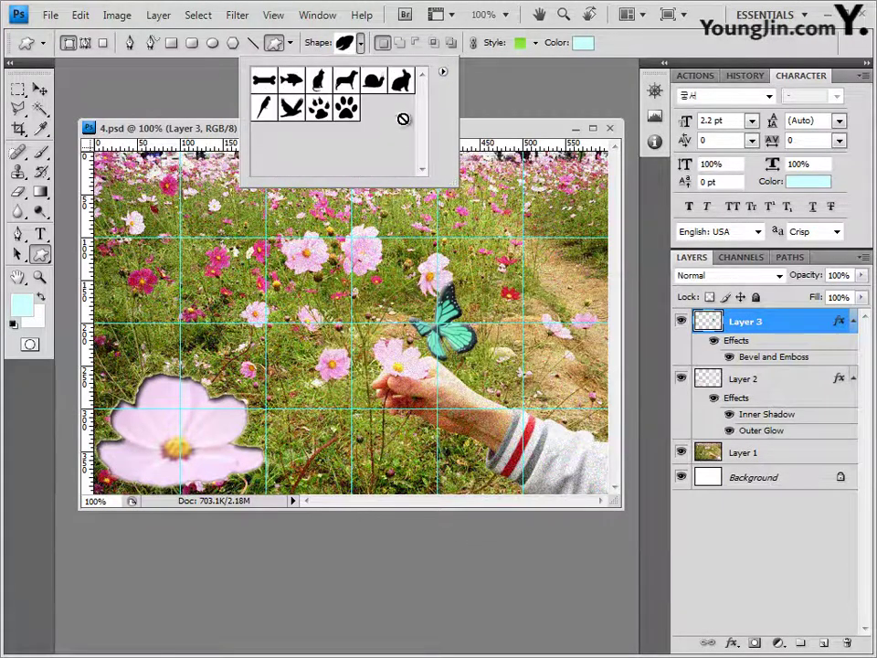
{"action": "left_click", "coordinate": [375, 82]}
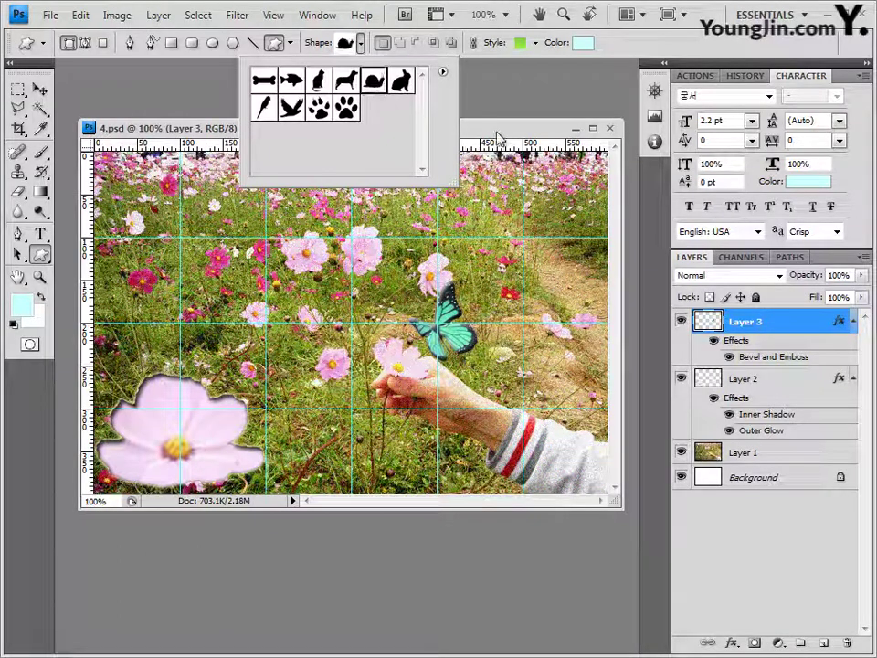
{"action": "left_click", "coordinate": [423, 231]}
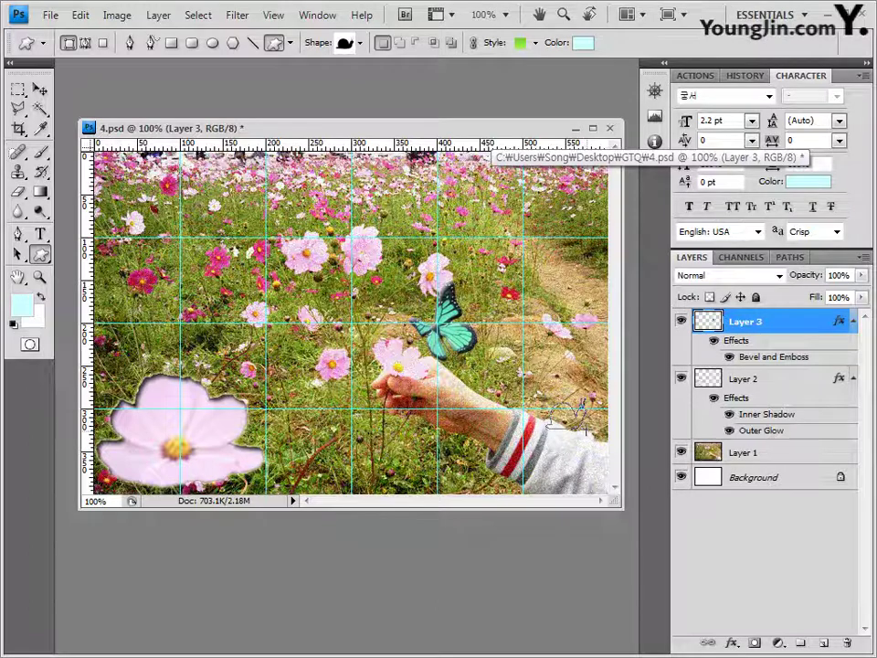
{"action": "left_click_drag", "start_coordinate": [546, 408], "coordinate": [587, 432]}
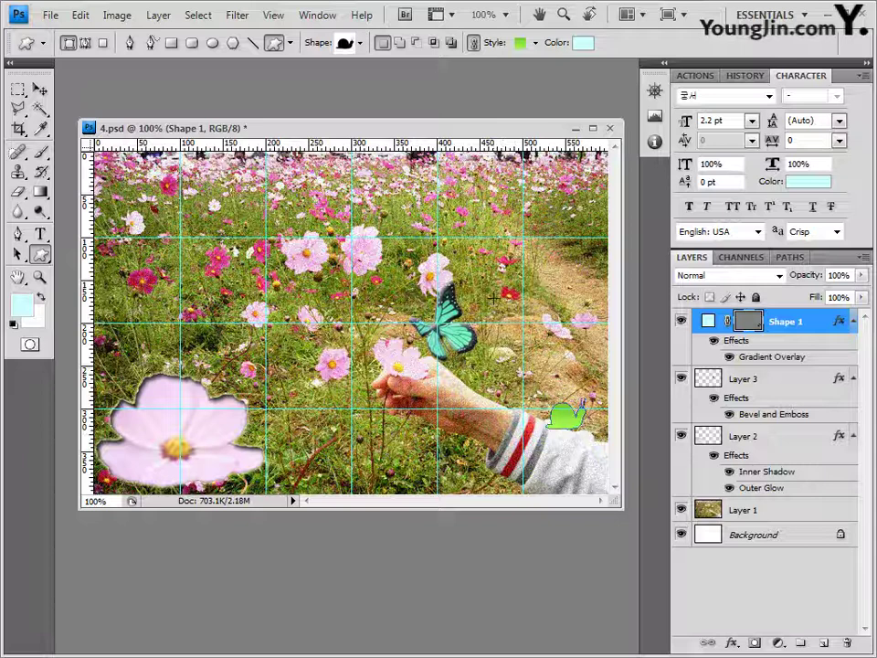
Step: Remove the preset style from the snail shape and set its fill colour to #ff3300
{"action": "left_click", "coordinate": [536, 43]}
{"action": "left_click", "coordinate": [440, 80]}
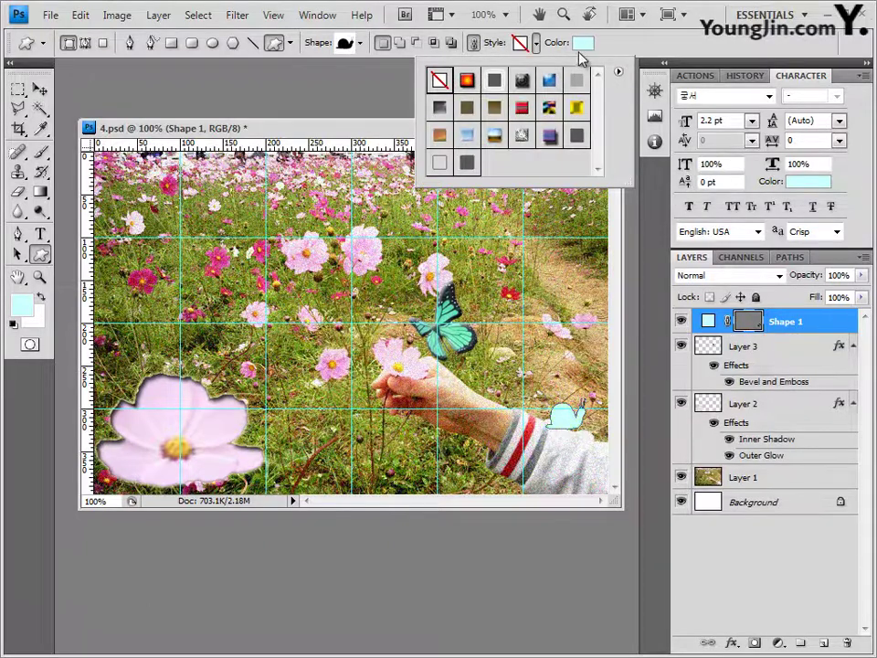
{"action": "left_click", "coordinate": [582, 43]}
{"action": "double_click", "coordinate": [501, 518]}
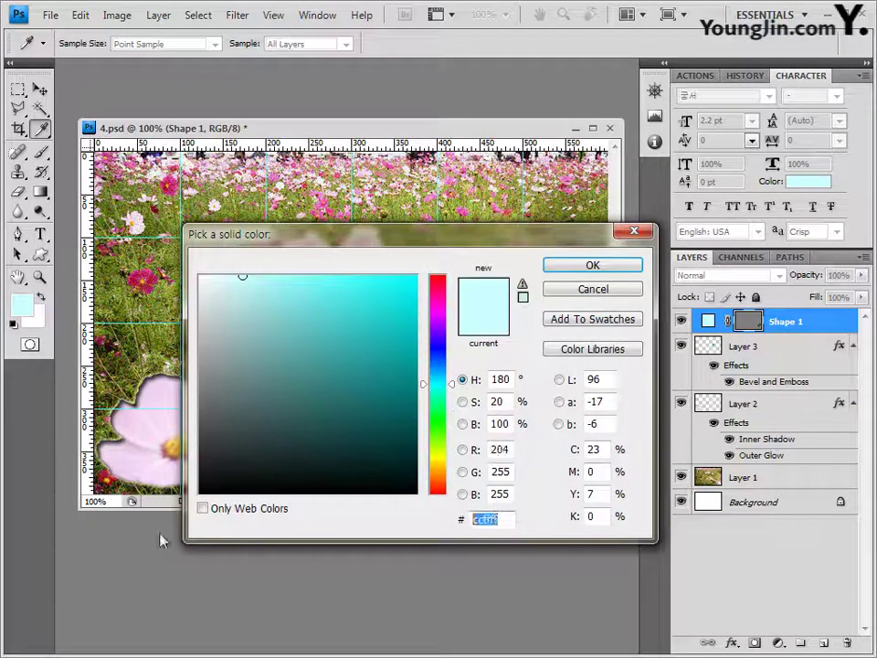
{"action": "type", "text": "ff3"}
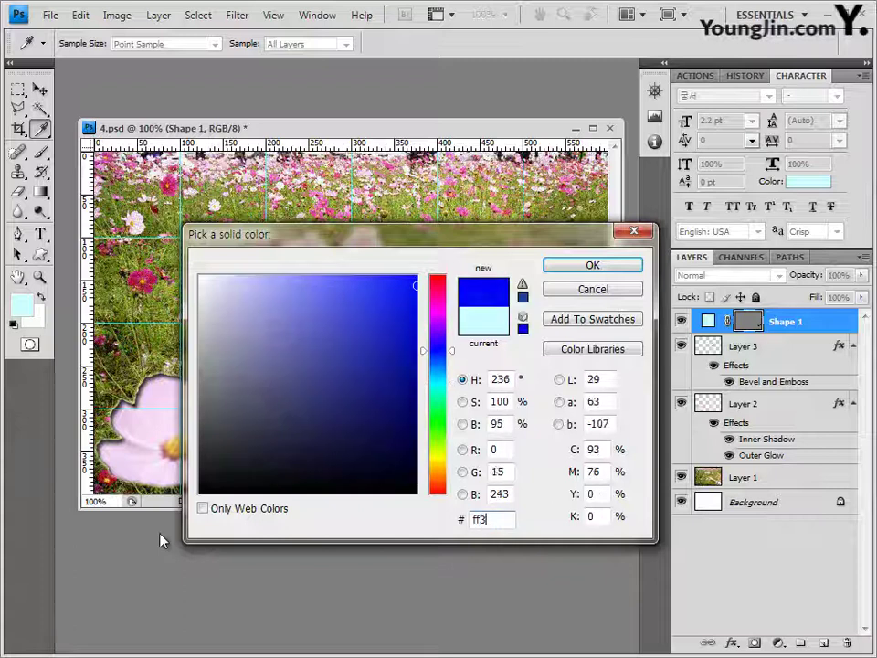
{"action": "type", "text": "300"}
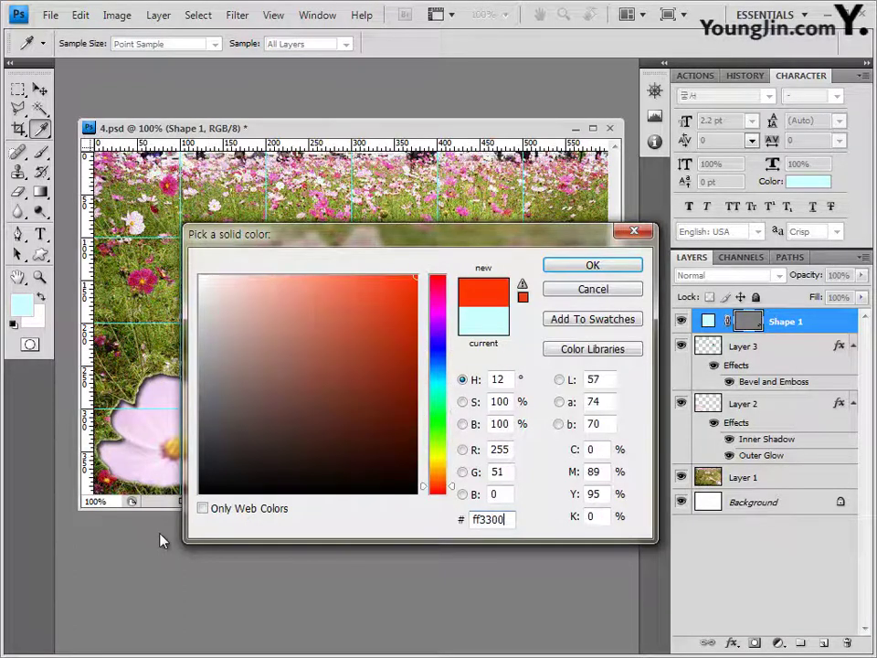
{"action": "left_click", "coordinate": [595, 265]}
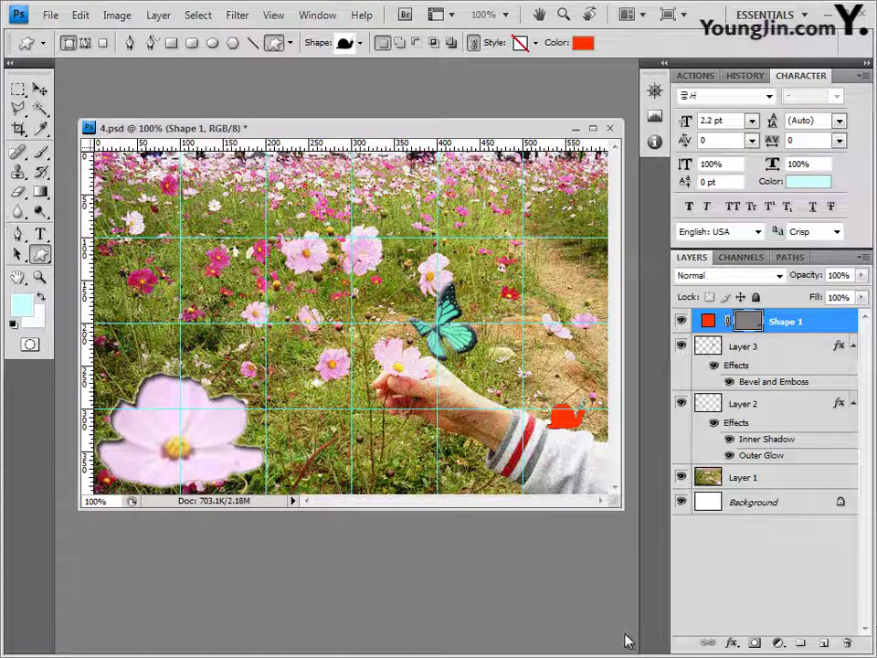
Step: Add a default Inner Bevel and a 2 px outside stroke in #ffffff to the snail shape
{"action": "left_click", "coordinate": [732, 643]}
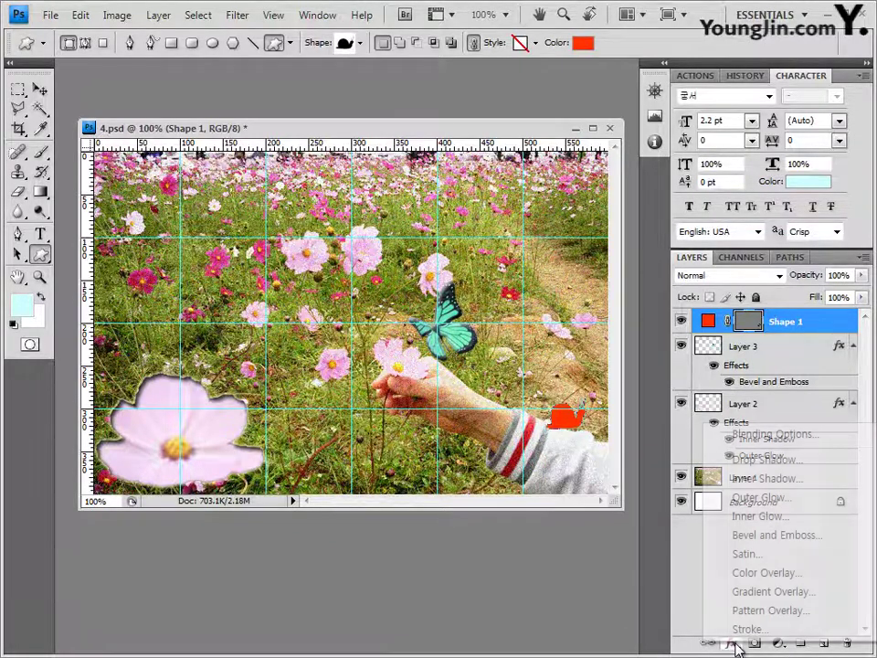
{"action": "left_click", "coordinate": [794, 536]}
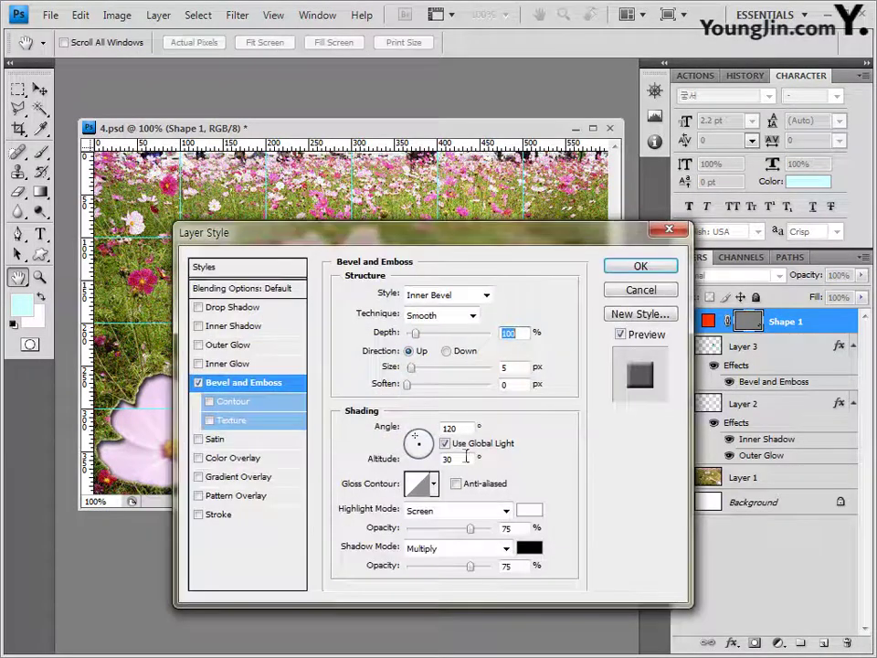
{"action": "left_click", "coordinate": [239, 517]}
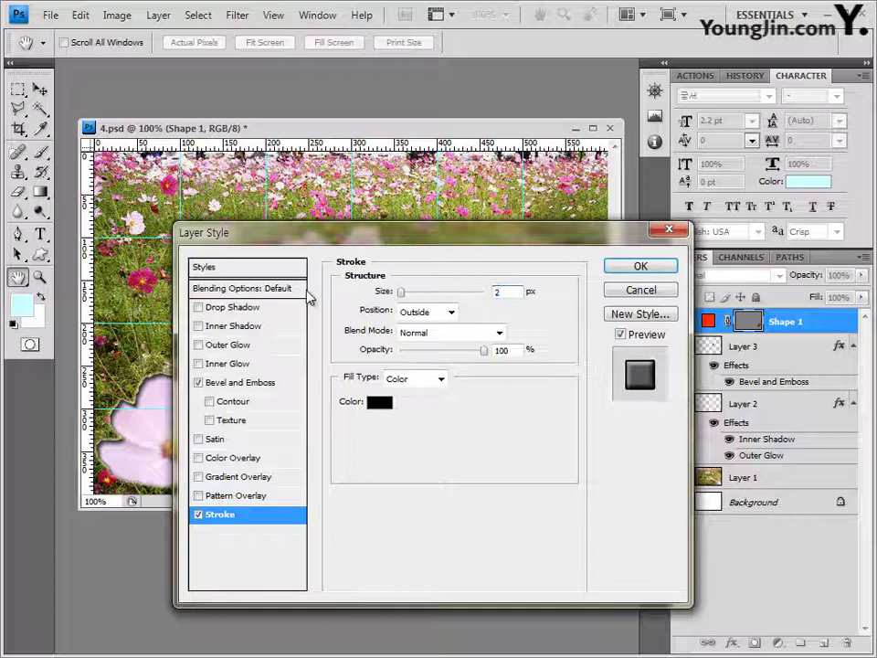
{"action": "left_click", "coordinate": [389, 402]}
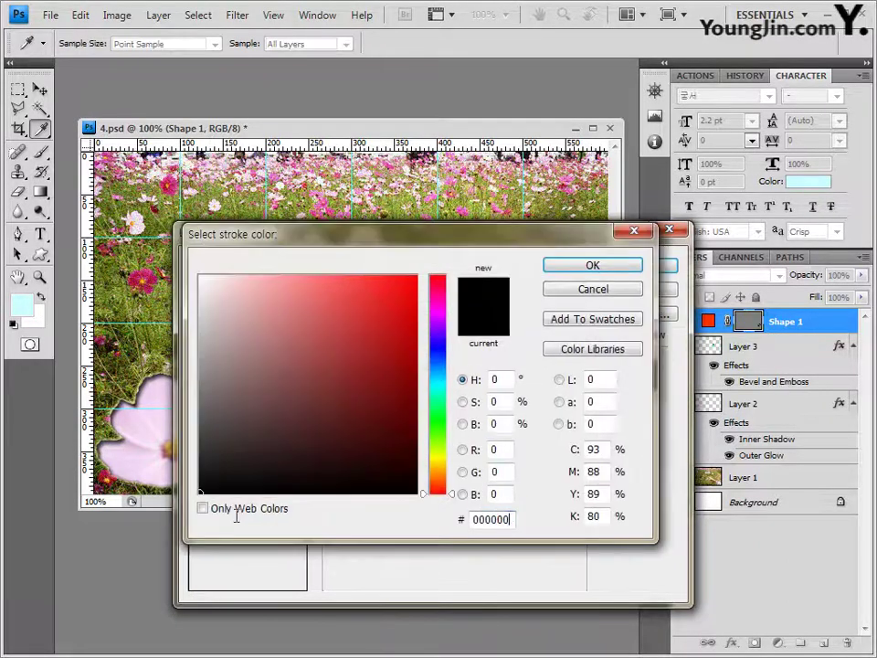
{"action": "type", "text": "ffffff"}
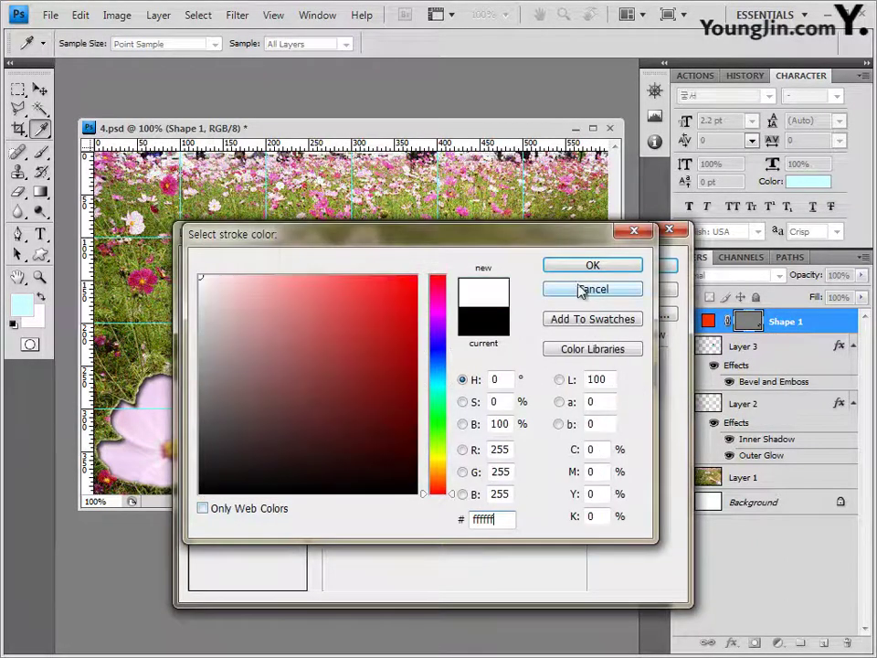
{"action": "left_click", "coordinate": [600, 267]}
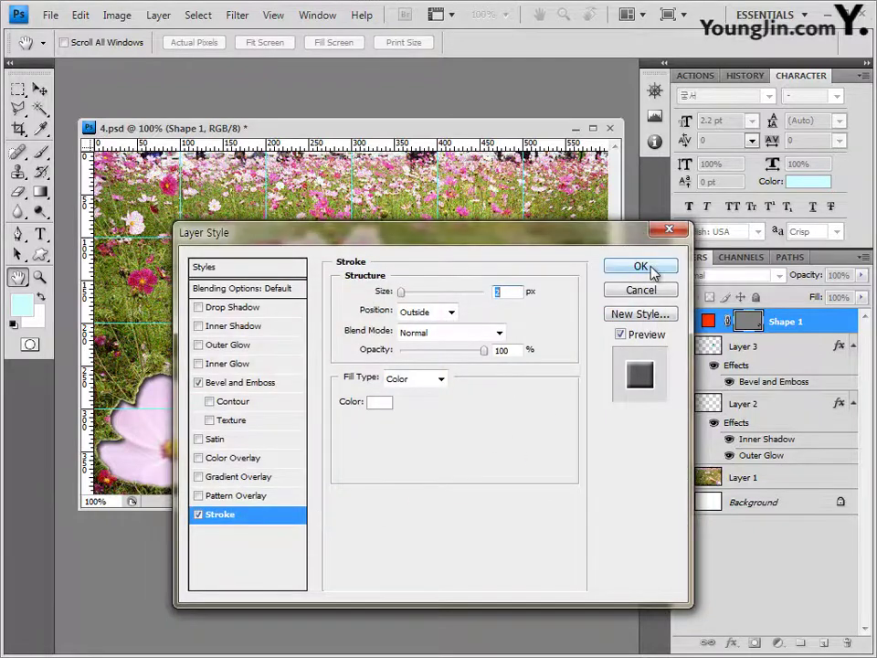
{"action": "left_click", "coordinate": [643, 267]}
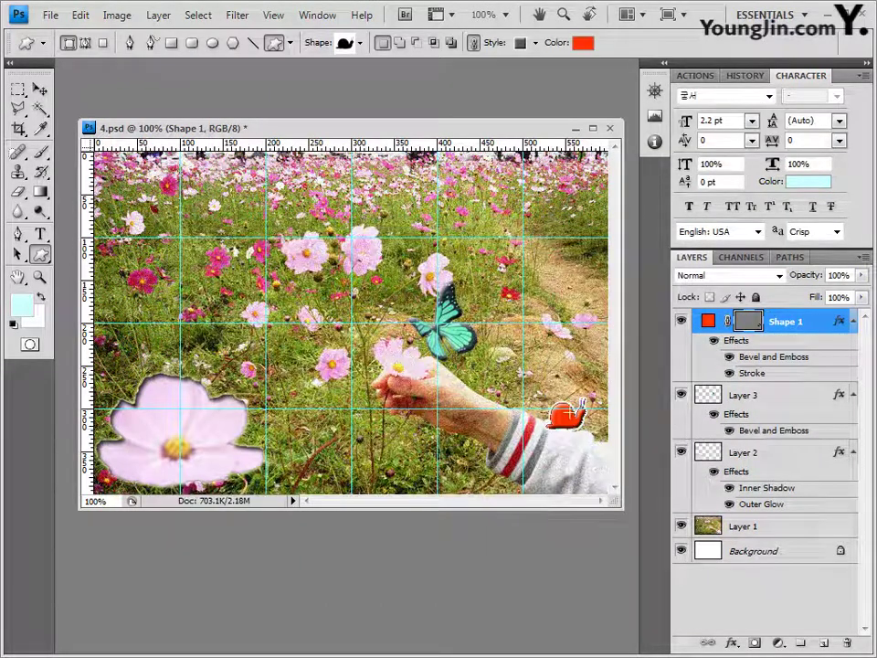
Step: Mirror the snail shape horizontally, scale it to about 95% by 94%, and tilt it about 13° along the sleeve's upper edge
{"action": "key", "text": "ctrl+t"}
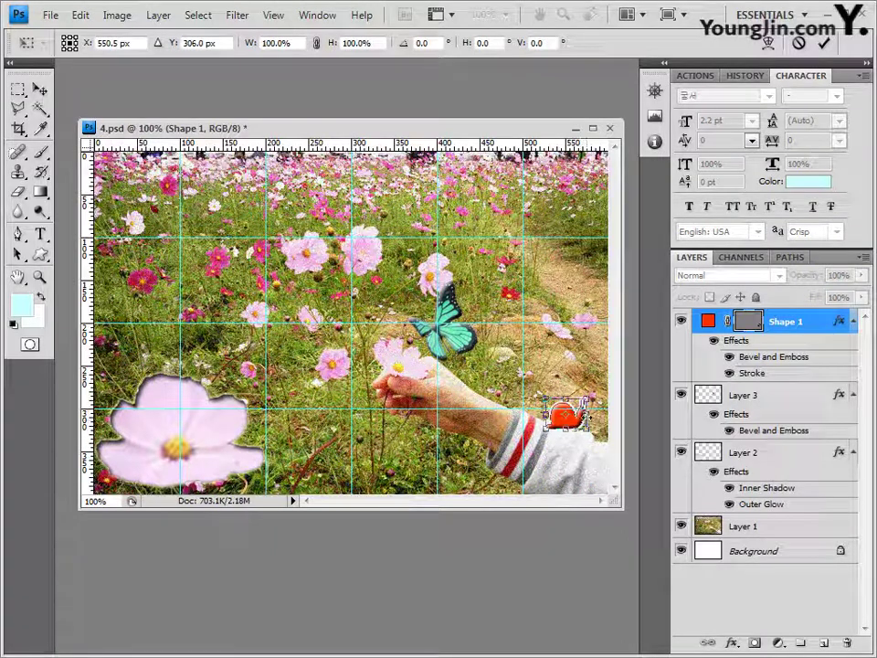
{"action": "left_click_drag", "start_coordinate": [589, 416], "coordinate": [535, 422]}
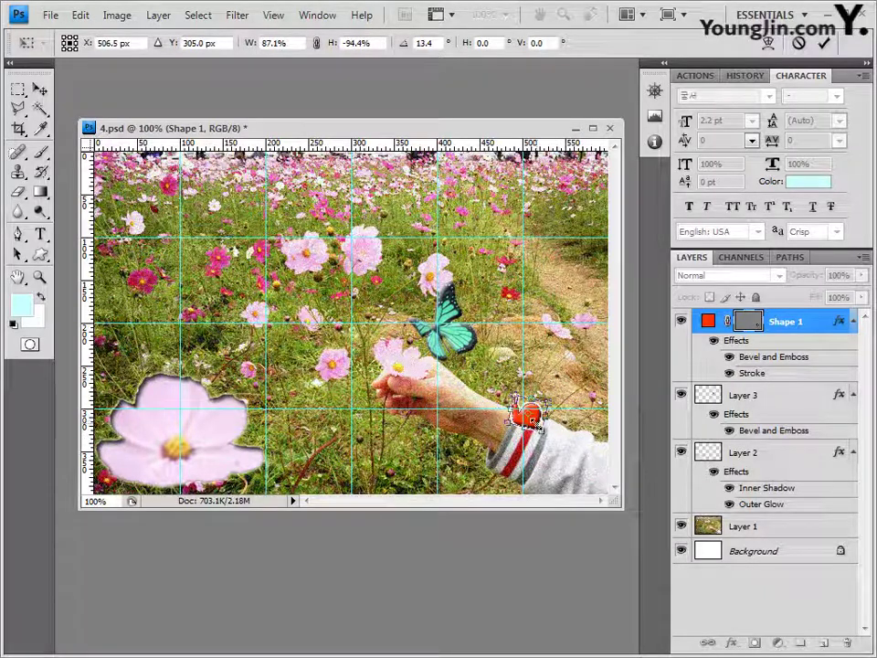
{"action": "mouse_move", "coordinate": [538, 425]}
{"action": "left_mouse_down"}
{"action": "mouse_move", "coordinate": [576, 428]}
{"action": "mouse_move", "coordinate": [539, 415]}
{"action": "mouse_move", "coordinate": [544, 408]}
{"action": "left_mouse_up"}
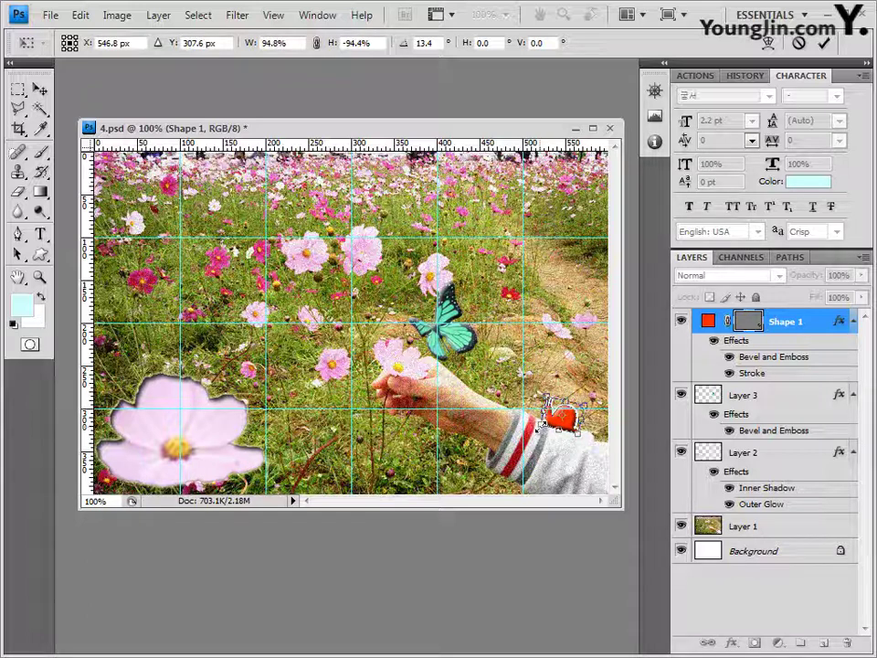
{"action": "key", "text": "Return"}
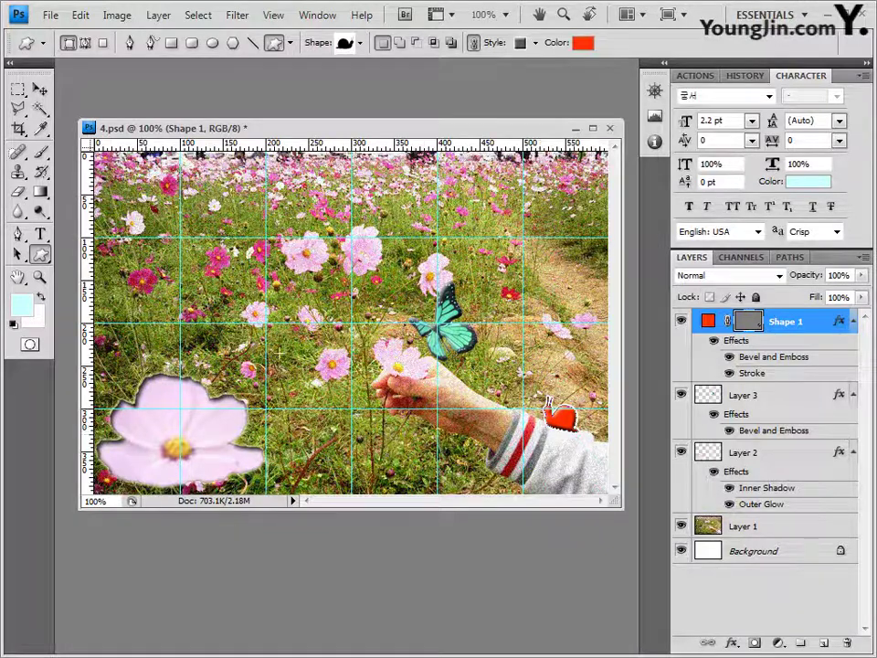
Step: Load the Nature custom shapes in place of the current set and draw a large maple leaf shape layer above the snail, over the dirt path
{"action": "left_click", "coordinate": [362, 44]}
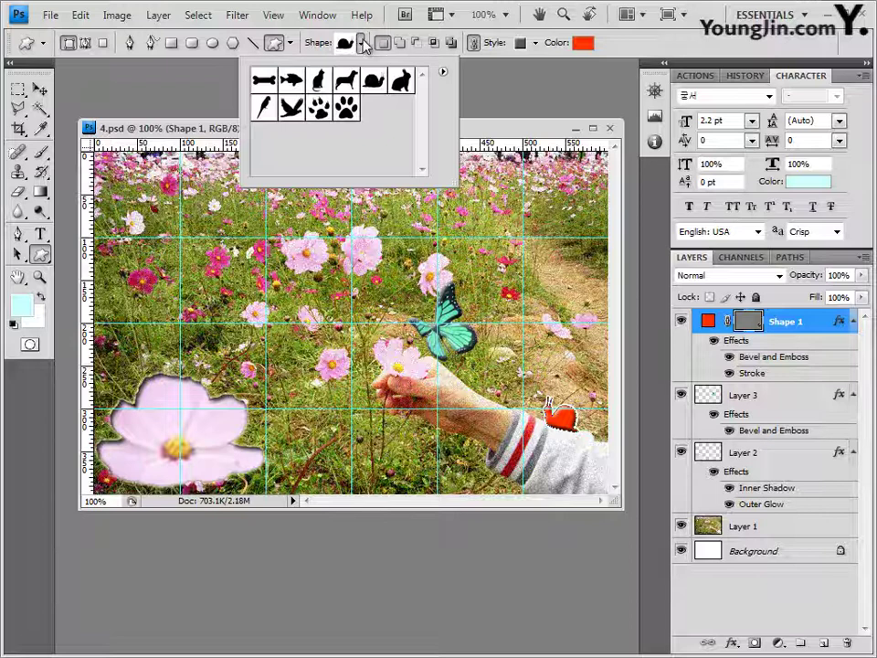
{"action": "left_click", "coordinate": [443, 74]}
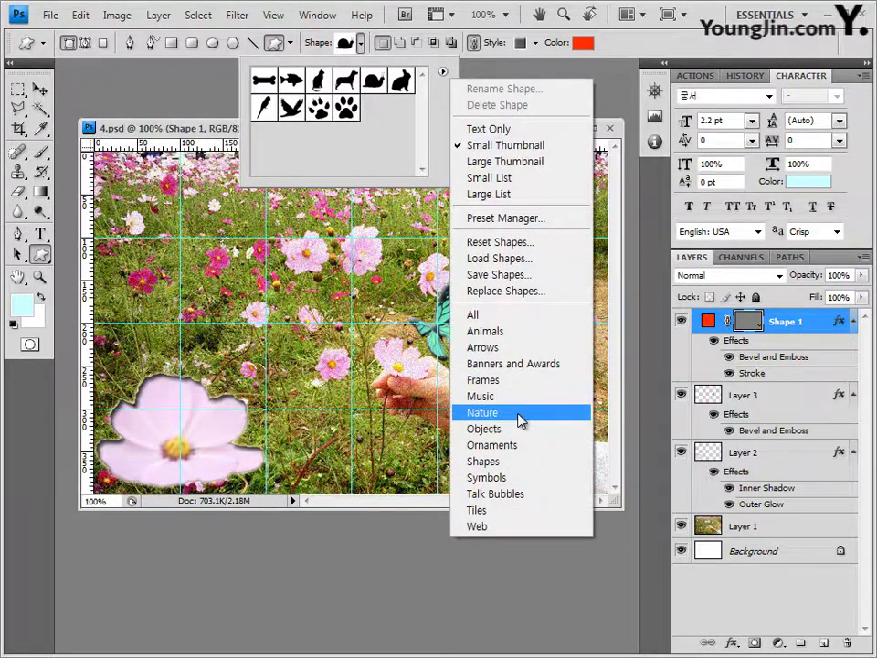
{"action": "left_click", "coordinate": [518, 418]}
{"action": "left_click", "coordinate": [411, 366]}
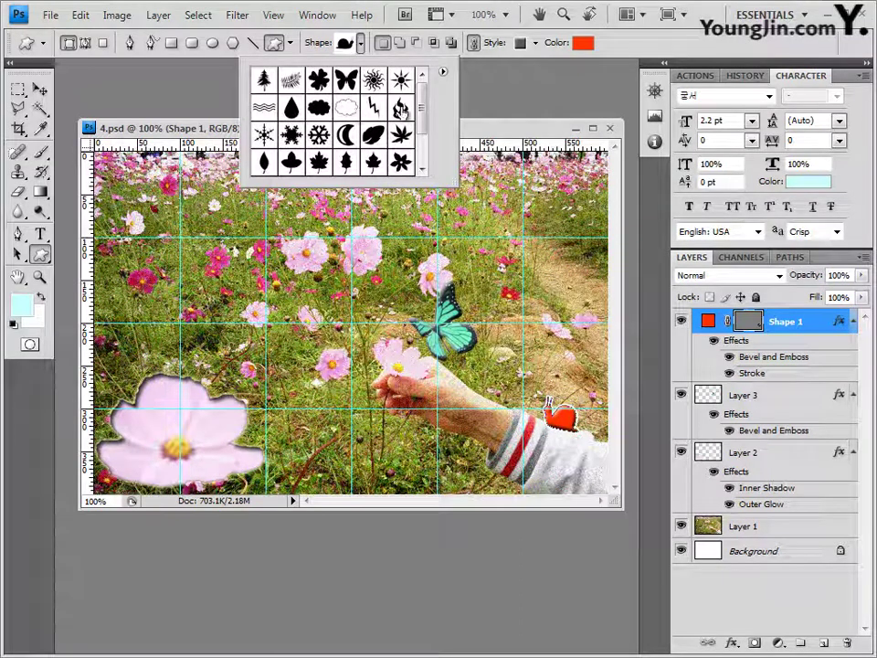
{"action": "left_click_drag", "start_coordinate": [420, 118], "coordinate": [421, 161]}
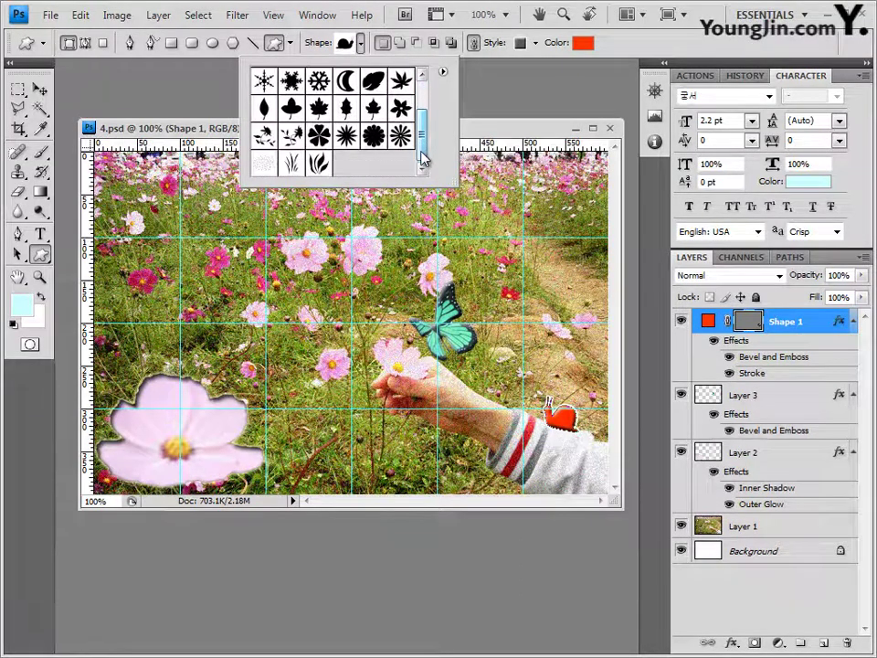
{"action": "left_click", "coordinate": [328, 110]}
{"action": "left_click", "coordinate": [502, 137]}
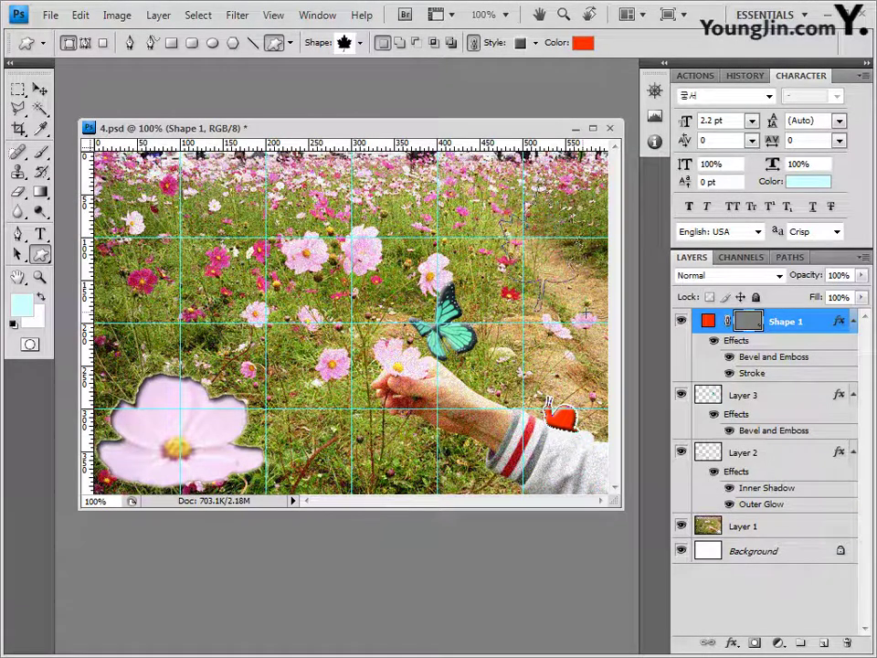
{"action": "left_click_drag", "start_coordinate": [498, 196], "coordinate": [590, 313]}
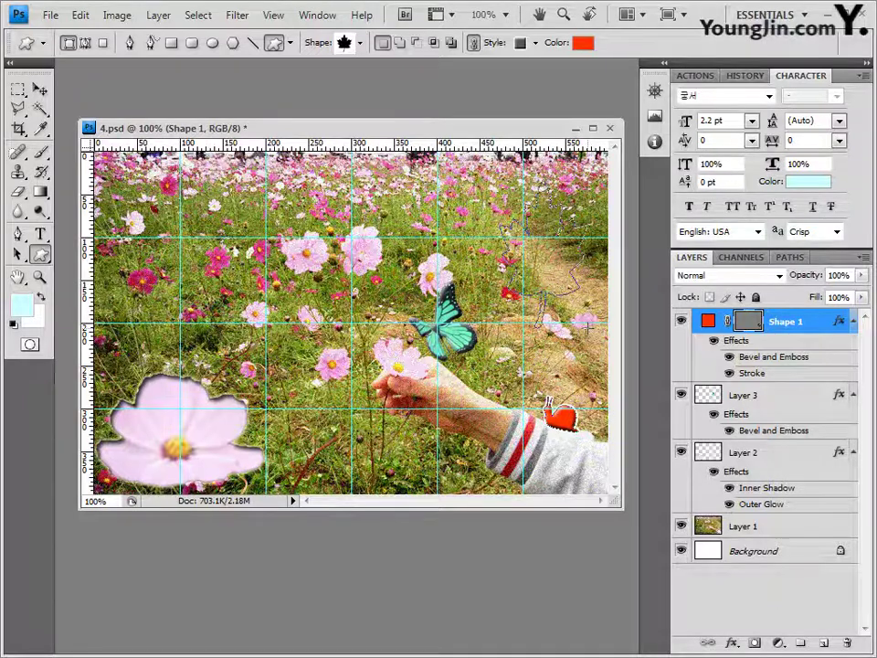
{"action": "left_click_drag", "start_coordinate": [589, 313], "coordinate": [590, 314]}
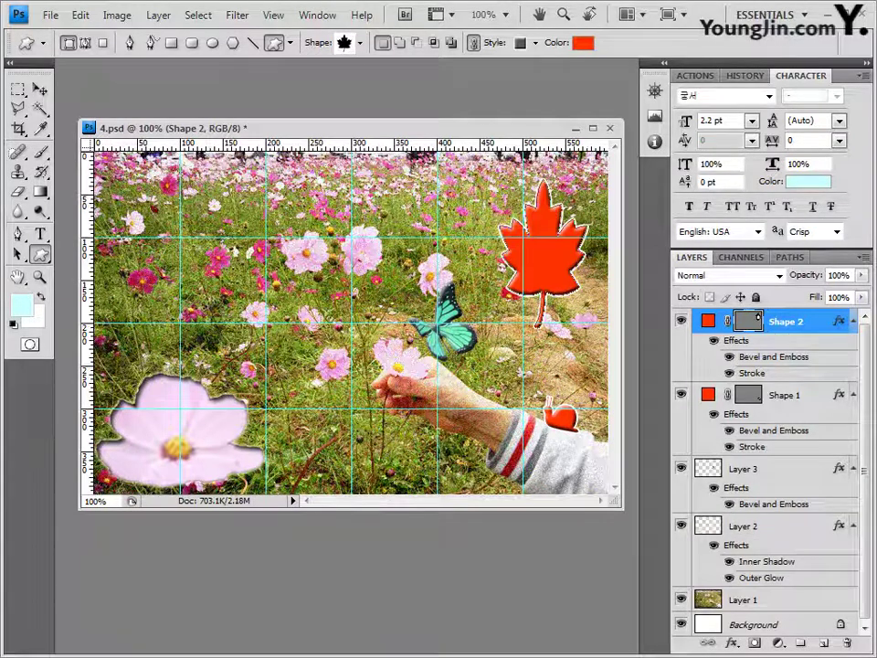
Step: Replace the maple leaf's preset style with a 3 px outside stroke in #ffffff and a default Drop Shadow
{"action": "left_click", "coordinate": [536, 42]}
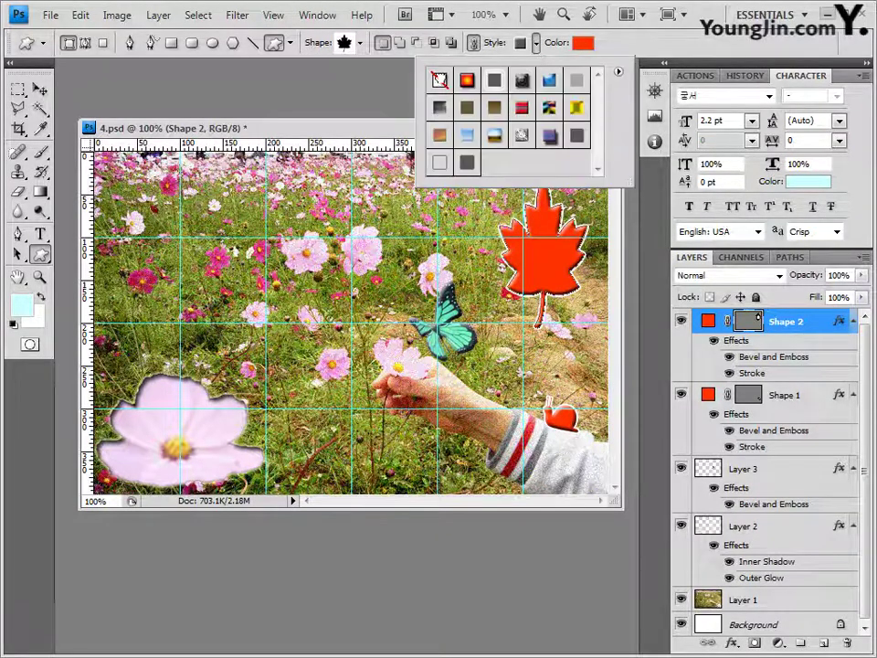
{"action": "left_click", "coordinate": [439, 80]}
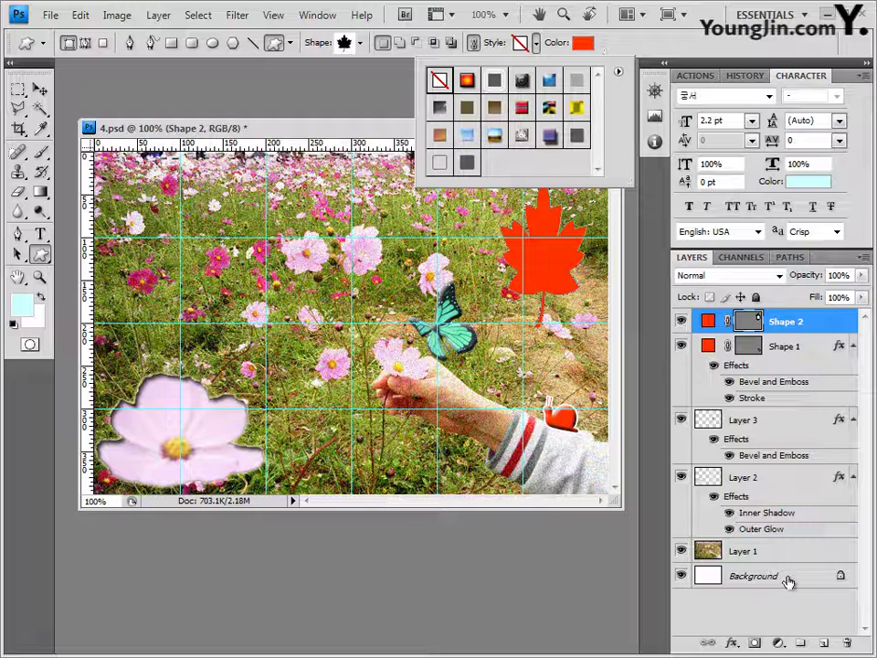
{"action": "left_click", "coordinate": [734, 644]}
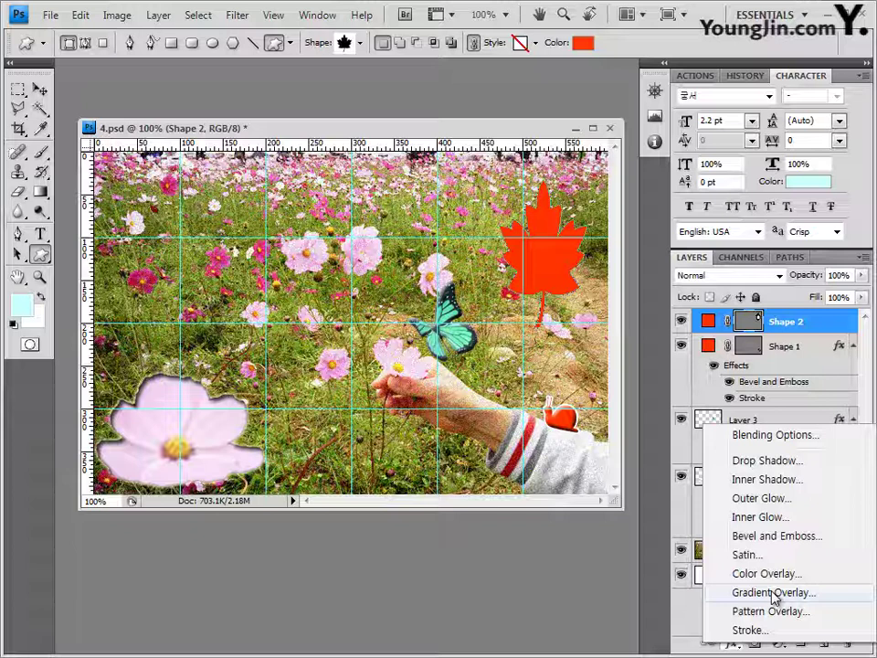
{"action": "left_click", "coordinate": [722, 630]}
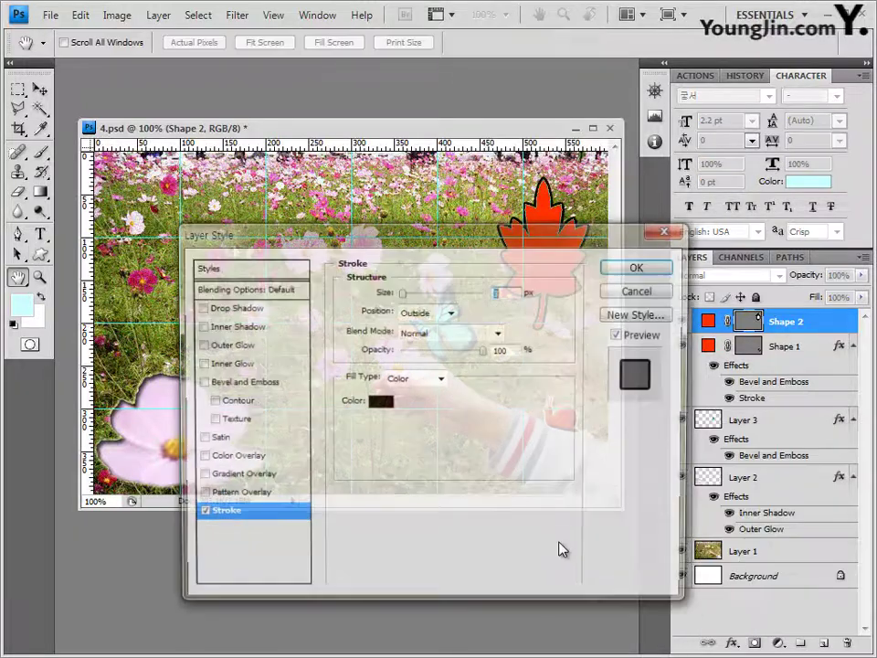
{"action": "left_click", "coordinate": [378, 402]}
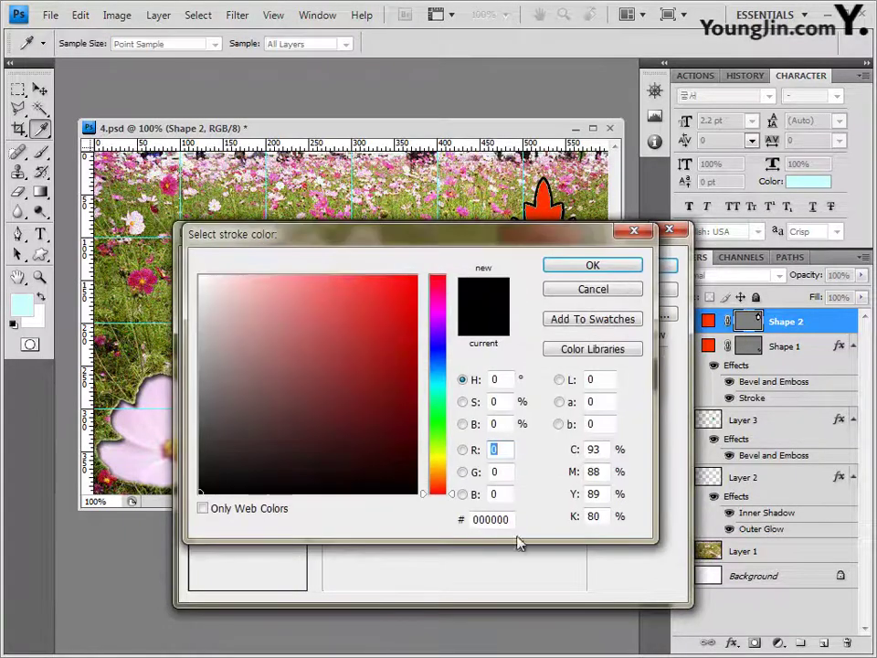
{"action": "left_click_drag", "start_coordinate": [513, 520], "coordinate": [479, 519]}
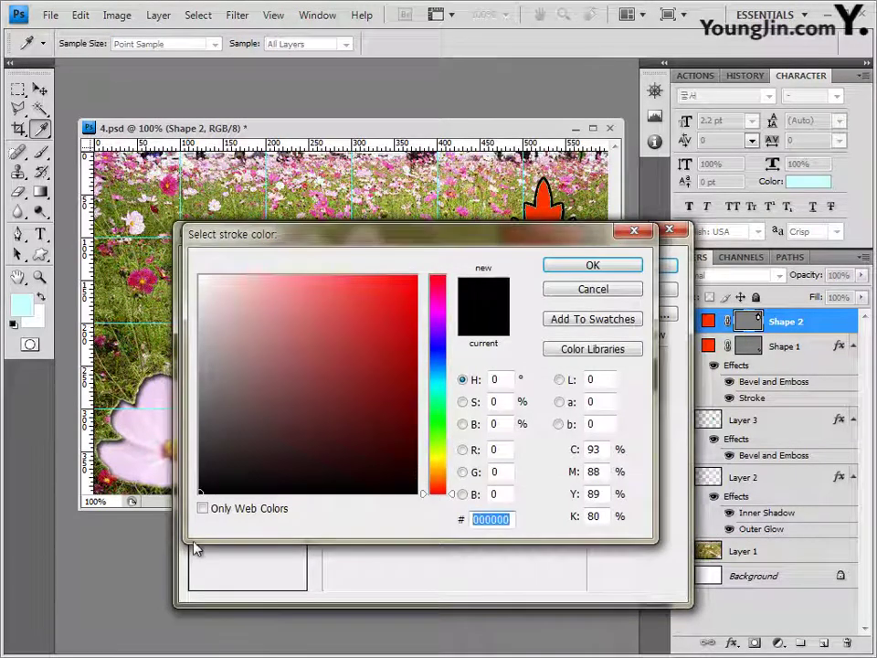
{"action": "type", "text": "ffffff"}
{"action": "left_click", "coordinate": [593, 268]}
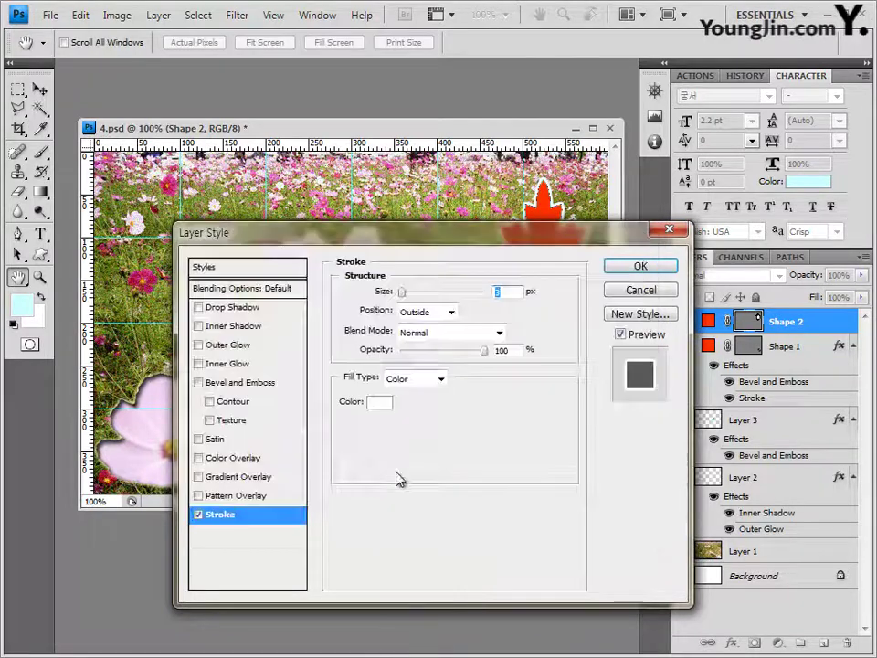
{"action": "left_click", "coordinate": [234, 307]}
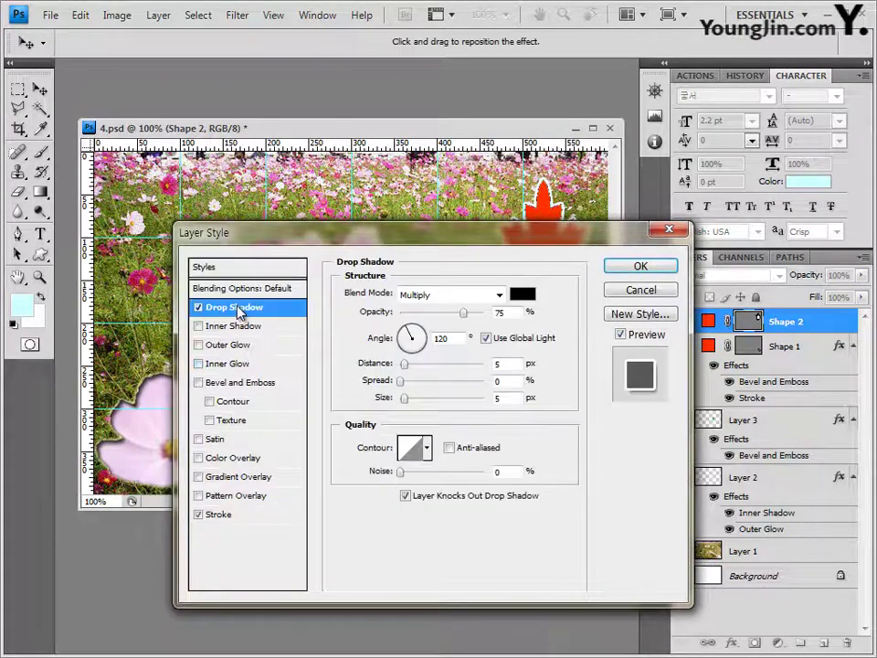
{"action": "left_click", "coordinate": [641, 267]}
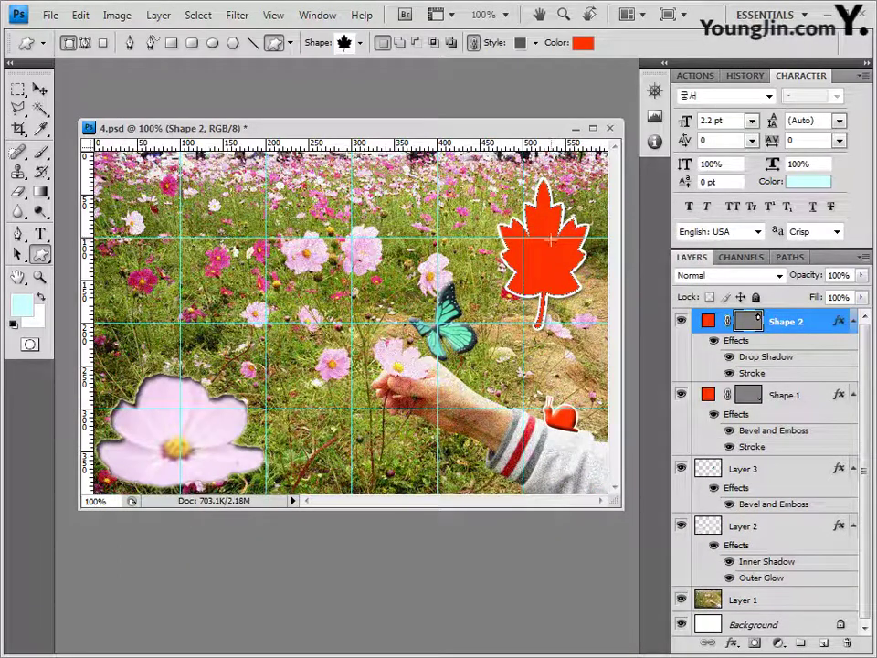
Step: Rotate the maple leaf about 8°, scale it to about 115% by 104%, and shift it slightly towards the butterfly
{"action": "key", "text": "ctrl+t"}
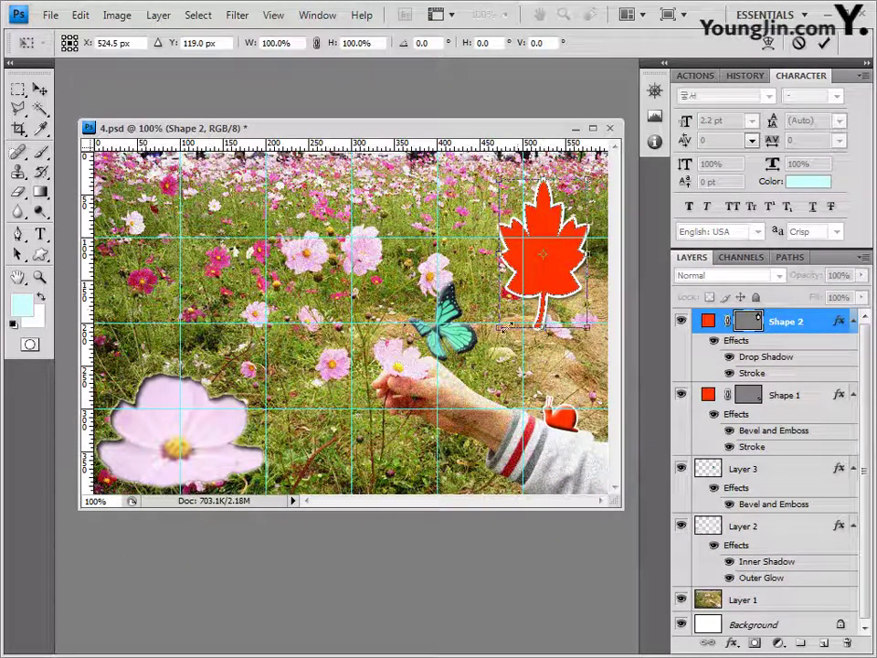
{"action": "left_click_drag", "start_coordinate": [485, 331], "coordinate": [490, 243]}
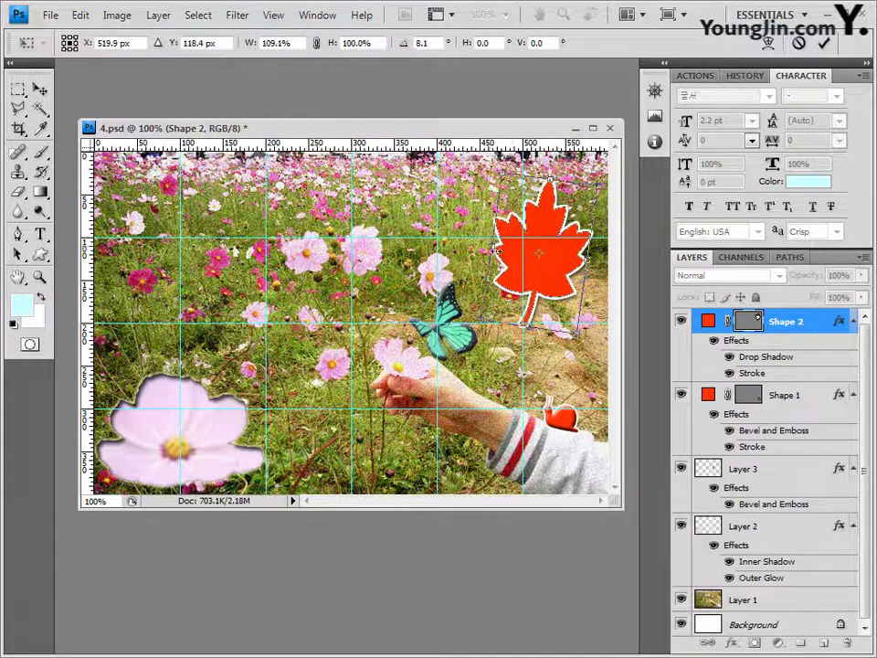
{"action": "left_click_drag", "start_coordinate": [555, 284], "coordinate": [547, 288]}
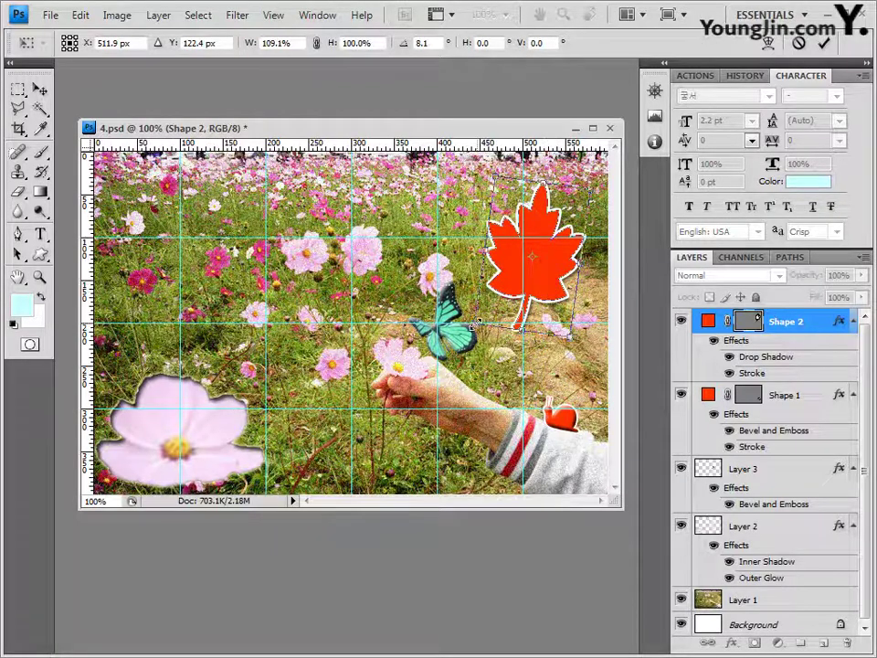
{"action": "left_click_drag", "start_coordinate": [497, 328], "coordinate": [492, 333]}
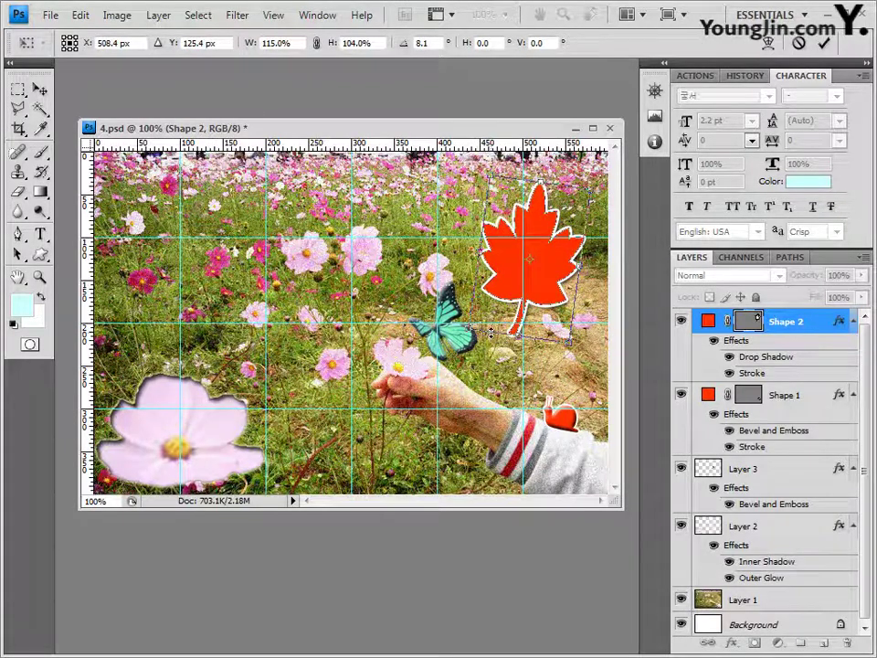
{"action": "key", "text": "Return"}
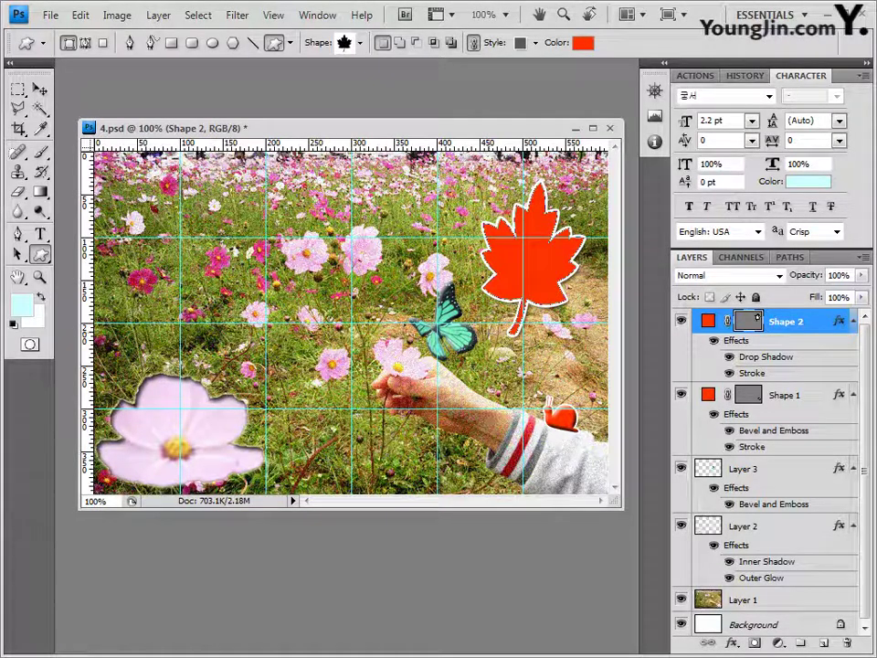
Step: Open the image 2급-12.JPG from the 기출문제05 folder in Photoshop and activate the Move tool
{"action": "key", "text": "alt+Tab"}
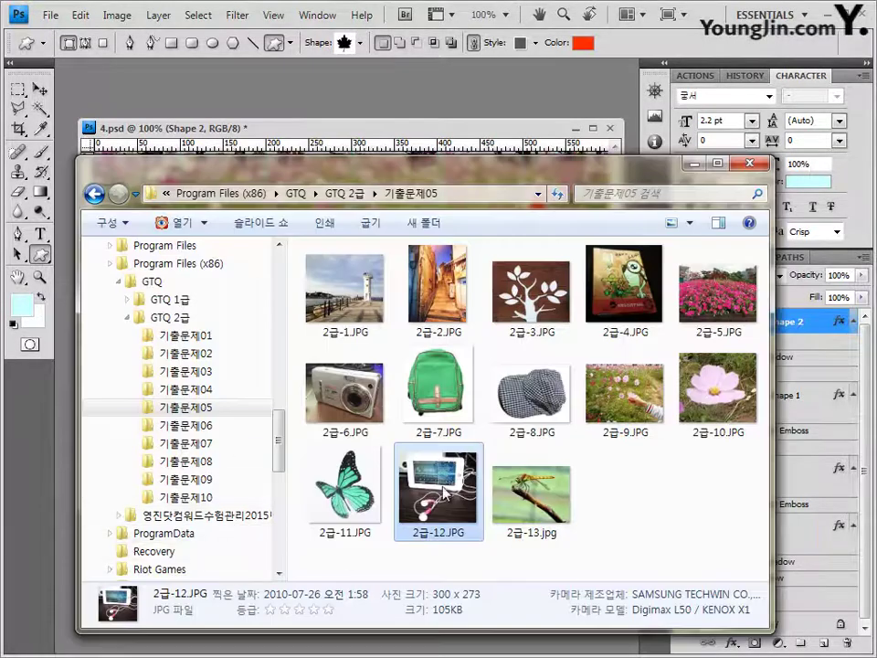
{"action": "left_click_drag", "start_coordinate": [439, 484], "coordinate": [337, 102]}
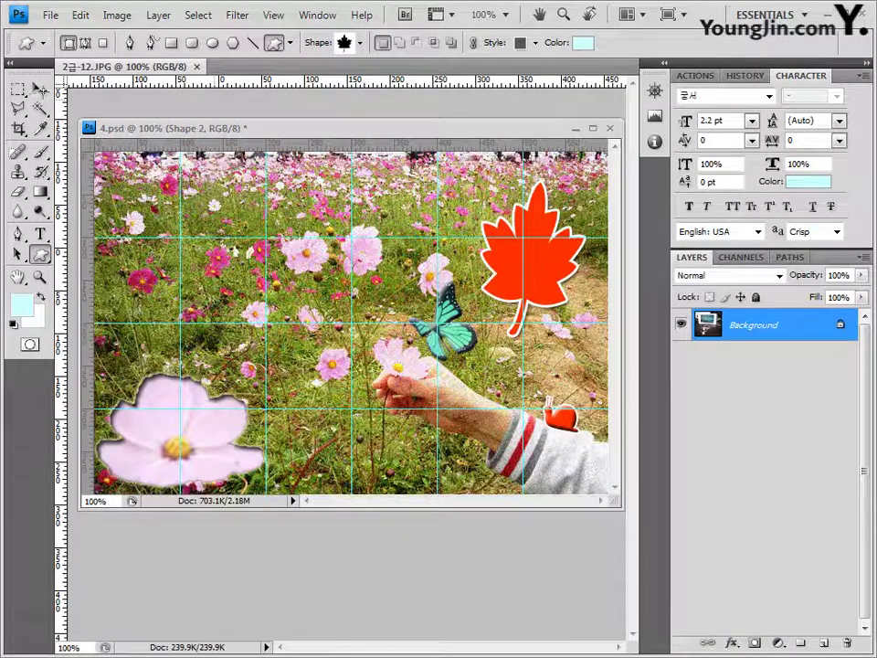
{"action": "key", "text": "v"}
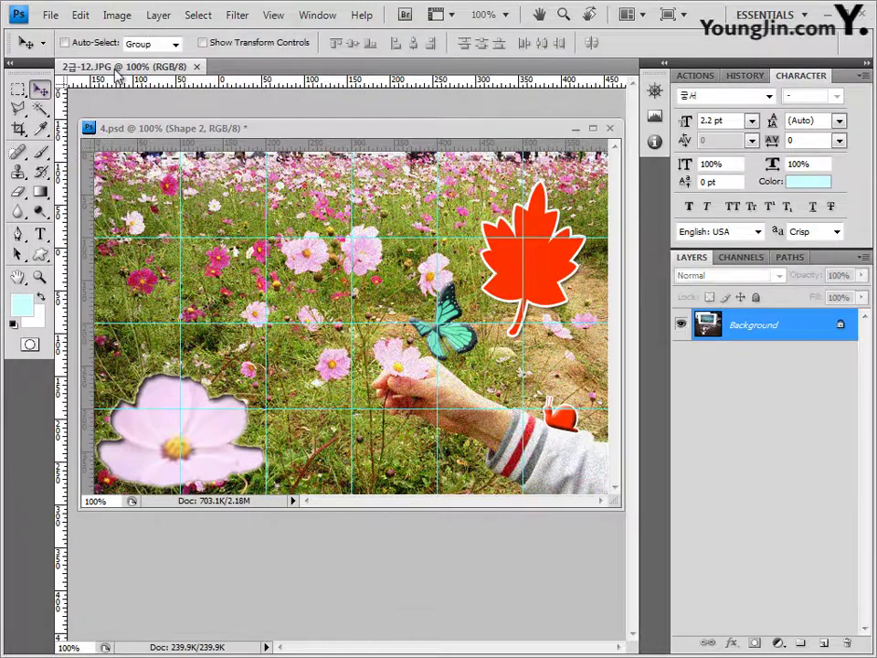
Step: Copy the entire 2급-12.JPG image into 4.psd as a new layer over the maple leaf and close the source image
{"action": "left_click_drag", "start_coordinate": [91, 66], "coordinate": [378, 294]}
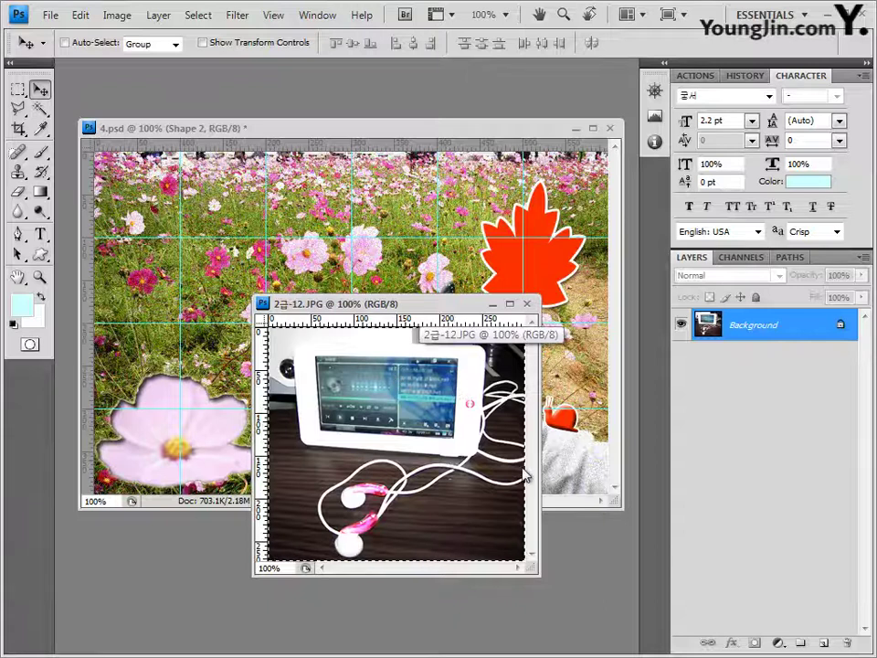
{"action": "key", "text": "ctrl+a"}
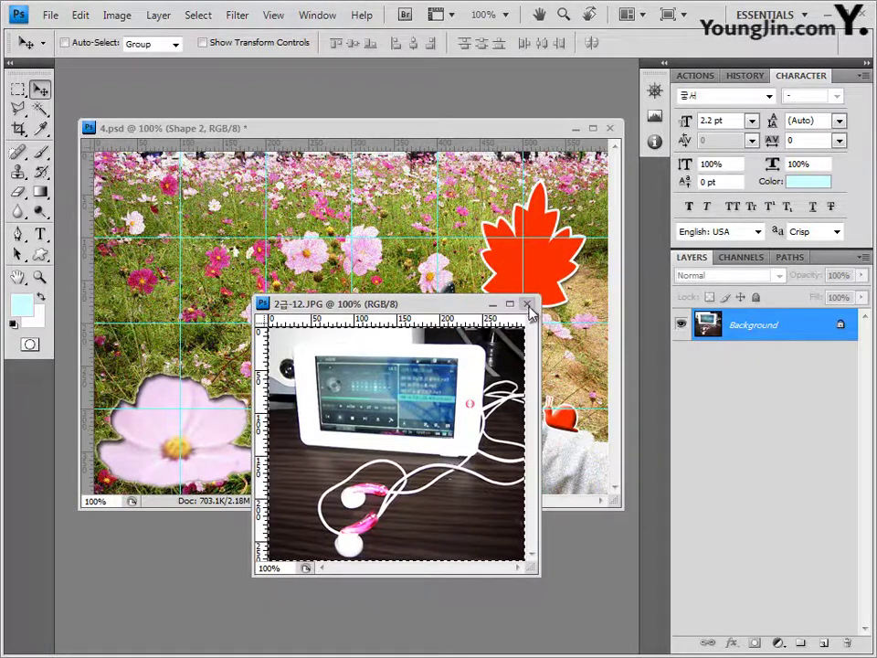
{"action": "left_click_drag", "start_coordinate": [528, 306], "coordinate": [449, 229]}
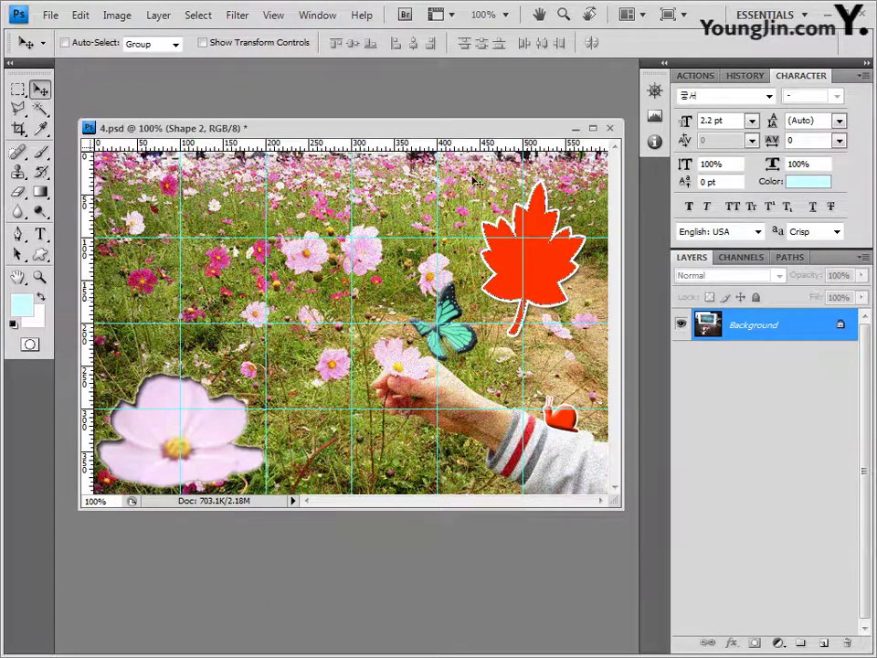
{"action": "left_click_drag", "start_coordinate": [403, 308], "coordinate": [528, 285]}
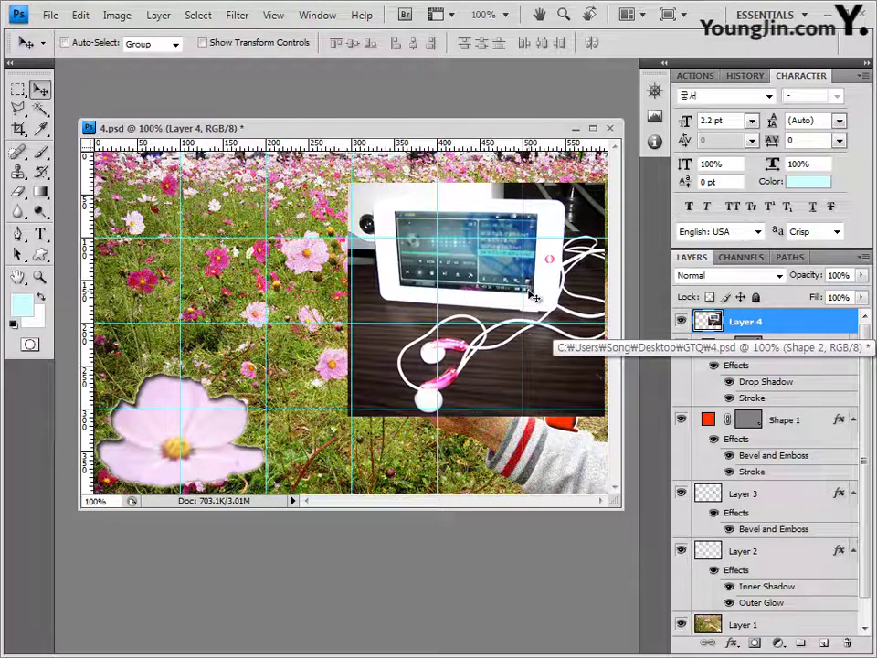
Step: Scale the pasted media player image proportionally to about 57% and position it over the maple leaf
{"action": "key", "text": "ctrl+t"}
{"action": "left_click_drag", "start_coordinate": [350, 184], "coordinate": [484, 224]}
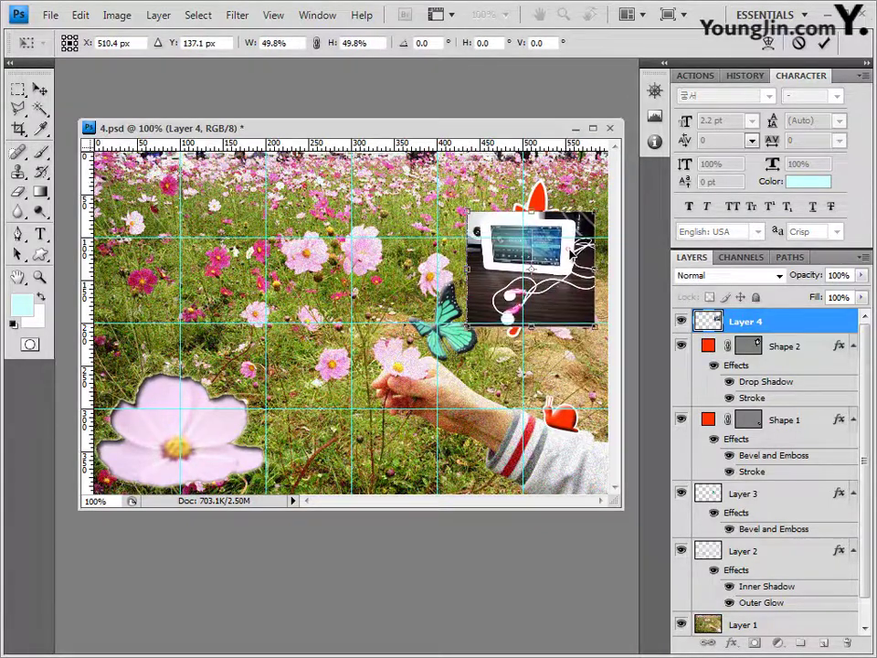
{"action": "left_click_drag", "start_coordinate": [532, 269], "coordinate": [536, 234]}
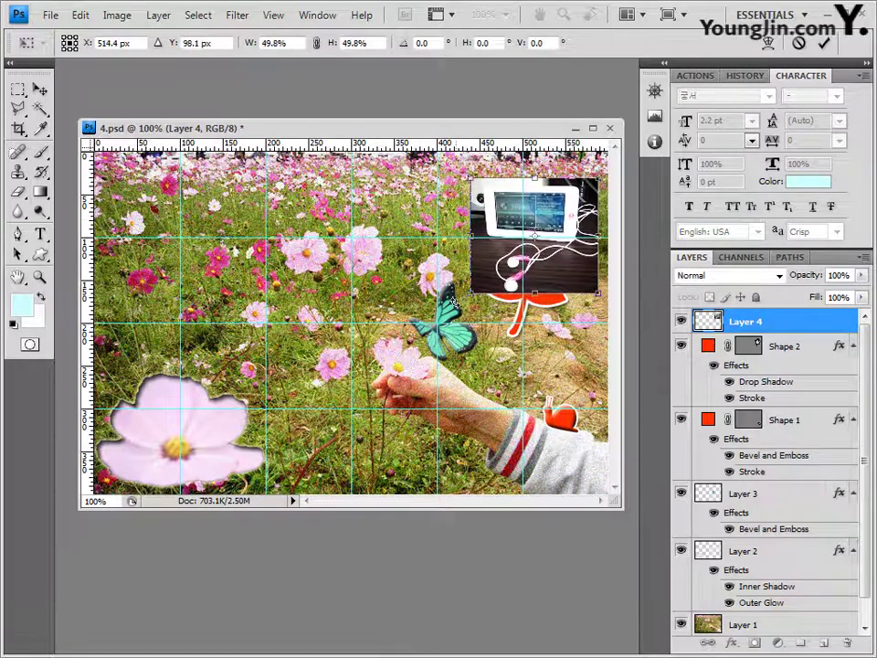
{"action": "left_click_drag", "start_coordinate": [473, 297], "coordinate": [451, 310]}
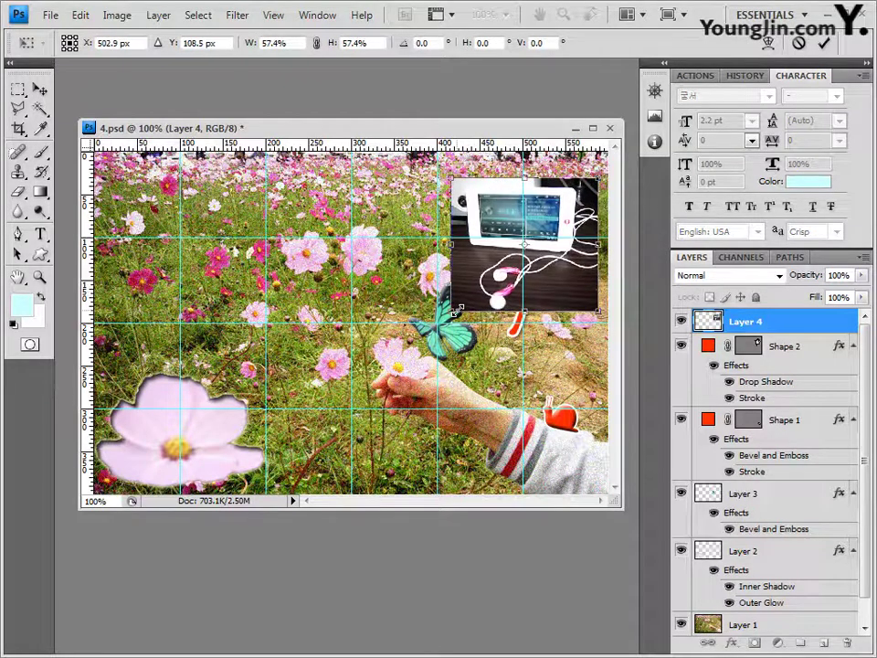
{"action": "mouse_move", "coordinate": [518, 299]}
{"action": "left_mouse_down"}
{"action": "mouse_move", "coordinate": [535, 301]}
{"action": "mouse_move", "coordinate": [526, 303]}
{"action": "left_mouse_up"}
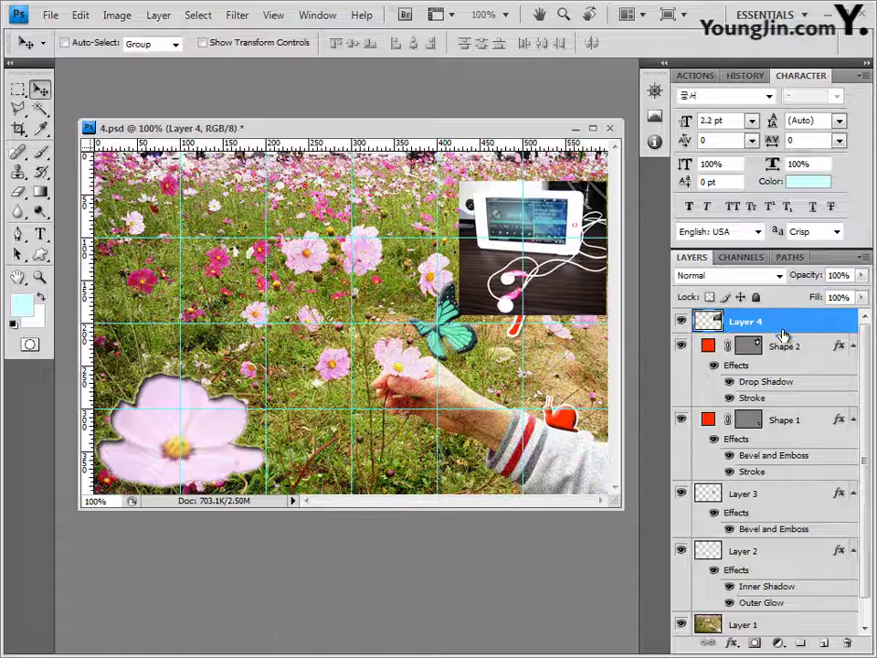
Step: Clip the media player image layer to the maple leaf shape layer and nudge the image slightly down
{"action": "left_click_drag", "start_coordinate": [773, 326], "coordinate": [793, 335]}
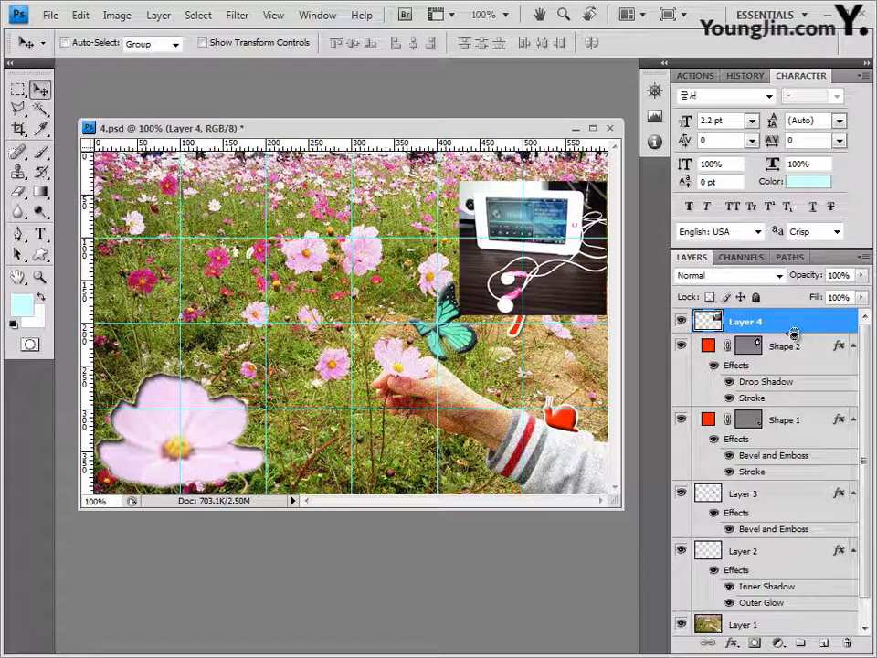
{"action": "left_click", "coordinate": [793, 334], "text": "alt"}
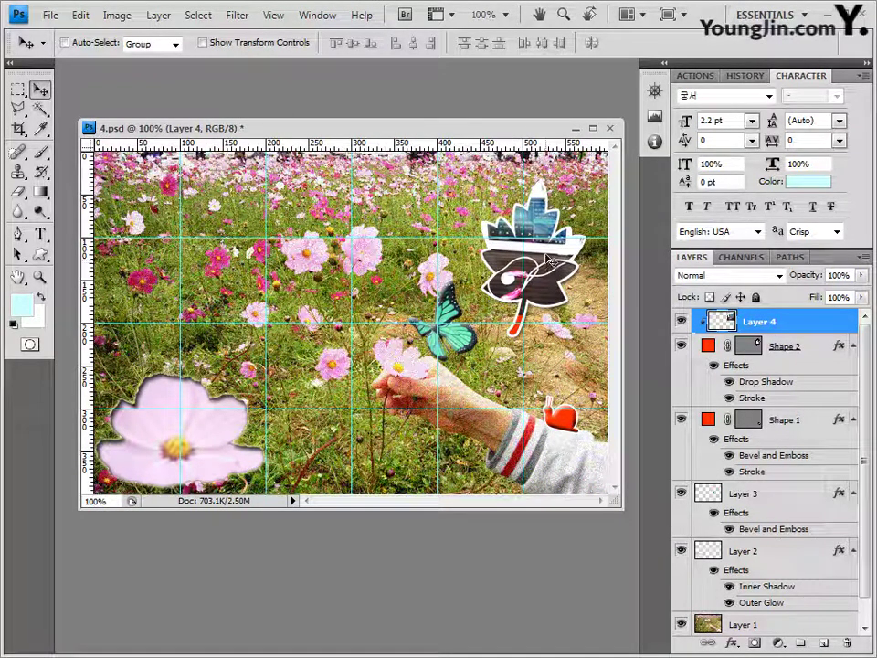
{"action": "key", "text": "shift+Down"}
{"action": "key", "text": "shift+Down"}
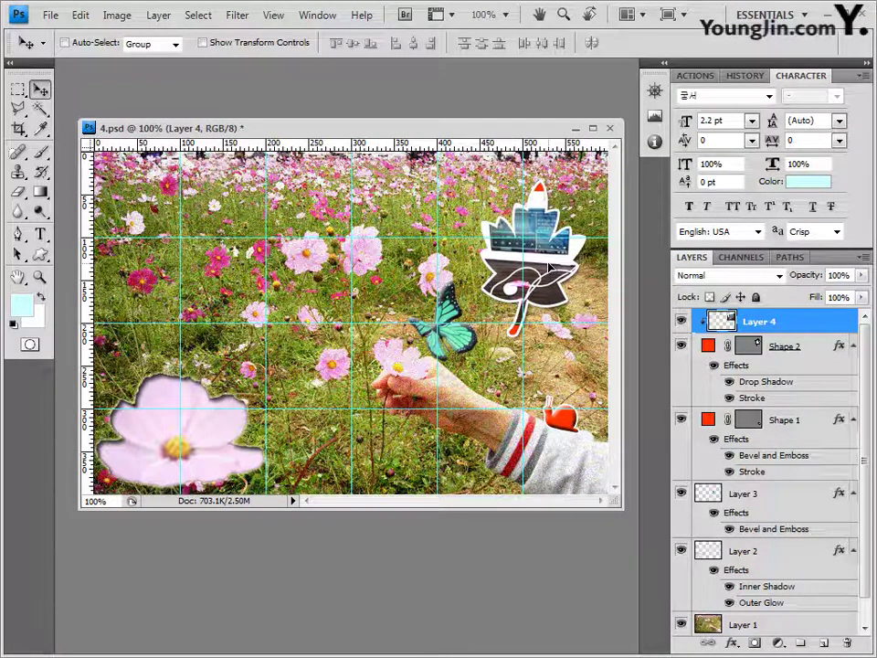
Step: Stretch the clipped player image to about 91% width and 111% height to fit it to the maple leaf
{"action": "key", "text": "ctrl+t"}
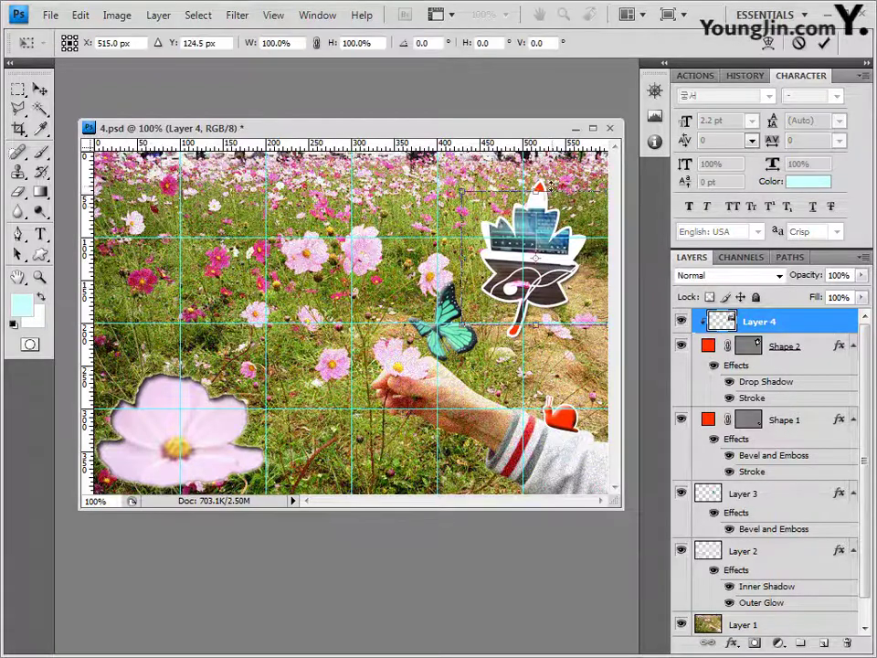
{"action": "left_click_drag", "start_coordinate": [548, 188], "coordinate": [536, 179]}
{"action": "key", "text": "Down"}
{"action": "key", "text": "Down"}
{"action": "key", "text": "Down"}
{"action": "key", "text": "Down"}
{"action": "key", "text": "Down"}
{"action": "key", "text": "Down"}
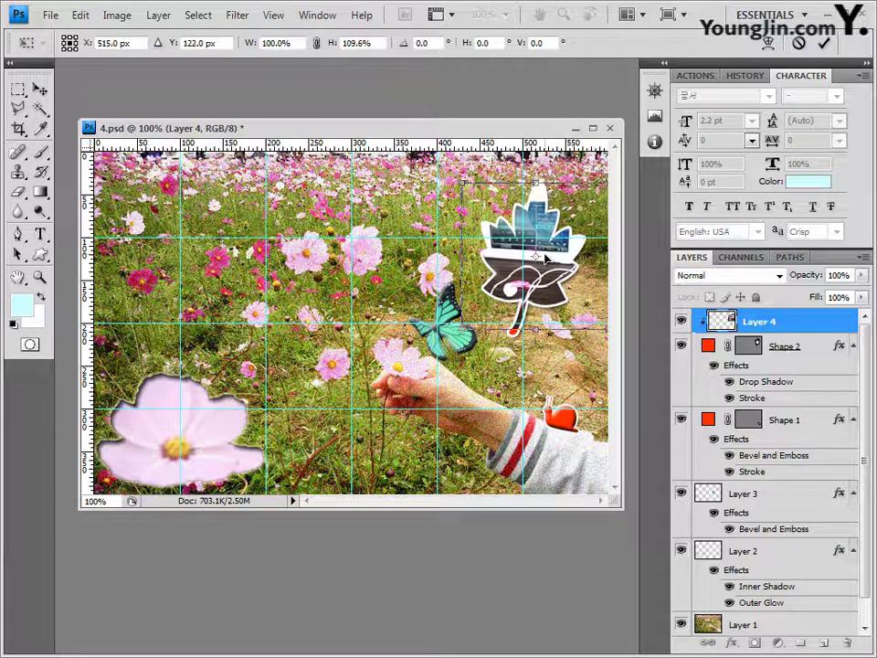
{"action": "left_click_drag", "start_coordinate": [463, 180], "coordinate": [478, 197]}
{"action": "left_click_drag", "start_coordinate": [550, 195], "coordinate": [549, 180]}
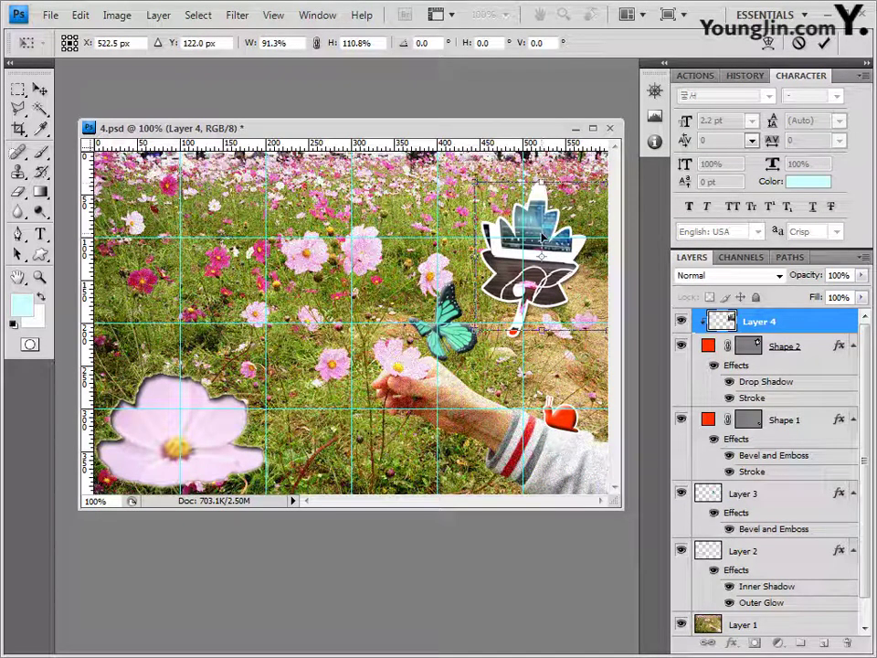
{"action": "key", "text": "Return"}
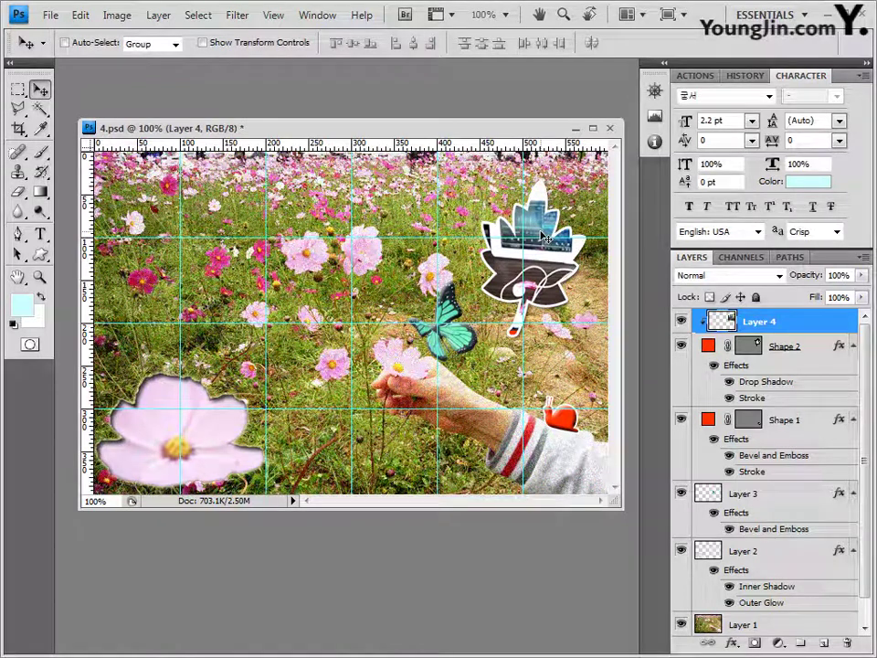
Step: Apply the Texturizer filter to the clipped player image with Canvas texture, 100% scaling, relief 4 and Top light
{"action": "key", "text": "a"}
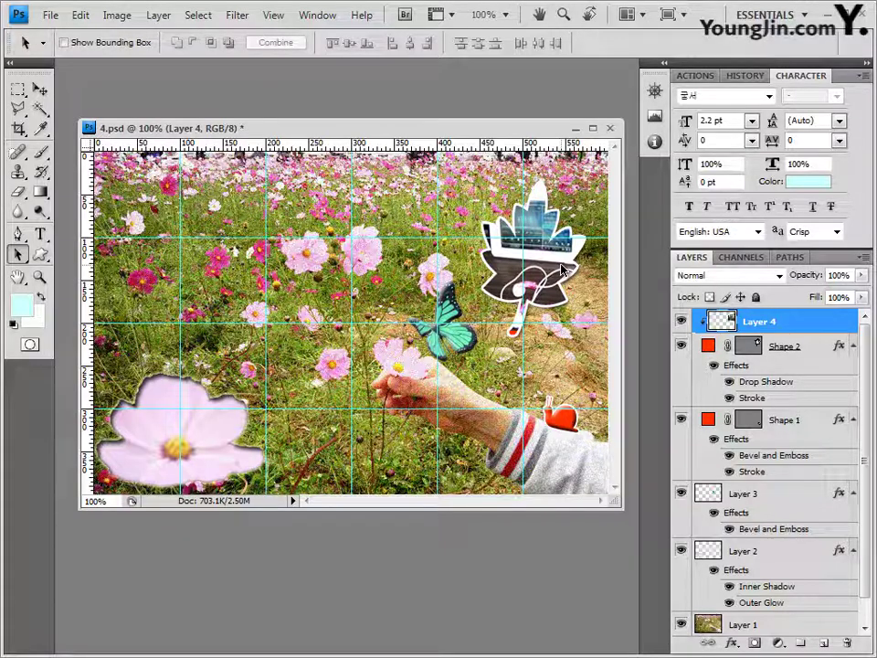
{"action": "left_click", "coordinate": [237, 16]}
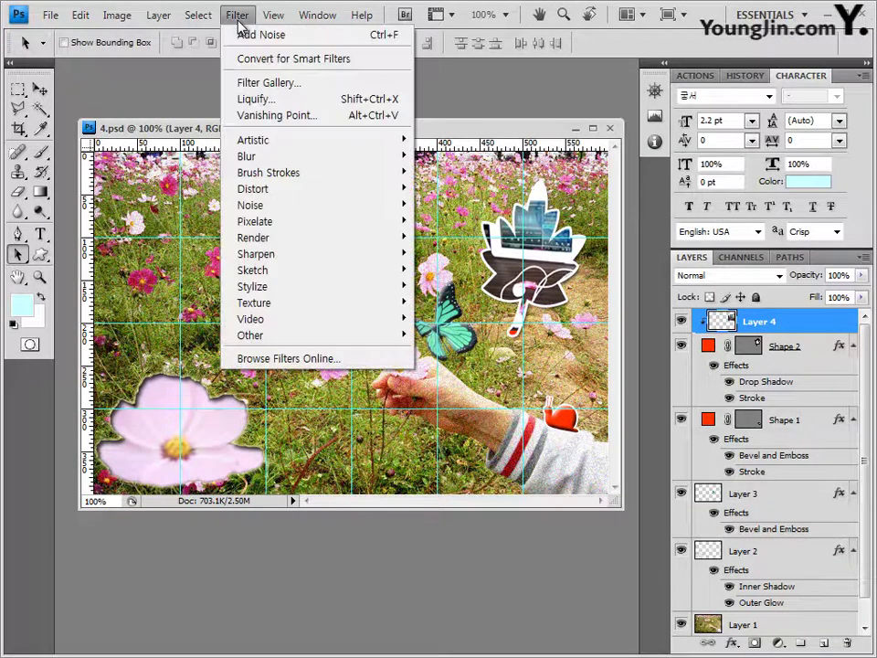
{"action": "mouse_move", "coordinate": [273, 306]}
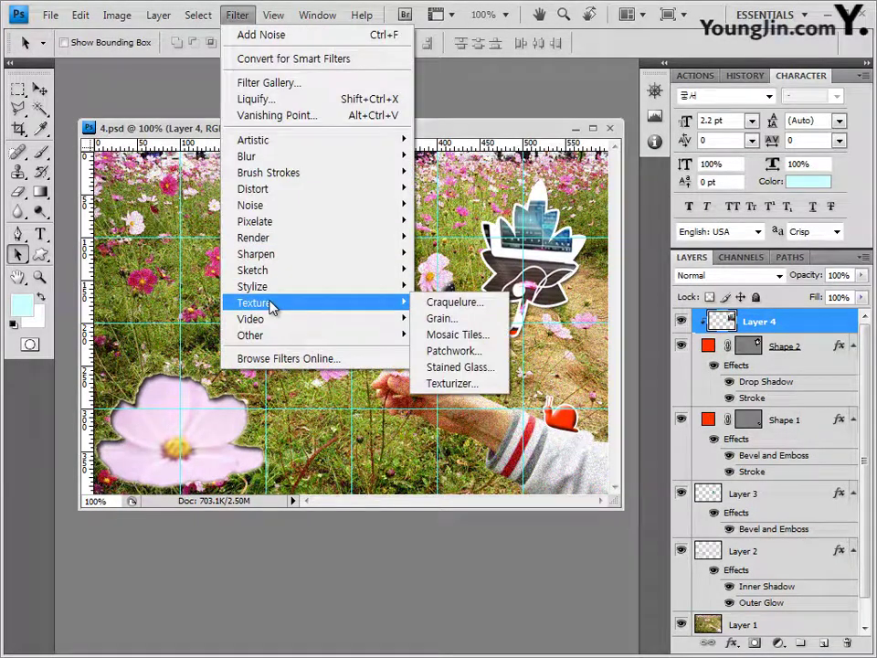
{"action": "left_click", "coordinate": [467, 384]}
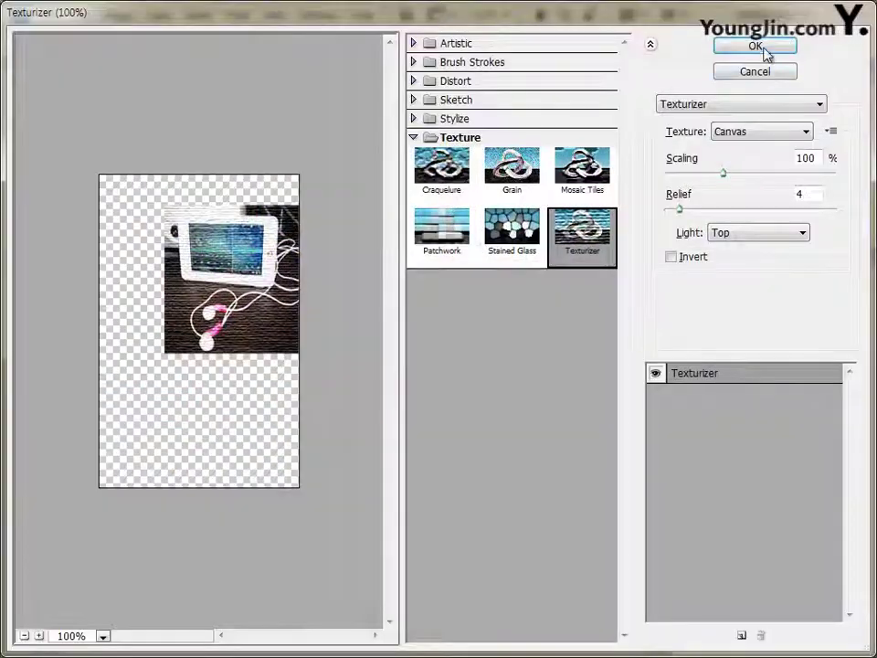
{"action": "left_click", "coordinate": [764, 49]}
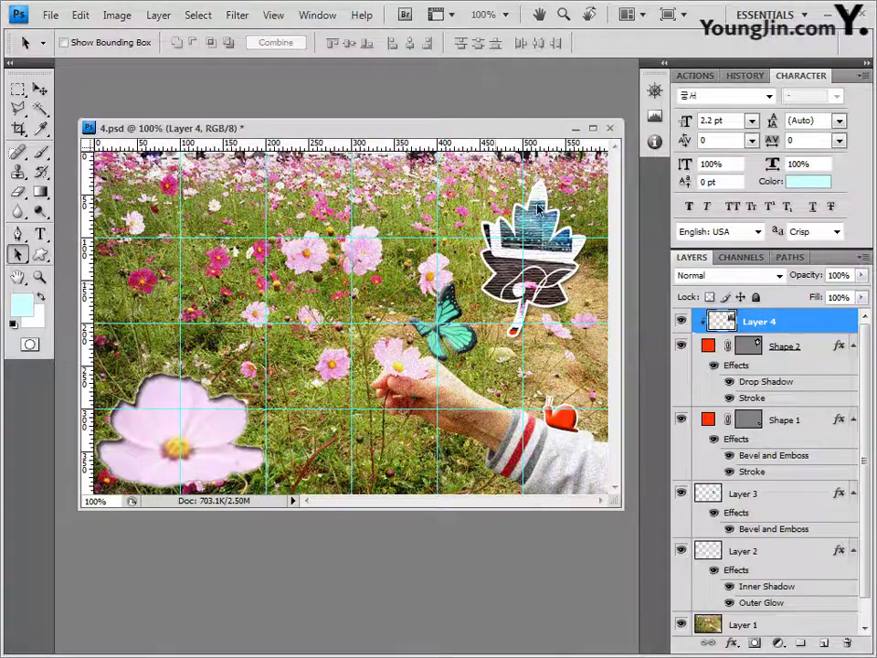
Step: Draw a narrow-lobed leaf custom shape about 50 px wide above the large pink flower cutout, as a new shape layer
{"action": "left_click", "coordinate": [38, 256]}
{"action": "left_click", "coordinate": [40, 256]}
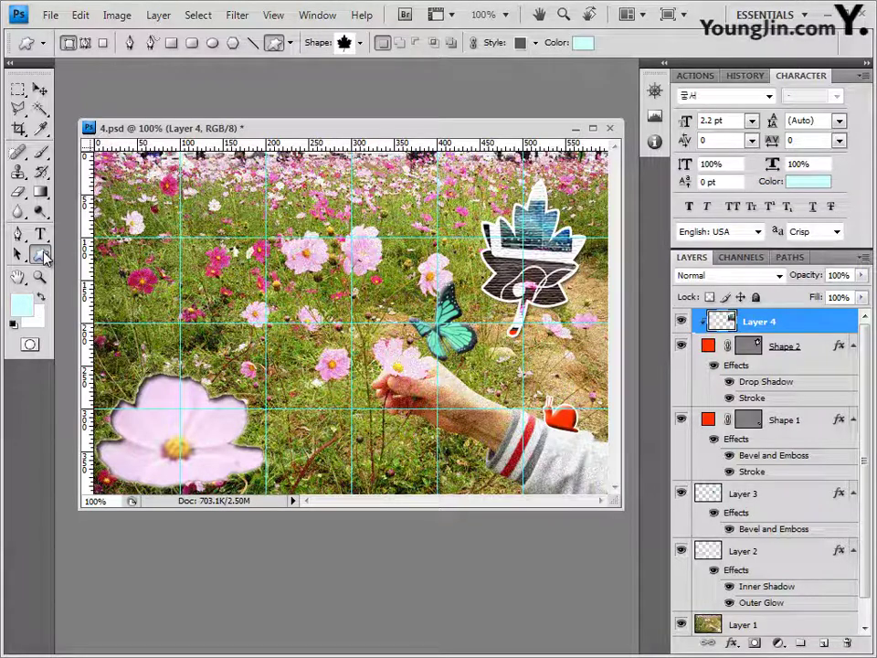
{"action": "left_click", "coordinate": [361, 43]}
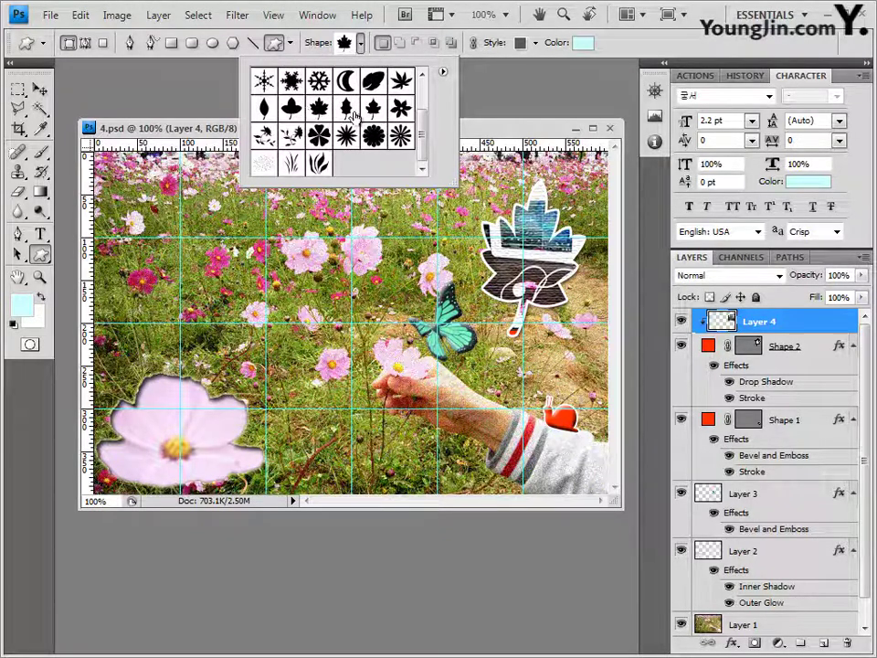
{"action": "mouse_move", "coordinate": [427, 133]}
{"action": "left_mouse_down"}
{"action": "mouse_move", "coordinate": [434, 109]}
{"action": "mouse_move", "coordinate": [437, 121]}
{"action": "left_mouse_up"}
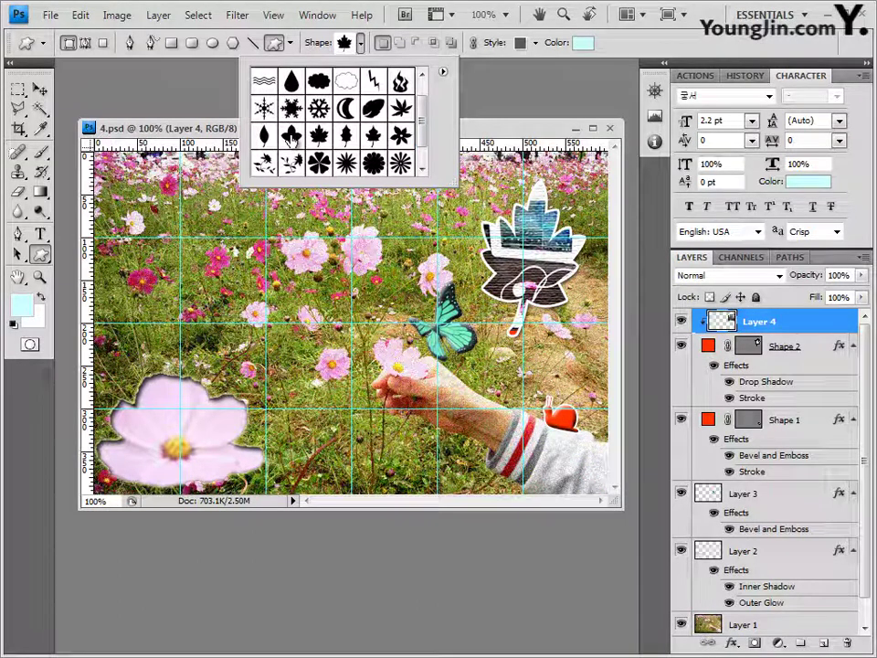
{"action": "left_click", "coordinate": [405, 107]}
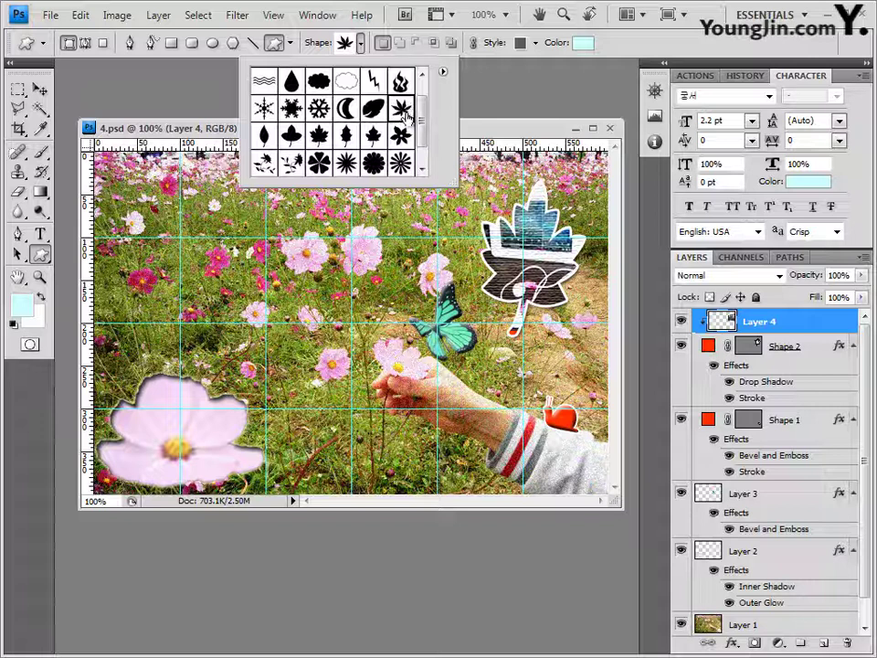
{"action": "left_click", "coordinate": [469, 128]}
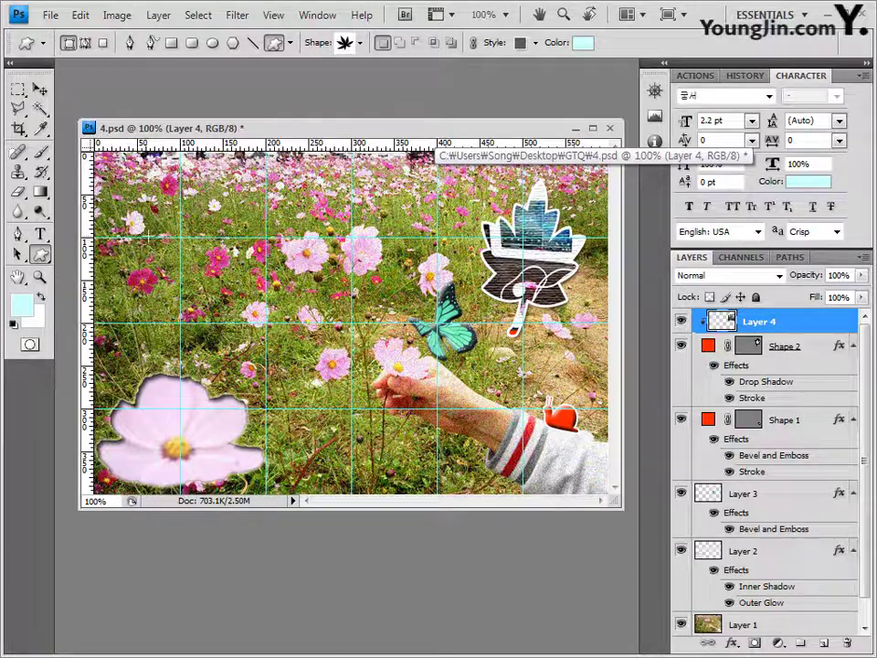
{"action": "left_click_drag", "start_coordinate": [148, 234], "coordinate": [193, 279]}
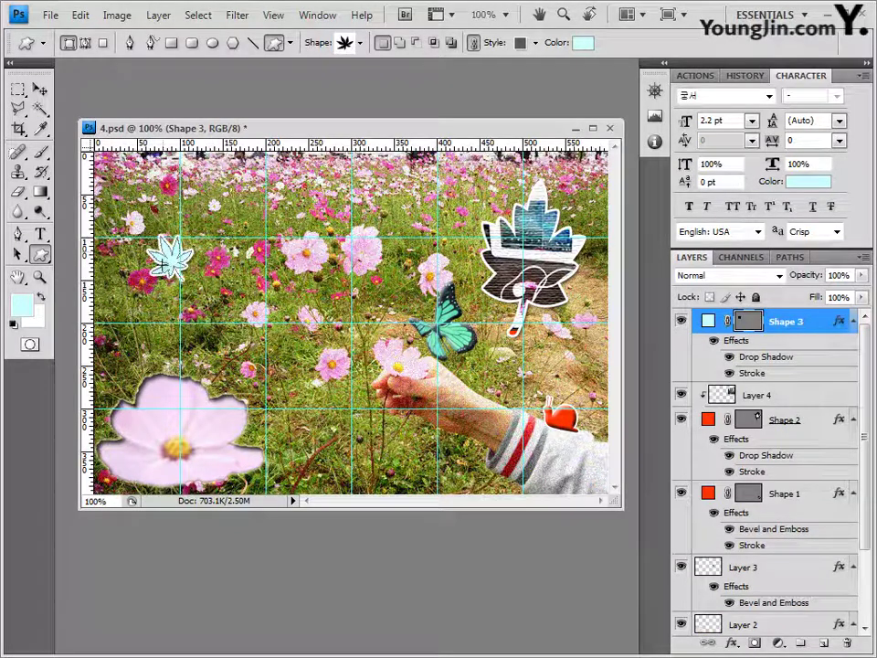
Step: Remove the preset style from the small leaf shape and set its fill color to #ff9839
{"action": "left_click", "coordinate": [534, 45]}
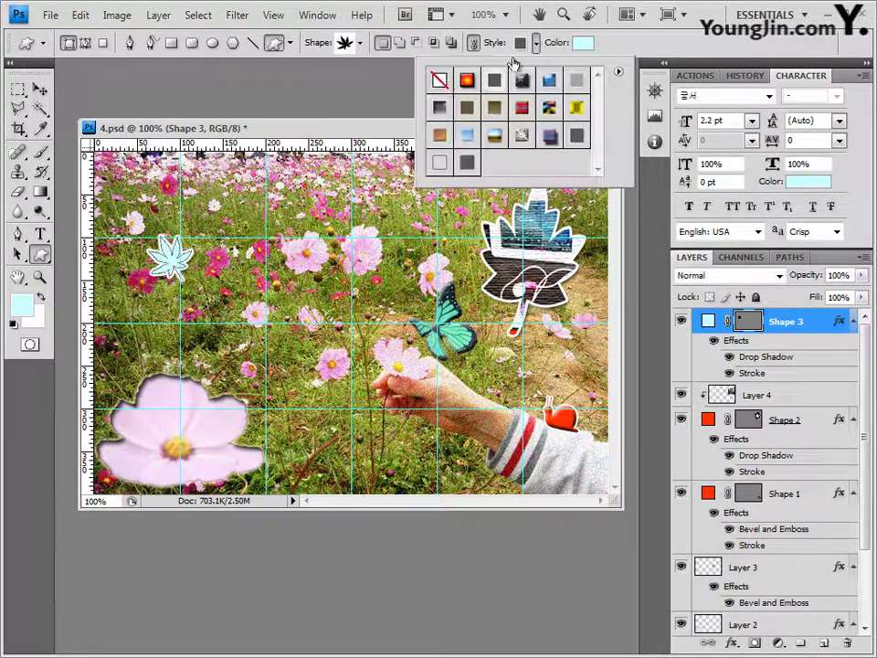
{"action": "left_click", "coordinate": [440, 80]}
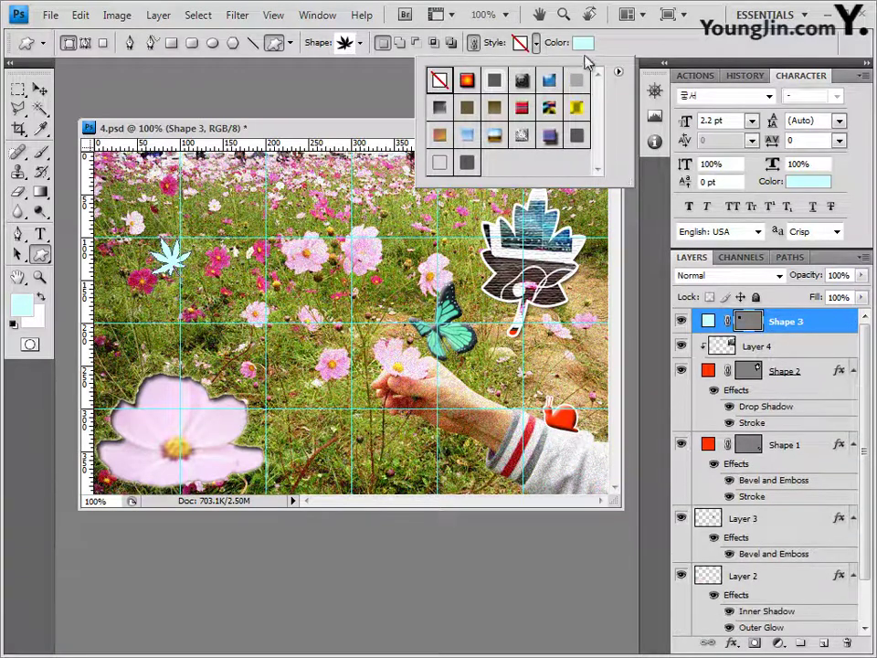
{"action": "left_click", "coordinate": [583, 44]}
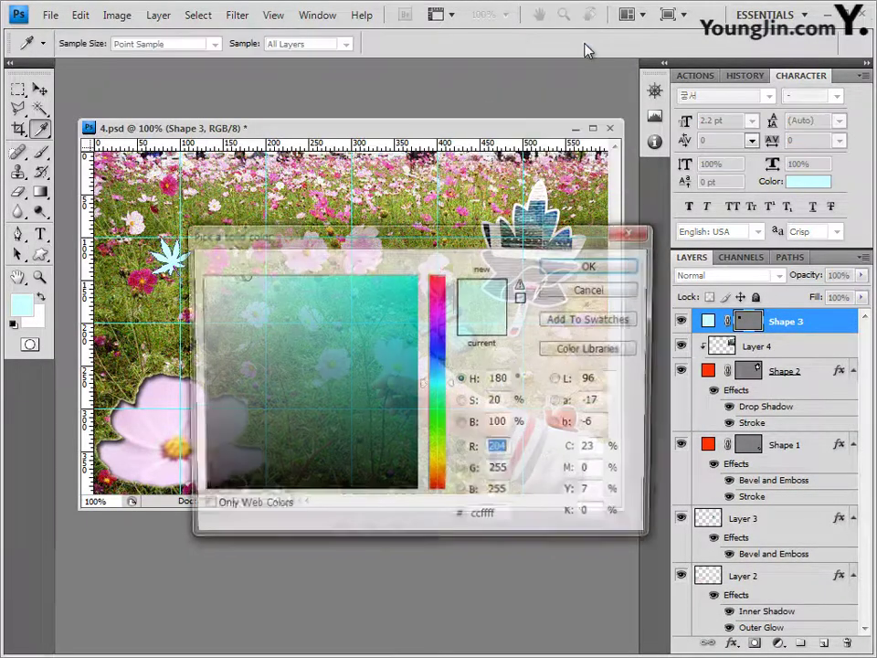
{"action": "left_click", "coordinate": [501, 519]}
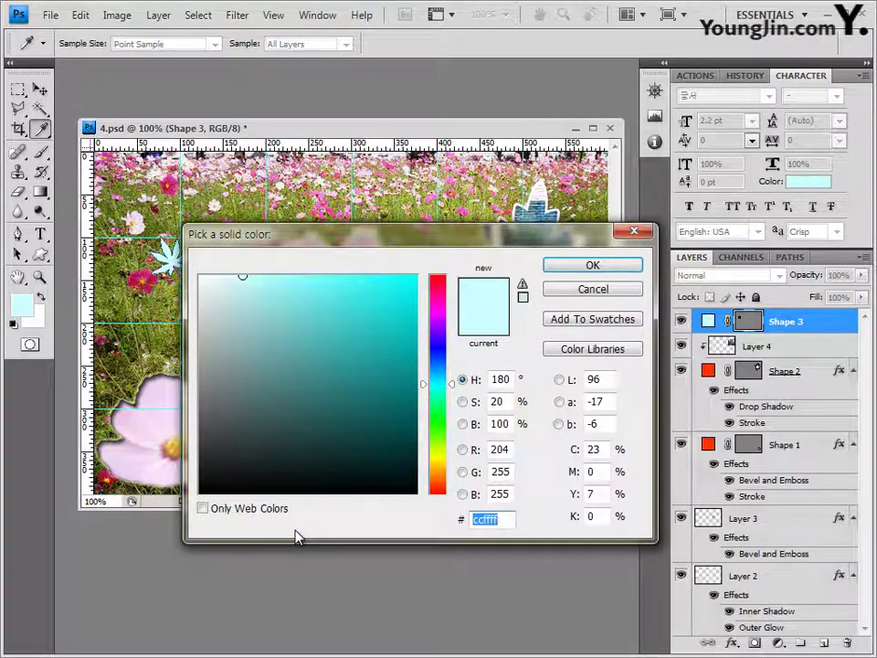
{"action": "type", "text": "ff9839"}
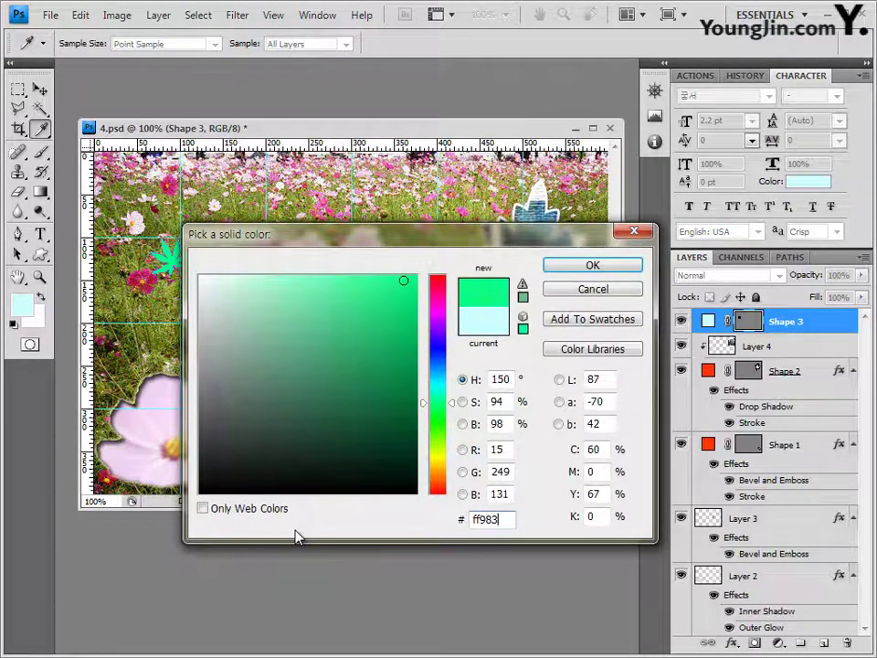
{"action": "left_click", "coordinate": [615, 269]}
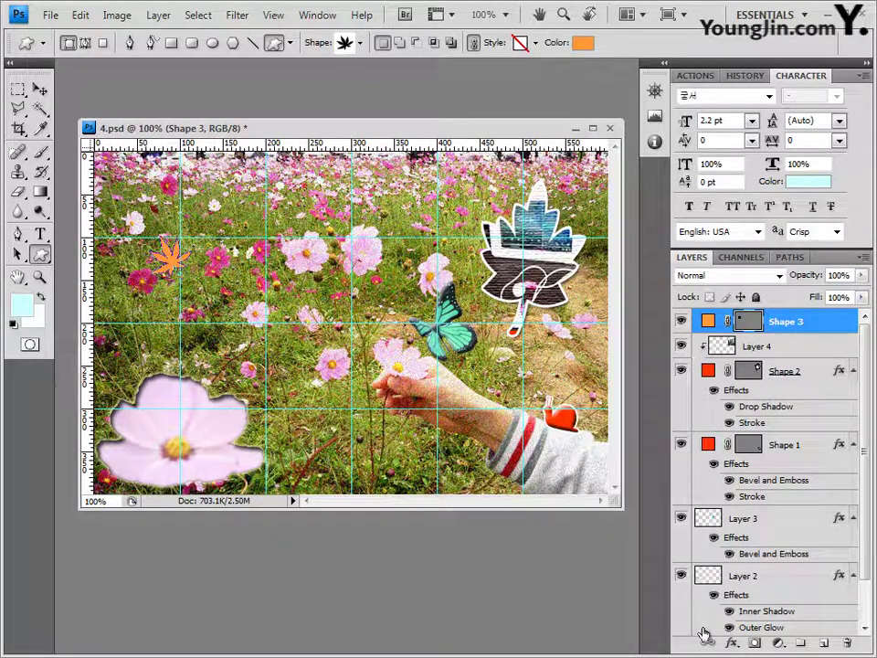
Step: Add an Inner Shadow with default settings to the small orange leaf shape
{"action": "left_click", "coordinate": [732, 644]}
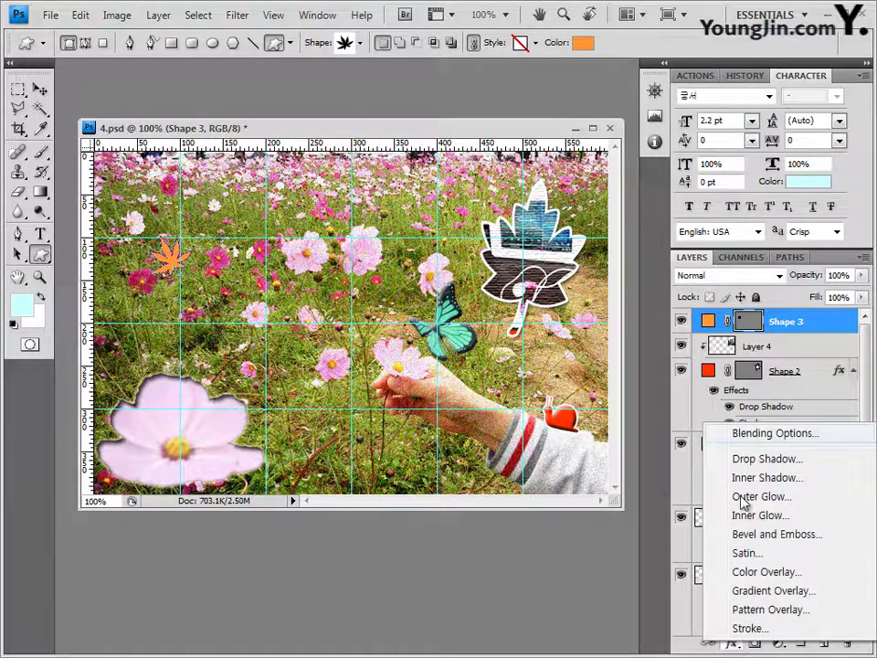
{"action": "left_click", "coordinate": [767, 477]}
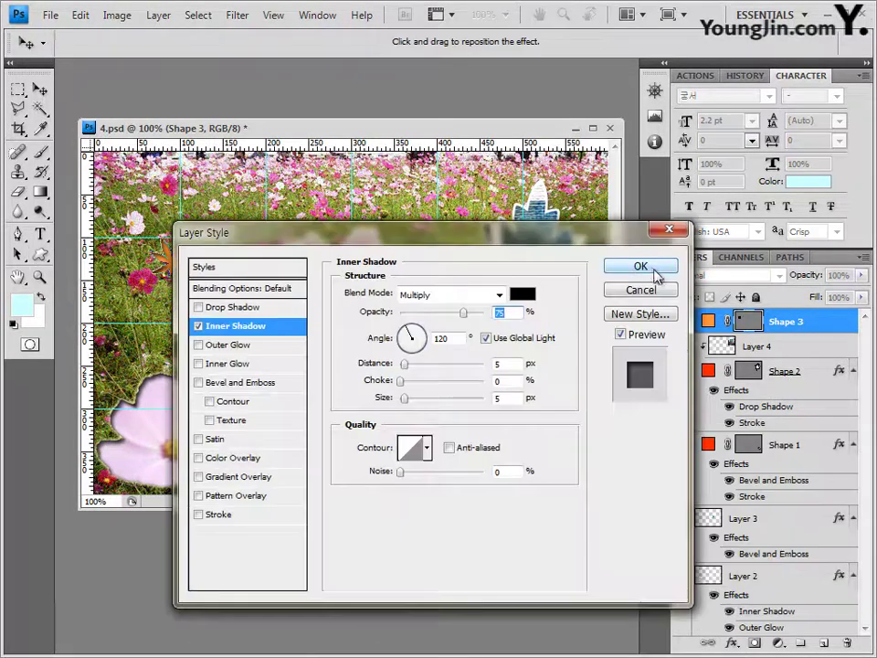
{"action": "left_click", "coordinate": [644, 265]}
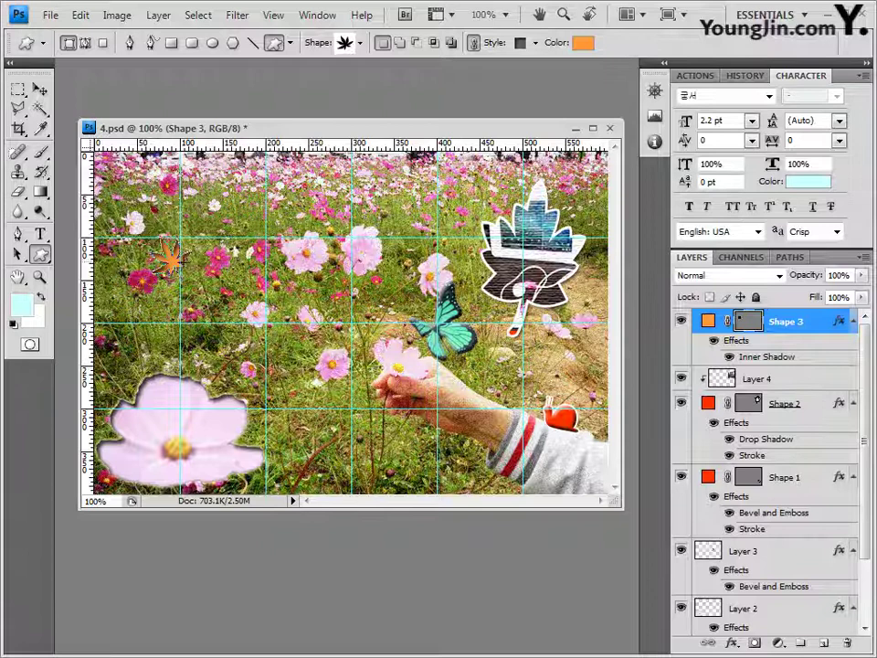
Step: Duplicate the small orange leaf shape slightly down and to its right, and set the copy's fill color to #e26623
{"action": "left_click", "coordinate": [40, 90]}
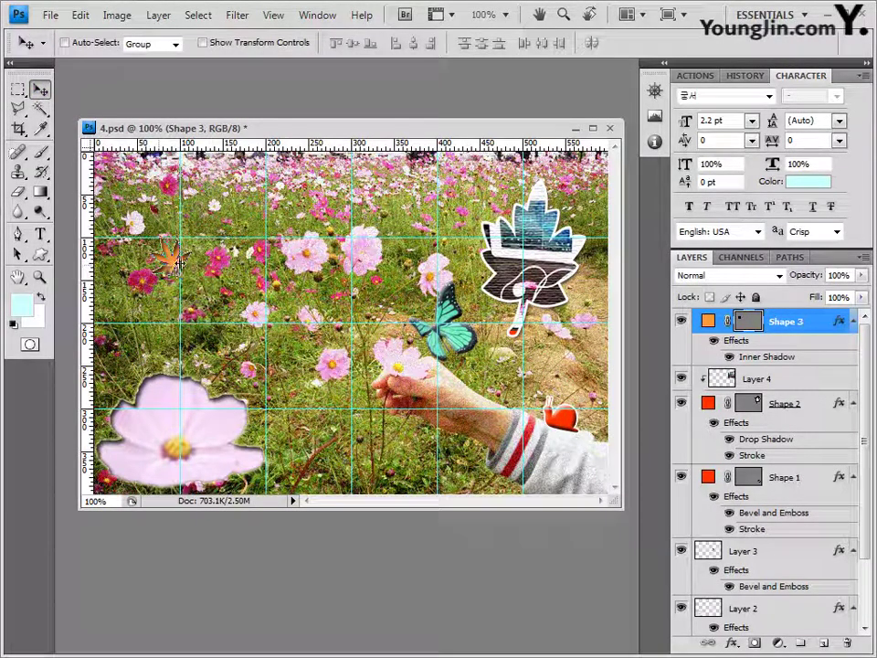
{"action": "left_click_drag", "start_coordinate": [173, 263], "coordinate": [219, 289], "text": "alt"}
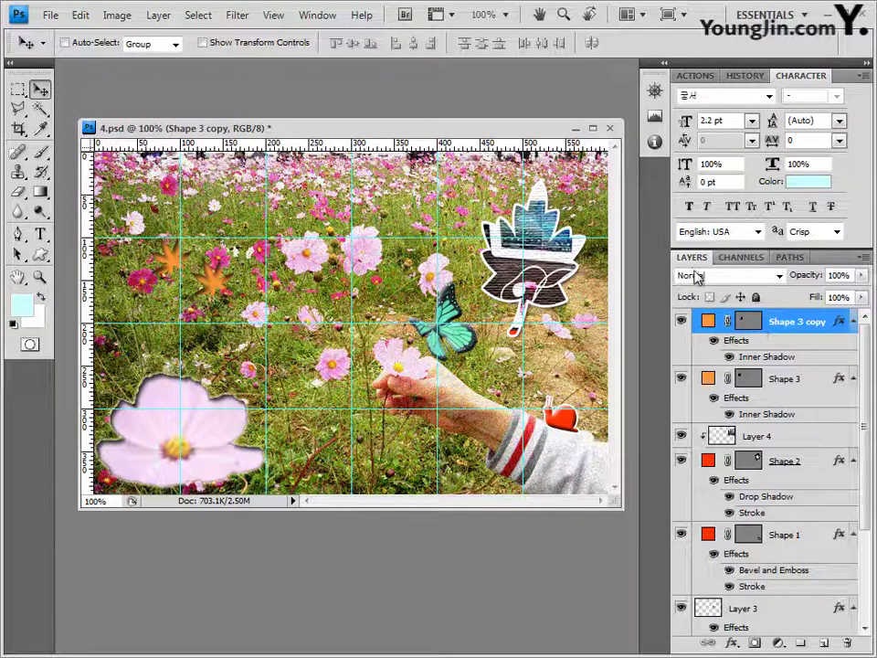
{"action": "double_click", "coordinate": [710, 322]}
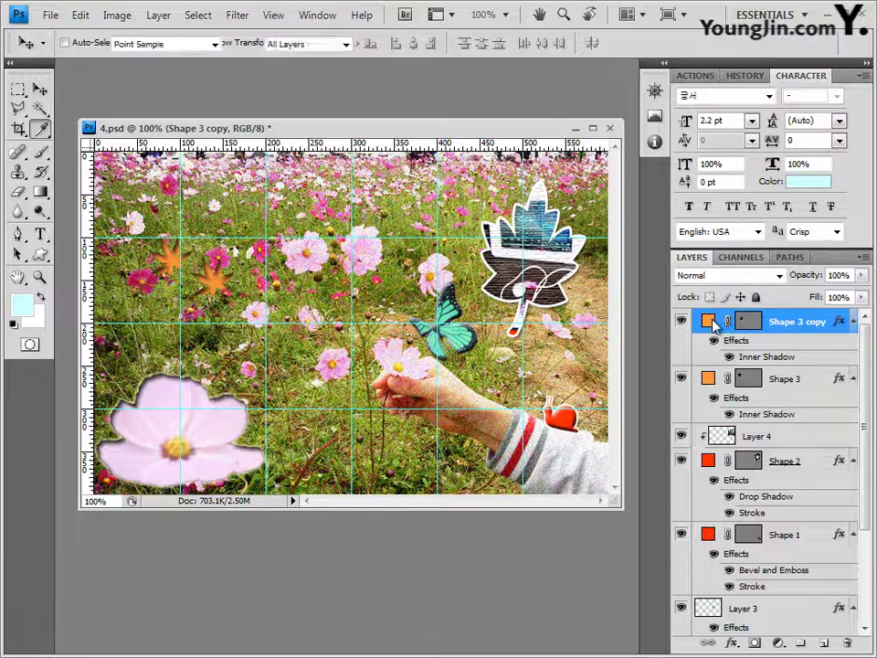
{"action": "left_click", "coordinate": [505, 520]}
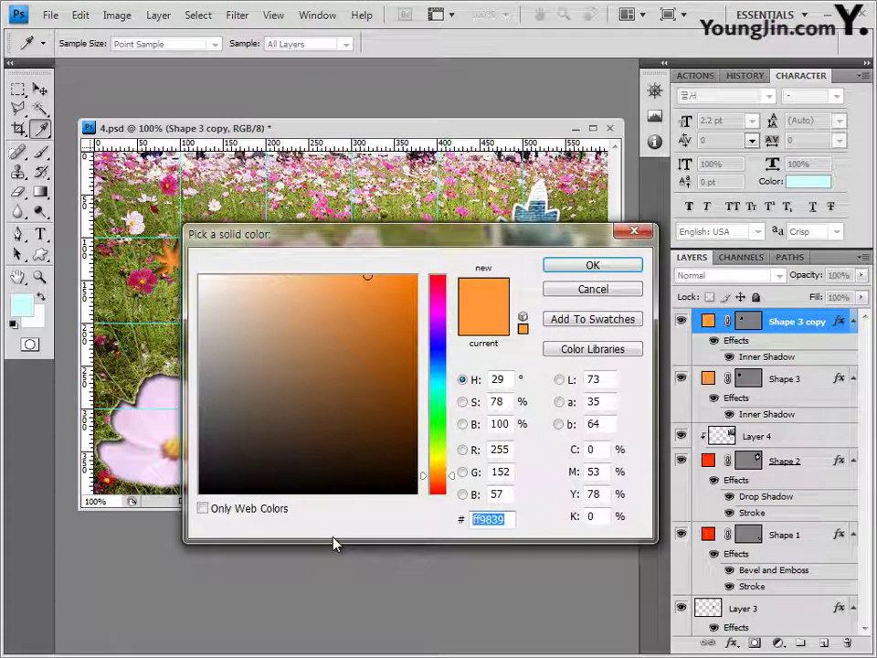
{"action": "type", "text": "e"}
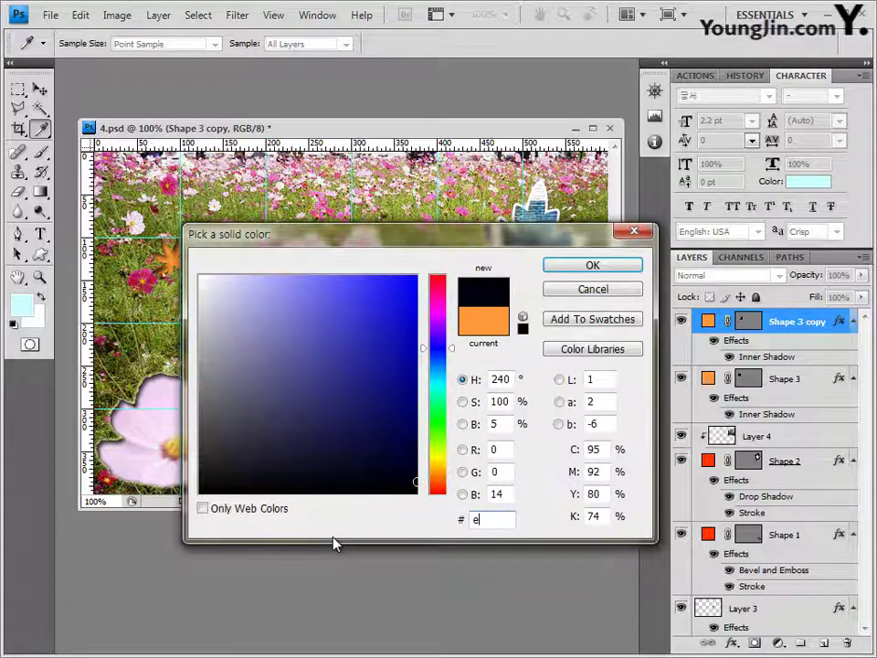
{"action": "type", "text": "266"}
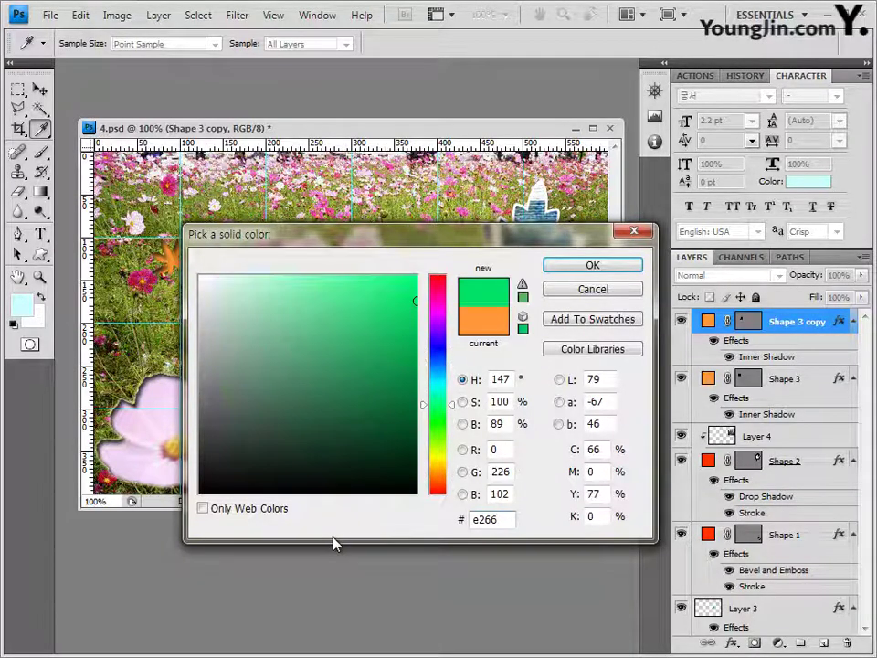
{"action": "type", "text": "23"}
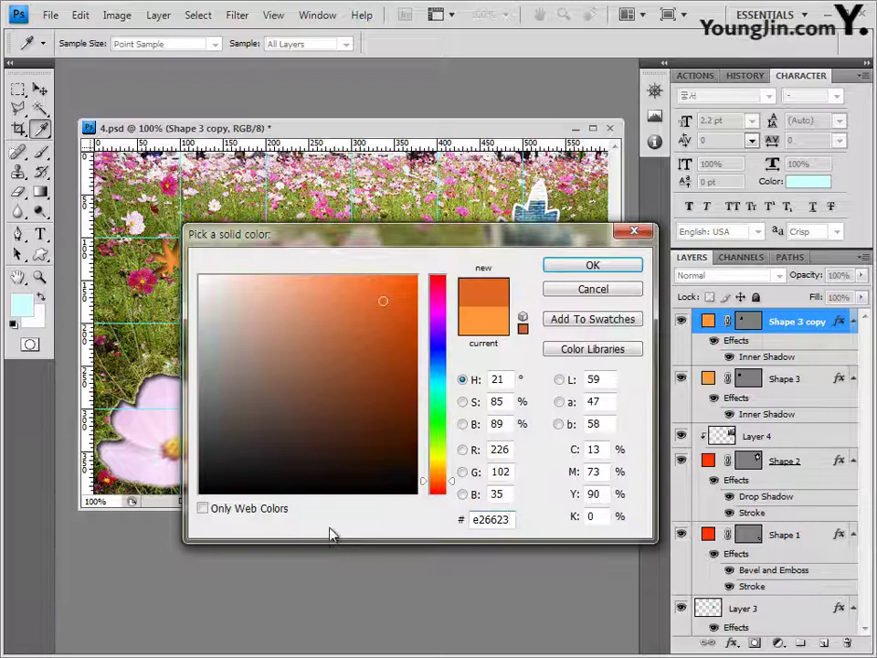
{"action": "left_click", "coordinate": [610, 267]}
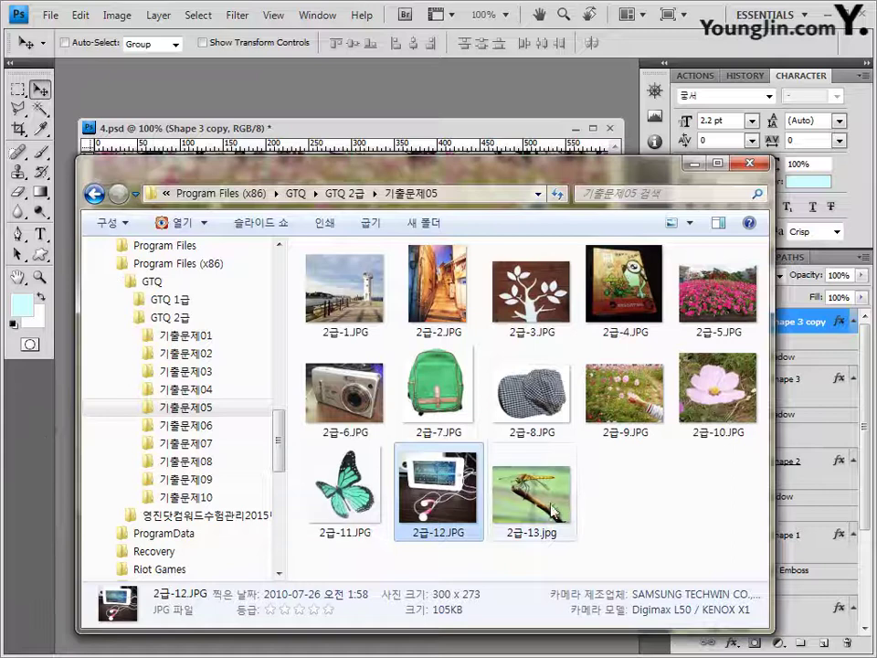
Step: Open 2급-13.jpg in its own floating window and select the dragonfly's front wing and upper body with the Quick Selection tool
{"action": "left_click_drag", "start_coordinate": [530, 494], "coordinate": [397, 99]}
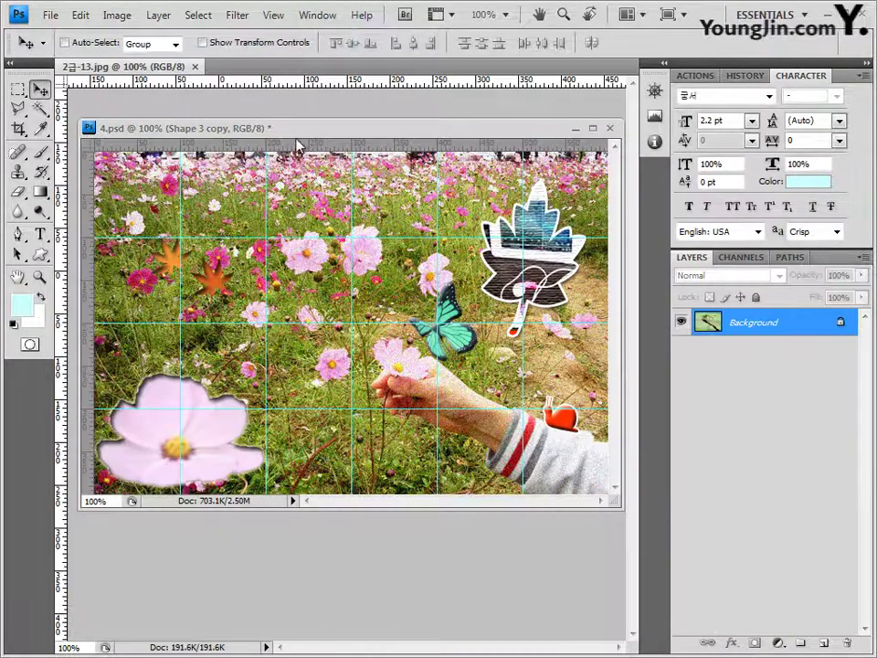
{"action": "left_click_drag", "start_coordinate": [128, 66], "coordinate": [393, 274]}
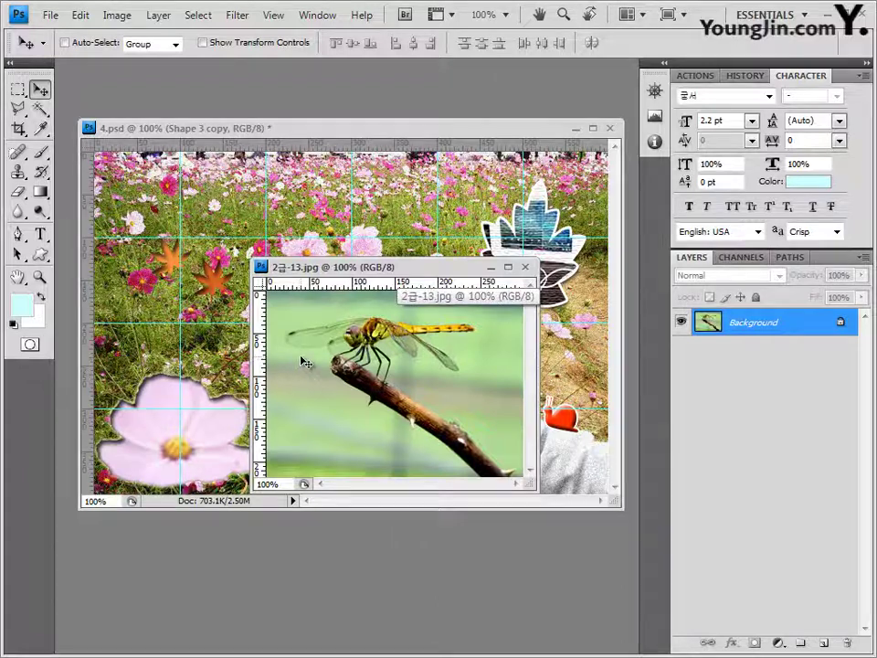
{"action": "left_click", "coordinate": [40, 108]}
{"action": "left_click", "coordinate": [100, 109]}
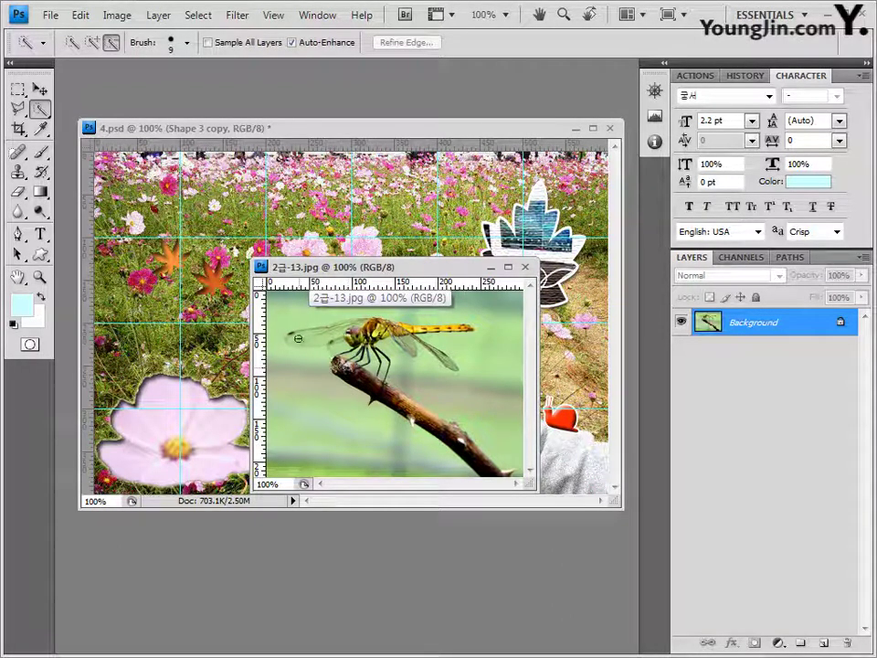
{"action": "left_click_drag", "start_coordinate": [292, 338], "coordinate": [349, 328]}
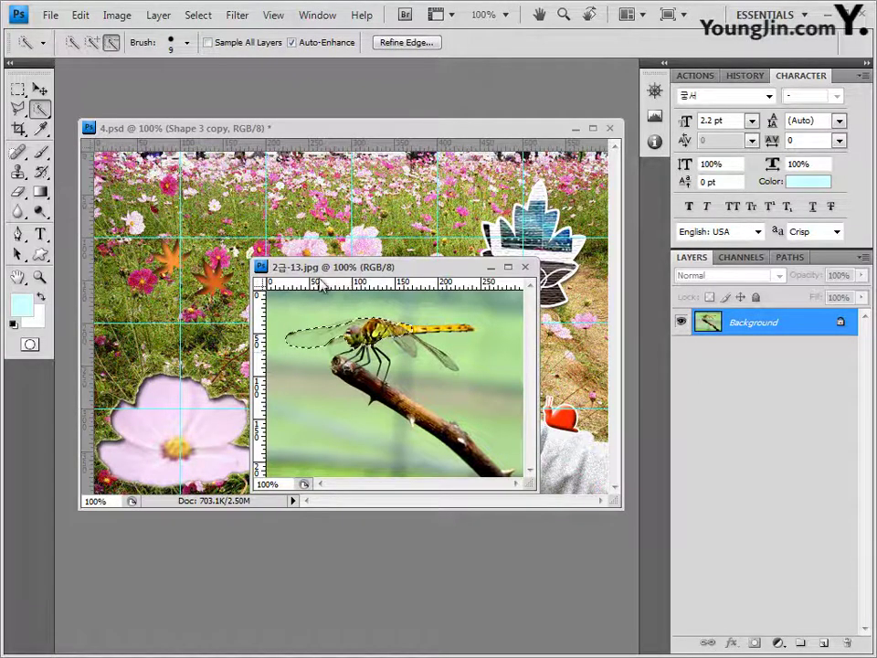
Step: Extend the selection in 2급-13.jpg to the dragonfly's legs and the full length of the branch
{"action": "left_click", "coordinate": [94, 43]}
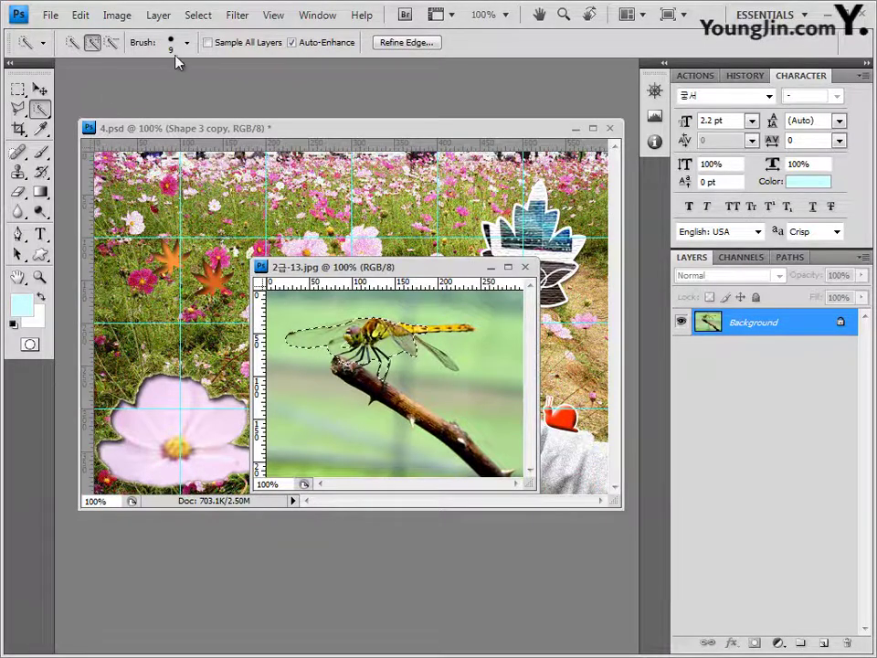
{"action": "left_click", "coordinate": [453, 327]}
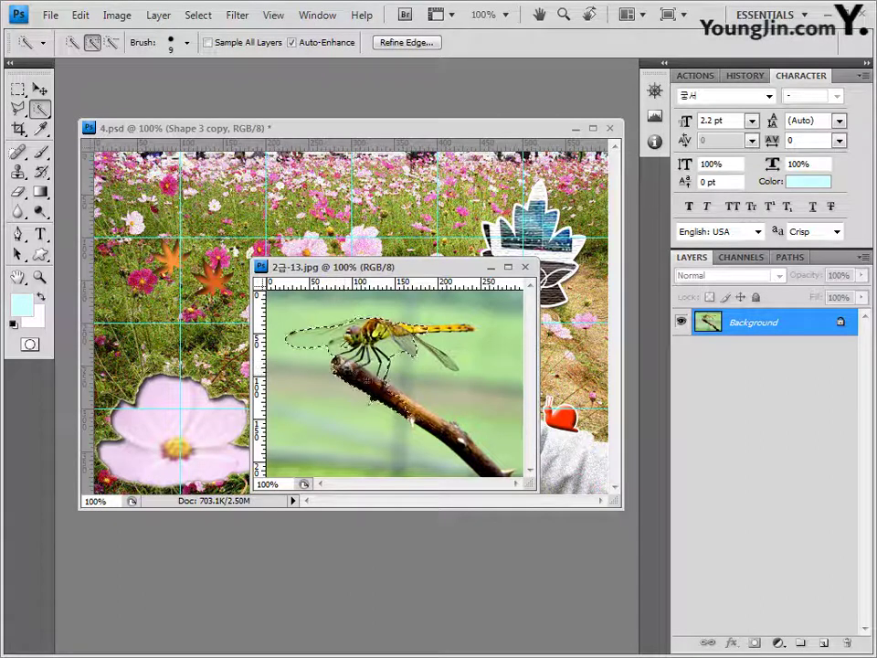
{"action": "left_click_drag", "start_coordinate": [340, 368], "coordinate": [406, 416]}
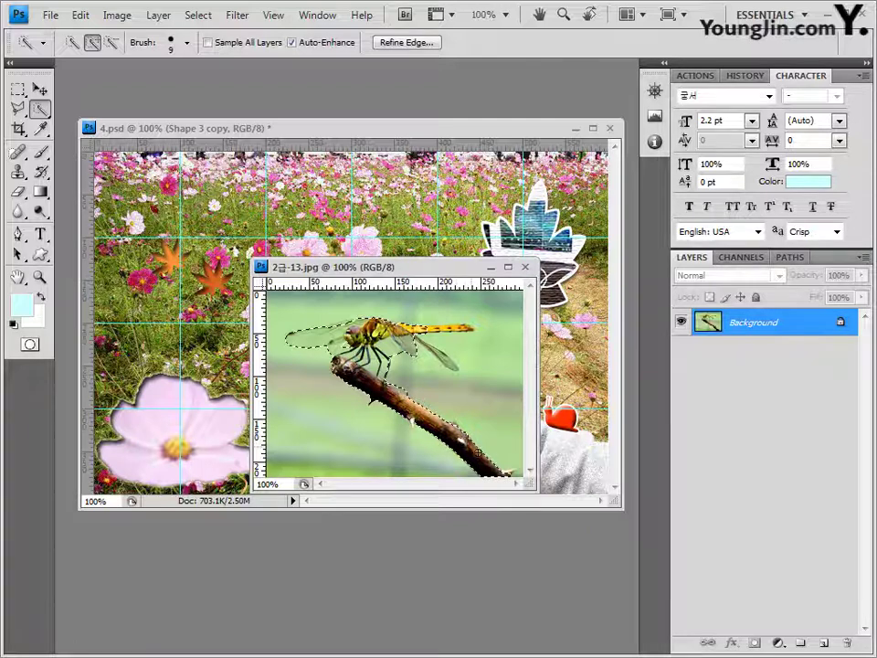
{"action": "left_click_drag", "start_coordinate": [445, 426], "coordinate": [492, 469]}
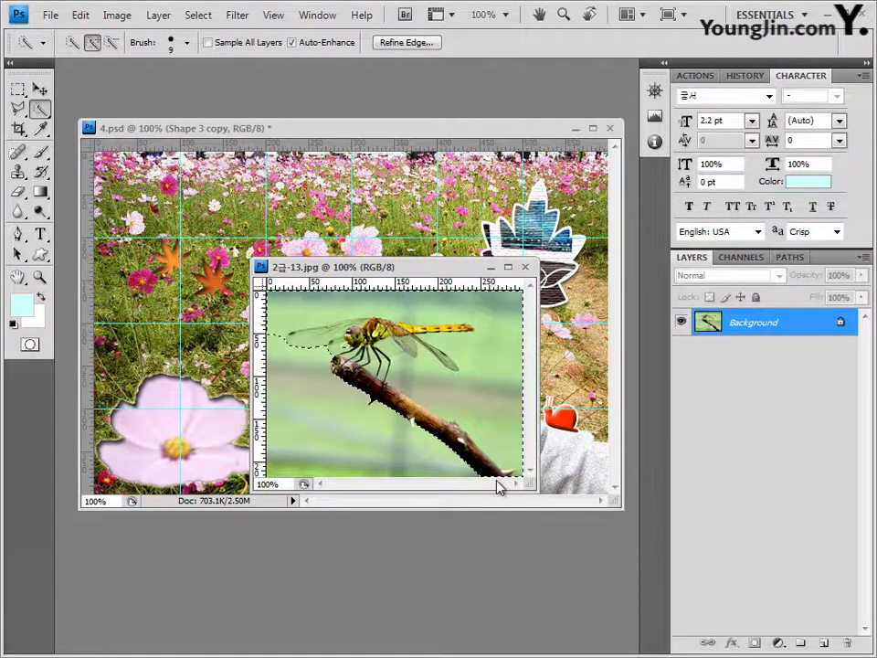
{"action": "key", "text": "ctrl+shift+i"}
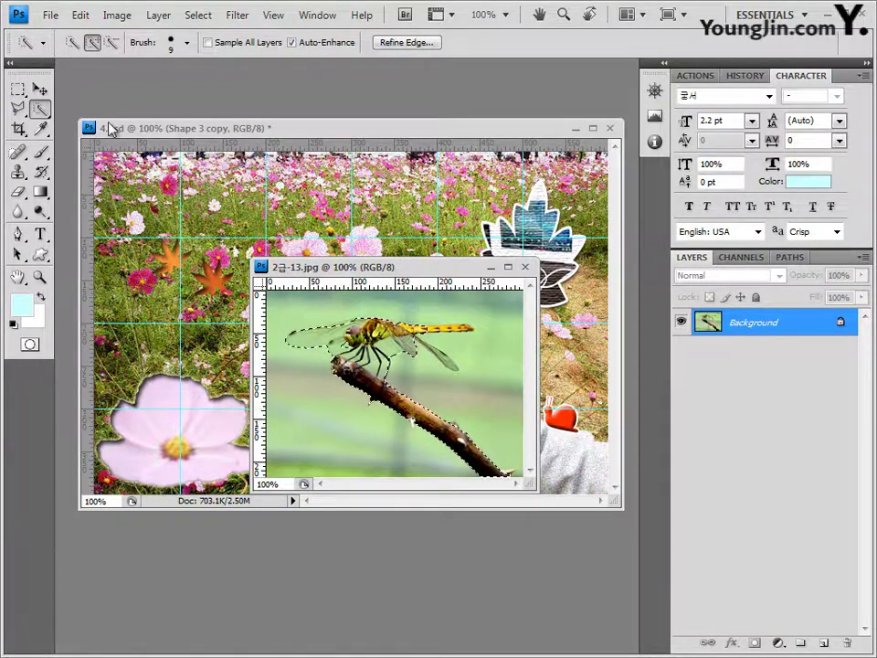
Step: Reduce the Quick Selection brush to 5 px and refine the selection around the dragonfly's tail and legs
{"action": "left_click", "coordinate": [188, 44]}
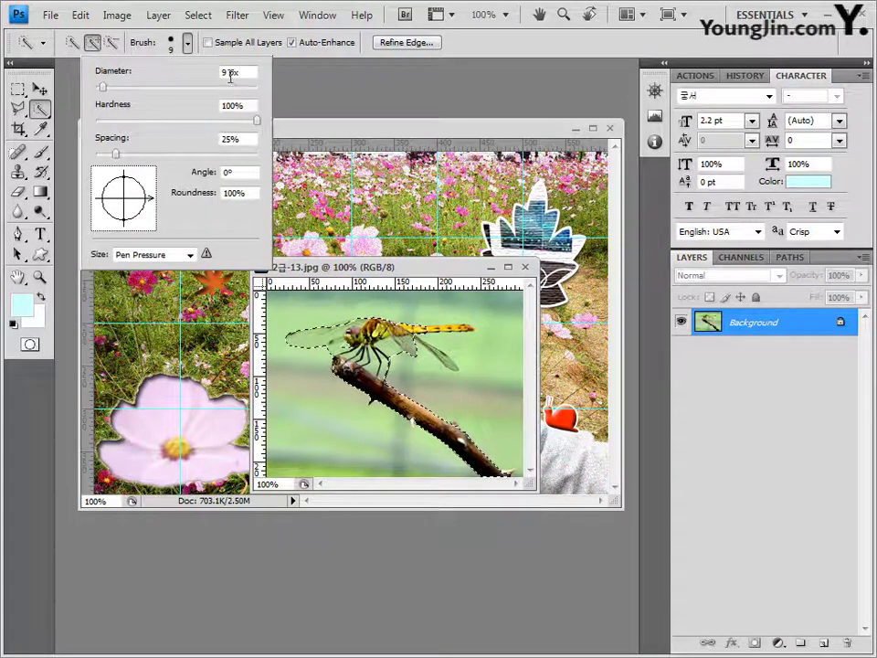
{"action": "key", "text": "bracketleft"}
{"action": "key", "text": "bracketleft"}
{"action": "key", "text": "bracketleft"}
{"action": "key", "text": "bracketleft"}
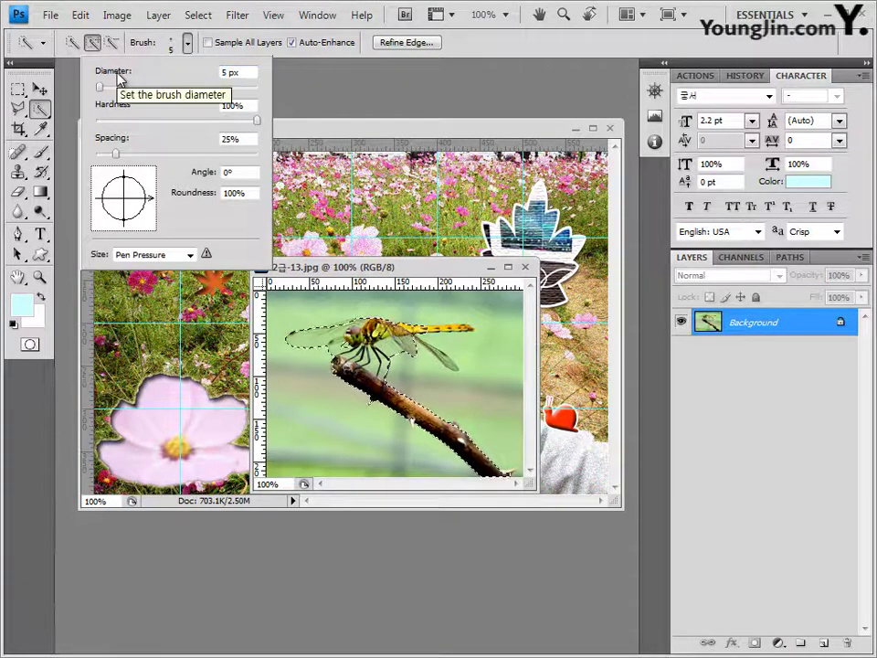
{"action": "key", "text": "Return"}
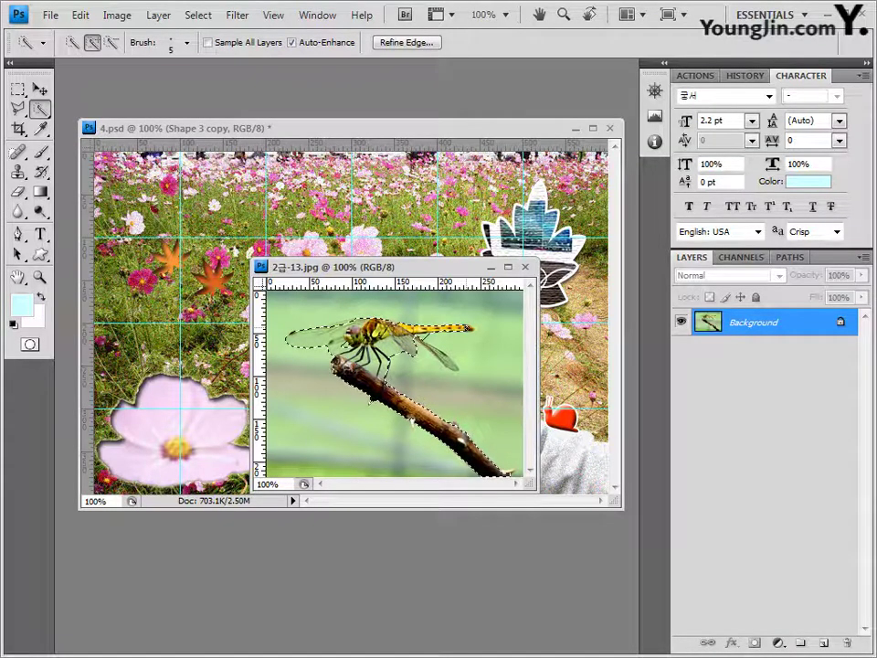
{"action": "left_click", "coordinate": [111, 42]}
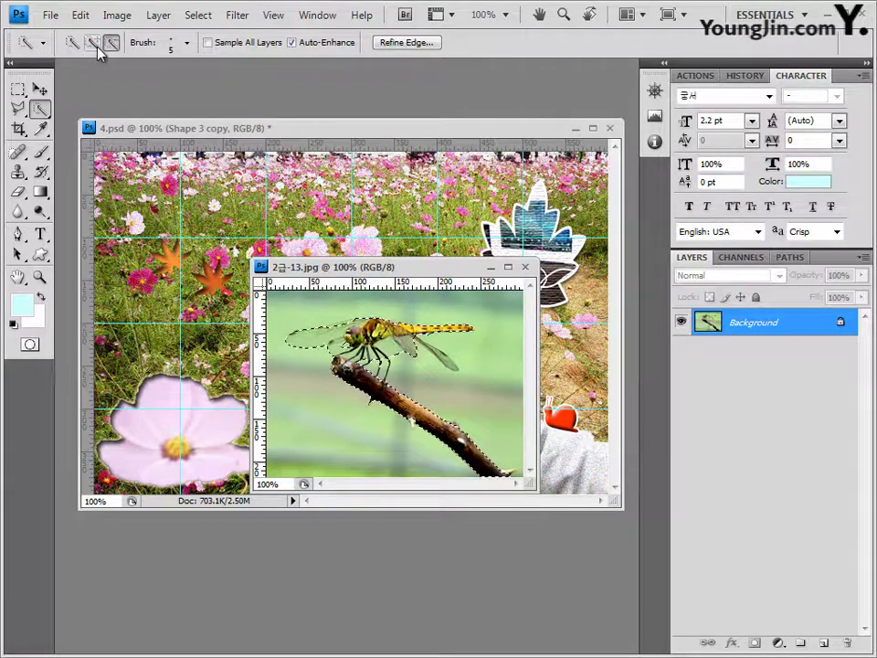
Step: Paste the dragonfly and branch cutout into 4.psd, closing the source image, and move it down beside the hand
{"action": "left_click", "coordinate": [527, 272]}
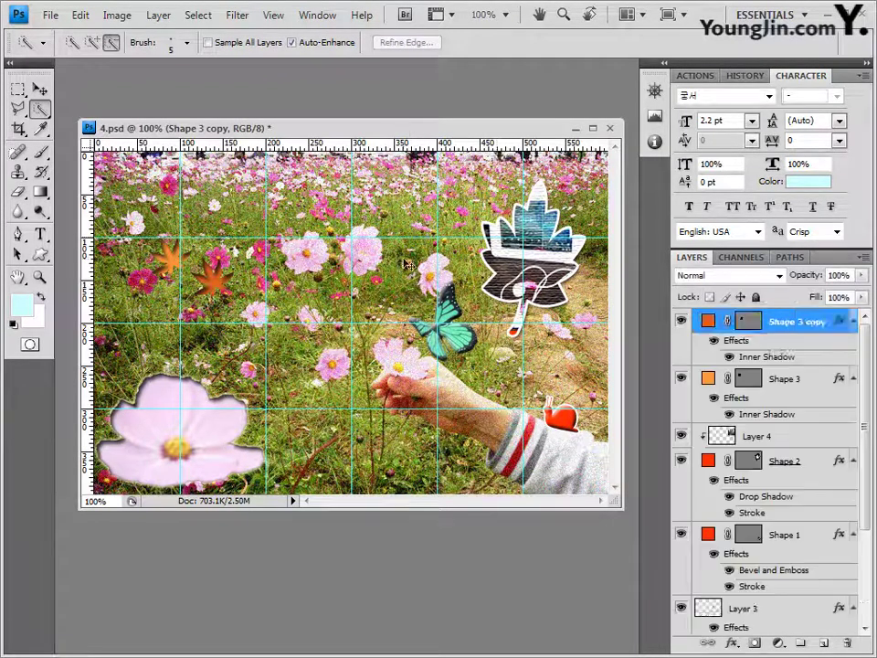
{"action": "key", "text": "ctrl+v"}
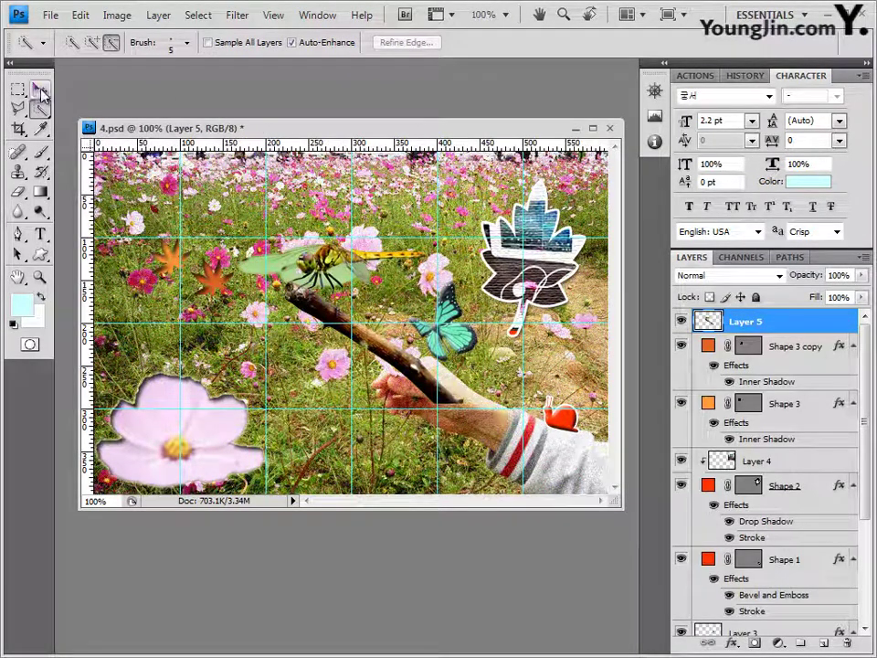
{"action": "left_click", "coordinate": [40, 90]}
{"action": "left_click_drag", "start_coordinate": [337, 265], "coordinate": [347, 366]}
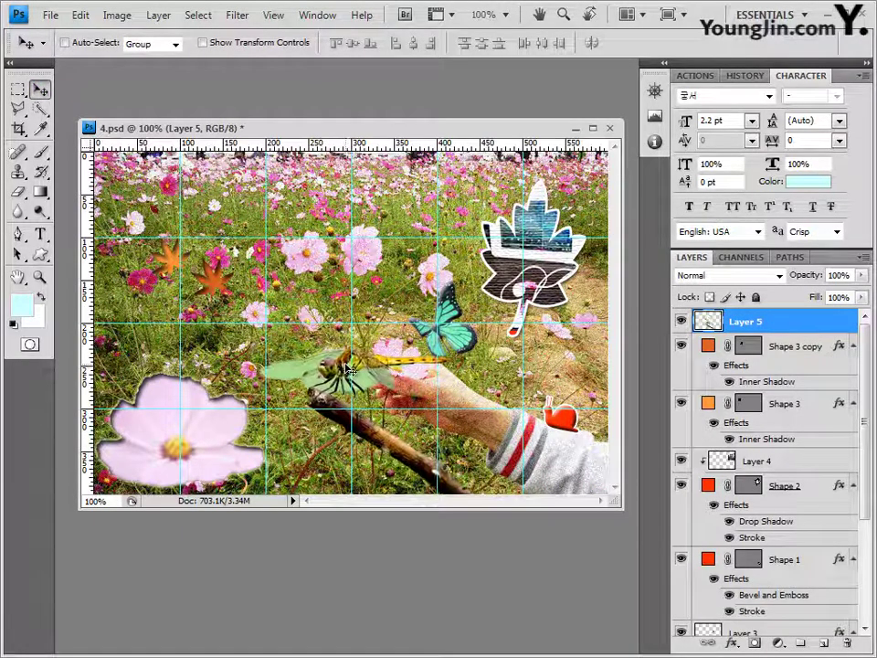
Step: Scale the dragonfly cutout proportionally to about 74.6% and position it below the hand, with the branch reaching the canvas's lower edge
{"action": "key", "text": "ctrl+t"}
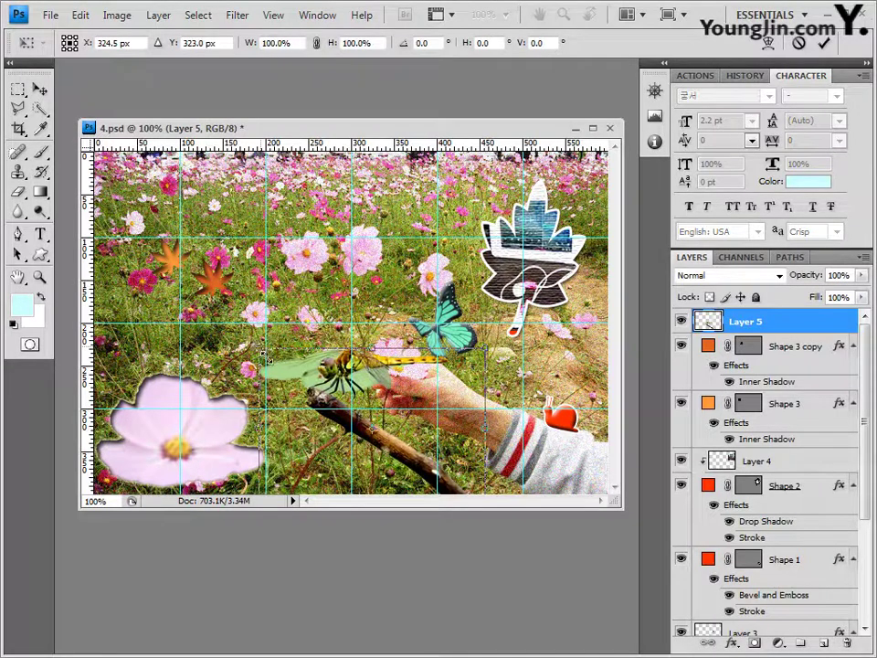
{"action": "left_click_drag", "start_coordinate": [257, 349], "coordinate": [300, 388]}
{"action": "left_click_drag", "start_coordinate": [386, 404], "coordinate": [377, 426]}
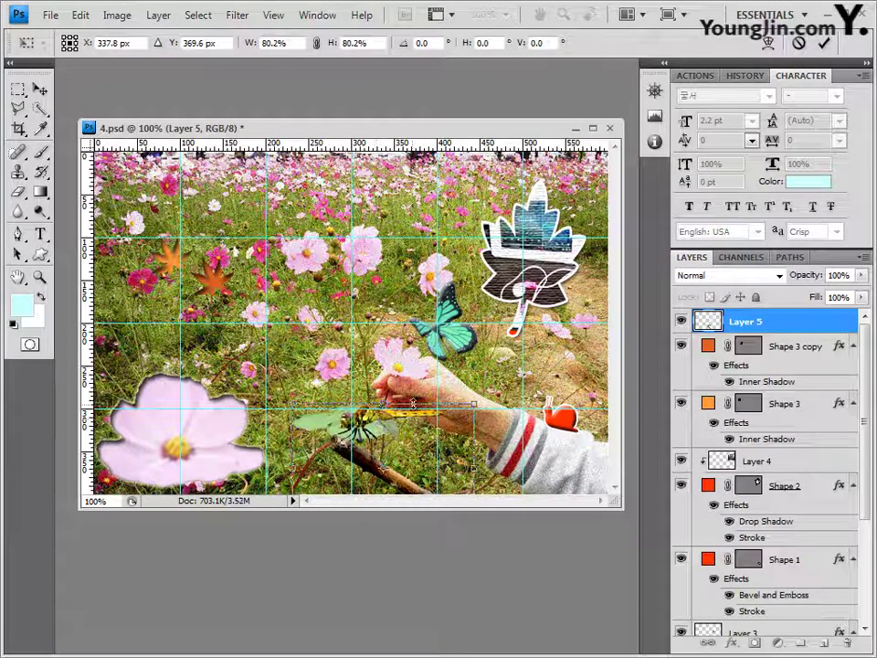
{"action": "left_click_drag", "start_coordinate": [491, 408], "coordinate": [466, 409]}
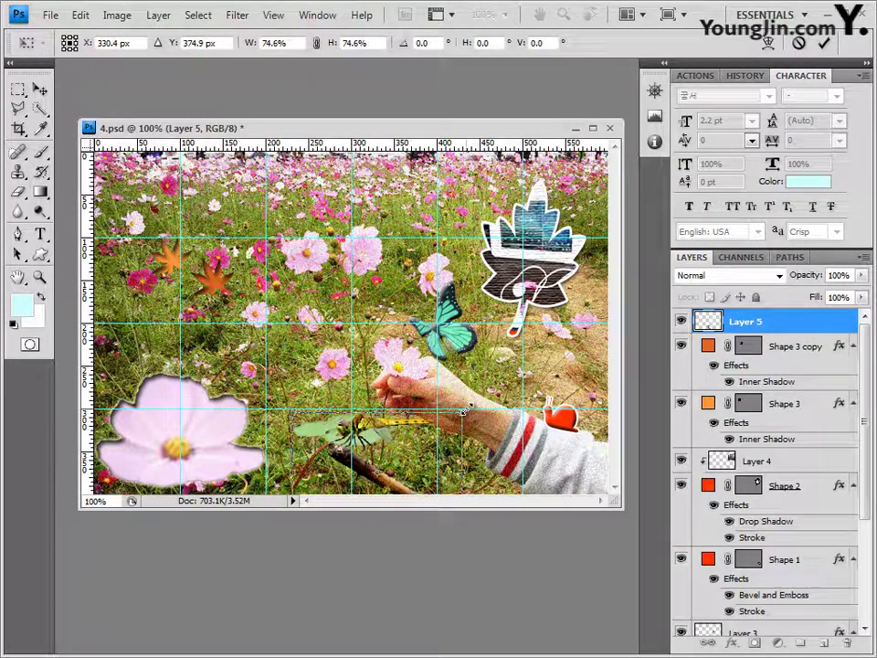
{"action": "left_click_drag", "start_coordinate": [376, 429], "coordinate": [382, 433]}
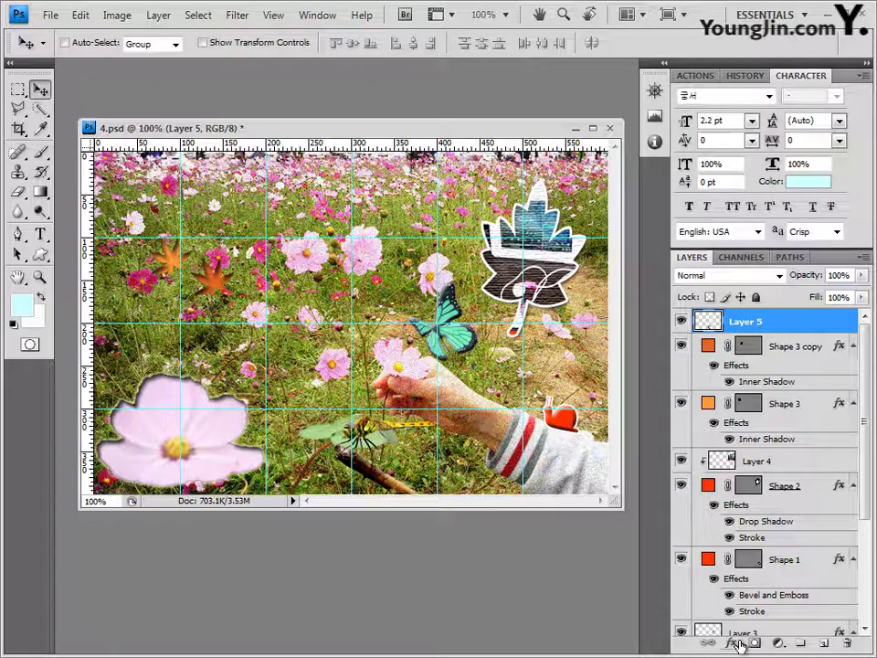
Step: Add a Drop Shadow with default settings to the dragonfly layer and set its opacity to 70%
{"action": "left_click", "coordinate": [734, 645]}
{"action": "left_click", "coordinate": [719, 457]}
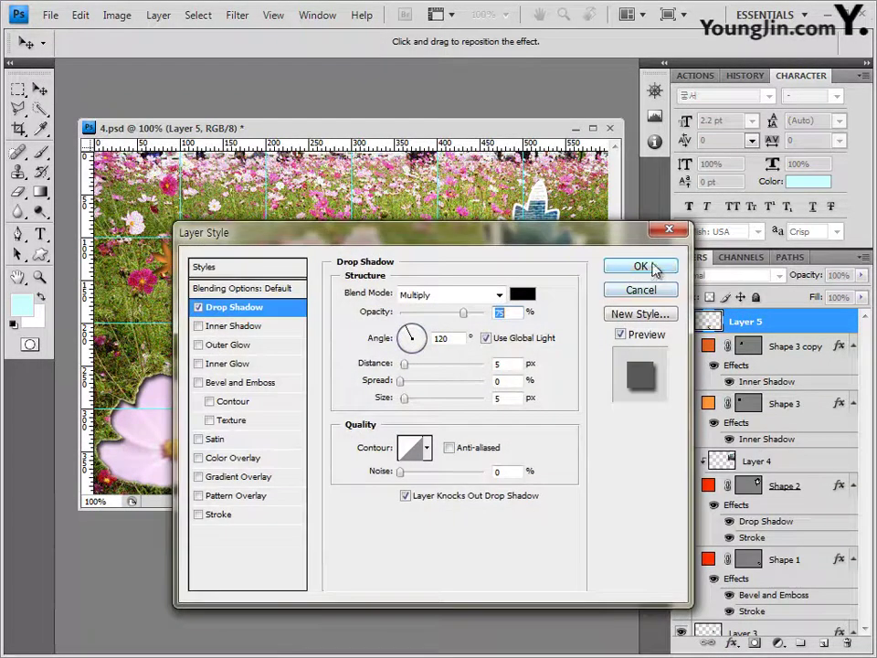
{"action": "left_click", "coordinate": [642, 267]}
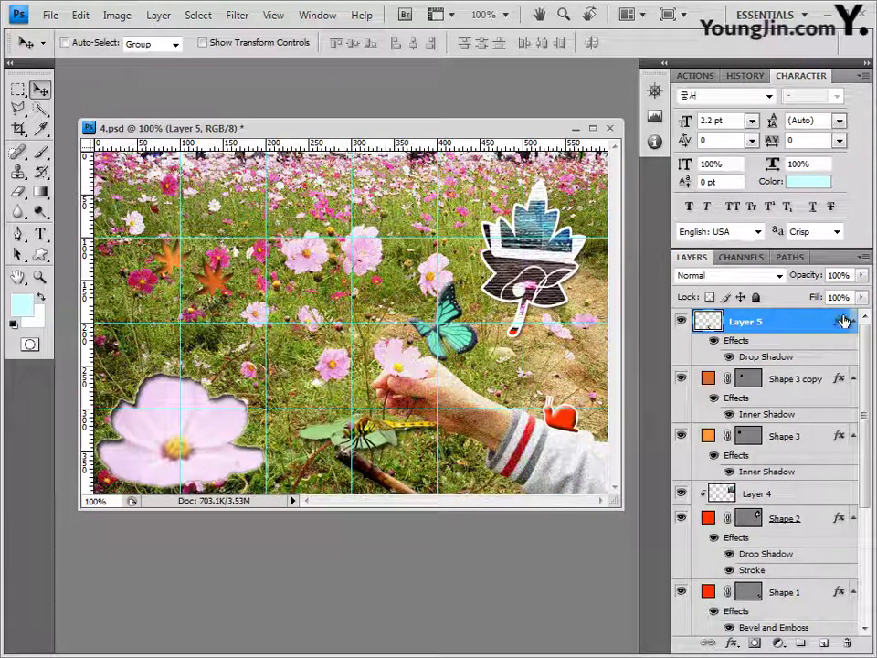
{"action": "left_click", "coordinate": [844, 274]}
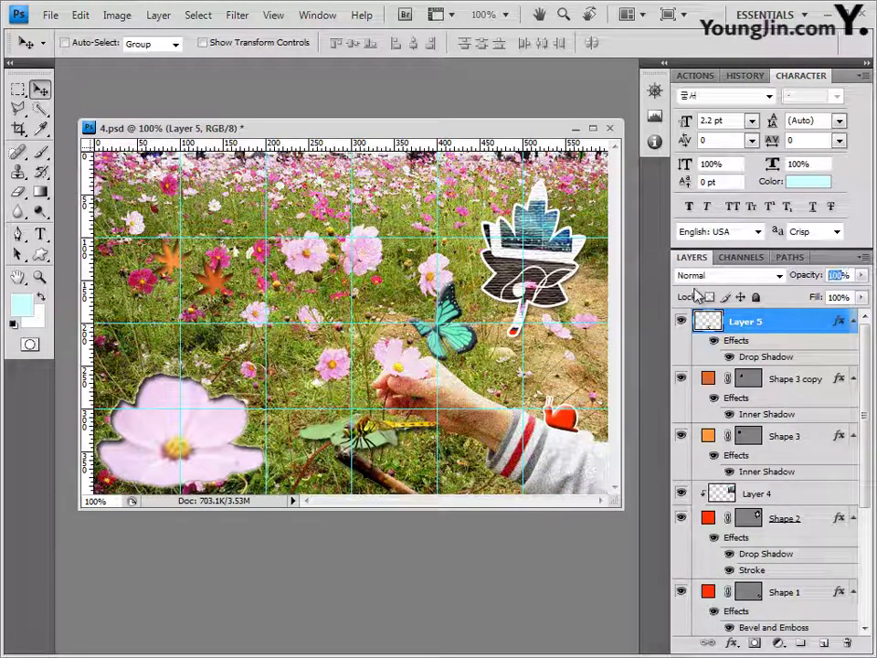
{"action": "type", "text": "70"}
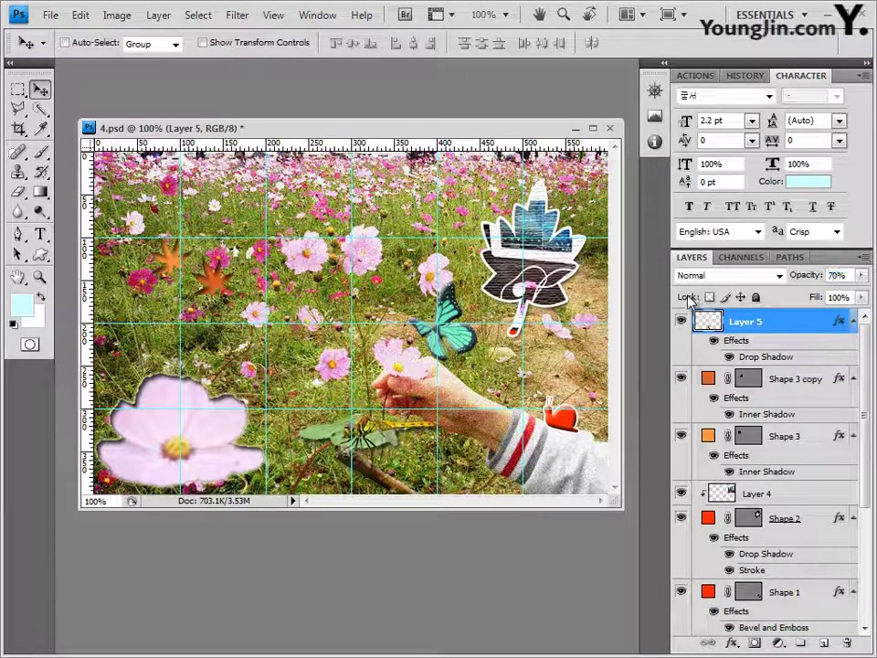
{"action": "left_click", "coordinate": [395, 443]}
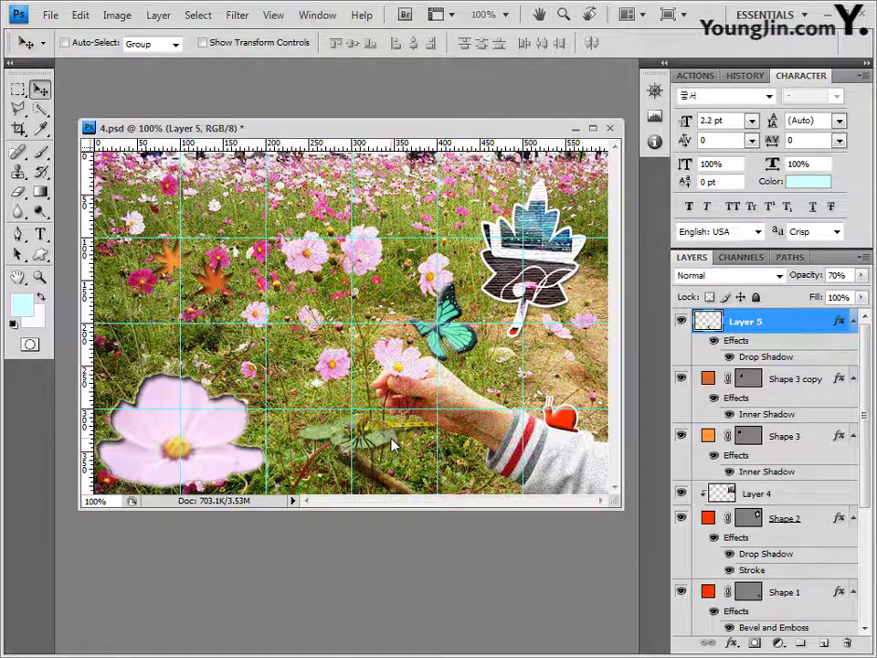
Step: Start a horizontal text line above the two orange leaves, with the font set to 바탕 and the size to 30 pt
{"action": "left_click", "coordinate": [40, 234]}
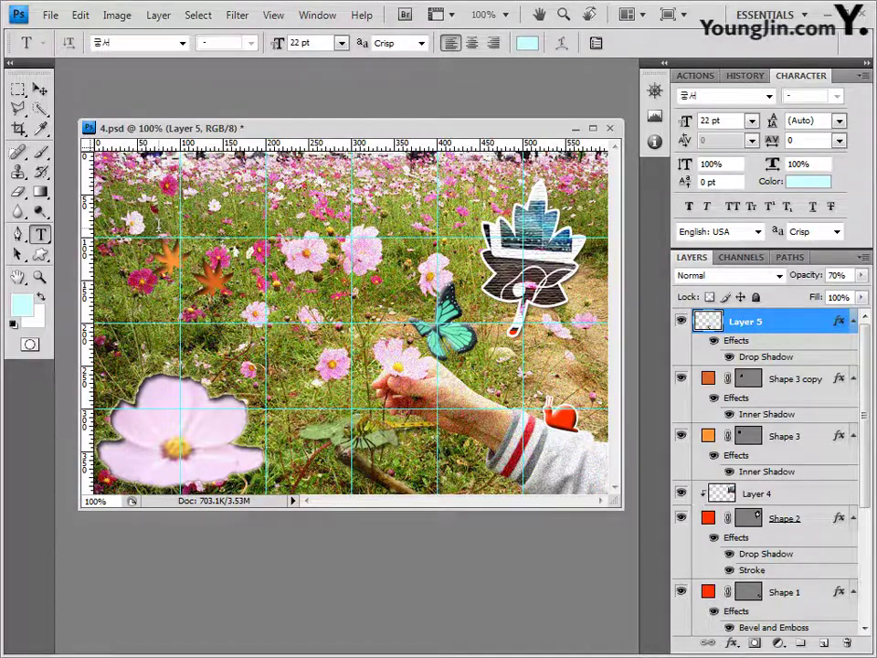
{"action": "left_click", "coordinate": [123, 171]}
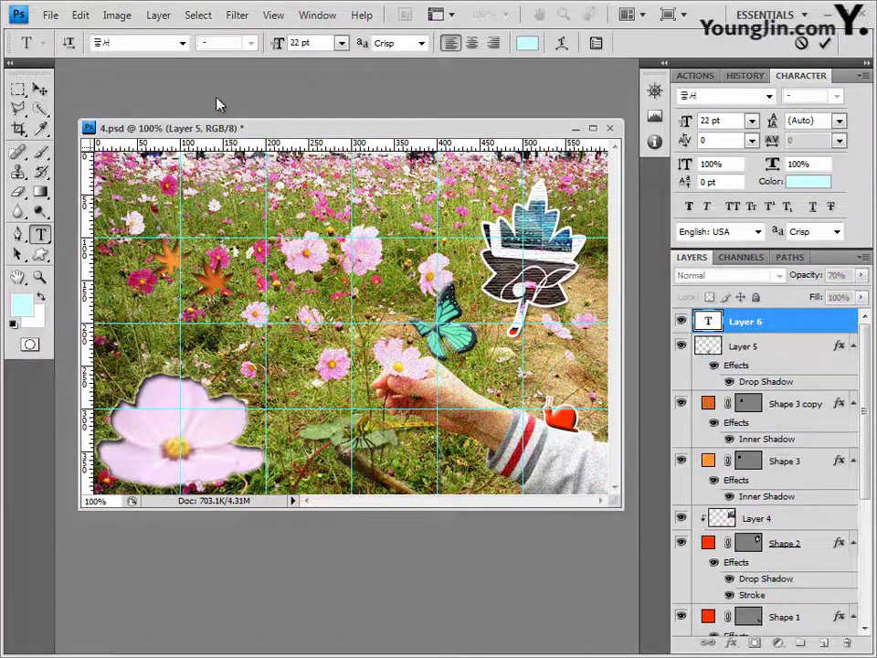
{"action": "left_click", "coordinate": [183, 43]}
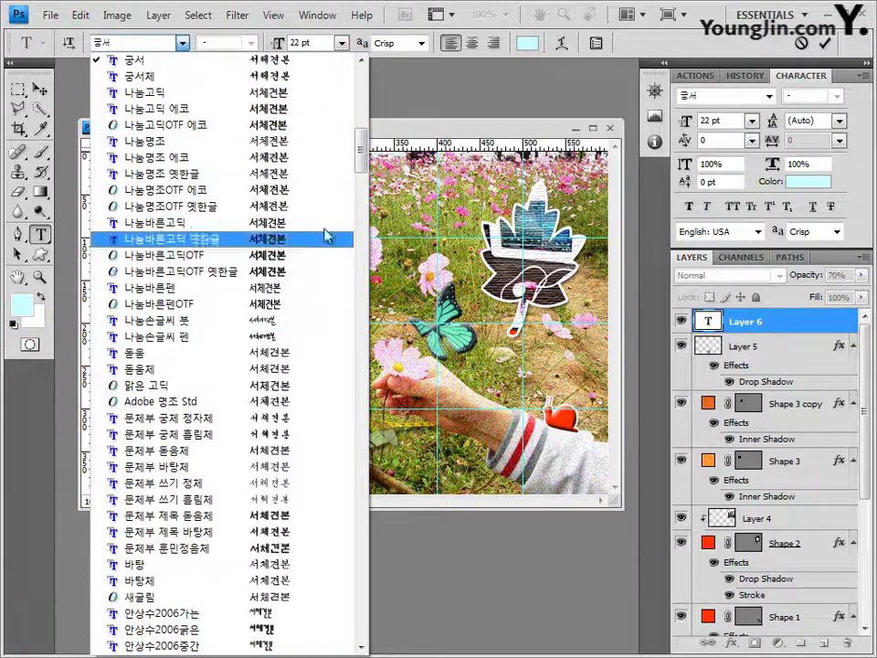
{"action": "left_click", "coordinate": [186, 567]}
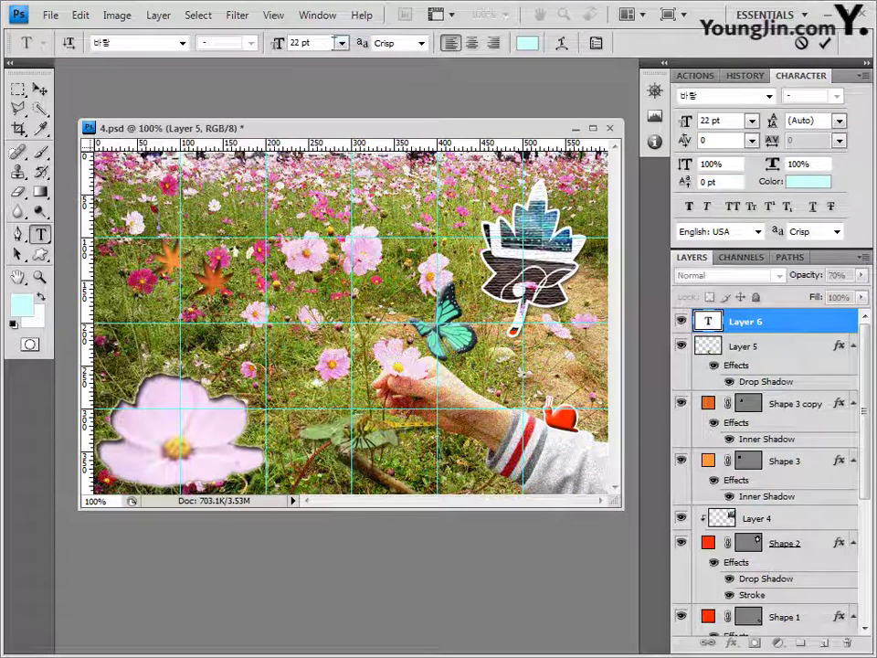
{"action": "left_click", "coordinate": [306, 43]}
{"action": "type", "text": "30"}
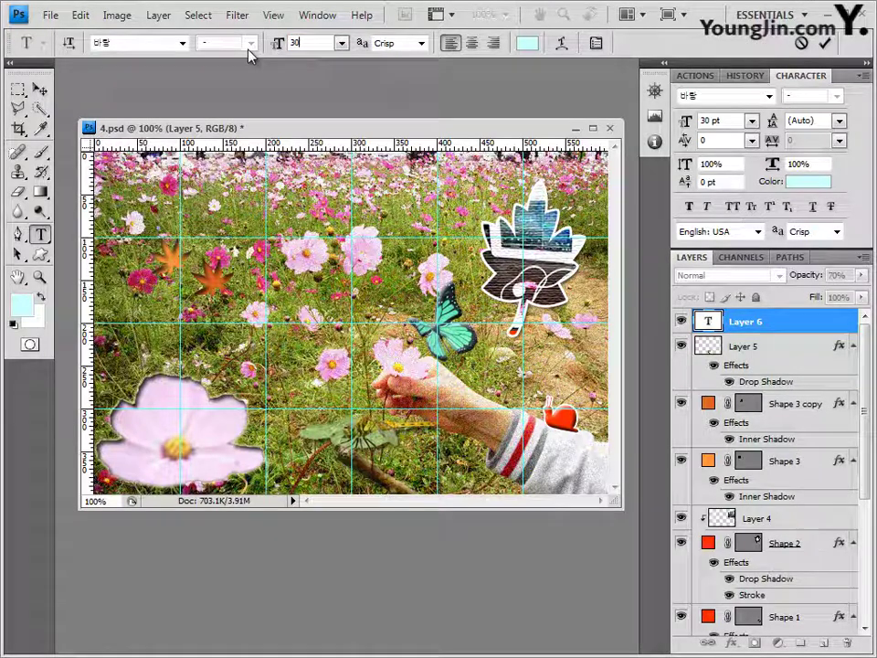
{"action": "key", "text": "Return"}
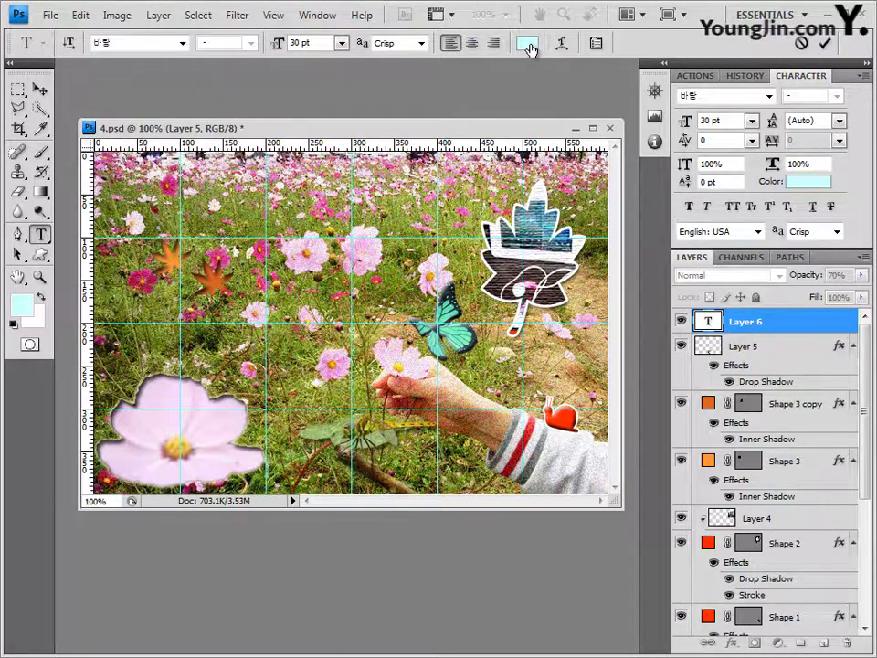
Step: Set the text color to ffff66 and enter AUTUMNAL above the orange leaves as its own text layer
{"action": "left_click", "coordinate": [528, 44]}
{"action": "left_click_drag", "start_coordinate": [512, 520], "coordinate": [397, 525]}
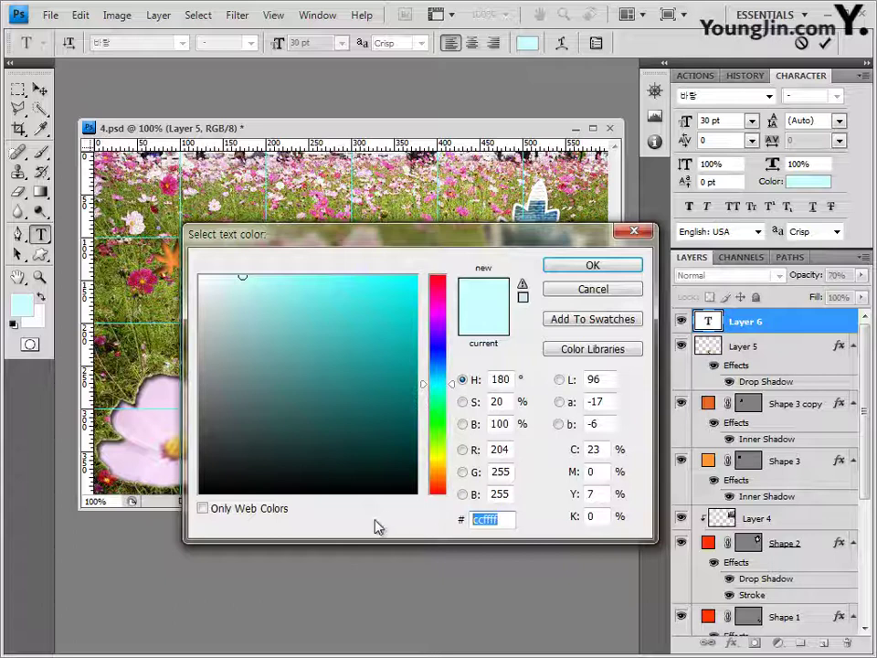
{"action": "type", "text": "ffff6"}
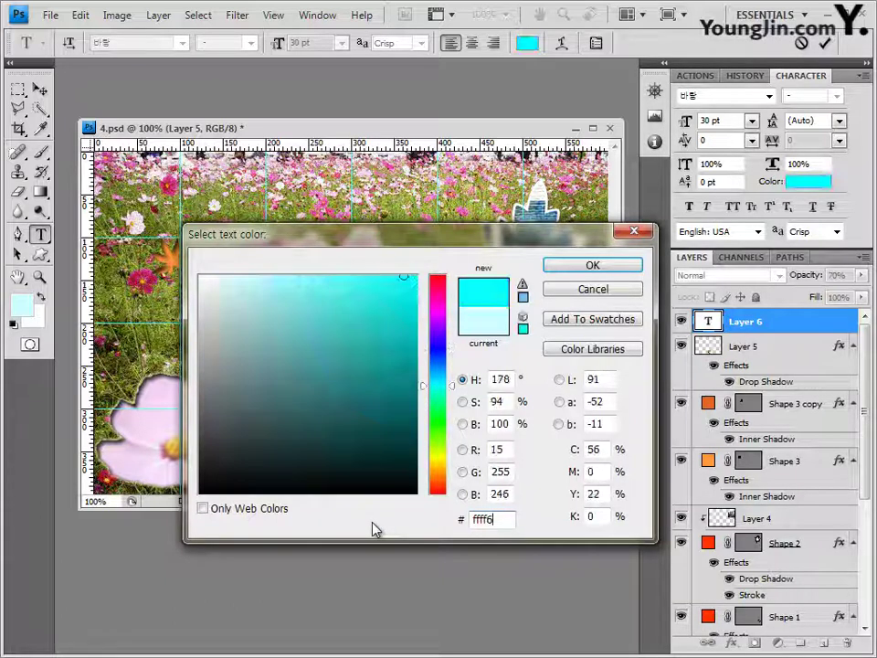
{"action": "type", "text": "6"}
{"action": "left_click", "coordinate": [599, 266]}
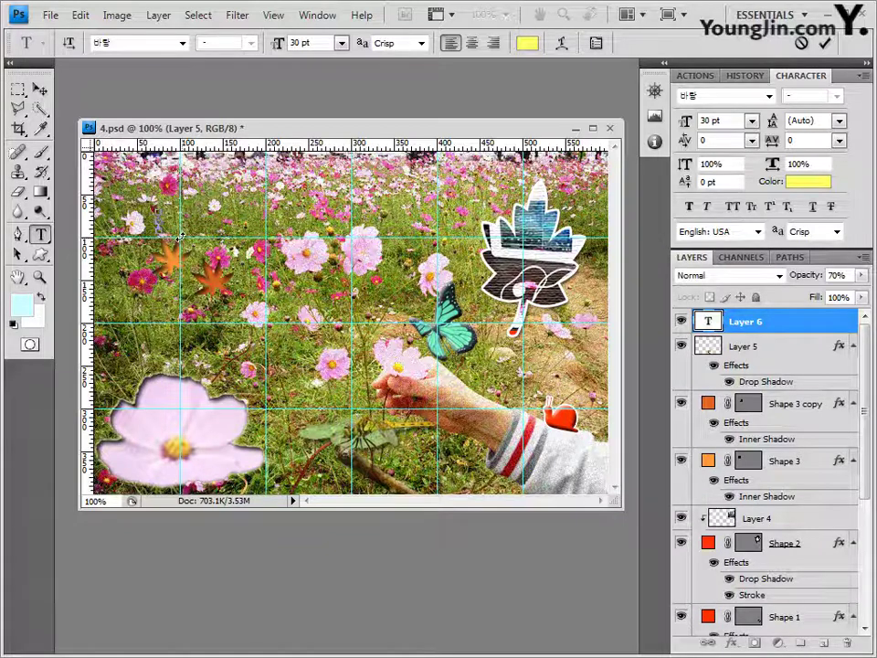
{"action": "type", "text": "AUTUMNAL"}
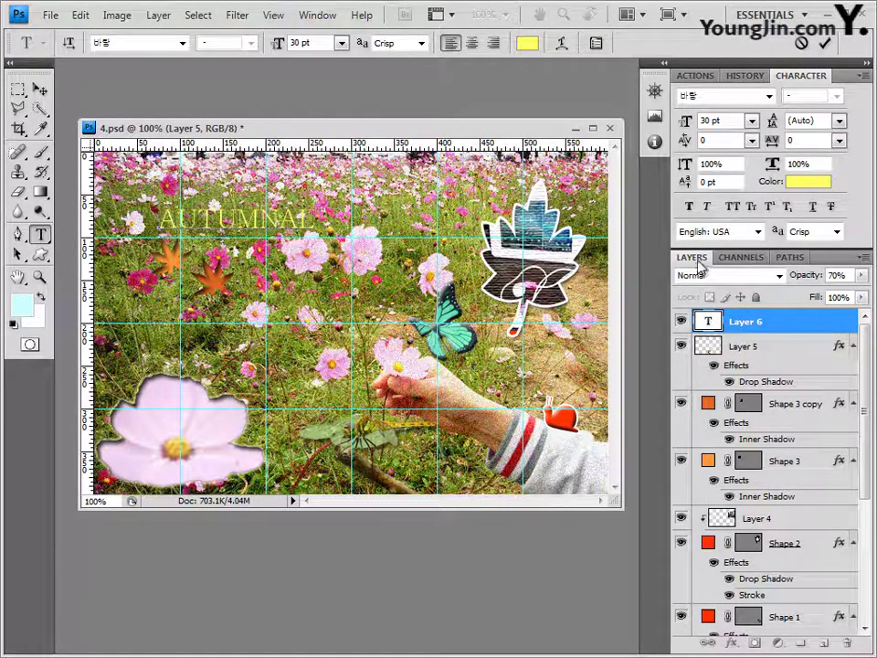
{"action": "left_click", "coordinate": [789, 323]}
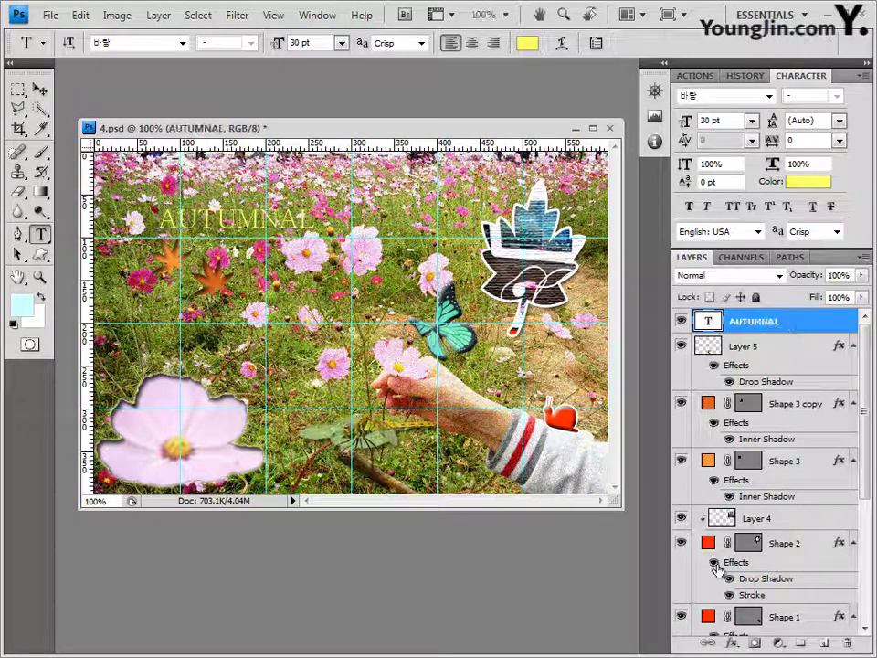
Step: Give the AUTUMNAL text a default Drop Shadow and a 3 px Stroke colored ccff00
{"action": "left_click", "coordinate": [732, 643]}
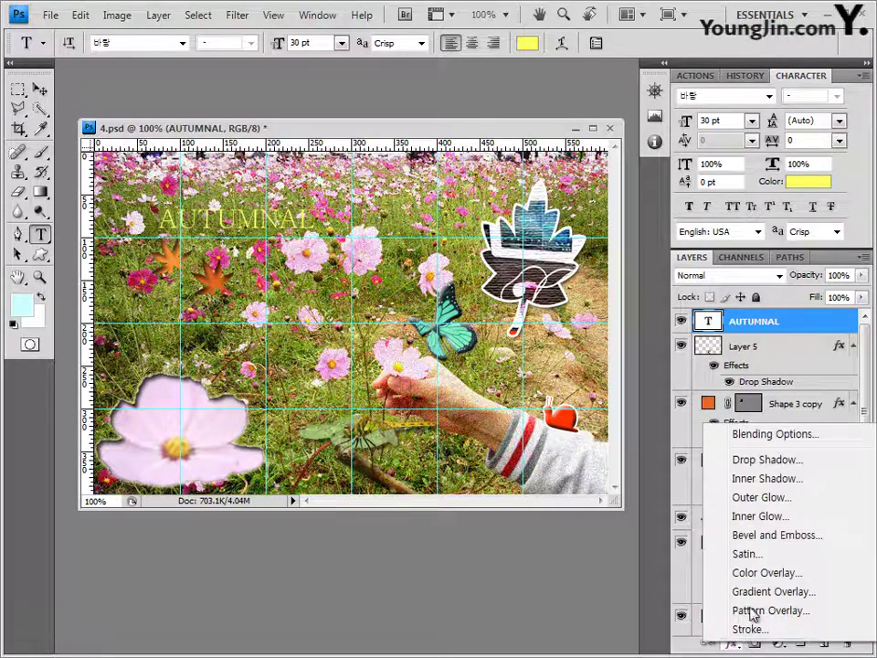
{"action": "left_click", "coordinate": [768, 459]}
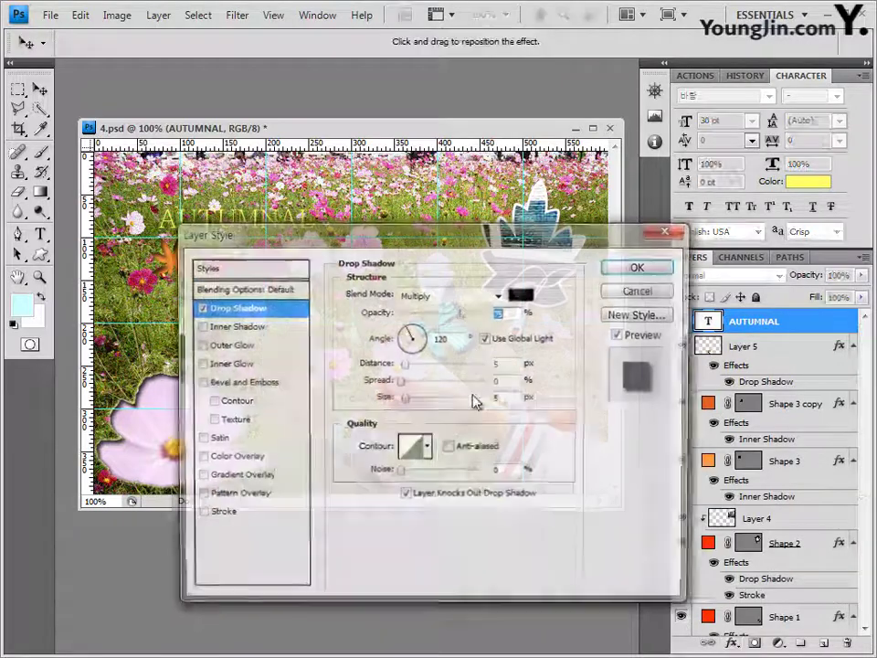
{"action": "left_click", "coordinate": [221, 515]}
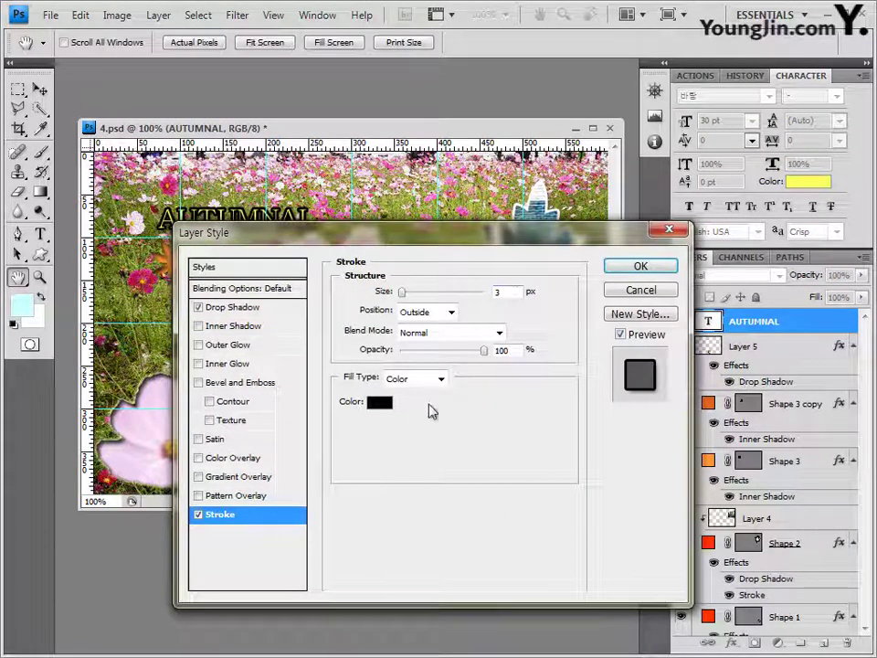
{"action": "left_click", "coordinate": [379, 405]}
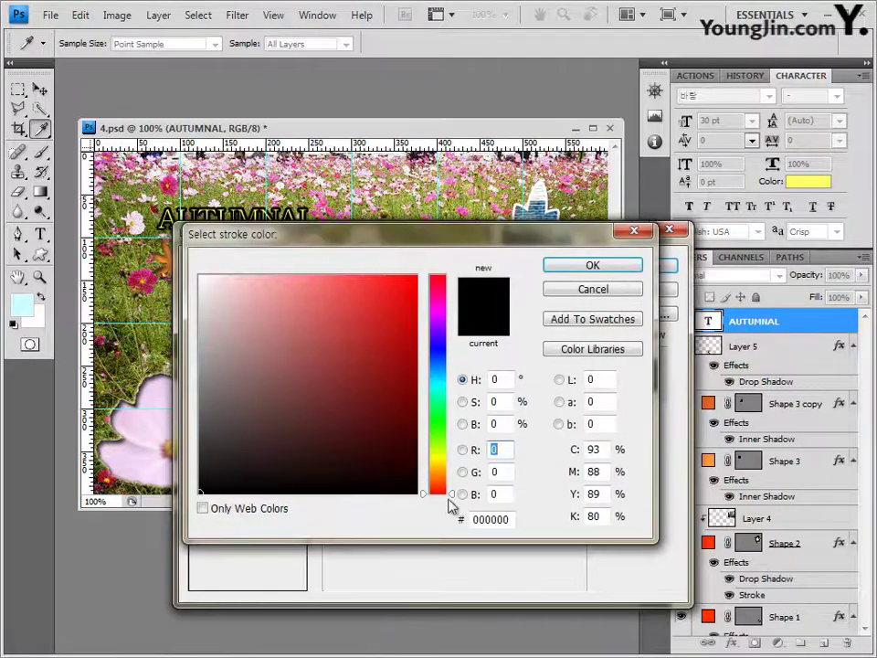
{"action": "left_click", "coordinate": [491, 519]}
{"action": "type", "text": "c"}
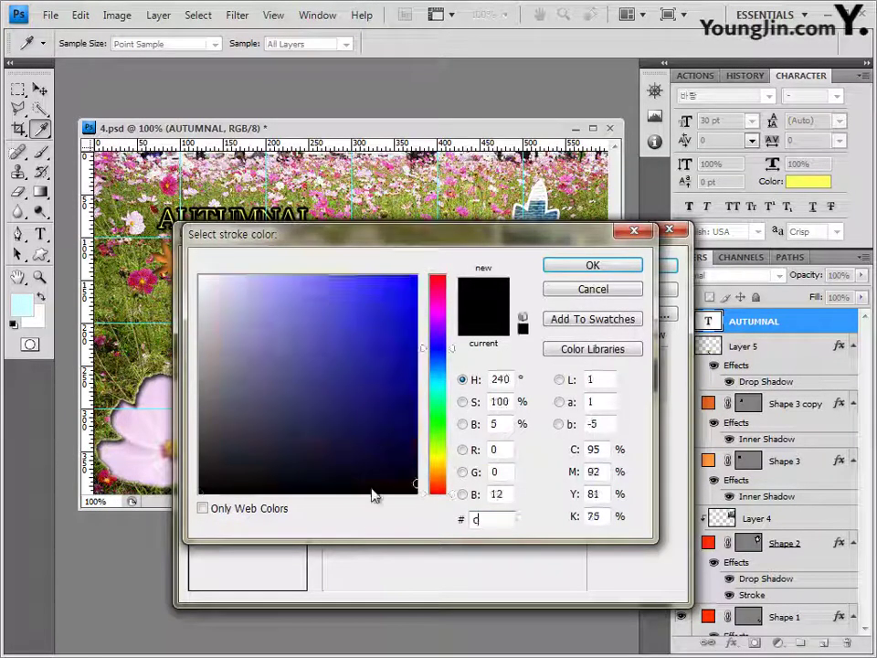
{"action": "type", "text": "cff00"}
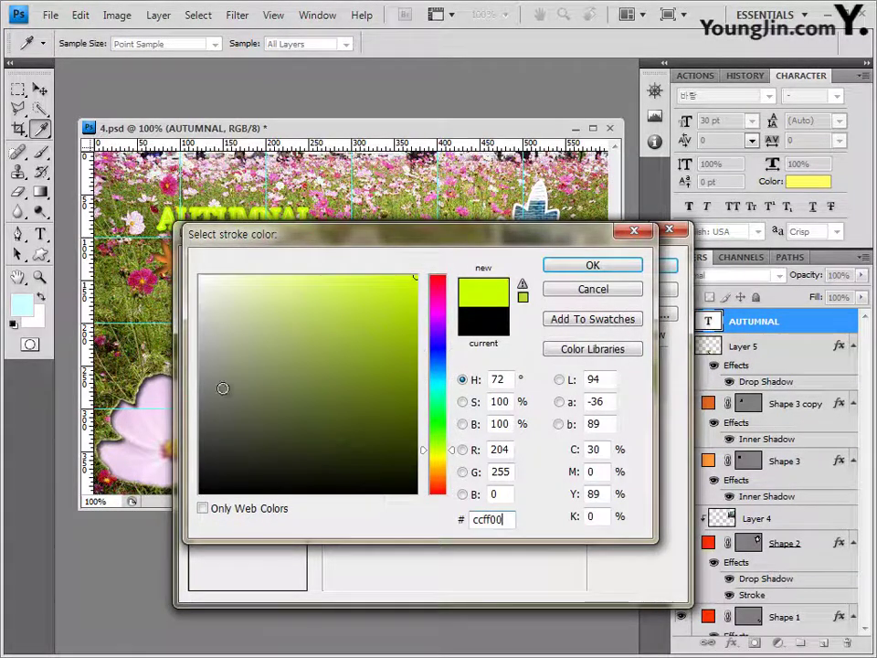
{"action": "left_click", "coordinate": [627, 267]}
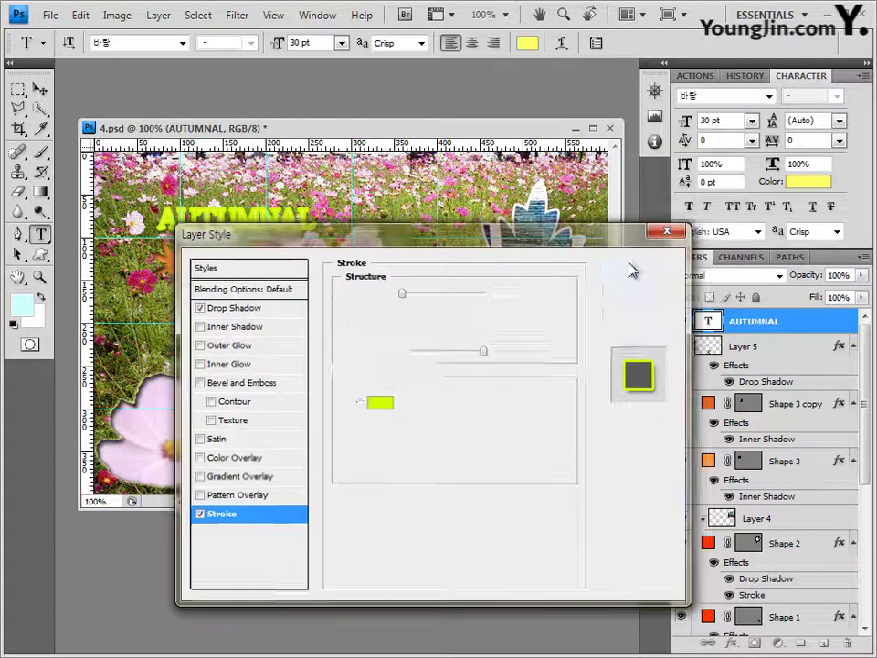
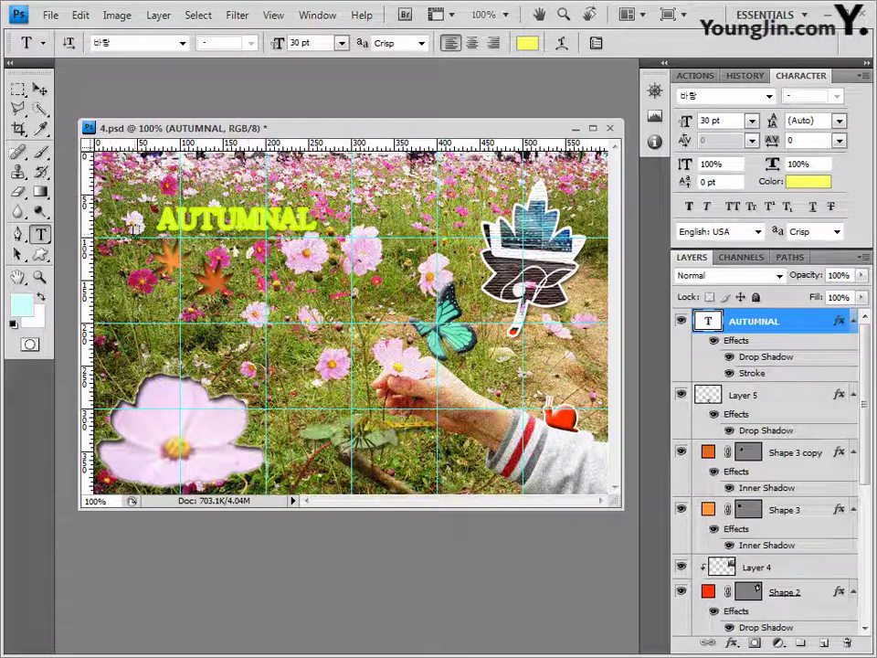
Step: Add a separate text layer reading TINTS just after AUTUMNAL, with all its letters colored FF0000
{"action": "left_click", "coordinate": [342, 222]}
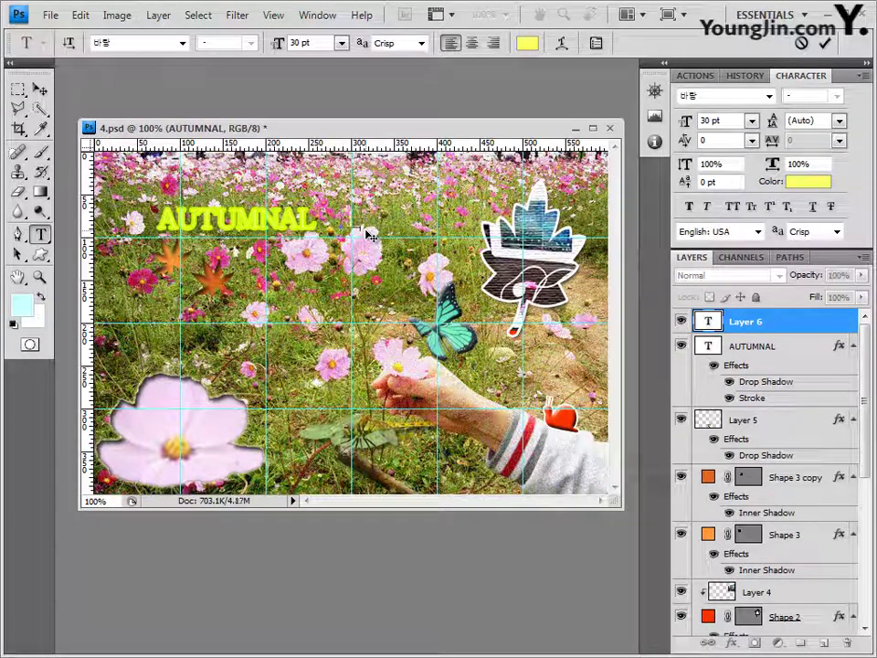
{"action": "type", "text": "LINTS"}
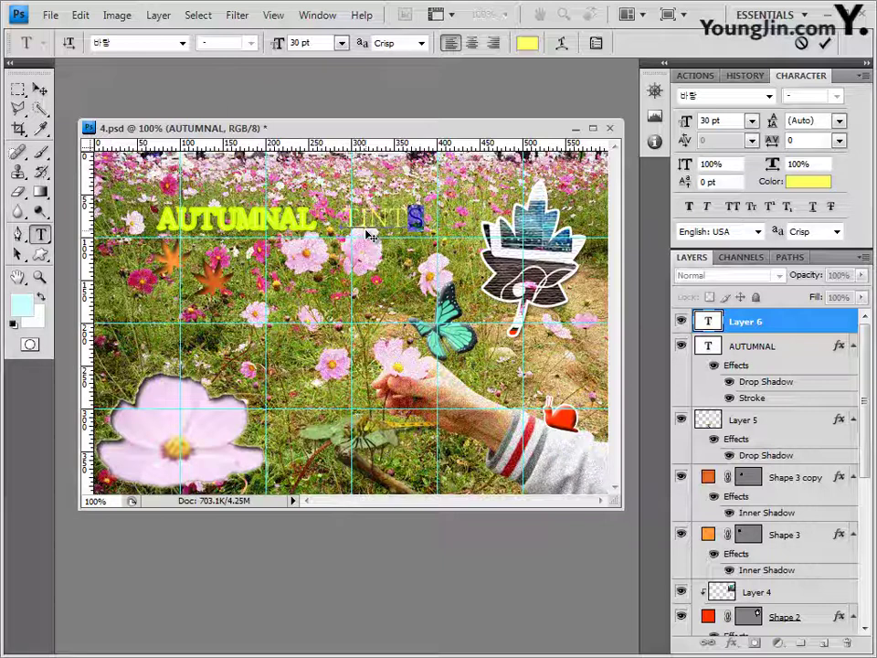
{"action": "key", "text": "shift+Left"}
{"action": "key", "text": "shift+Left"}
{"action": "key", "text": "shift+Left"}
{"action": "key", "text": "shift+Left"}
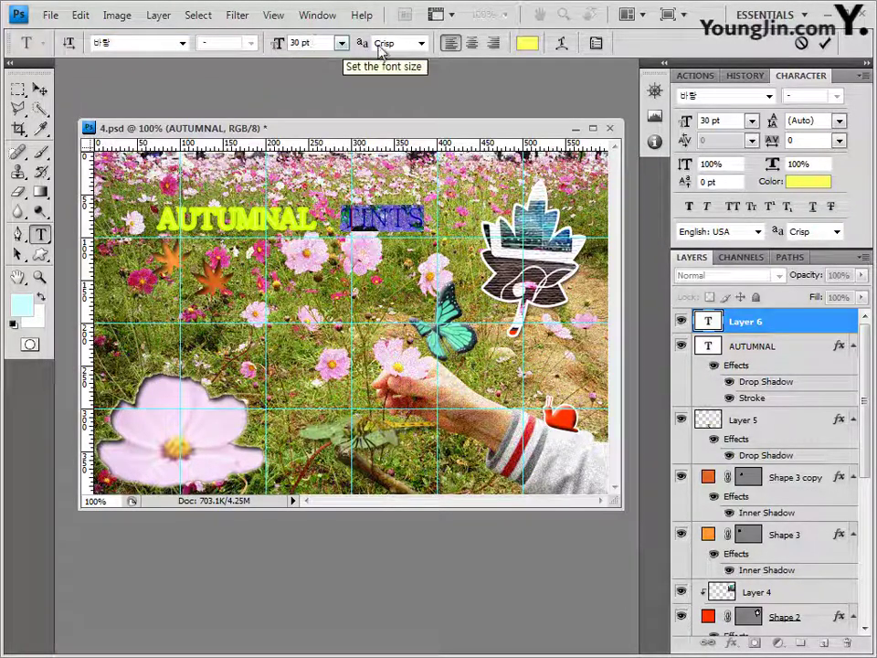
{"action": "left_click", "coordinate": [533, 45]}
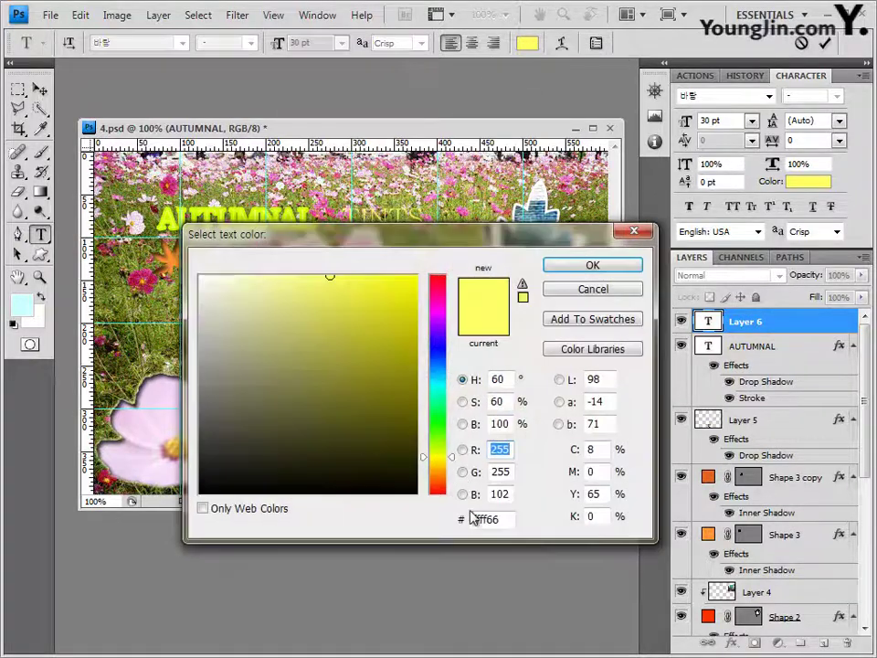
{"action": "left_click", "coordinate": [502, 521]}
{"action": "type", "text": "FF"}
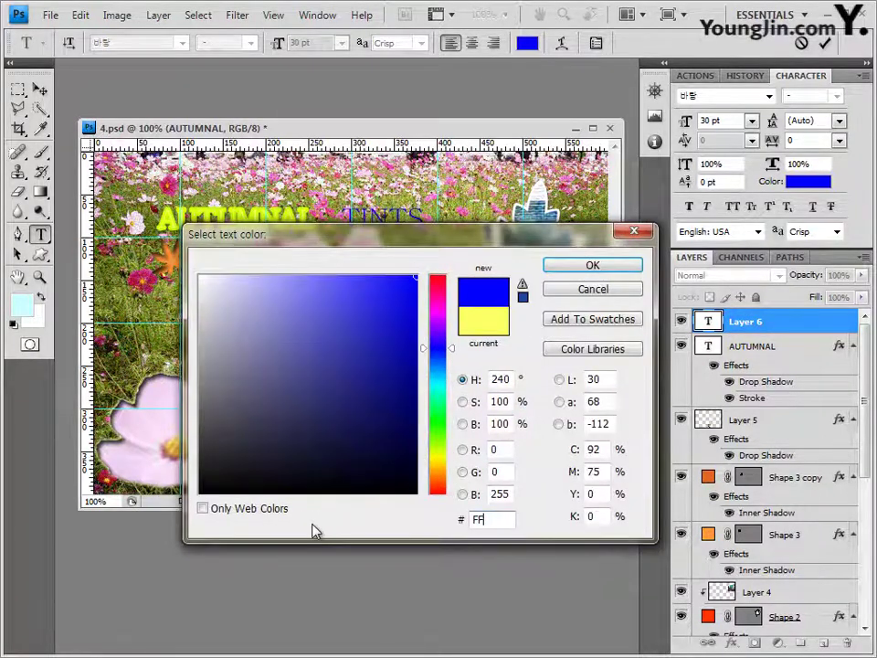
{"action": "type", "text": "0000"}
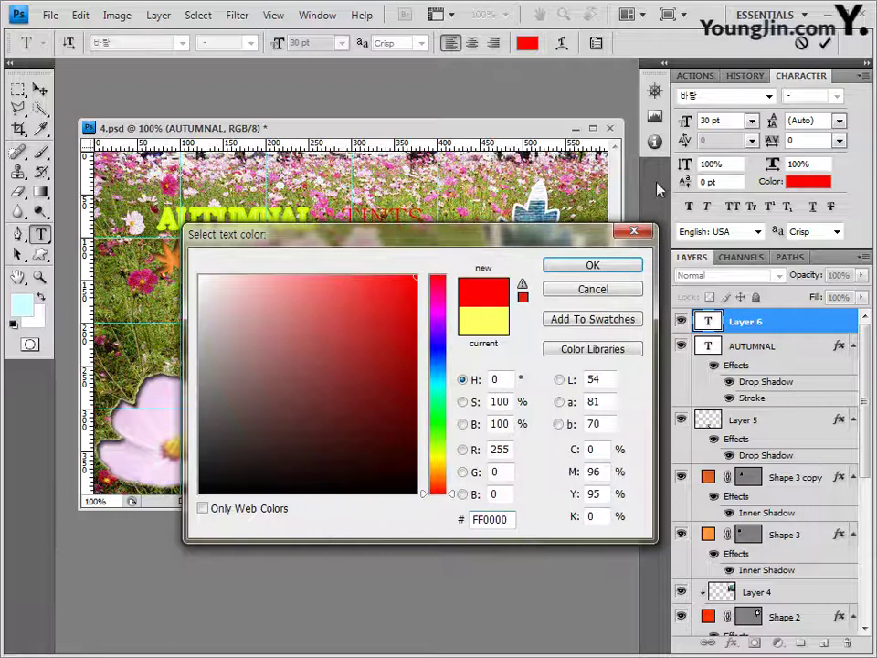
{"action": "left_click", "coordinate": [613, 263]}
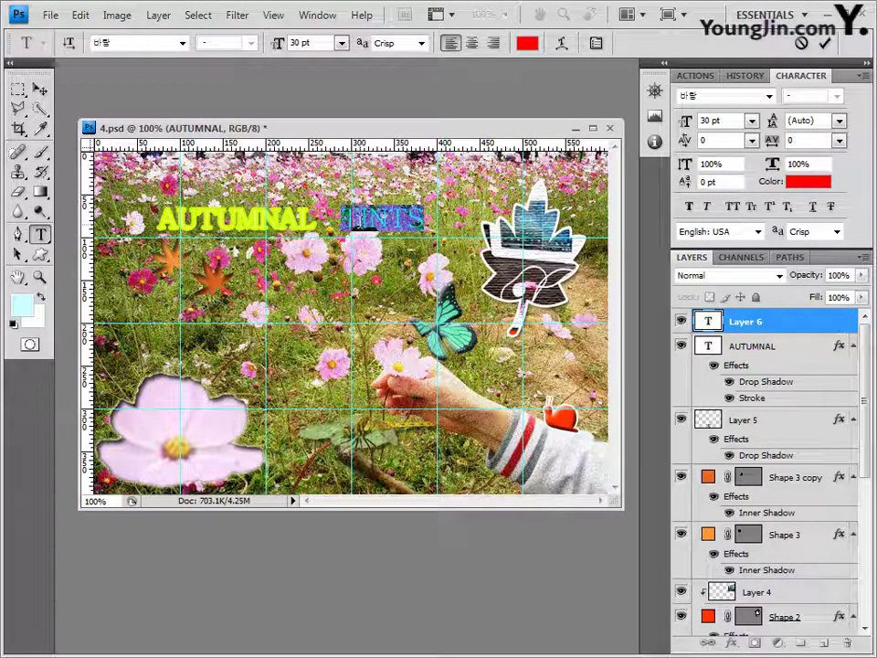
{"action": "left_click", "coordinate": [426, 218]}
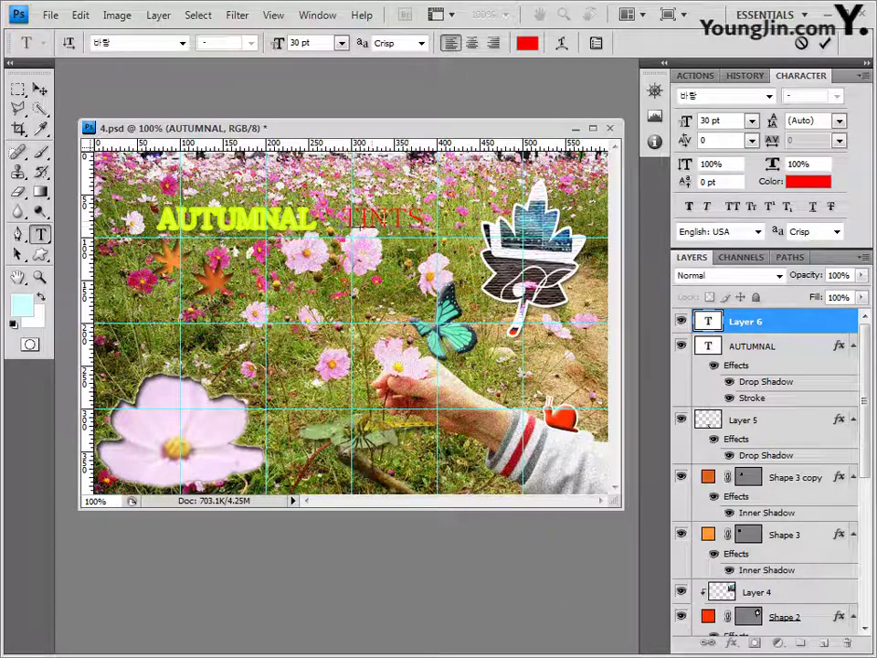
{"action": "left_click", "coordinate": [791, 324]}
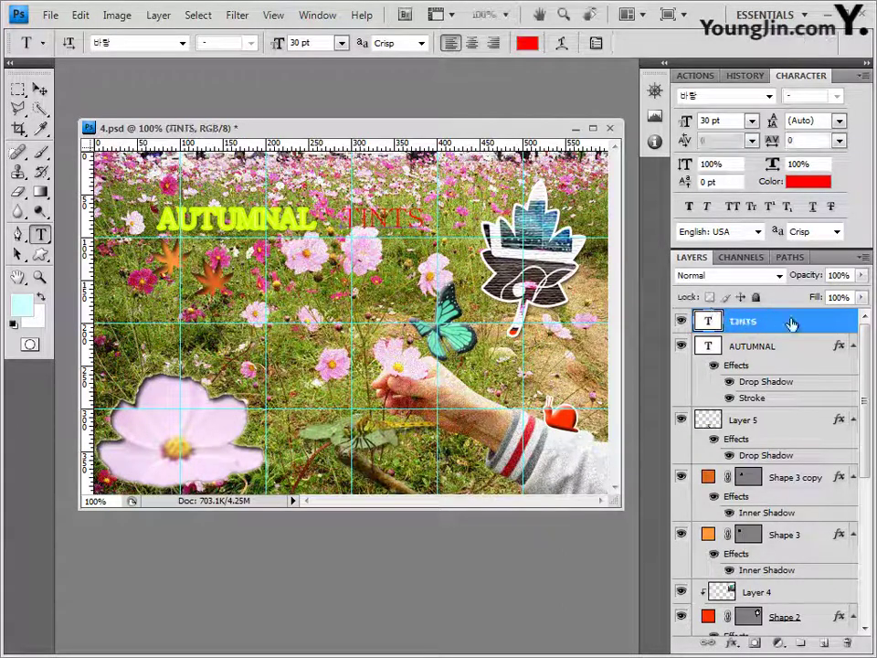
Step: Give the TINTS text a default Inner Shadow and a 3 px Stroke colored ffffff
{"action": "left_click", "coordinate": [733, 643]}
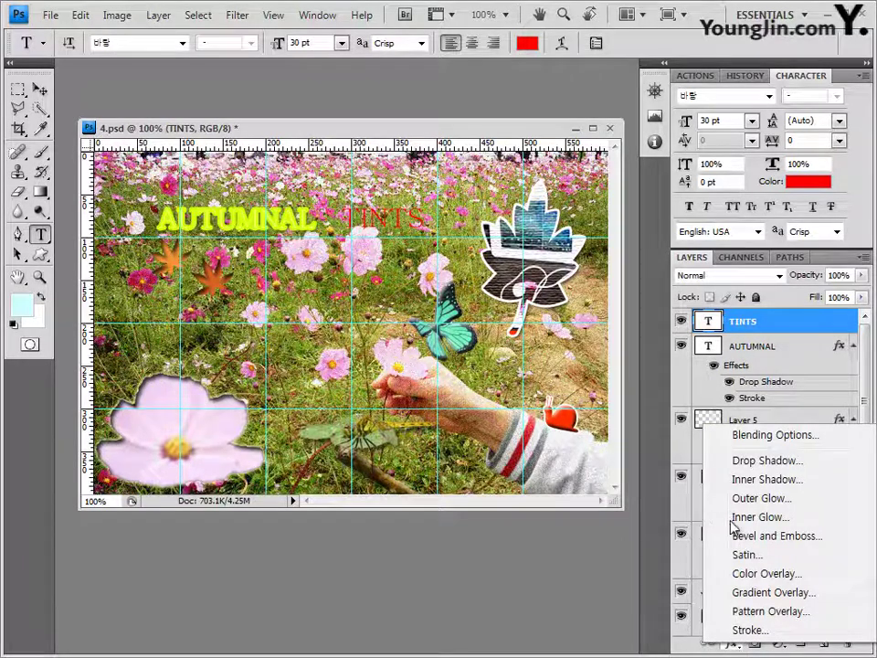
{"action": "left_click", "coordinate": [790, 482]}
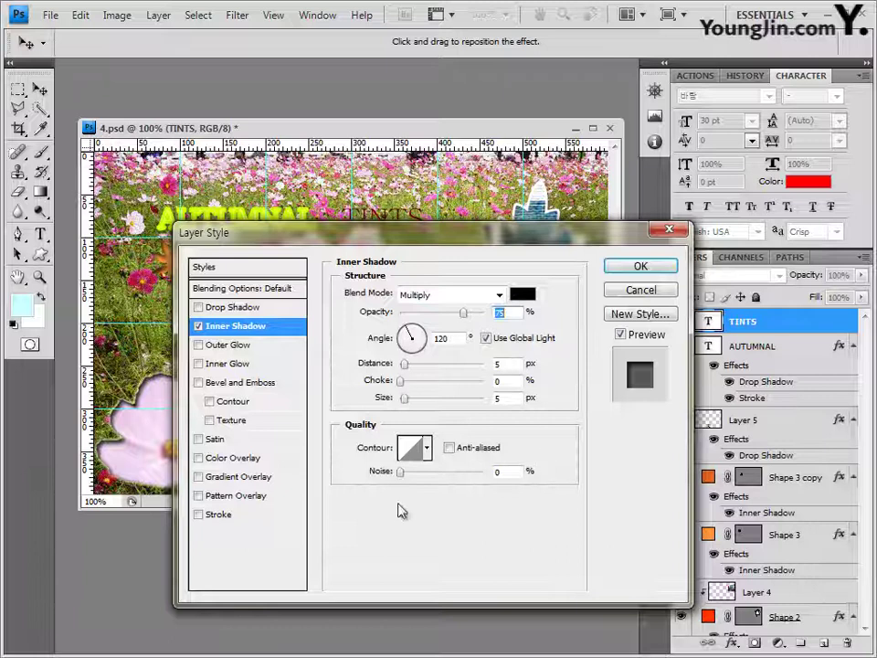
{"action": "left_click", "coordinate": [225, 517]}
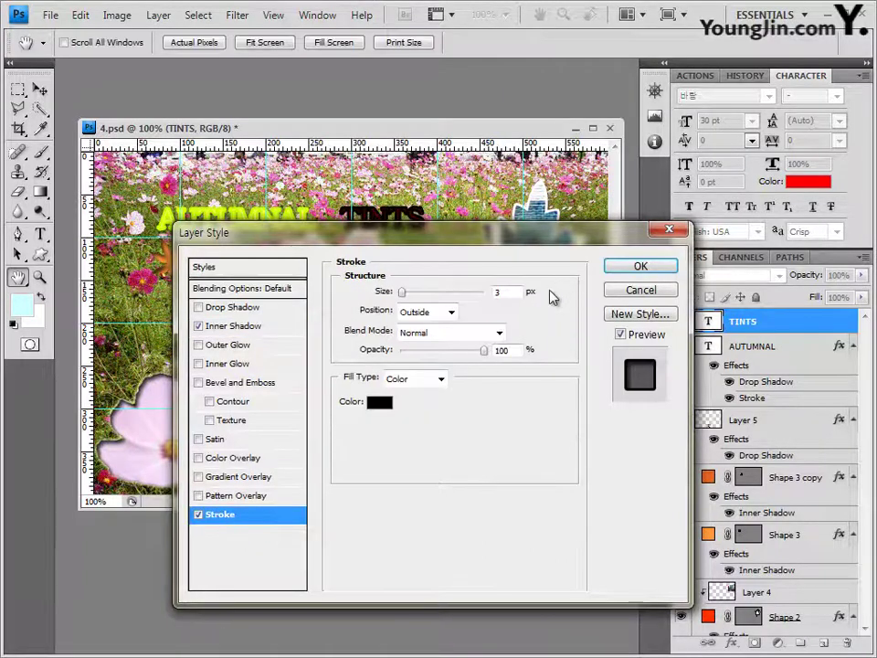
{"action": "left_click", "coordinate": [381, 403]}
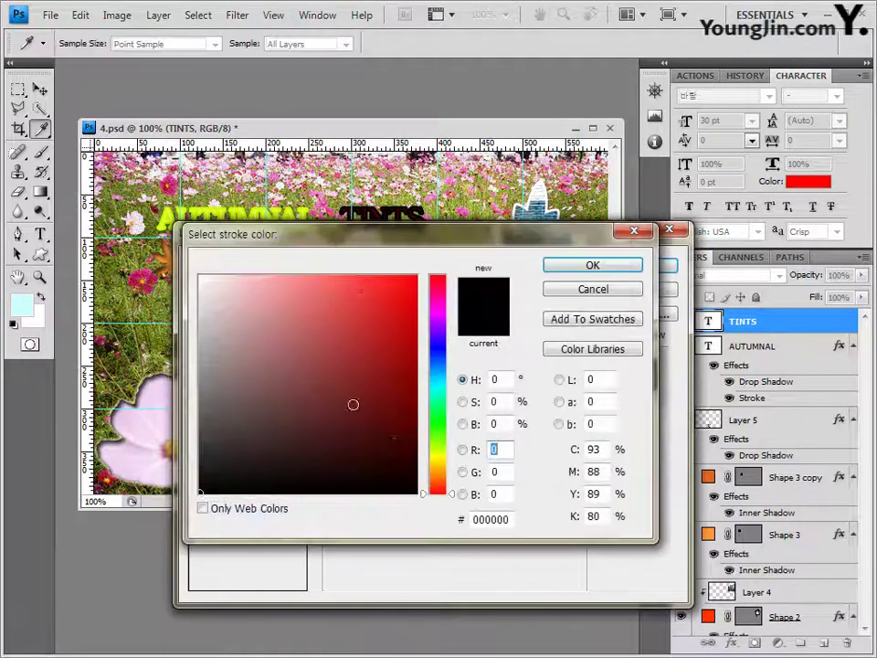
{"action": "left_click_drag", "start_coordinate": [512, 515], "coordinate": [216, 529]}
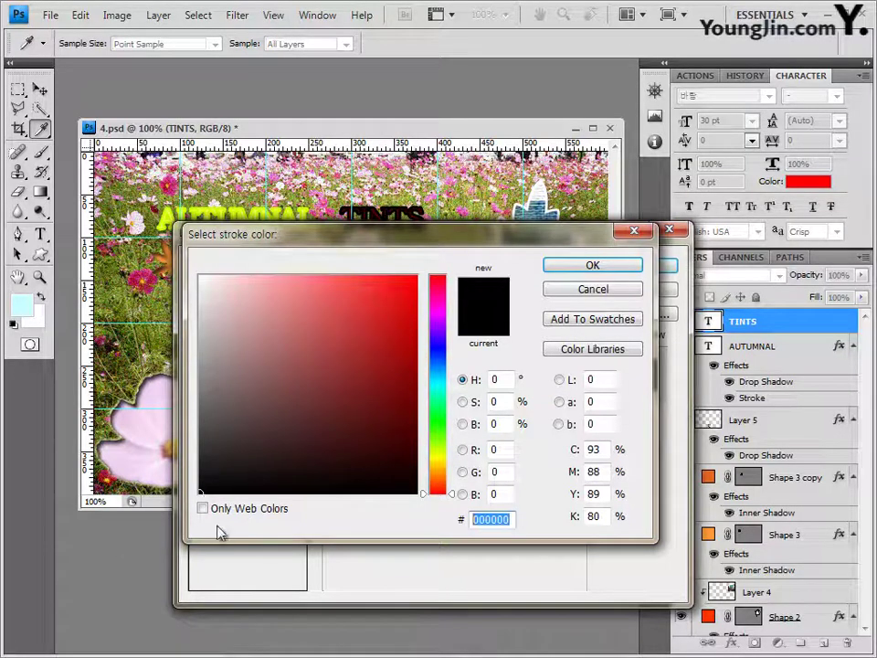
{"action": "type", "text": "ffffff"}
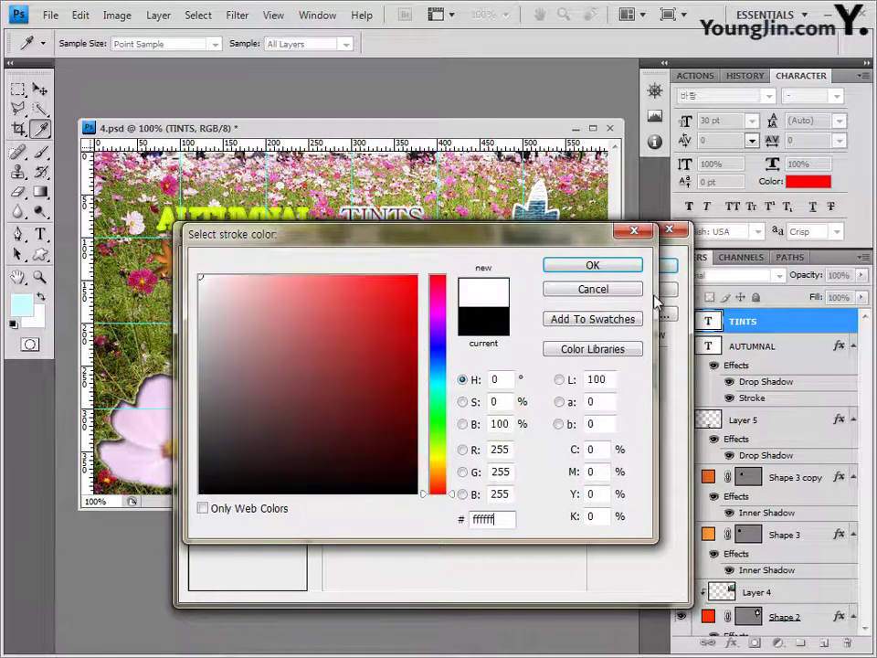
{"action": "left_click", "coordinate": [610, 268]}
{"action": "left_click", "coordinate": [637, 268]}
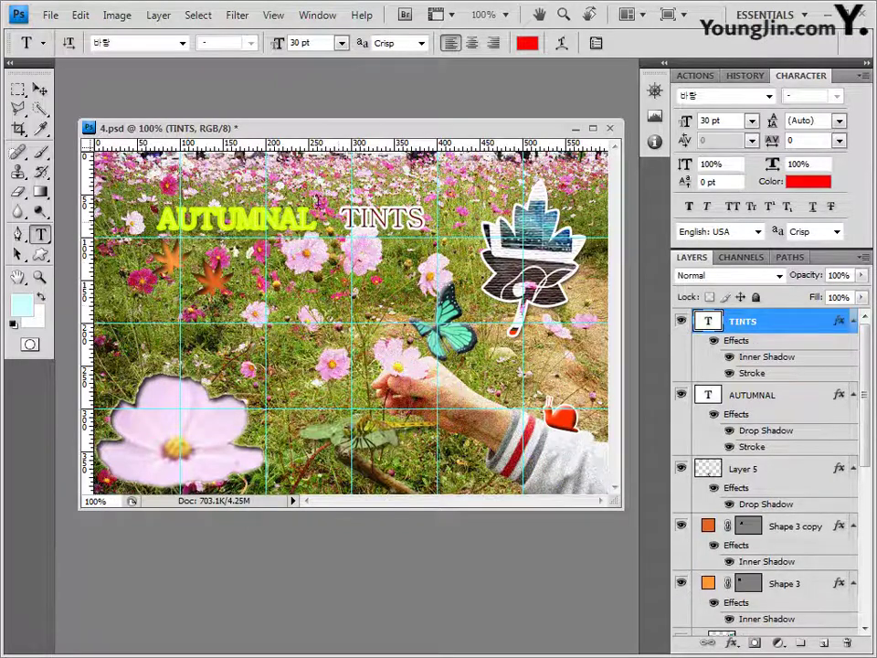
Step: Move the TINTS text slightly closer to the end of AUTUMNAL
{"action": "left_click", "coordinate": [40, 89]}
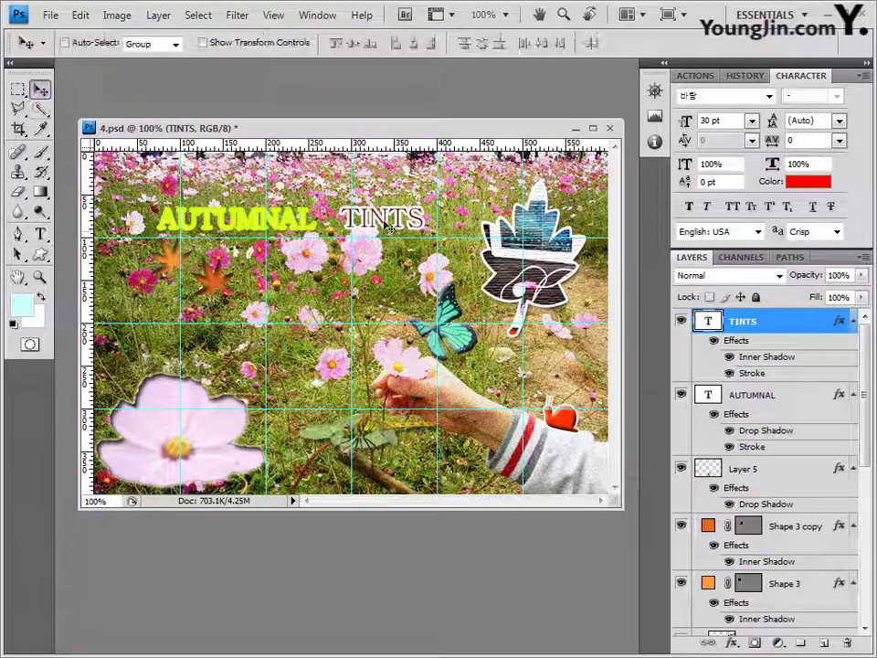
{"action": "left_click_drag", "start_coordinate": [383, 223], "coordinate": [371, 225]}
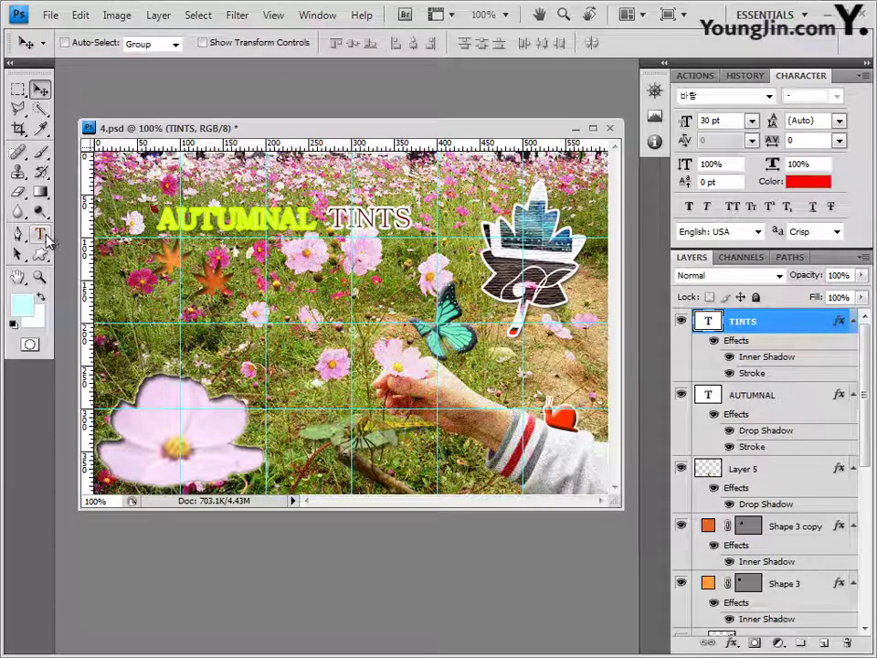
Step: Start a new text layer below the orange leaves with the font 돋움 at 24 pt
{"action": "left_click", "coordinate": [48, 240]}
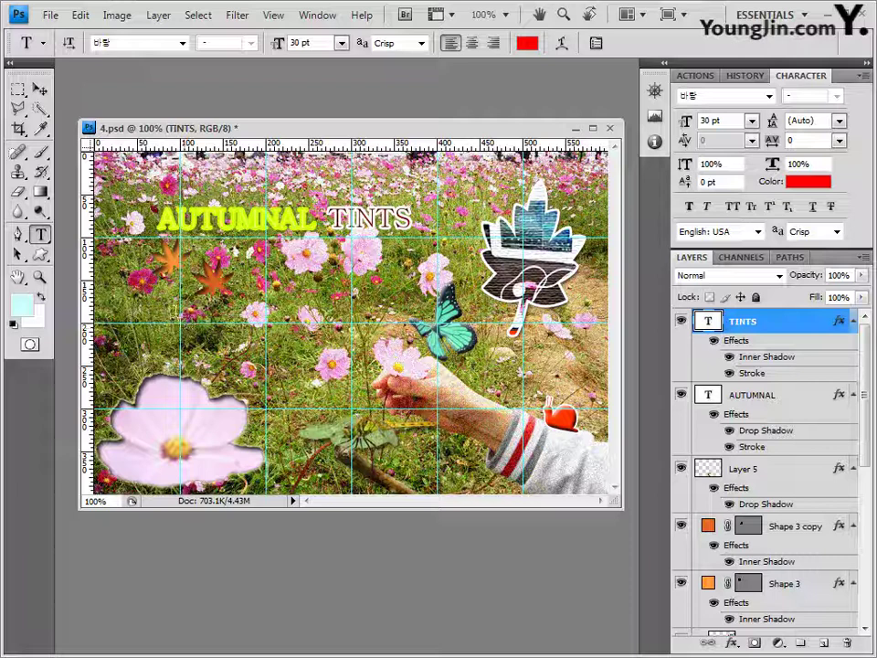
{"action": "left_click", "coordinate": [199, 317]}
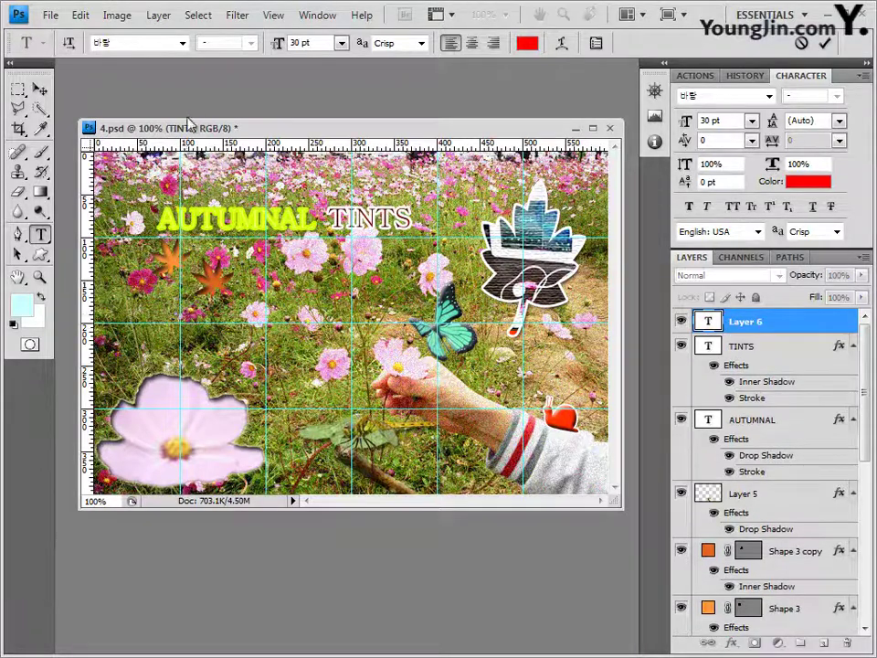
{"action": "left_click", "coordinate": [183, 43]}
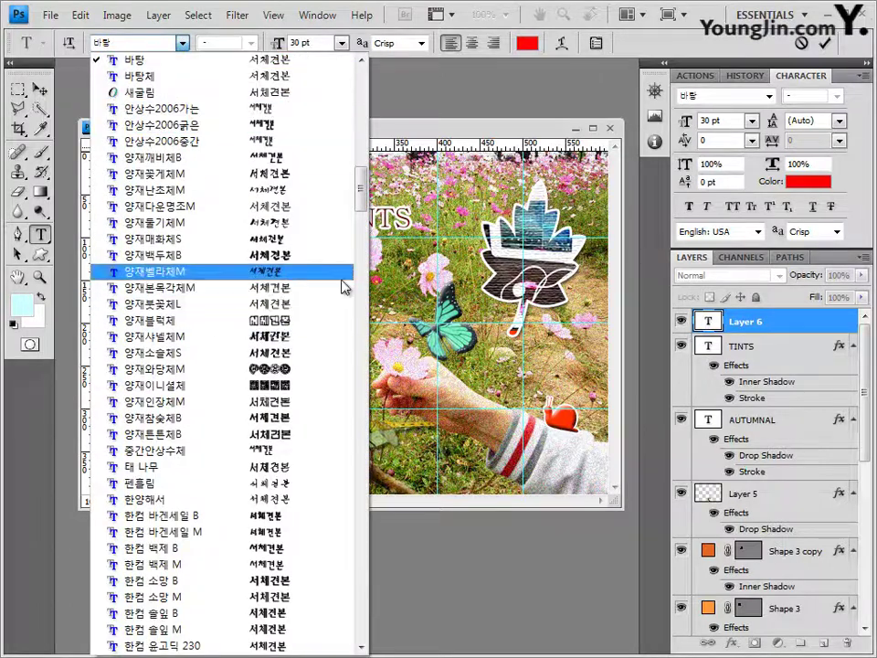
{"action": "left_click_drag", "start_coordinate": [358, 187], "coordinate": [362, 160]}
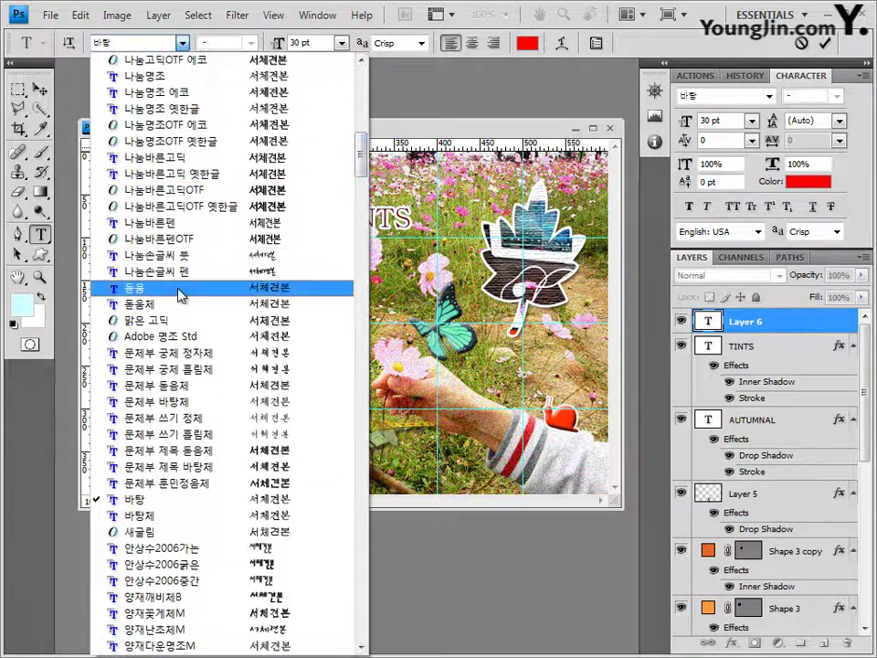
{"action": "left_click", "coordinate": [180, 293]}
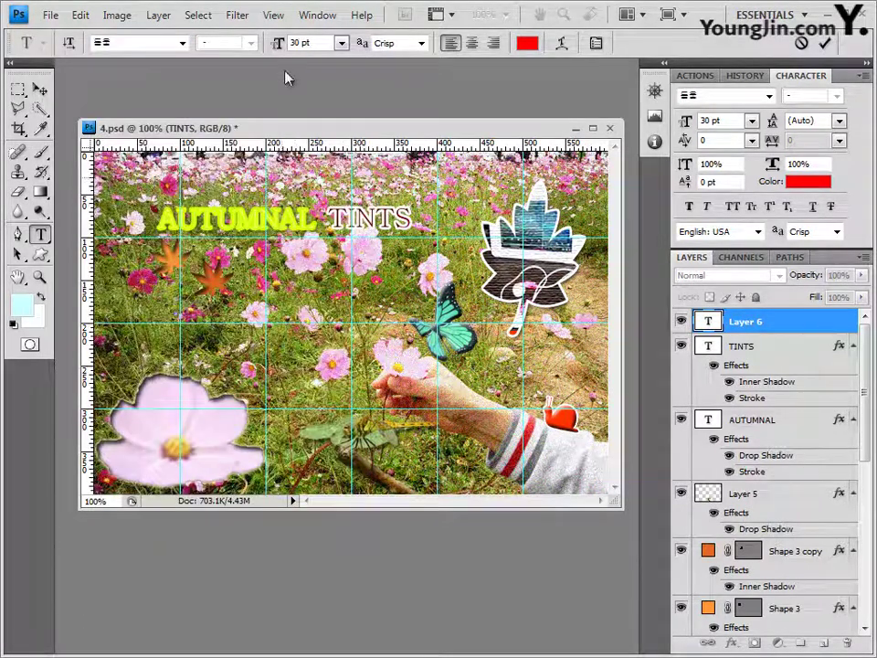
{"action": "left_click", "coordinate": [318, 44]}
{"action": "type", "text": "24"}
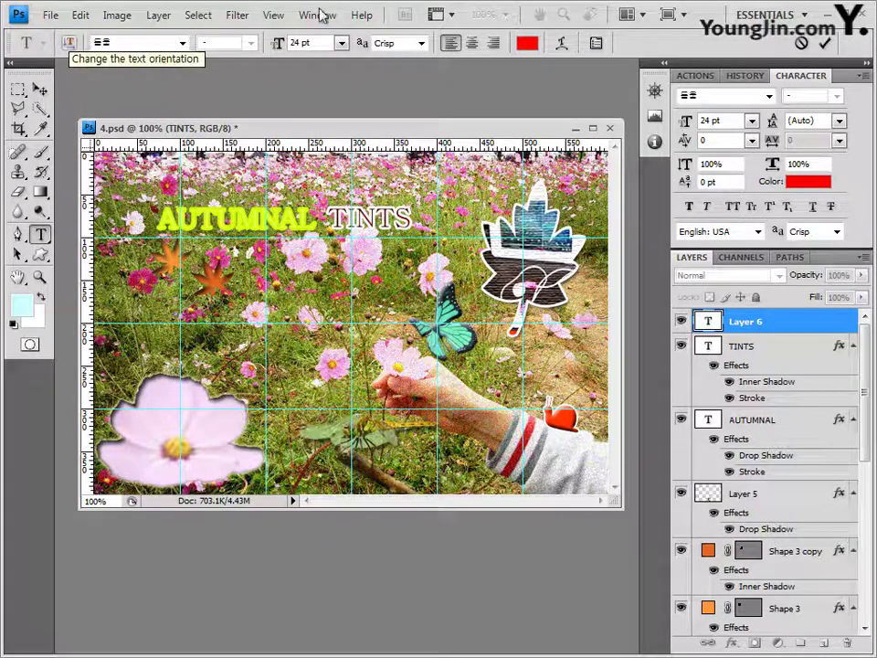
Step: Set the new text's color to ffffff and enter 가을 빛에 온통 물들어
{"action": "left_click", "coordinate": [528, 44]}
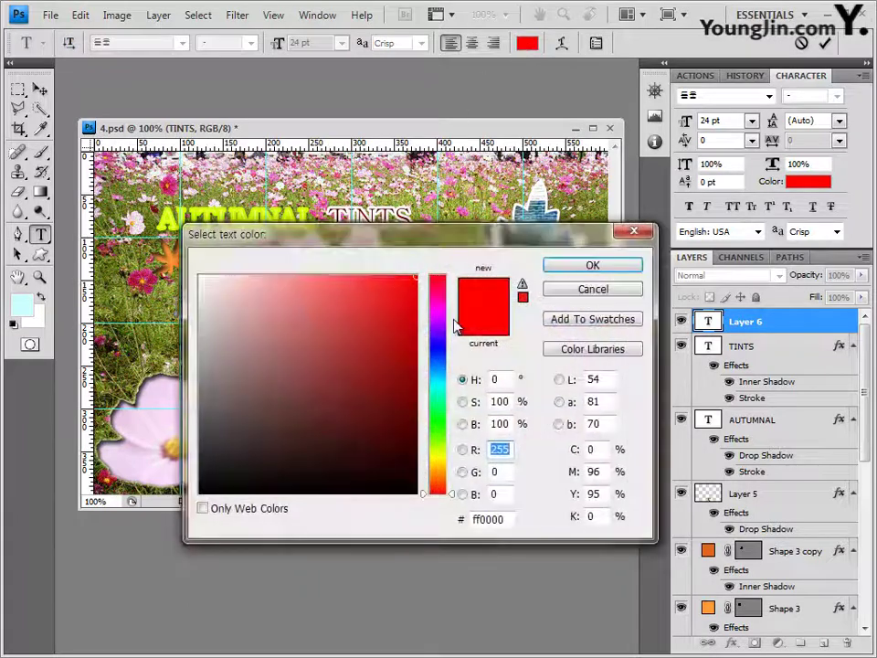
{"action": "left_click", "coordinate": [512, 519]}
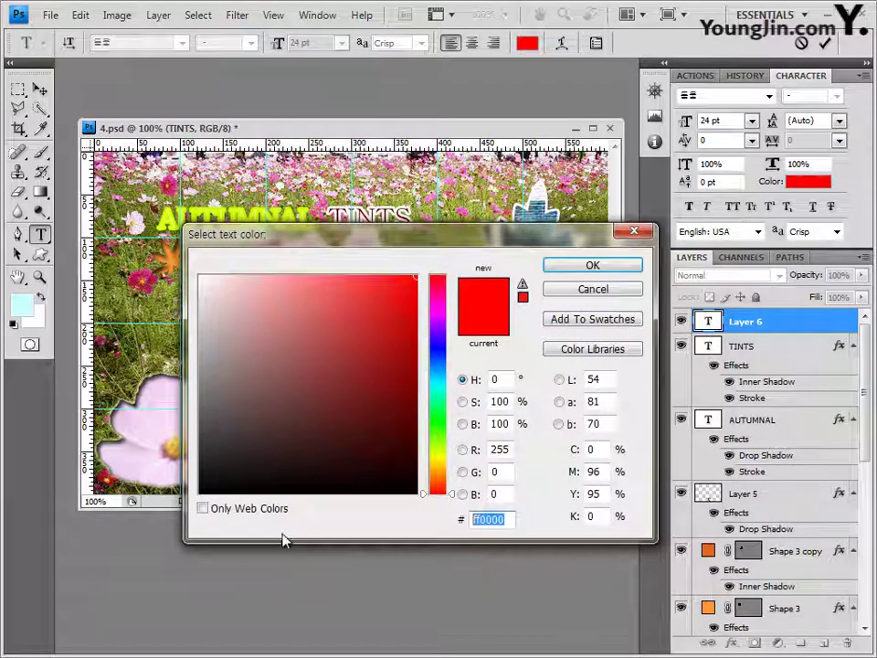
{"action": "type", "text": "ffffff"}
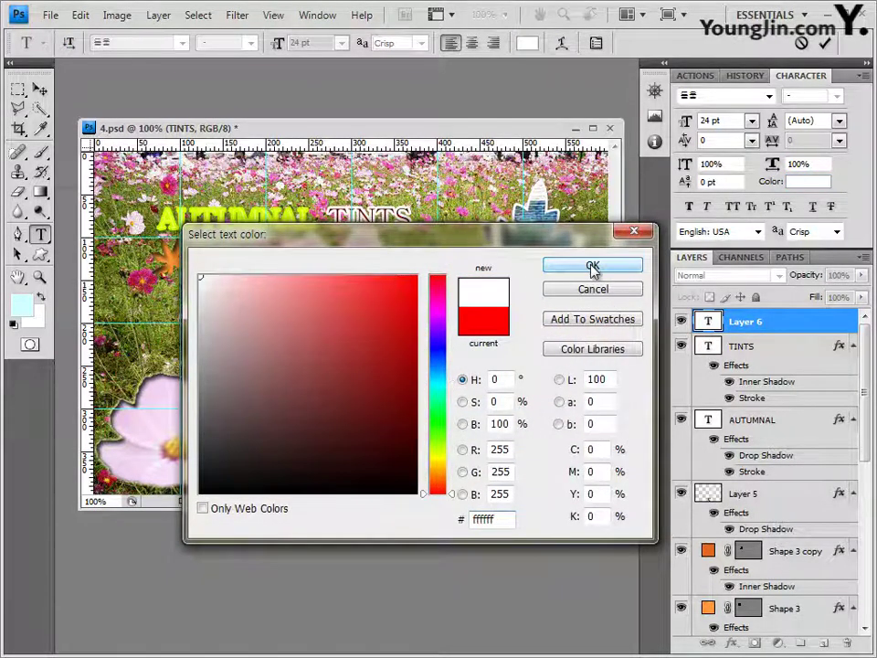
{"action": "left_click", "coordinate": [593, 266]}
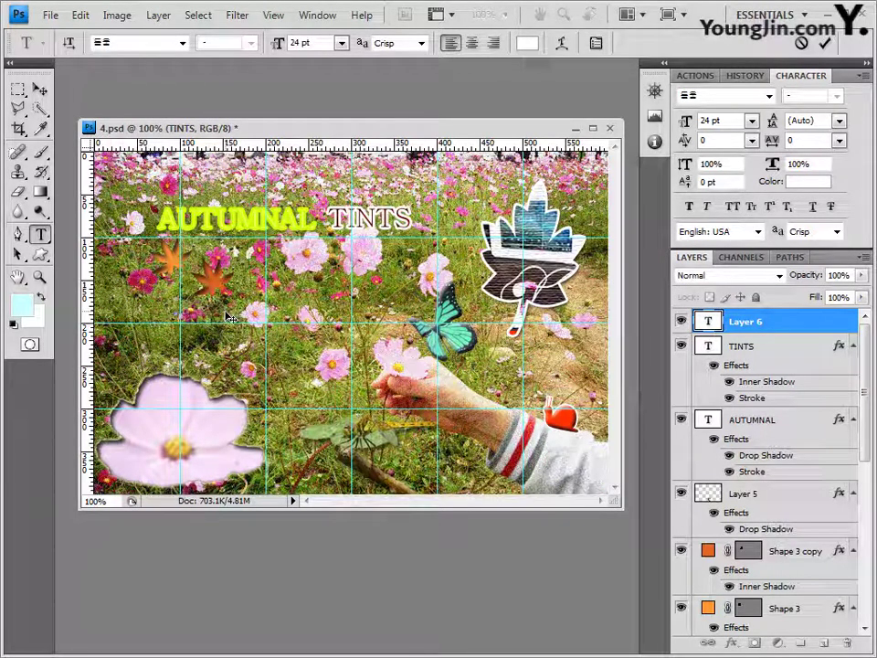
{"action": "type", "text": "가을 빛에 온통 물들어"}
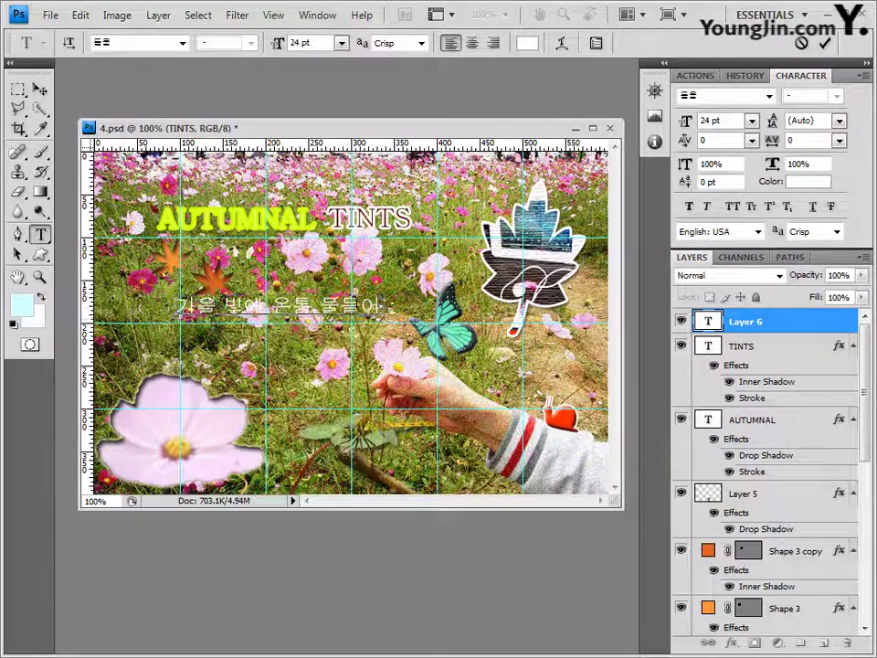
{"action": "left_click", "coordinate": [745, 321]}
Step: Give the 가을 빛에 온통 물들어 text a 3 px outside Stroke colored 333333
{"action": "left_click", "coordinate": [737, 644]}
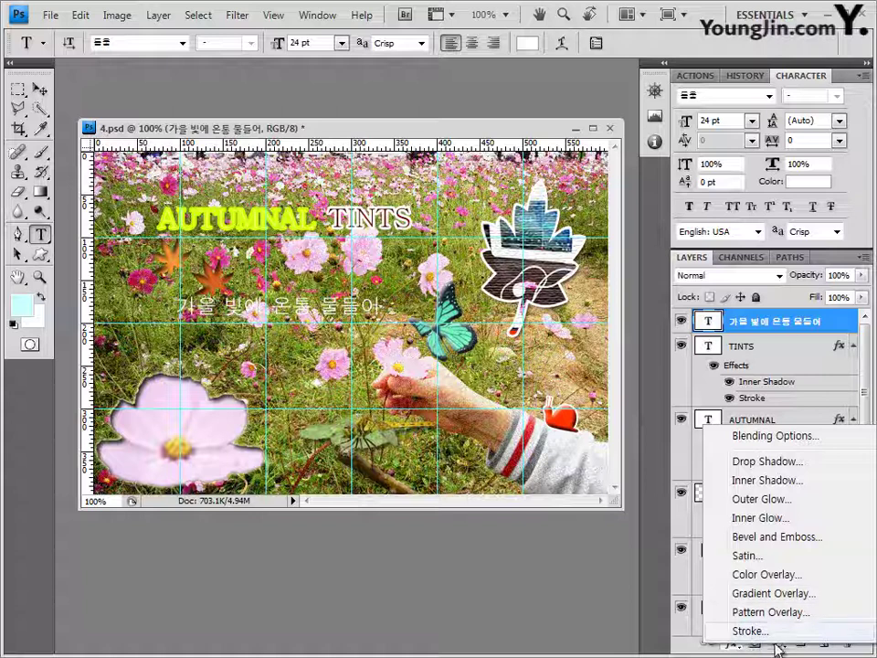
{"action": "left_click", "coordinate": [769, 632]}
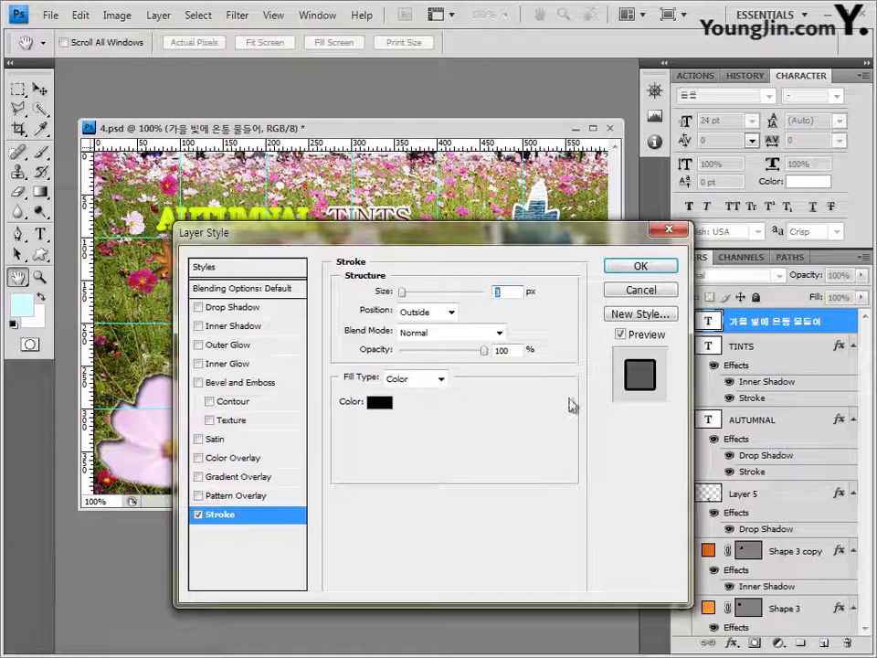
{"action": "left_click", "coordinate": [377, 404]}
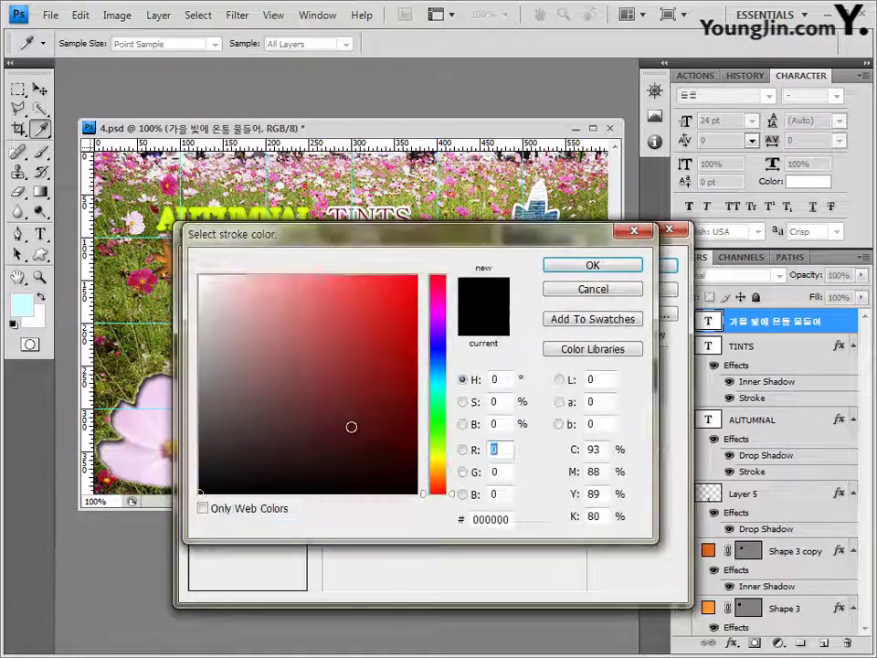
{"action": "double_click", "coordinate": [510, 519]}
{"action": "type", "text": "3"}
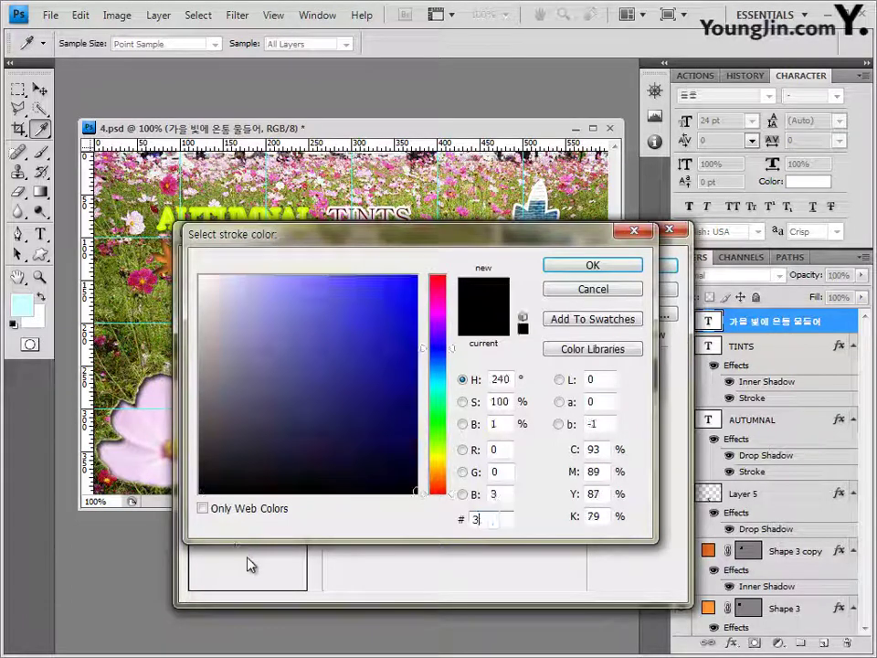
{"action": "type", "text": "333"}
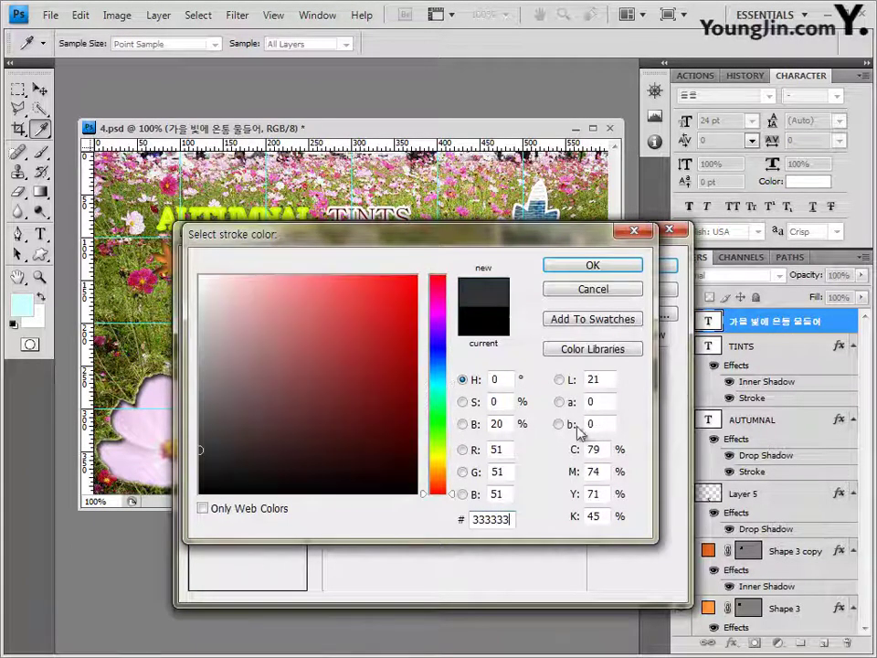
{"action": "left_click", "coordinate": [609, 269]}
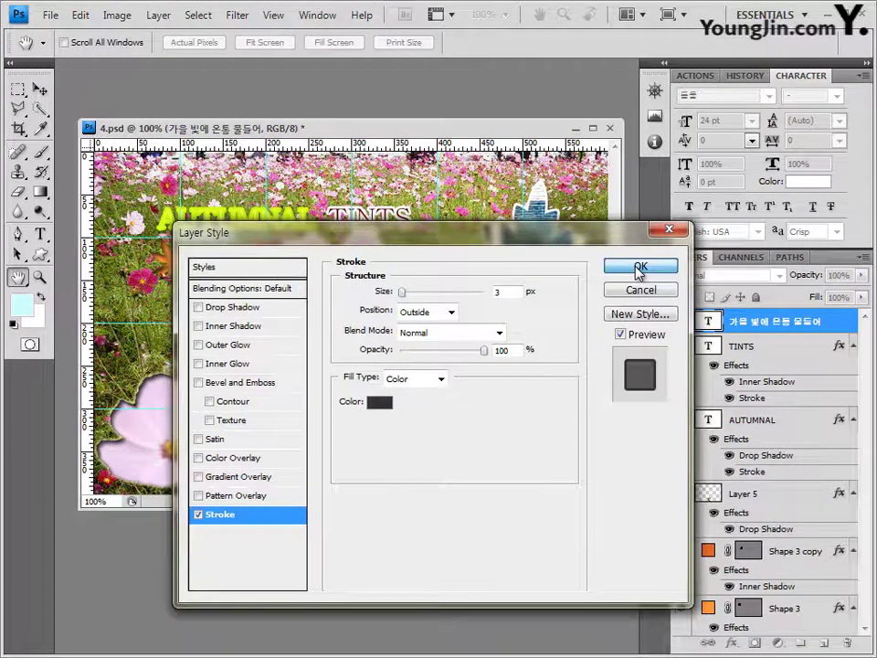
{"action": "left_click", "coordinate": [640, 267]}
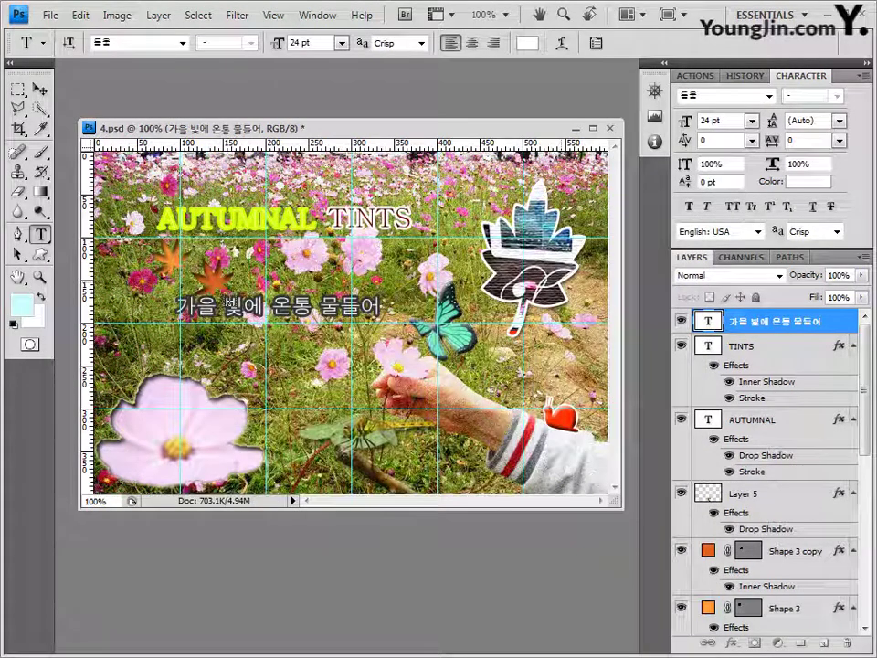
Step: Warp the Korean text with a horizontal Arc at +50% bend and move it down just below the orange leaves
{"action": "left_click", "coordinate": [562, 43]}
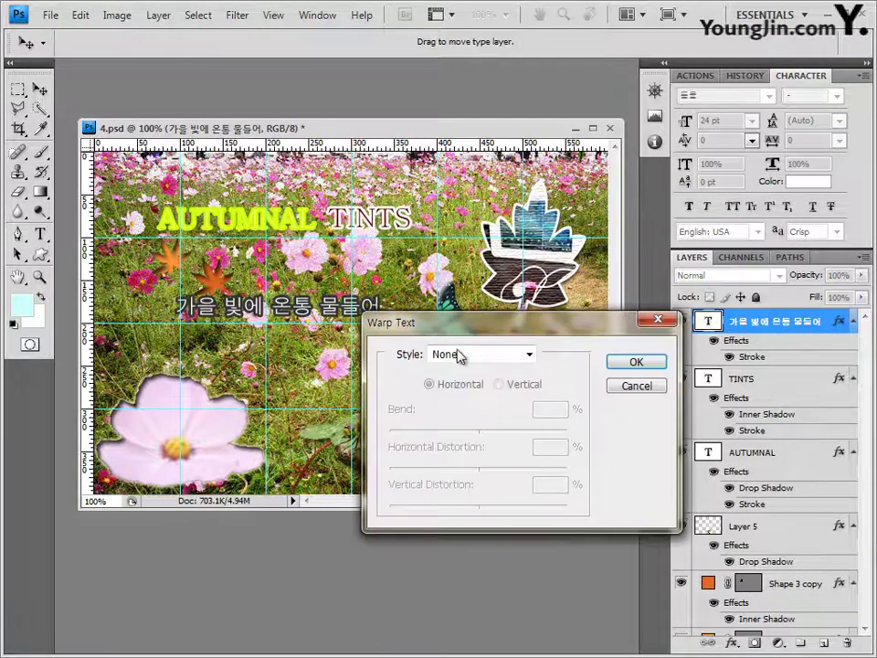
{"action": "left_click_drag", "start_coordinate": [475, 322], "coordinate": [467, 306]}
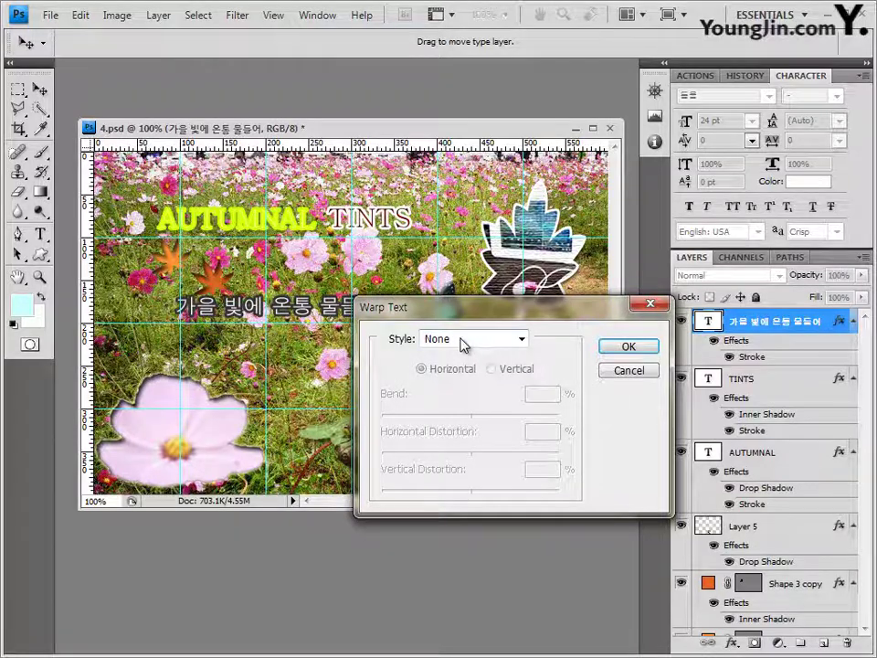
{"action": "left_click", "coordinate": [463, 341]}
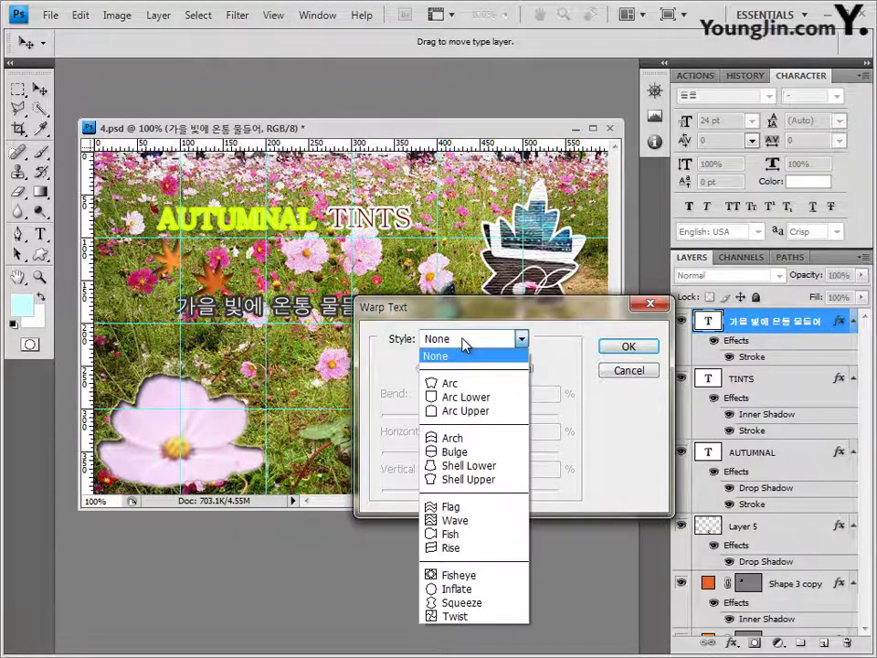
{"action": "left_click", "coordinate": [469, 384]}
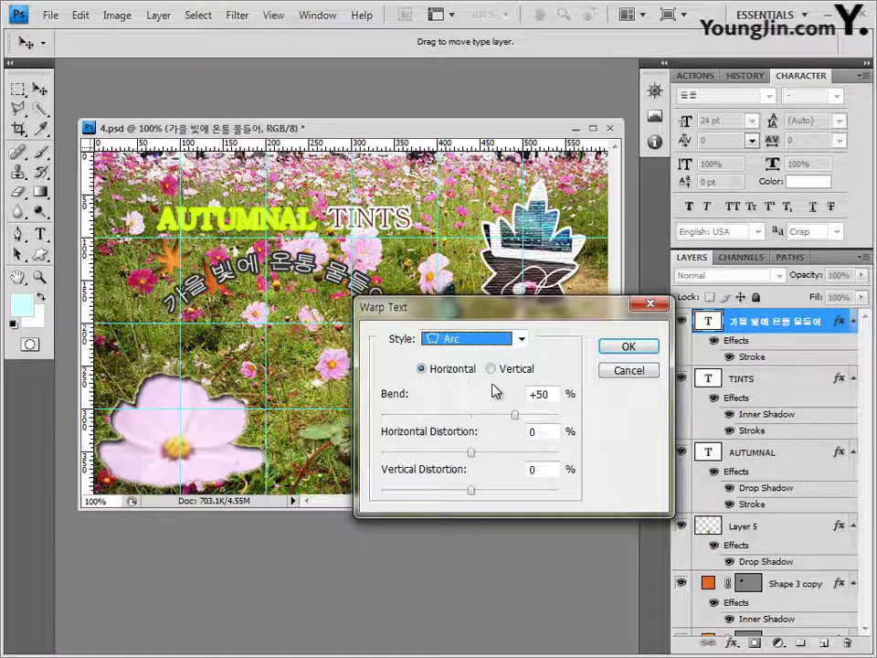
{"action": "left_click", "coordinate": [628, 347]}
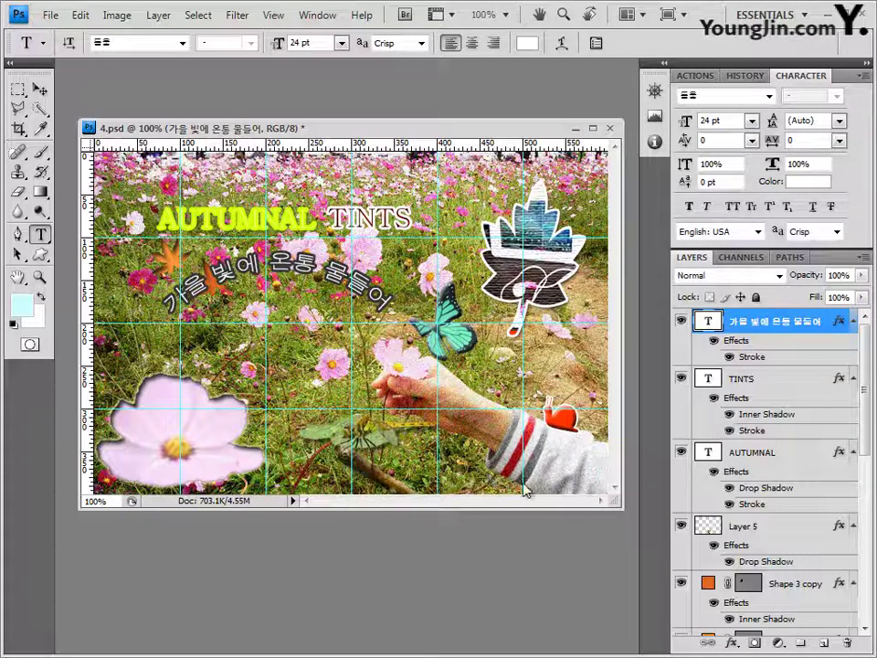
{"action": "left_click", "coordinate": [42, 91]}
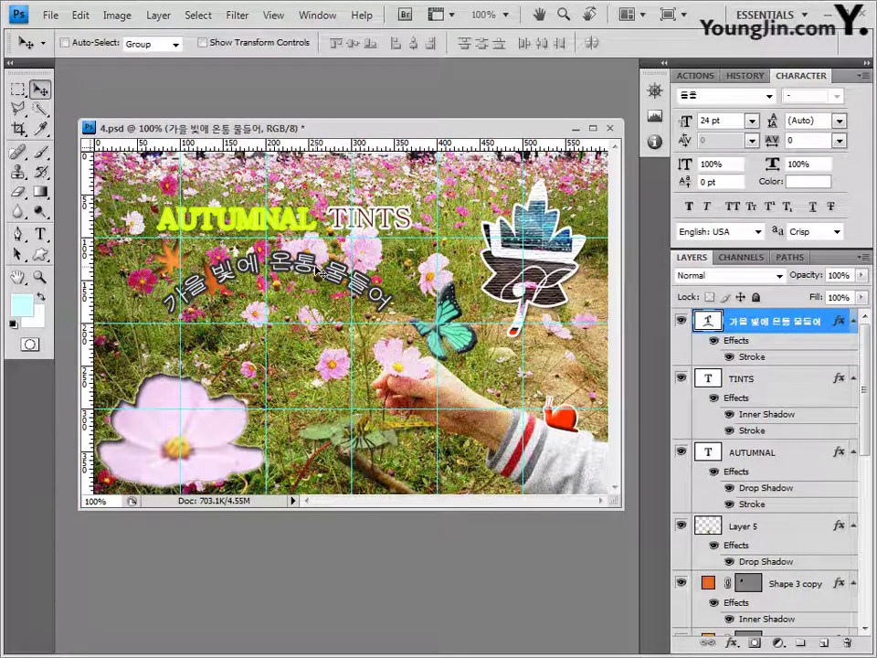
{"action": "left_click_drag", "start_coordinate": [320, 272], "coordinate": [303, 296]}
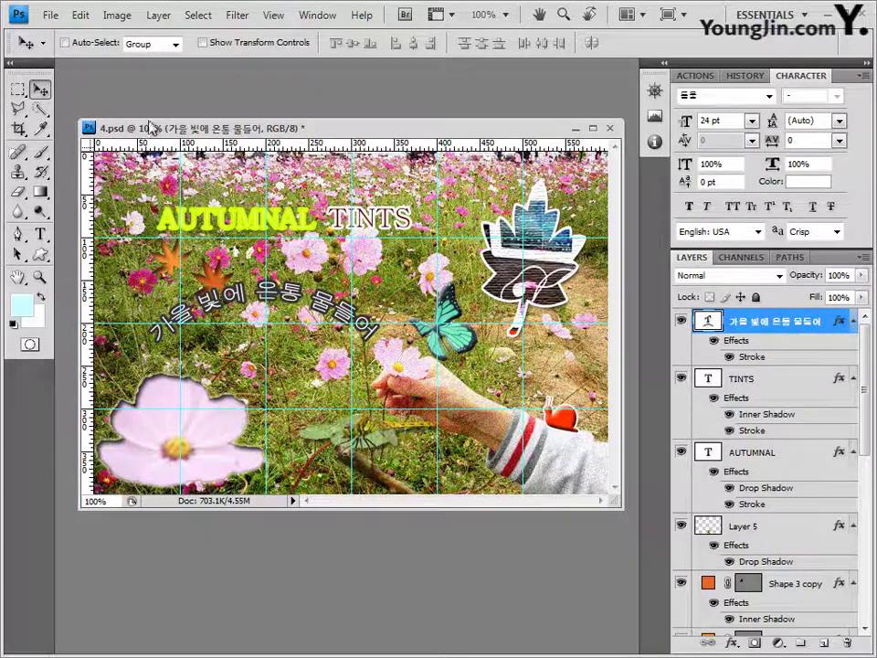
Step: Save 4.psd with Maximize Compatibility enabled and clear all guides from the image
{"action": "left_click", "coordinate": [51, 15]}
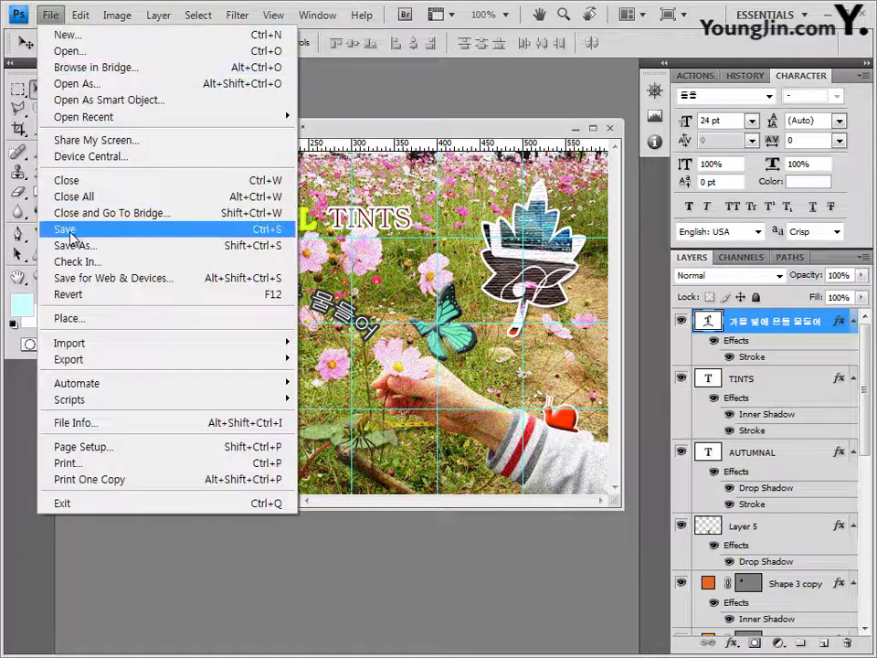
{"action": "left_click", "coordinate": [70, 232]}
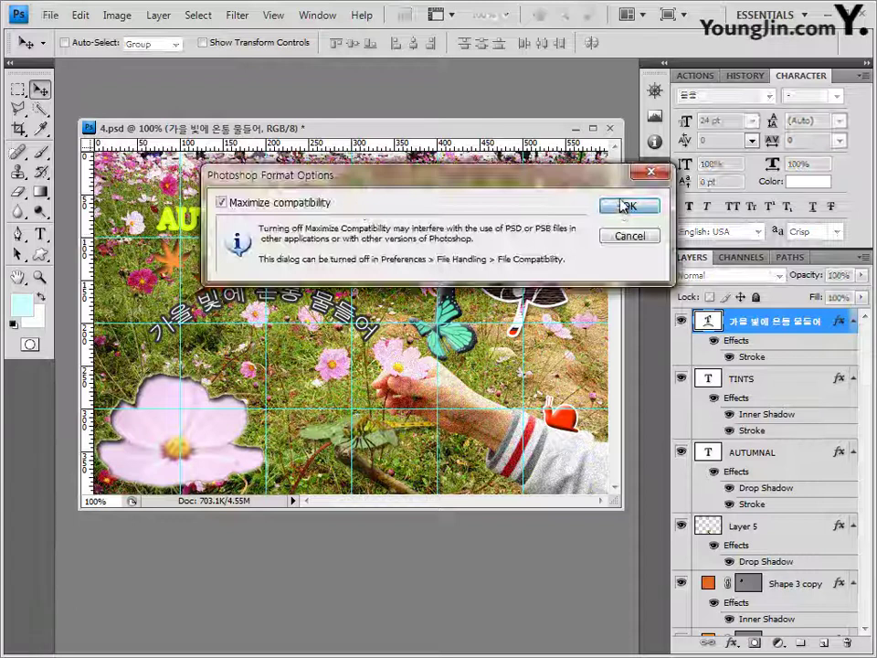
{"action": "left_click", "coordinate": [629, 204]}
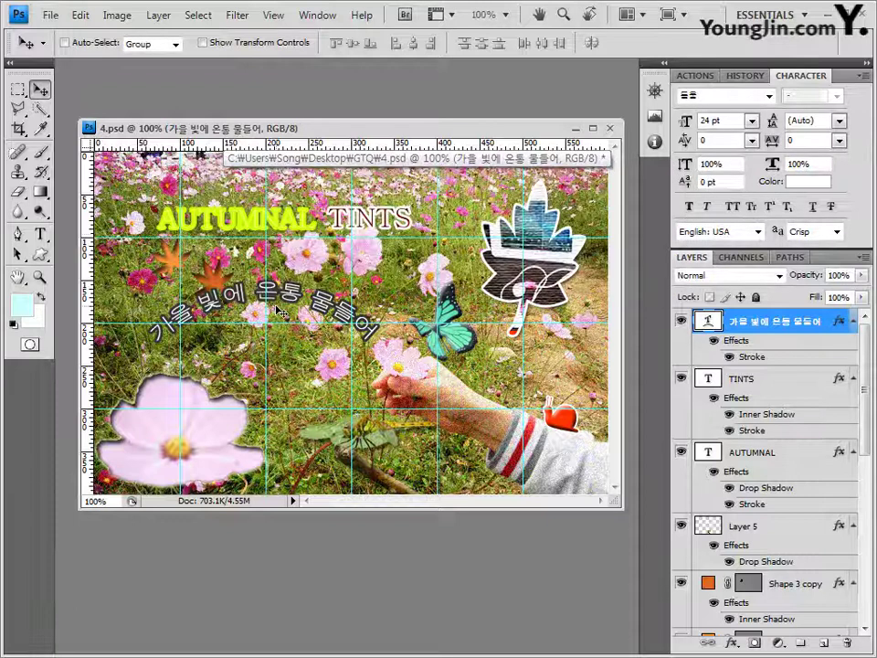
{"action": "left_click", "coordinate": [275, 15]}
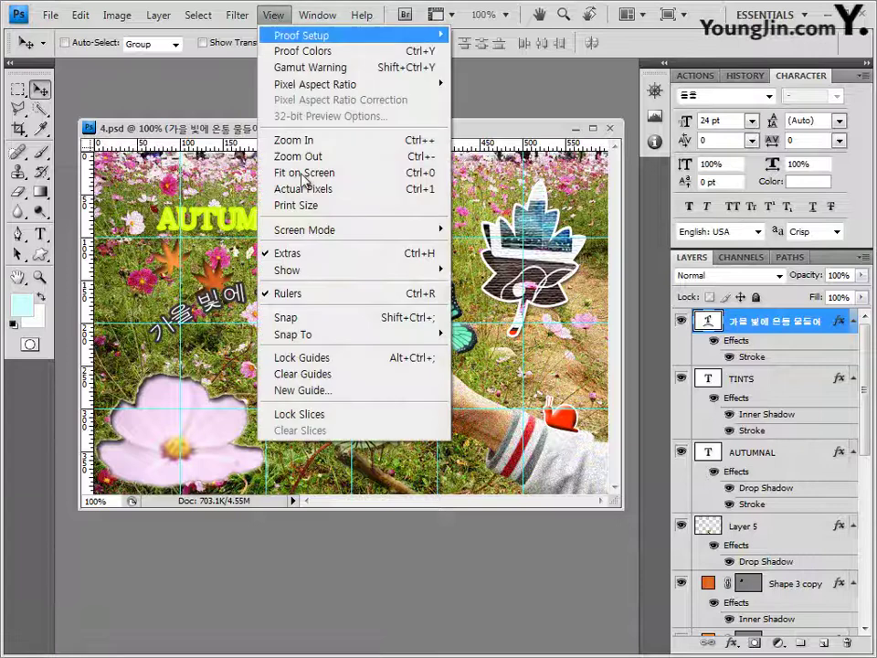
{"action": "left_click", "coordinate": [313, 377]}
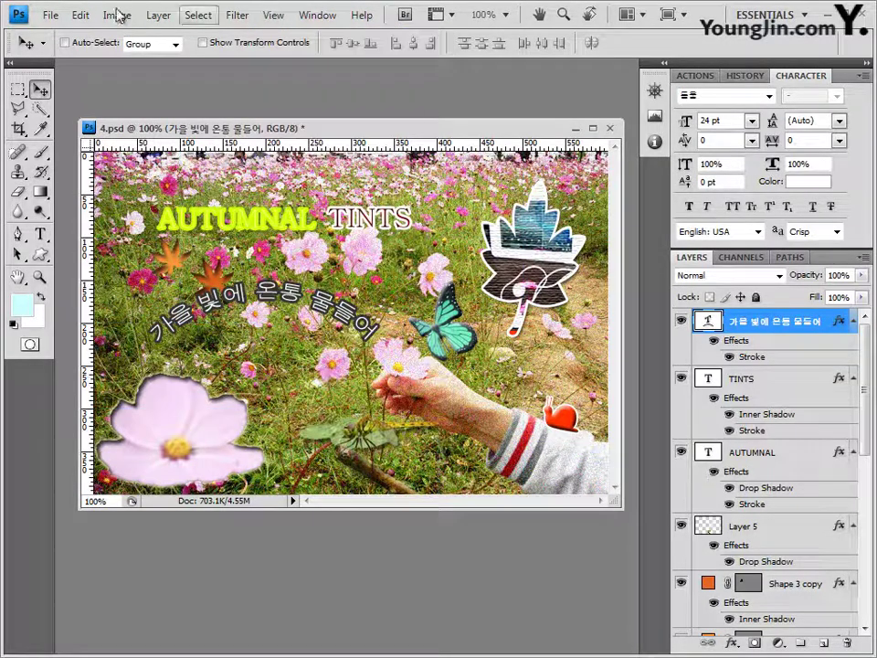
Step: Save a JPEG copy in the GTQ folder, reusing the existing number-and-name file name with suffix -4, at Quality 8 with Baseline ("Standard") format
{"action": "left_click", "coordinate": [51, 14]}
{"action": "left_click", "coordinate": [82, 245]}
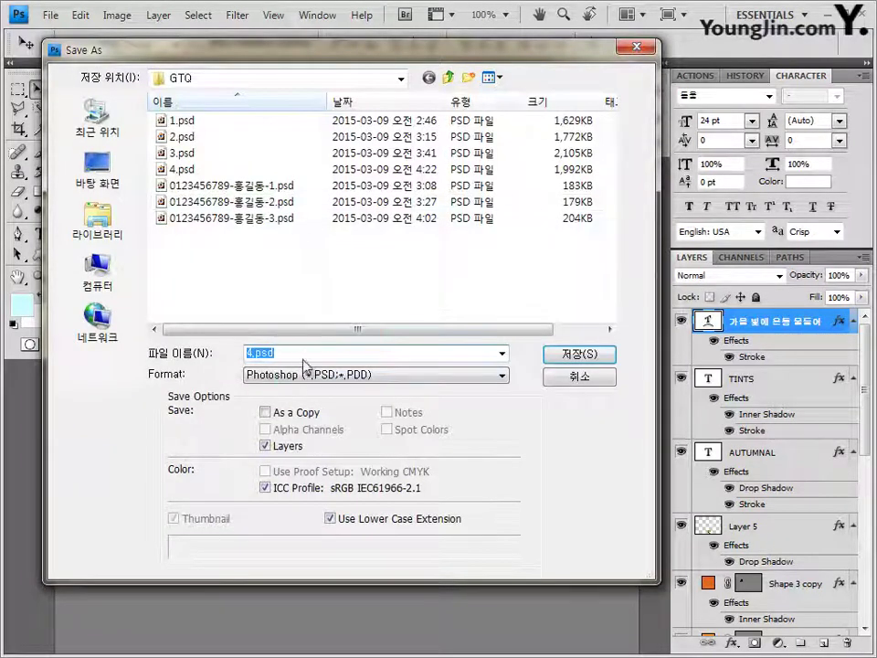
{"action": "left_click", "coordinate": [307, 374]}
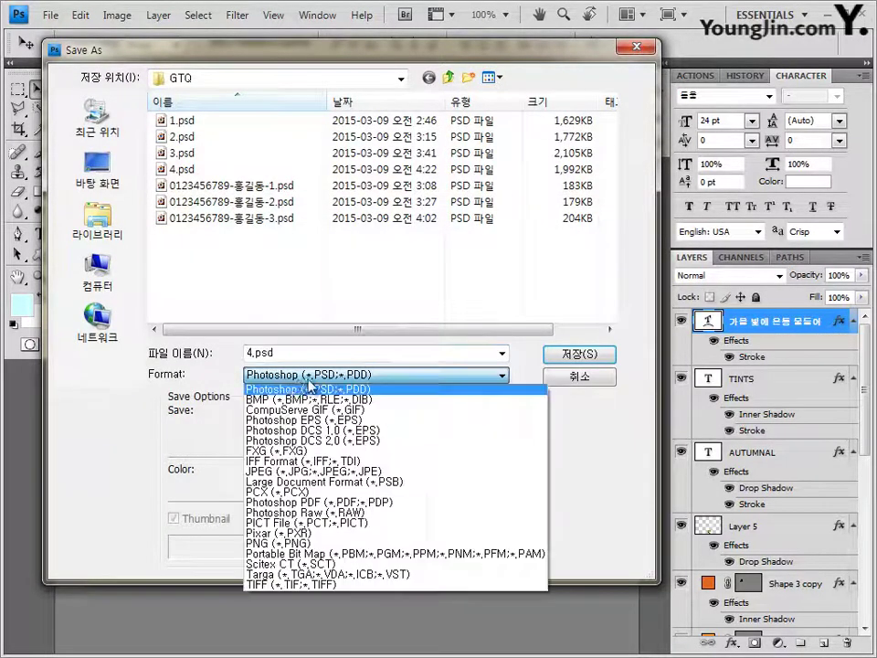
{"action": "left_click", "coordinate": [361, 471]}
{"action": "left_click", "coordinate": [280, 154]}
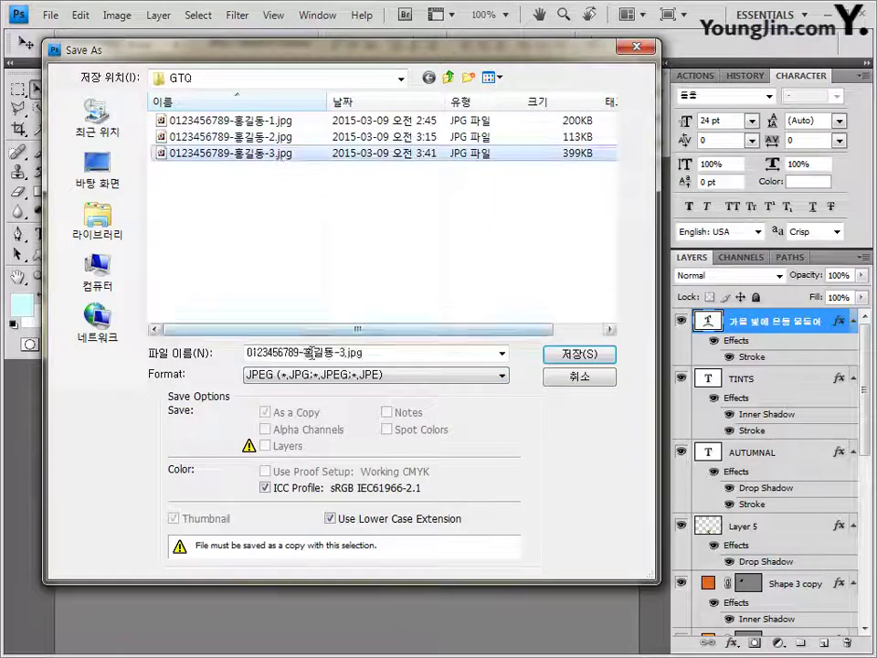
{"action": "left_click", "coordinate": [340, 353]}
{"action": "left_click", "coordinate": [340, 353]}
{"action": "double_click", "coordinate": [342, 352]}
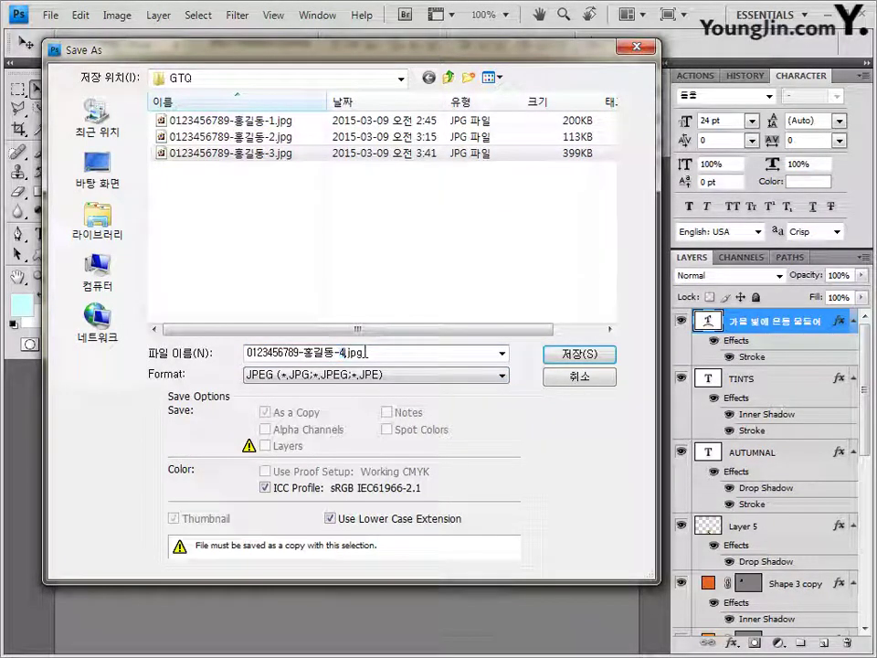
{"action": "left_click", "coordinate": [579, 358]}
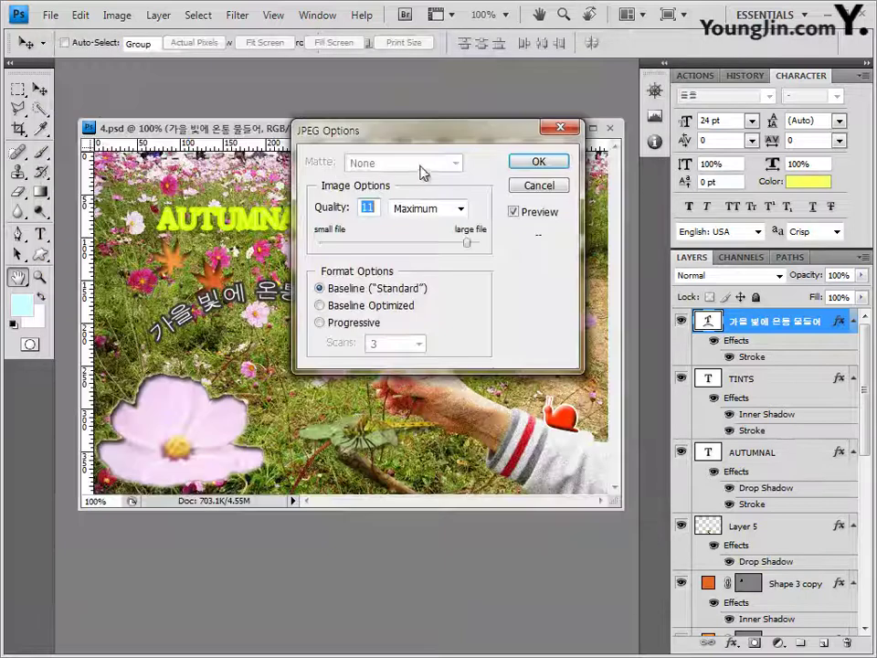
{"action": "type", "text": "8"}
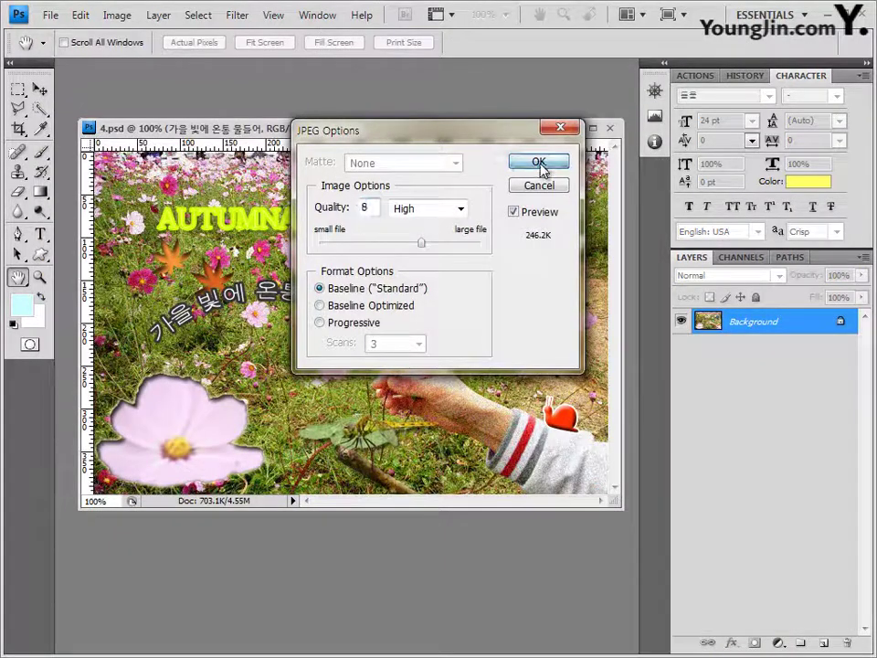
{"action": "left_click", "coordinate": [539, 162]}
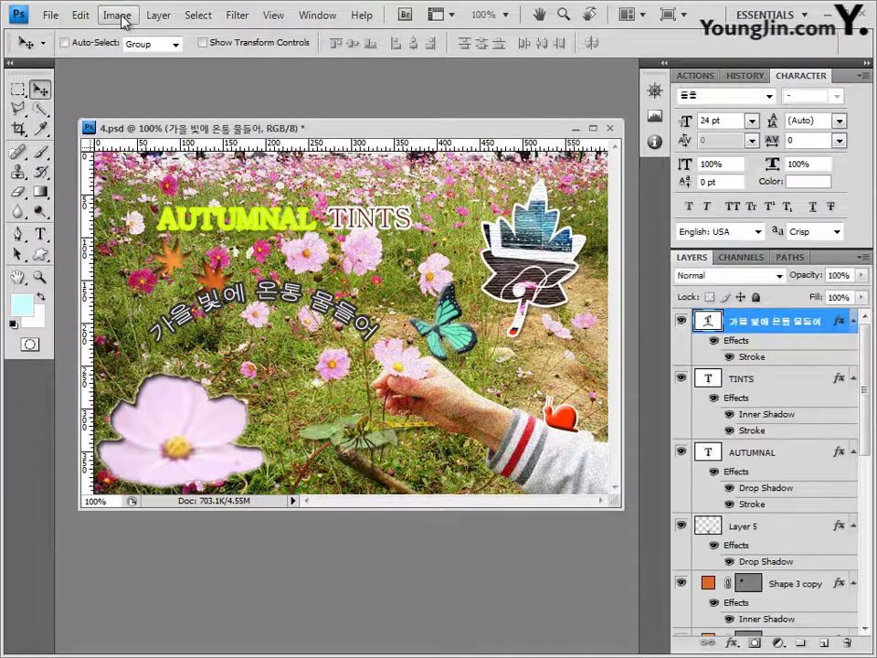
Step: Resize the whole image to 60 x 40 pixels with Constrain Proportions on and Scale Styles off
{"action": "left_click", "coordinate": [118, 16]}
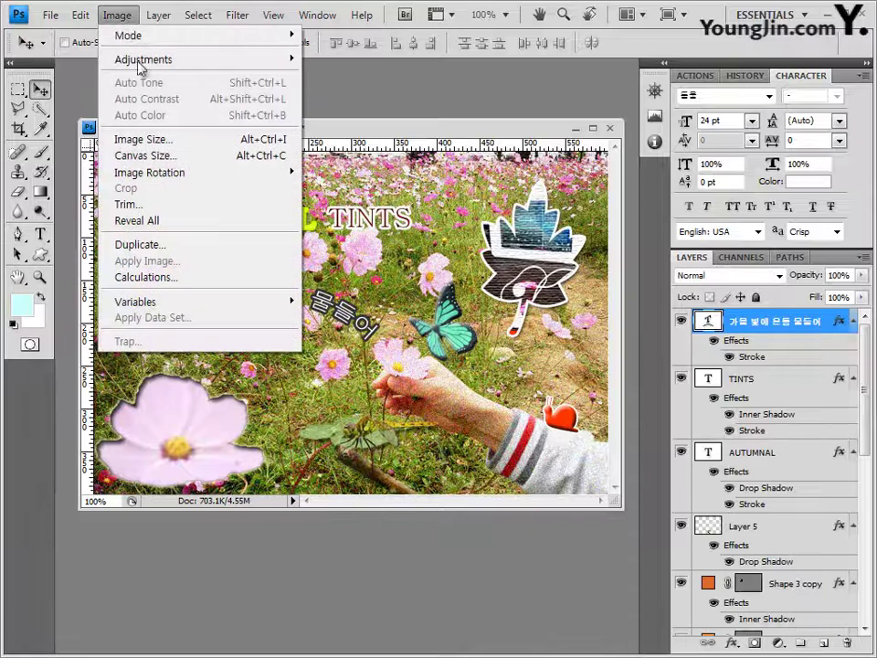
{"action": "left_click", "coordinate": [146, 139]}
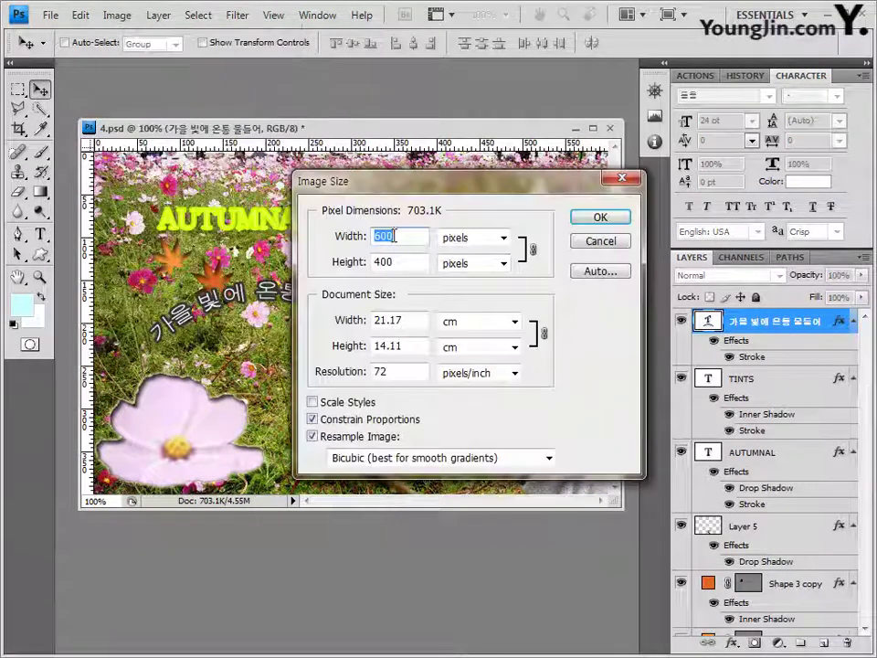
{"action": "type", "text": "60"}
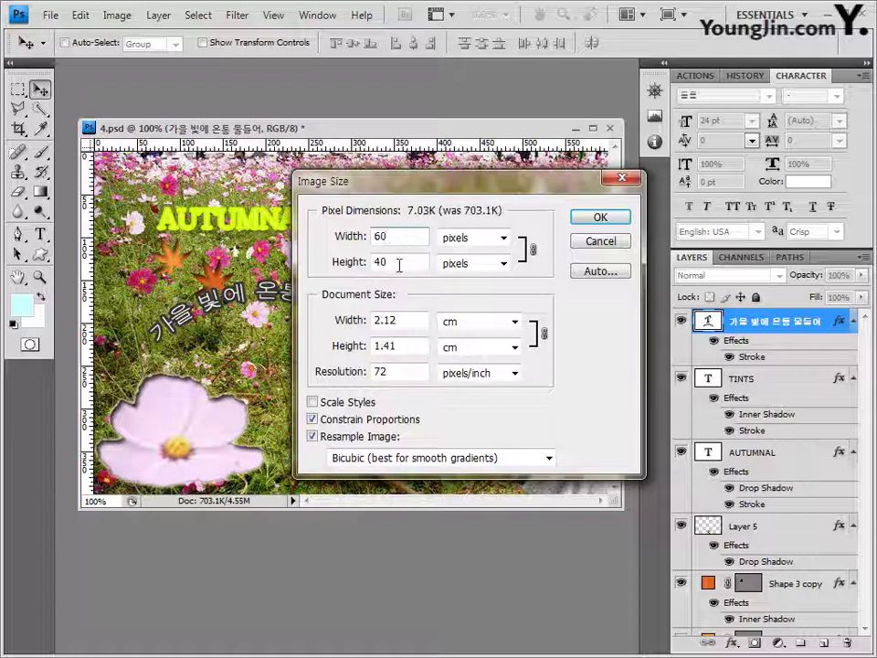
{"action": "left_click", "coordinate": [611, 219]}
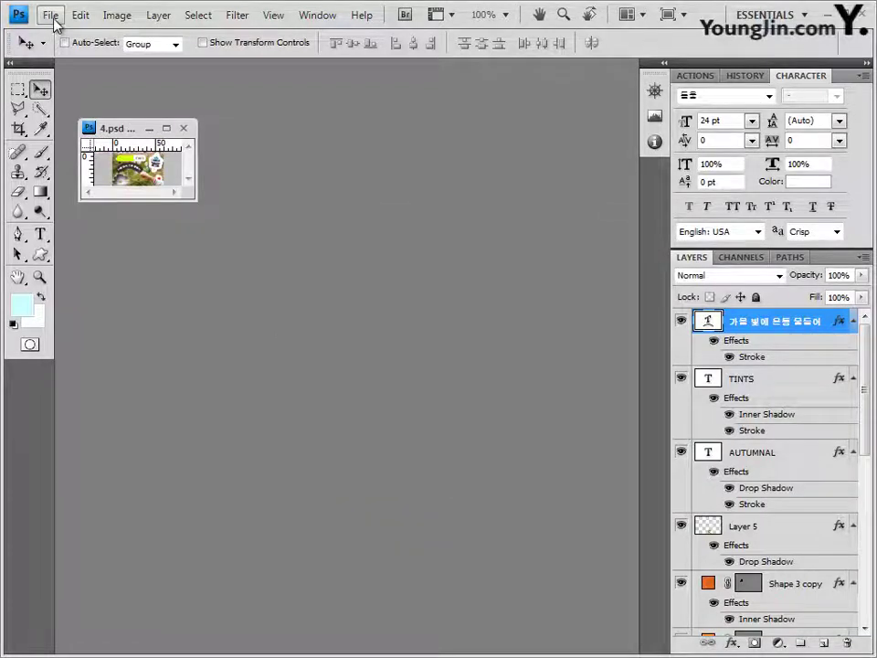
Step: Save the reduced image as a layered PSD using the number-and-name file name with suffix -4 and Maximize Compatibility on, and close it
{"action": "left_click", "coordinate": [51, 17]}
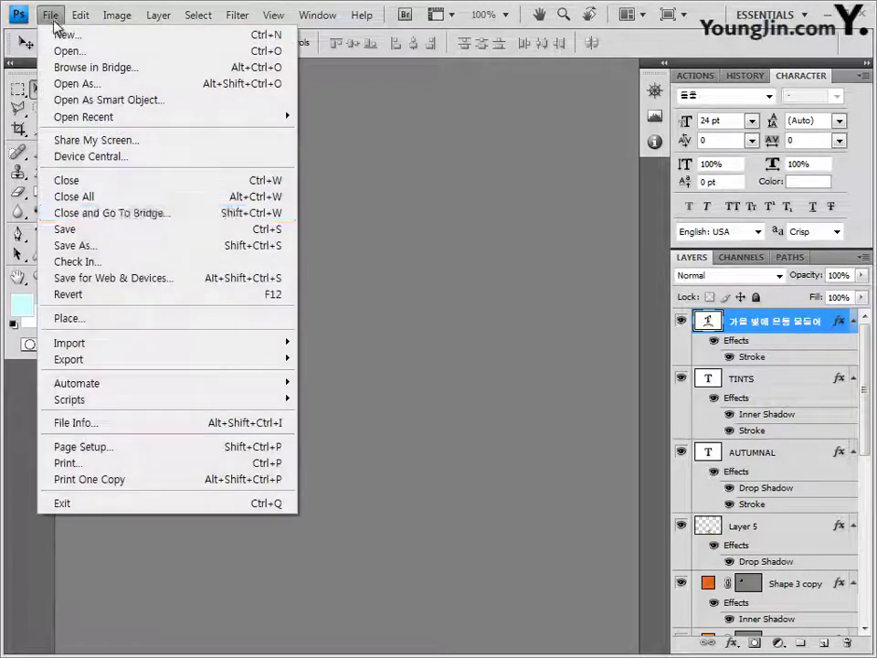
{"action": "left_click", "coordinate": [84, 251]}
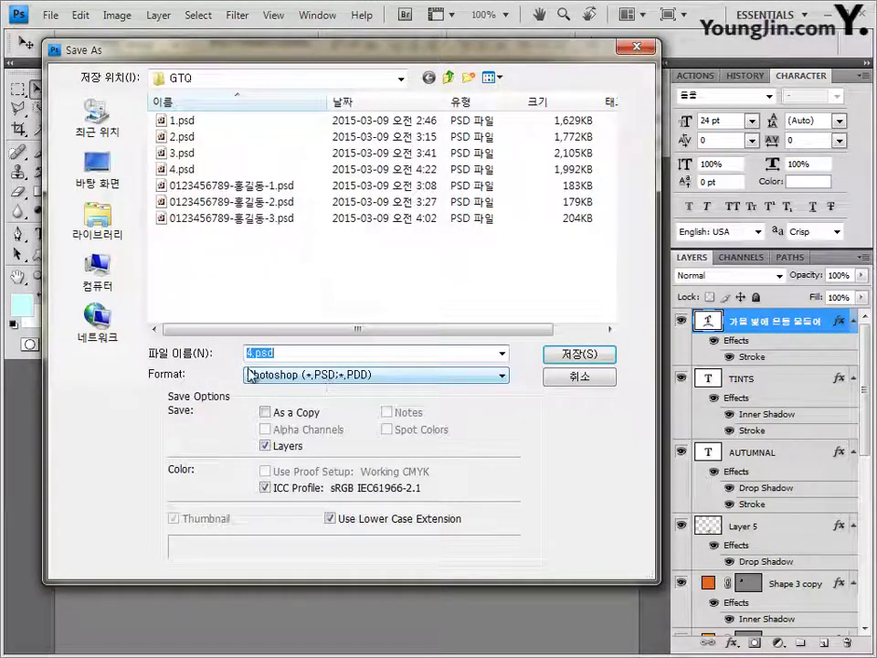
{"action": "left_click", "coordinate": [260, 219]}
{"action": "left_click", "coordinate": [345, 353]}
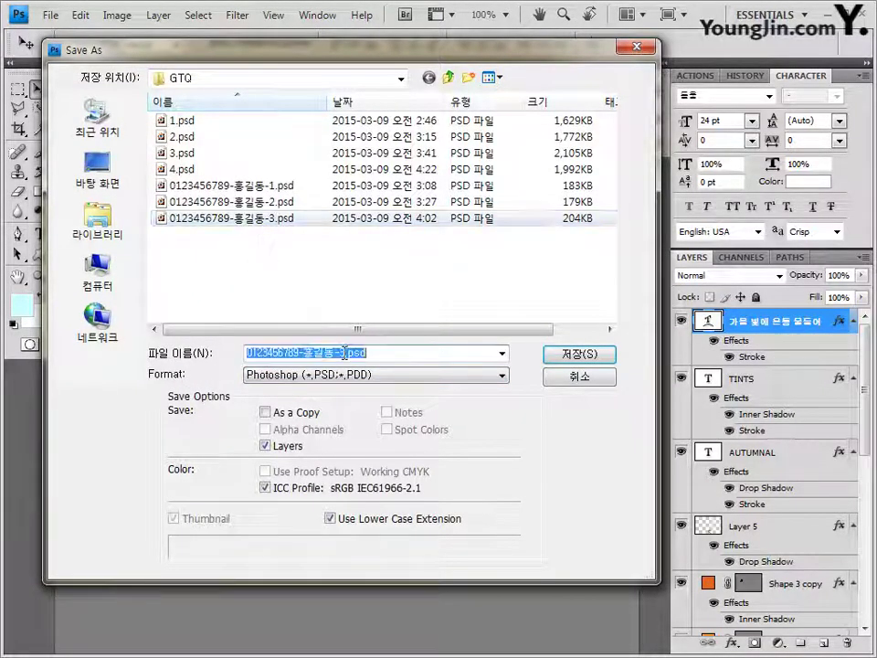
{"action": "left_click", "coordinate": [341, 353]}
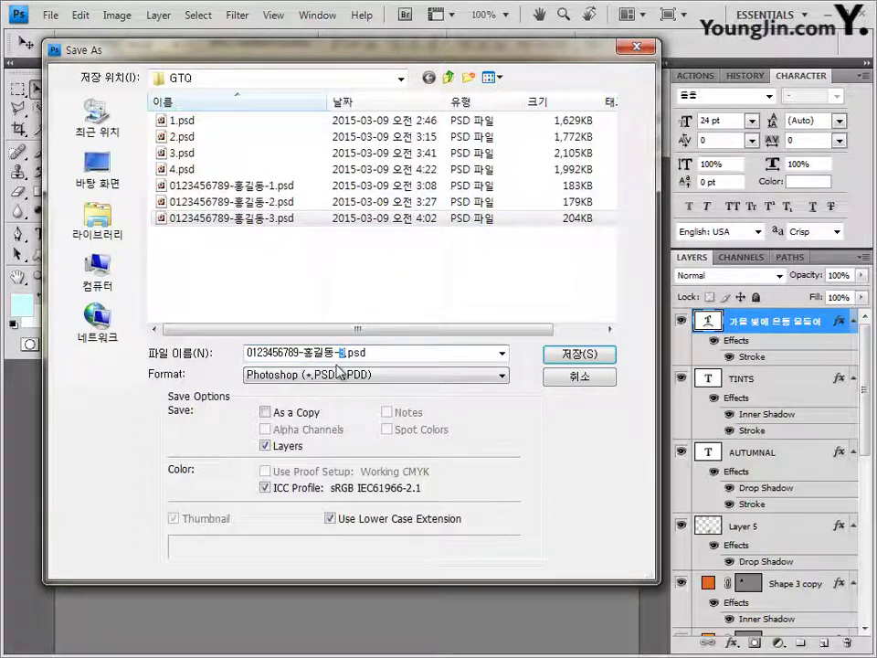
{"action": "type", "text": "4"}
{"action": "key", "text": "Return"}
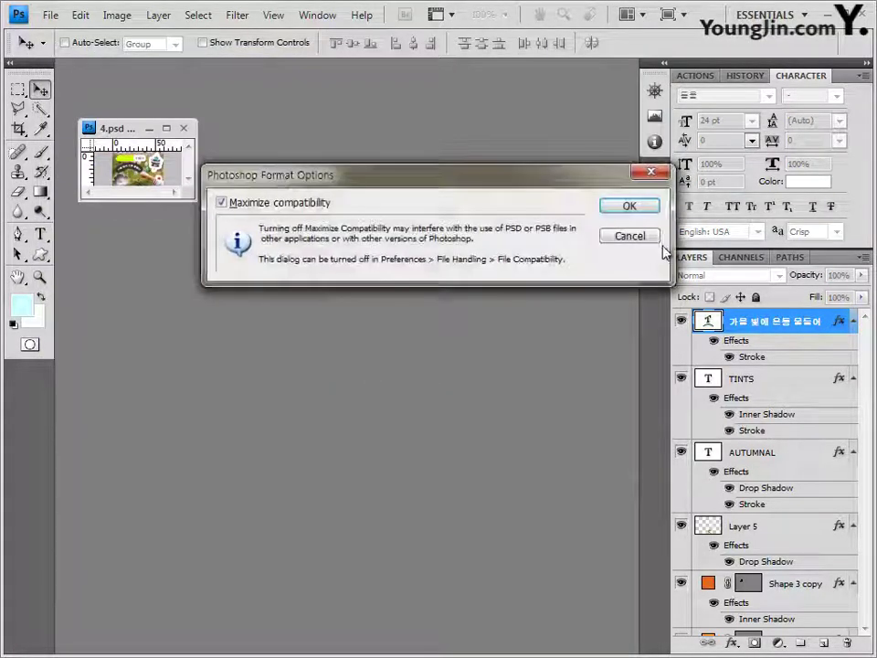
{"action": "left_click", "coordinate": [639, 206]}
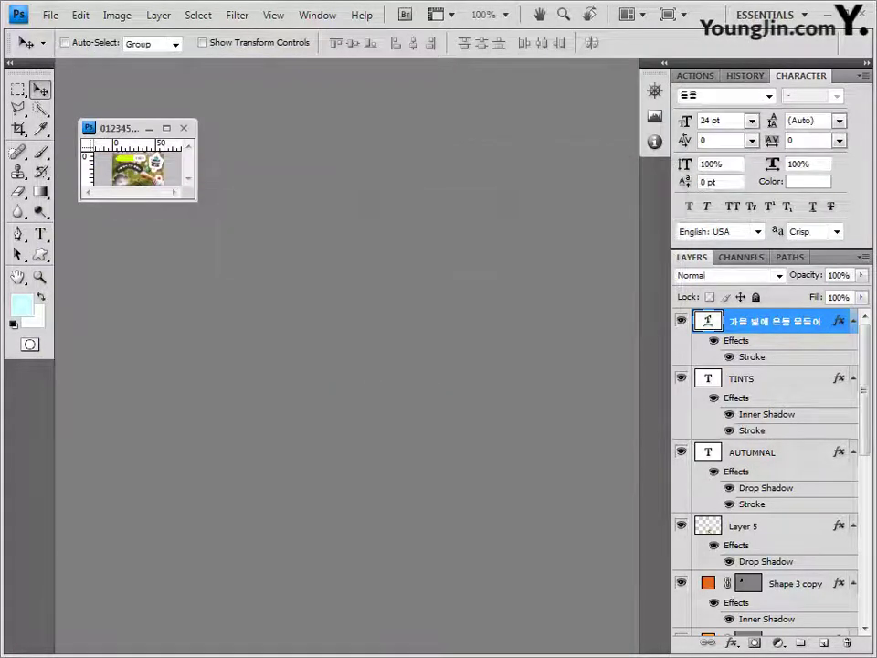
{"action": "left_click", "coordinate": [186, 130]}
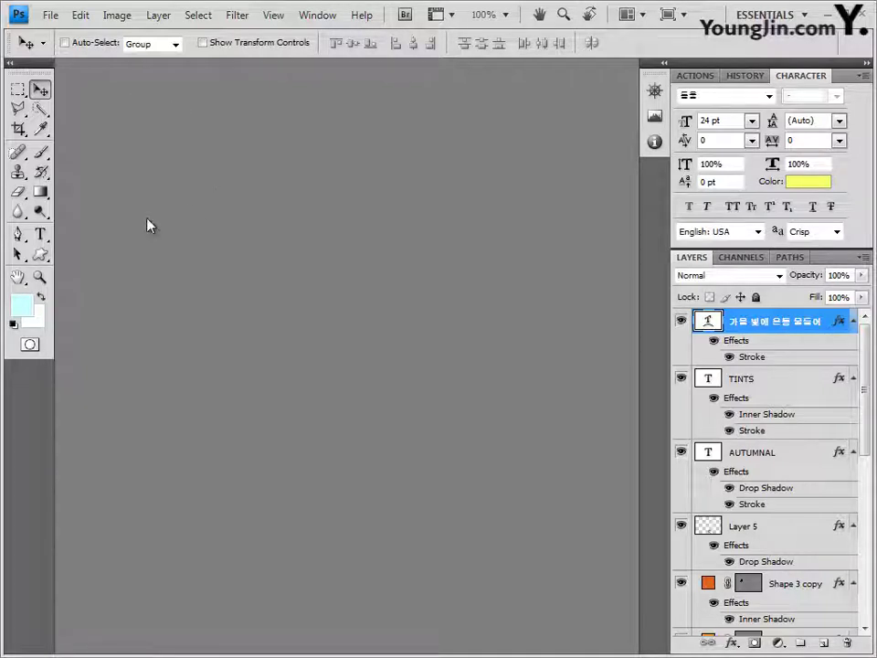